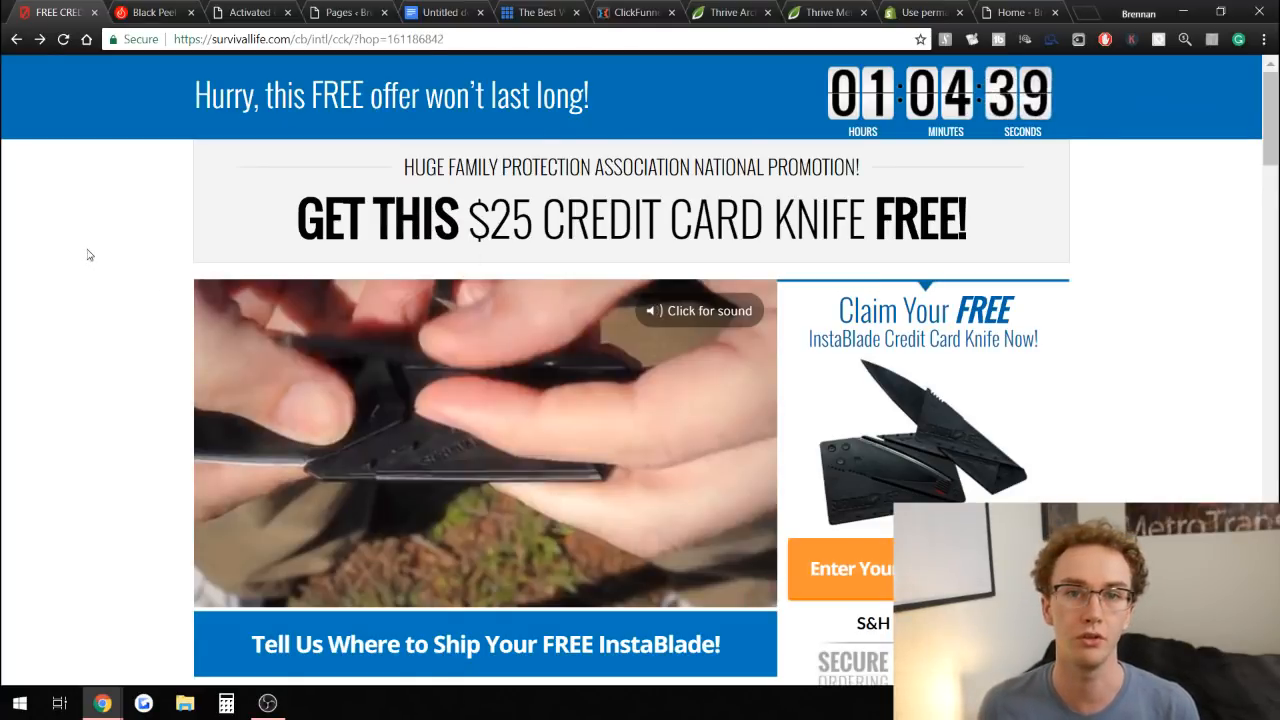
Open the Black Peel Off Mask product page and scroll through its description.
click(133, 10)
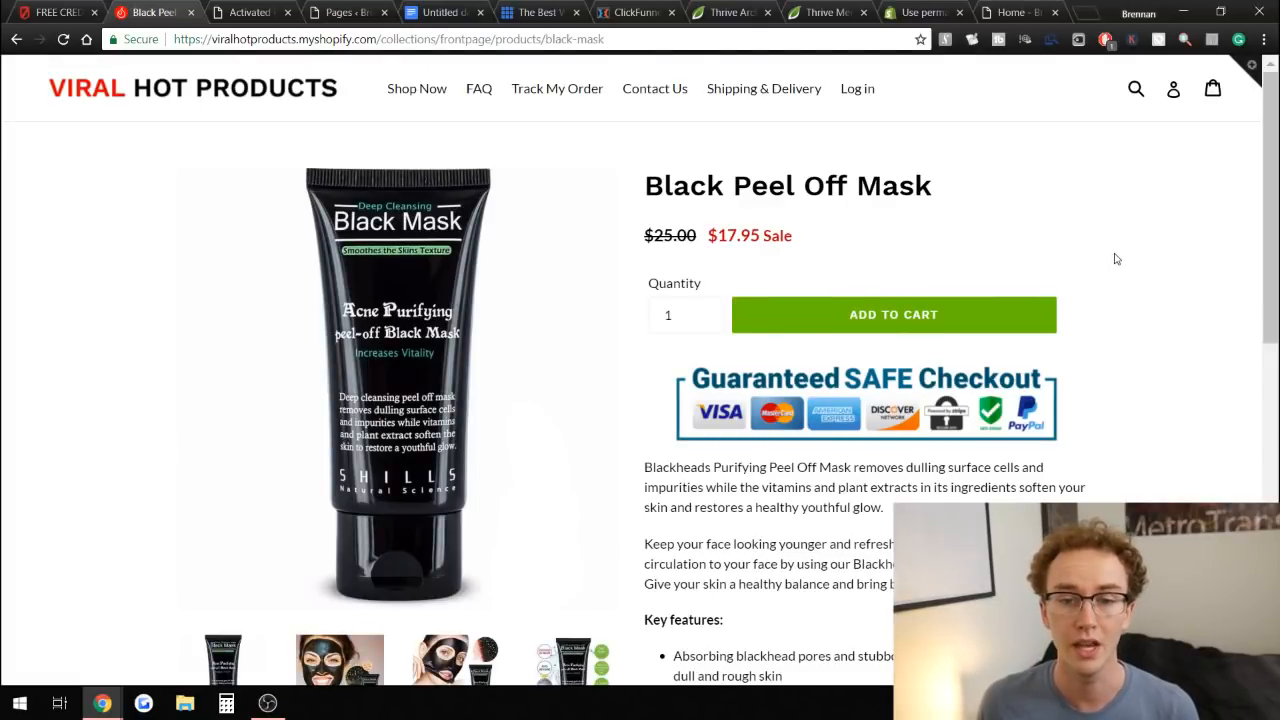
scroll(1163, 254, down, 3)
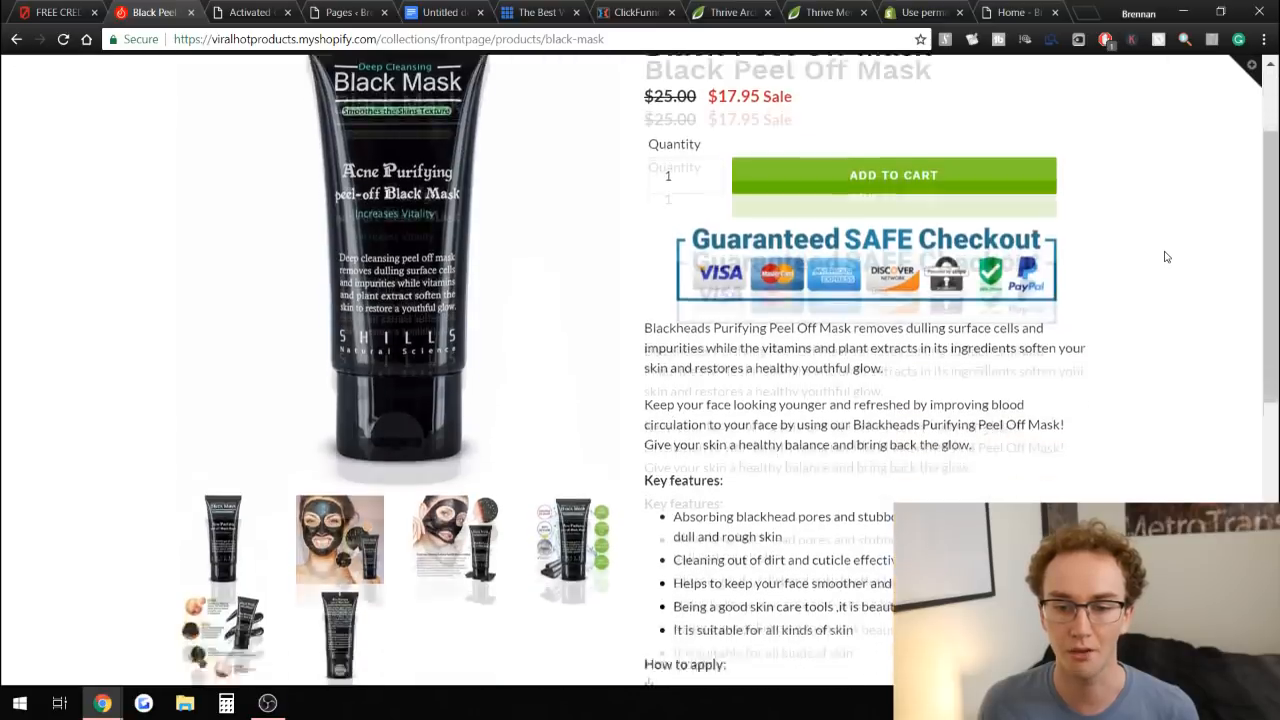
scroll(790, 425, down, 2)
scroll(757, 417, up, 10)
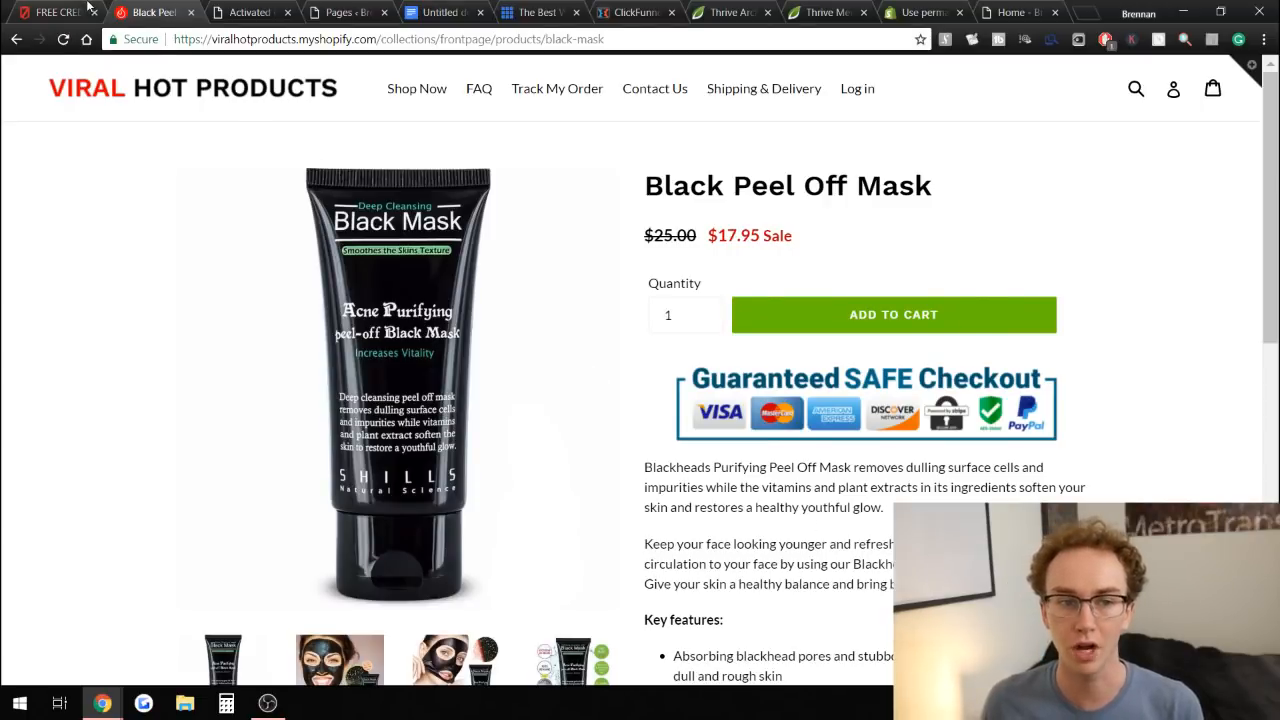
Compare the free credit card knife offer page with the mask page, scrolling down the offer's feature list.
click(88, 8)
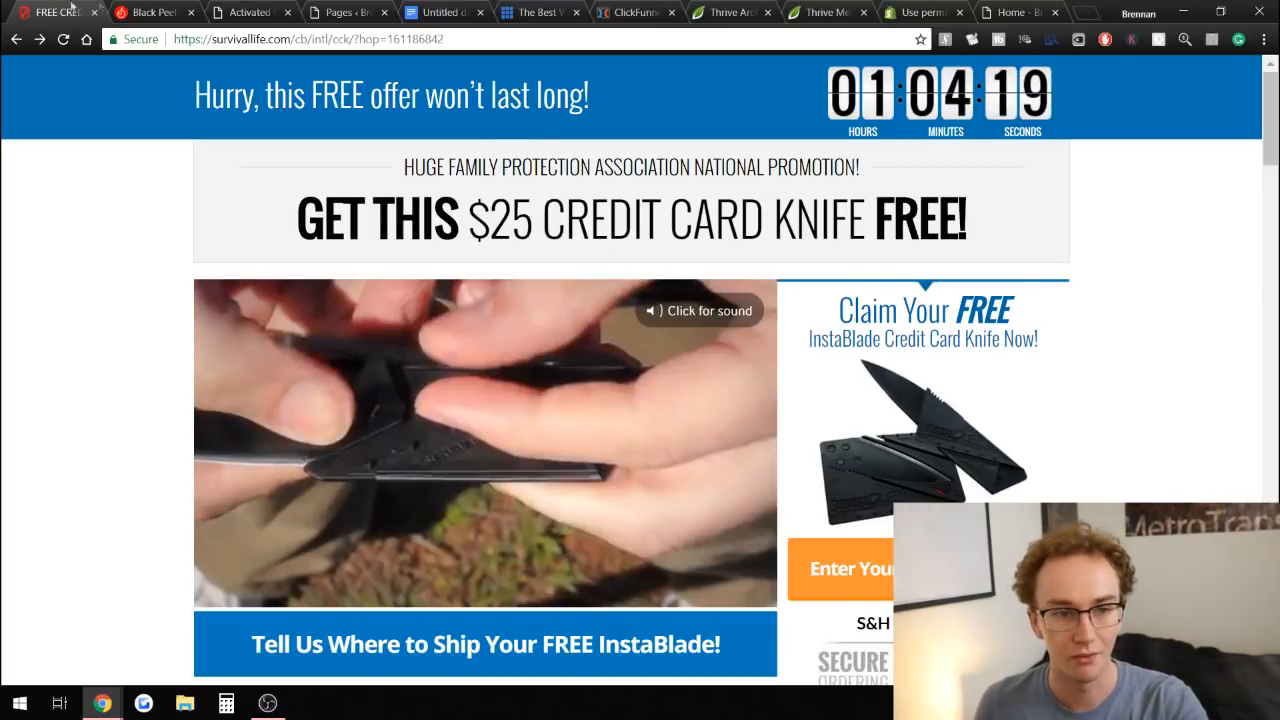
click(150, 12)
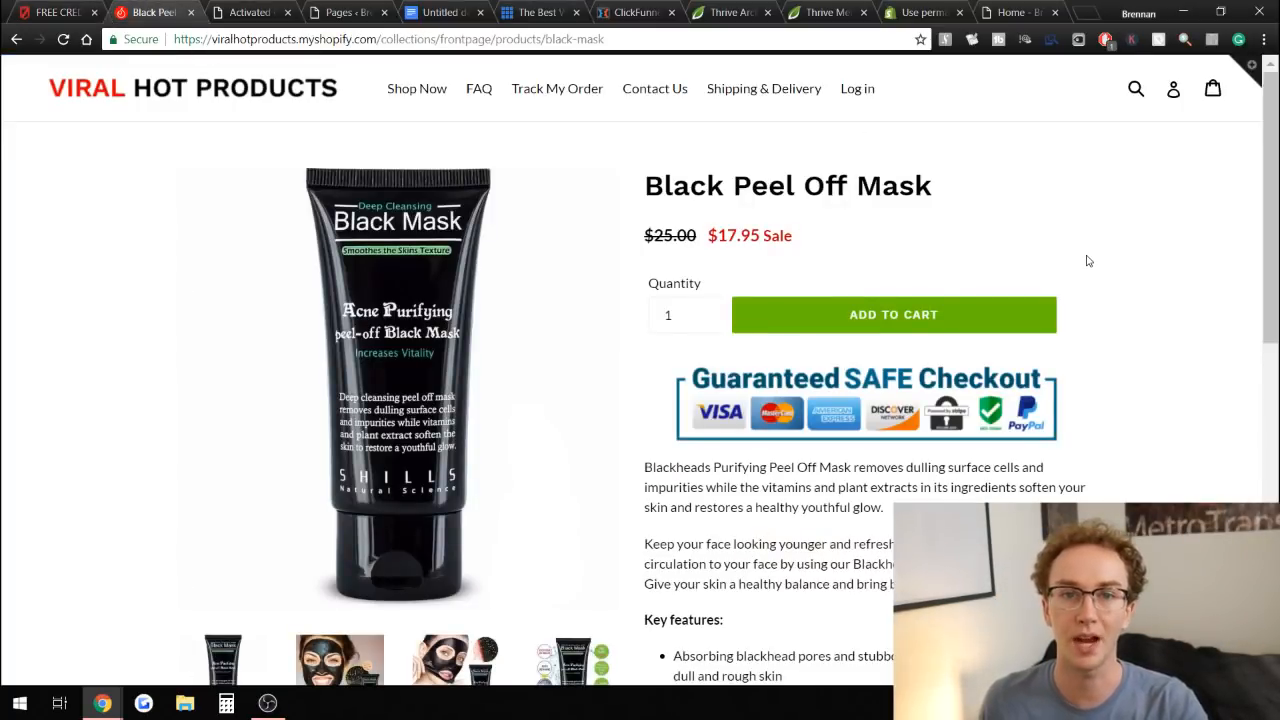
scroll(1088, 260, down, 3)
scroll(1100, 355, up, 3)
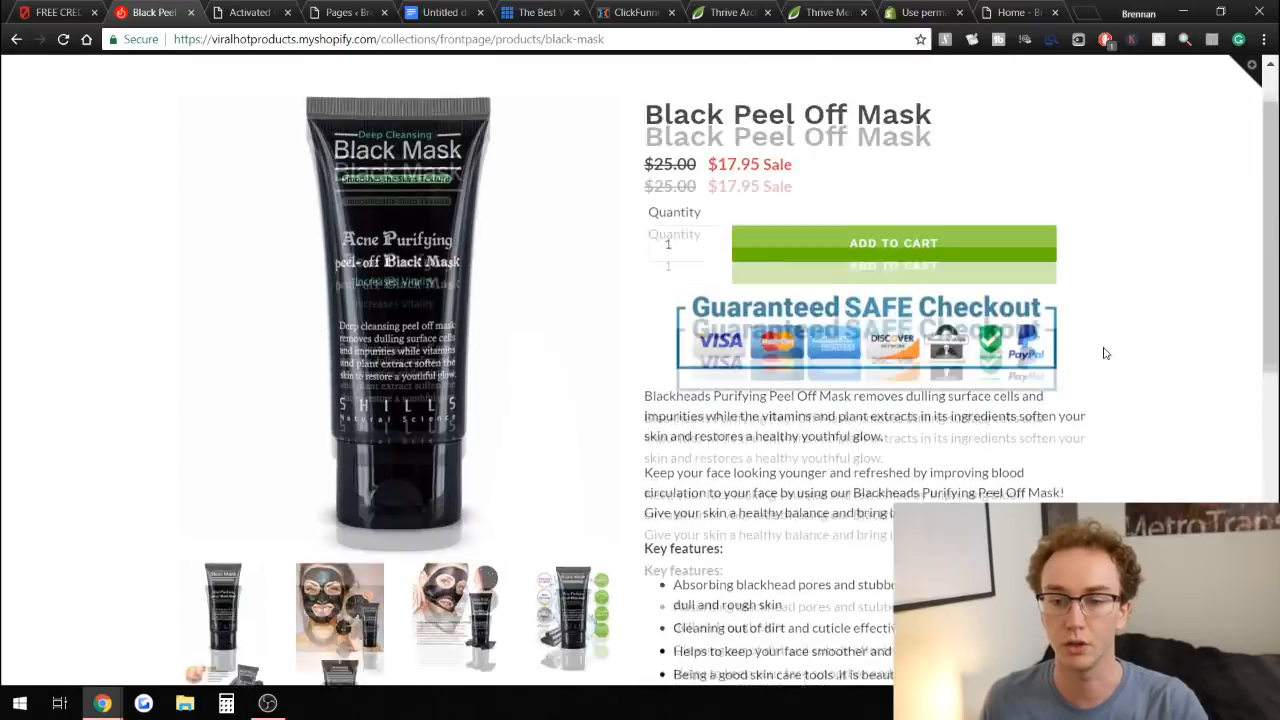
click(77, 8)
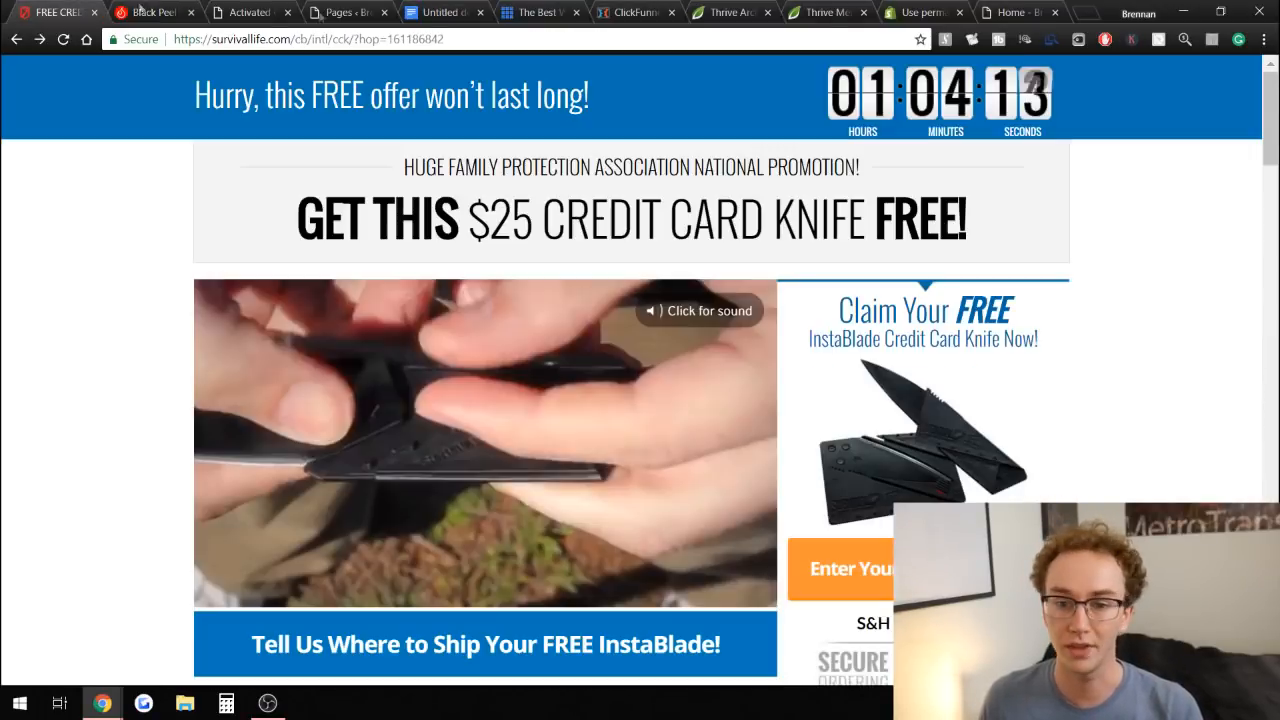
scroll(1166, 176, down, 5)
scroll(1168, 181, down, 4)
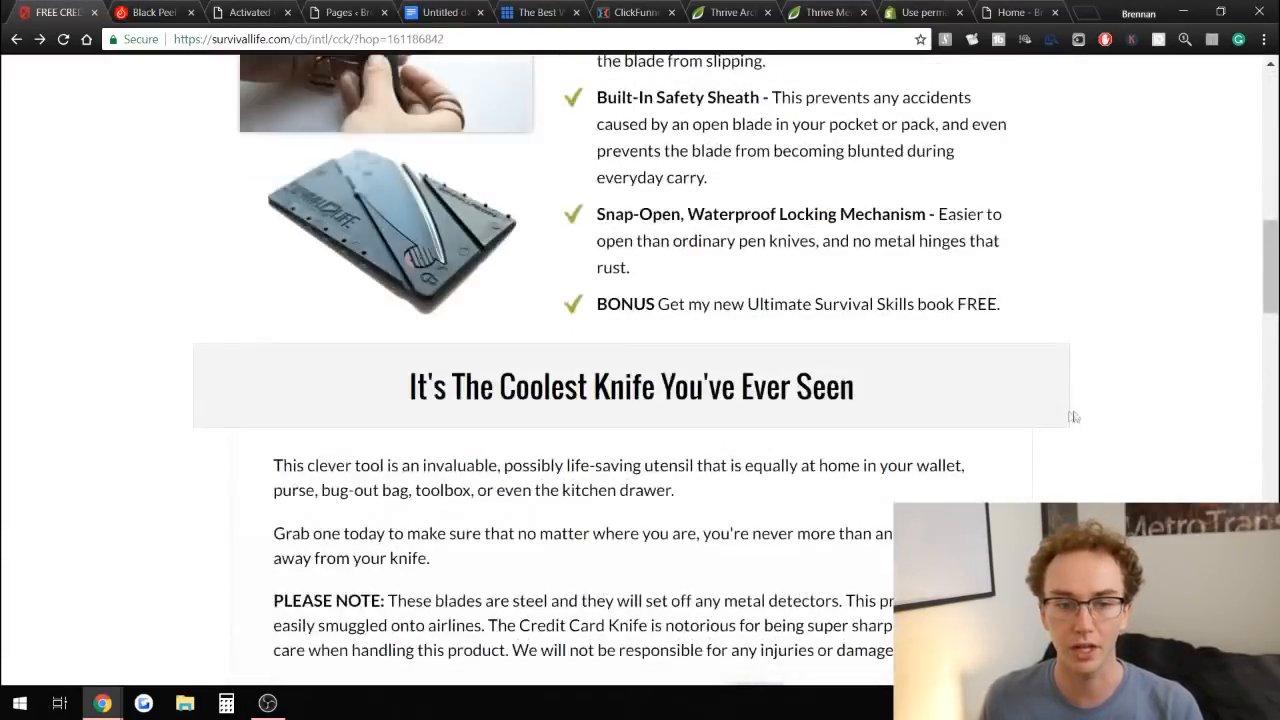
Review the mask product page's description, key features and application steps.
key(ctrl+Tab)
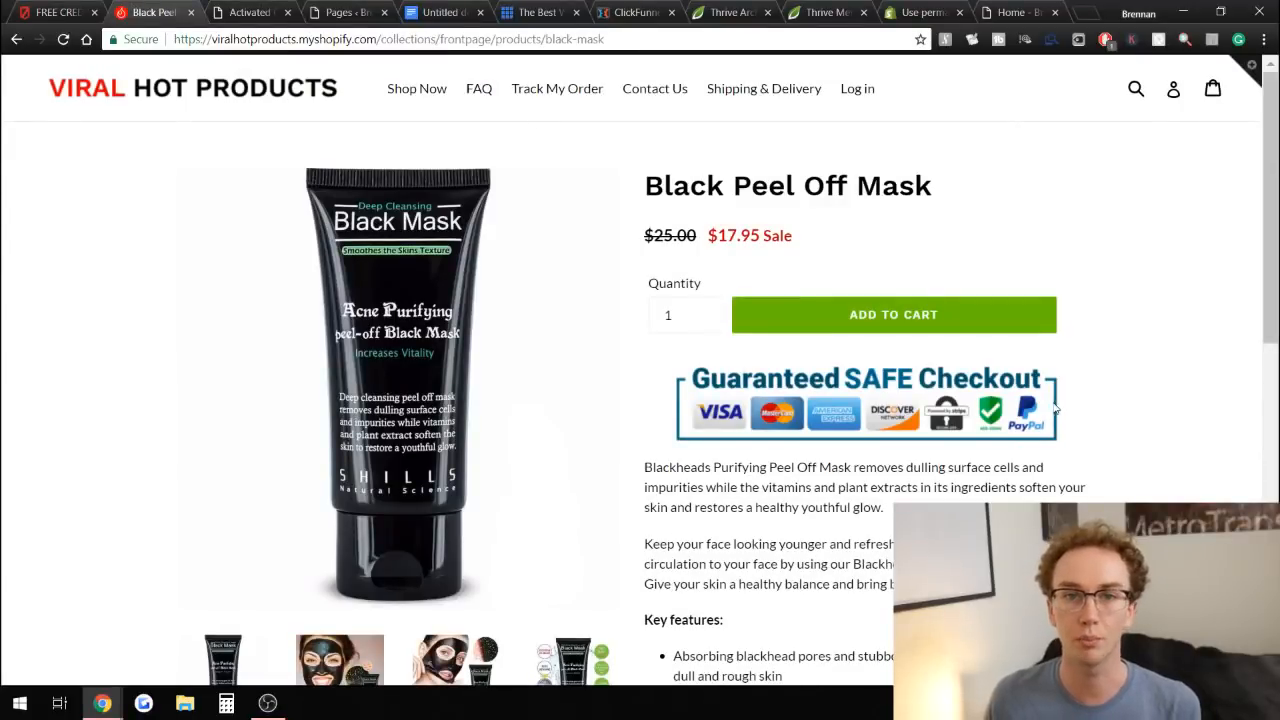
scroll(1100, 396, down, 1)
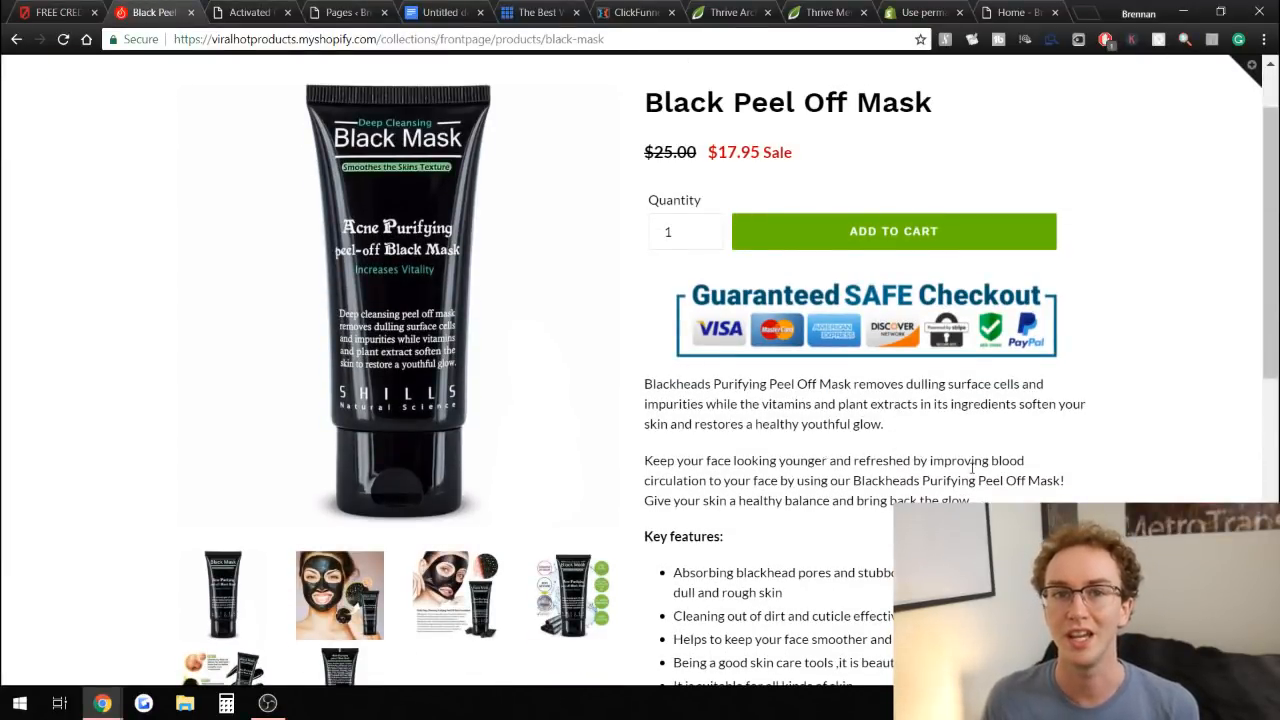
scroll(1133, 453, down, 3)
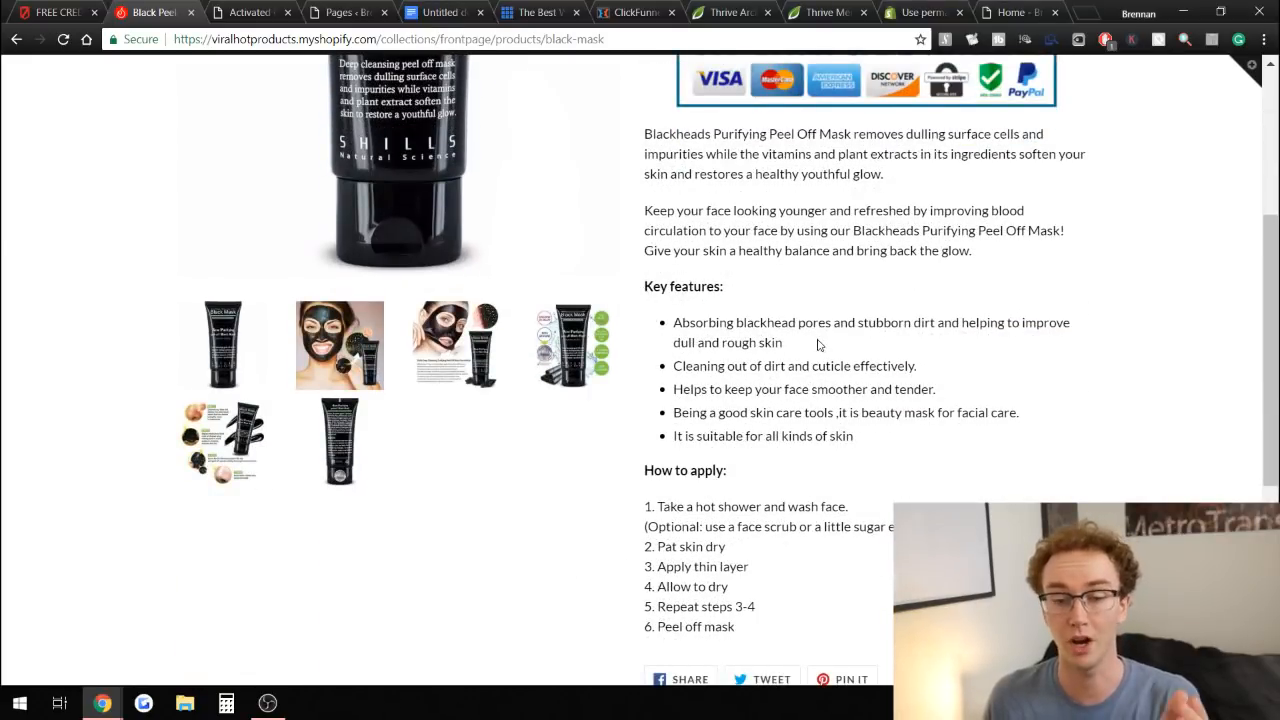
scroll(720, 505, up, 4)
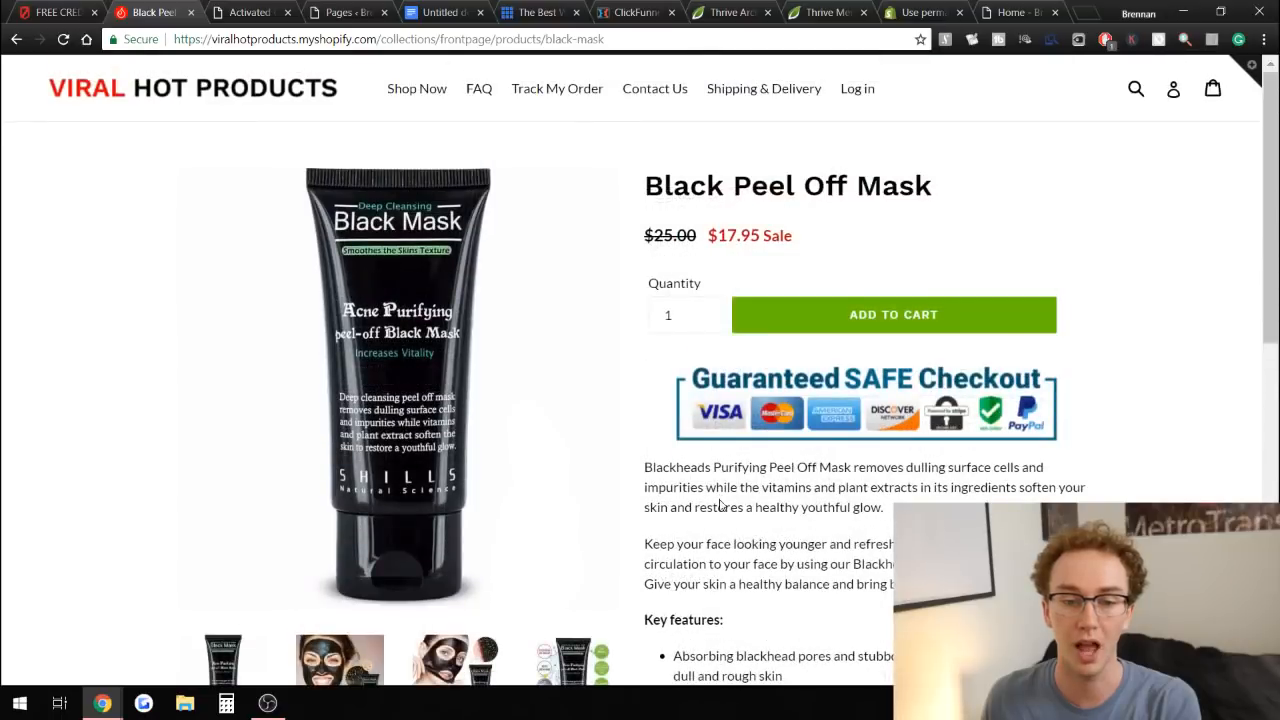
Scroll through the knife offer page's sales copy and bonus book section, then return to its top.
click(28, 9)
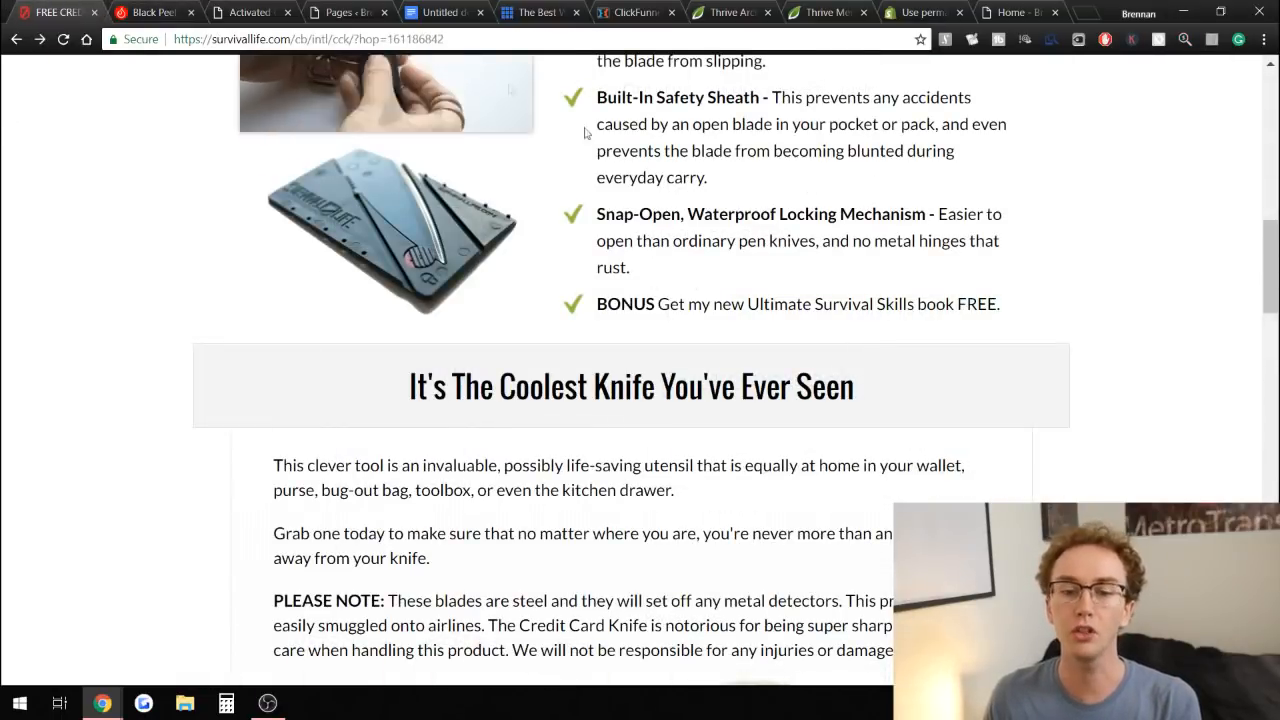
scroll(955, 177, down, 7)
scroll(955, 177, down, 15)
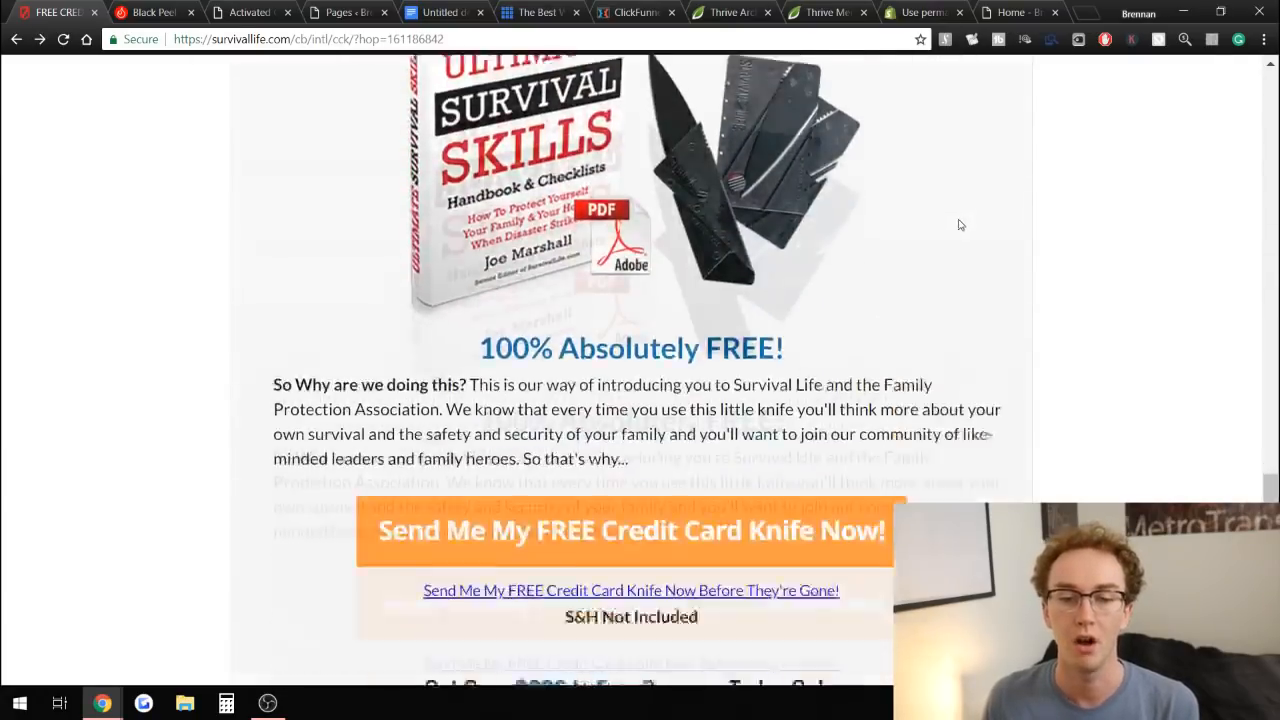
scroll(1002, 420, up, 15)
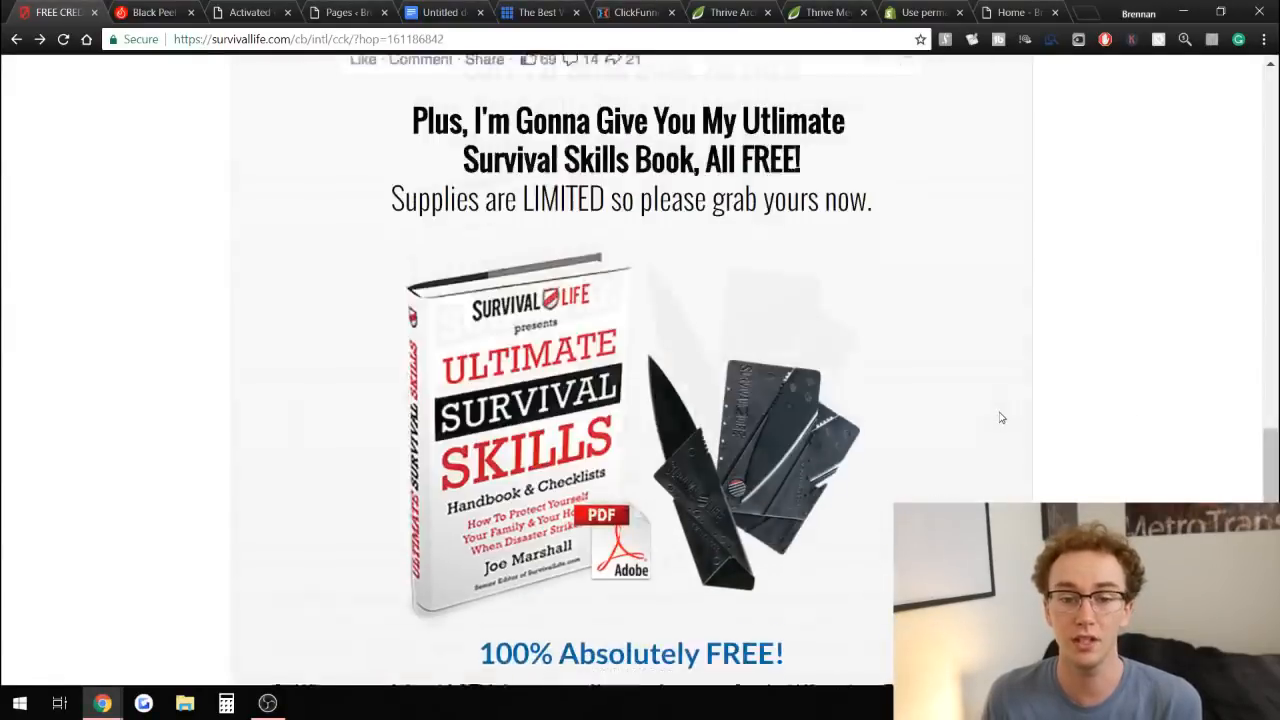
scroll(966, 349, up, 9)
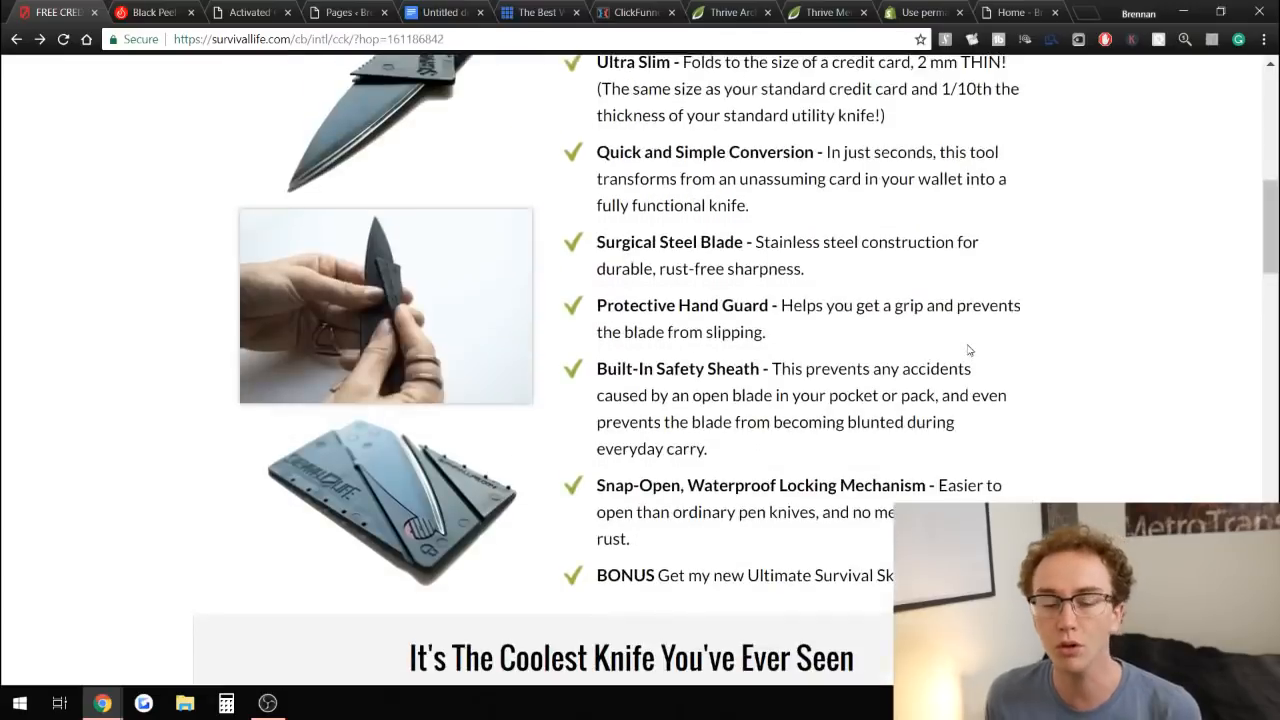
scroll(968, 350, up, 5)
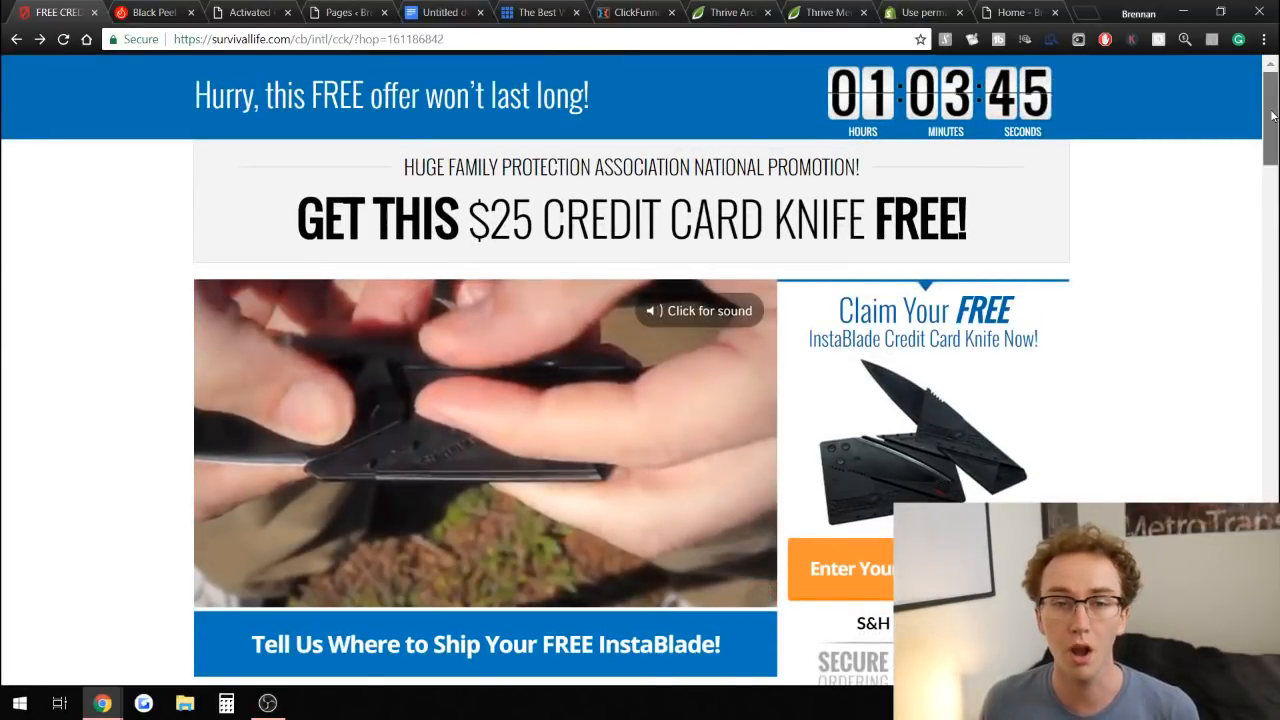
mouse_move(1272, 116)
mouse_down()
mouse_move(1267, 188)
mouse_move(1268, 112)
mouse_up()
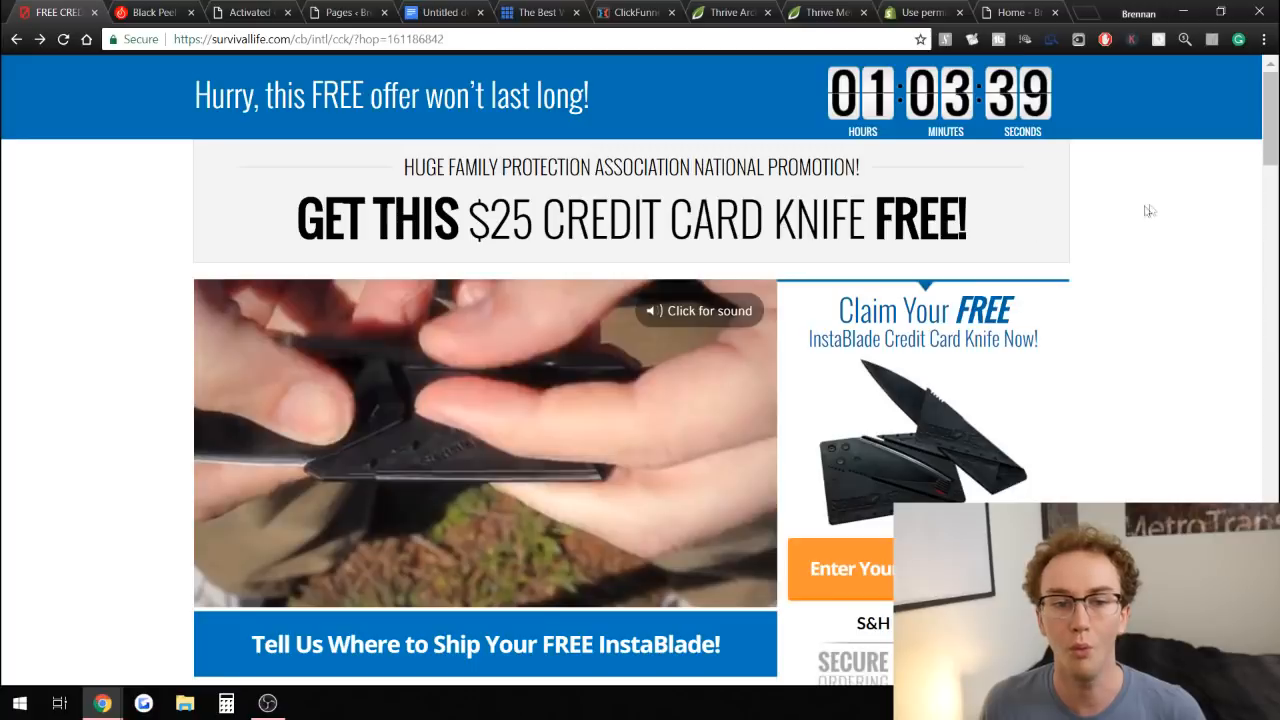
Flip between the knife offer and mask pages, scrolling each to review their layouts.
scroll(1149, 209, down, 9)
scroll(1149, 209, down, 3)
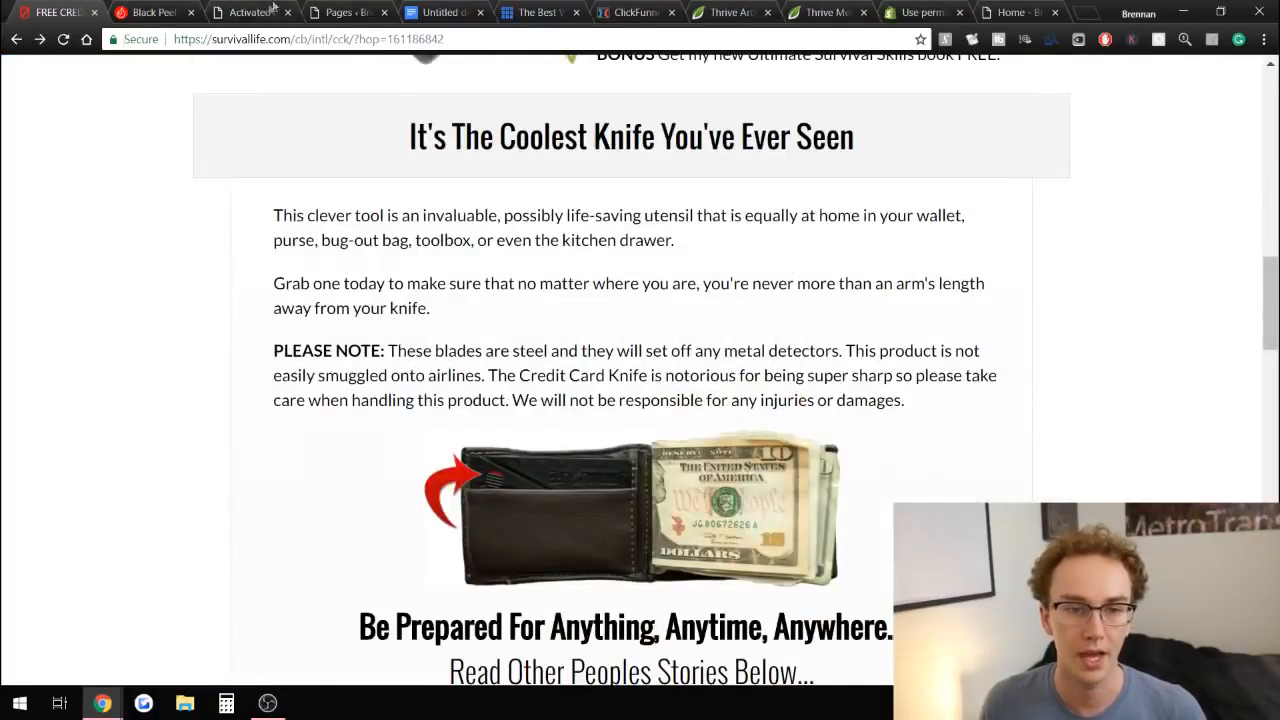
click(155, 12)
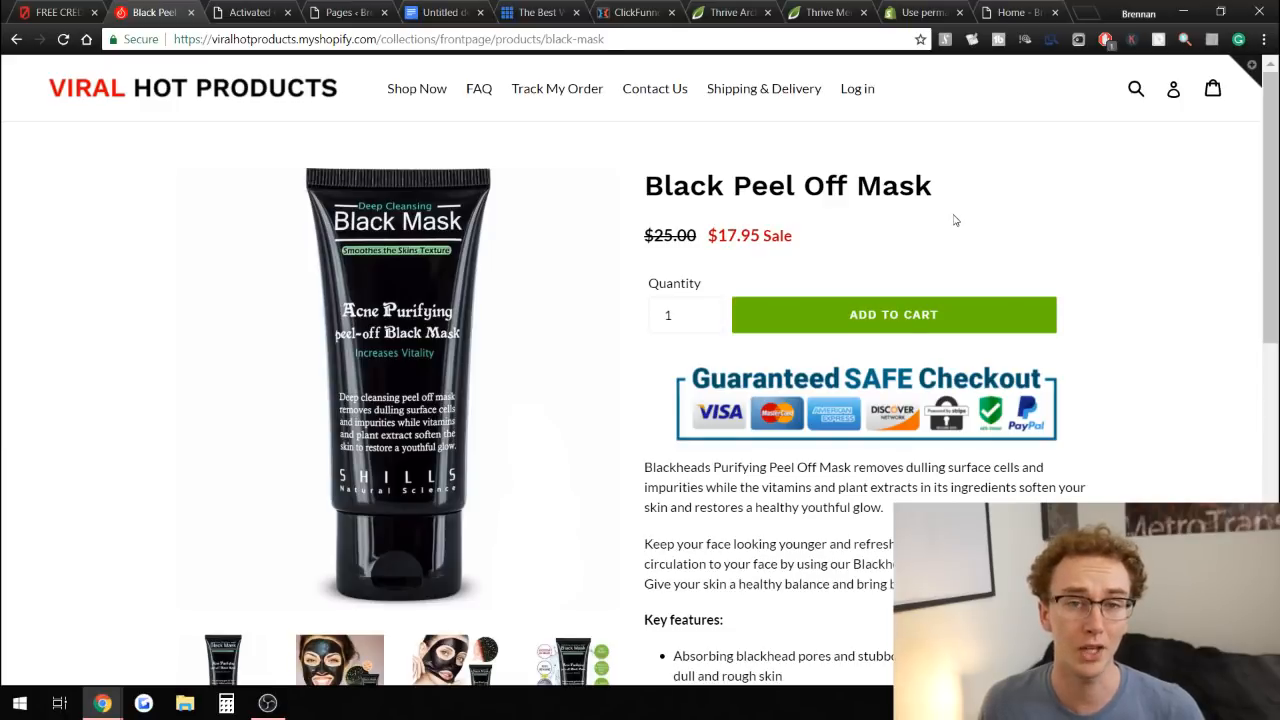
scroll(955, 220, down, 2)
scroll(955, 220, up, 2)
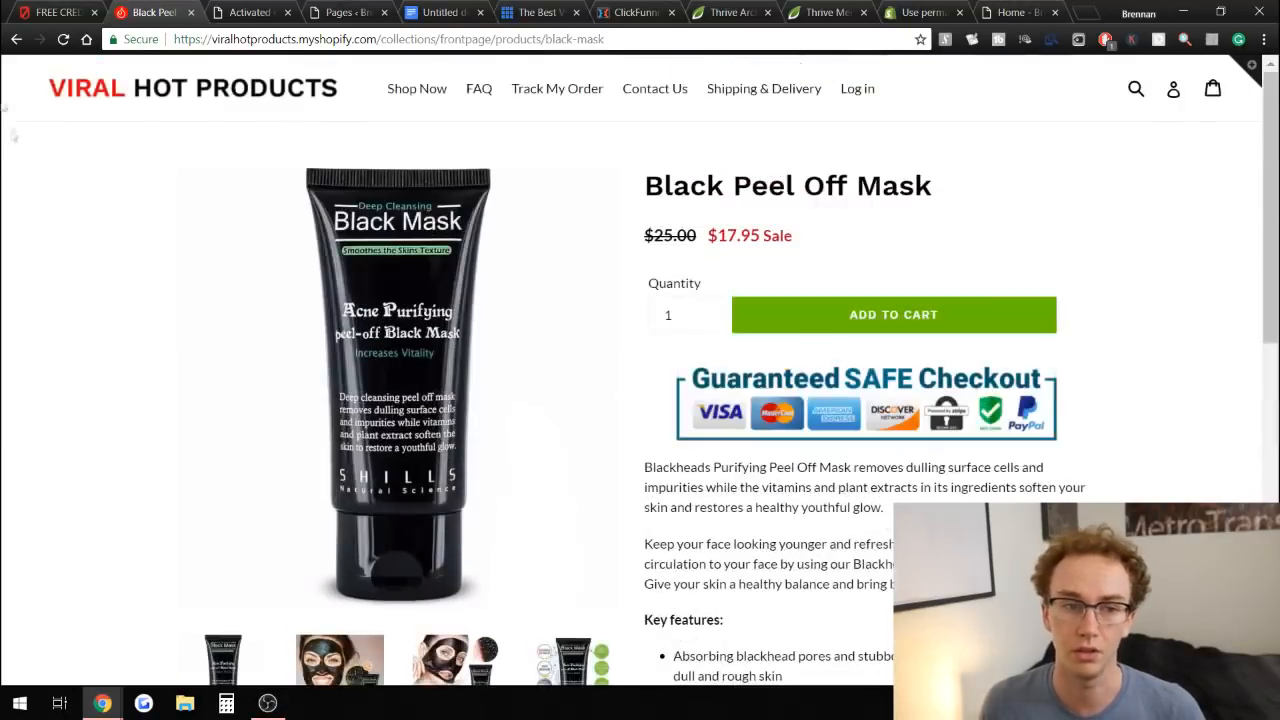
click(50, 12)
scroll(793, 390, up, 10)
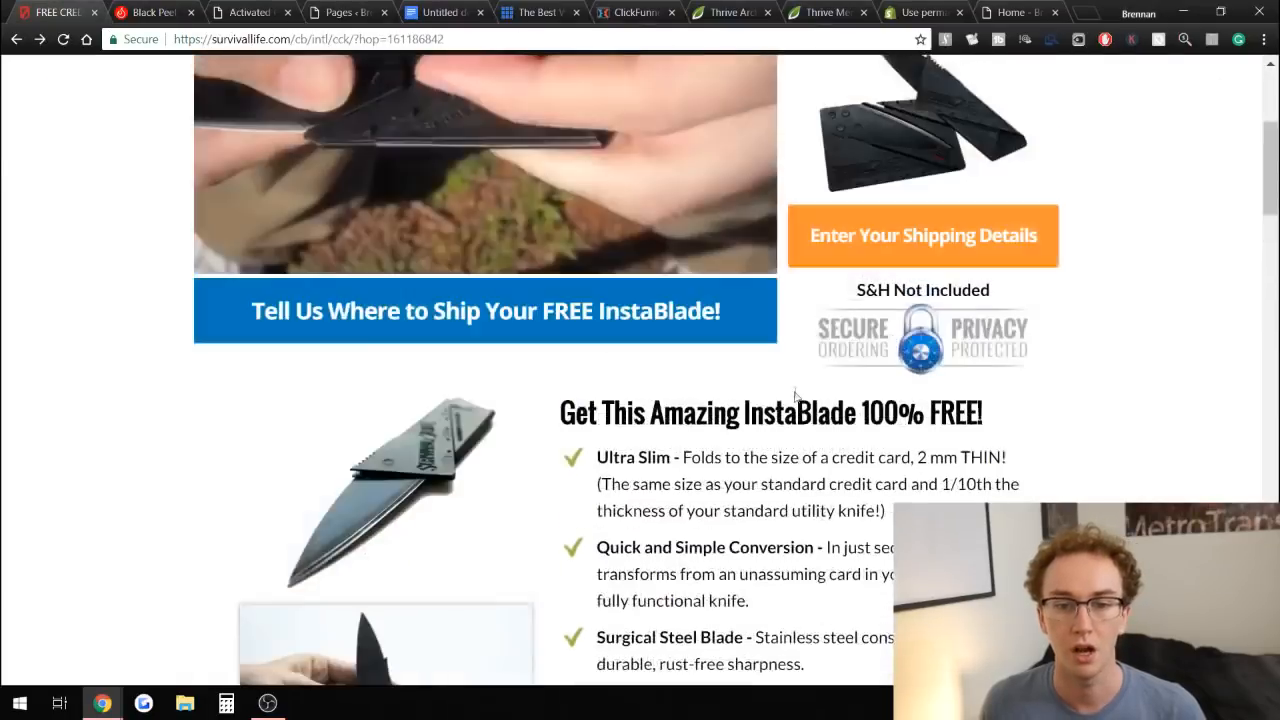
scroll(793, 390, up, 2)
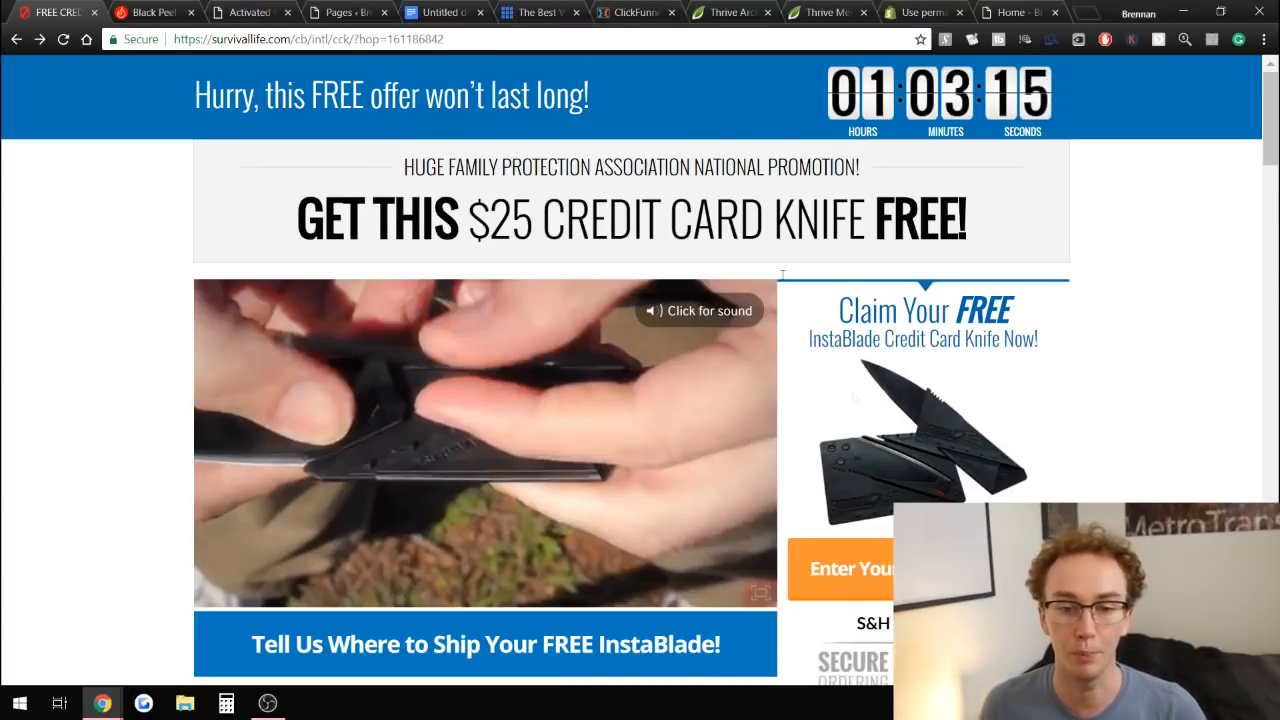
Open the Activated Coconut Charcoal Powder landing page and examine its price and benefit list.
click(258, 9)
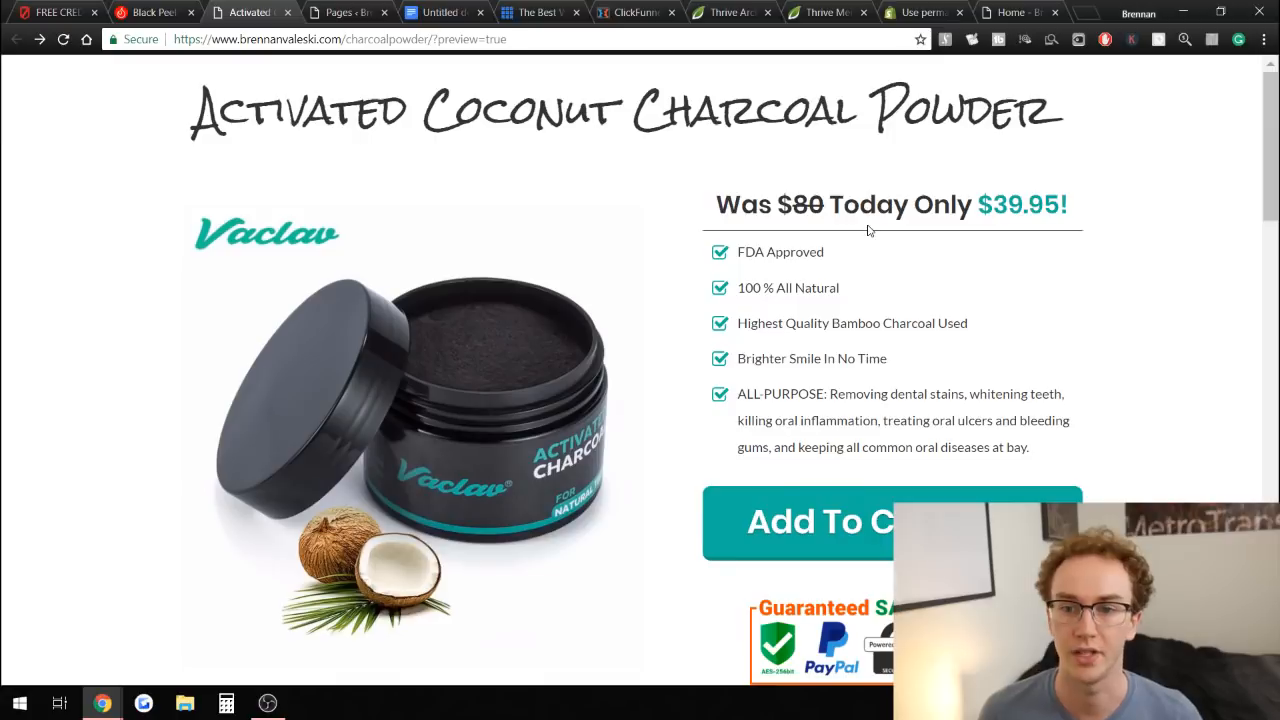
mouse_move(1271, 146)
mouse_down()
mouse_move(1267, 156)
mouse_move(1262, 132)
mouse_up()
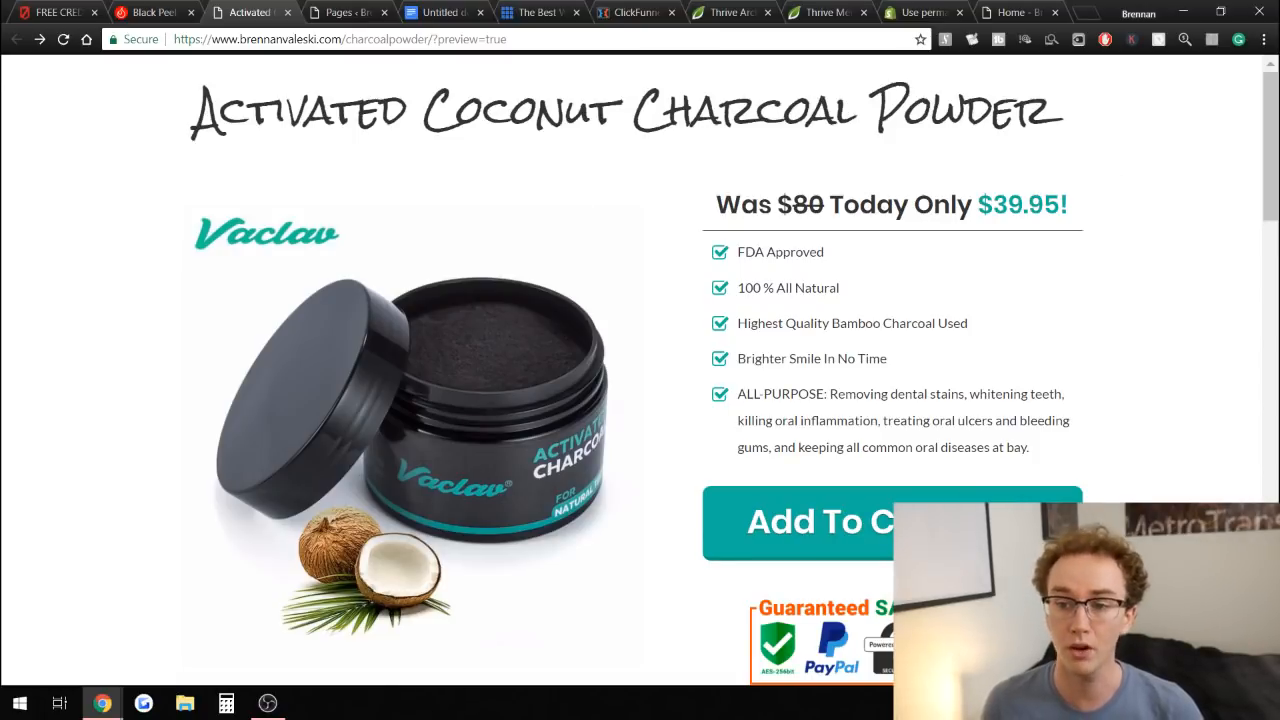
mouse_move(1269, 148)
mouse_down()
mouse_move(1268, 170)
mouse_move(1268, 148)
mouse_up()
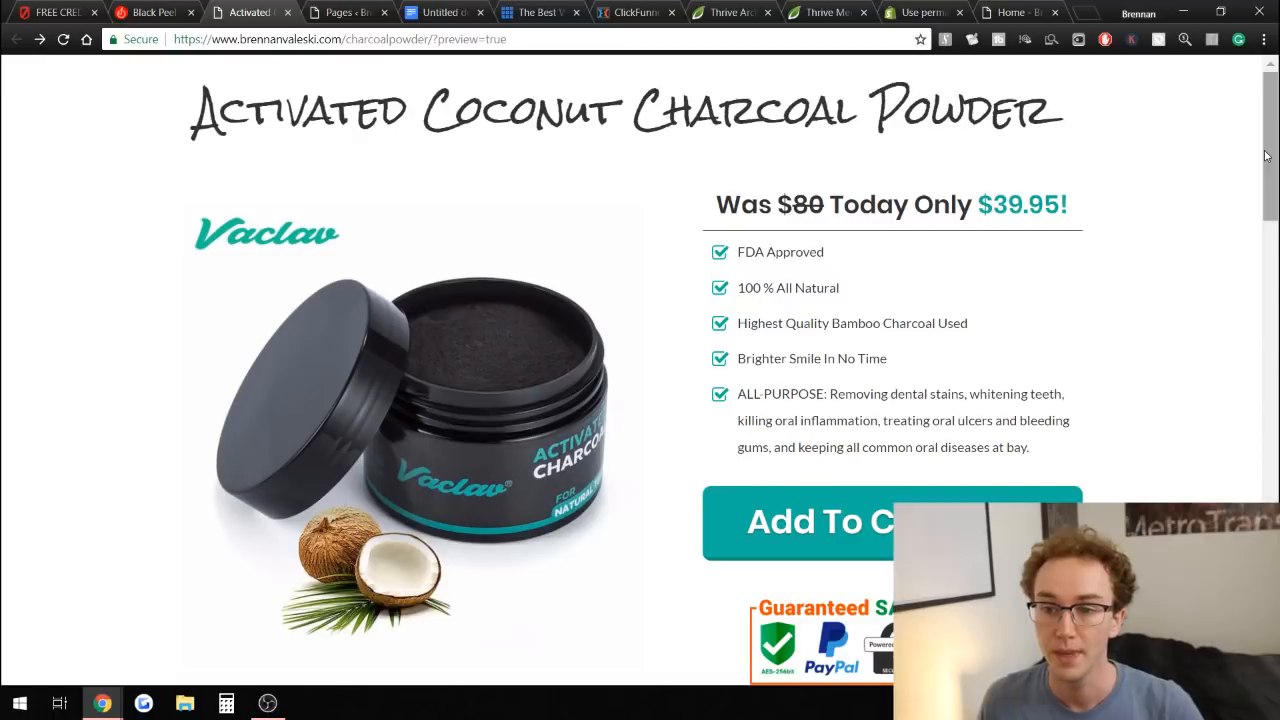
drag(1266, 155, 1265, 177)
scroll(686, 277, up, 2)
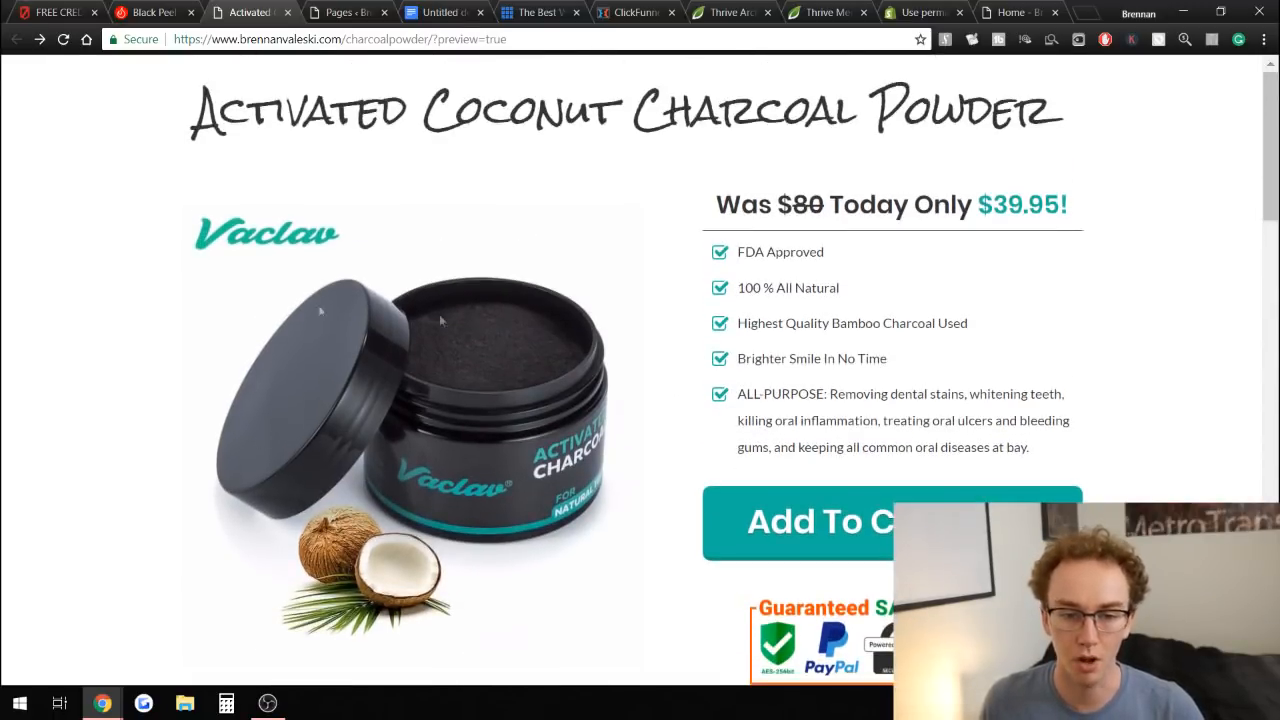
Cycle through the knife offer, mask and charcoal powder tabs, then scroll the charcoal page to its checkout button and countdown.
key(ctrl+shift+Tab)
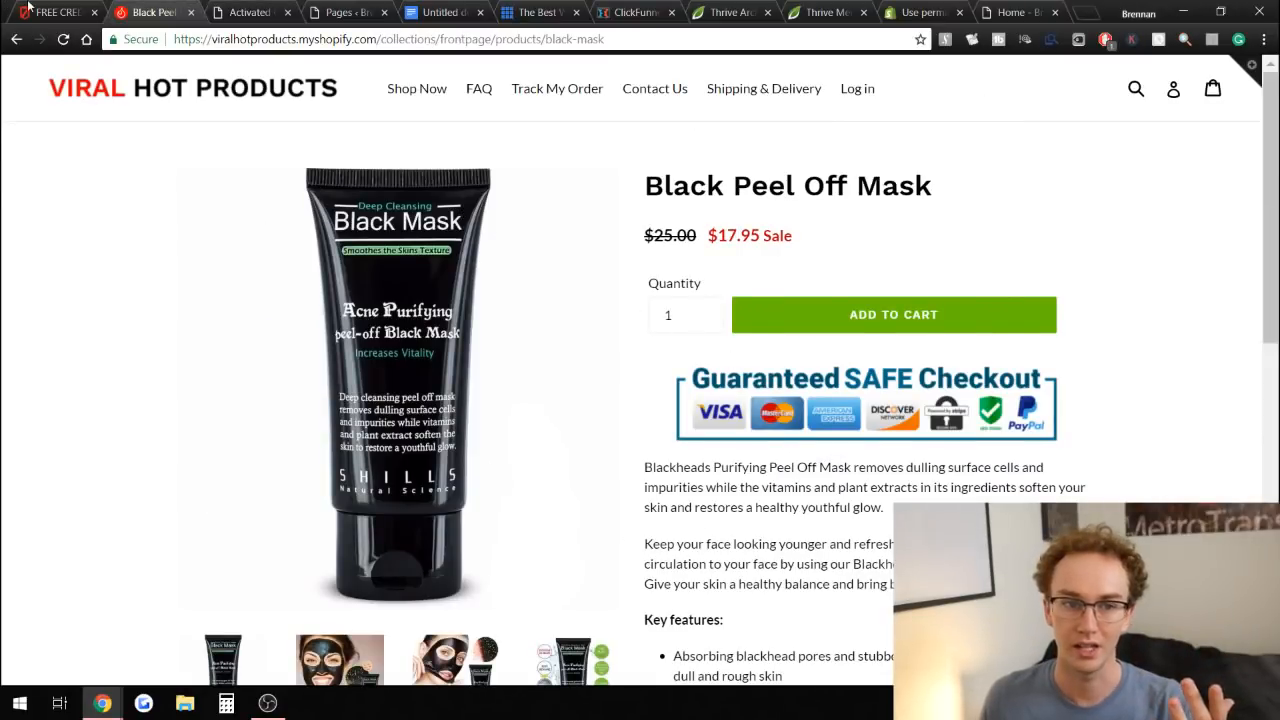
click(28, 9)
key(ctrl+Tab)
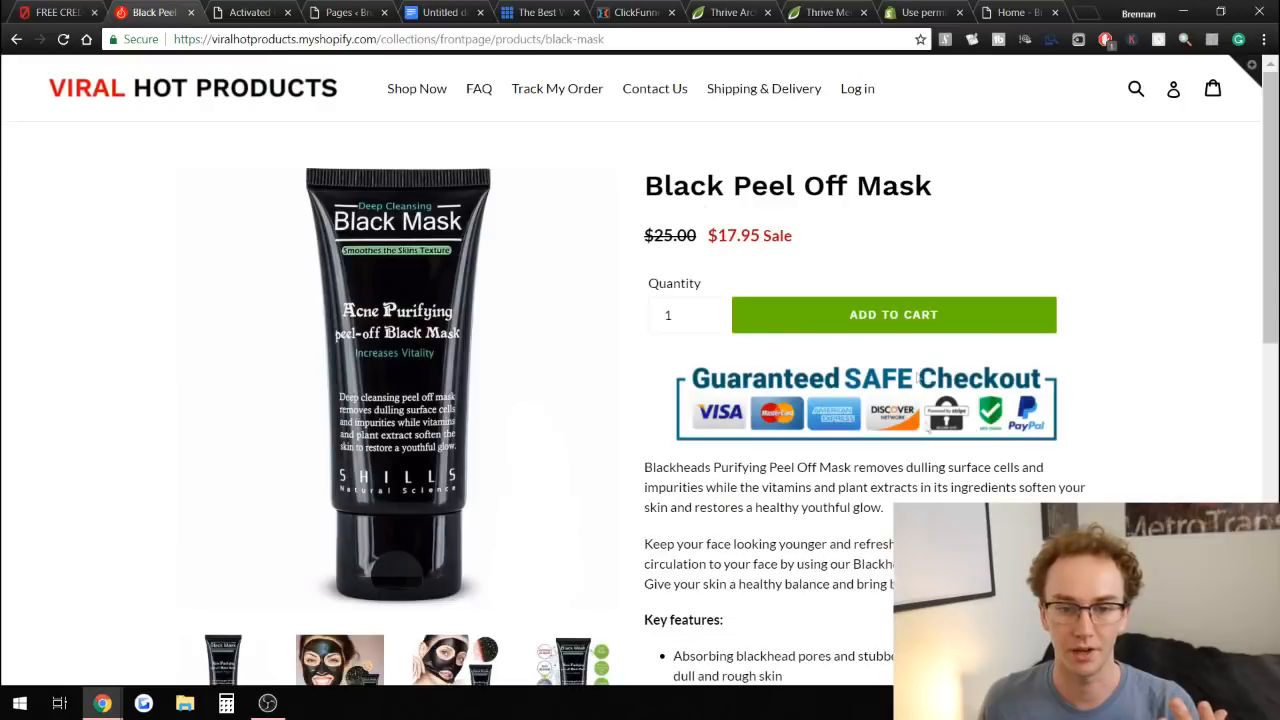
click(255, 12)
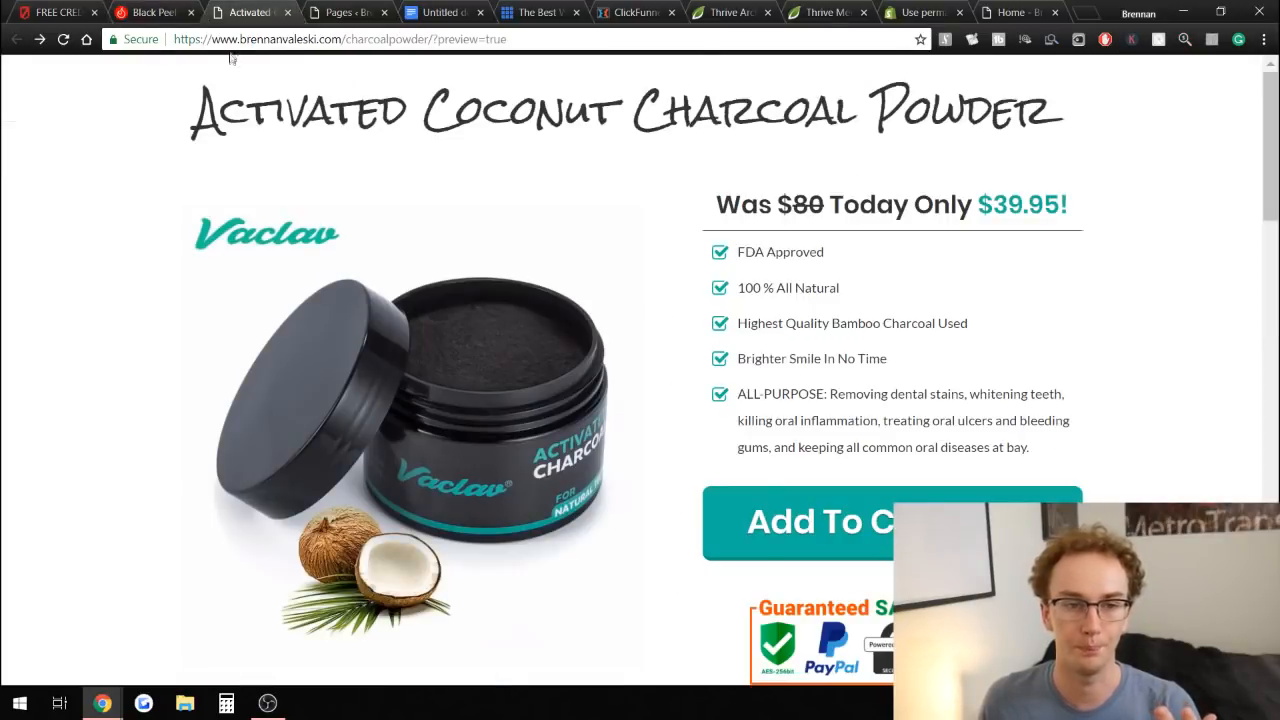
key(ctrl+1)
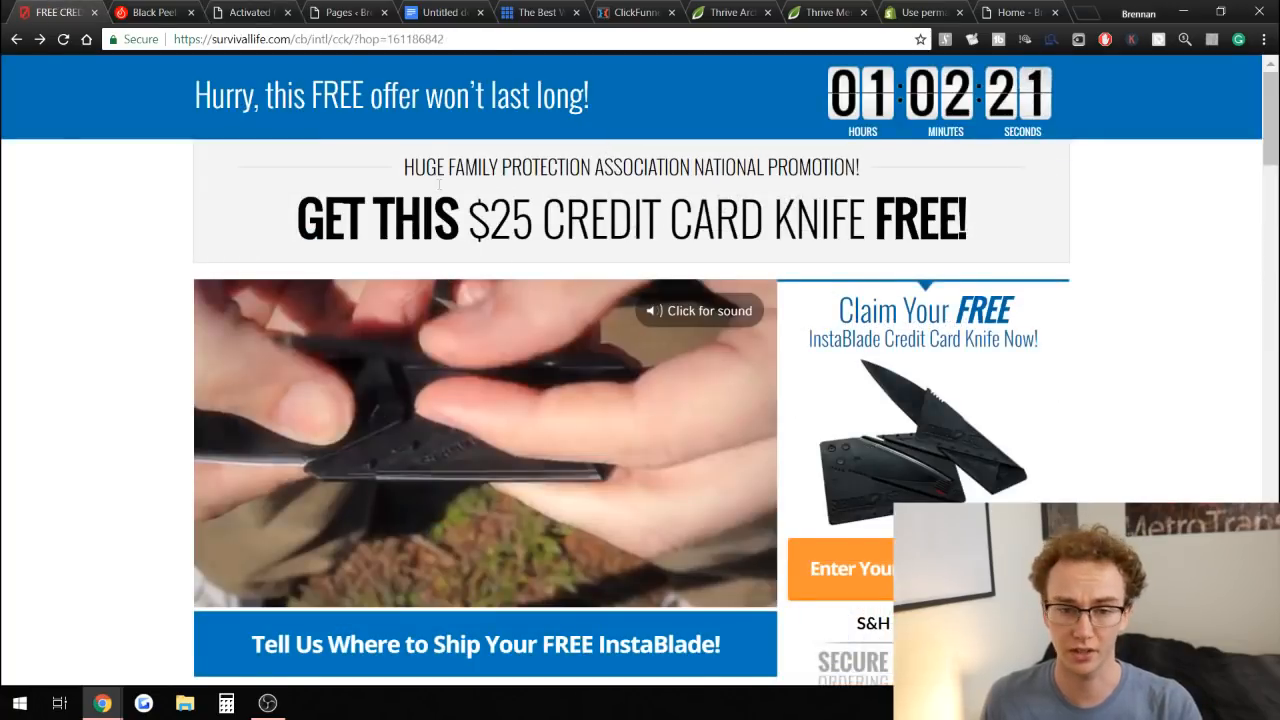
key(ctrl+3)
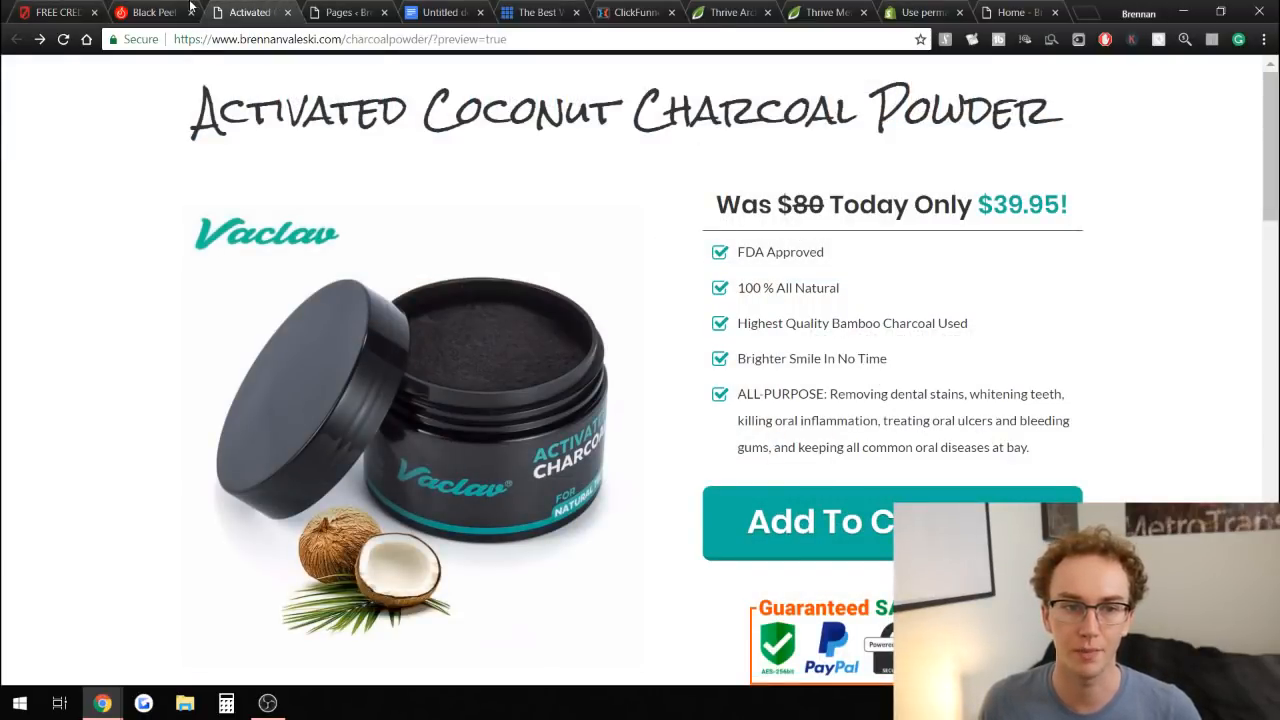
click(188, 6)
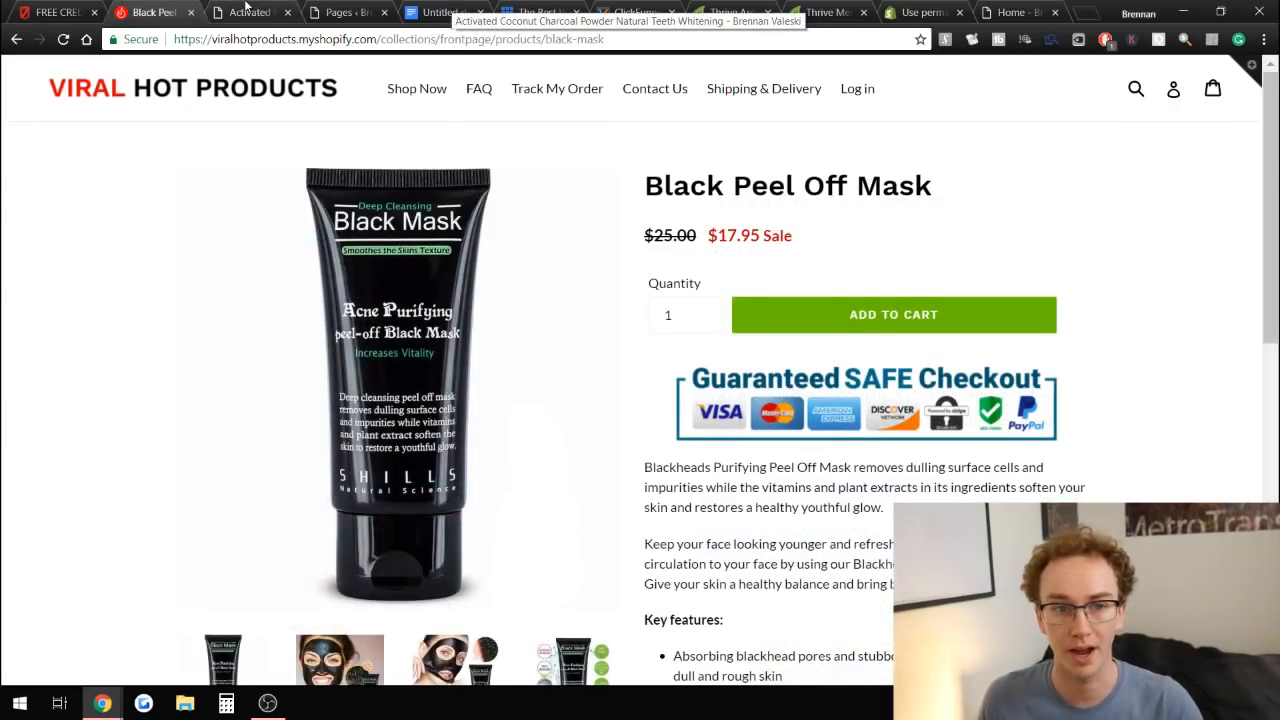
click(245, 10)
drag(1268, 147, 1263, 226)
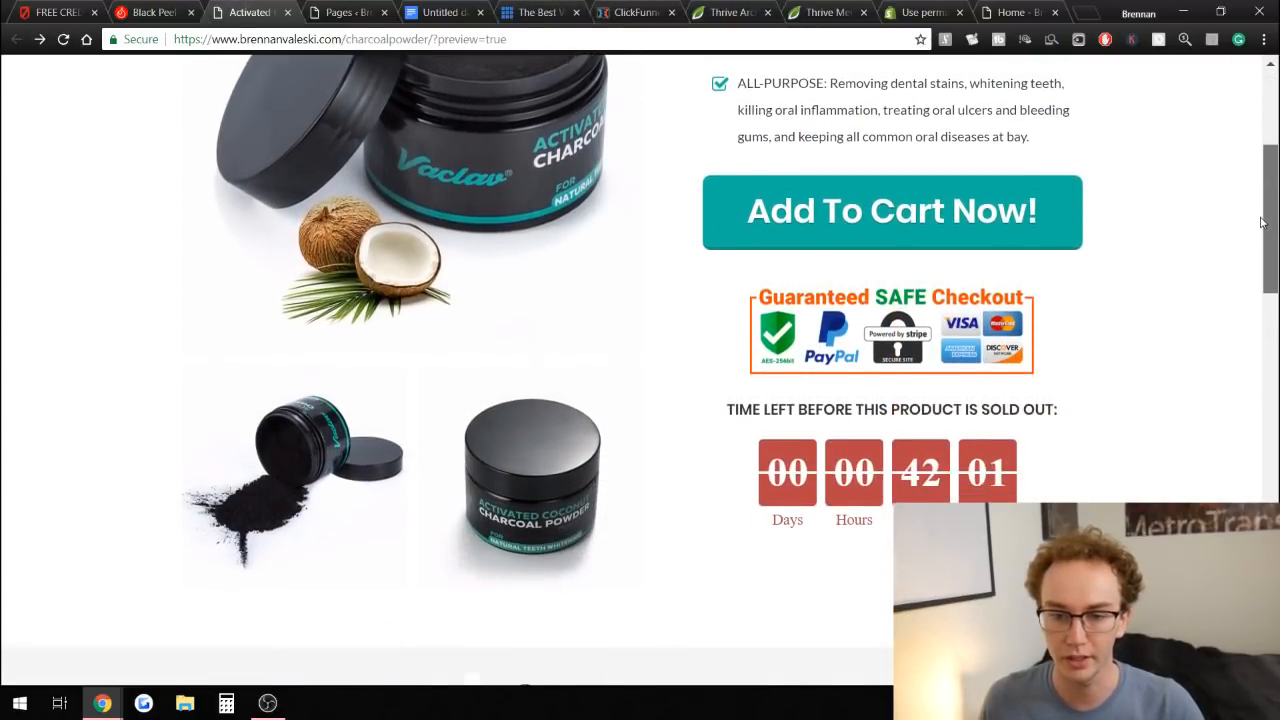
scroll(1077, 342, down, 2)
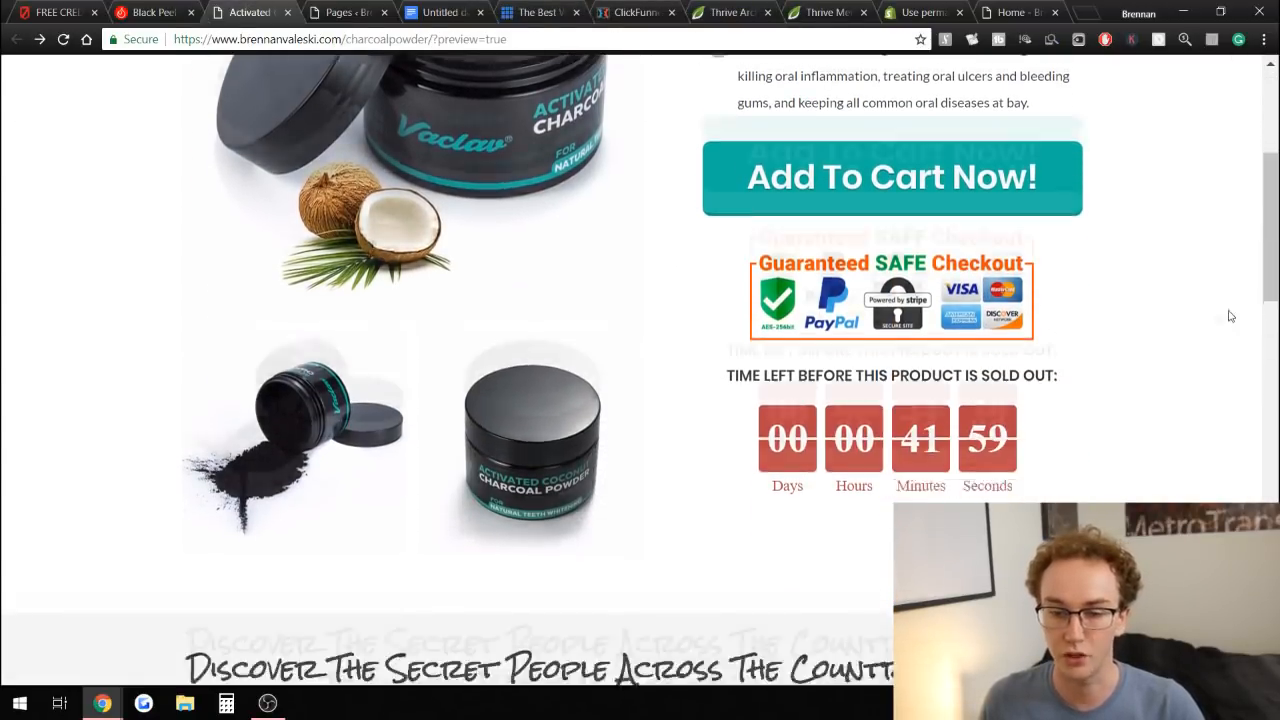
Scroll the charcoal powder landing page from its checkout badge and countdown down to the testimonial faces section.
scroll(1180, 300, up, 5)
scroll(1172, 255, down, 2)
scroll(1160, 245, up, 2)
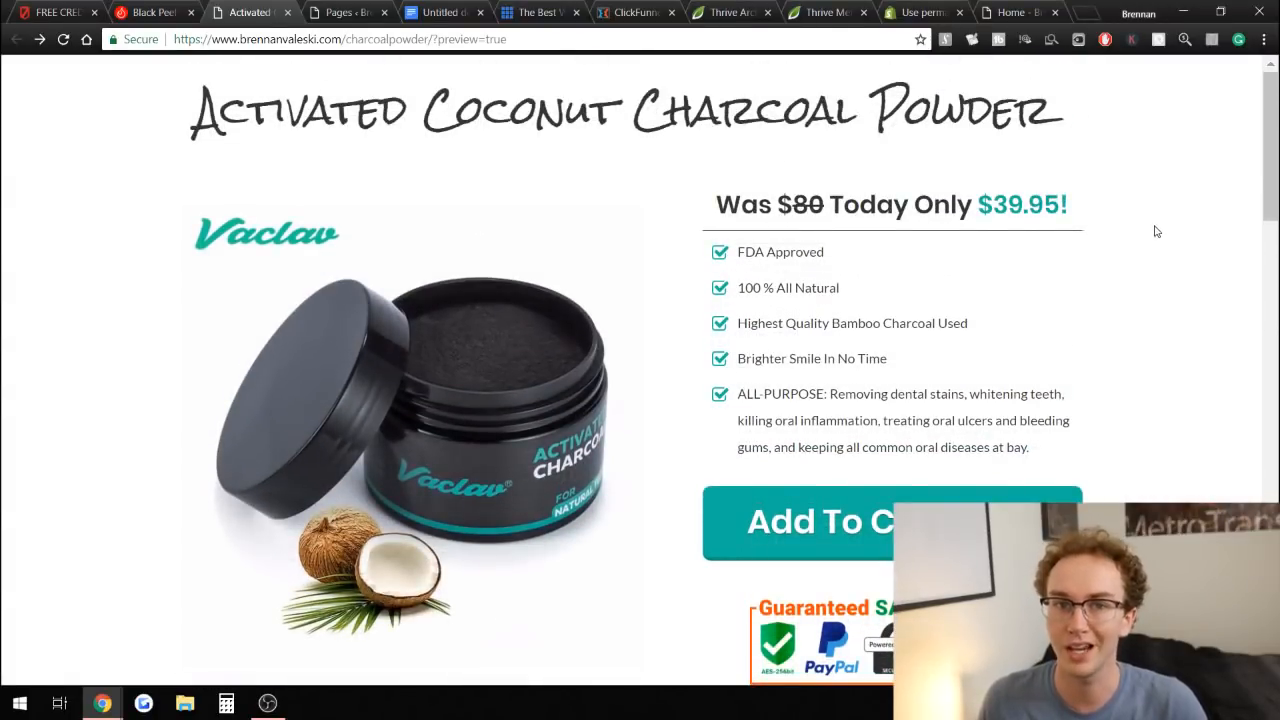
scroll(1157, 245, down, 4)
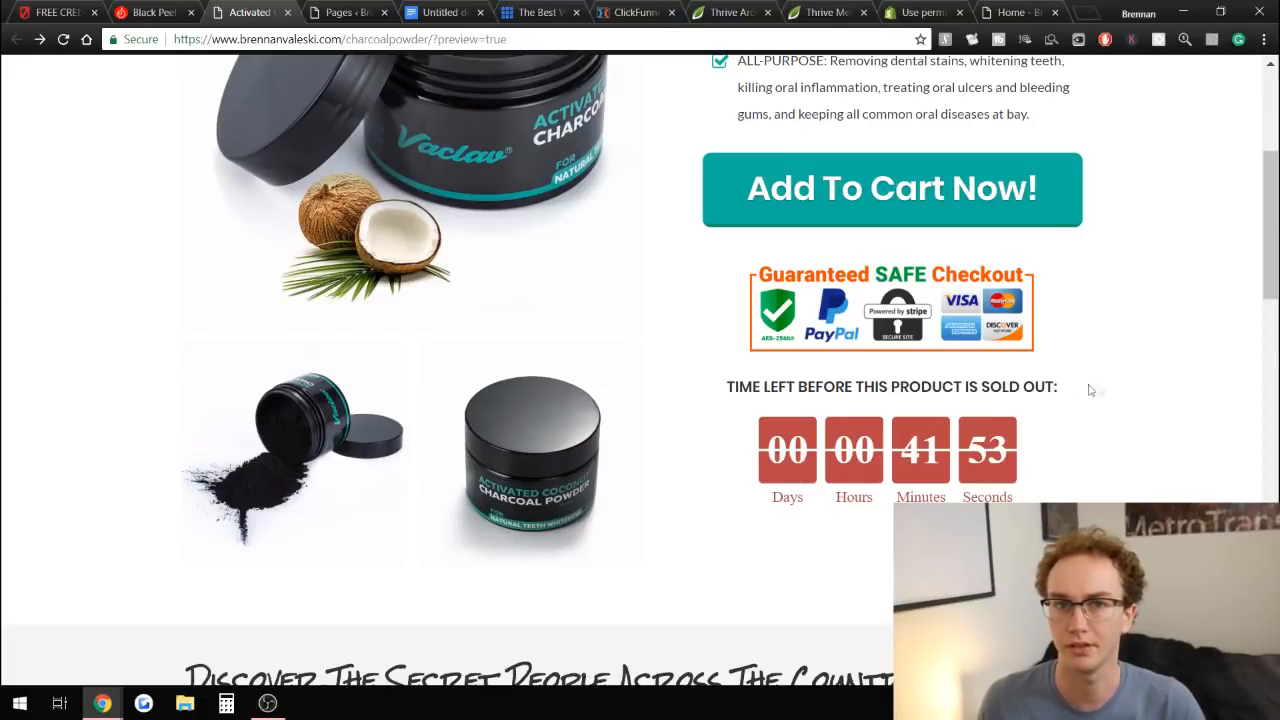
scroll(1100, 392, up, 4)
scroll(1167, 357, down, 1)
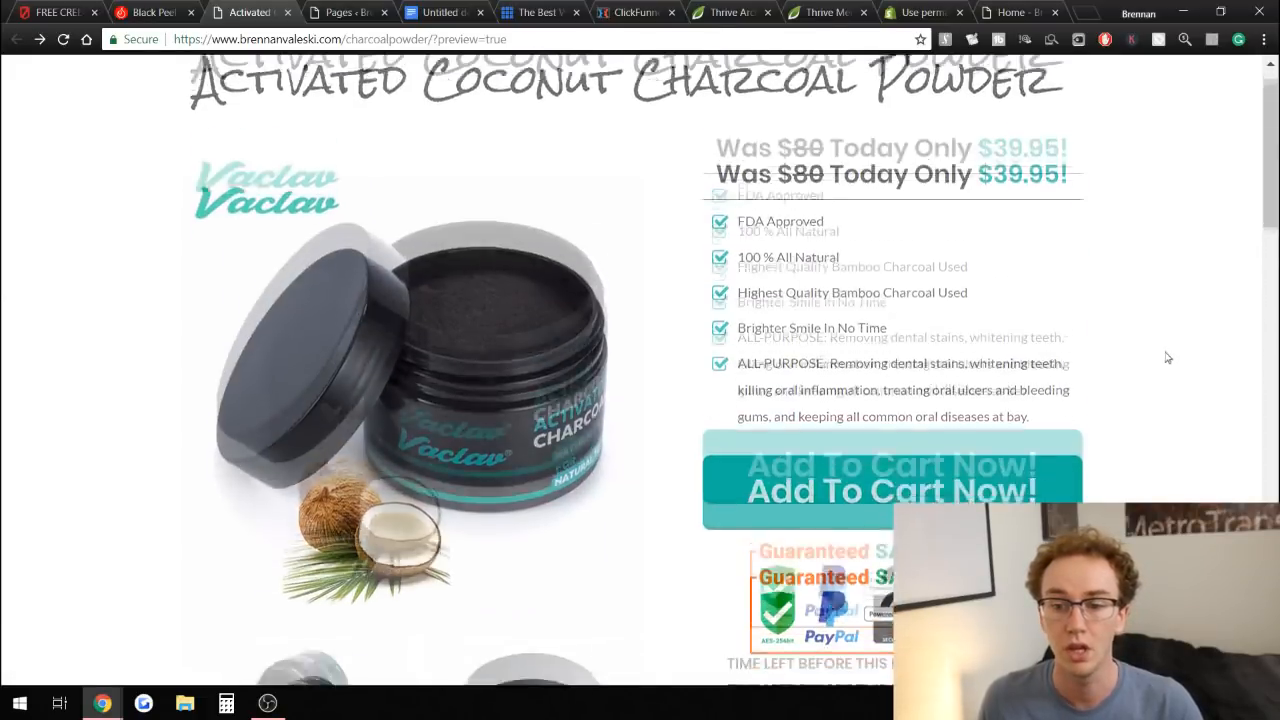
scroll(1165, 355, down, 4)
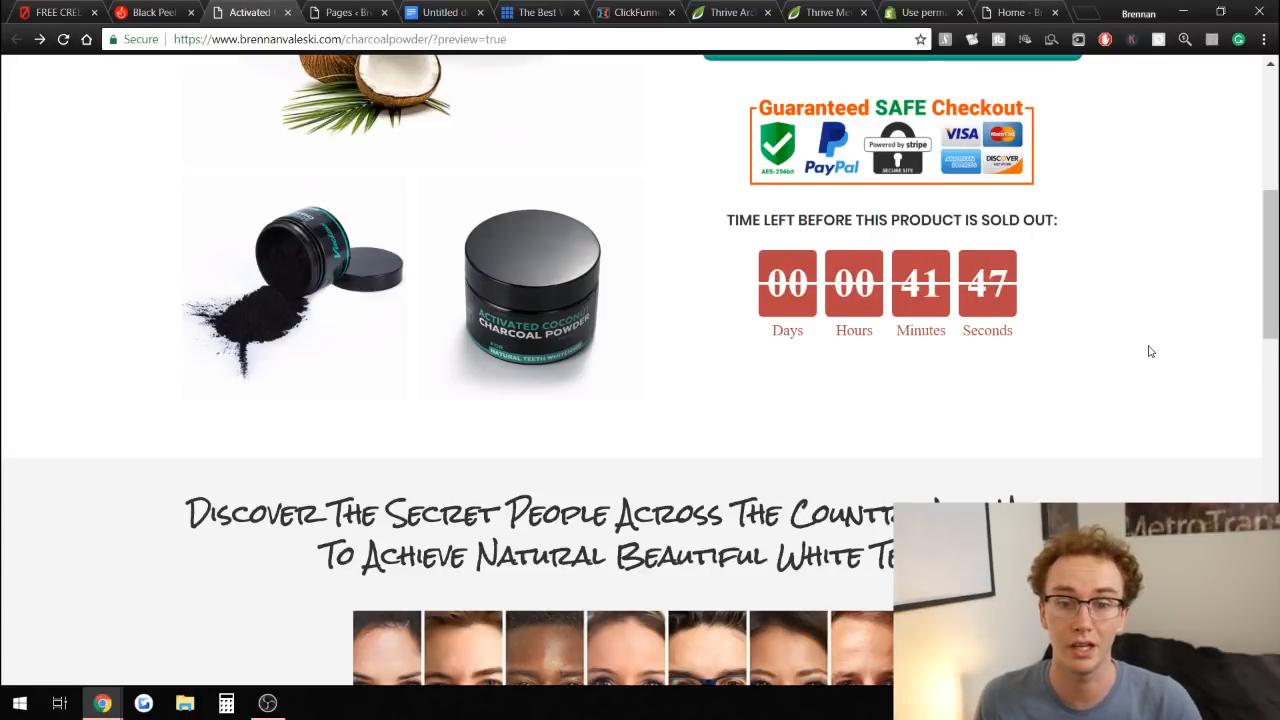
scroll(1150, 351, down, 3)
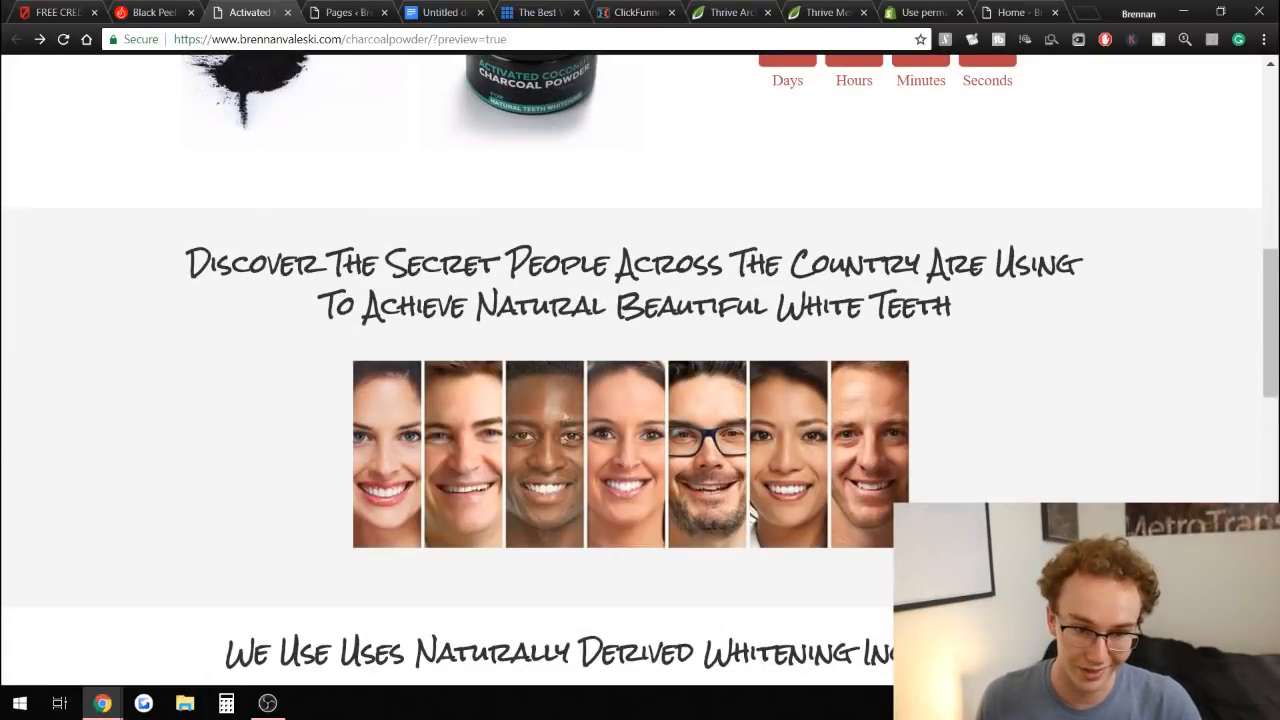
Highlight the testimonial headline, then scroll through the charcoal page's ingredients and teeth-whitening instructions sections.
drag(326, 299, 734, 262)
click(739, 262)
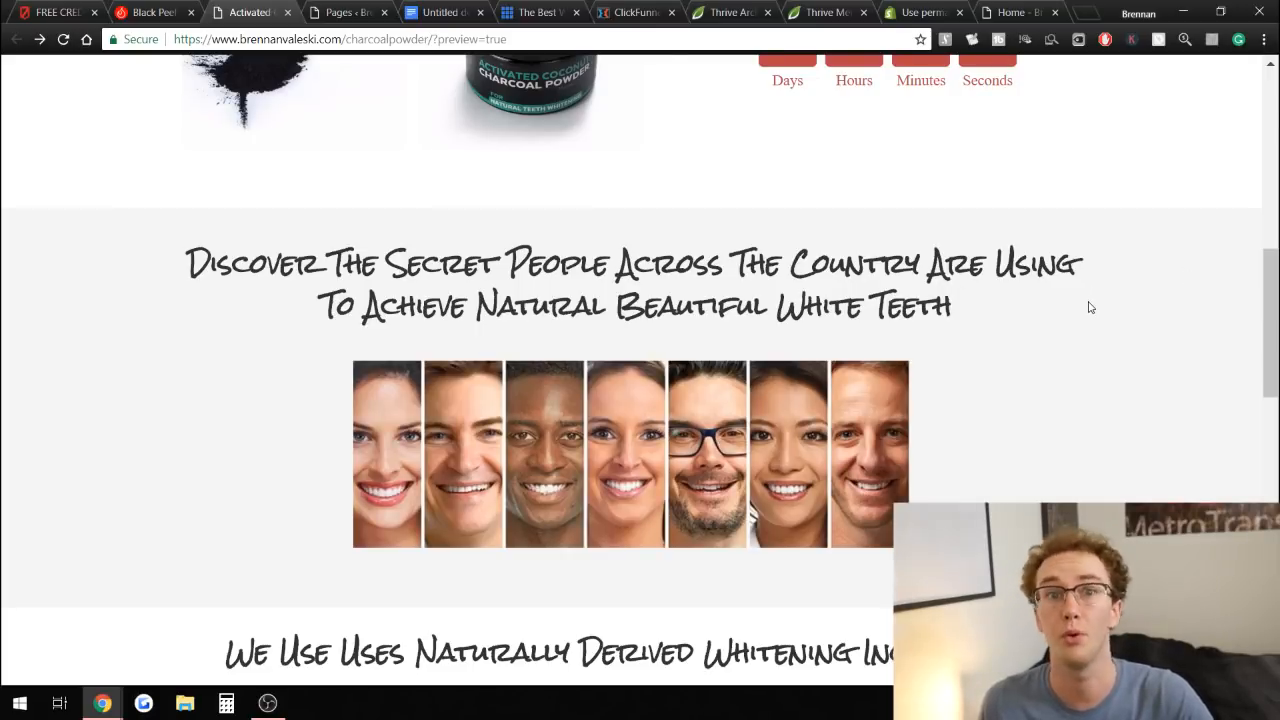
scroll(1090, 297, down, 5)
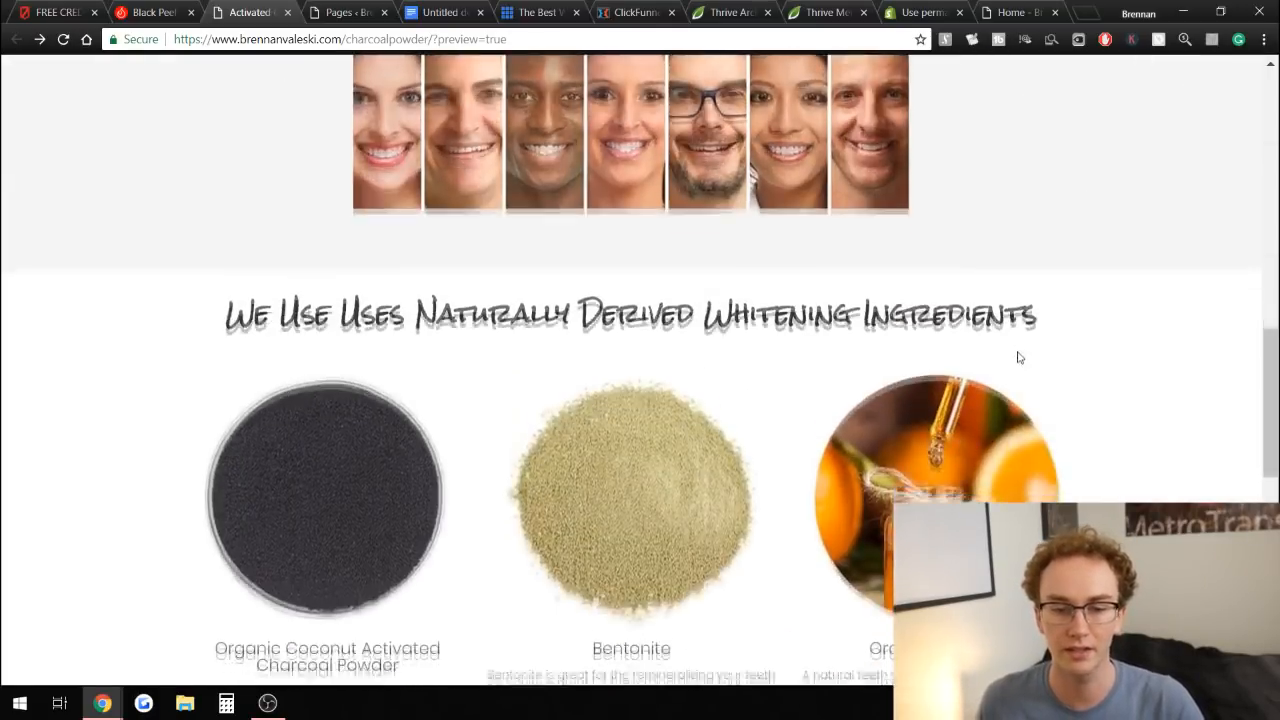
scroll(757, 277, down, 2)
scroll(700, 250, up, 2)
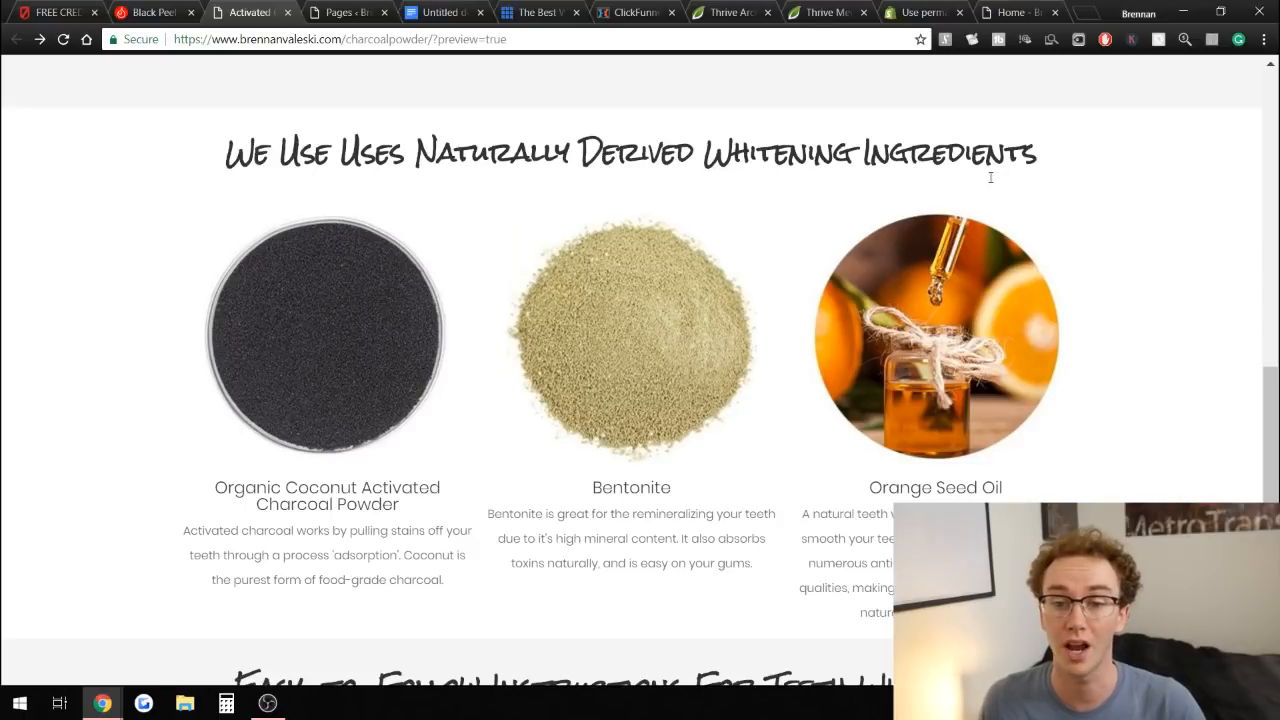
scroll(1068, 250, down, 1)
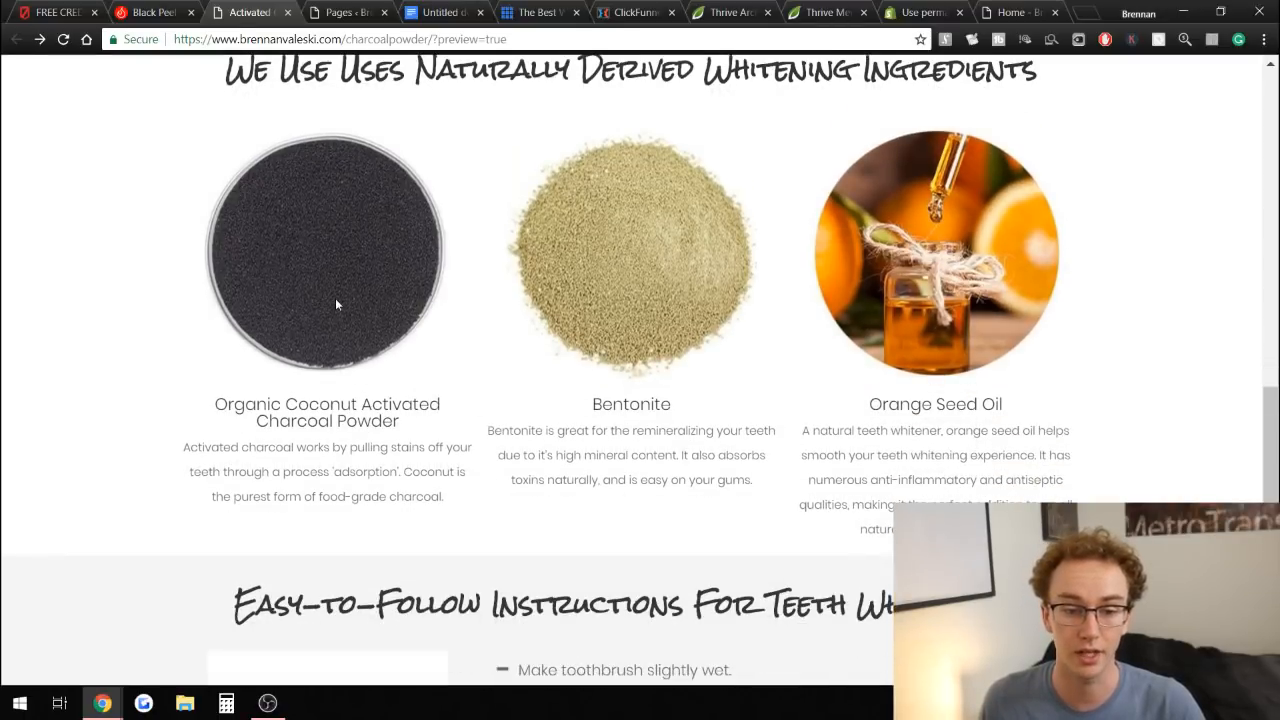
scroll(1150, 365, down, 4)
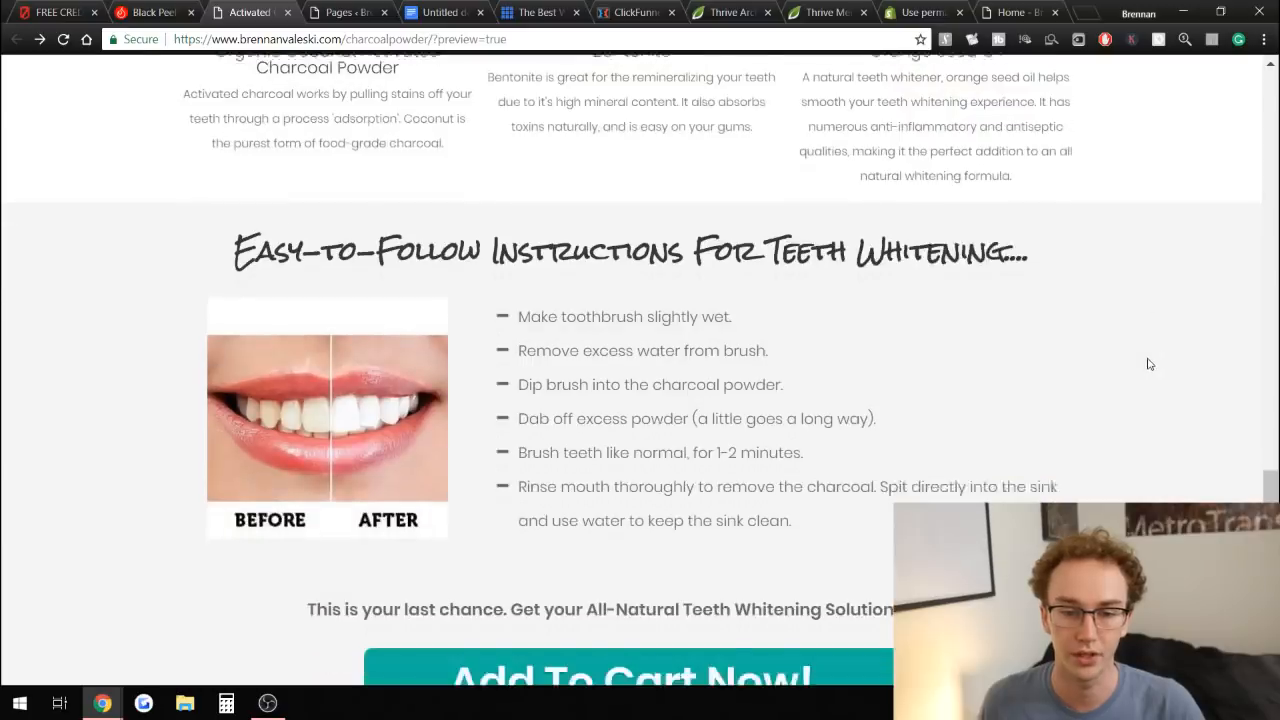
scroll(377, 302, down, 2)
scroll(313, 333, up, 15)
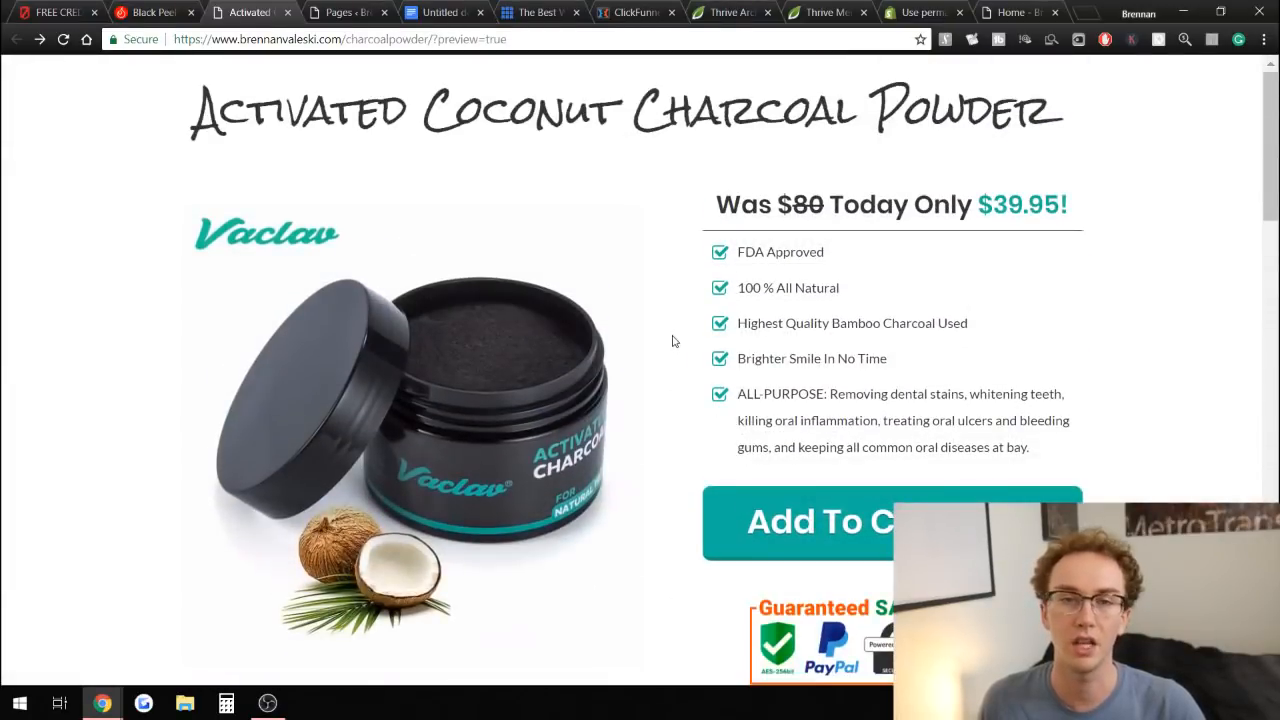
scroll(673, 341, down, 12)
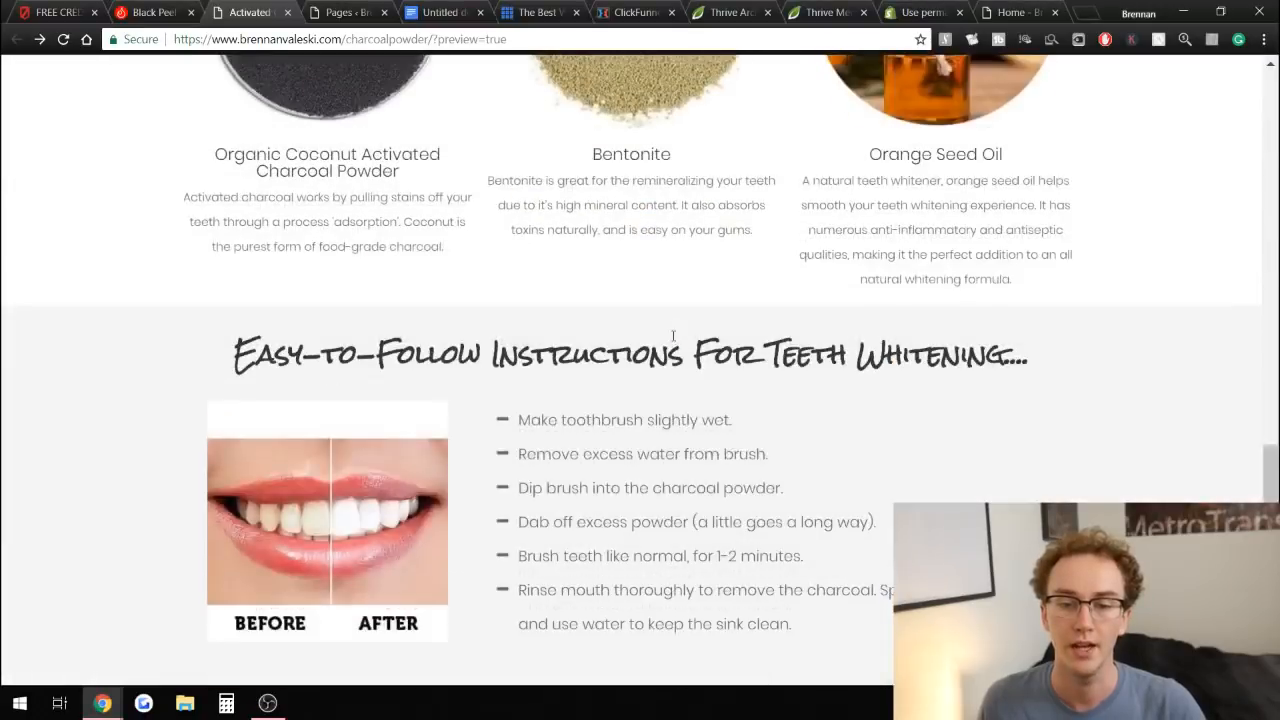
scroll(285, 197, down, 3)
Switch to the Black Peel Off Mask product page to review its top, then return to the charcoal page.
key(ctrl+shift+Tab)
scroll(700, 318, down, 4)
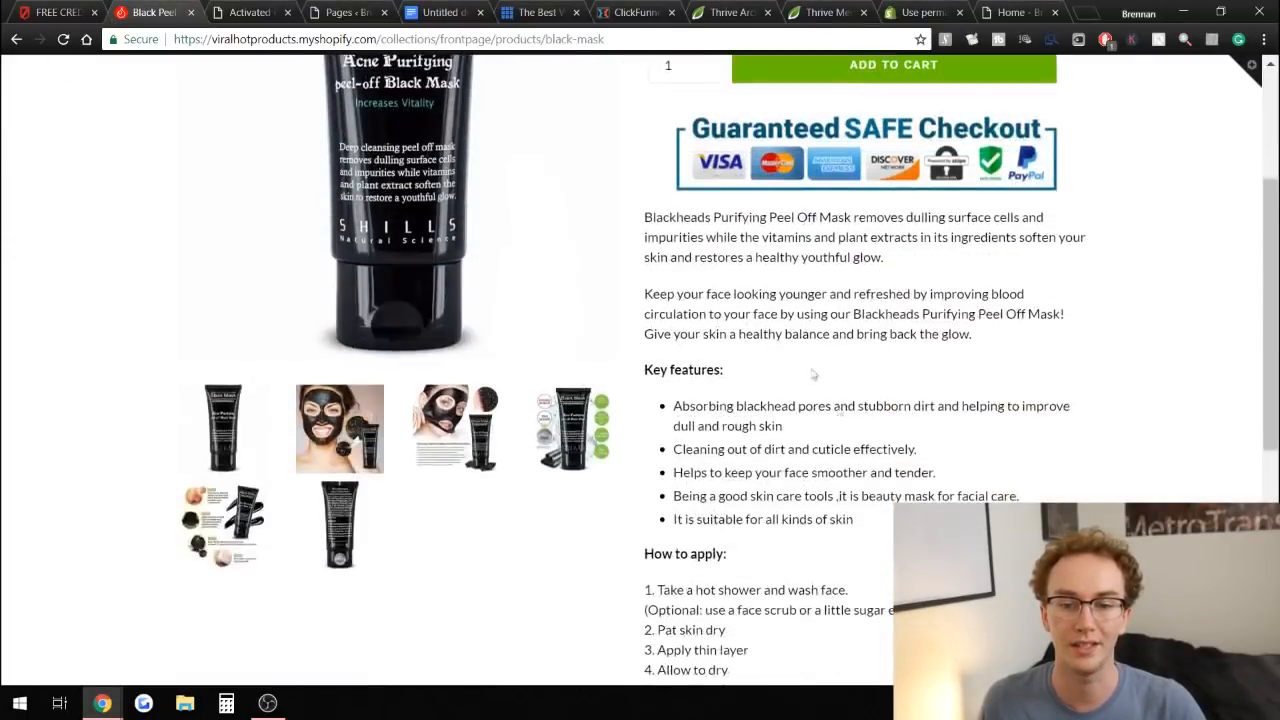
scroll(798, 320, up, 5)
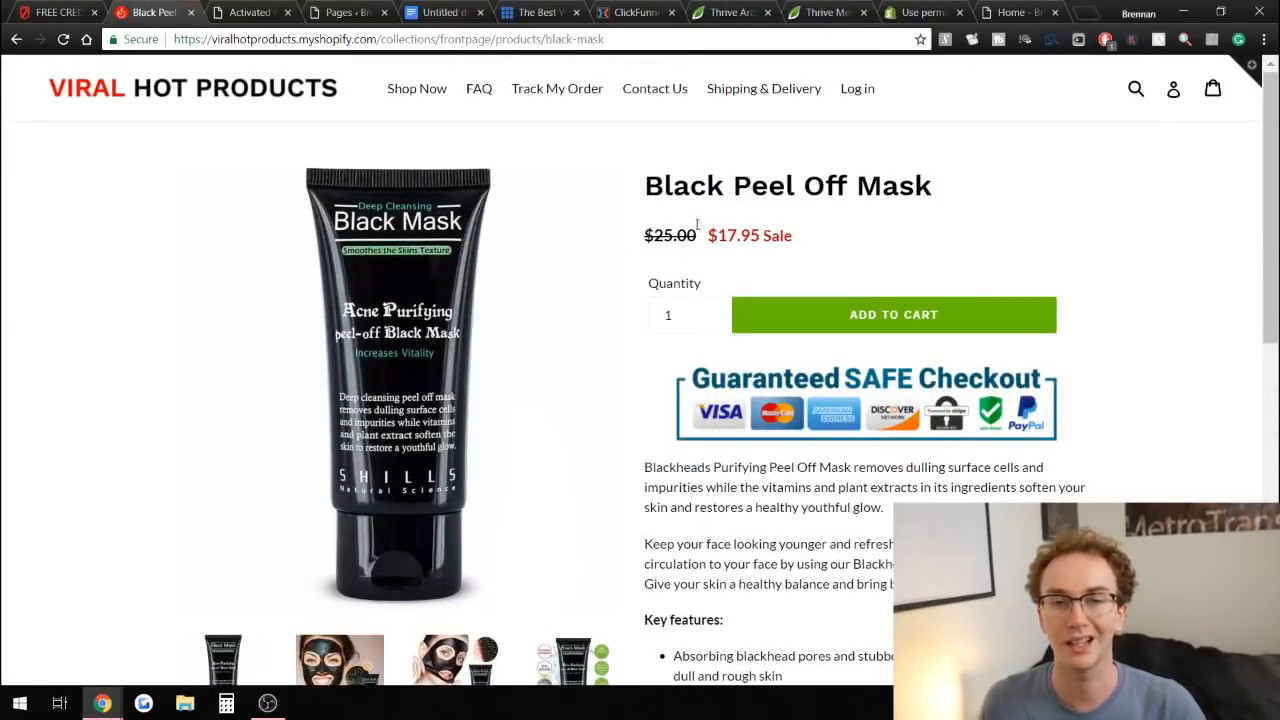
click(228, 10)
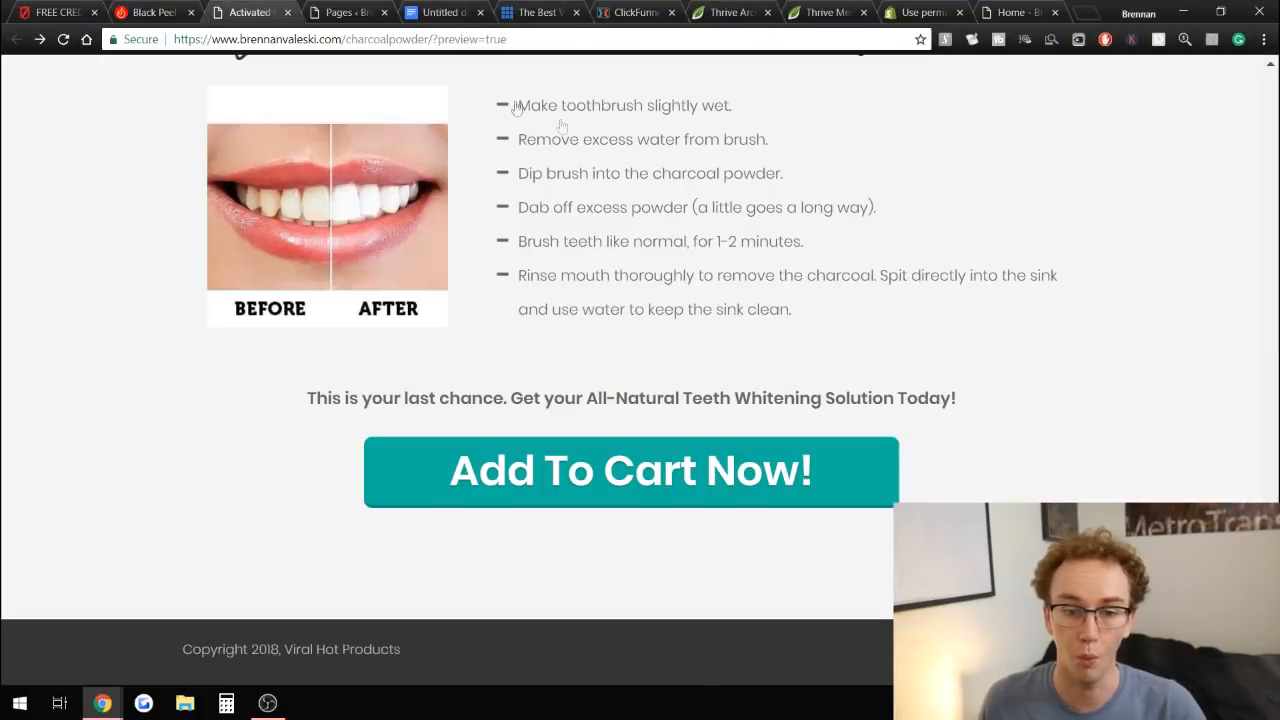
scroll(879, 413, up, 4)
scroll(879, 413, up, 10)
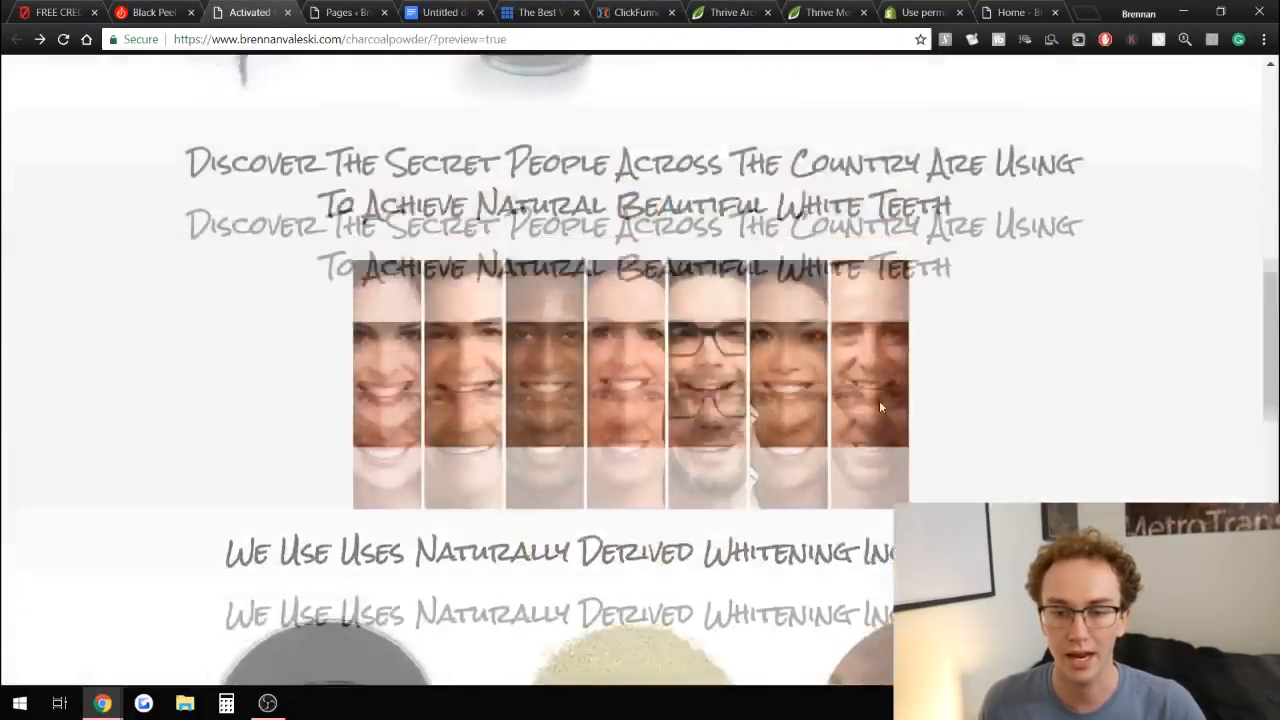
scroll(875, 380, down, 2)
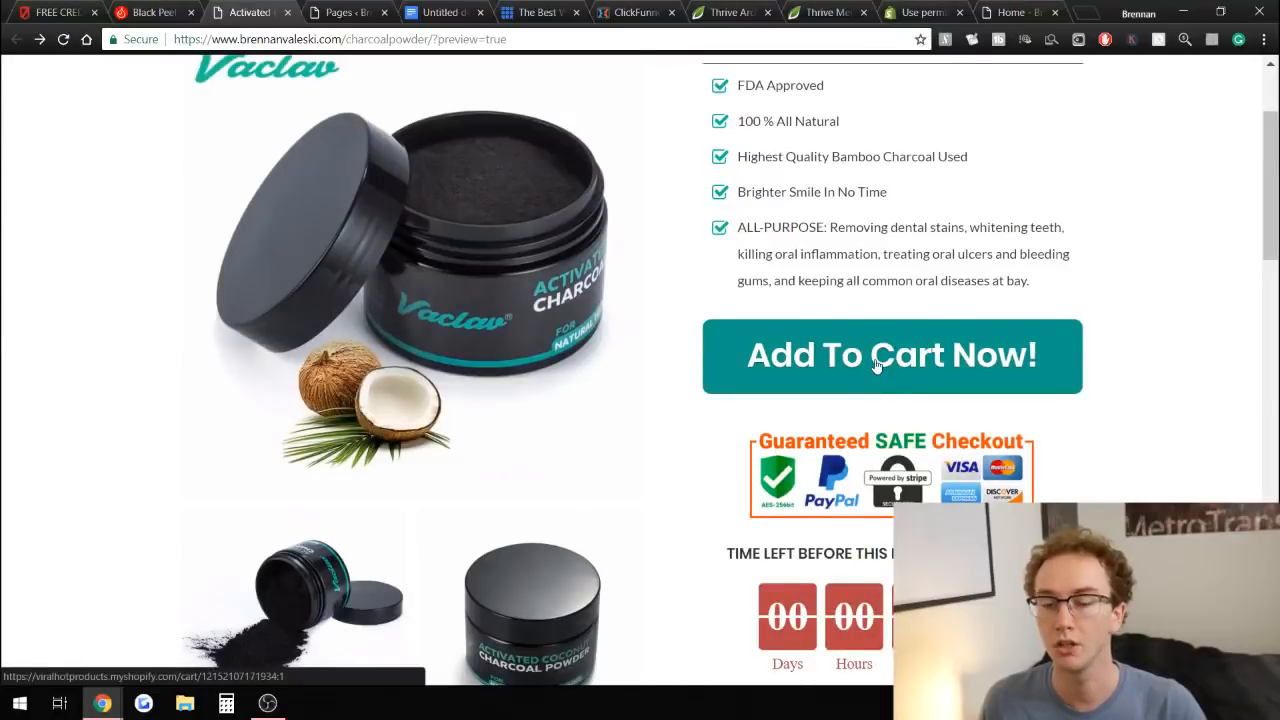
Follow the charcoal page's Add To Cart Now button to view its checkout page, then go back to the landing page.
click(876, 362)
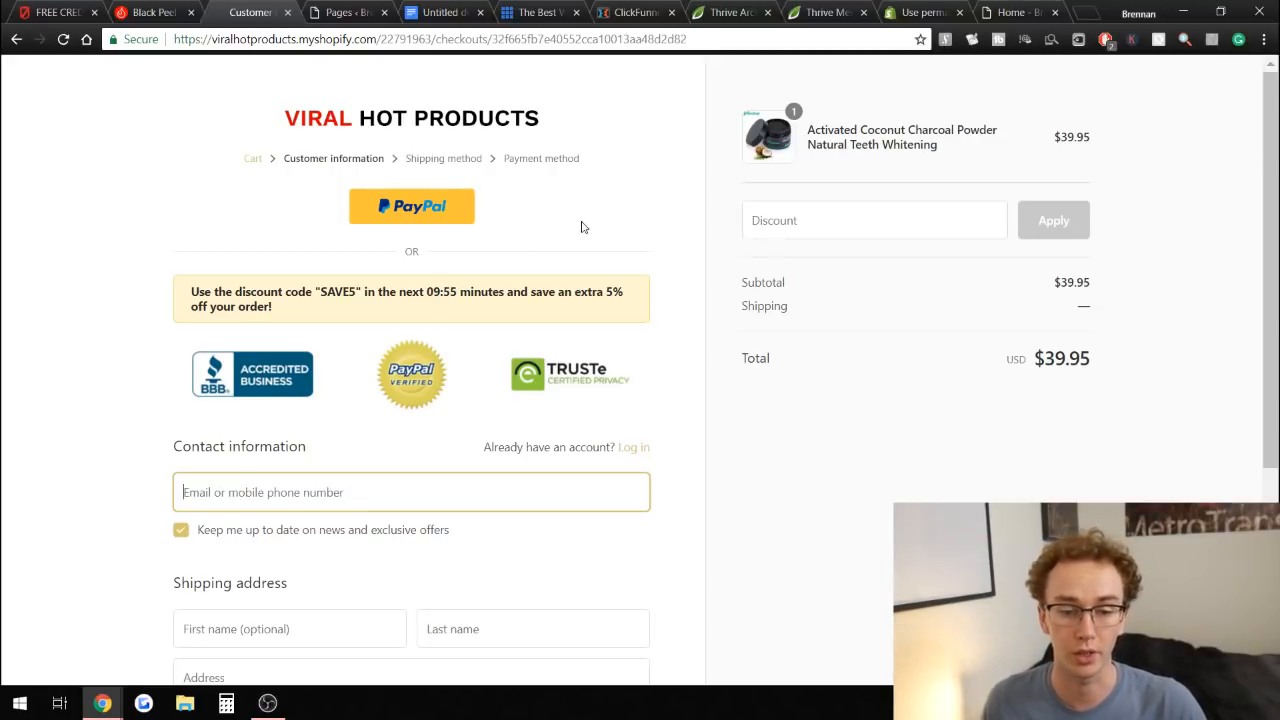
scroll(588, 300, down, 3)
scroll(594, 417, up, 3)
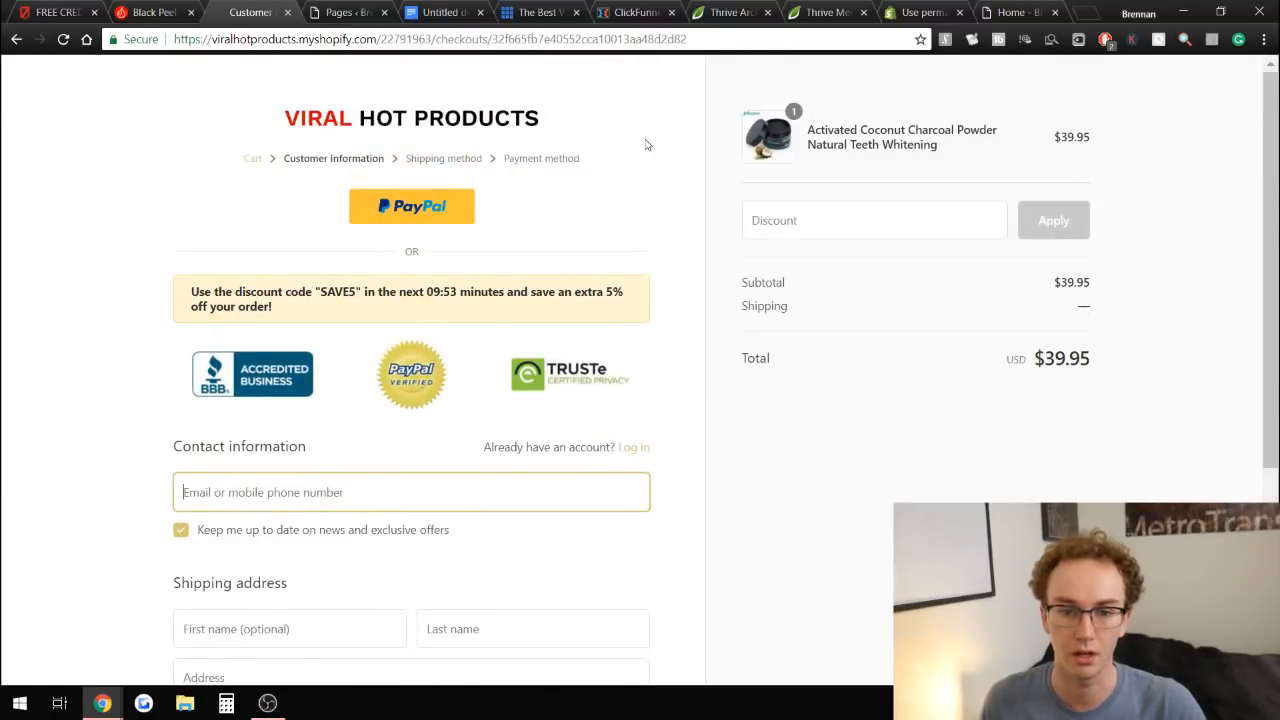
click(13, 41)
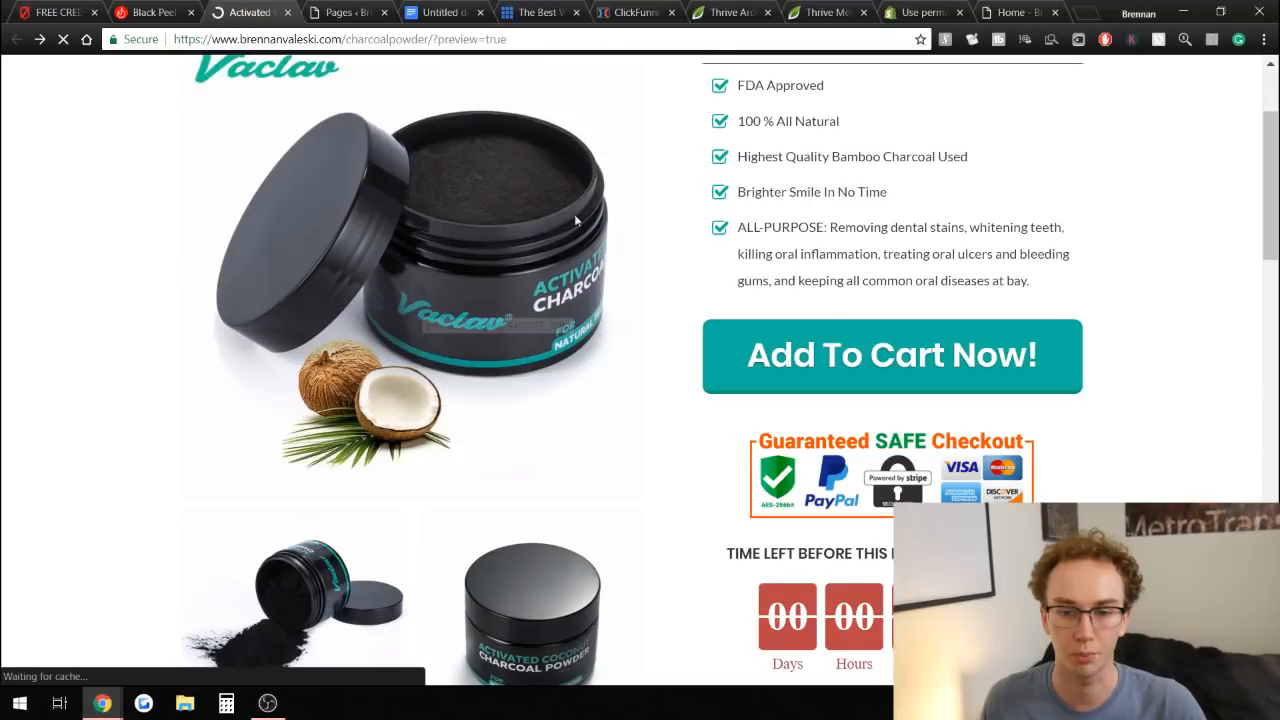
scroll(750, 330, up, 3)
scroll(671, 298, down, 5)
scroll(671, 298, up, 5)
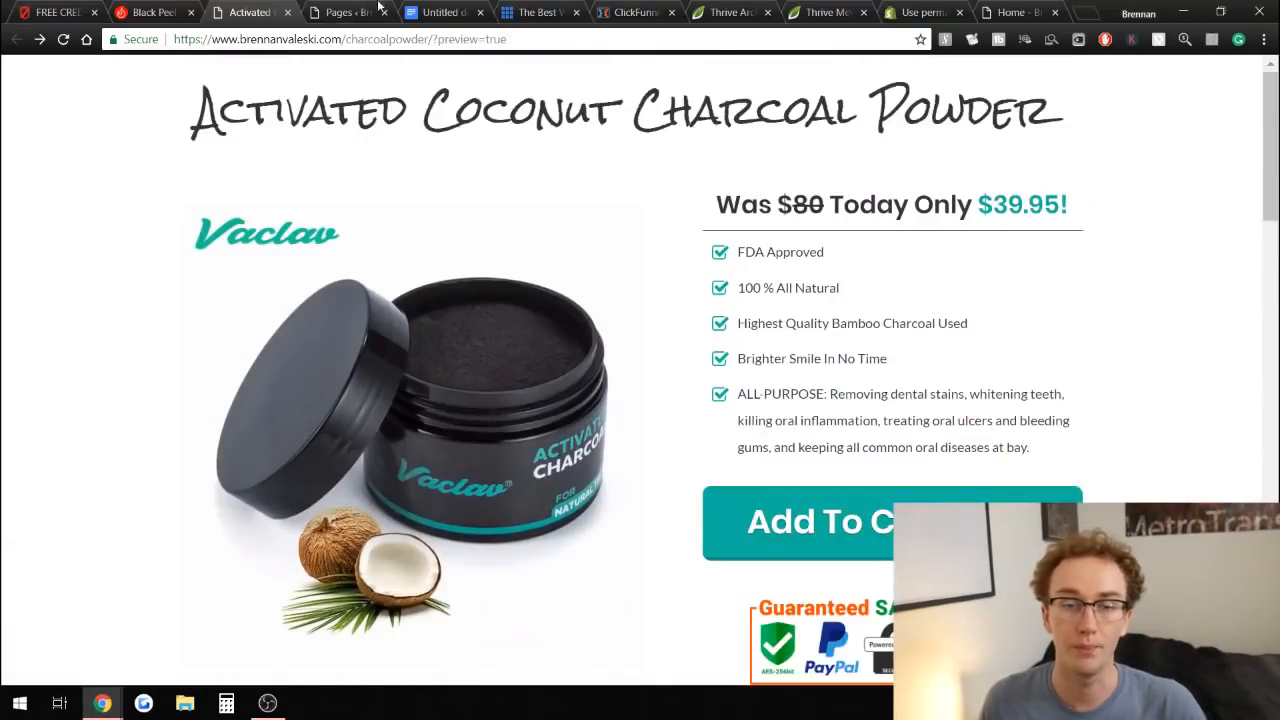
Compare the WordPress site/hosting line in the notes document with the Bluehost pricing page, highlighting that line.
click(436, 12)
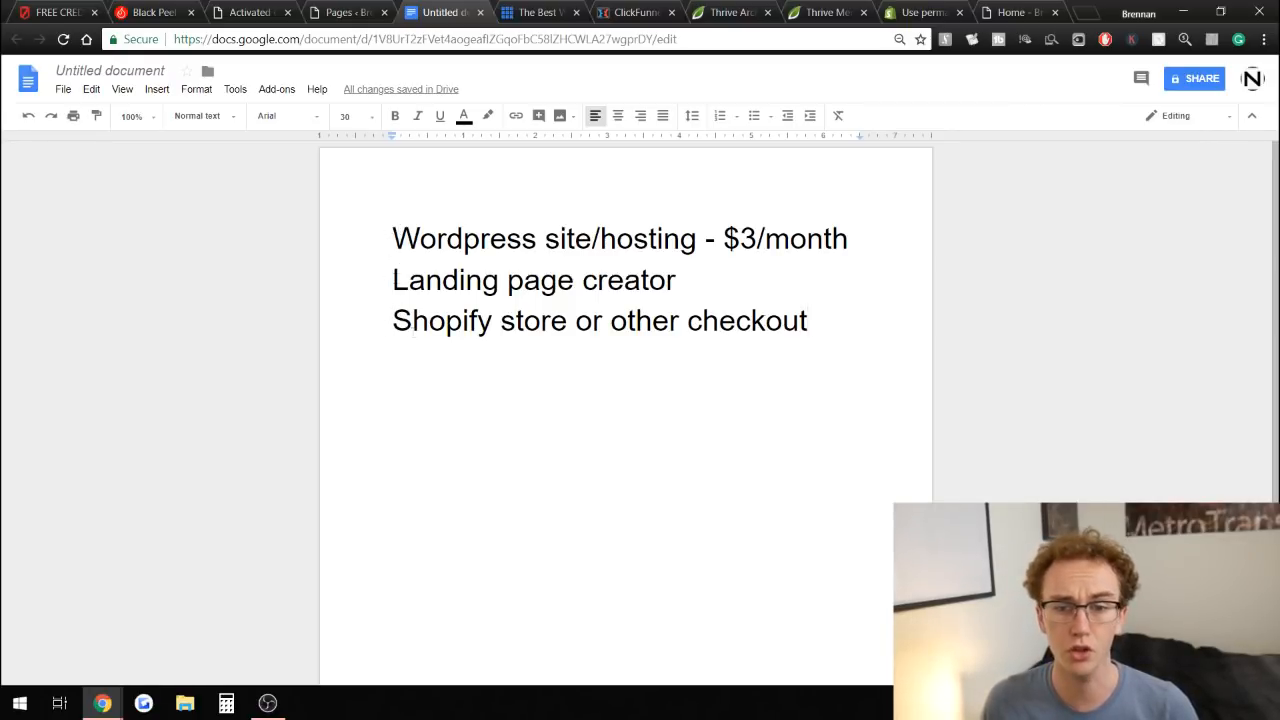
drag(362, 234, 873, 234)
click(865, 240)
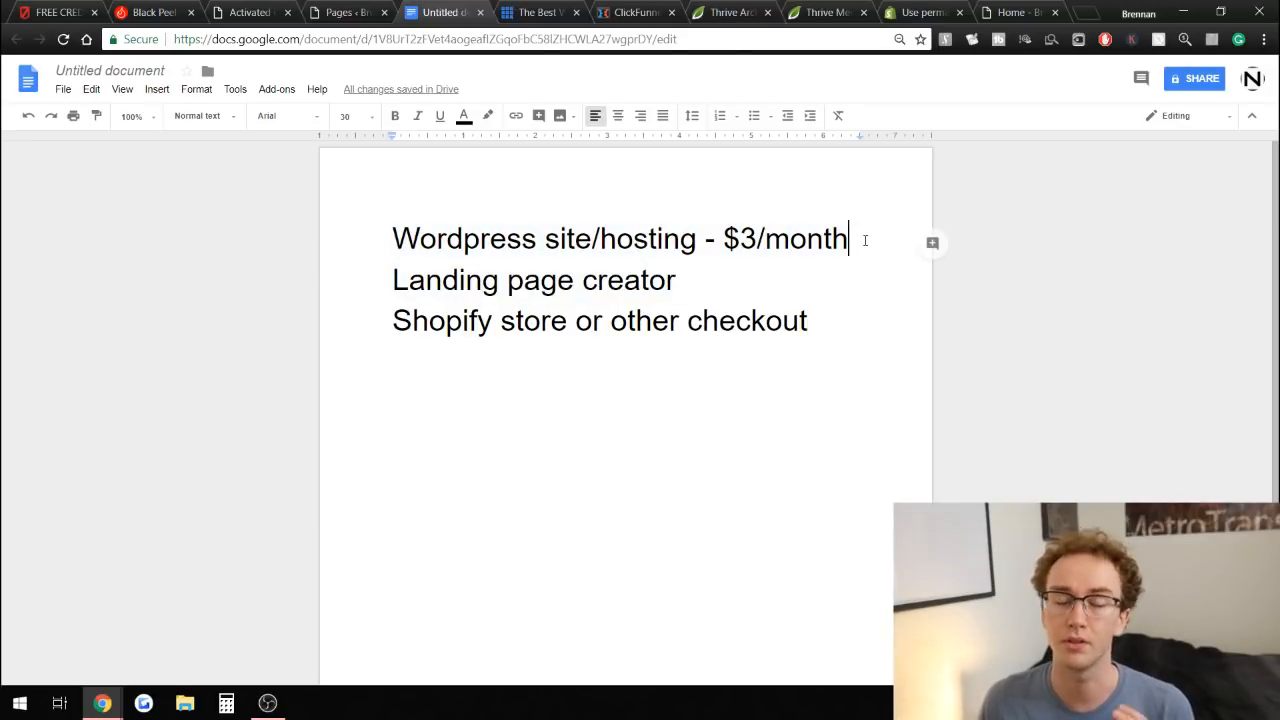
click(538, 12)
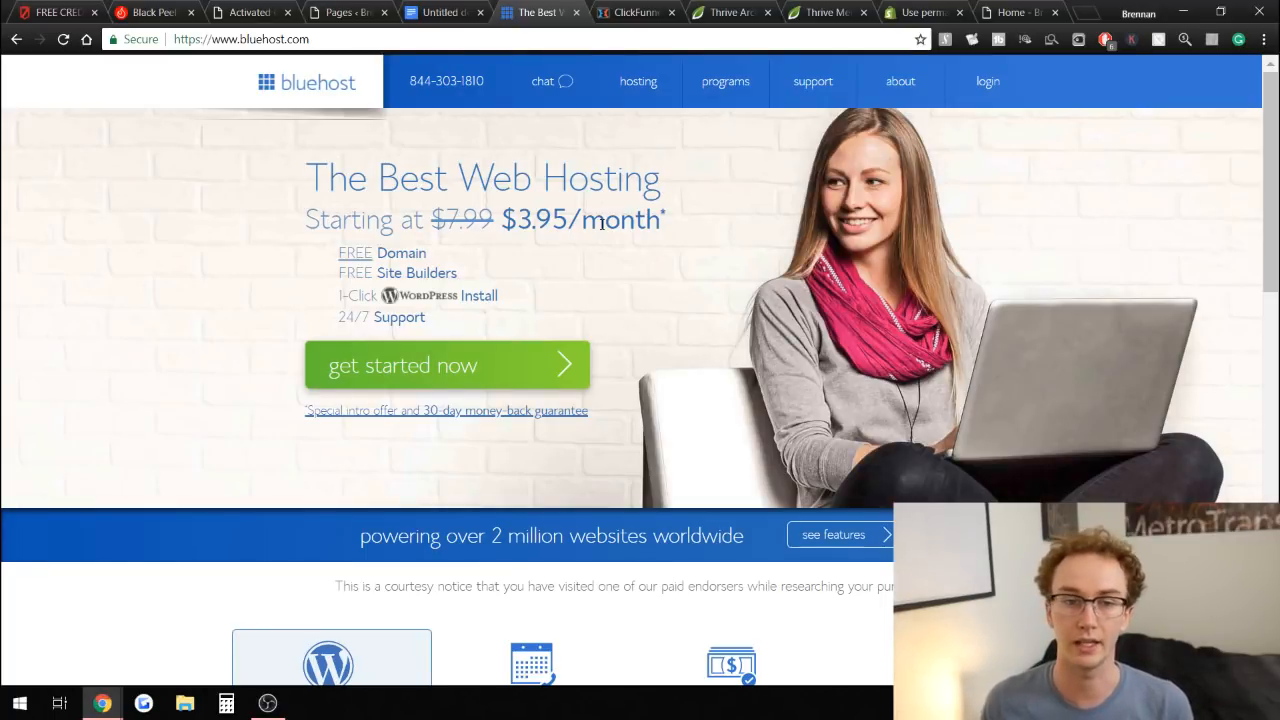
click(466, 12)
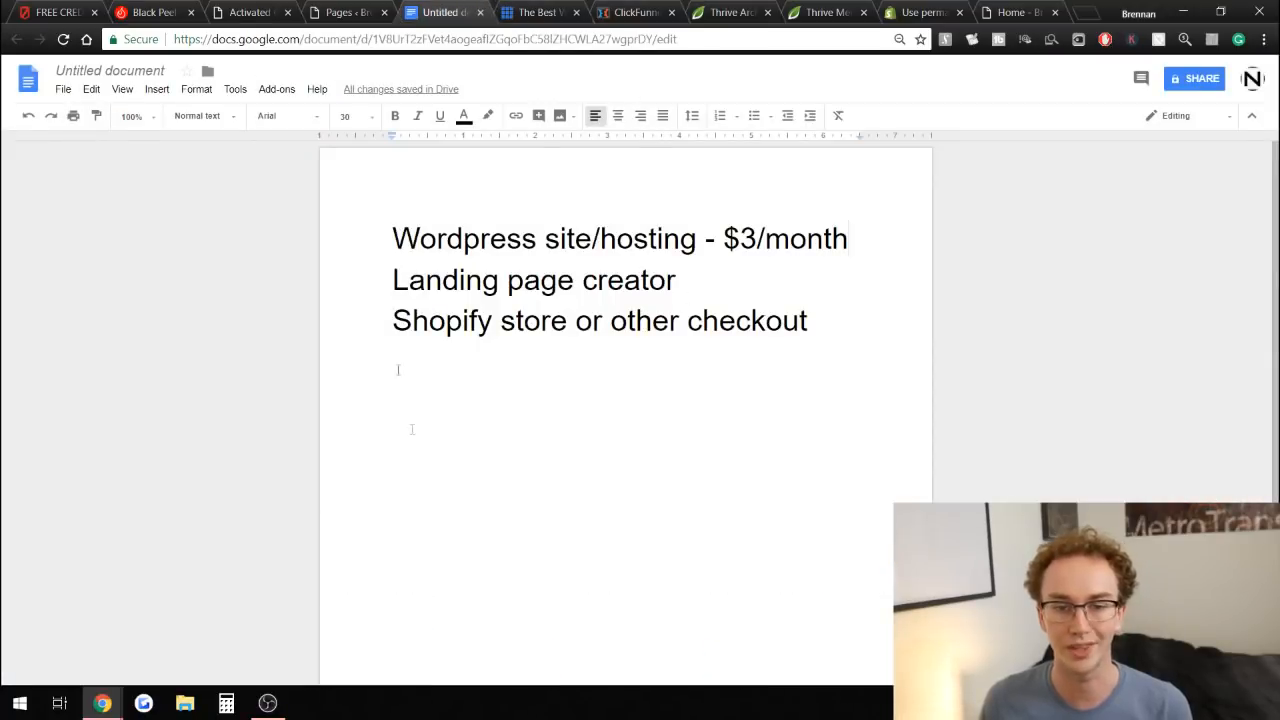
drag(393, 240, 856, 241)
click(856, 241)
Return from Bluehost to the notes document and highlight the Landing page creator line.
click(537, 12)
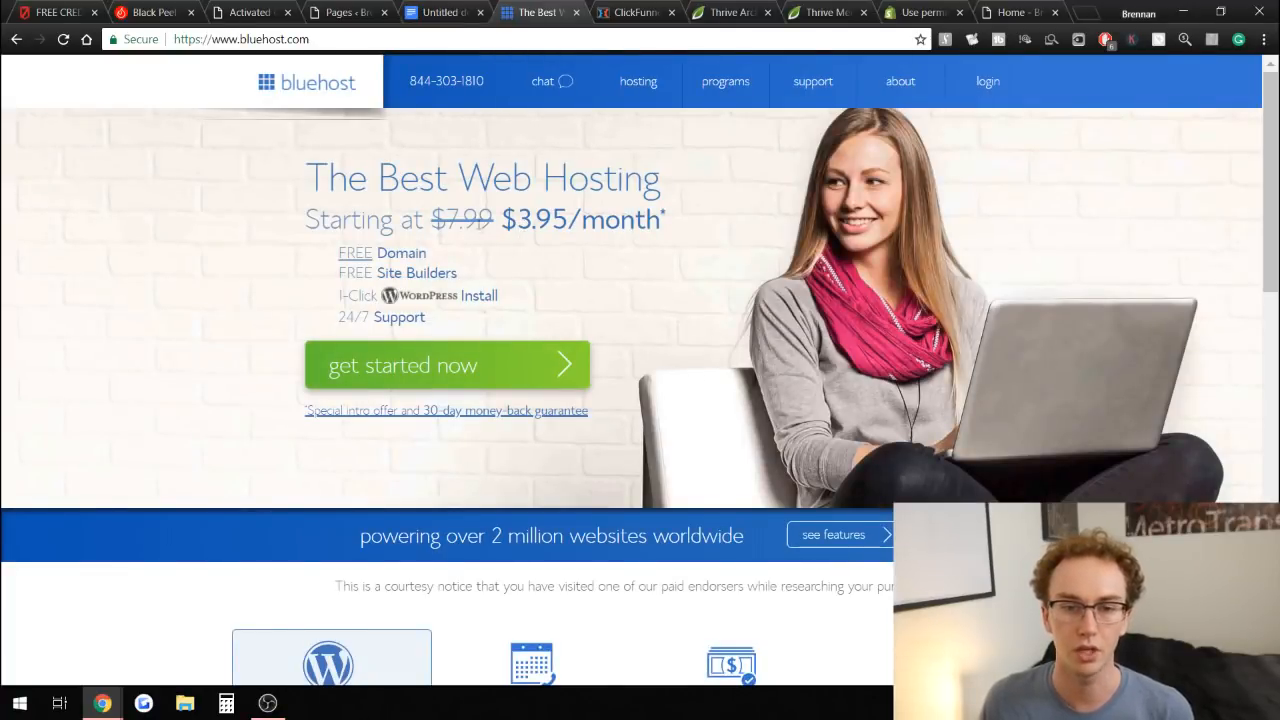
click(418, 10)
drag(381, 272, 714, 286)
click(721, 289)
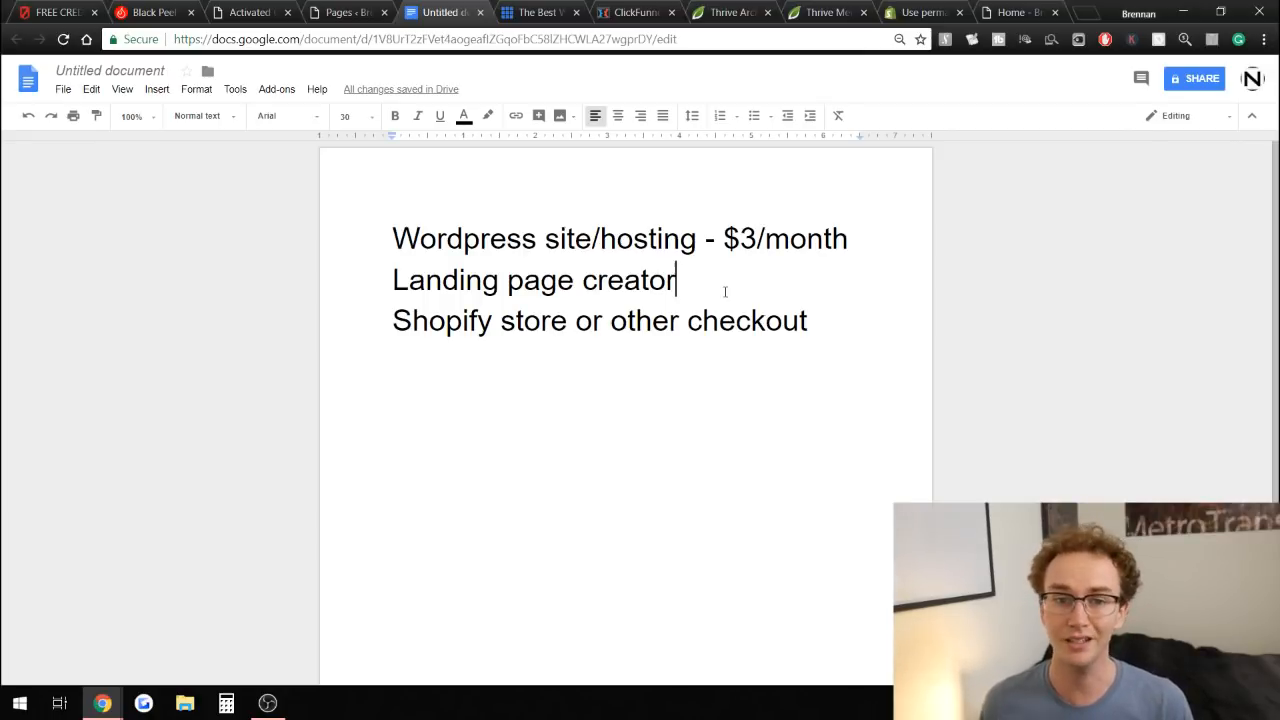
key(Return)
key(BackSpace)
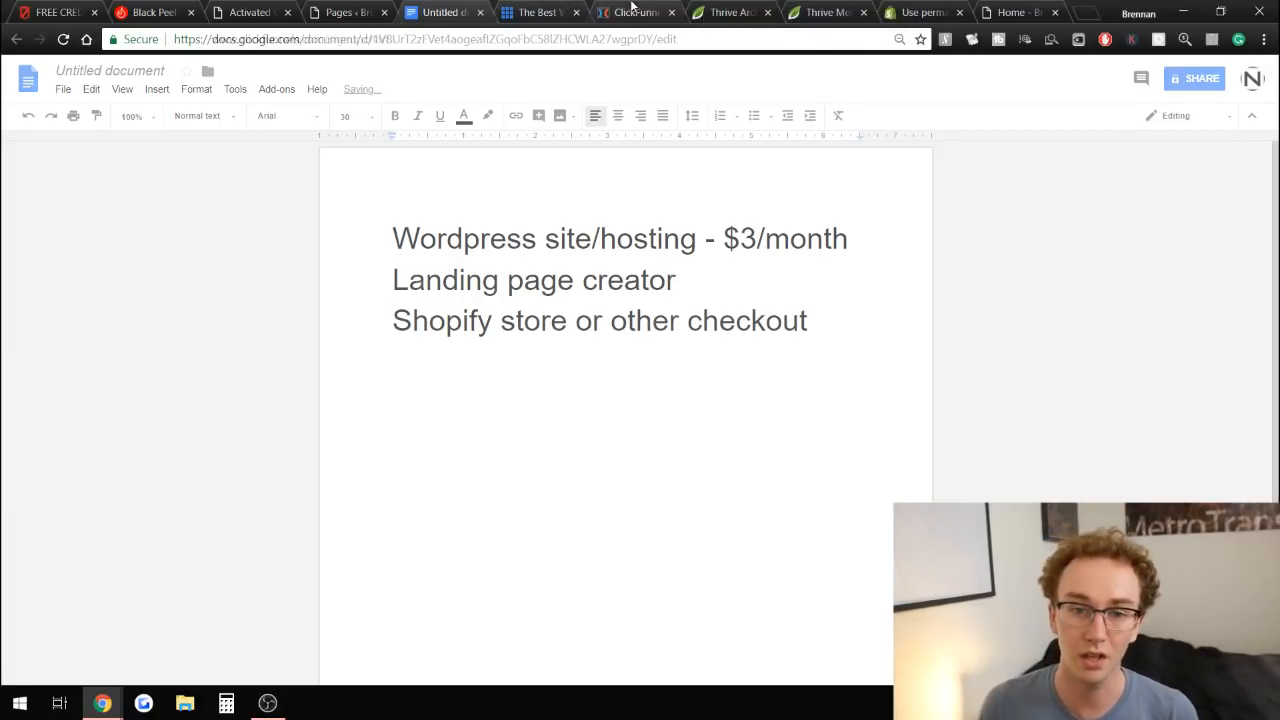
Open the ClickFunnels pricing chart and highlight its $97 per month plan price.
click(632, 6)
drag(594, 205, 724, 205)
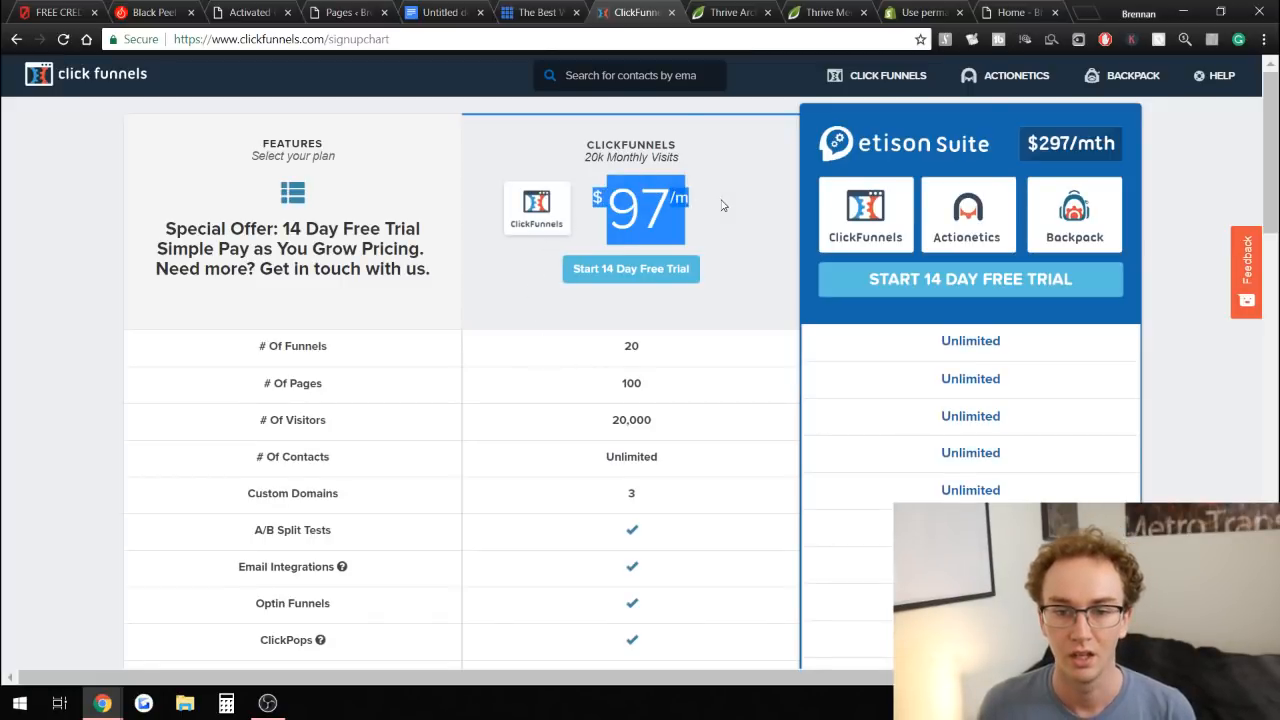
click(723, 205)
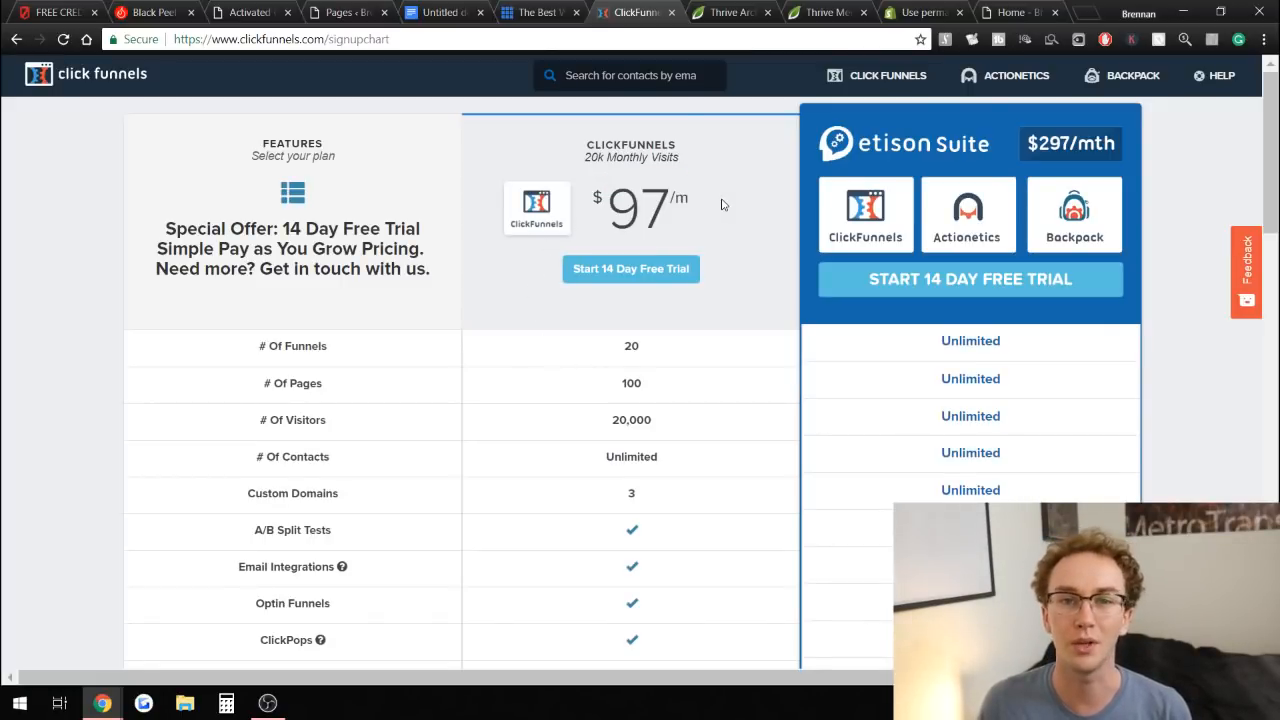
drag(680, 206, 646, 198)
click(729, 201)
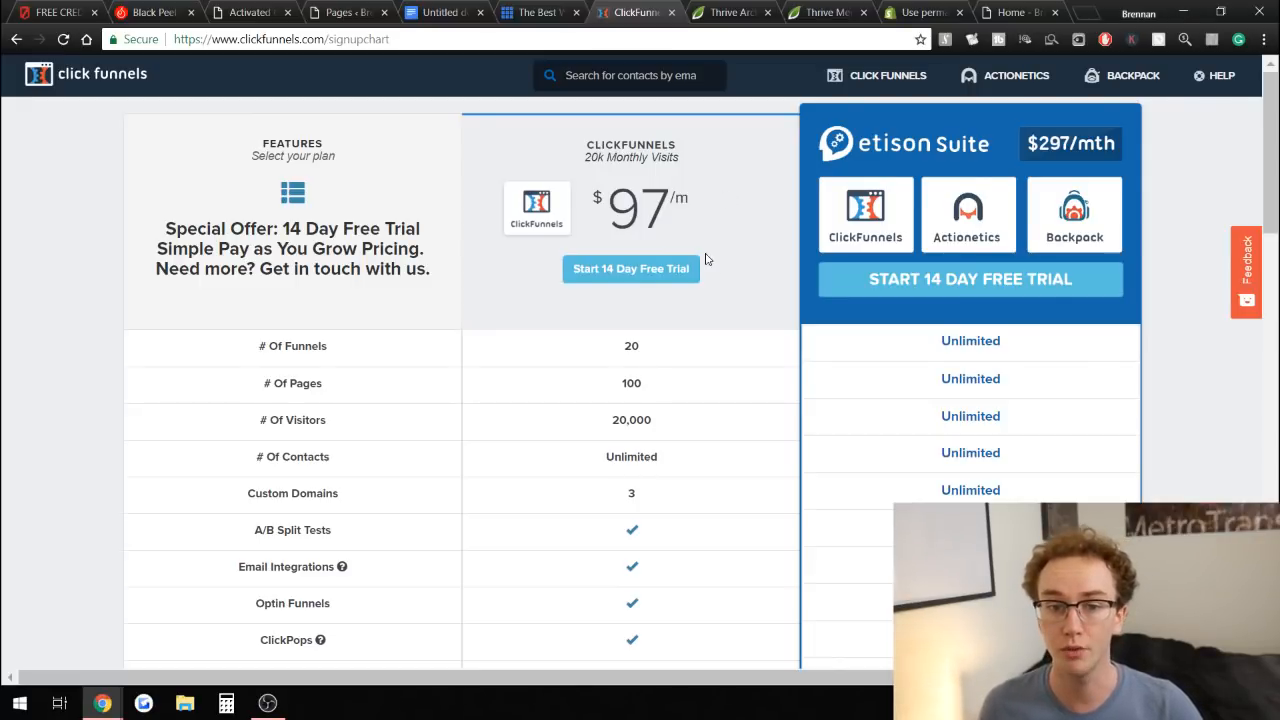
Cycle through the Bluehost, ClickFunnels and landing page tabs, ending on the notes document.
click(535, 12)
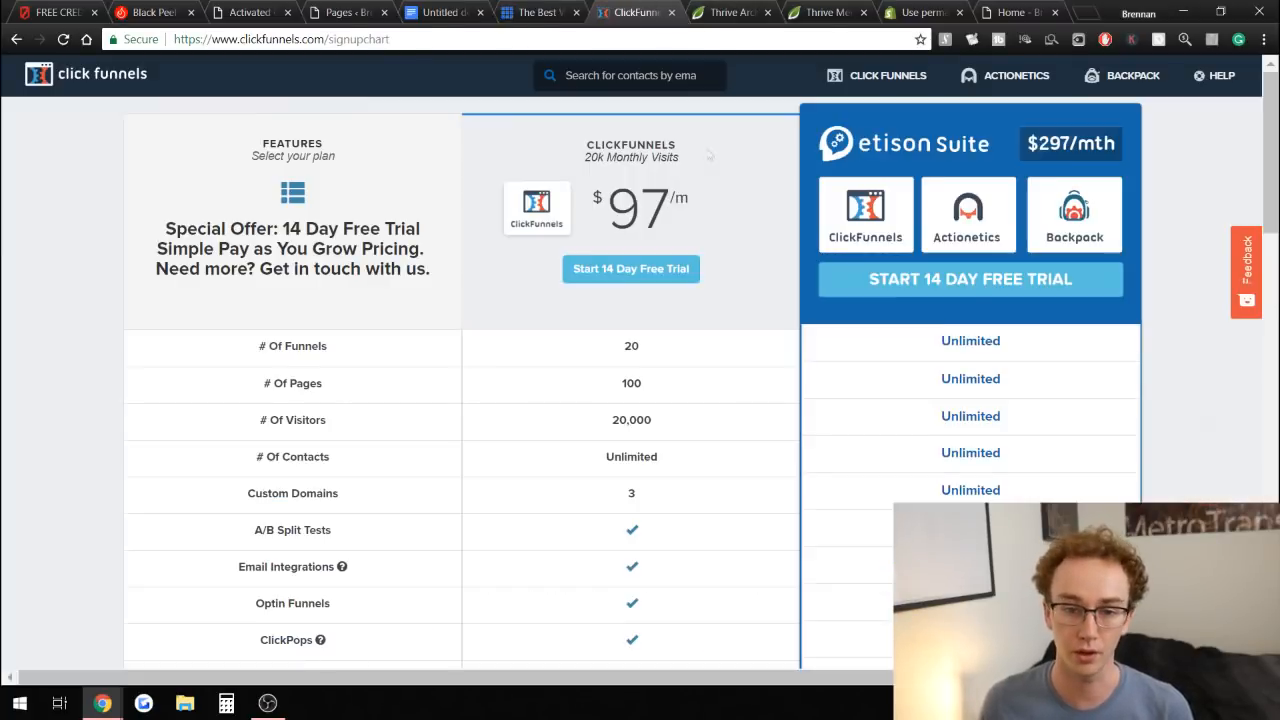
click(637, 12)
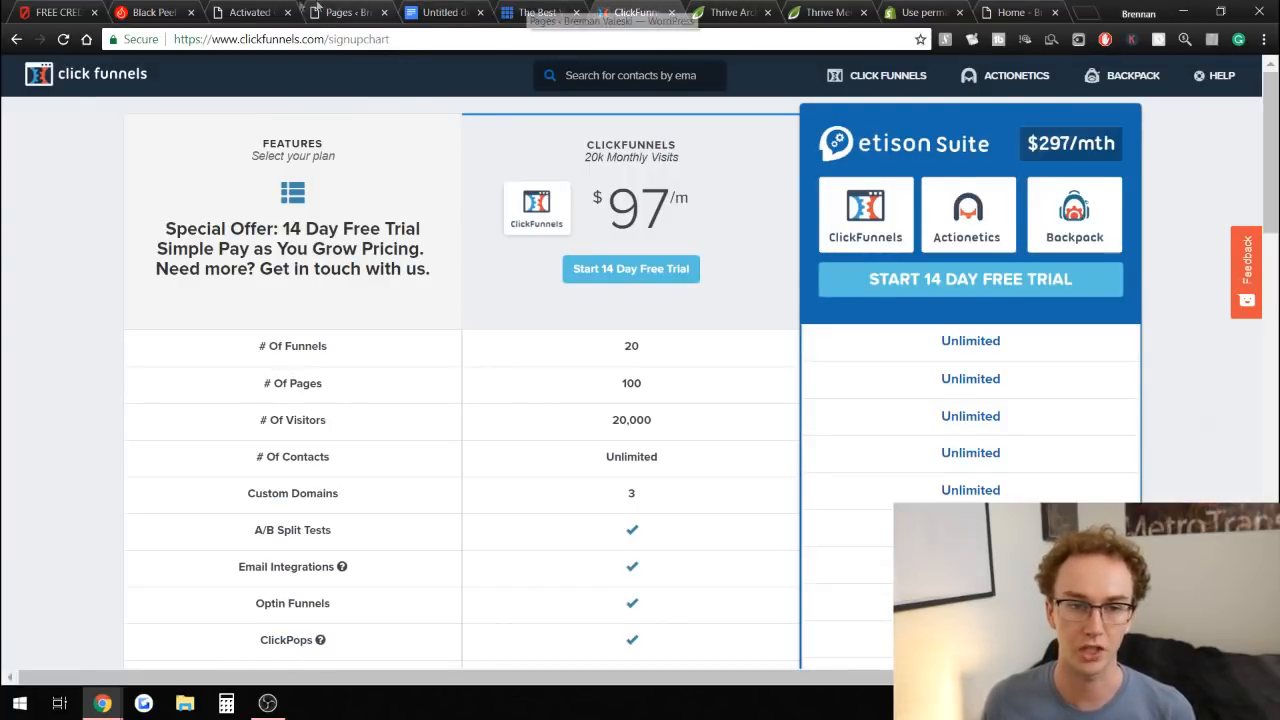
click(62, 9)
click(250, 12)
click(637, 10)
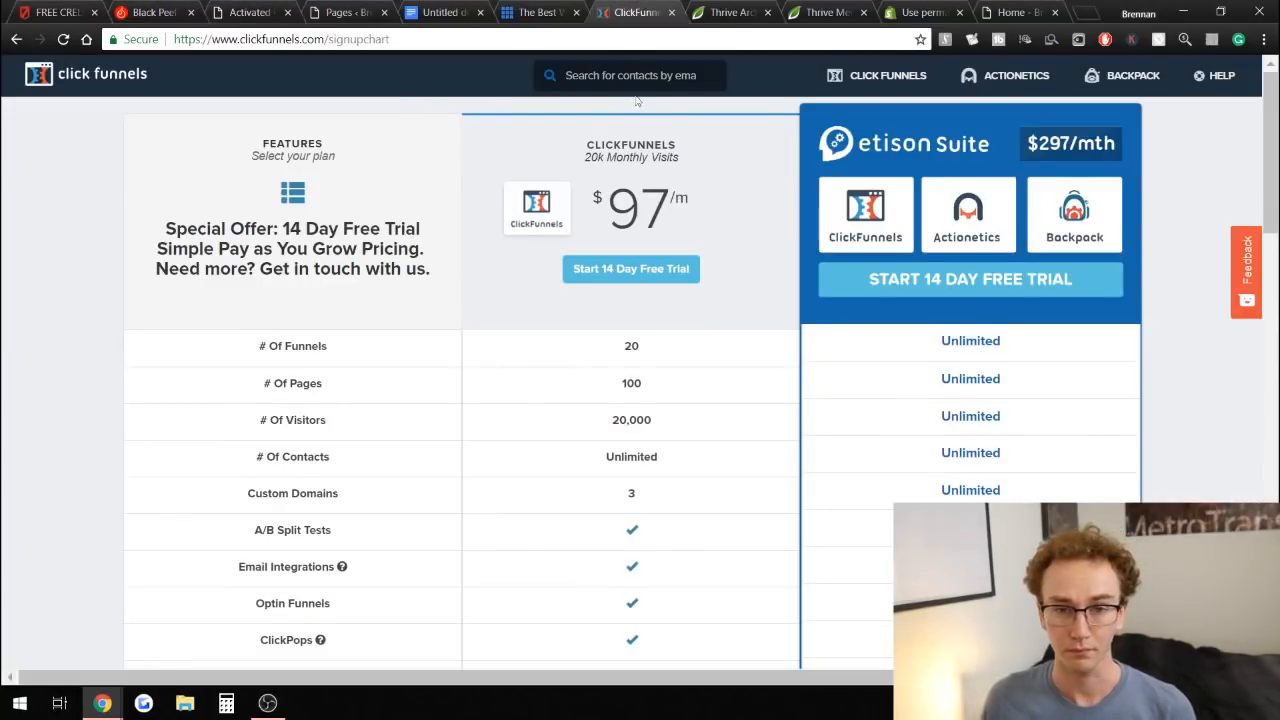
click(558, 8)
click(440, 12)
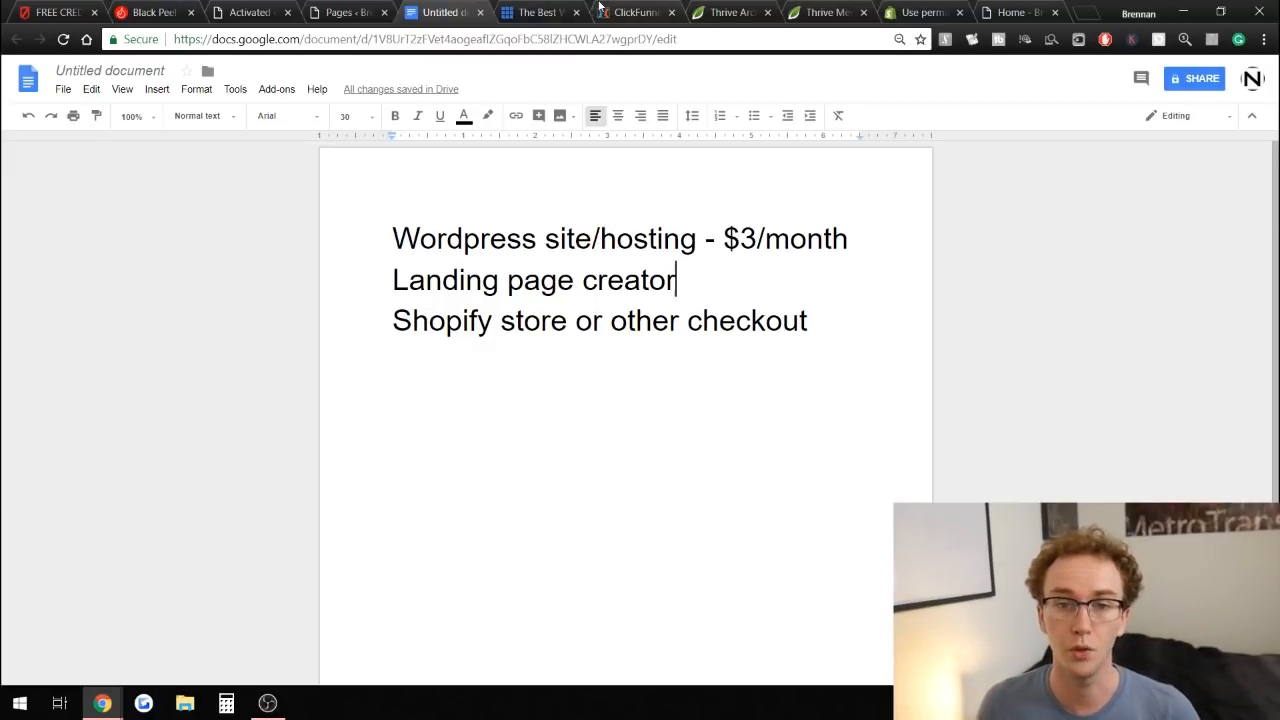
Switch back to the ClickFunnels pricing chart and highlight its $97 per month price.
click(632, 12)
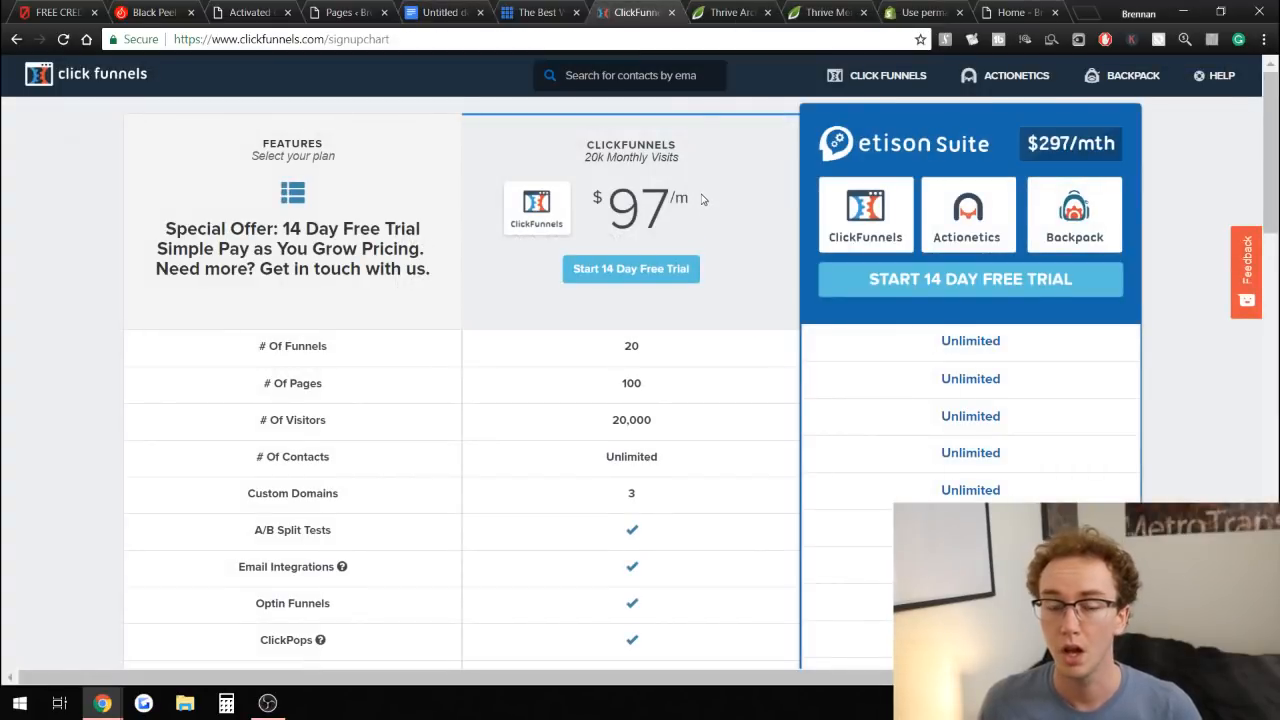
drag(671, 204, 598, 189)
click(711, 223)
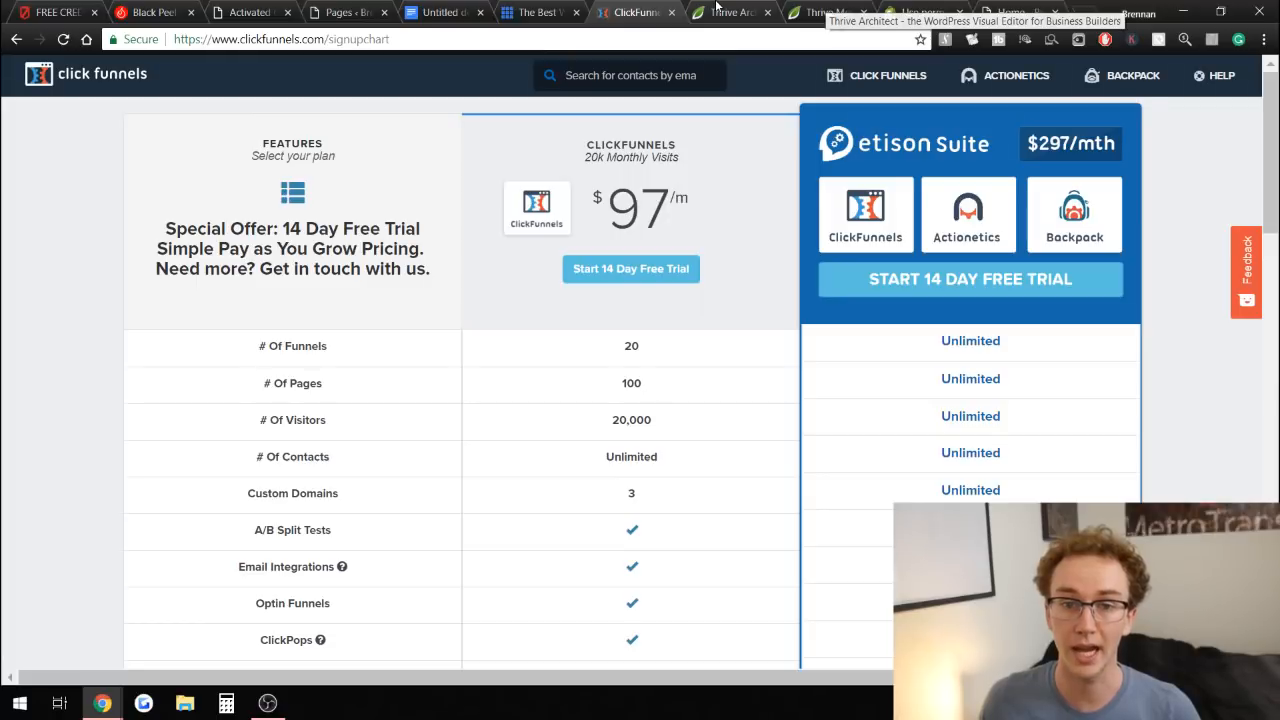
Open the Thrive Architect pricing section and highlight the Single License heading and its $67 price.
click(716, 7)
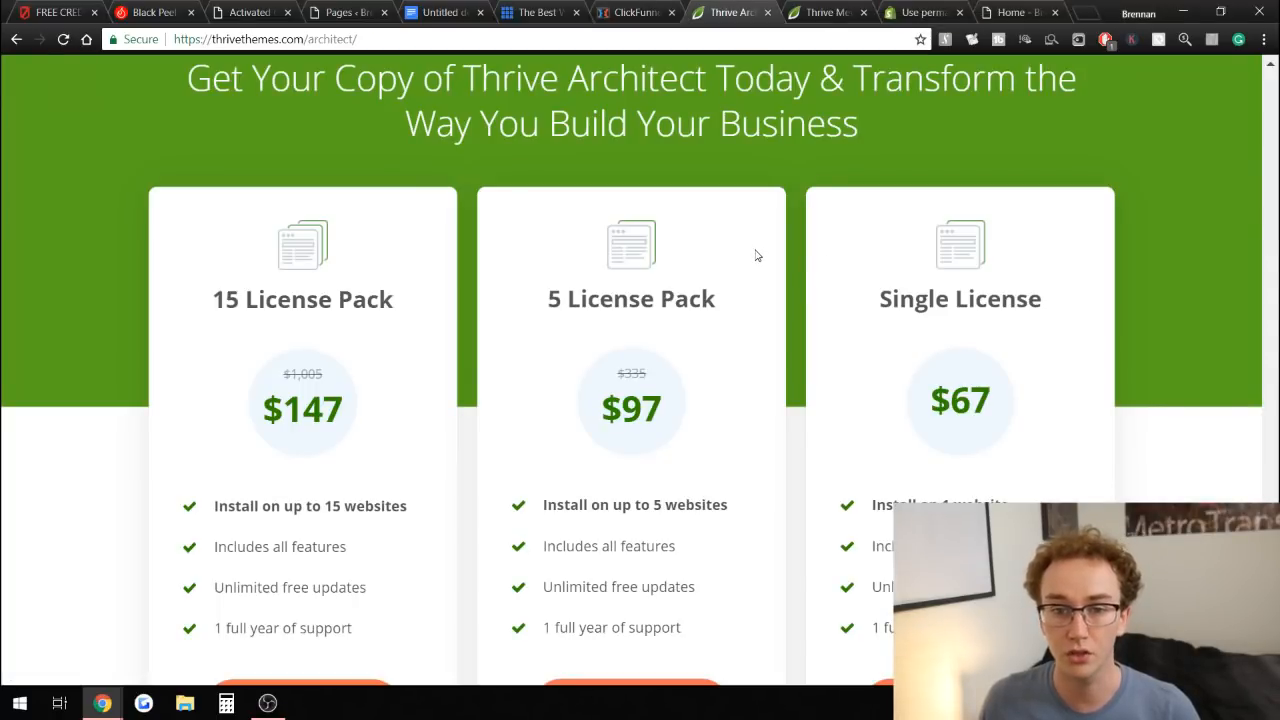
scroll(1130, 418, down, 1)
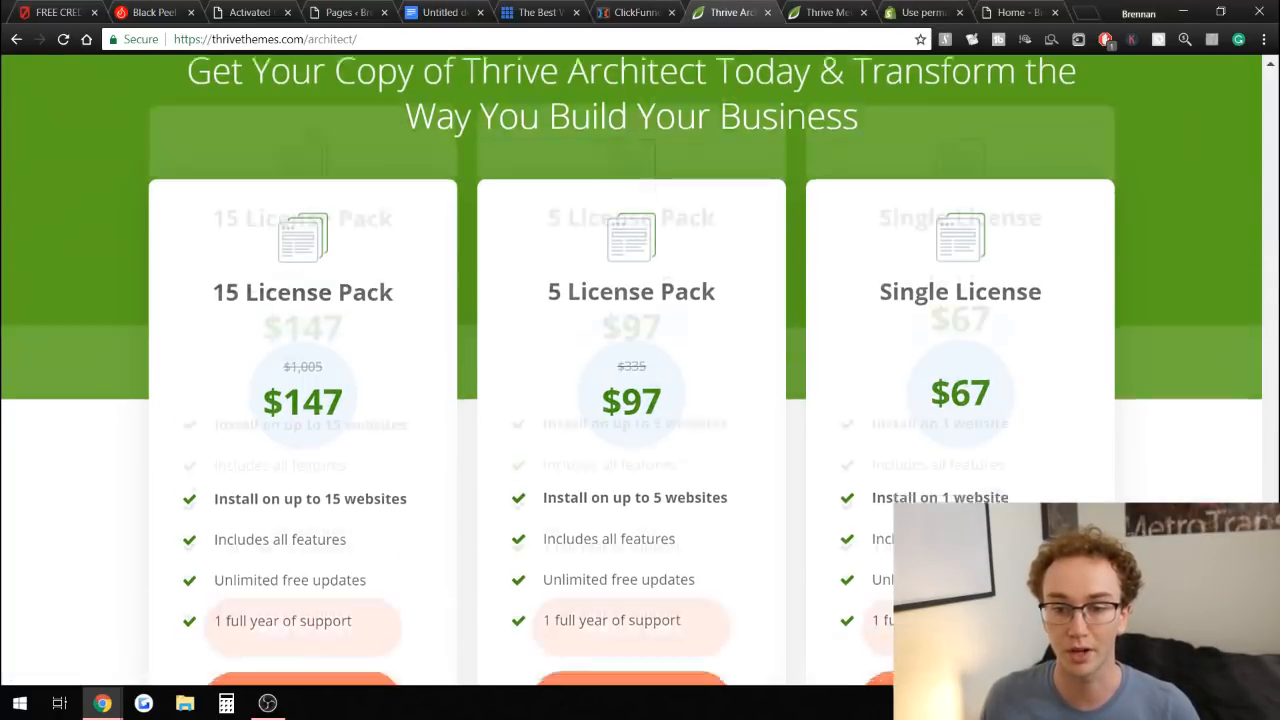
scroll(1130, 418, up, 1)
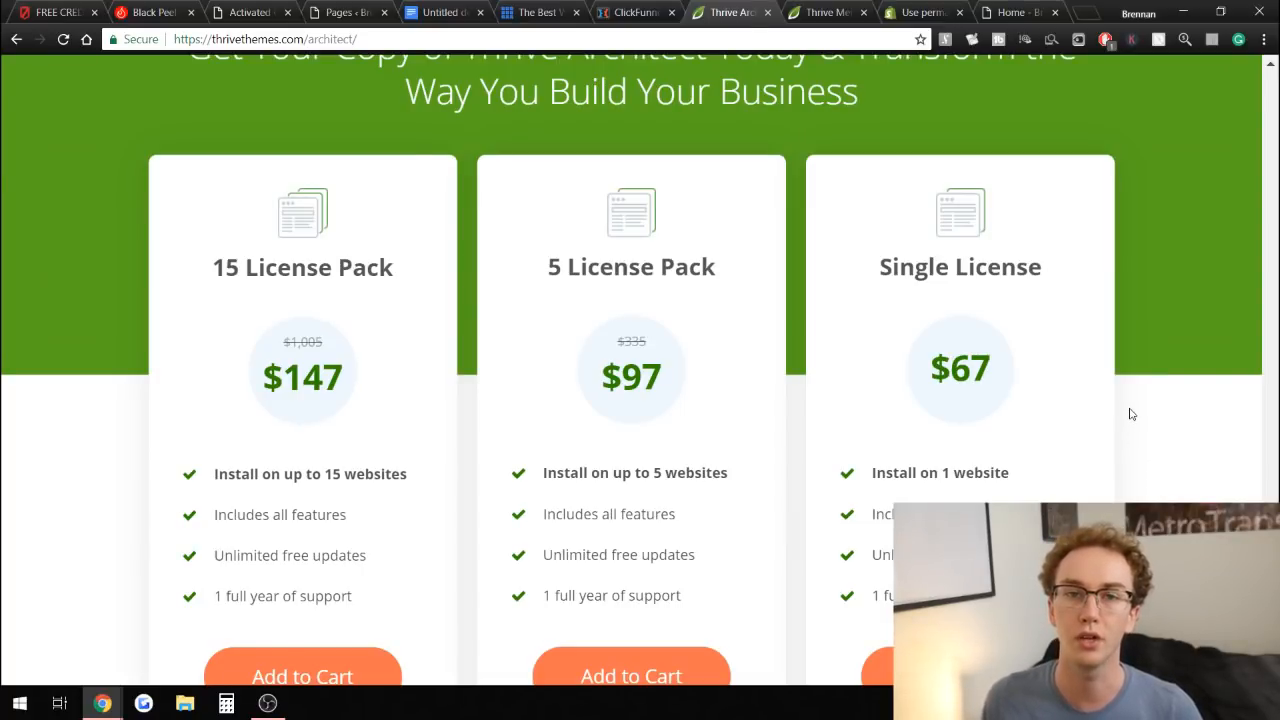
drag(1275, 530, 1274, 157)
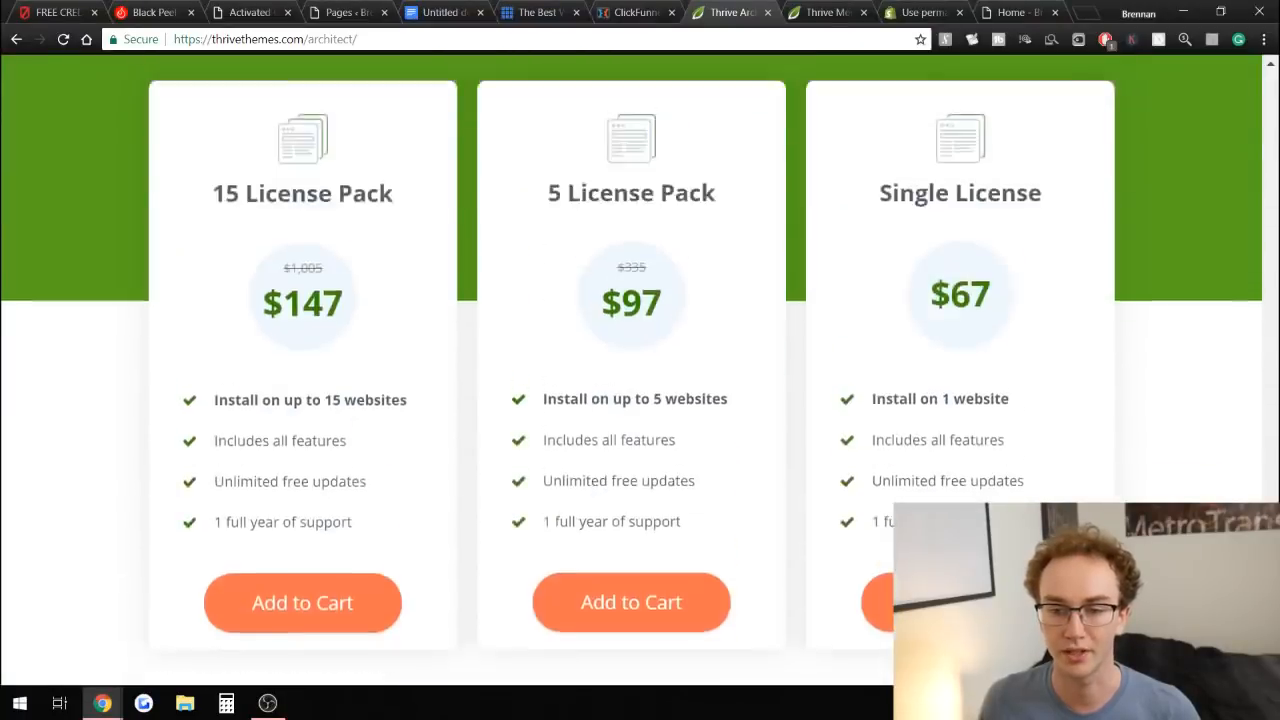
scroll(640, 350, down, 1)
scroll(1120, 480, up, 1)
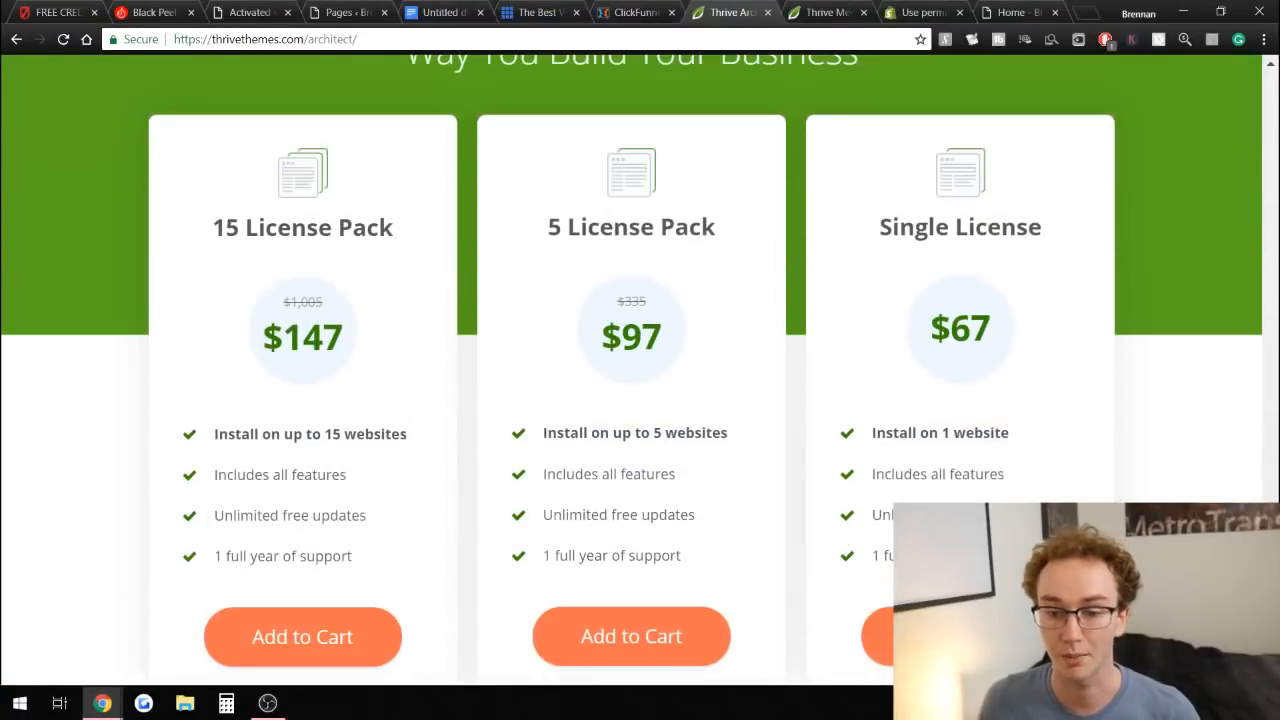
scroll(1151, 446, down, 1)
scroll(1130, 435, up, 1)
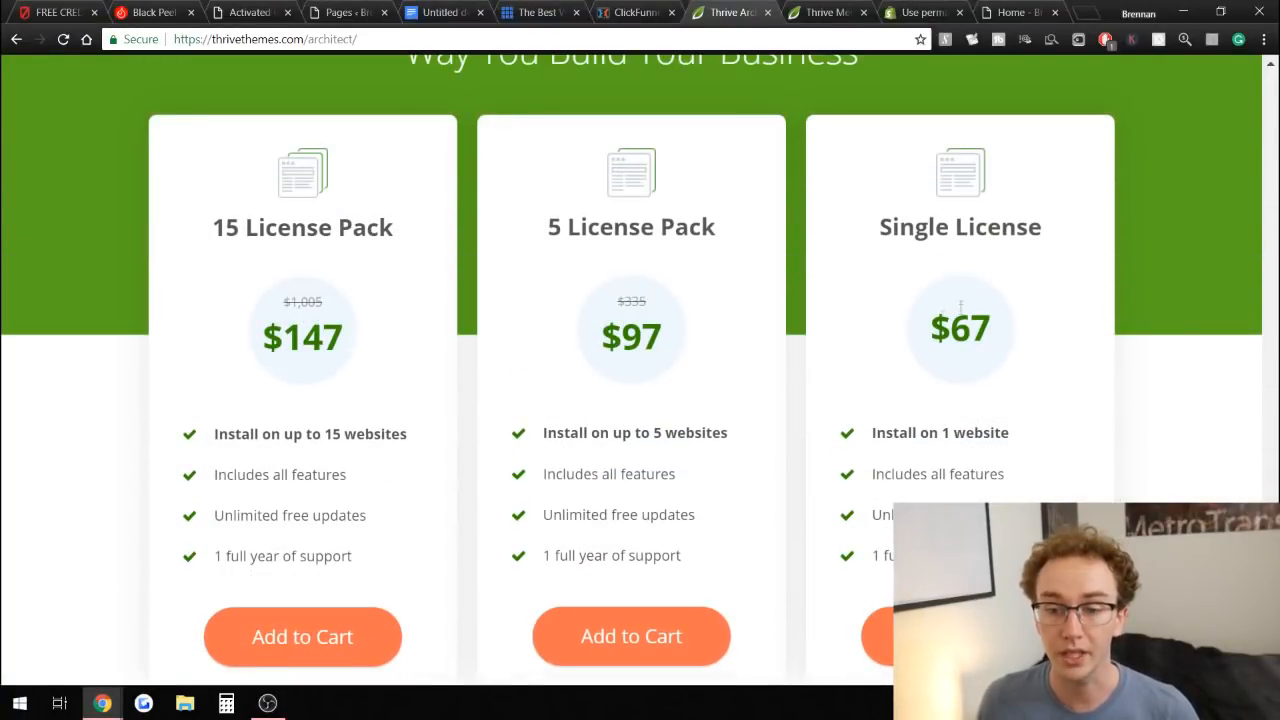
drag(880, 229, 1006, 240)
click(1008, 274)
drag(1003, 328, 935, 327)
click(1056, 316)
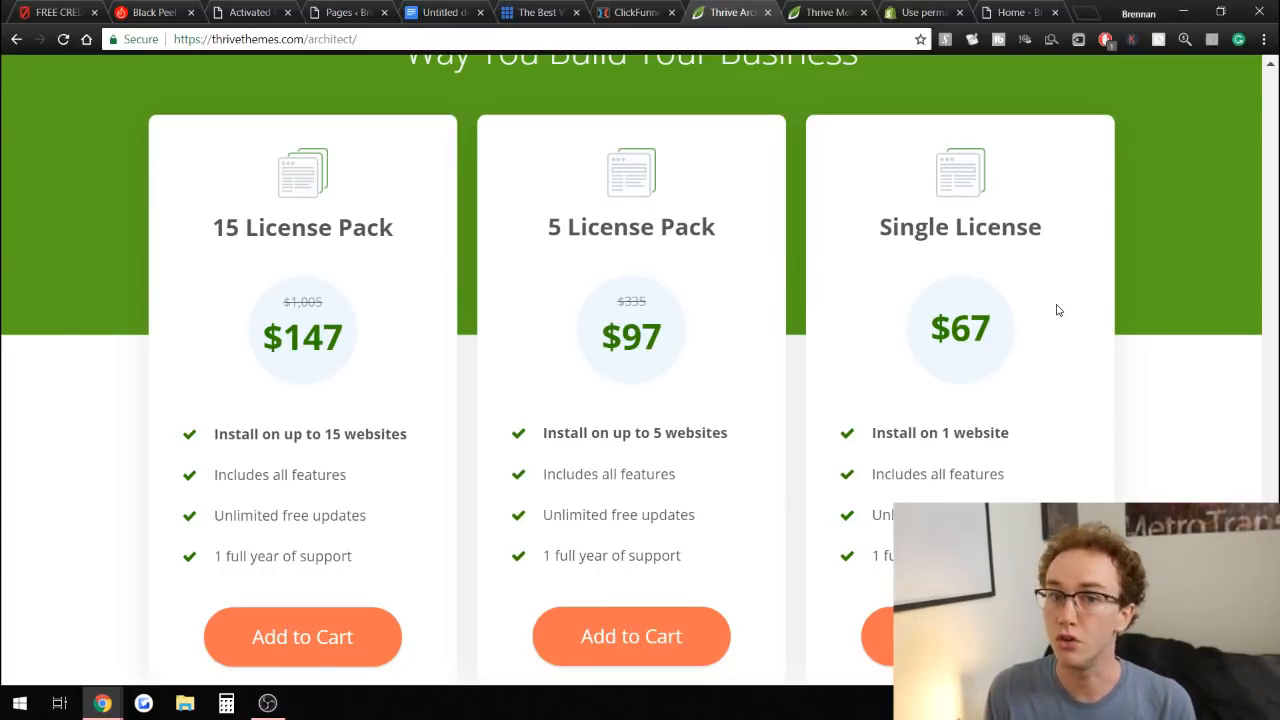
Glance at ClickFunnels, then highlight the Single License's Install on 1 website line on the Thrive Architect page.
click(612, 13)
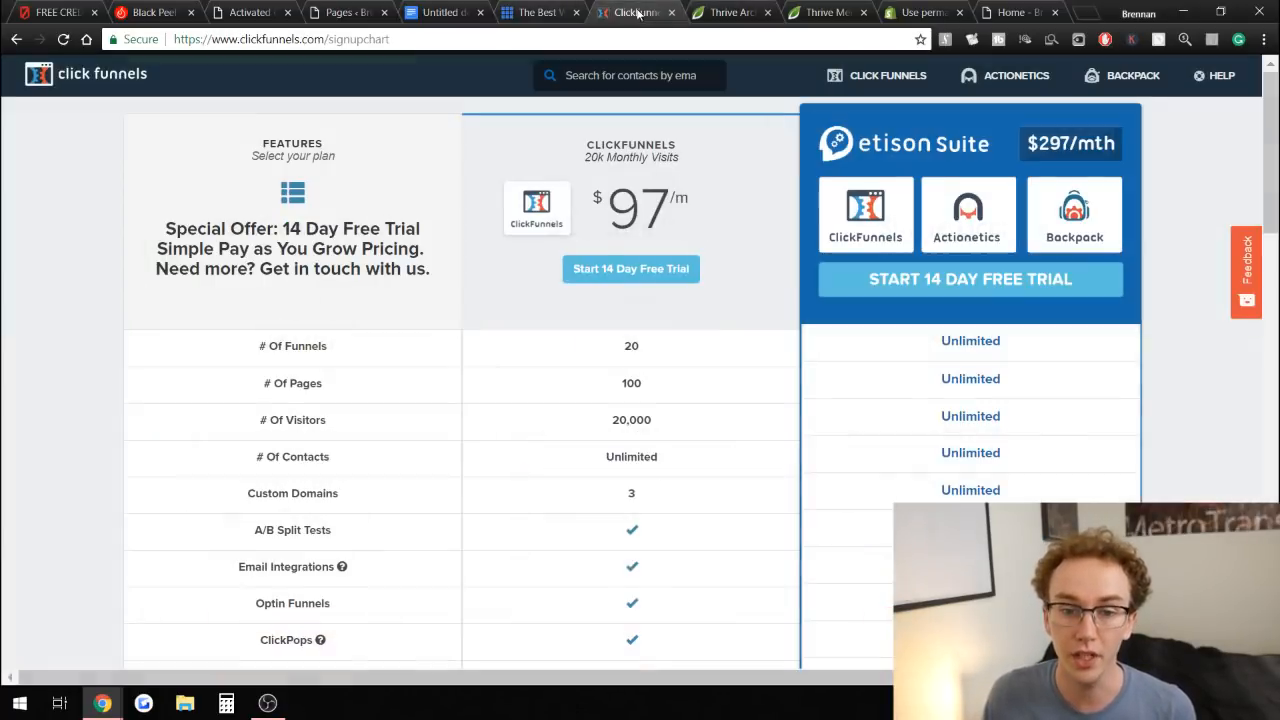
click(699, 10)
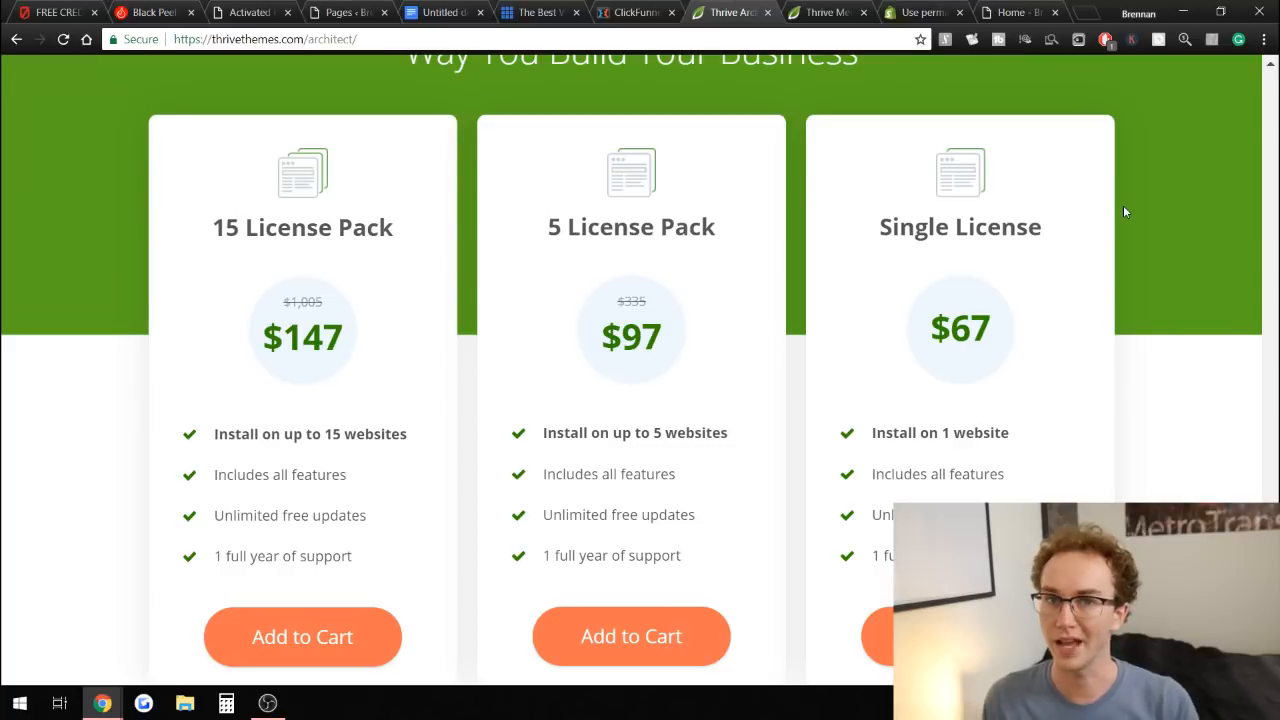
drag(872, 432, 1014, 431)
click(1018, 435)
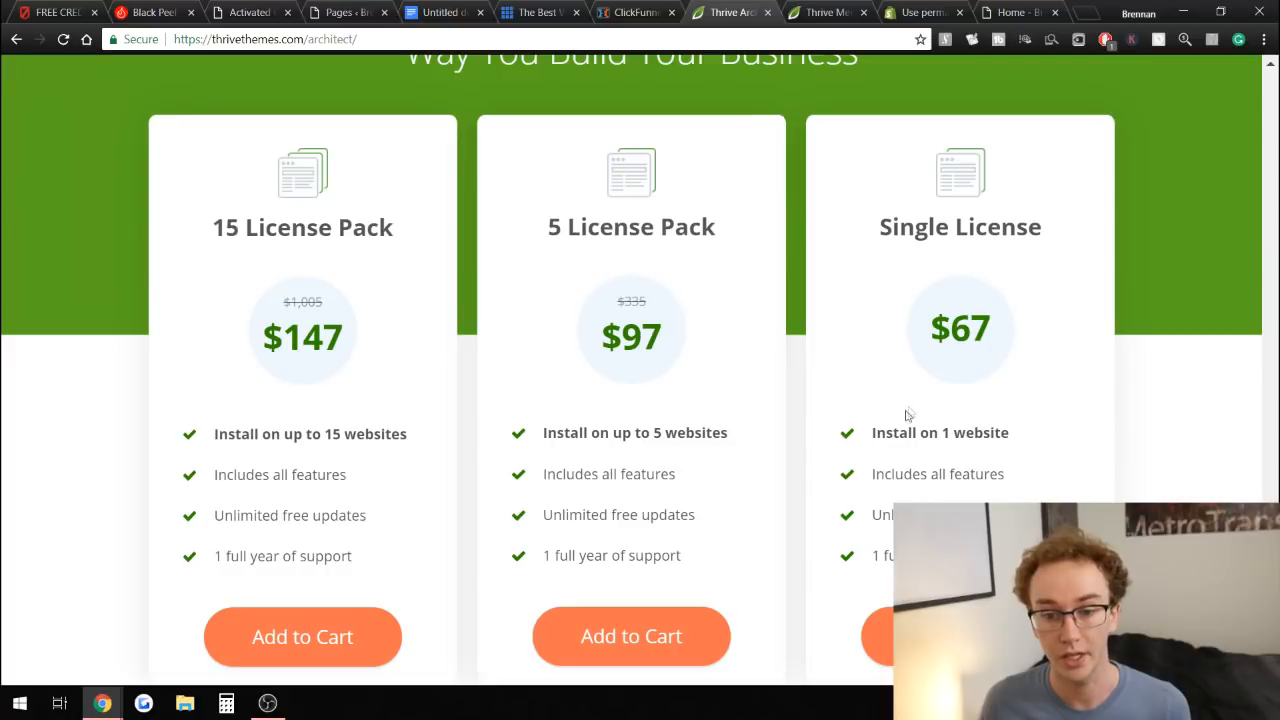
drag(872, 433, 1006, 428)
click(1018, 428)
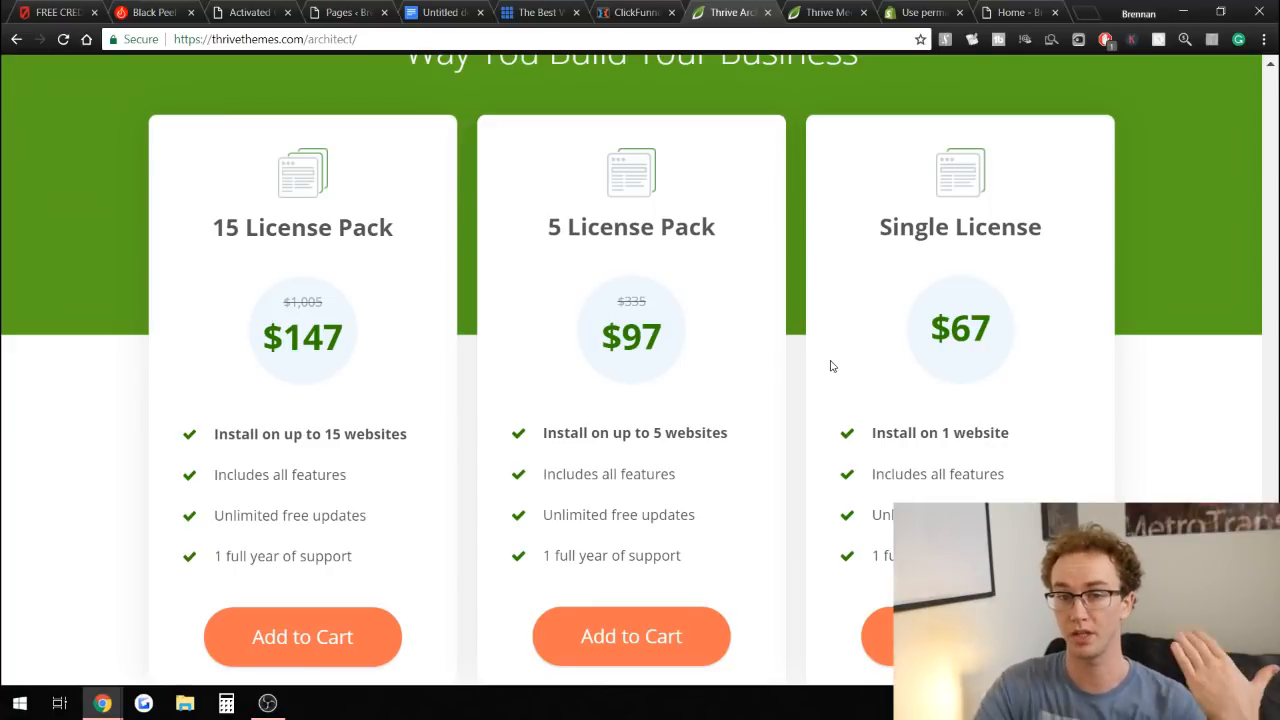
View the brennanvaleski.com home page, then highlight the $67 Single License price on Thrive Architect.
click(1020, 11)
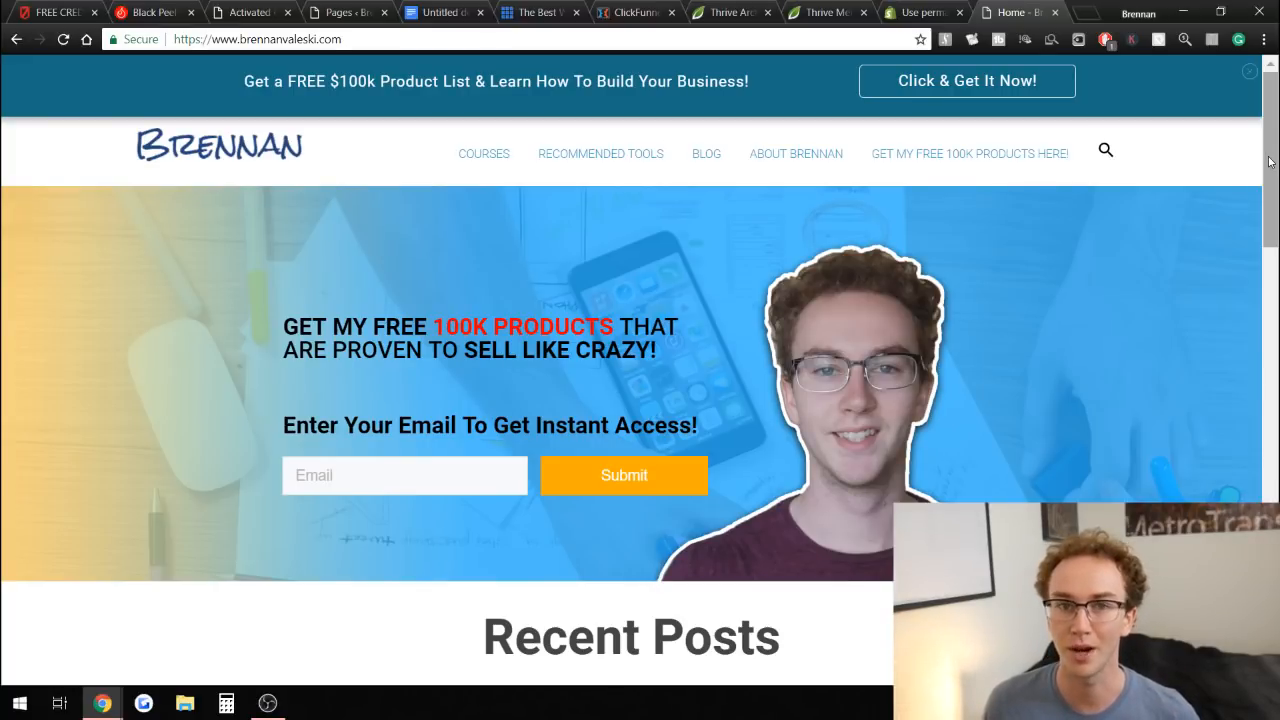
drag(1269, 162, 1270, 287)
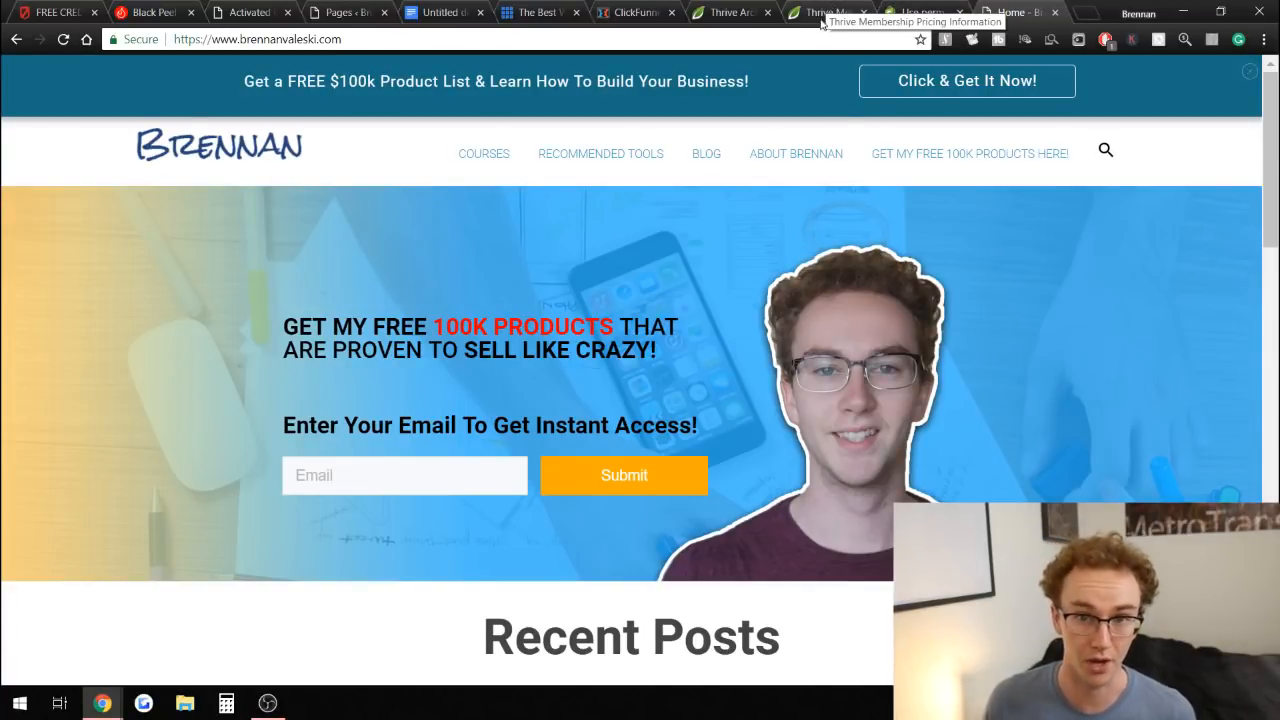
click(745, 12)
drag(946, 330, 974, 330)
click(1040, 342)
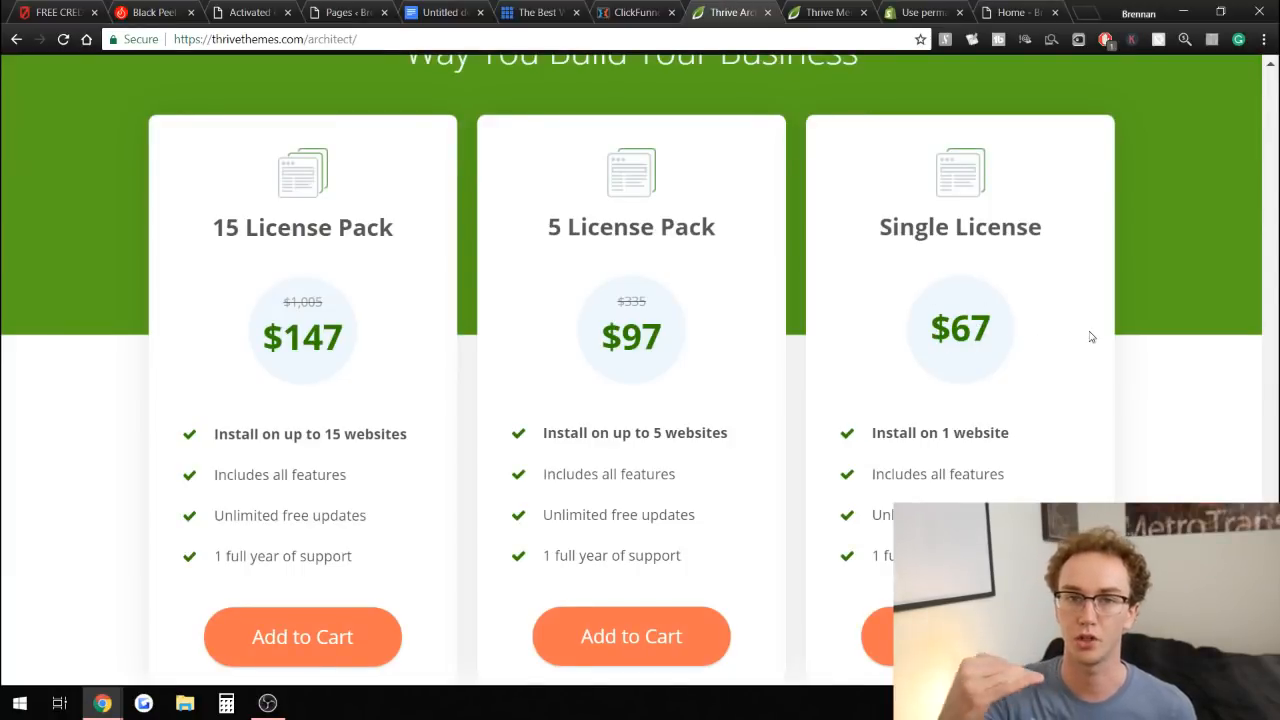
Open the Thrive Membership pricing page and scroll through its product list down to the membership plans.
click(815, 9)
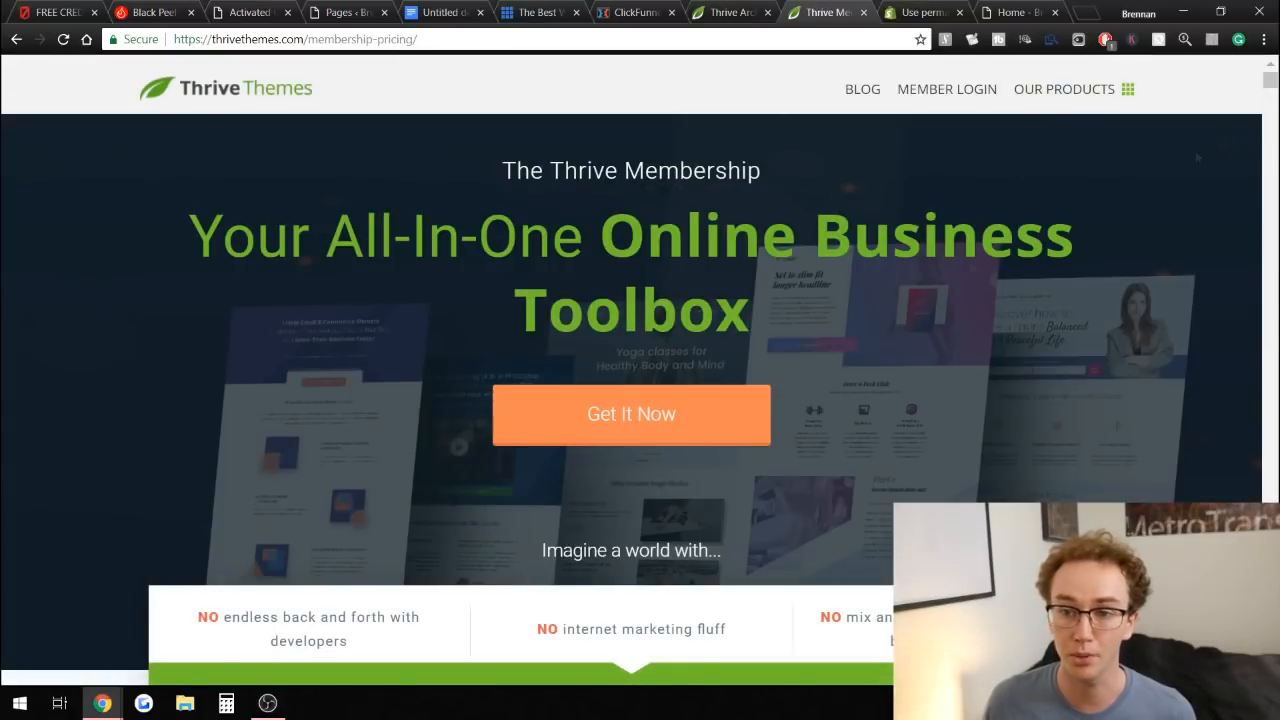
drag(1269, 84, 1270, 110)
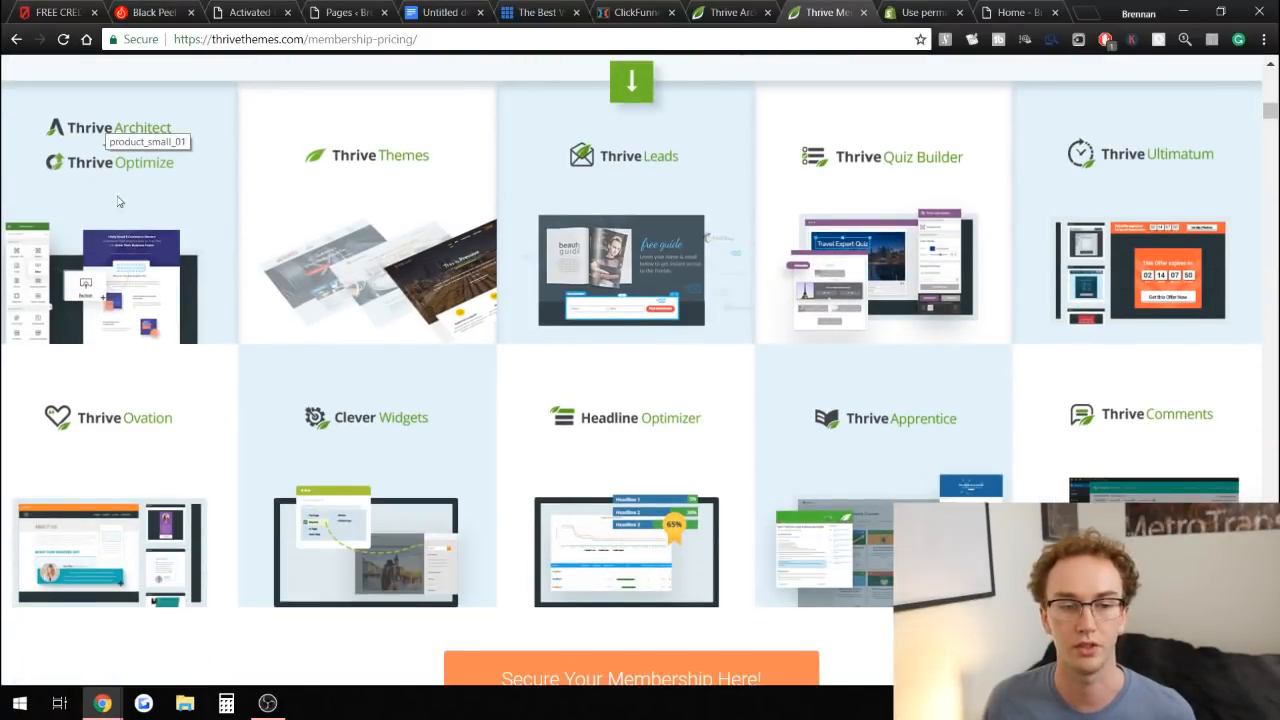
click(229, 7)
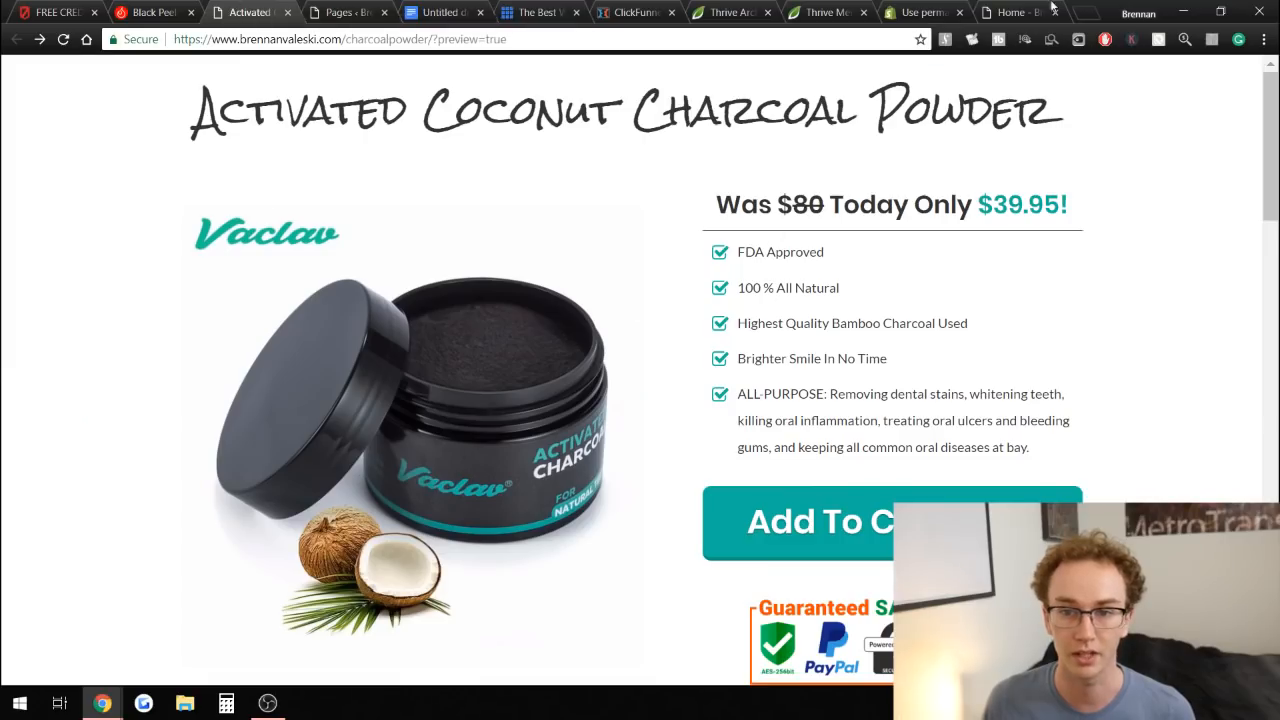
click(843, 7)
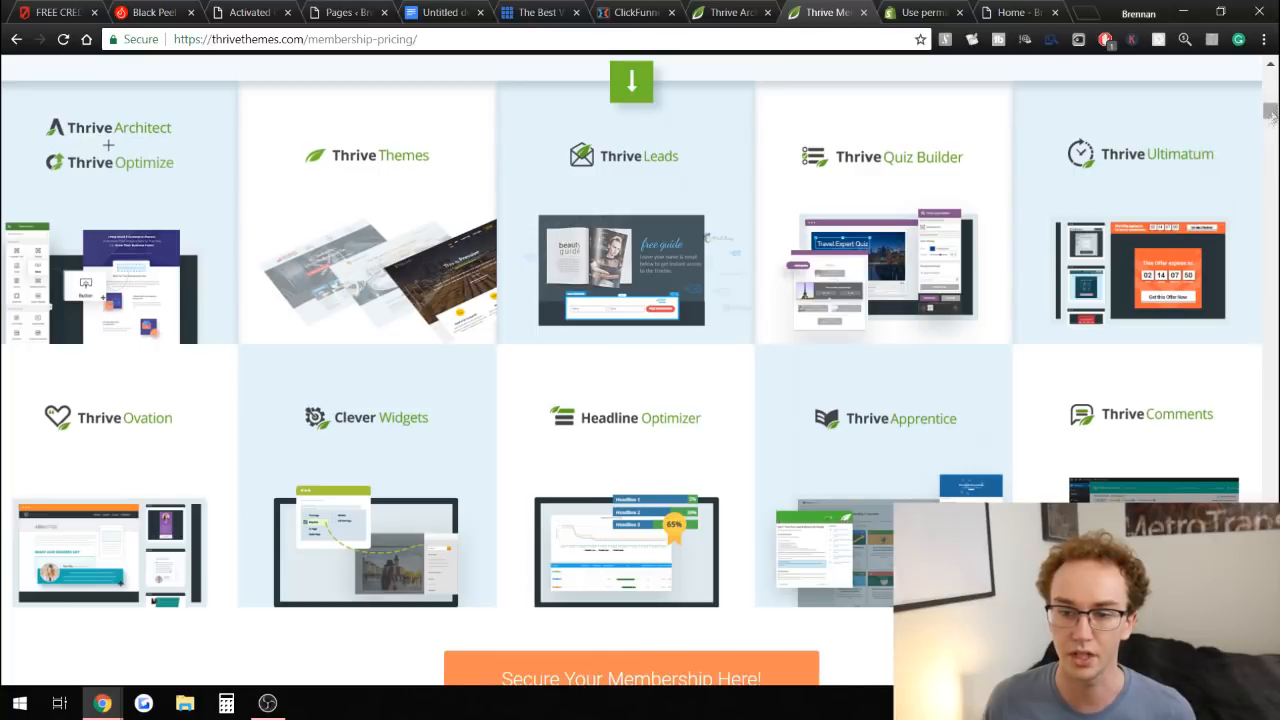
scroll(1270, 113, down, 1)
drag(1270, 113, 1165, 492)
drag(385, 375, 487, 383)
click(524, 383)
scroll(527, 381, down, 1)
scroll(526, 378, up, 2)
scroll(528, 380, down, 1)
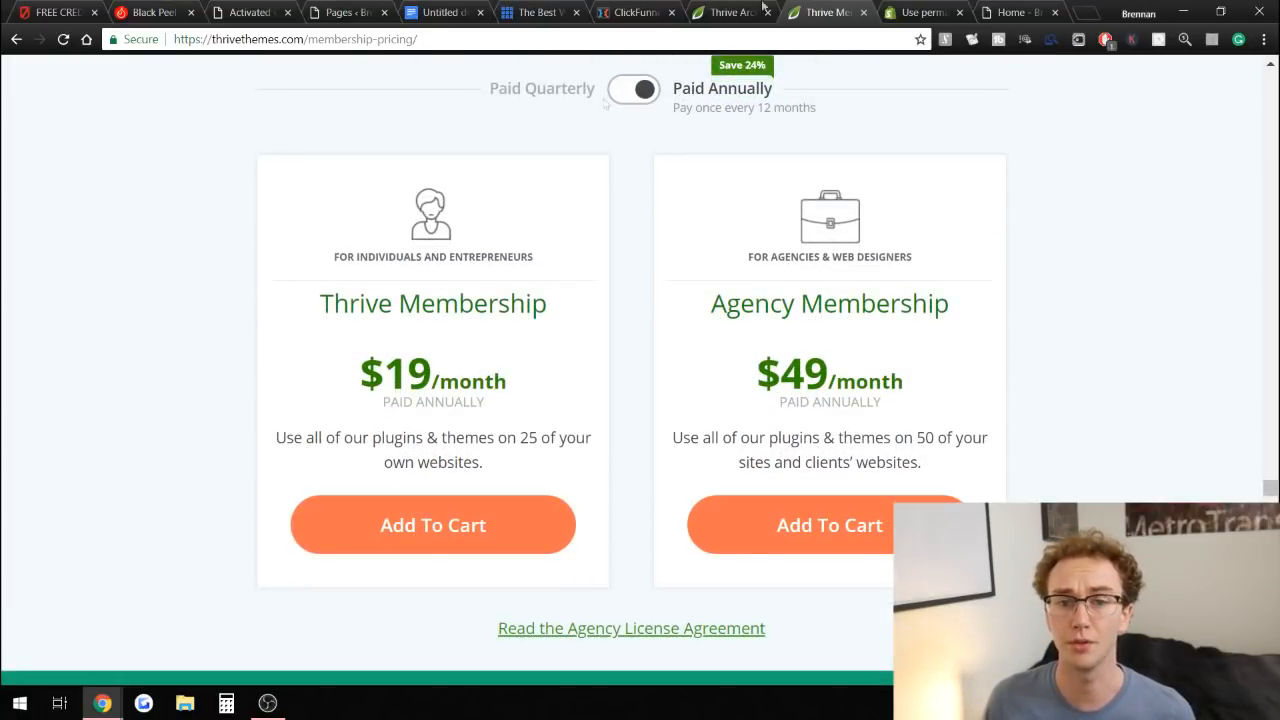
Highlight the $97 monthly price on the ClickFunnels pricing chart once more.
click(600, 10)
drag(600, 208, 729, 209)
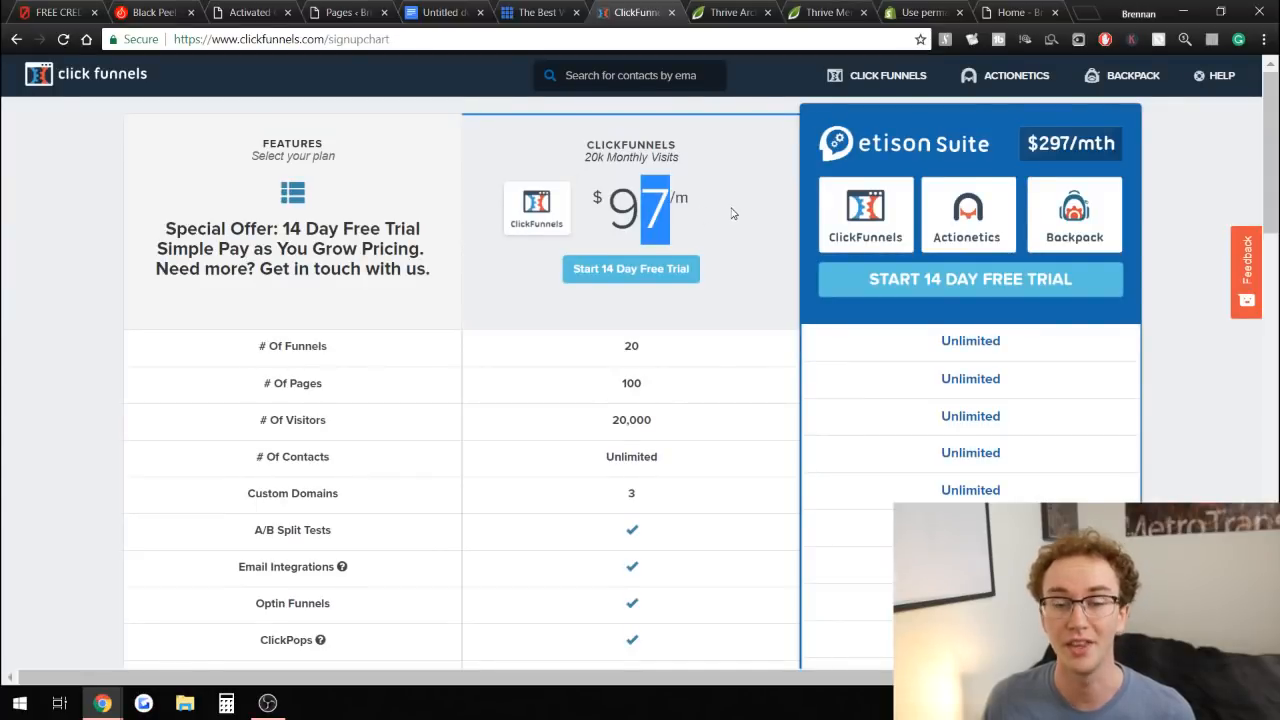
click(760, 208)
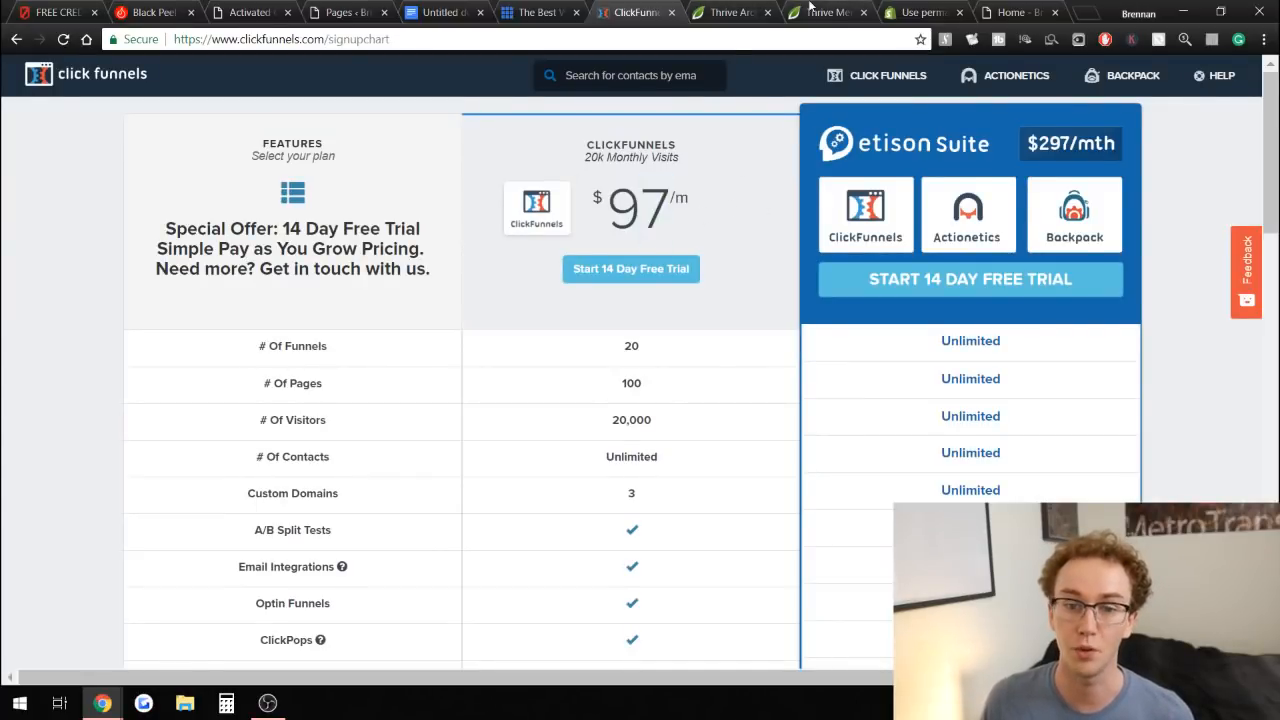
Highlight the Thrive Membership plan name and its $19/month annual price.
click(810, 10)
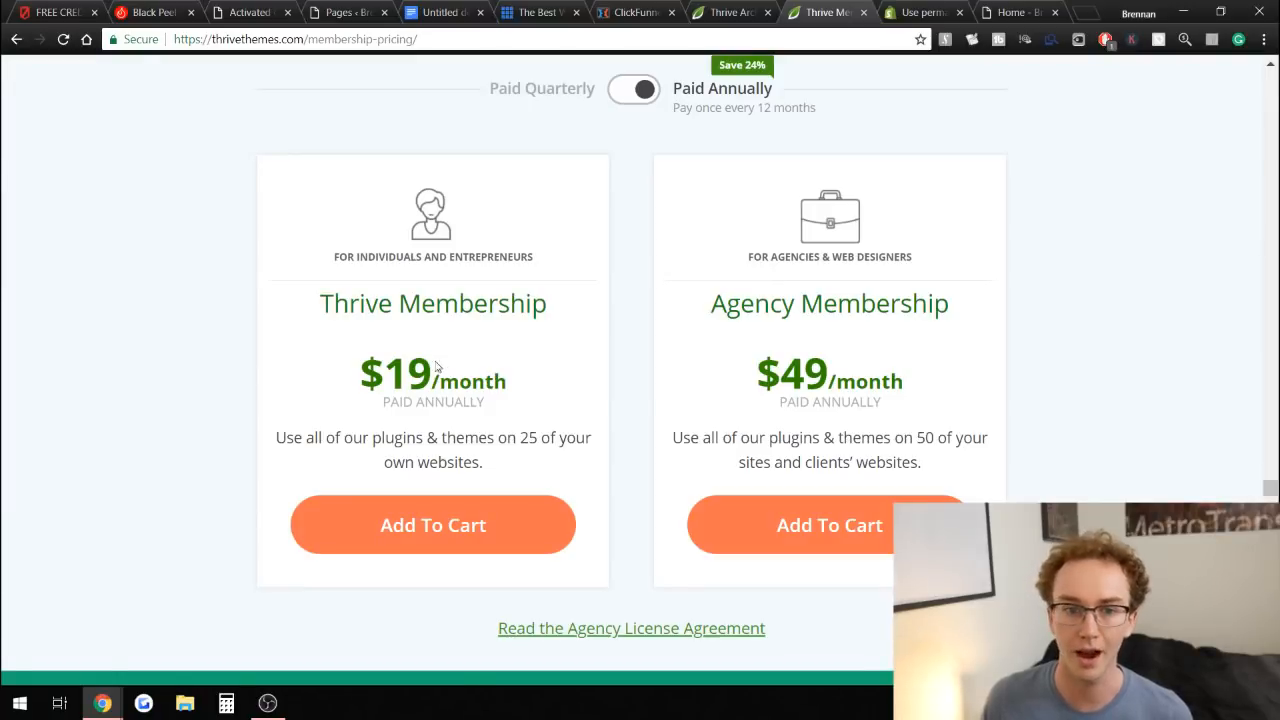
drag(433, 371, 407, 373)
click(372, 346)
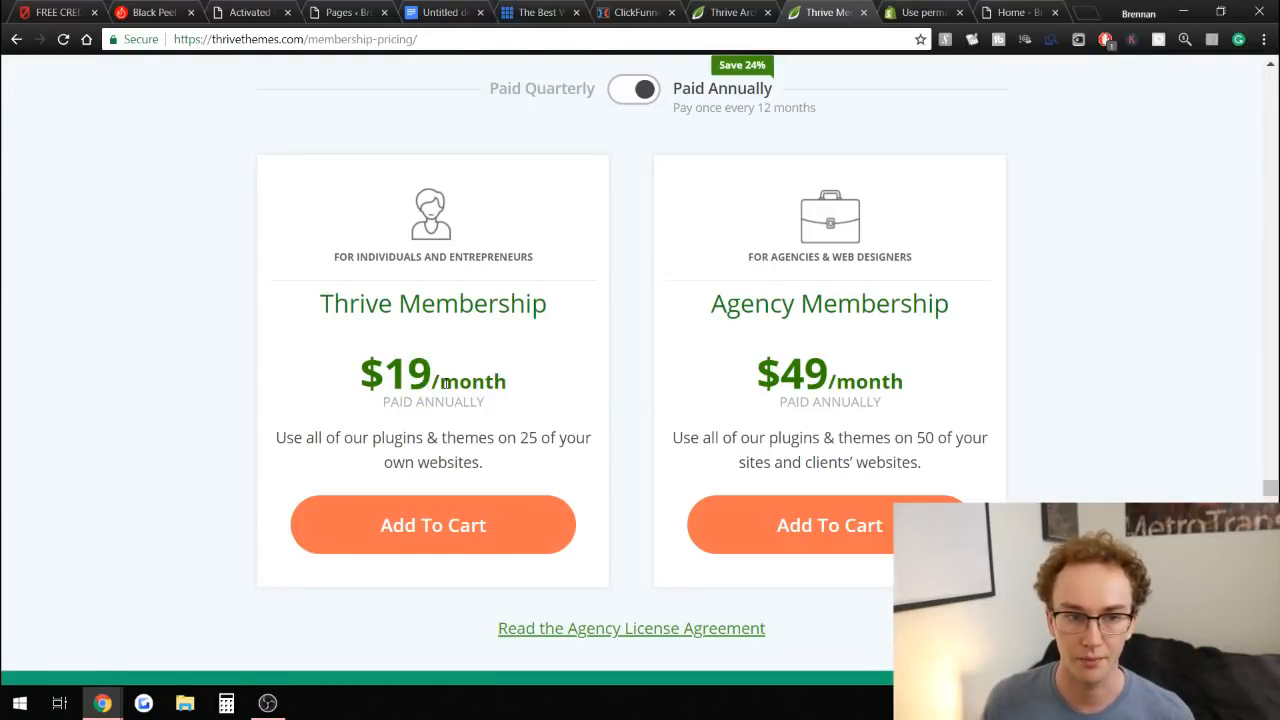
drag(434, 303, 476, 303)
click(478, 383)
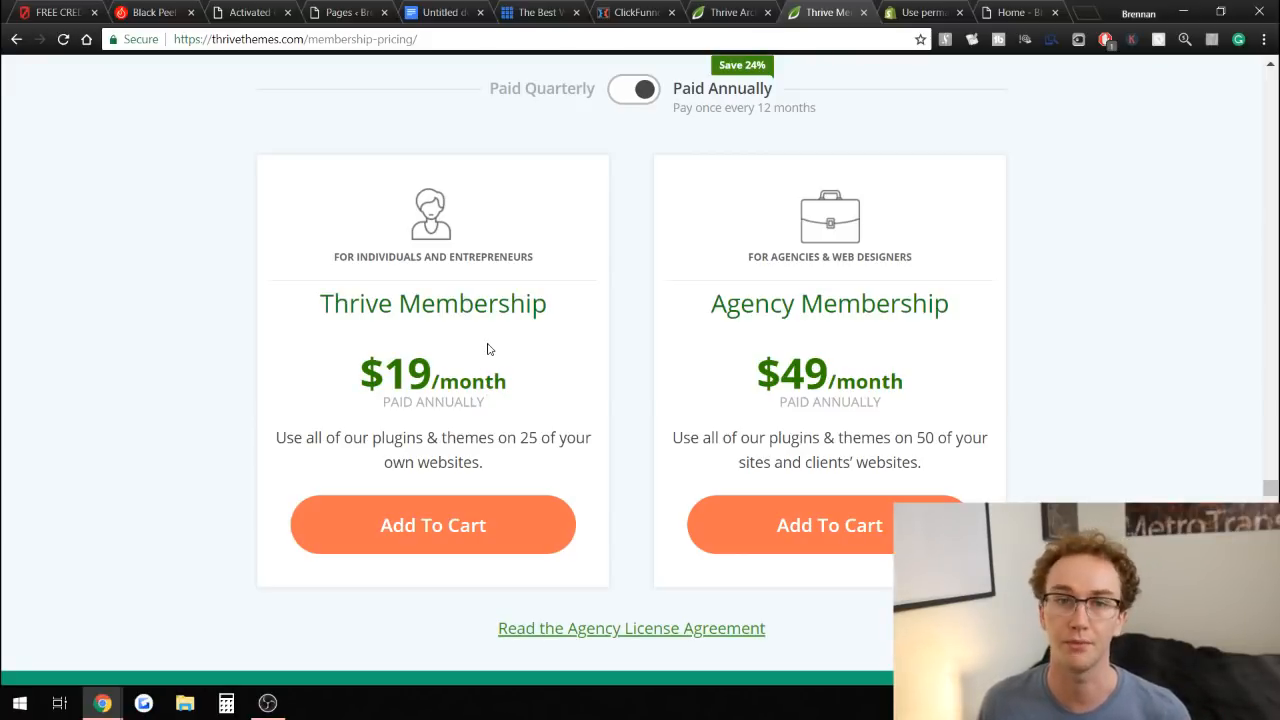
drag(351, 365, 563, 362)
click(566, 363)
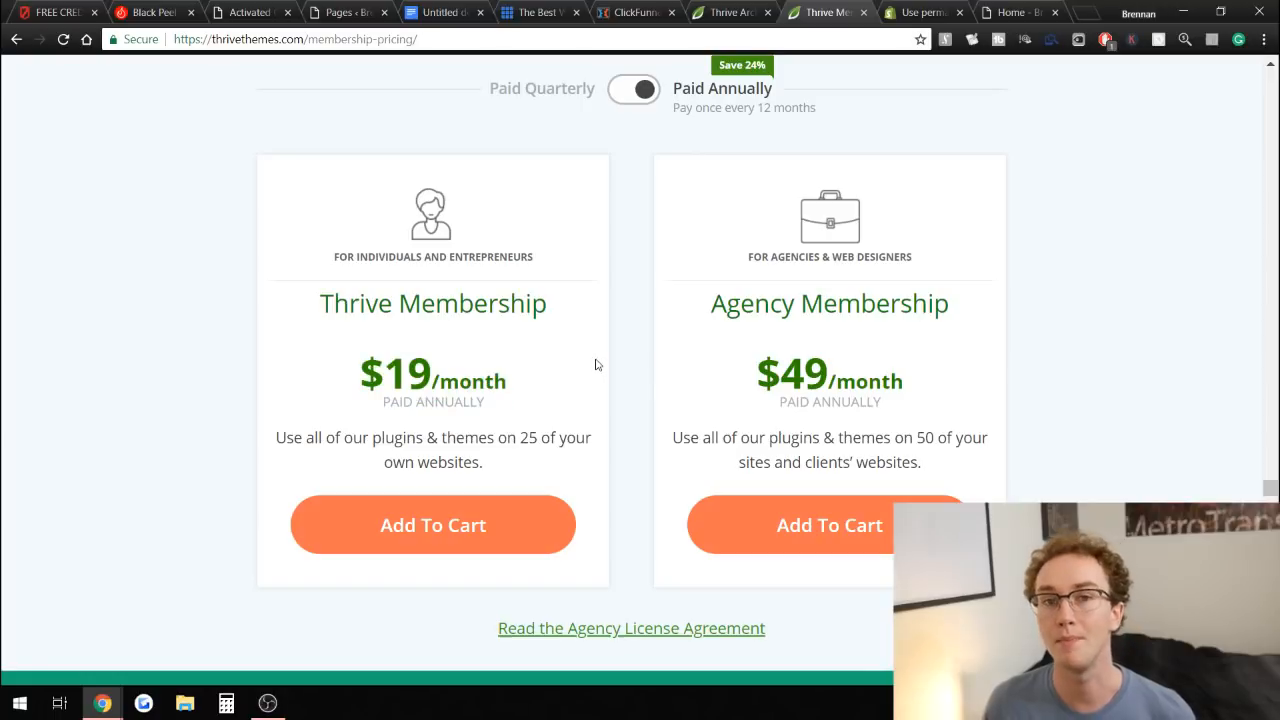
Highlight the Single License $67 price on the Thrive Architect page again.
click(703, 7)
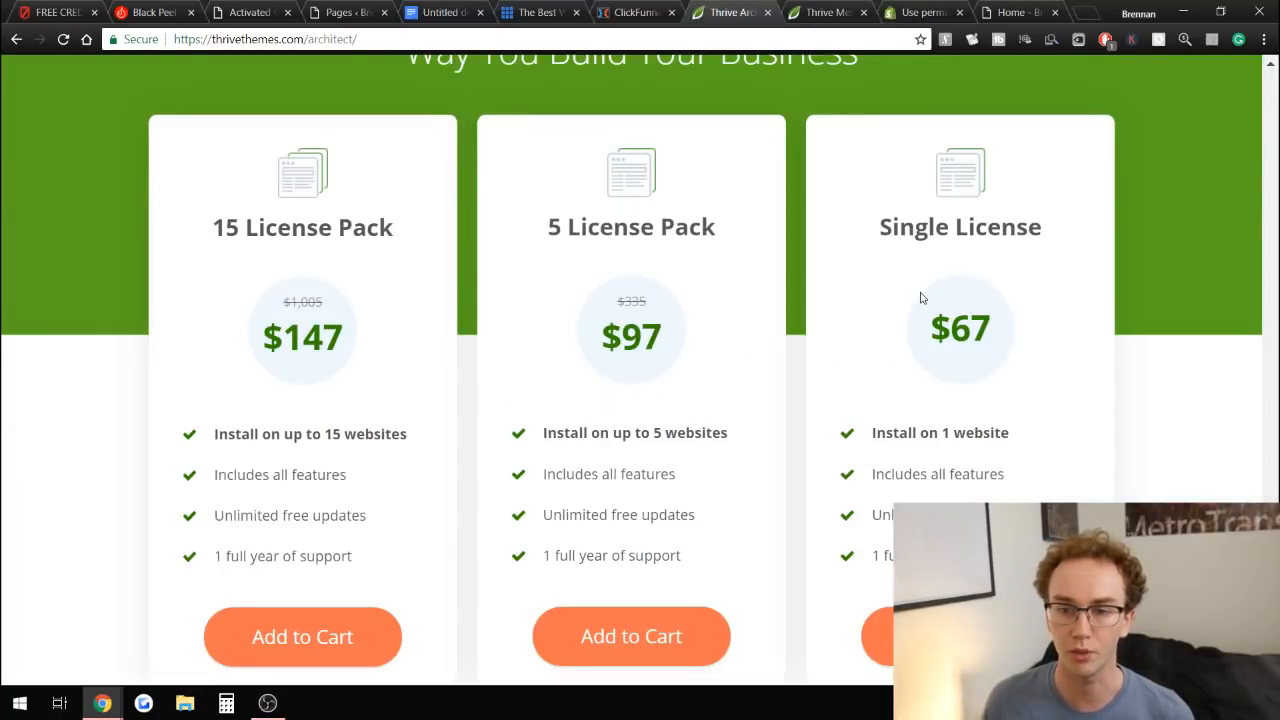
drag(910, 344, 1066, 320)
click(1077, 326)
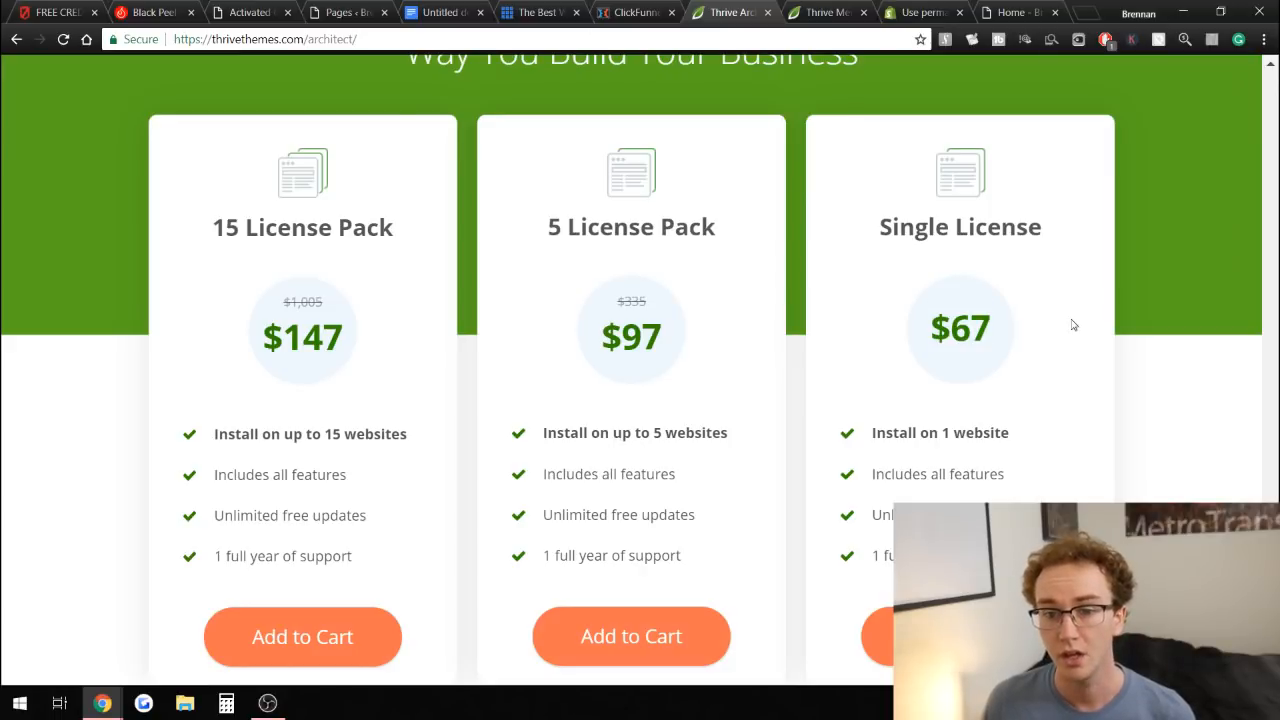
Cycle through the charcoal powder sales page, Thrive pages and home page, ending on the WordPress Pages list.
click(264, 10)
scroll(617, 277, down, 2)
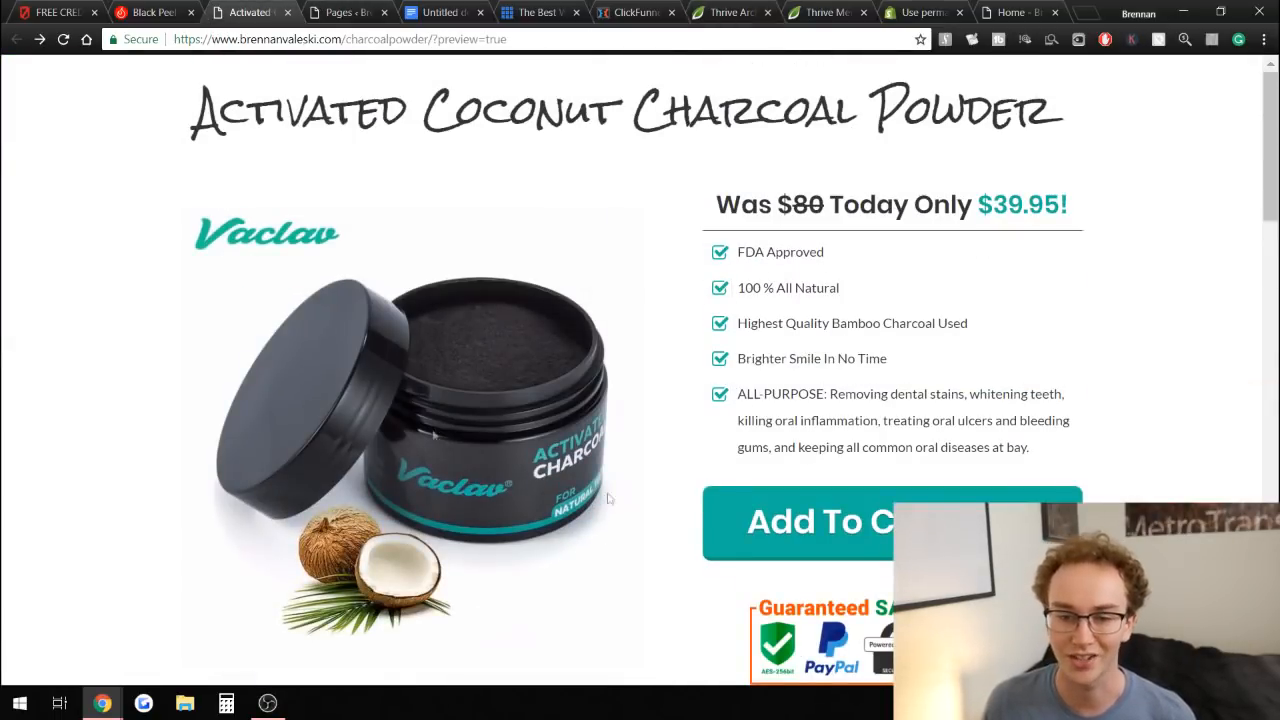
click(815, 8)
click(728, 12)
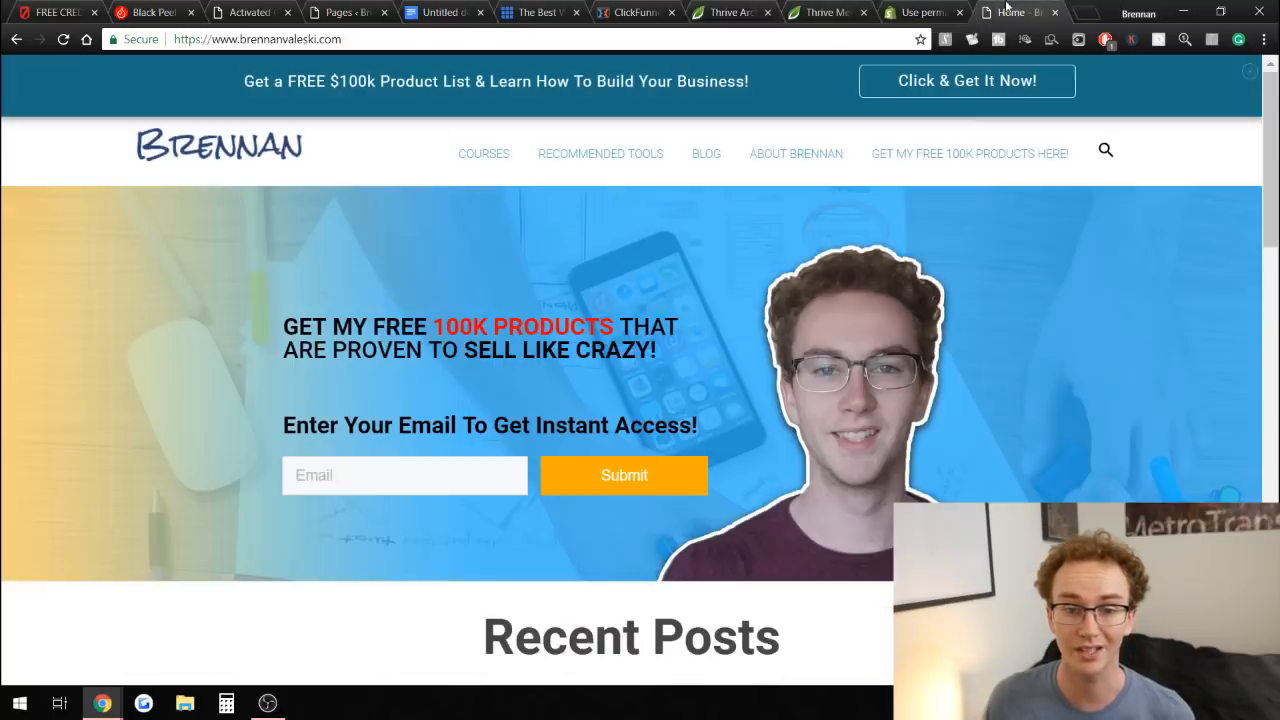
click(1010, 10)
scroll(862, 517, down, 5)
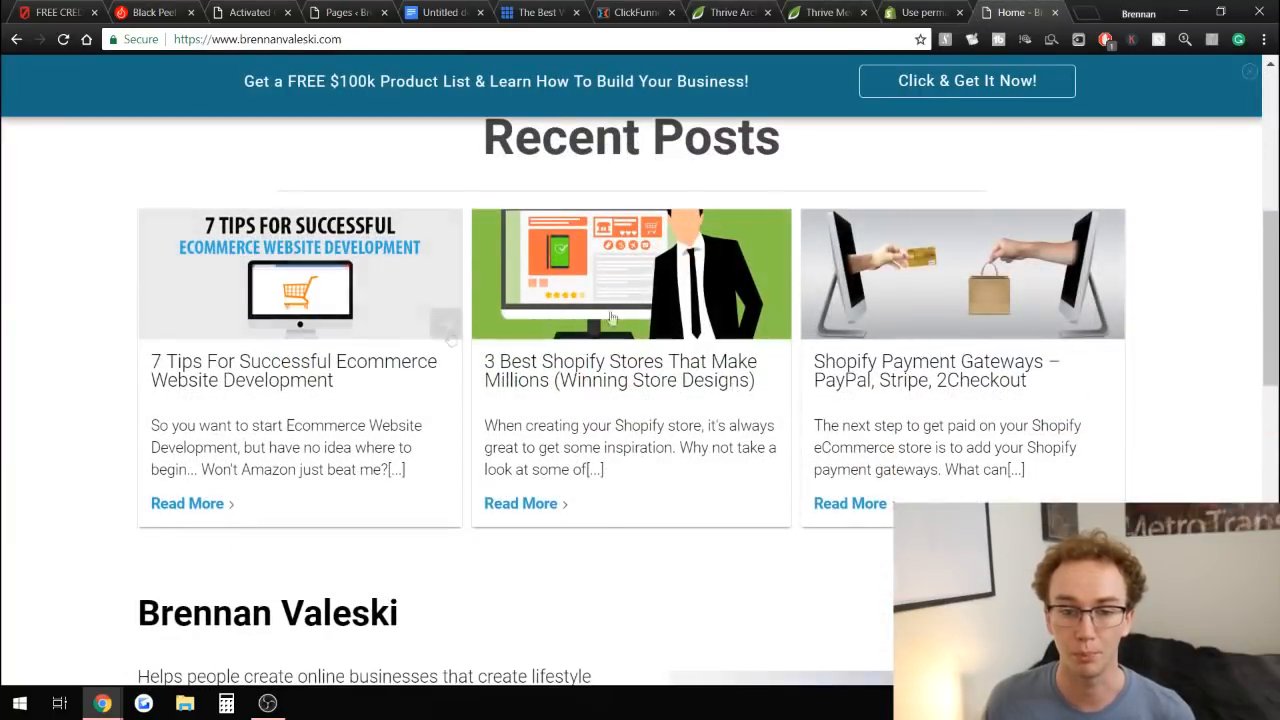
scroll(1169, 223, up, 5)
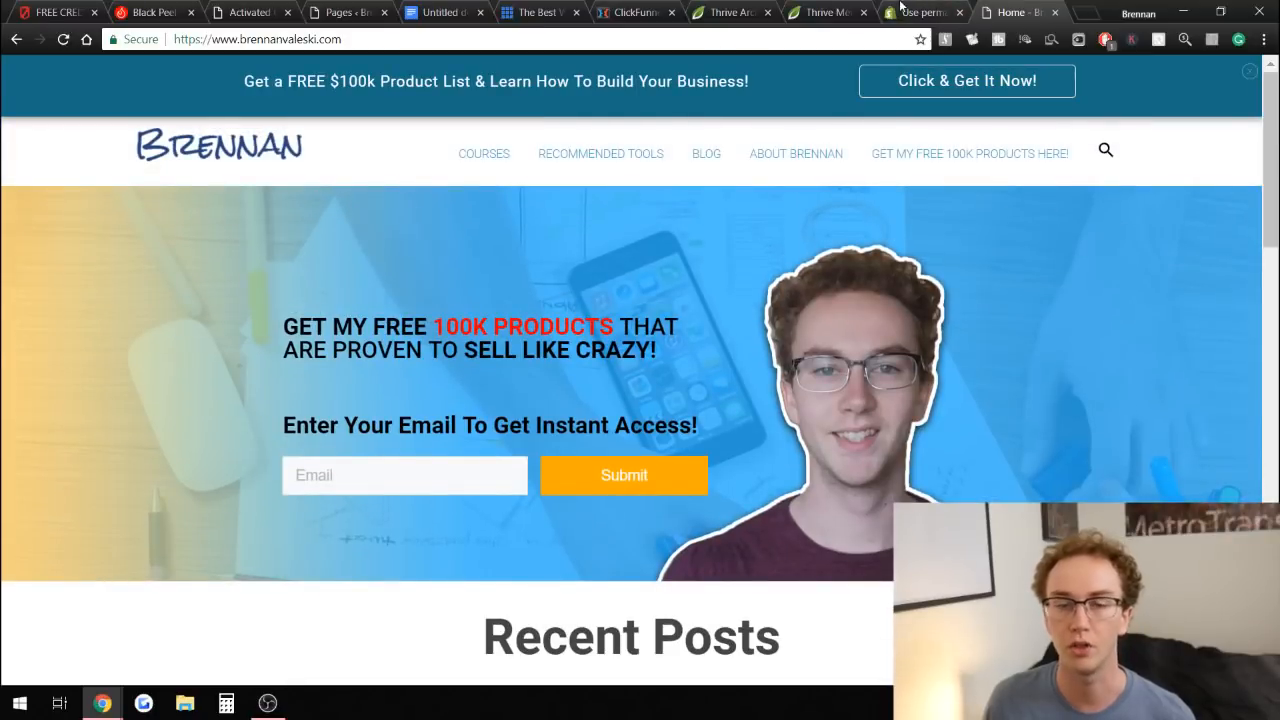
click(846, 8)
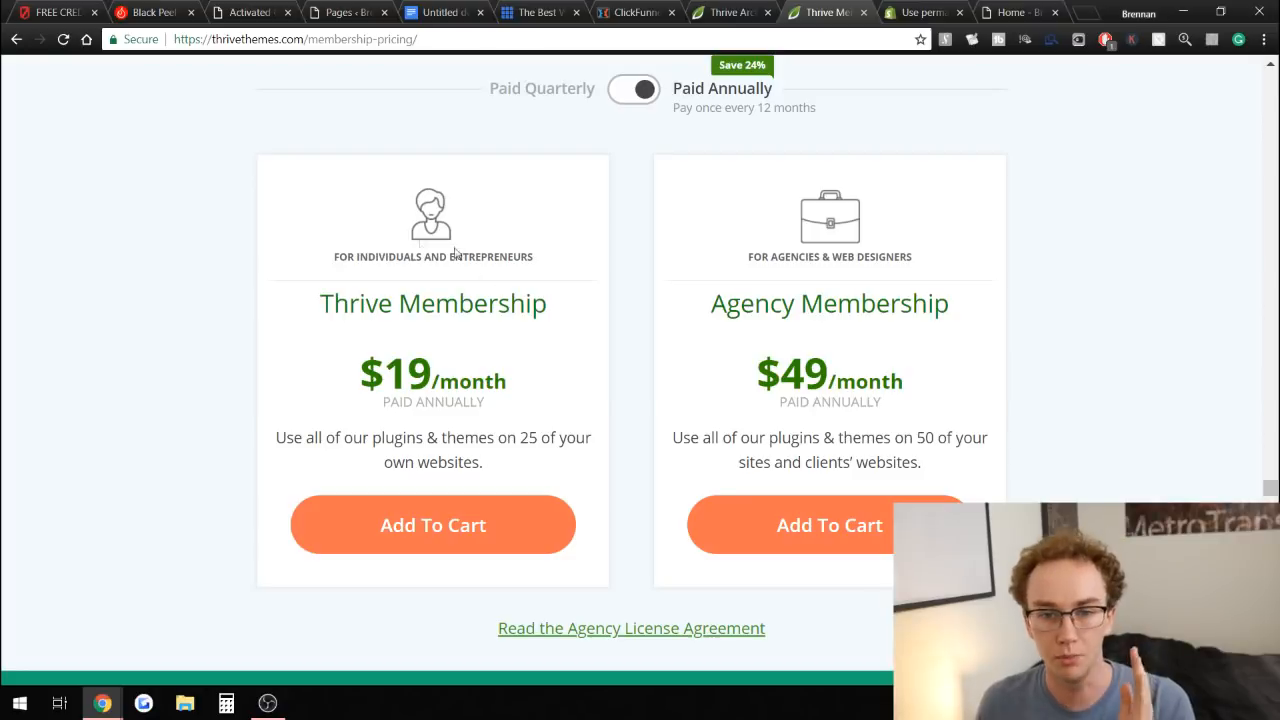
click(316, 7)
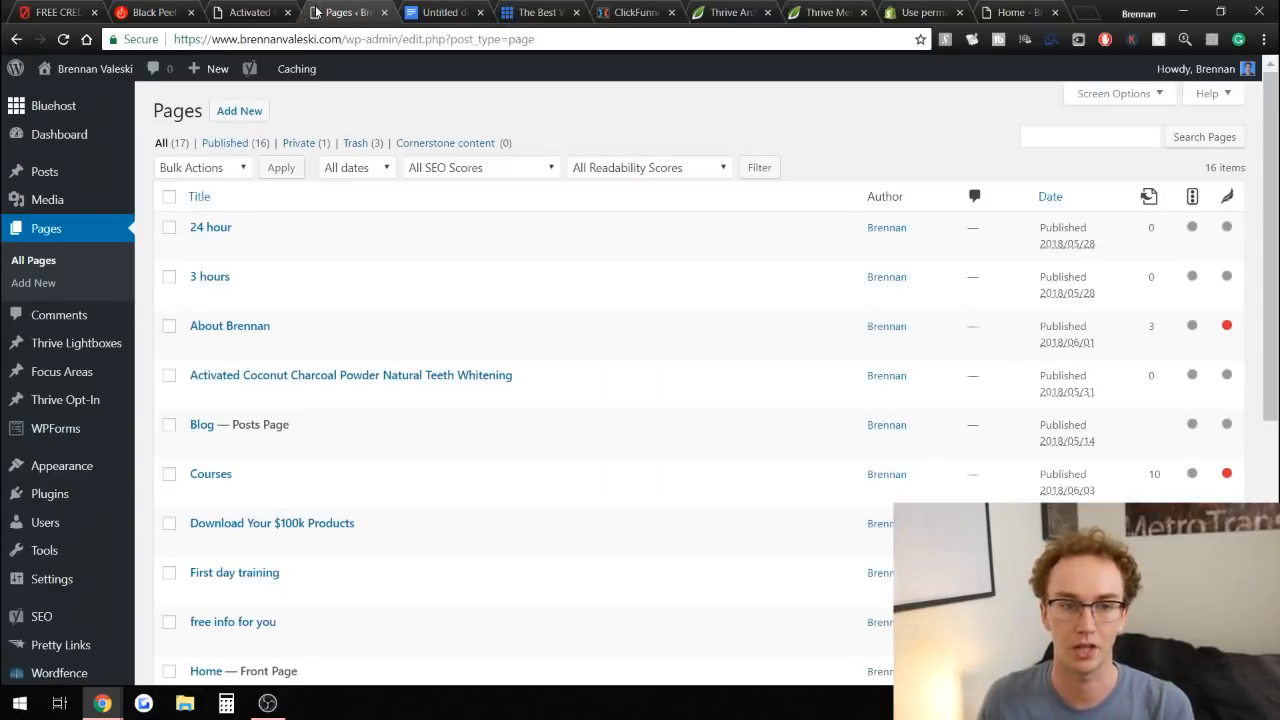
Switch between the charcoal powder page, Thrive Architect pricing, the free knife offer and the Black Peel Off Mask page.
click(228, 7)
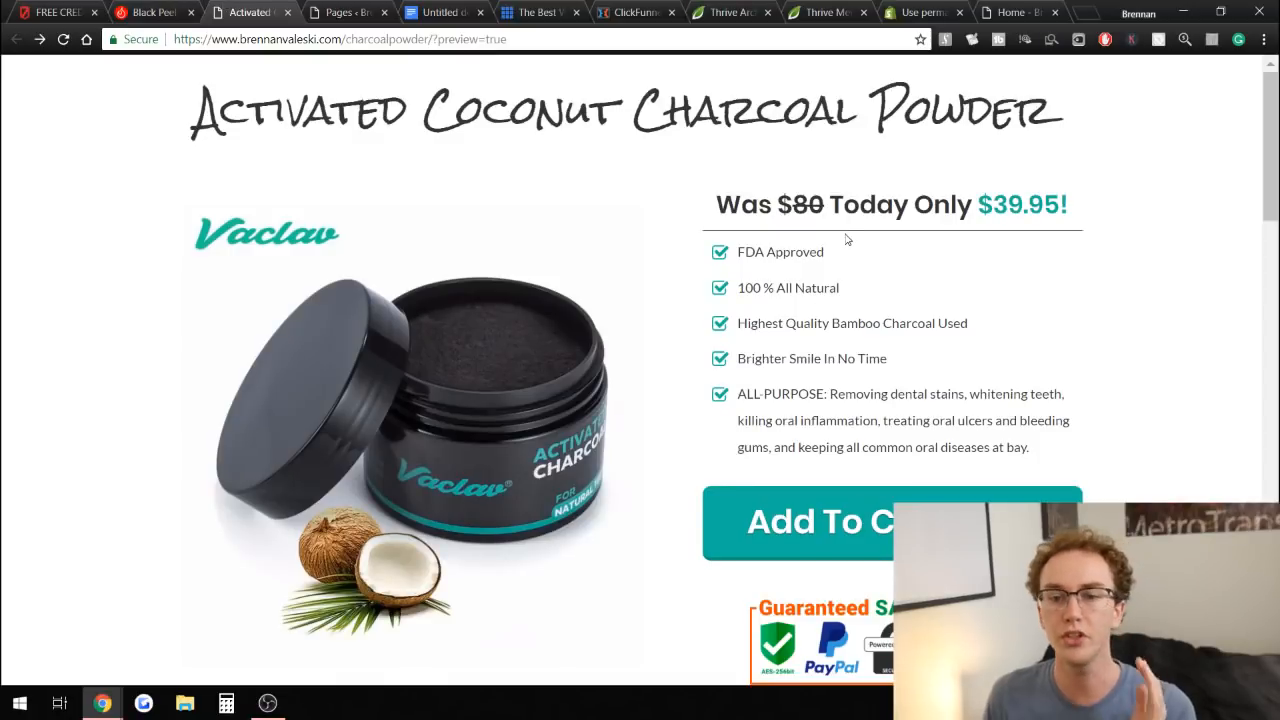
click(759, 8)
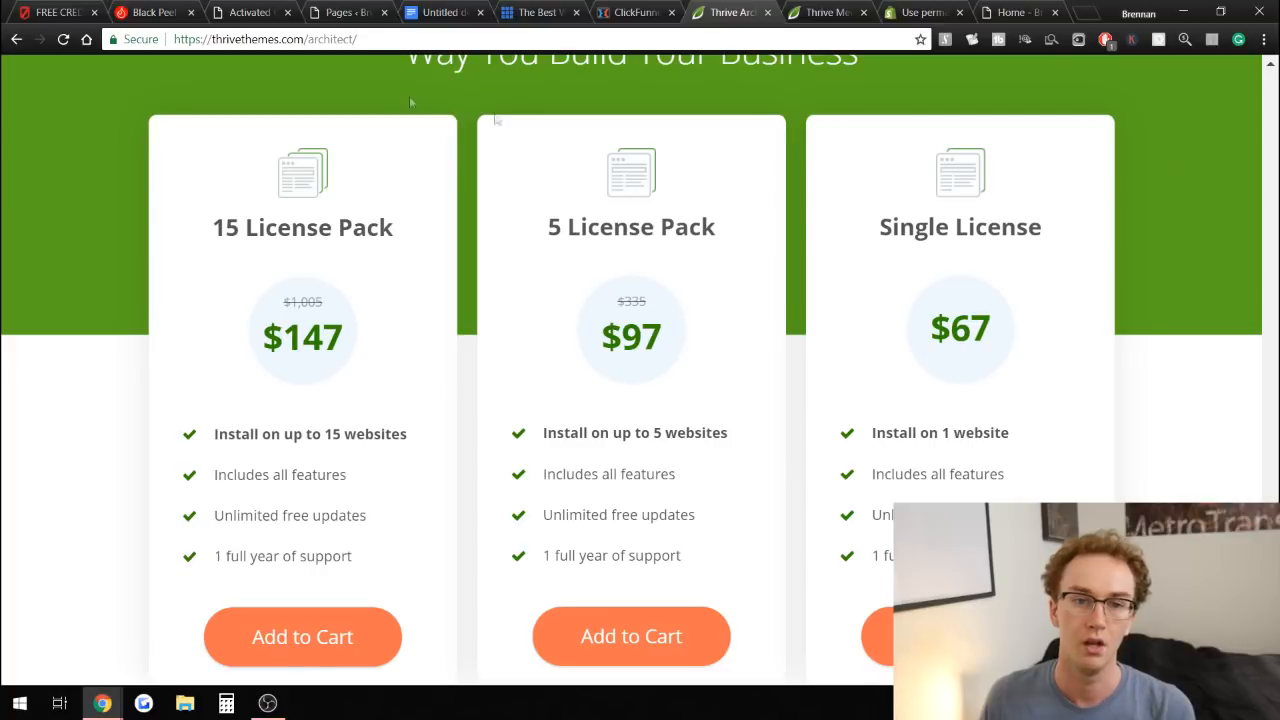
click(258, 9)
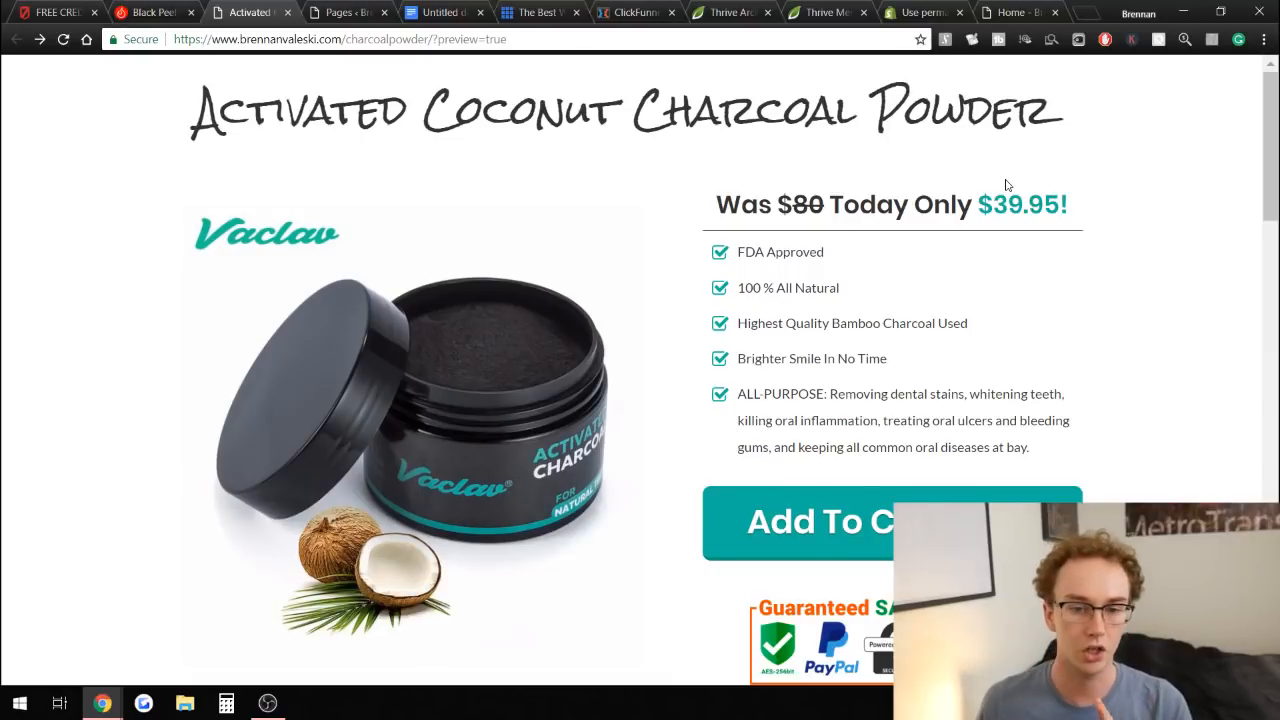
click(85, 14)
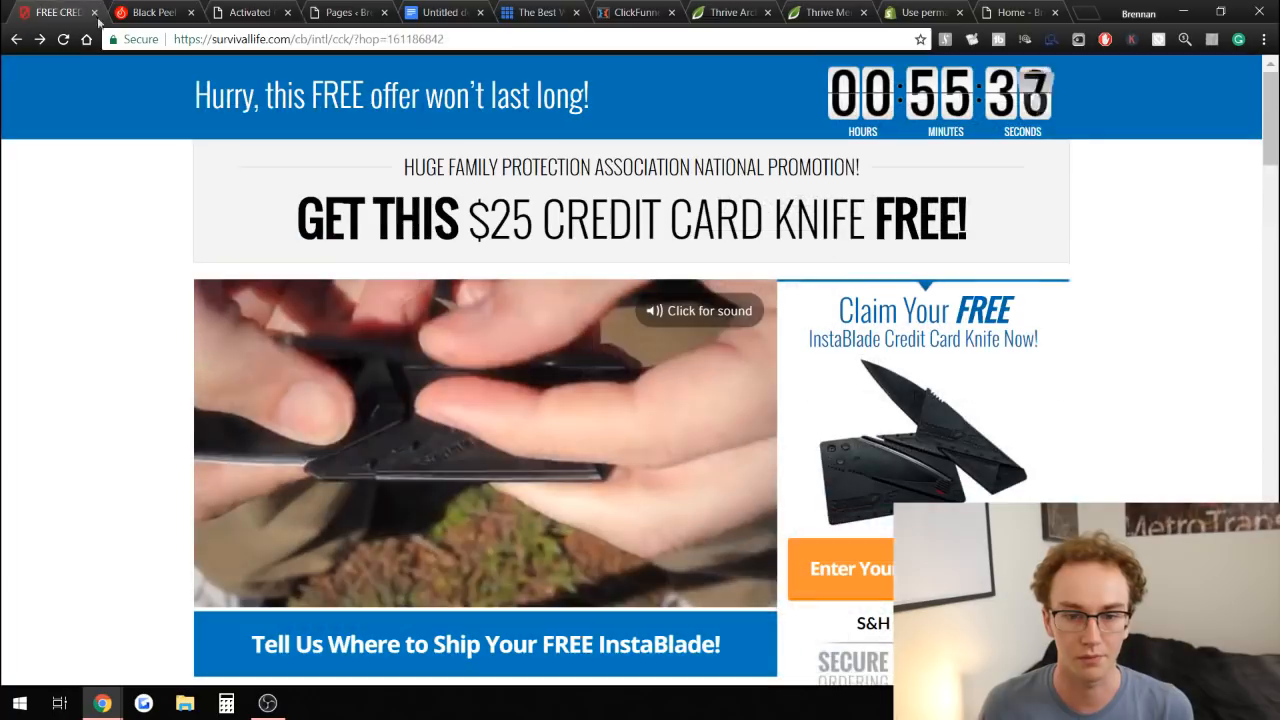
click(170, 12)
drag(705, 177, 918, 171)
click(1003, 169)
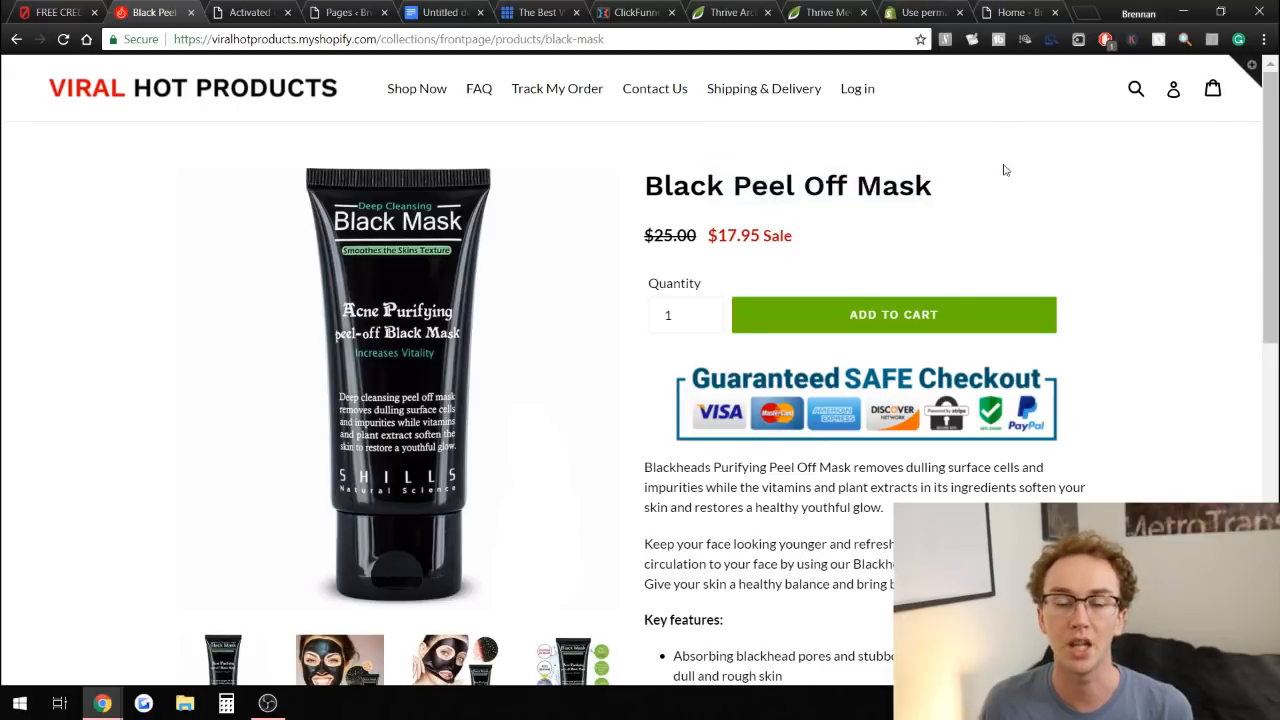
Compare the charcoal powder, free credit card knife and Black Peel Off Mask sales pages again.
click(232, 12)
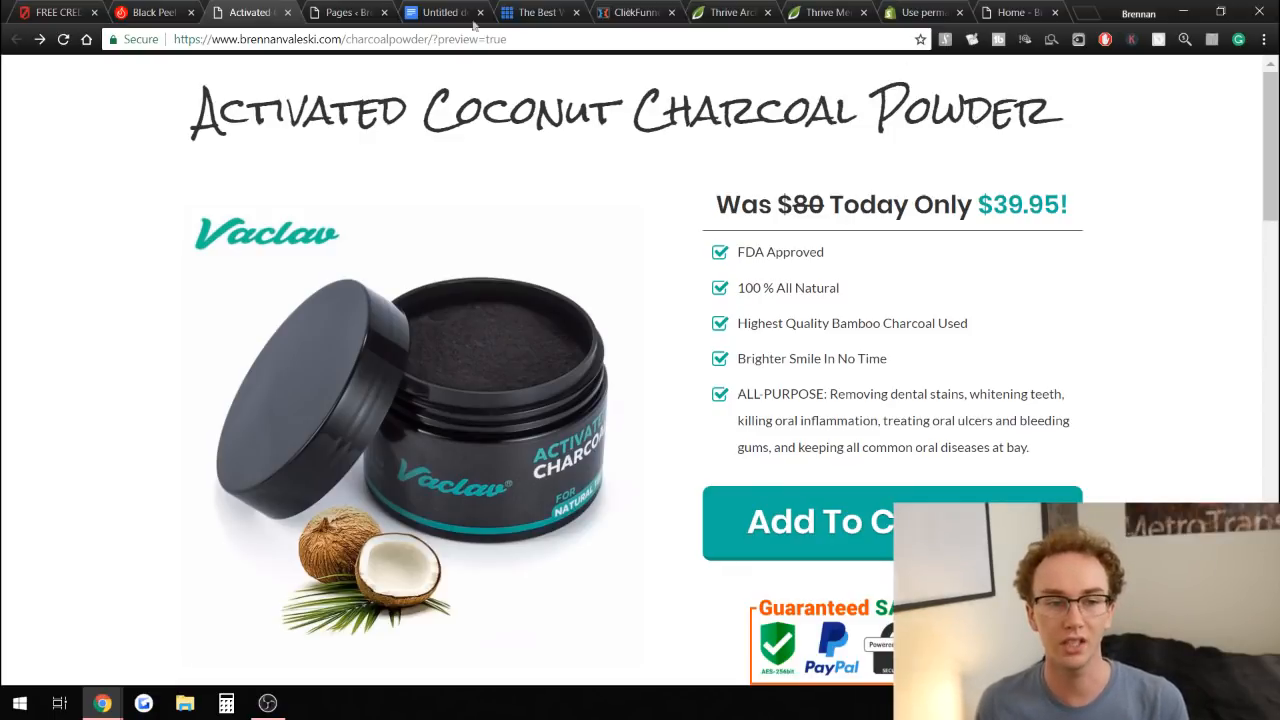
click(50, 12)
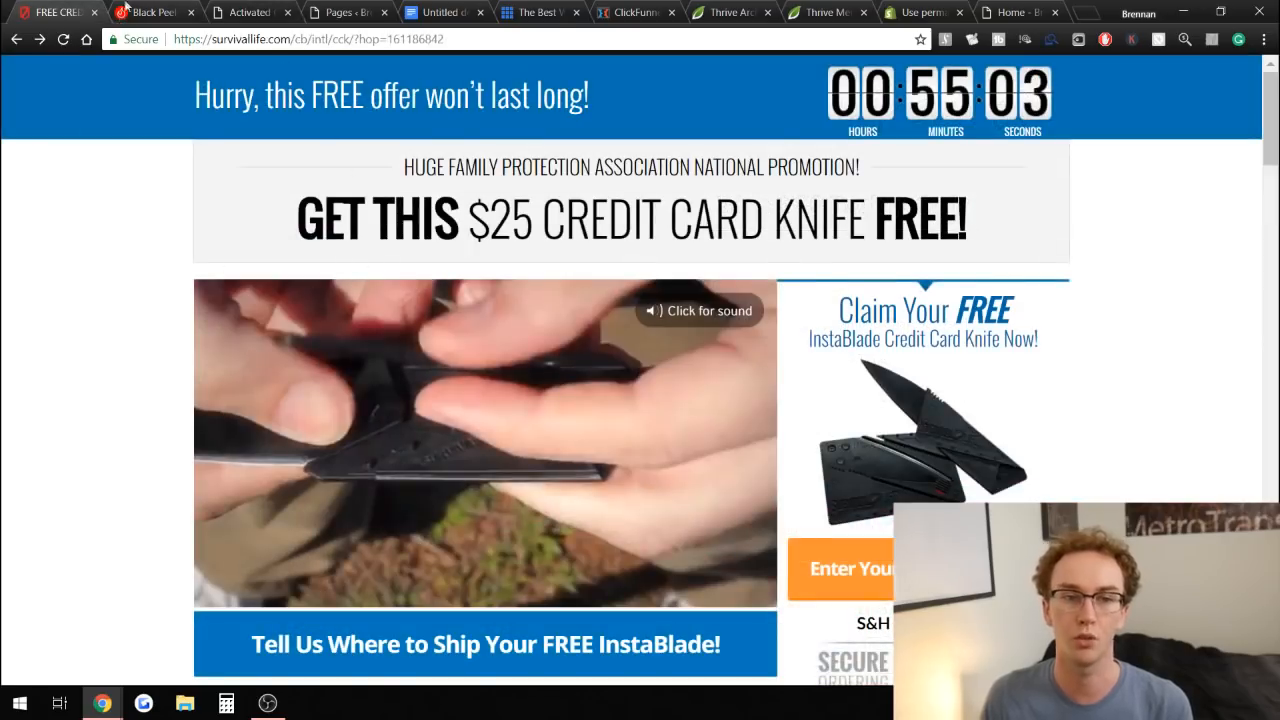
click(150, 12)
click(255, 12)
click(58, 12)
click(250, 12)
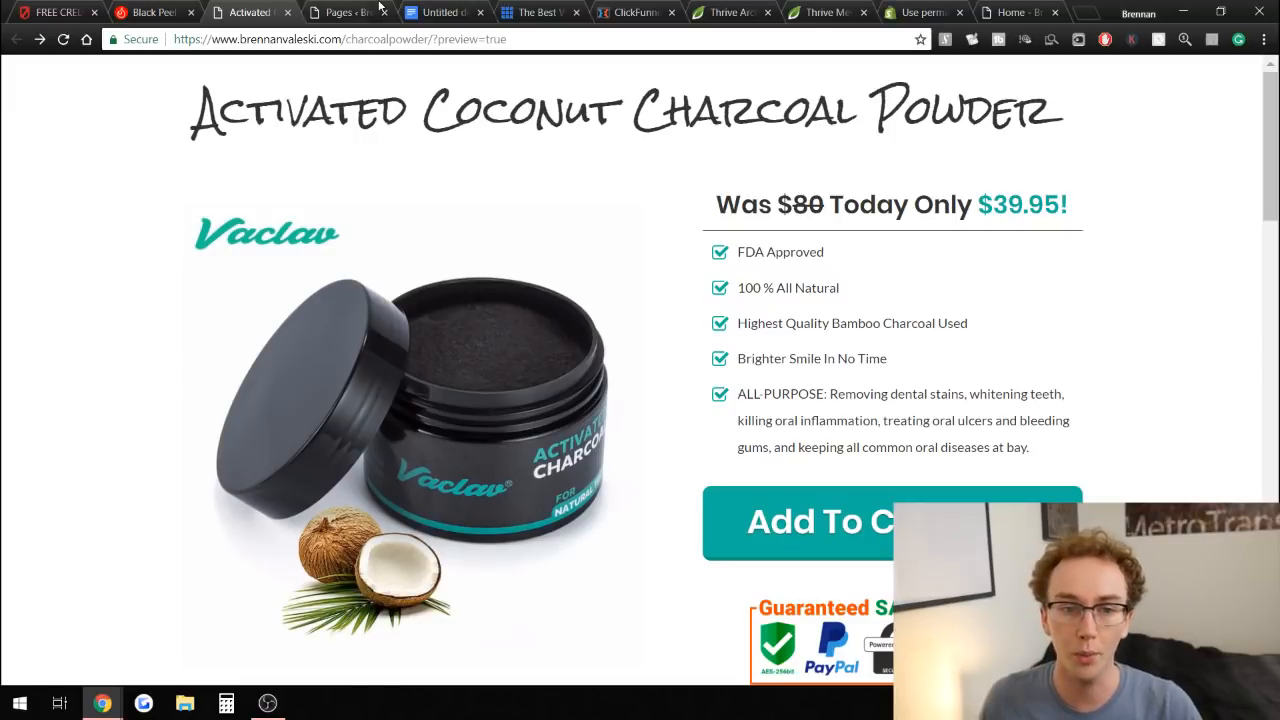
Revisit the Thrive Architect, ClickFunnels and Thrive Membership pricing pages, ending on the WordPress Pages list.
click(729, 12)
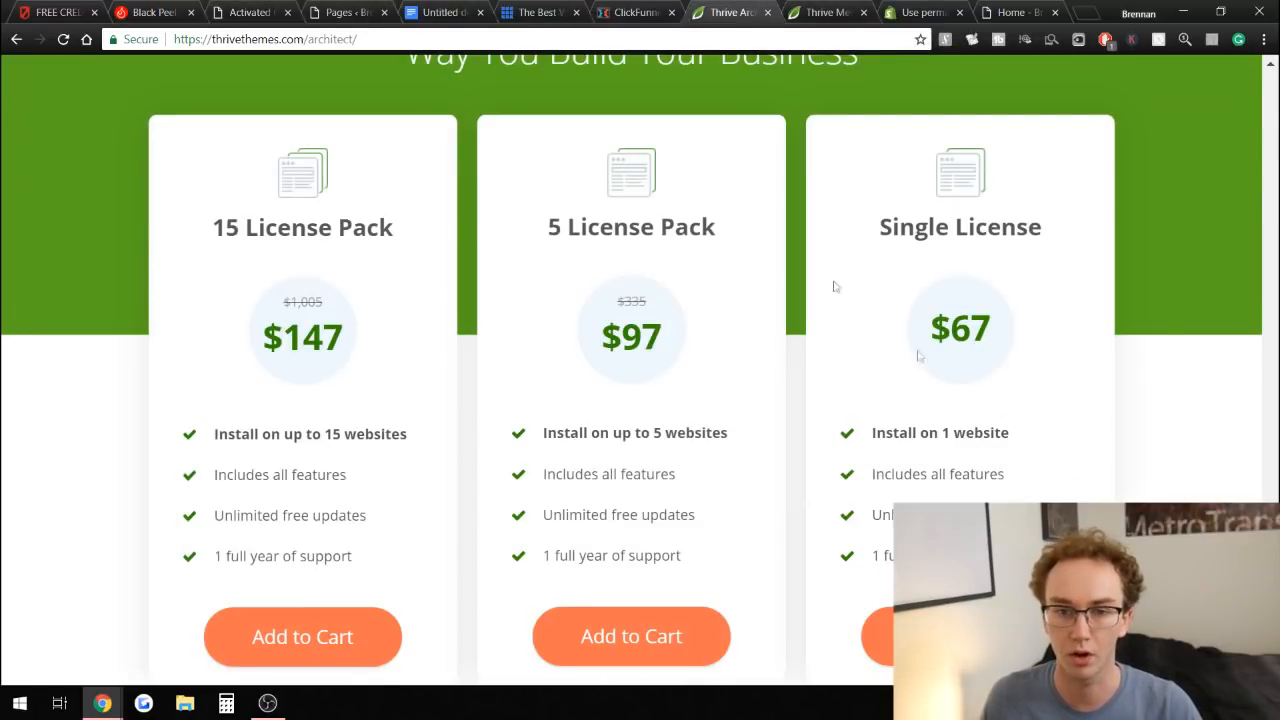
click(644, 8)
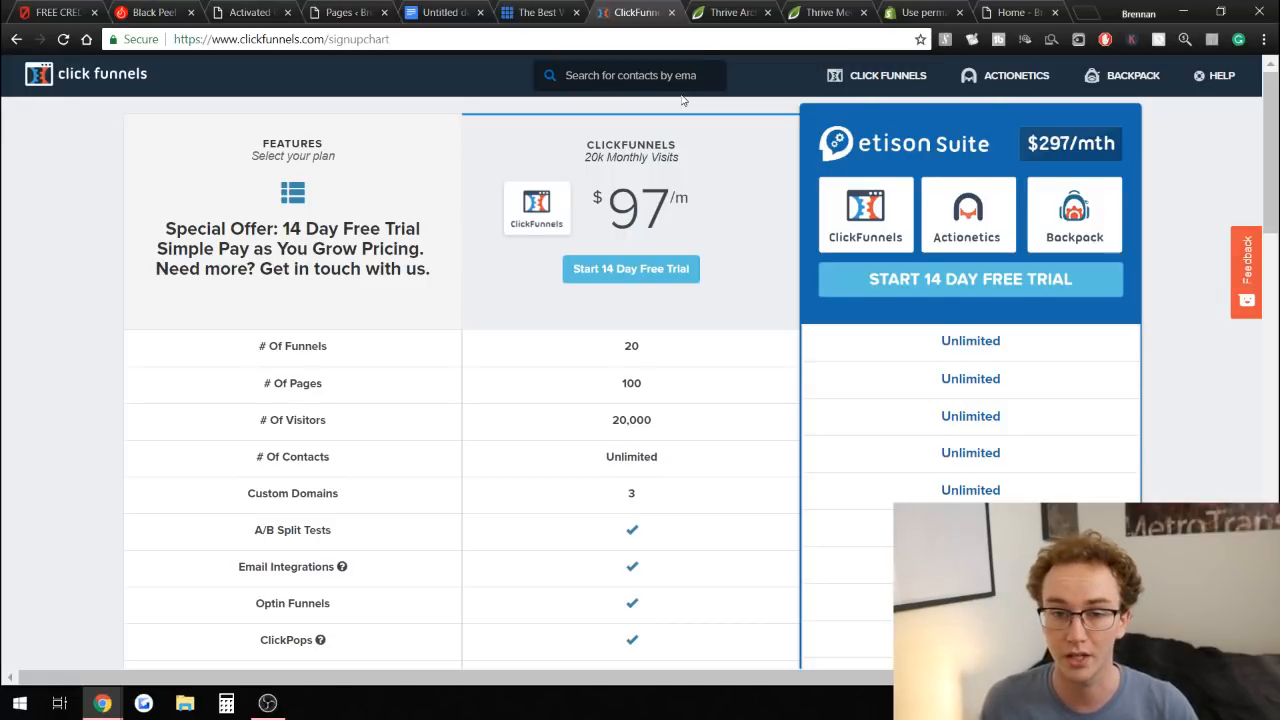
click(737, 10)
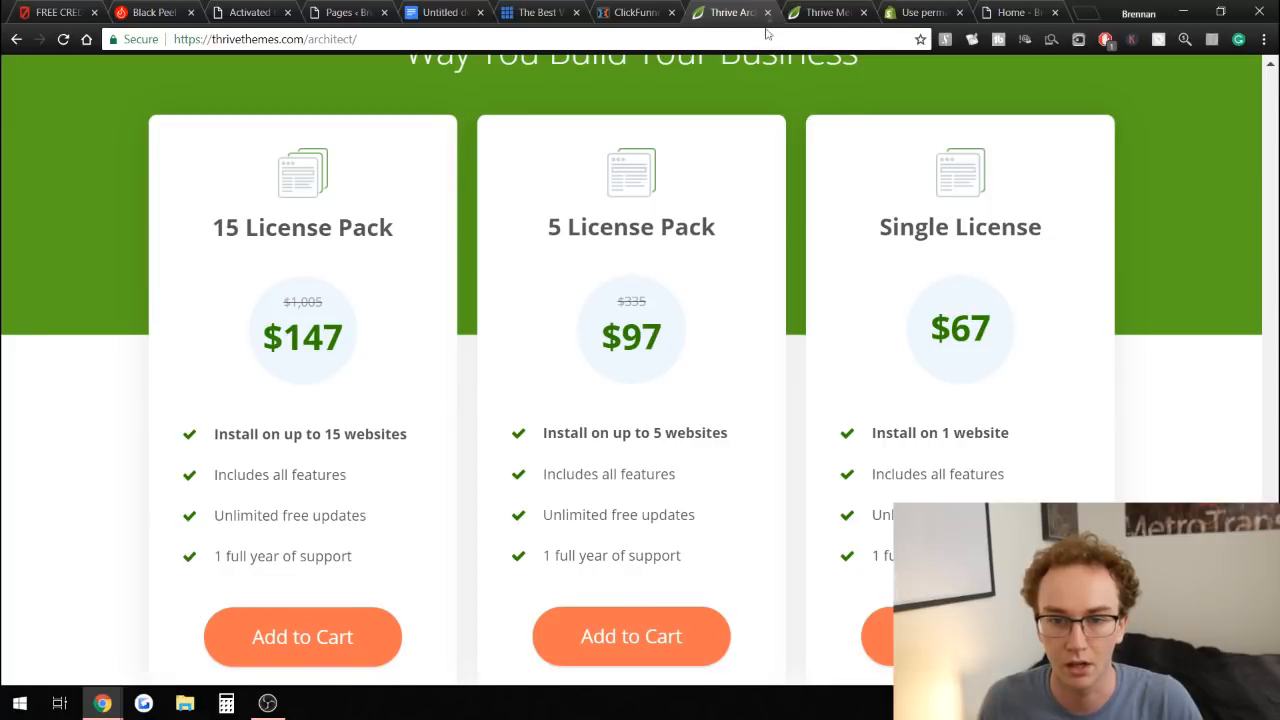
click(823, 12)
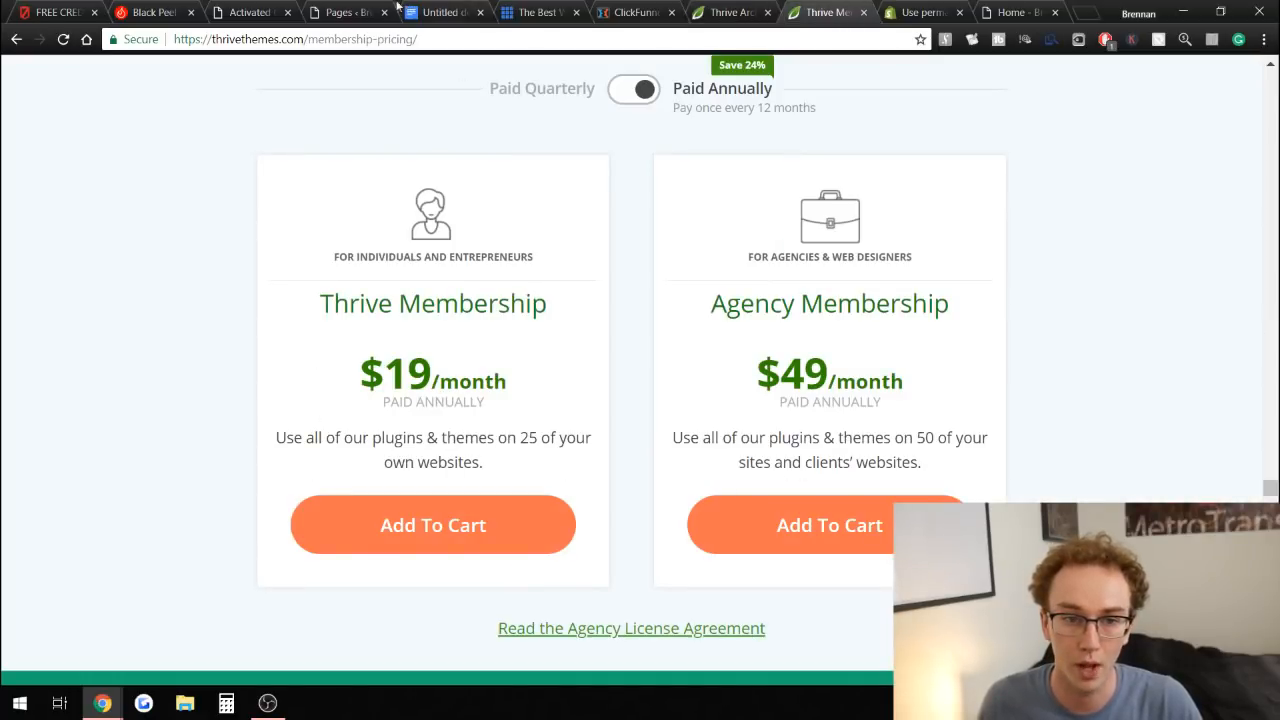
click(318, 8)
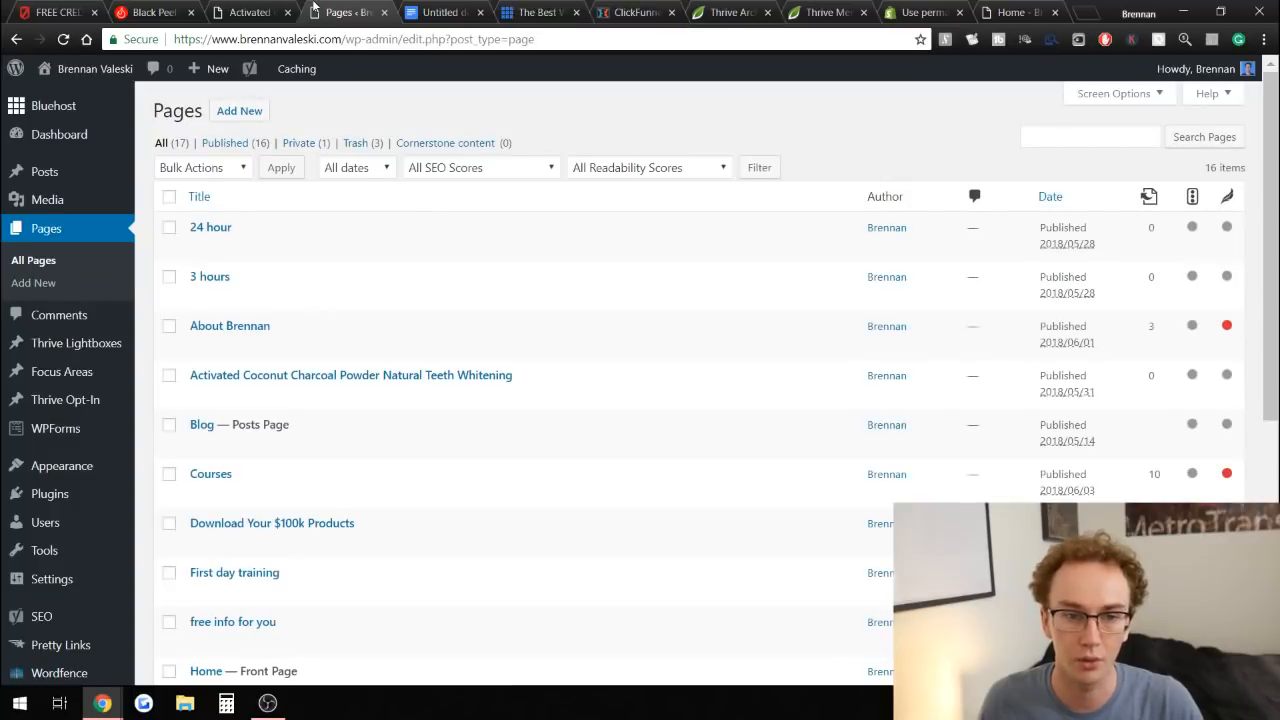
Show the Bluehost hosting page and return to the WordPress Pages list.
click(537, 9)
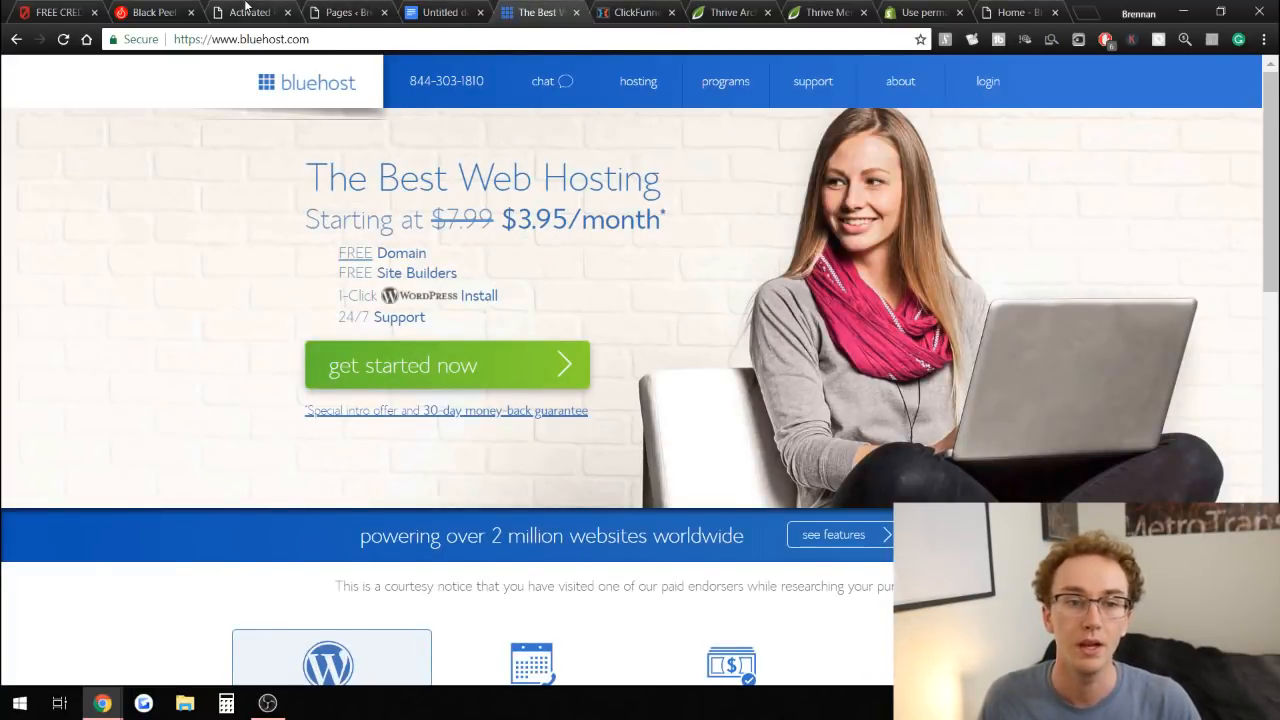
click(245, 8)
click(334, 9)
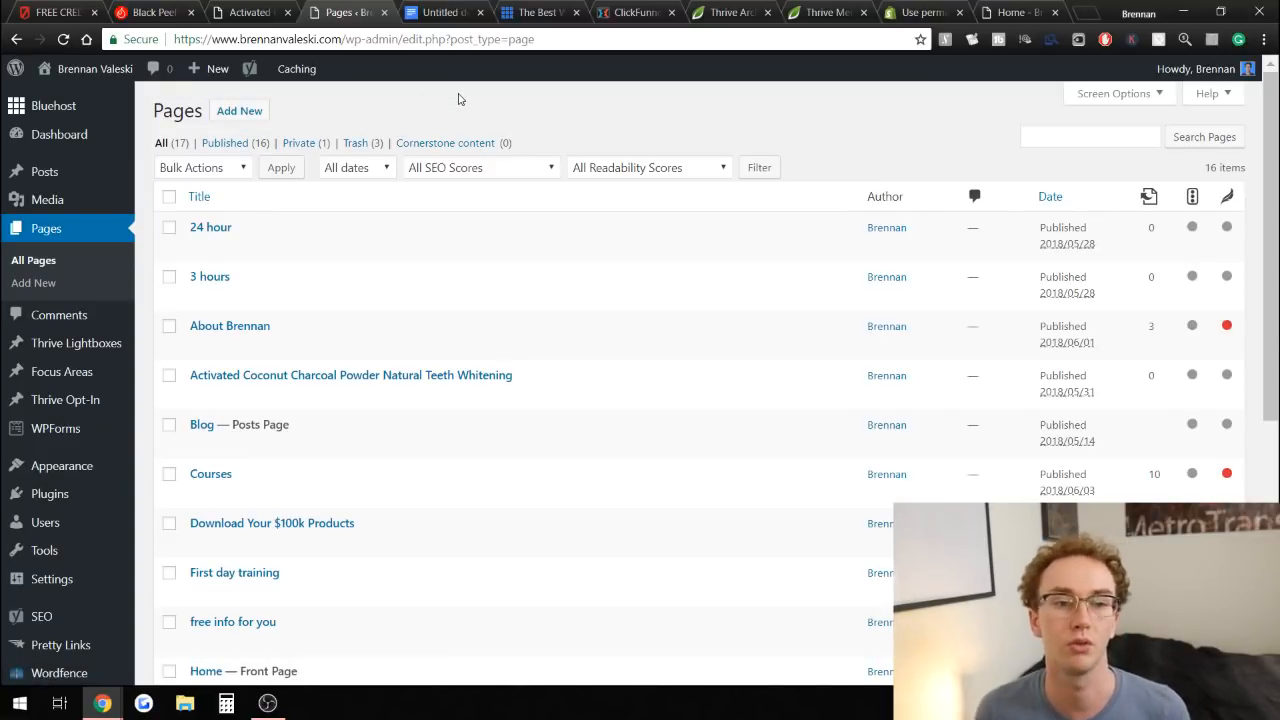
Add a new WordPress page titled "test page" and save it as a draft.
click(243, 114)
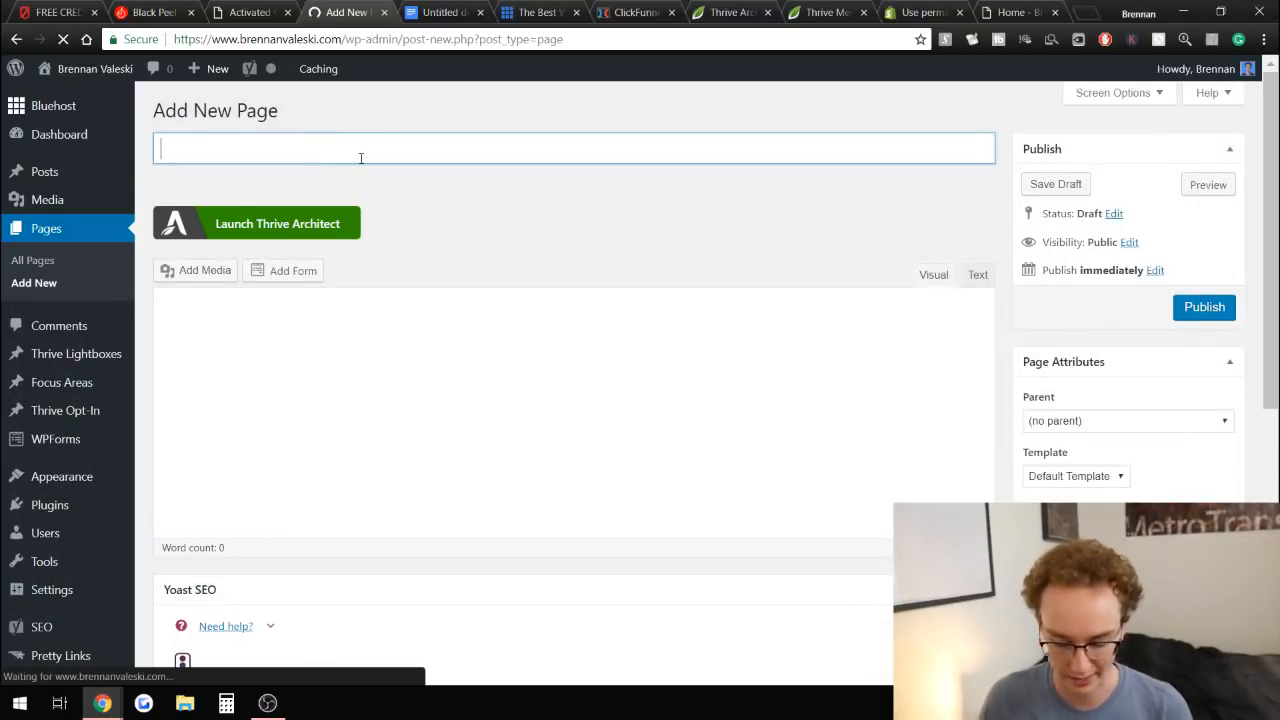
text(test page)
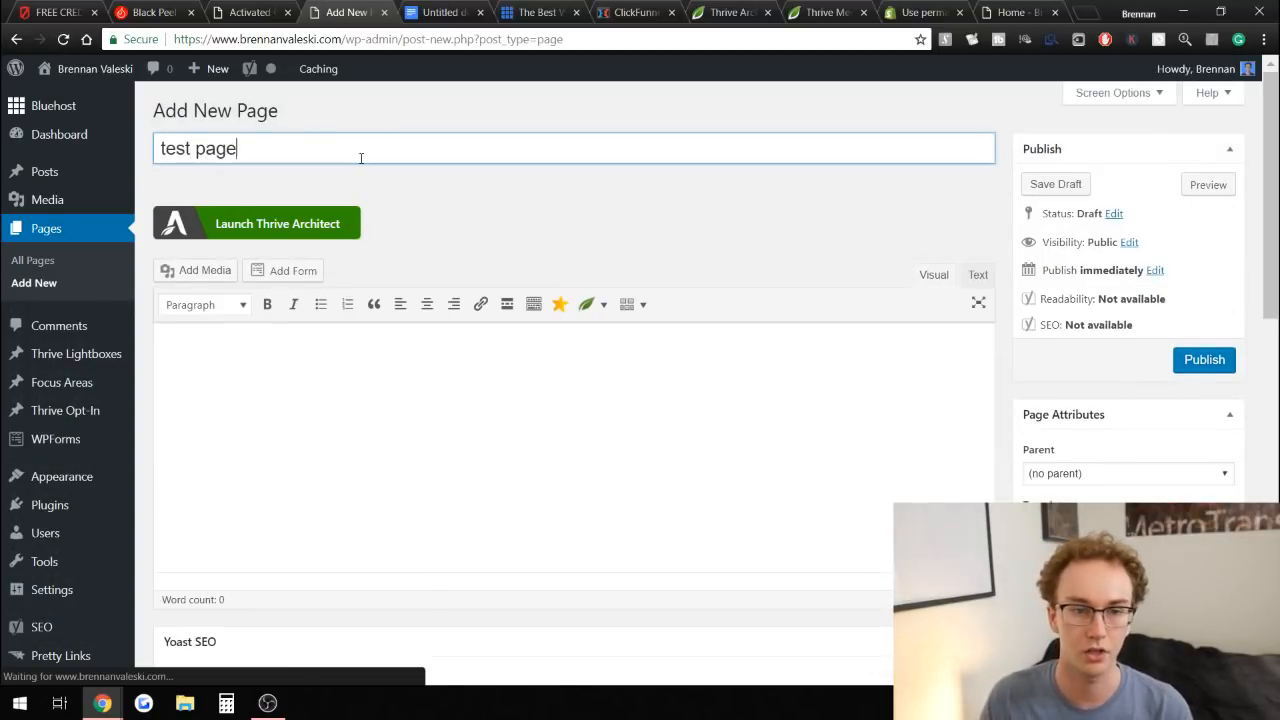
click(607, 234)
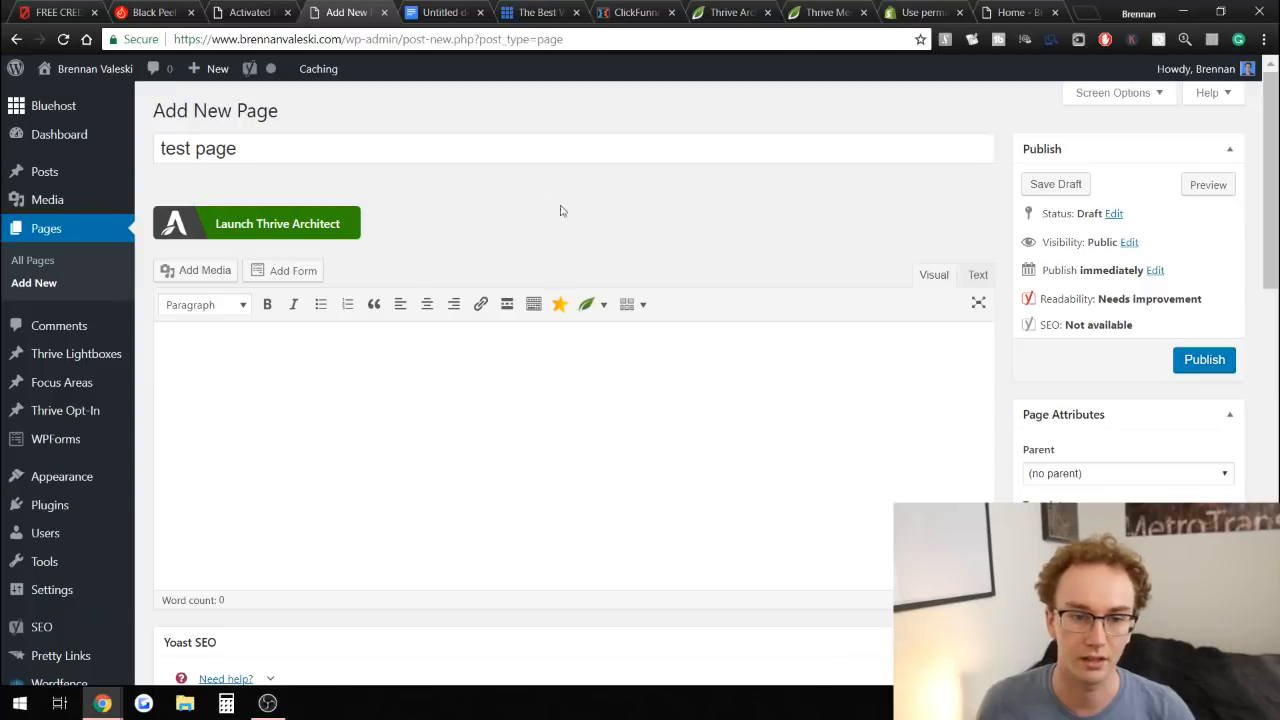
click(1058, 185)
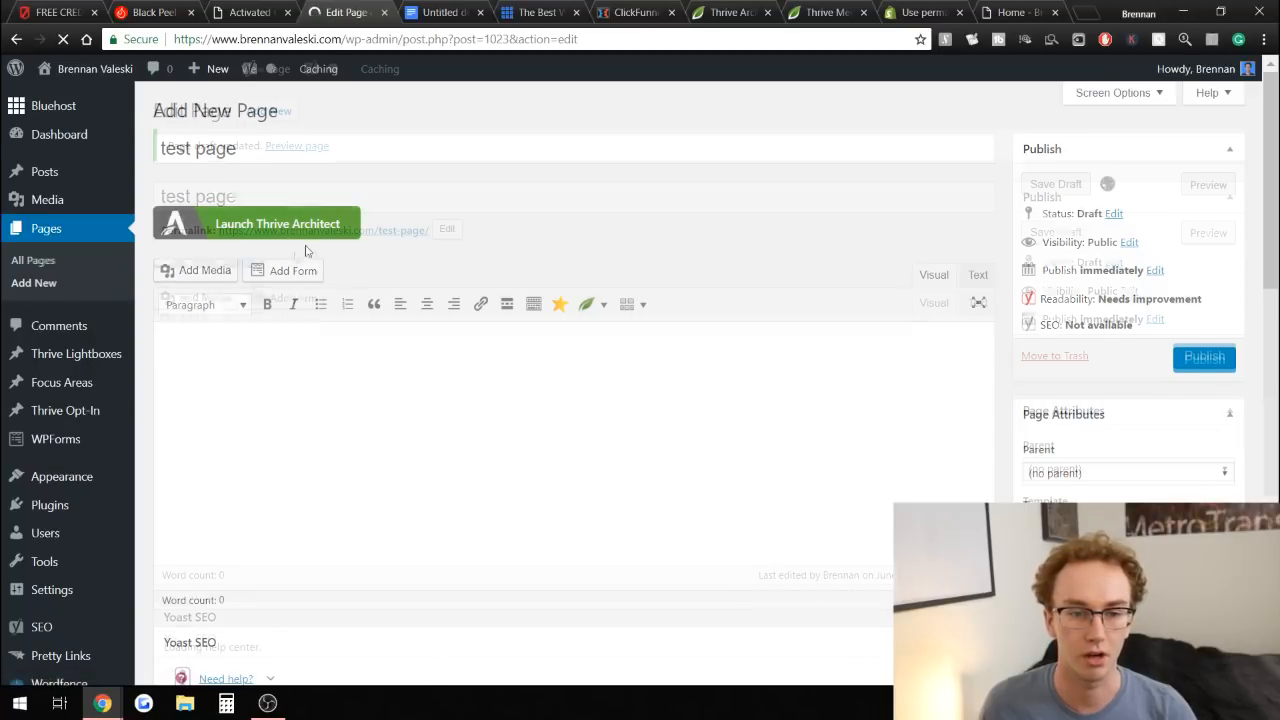
Launch Thrive Architect to edit the test page.
scroll(401, 271, down, 1)
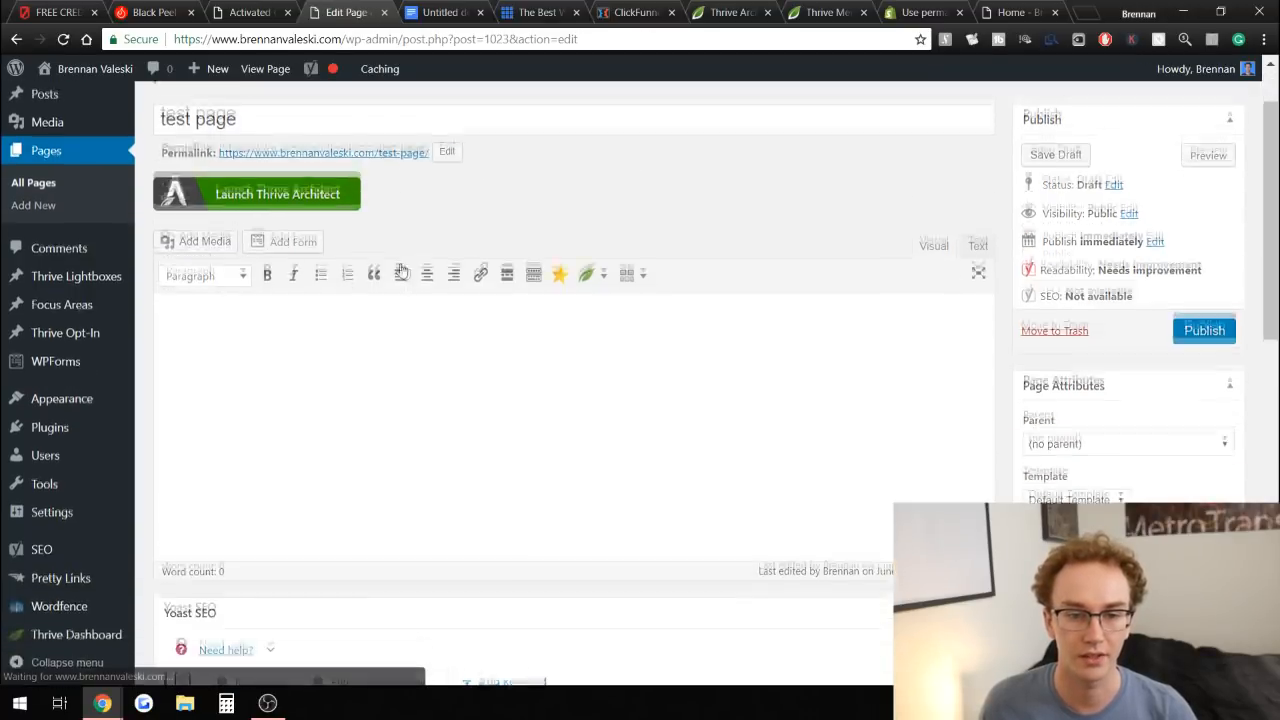
click(345, 272)
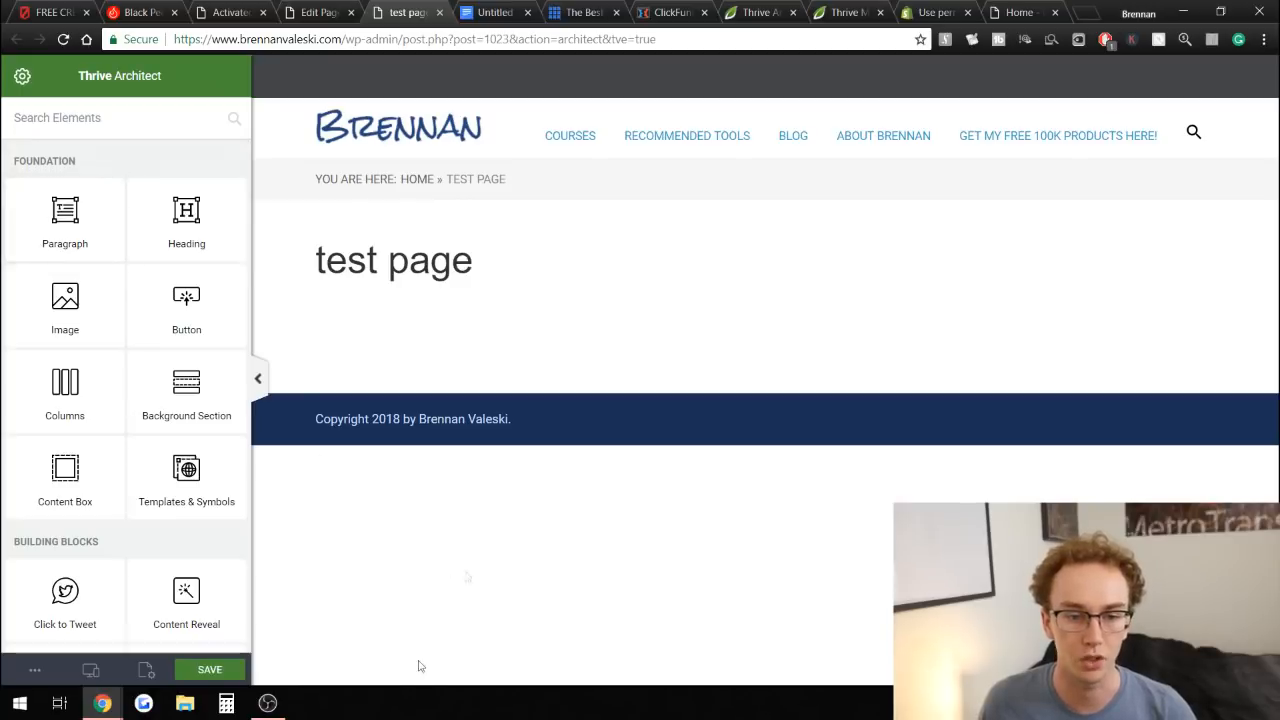
click(228, 12)
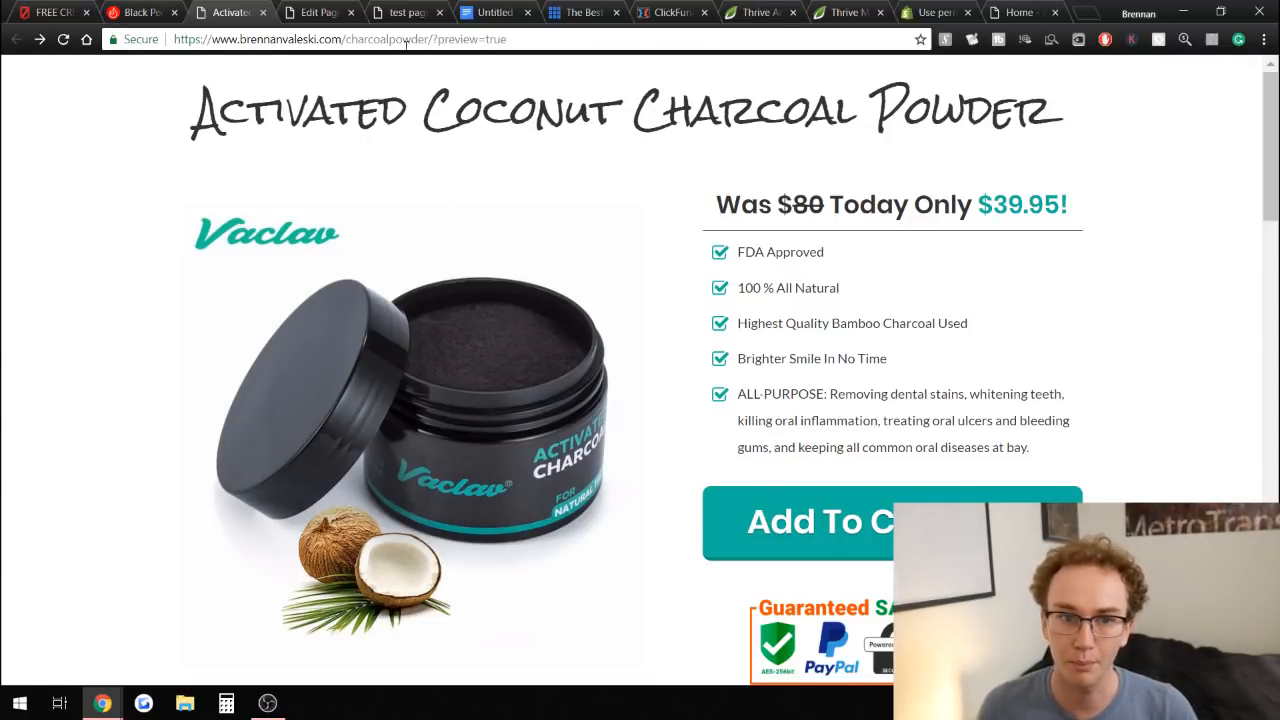
click(338, 8)
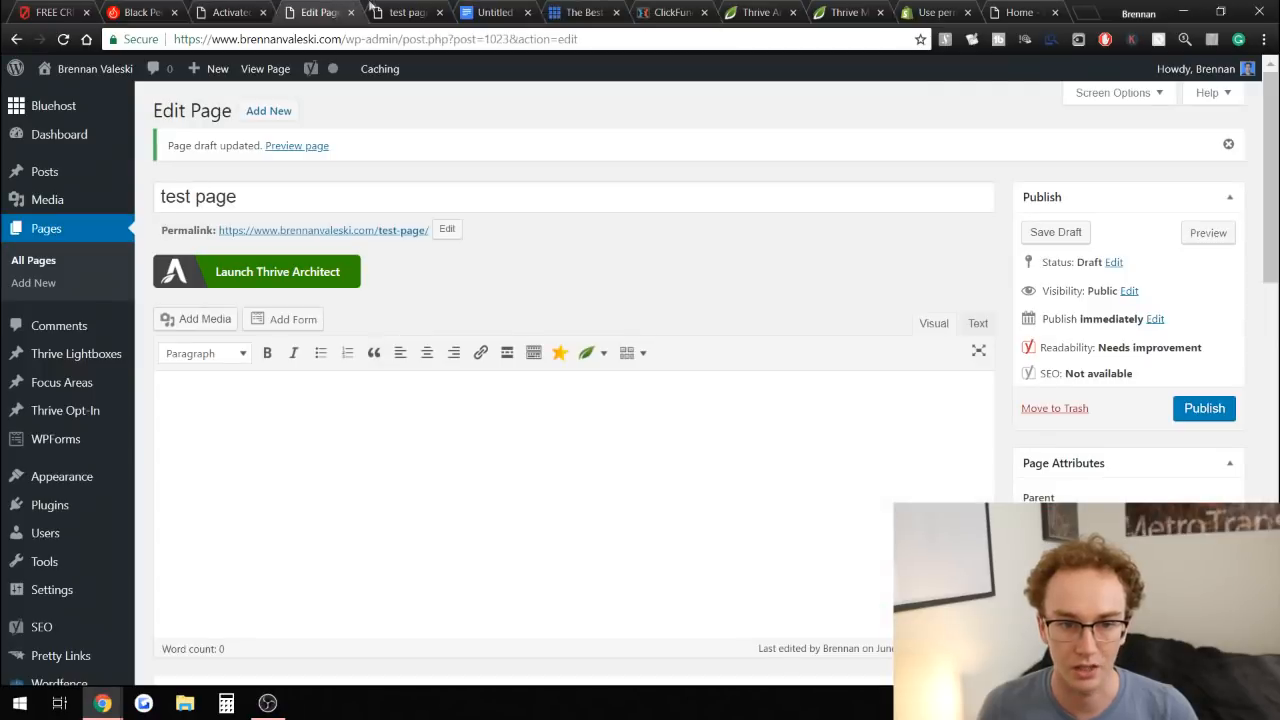
click(378, 8)
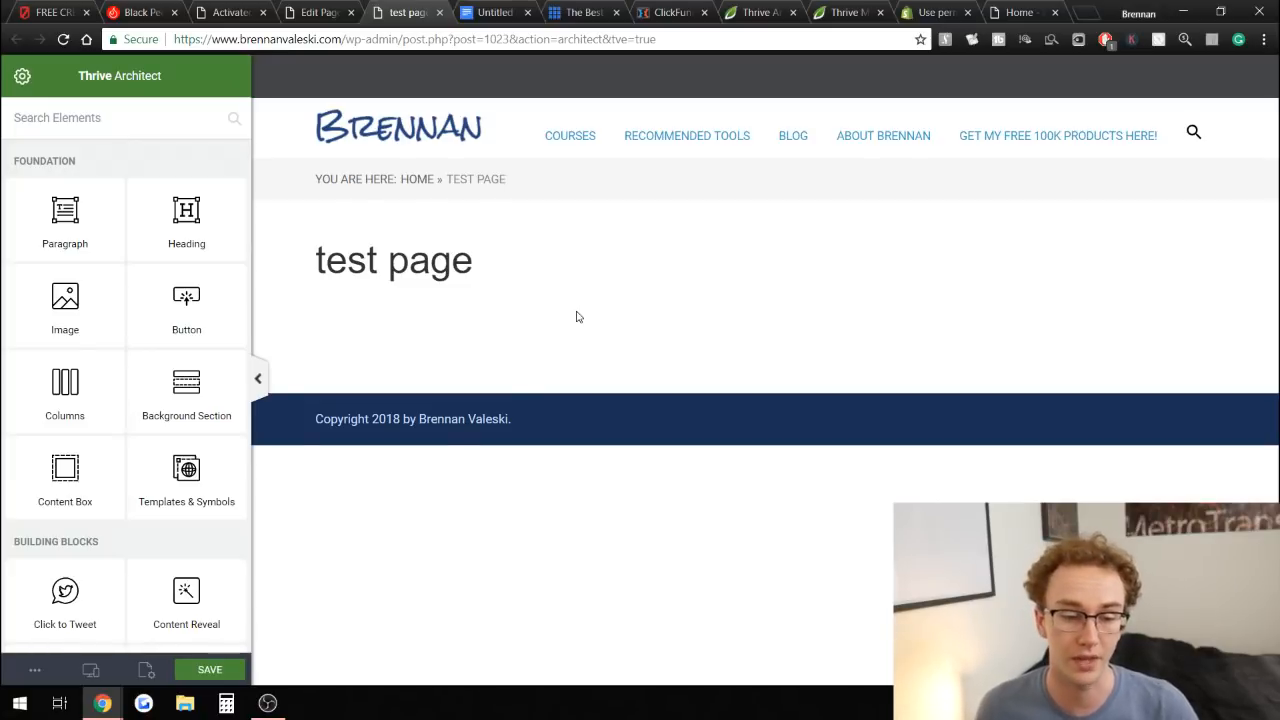
Open the landing page template chooser from Page Setup and browse the default templates.
click(146, 671)
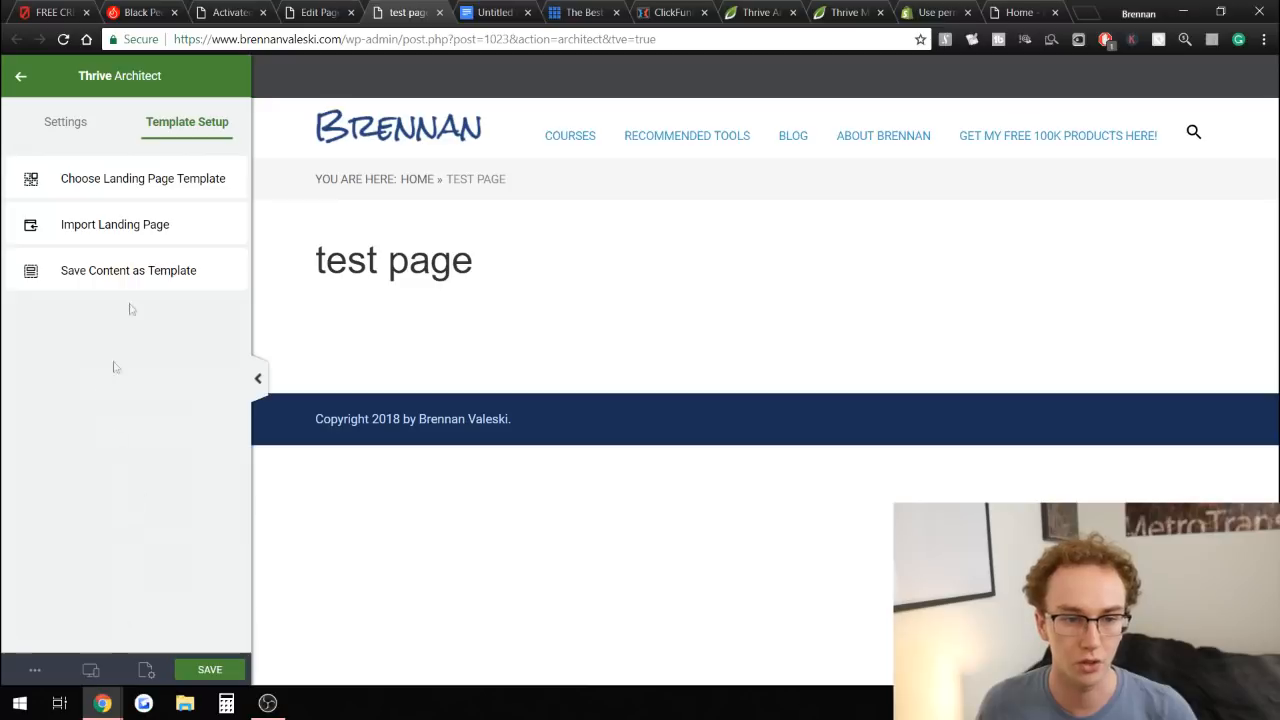
click(102, 180)
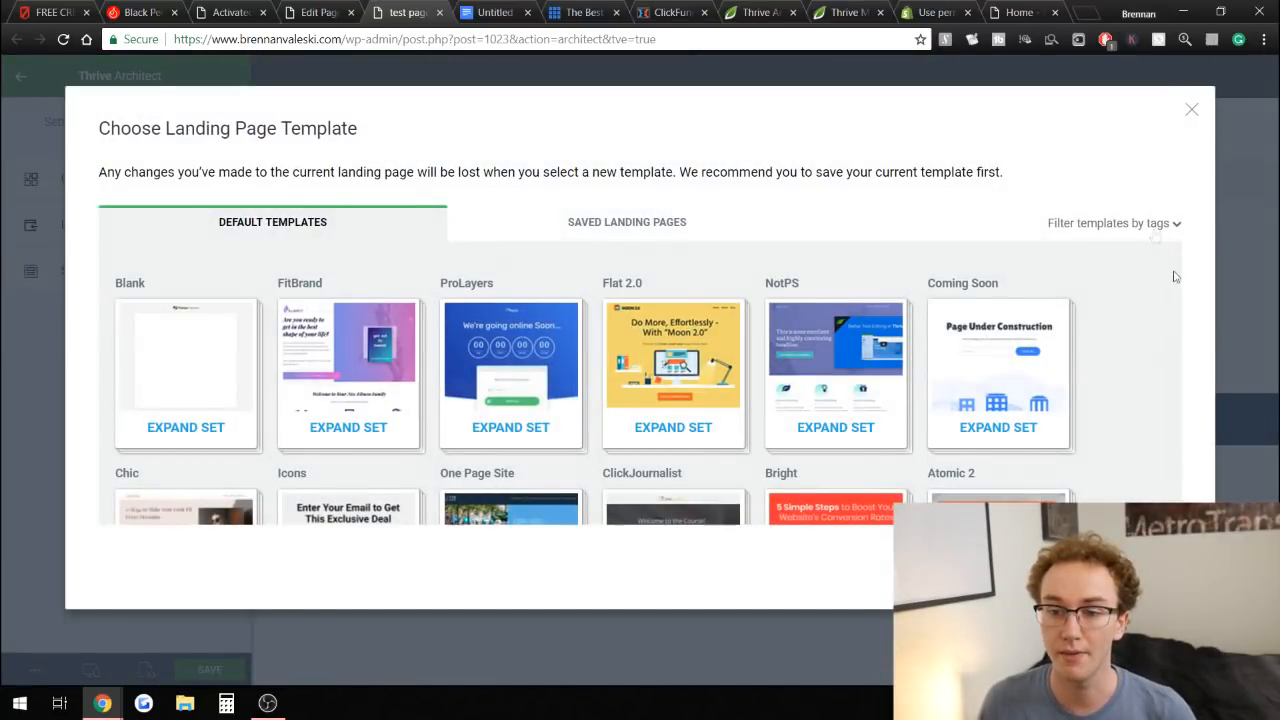
scroll(1178, 280, down, 1)
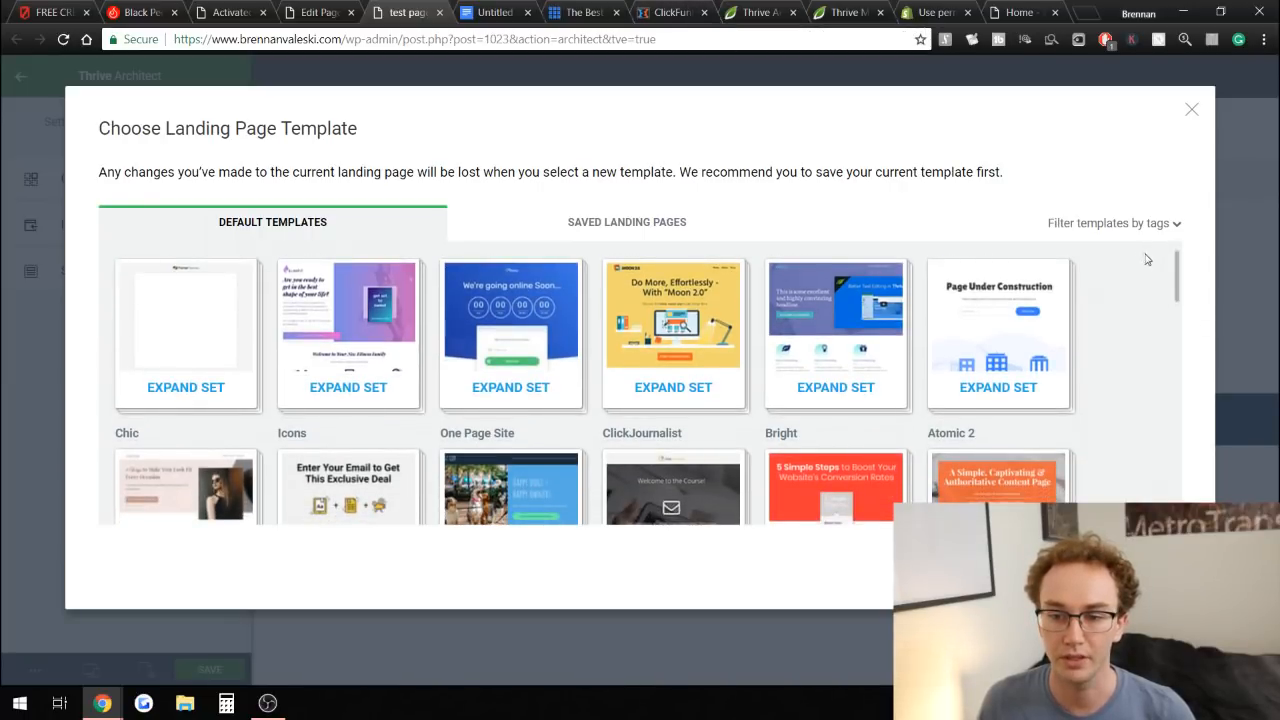
drag(1178, 280, 1168, 495)
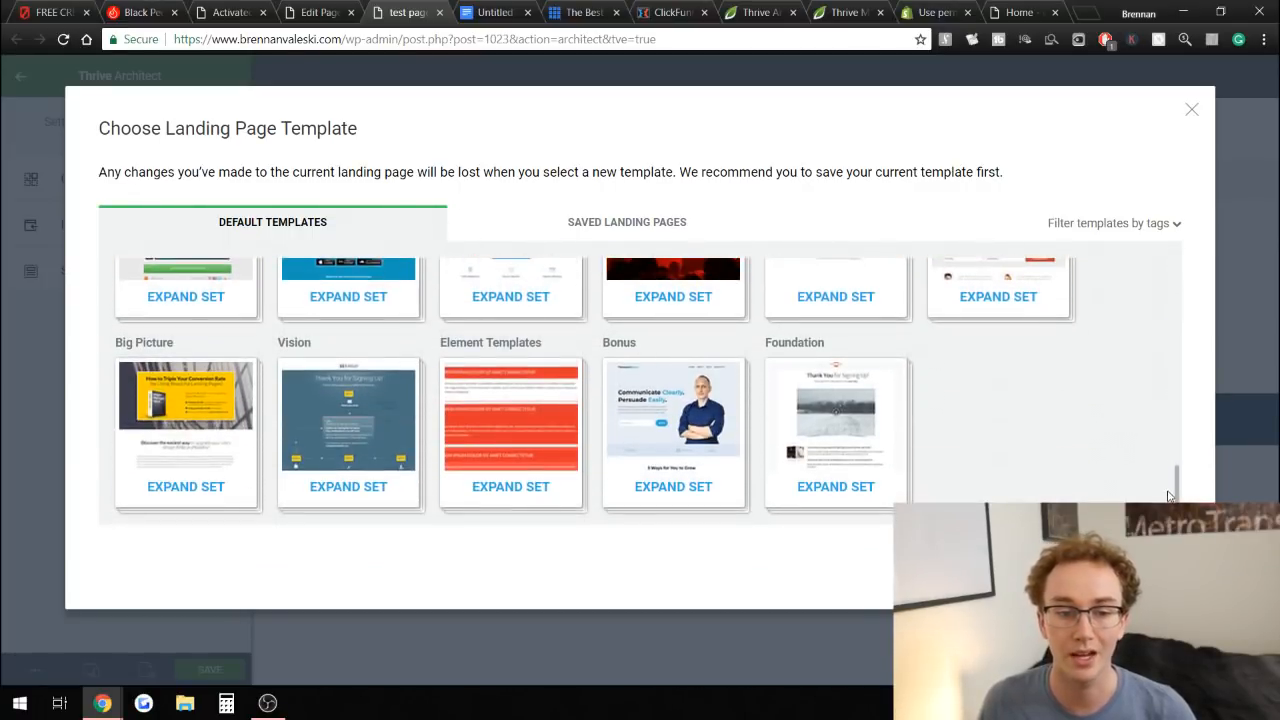
scroll(1037, 422, up, 3)
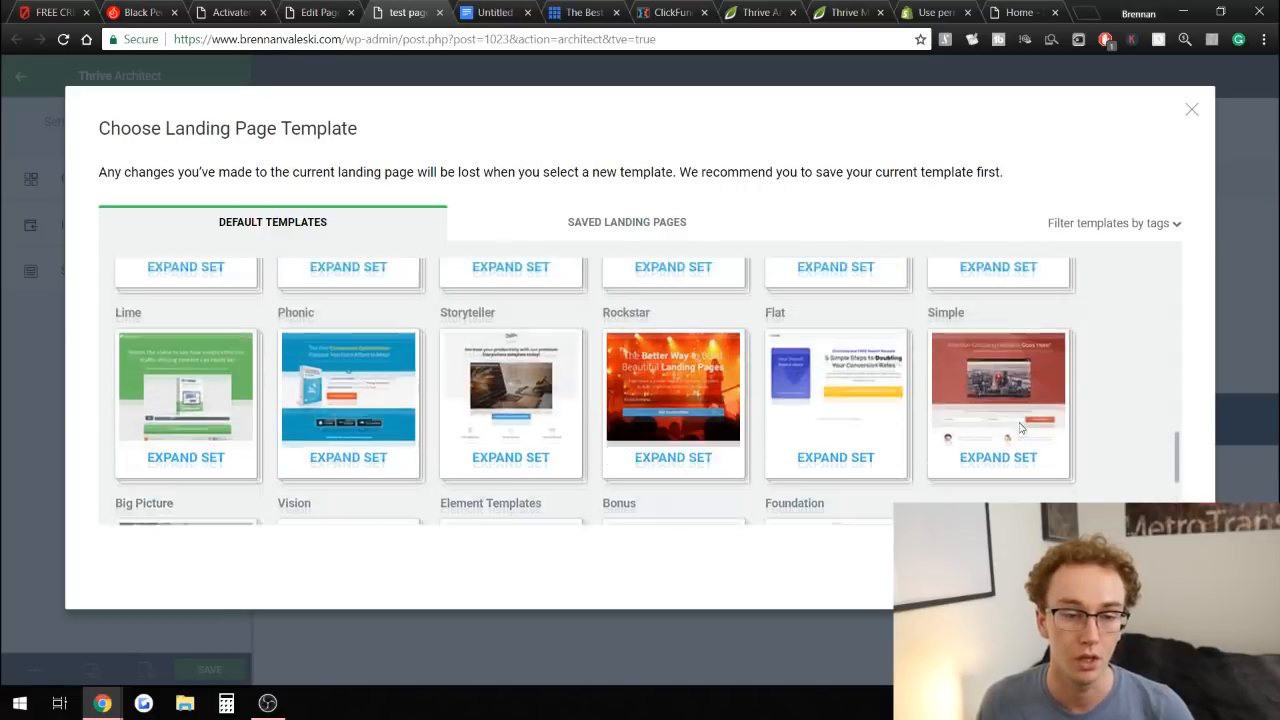
scroll(405, 482, up, 1)
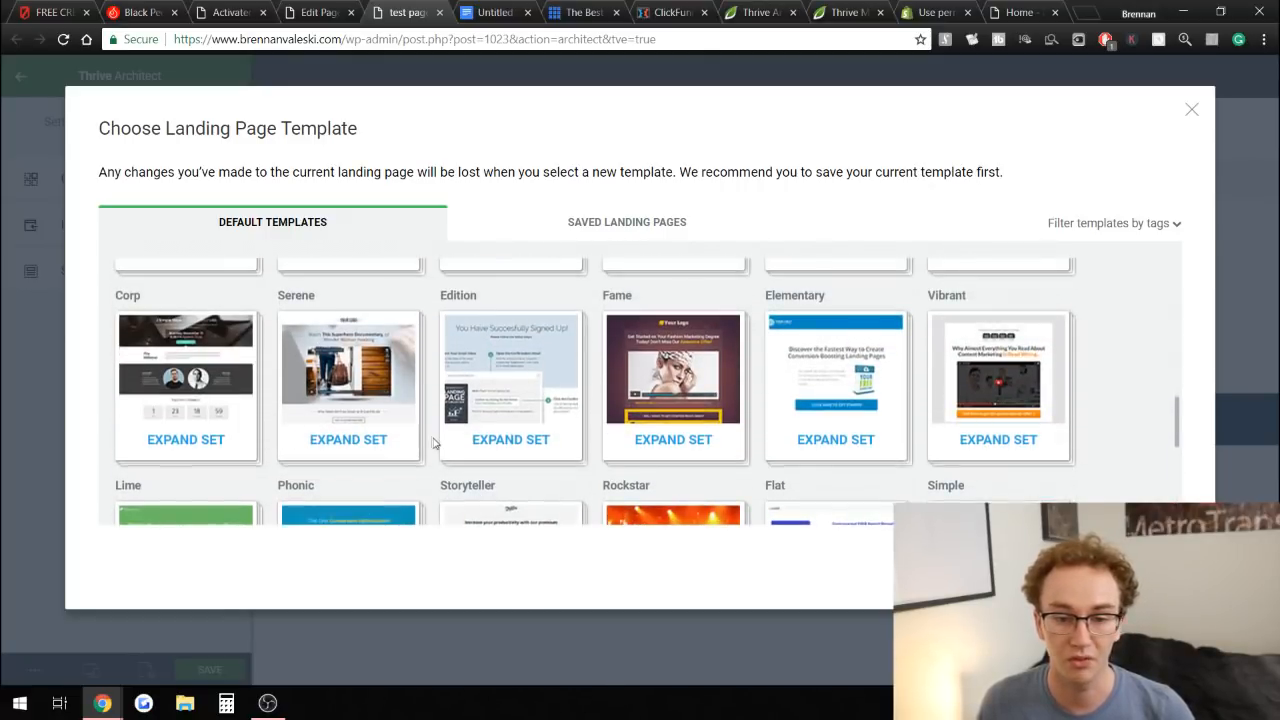
scroll(432, 445, up, 1)
scroll(432, 445, up, 2)
scroll(432, 443, up, 3)
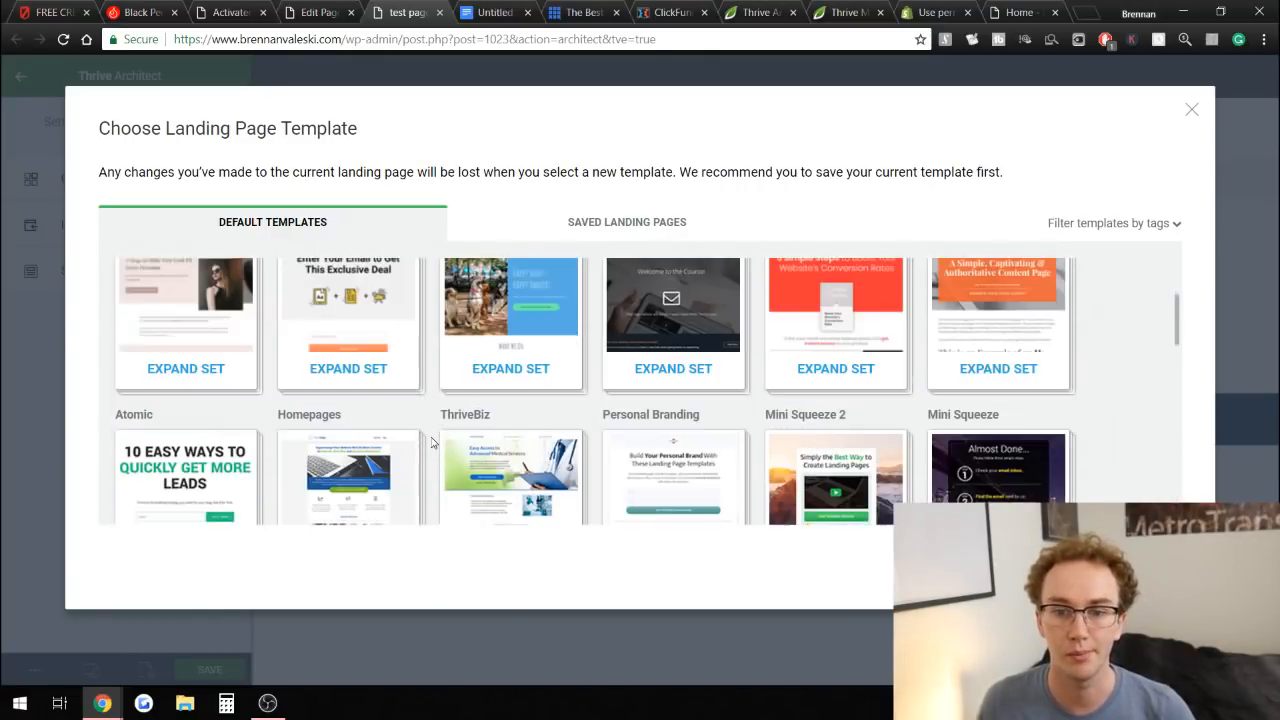
scroll(432, 443, up, 2)
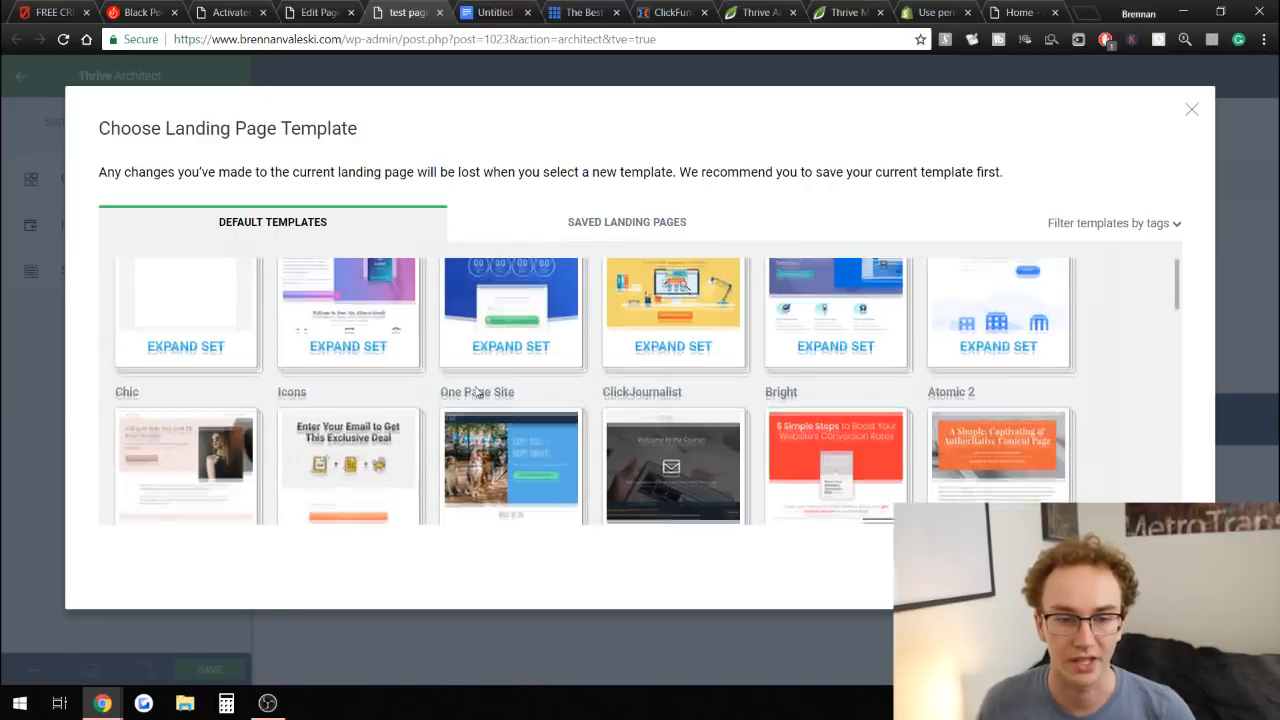
scroll(432, 389, down, 1)
scroll(438, 386, up, 1)
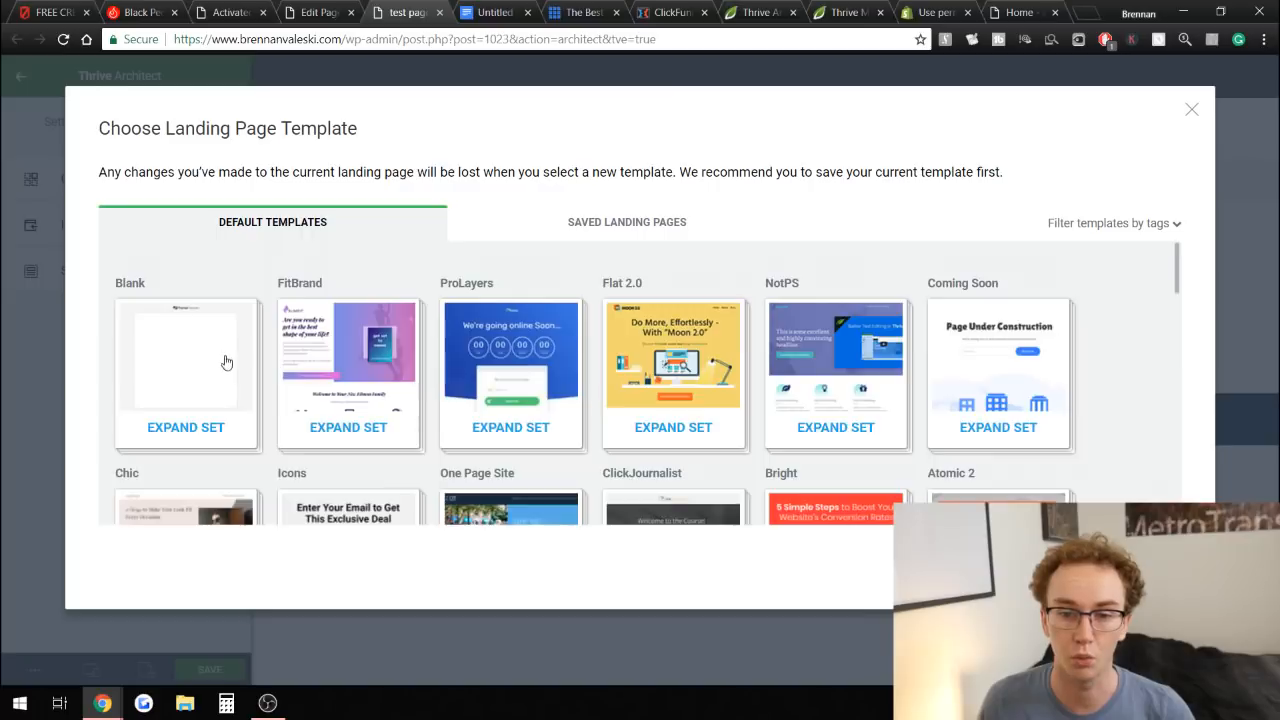
scroll(432, 366, down, 2)
Browse the default landing page template sets, expanding the Bright and Flat 2.0 sets to preview their pages.
click(784, 360)
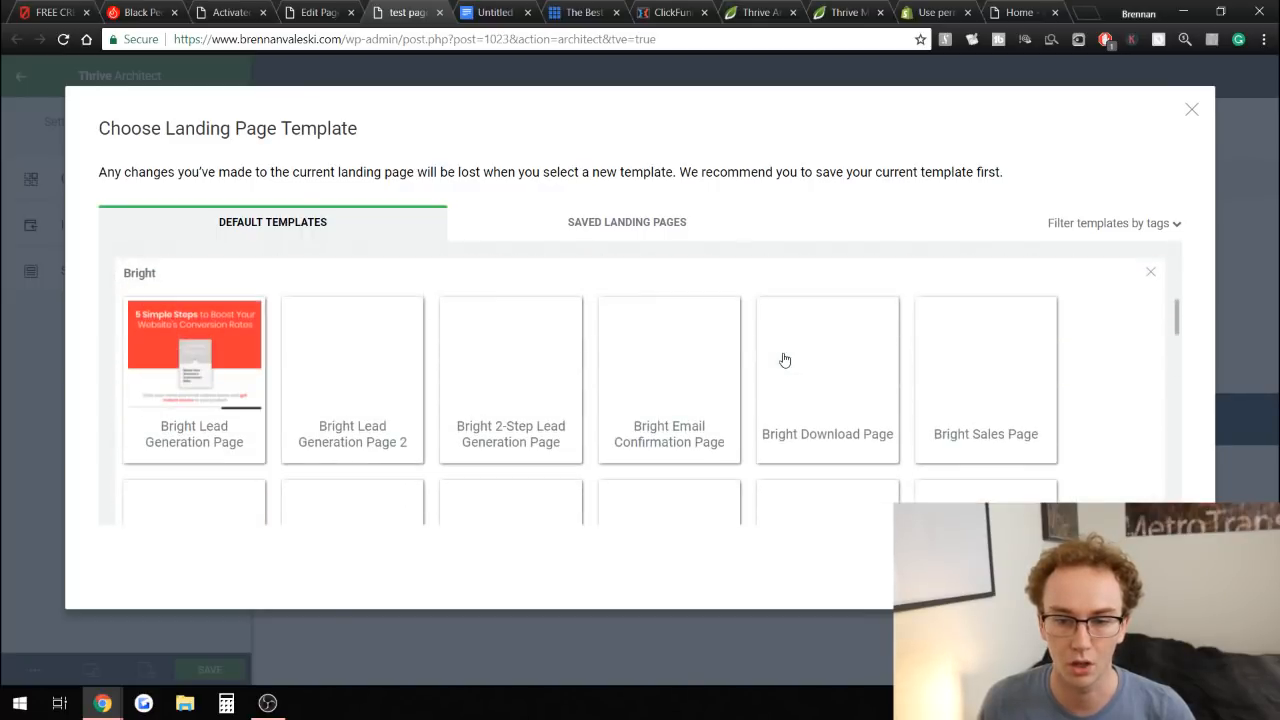
scroll(629, 381, down, 3)
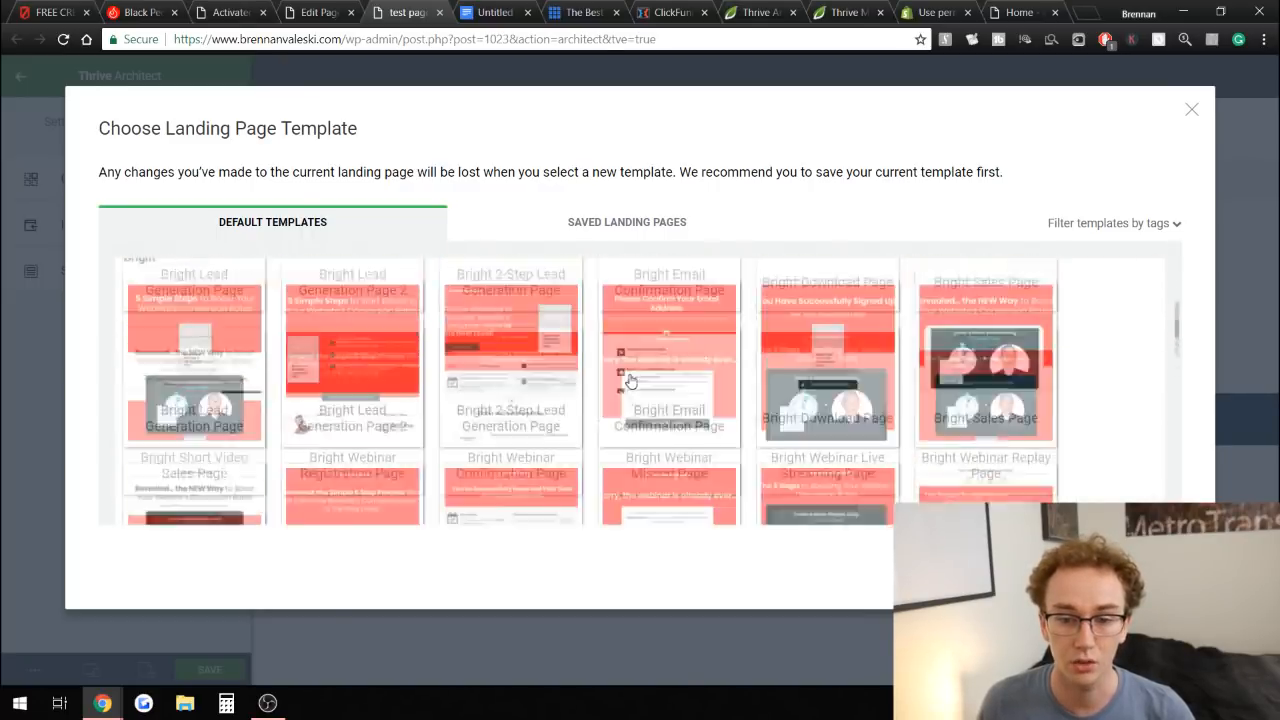
scroll(631, 382, up, 7)
click(632, 381)
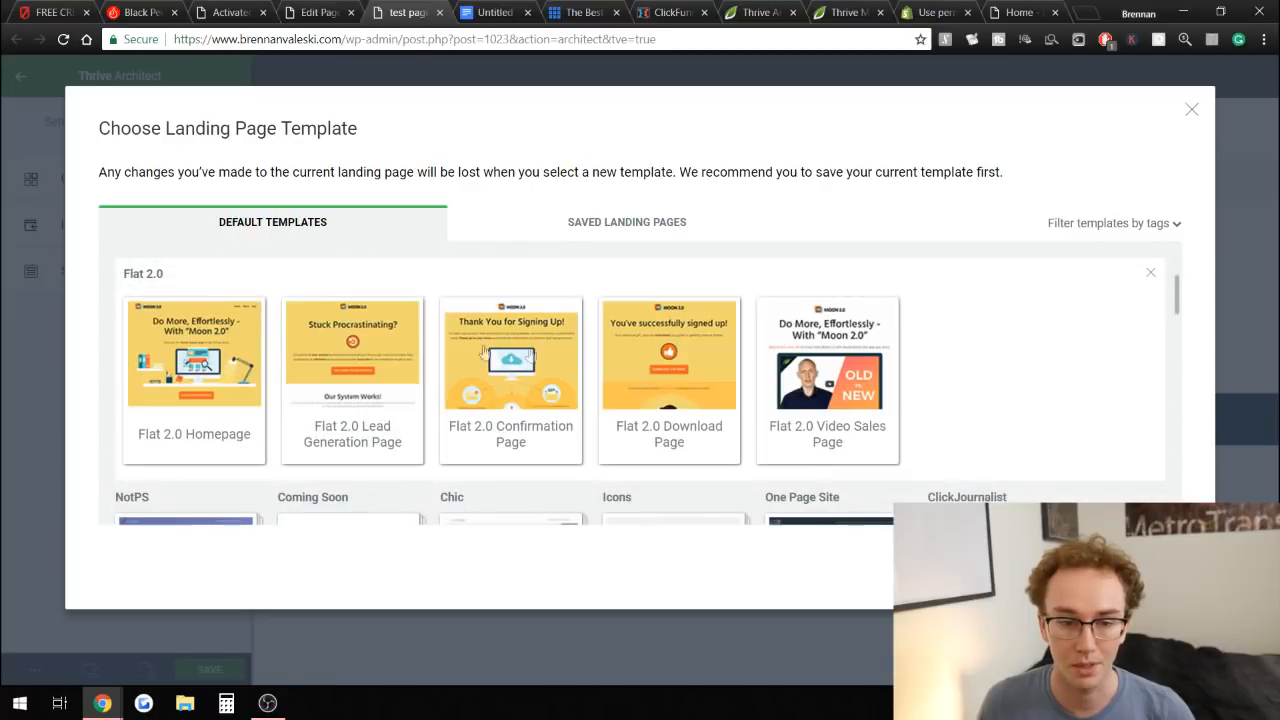
scroll(829, 366, down, 3)
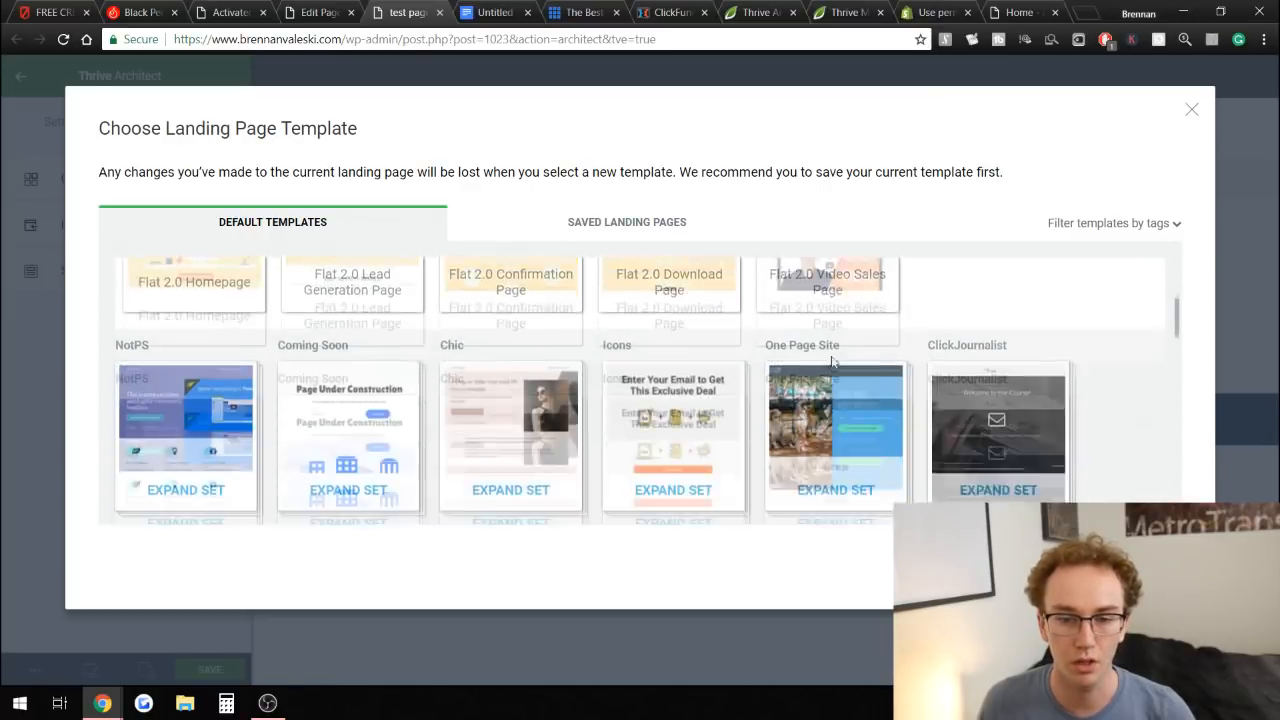
scroll(705, 327, down, 5)
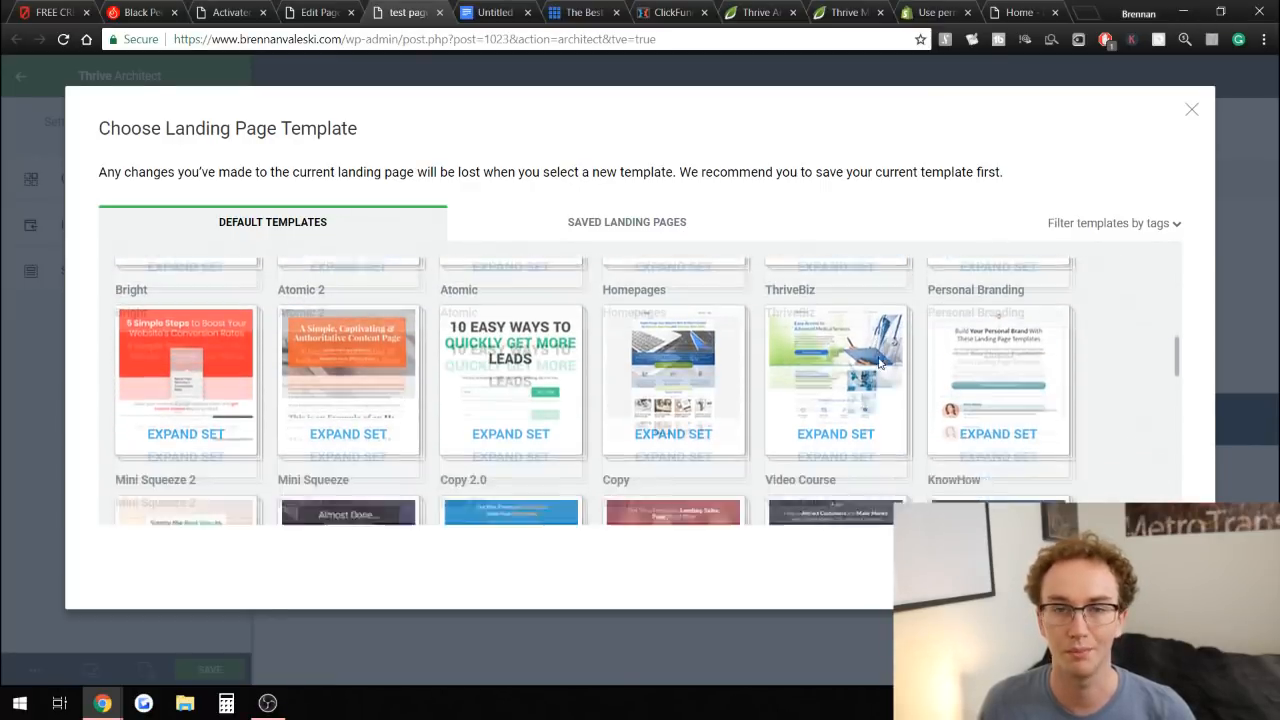
scroll(800, 372, down, 3)
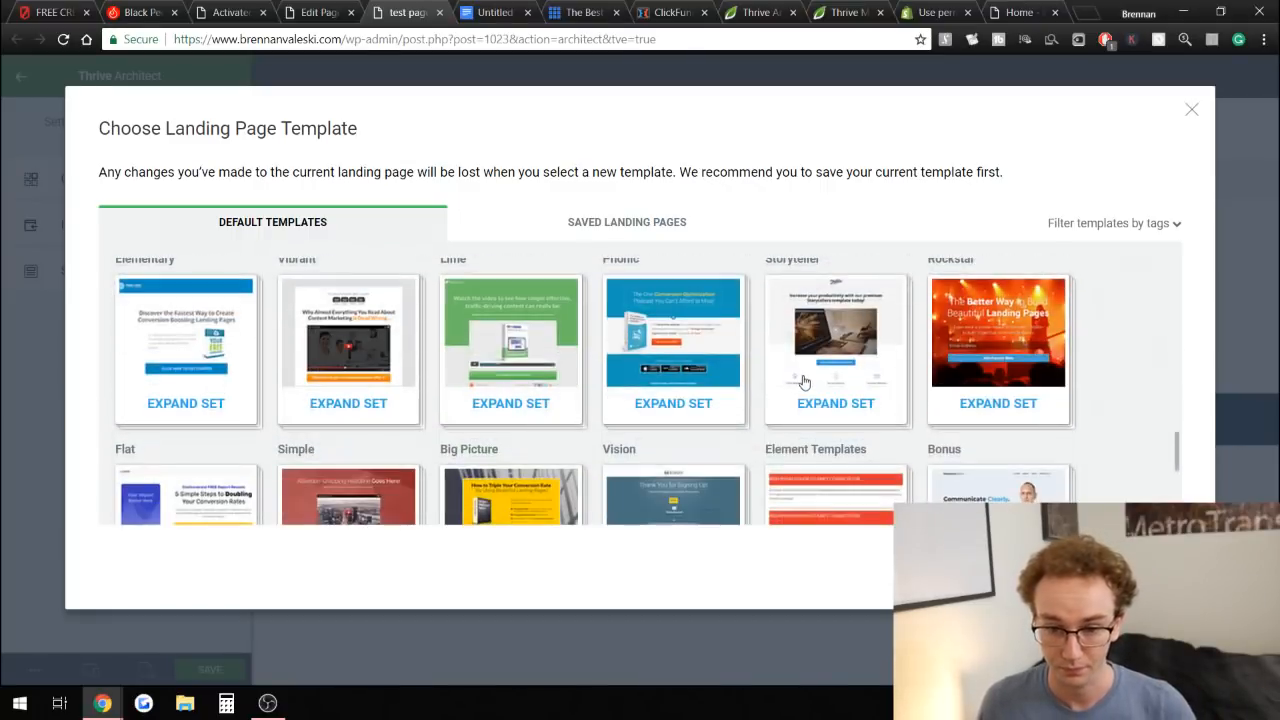
click(812, 385)
scroll(800, 432, up, 15)
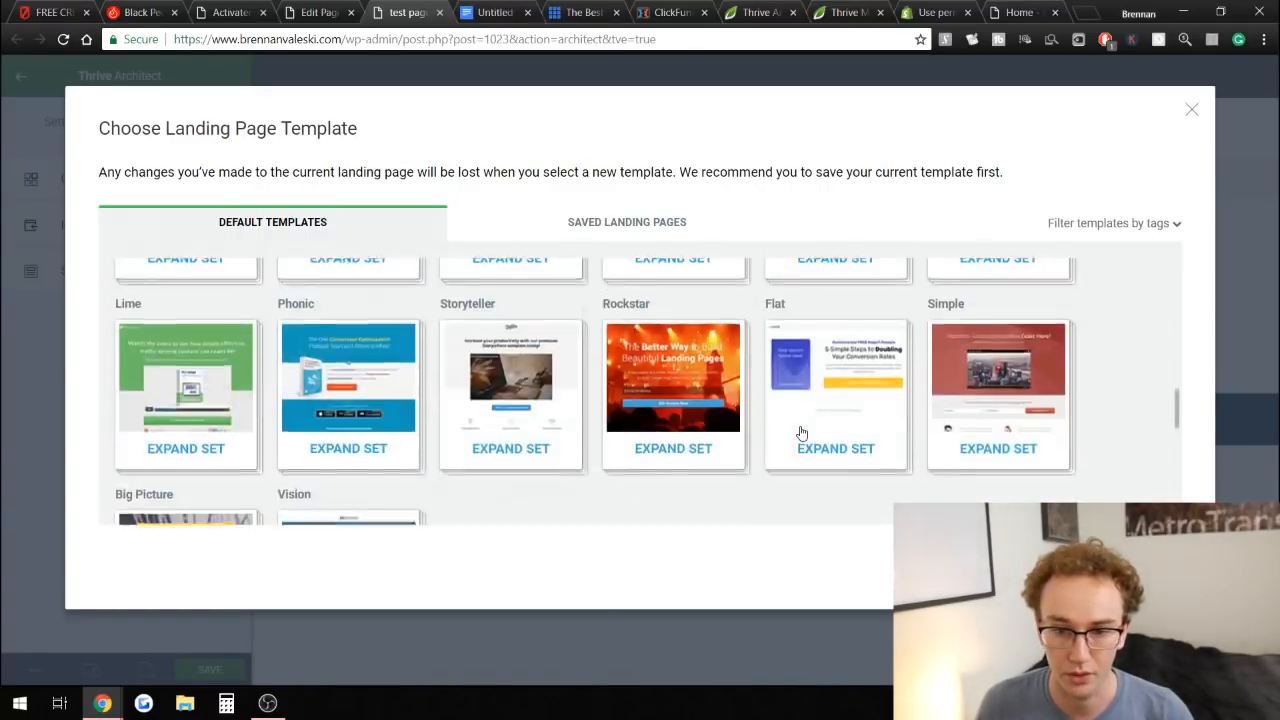
scroll(831, 470, down, 2)
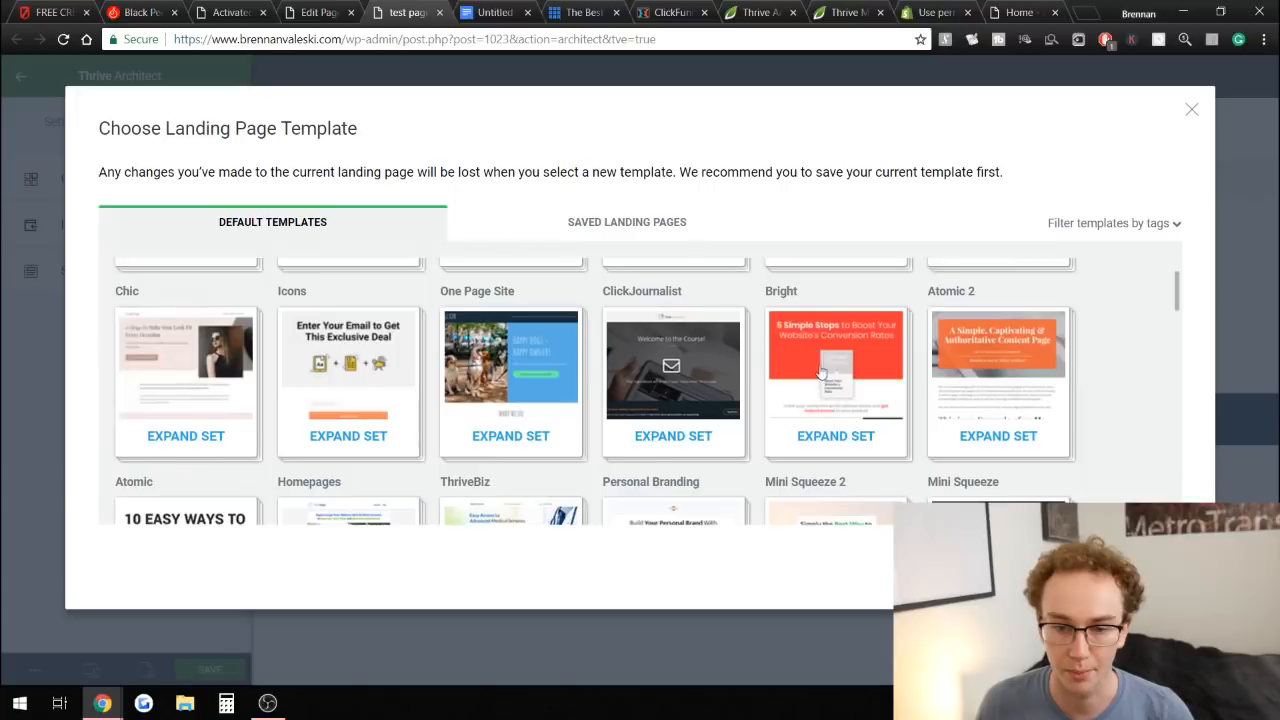
click(809, 437)
scroll(385, 335, down, 1)
scroll(385, 335, up, 1)
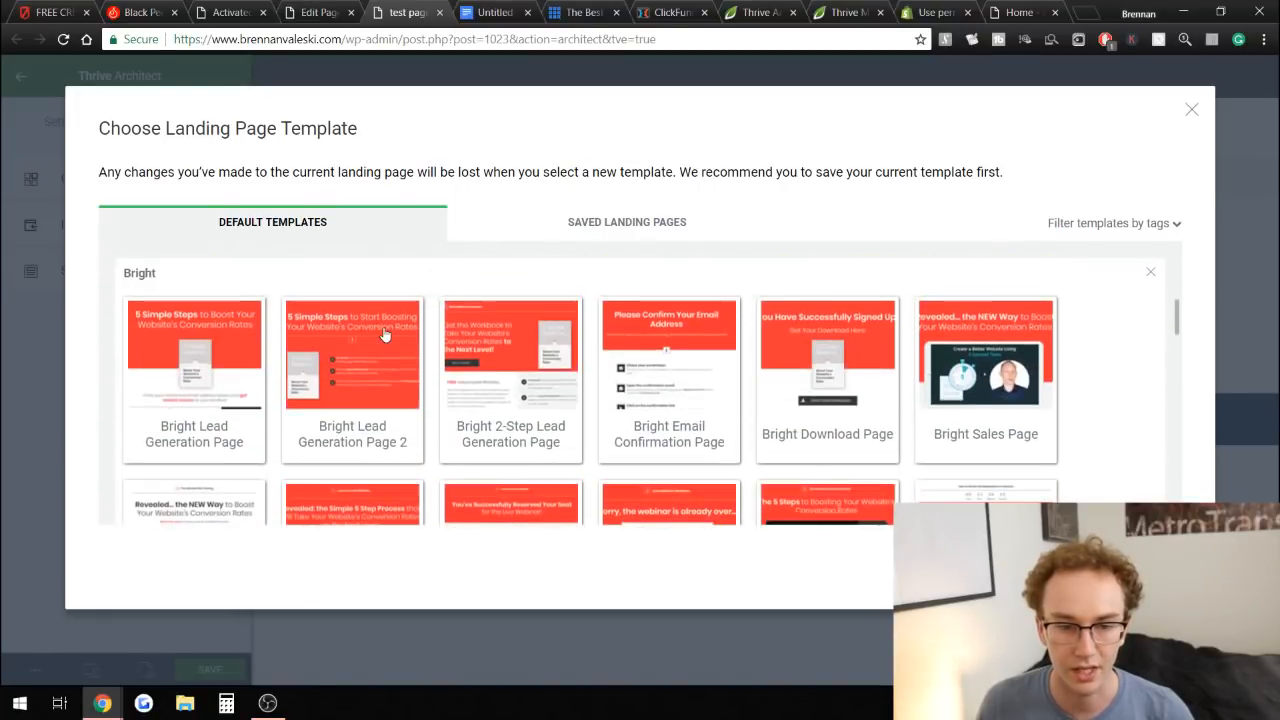
Apply the Bright Webinar Live Streaming Page template to the test page.
click(215, 354)
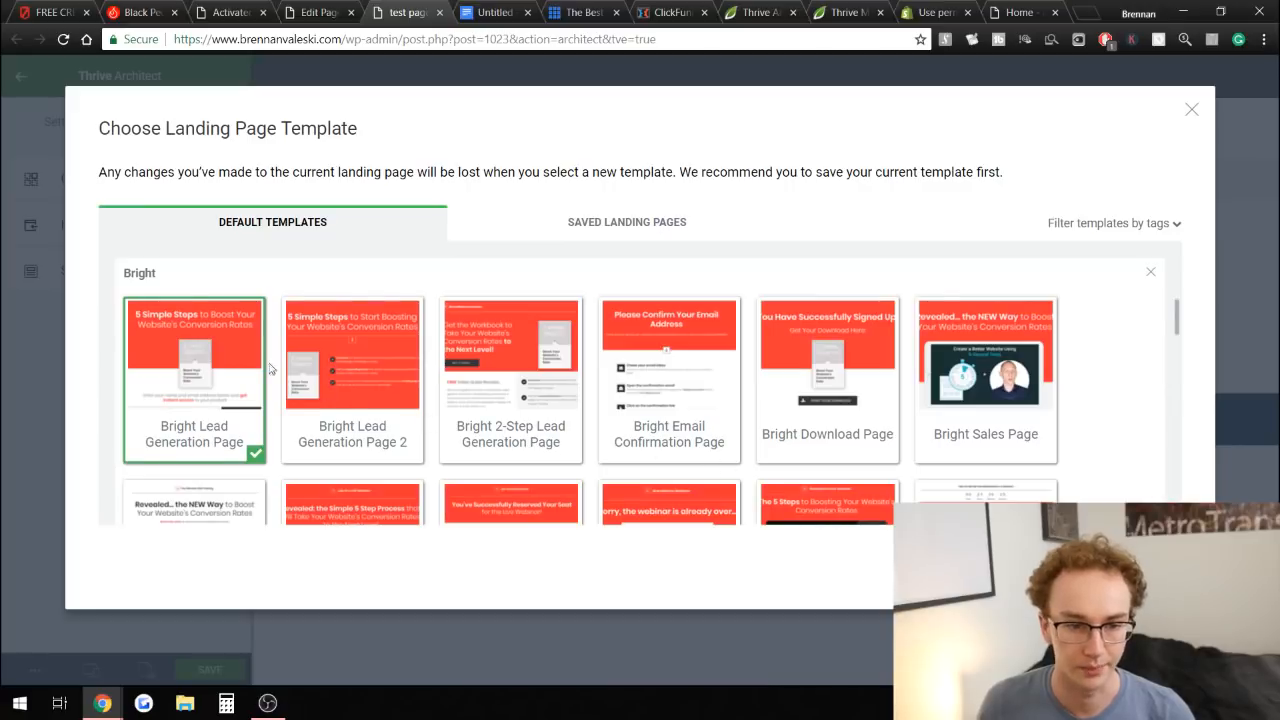
scroll(213, 381, down, 2)
click(210, 390)
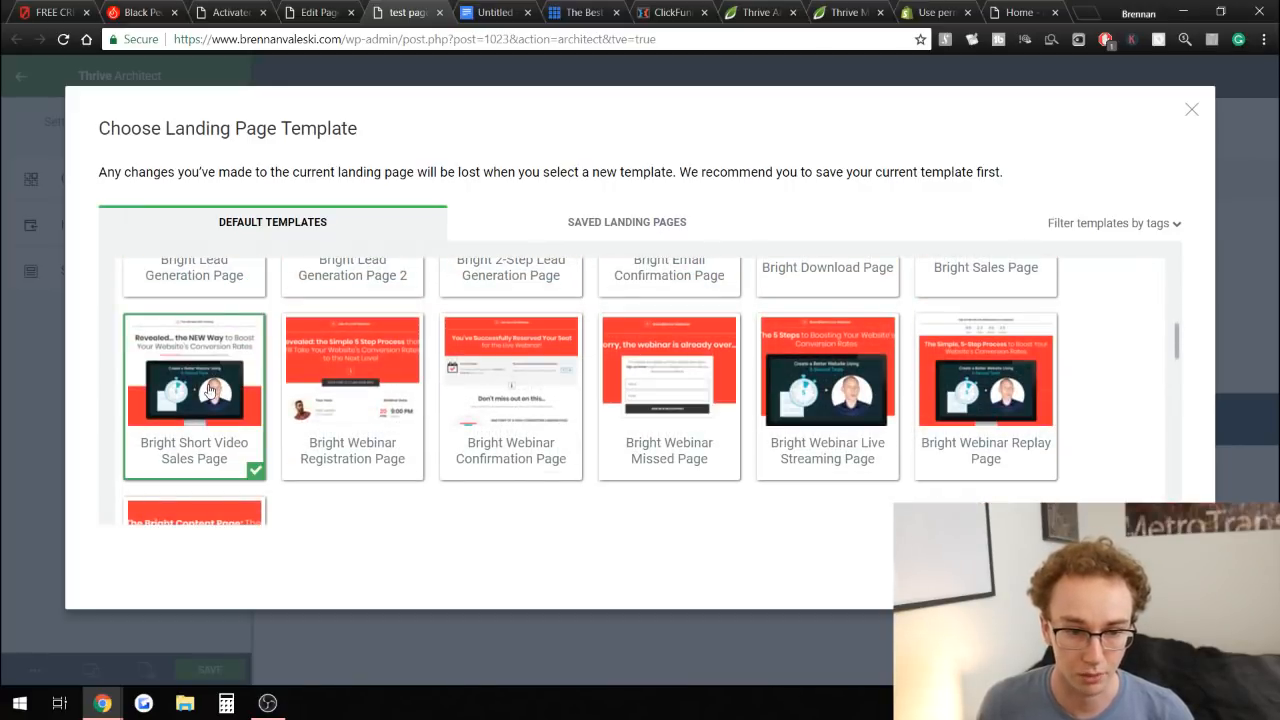
click(937, 355)
scroll(997, 366, down, 1)
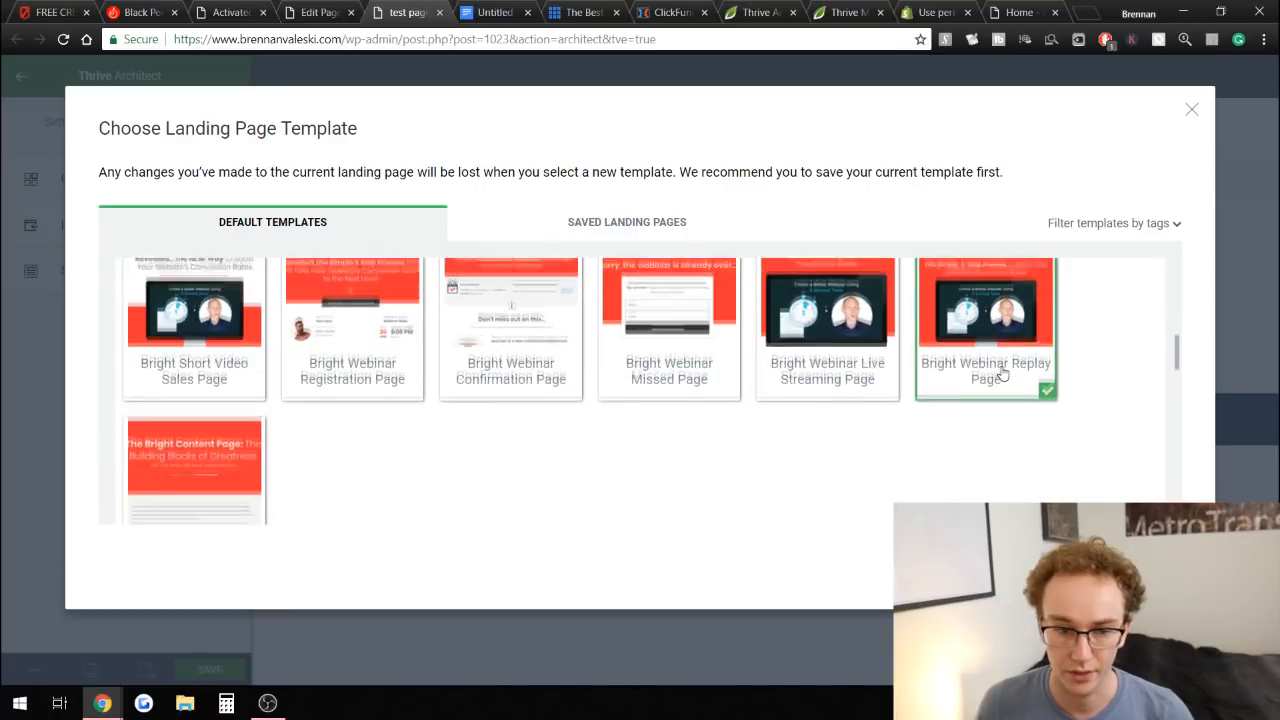
click(786, 374)
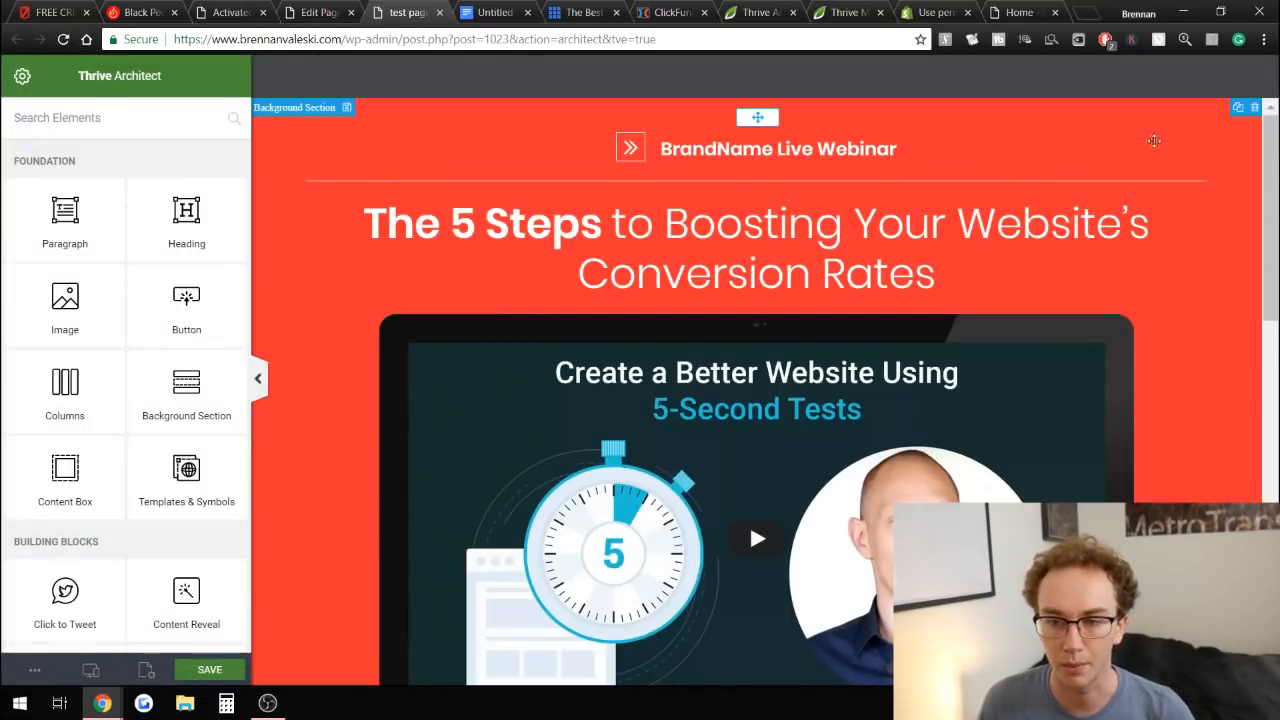
Delete the brand logo box and the divider line above the main headline.
click(890, 122)
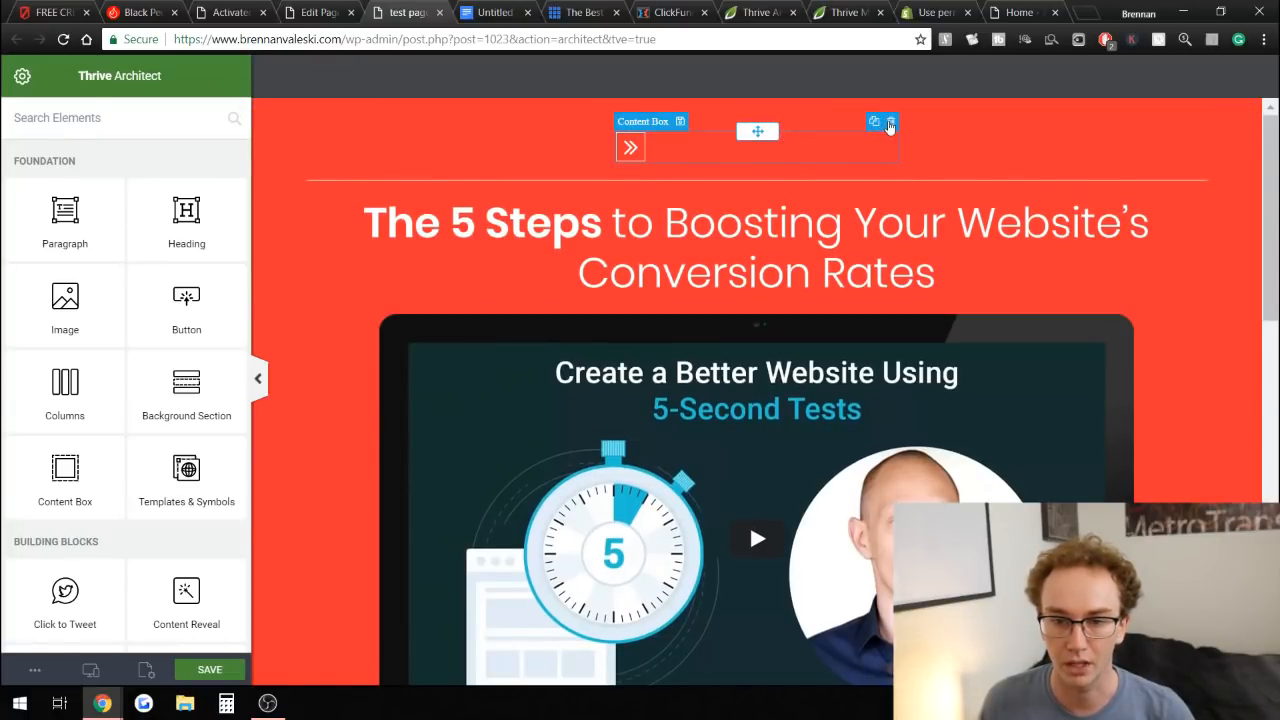
click(890, 121)
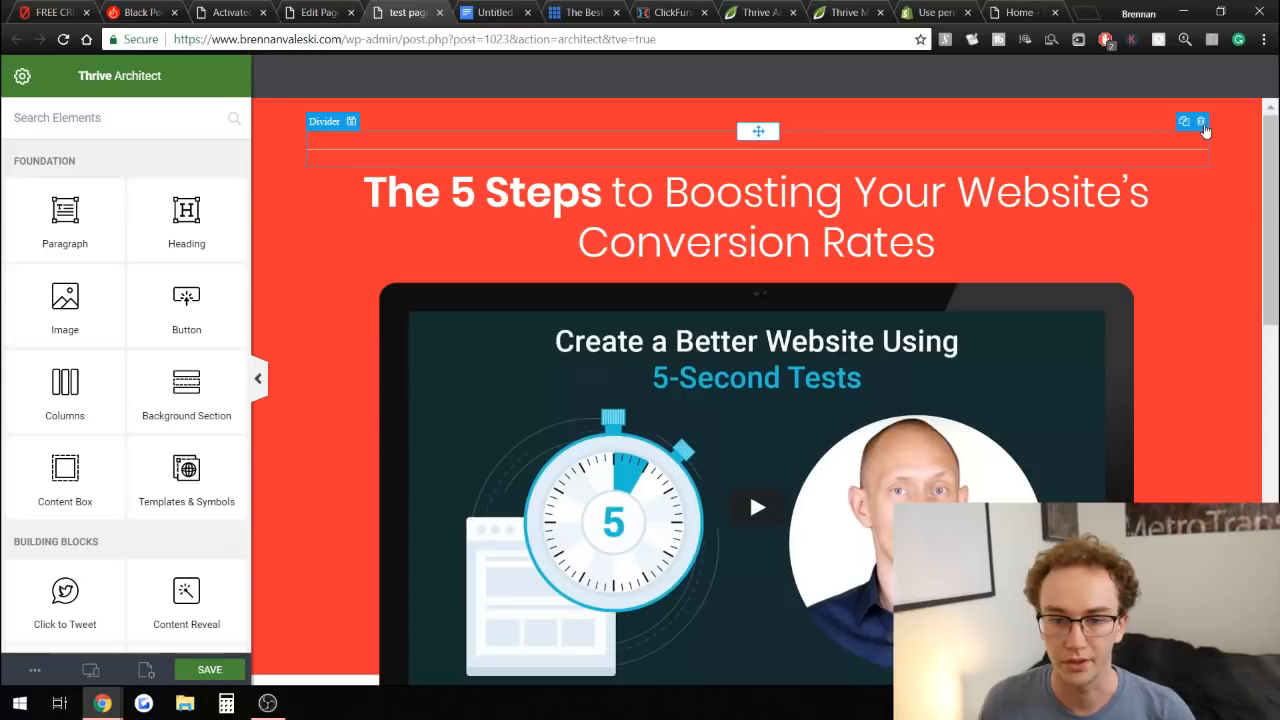
click(1201, 121)
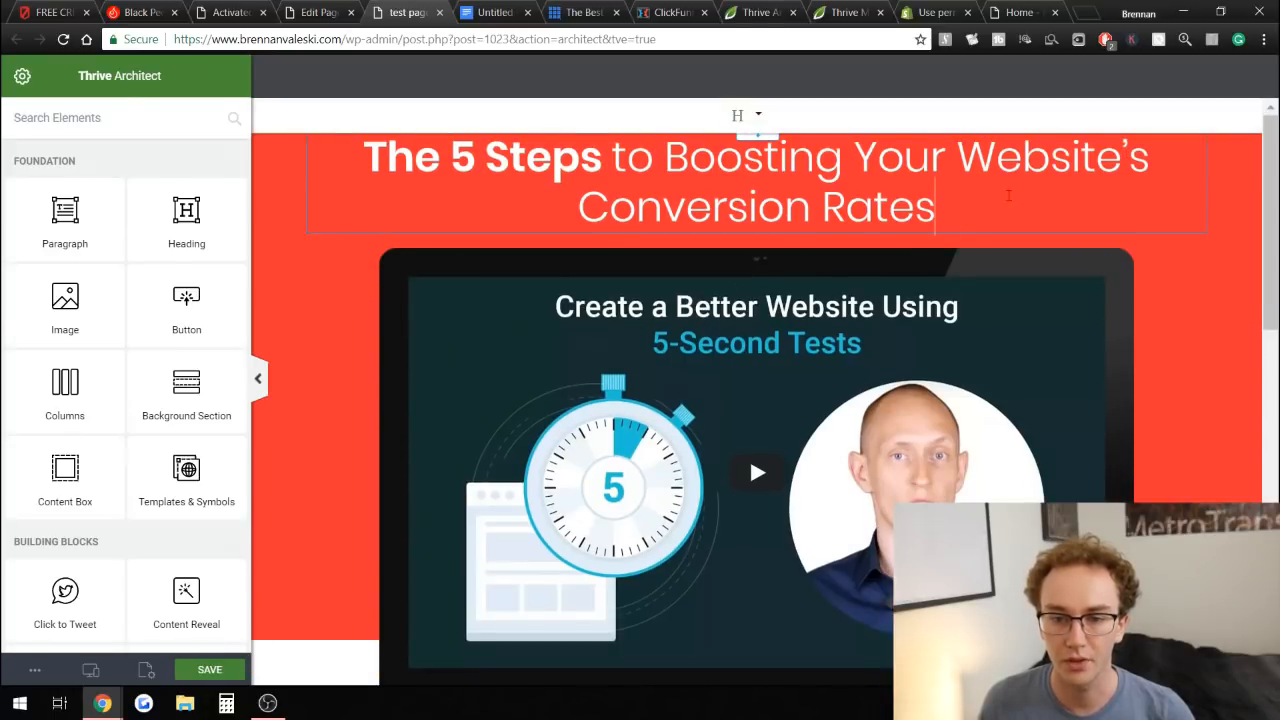
Copy the "Activated Coconut Charcoal Powder" title from the example product page and paste it over the template's main heading.
click(956, 230)
click(235, 12)
drag(181, 135, 1105, 109)
click(1068, 106)
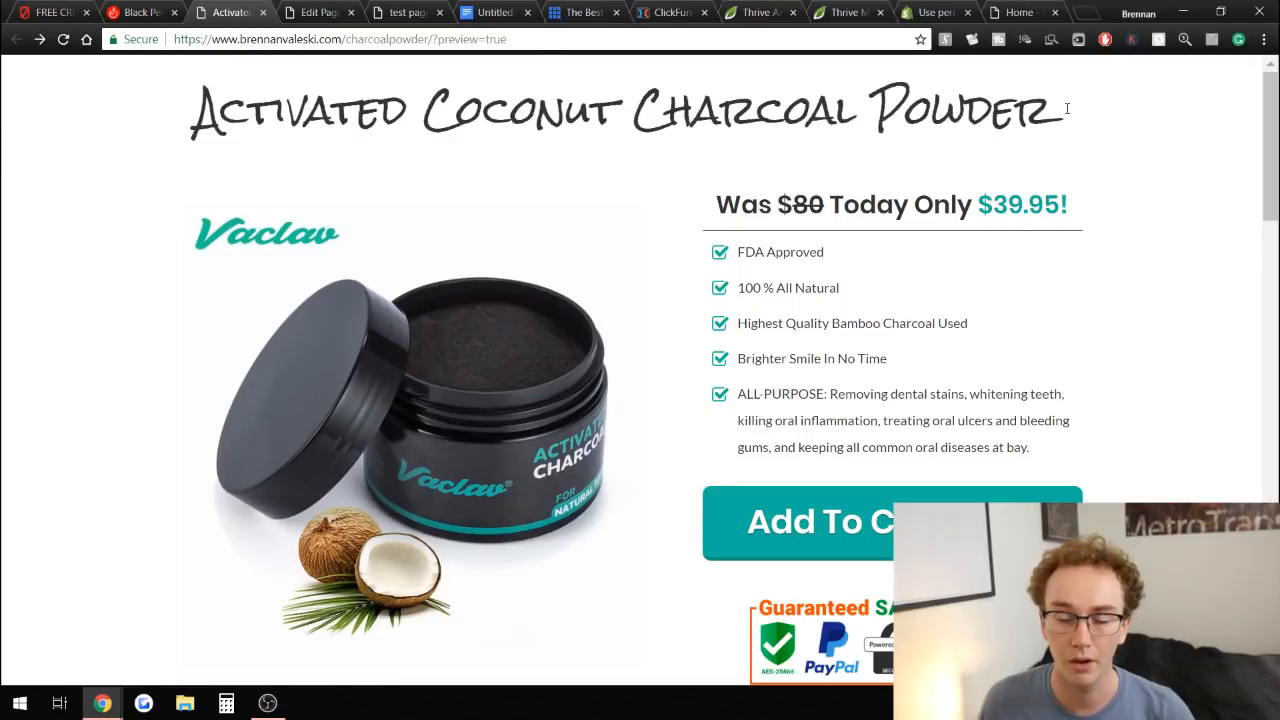
drag(1092, 90, 192, 112)
right_click(266, 116)
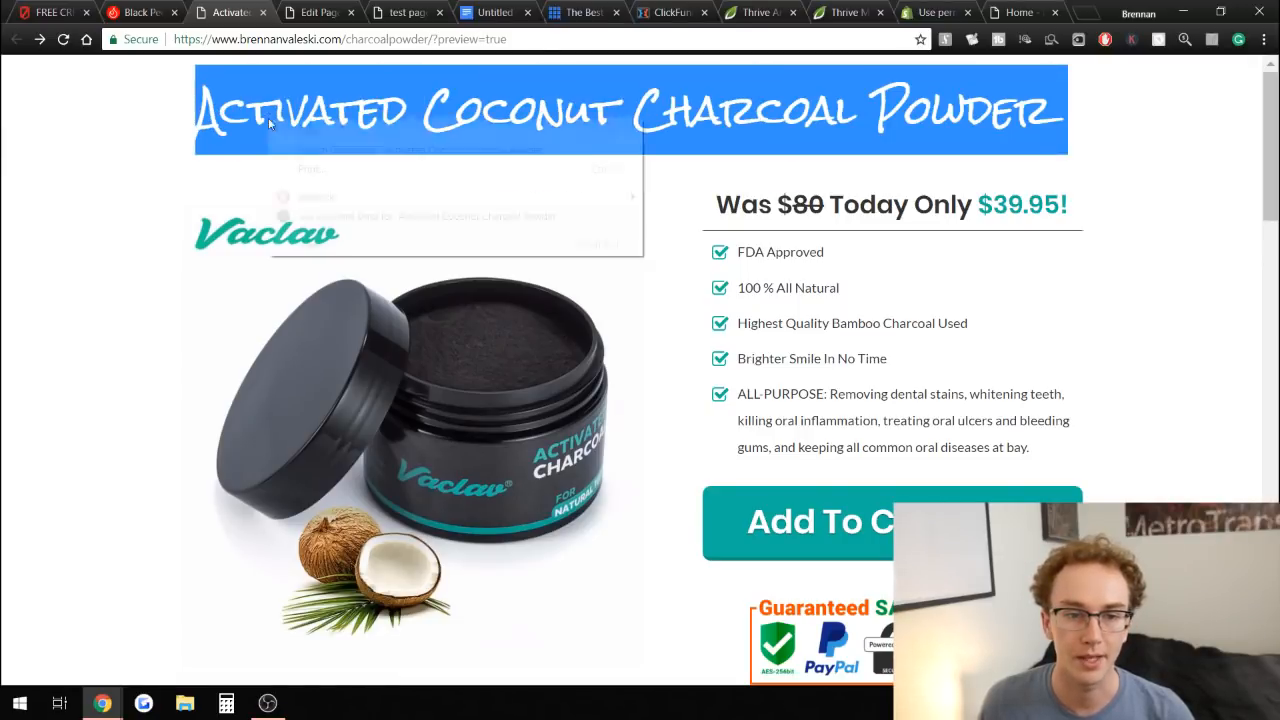
click(300, 131)
click(398, 8)
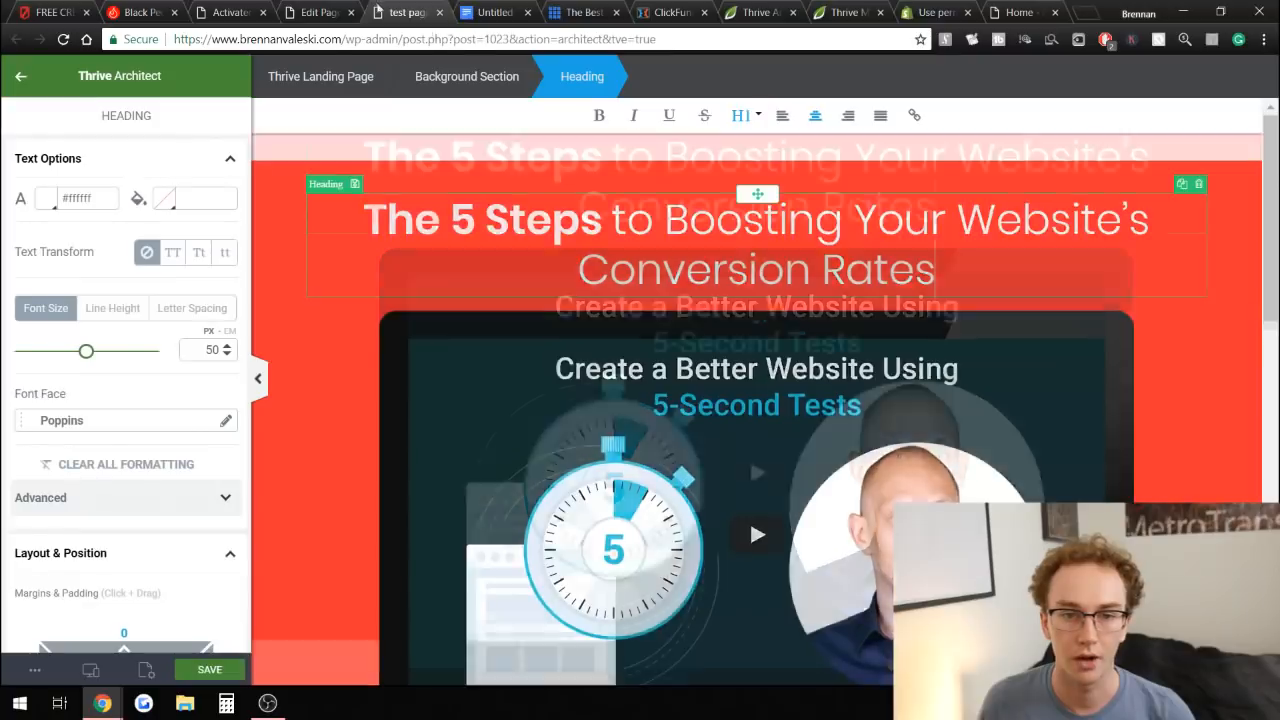
drag(1024, 206, 362, 158)
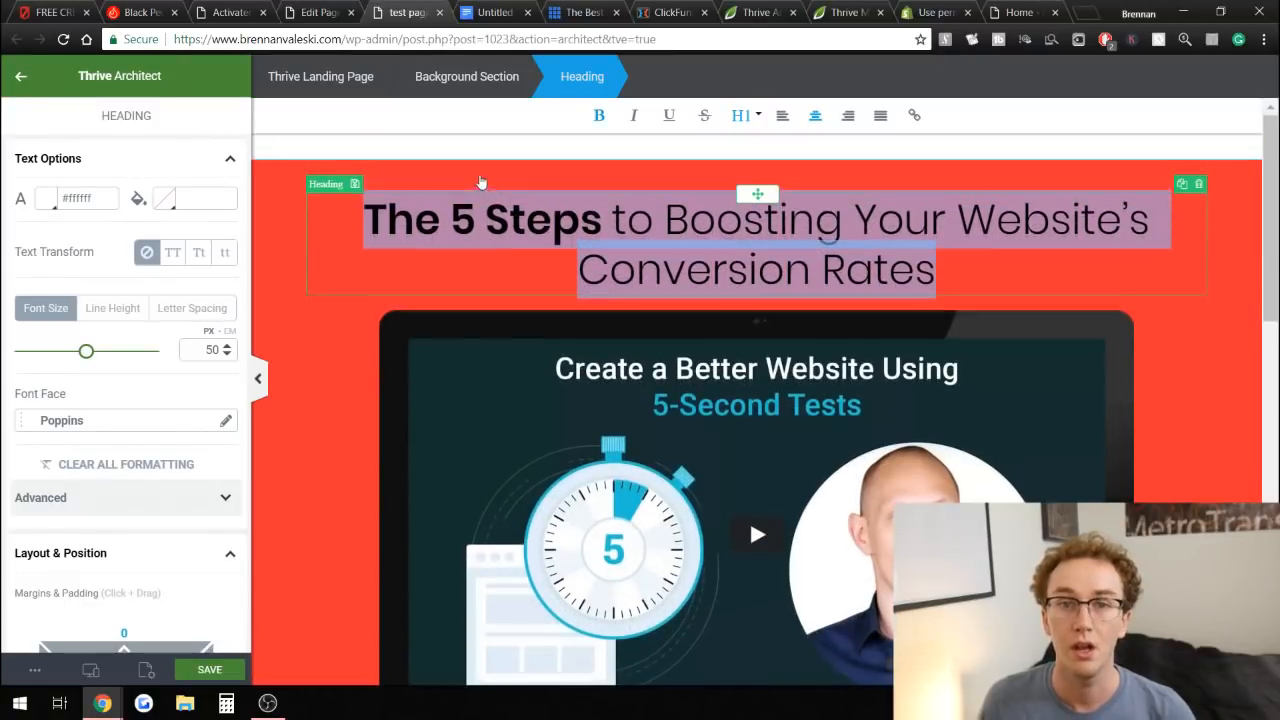
right_click(594, 240)
click(645, 294)
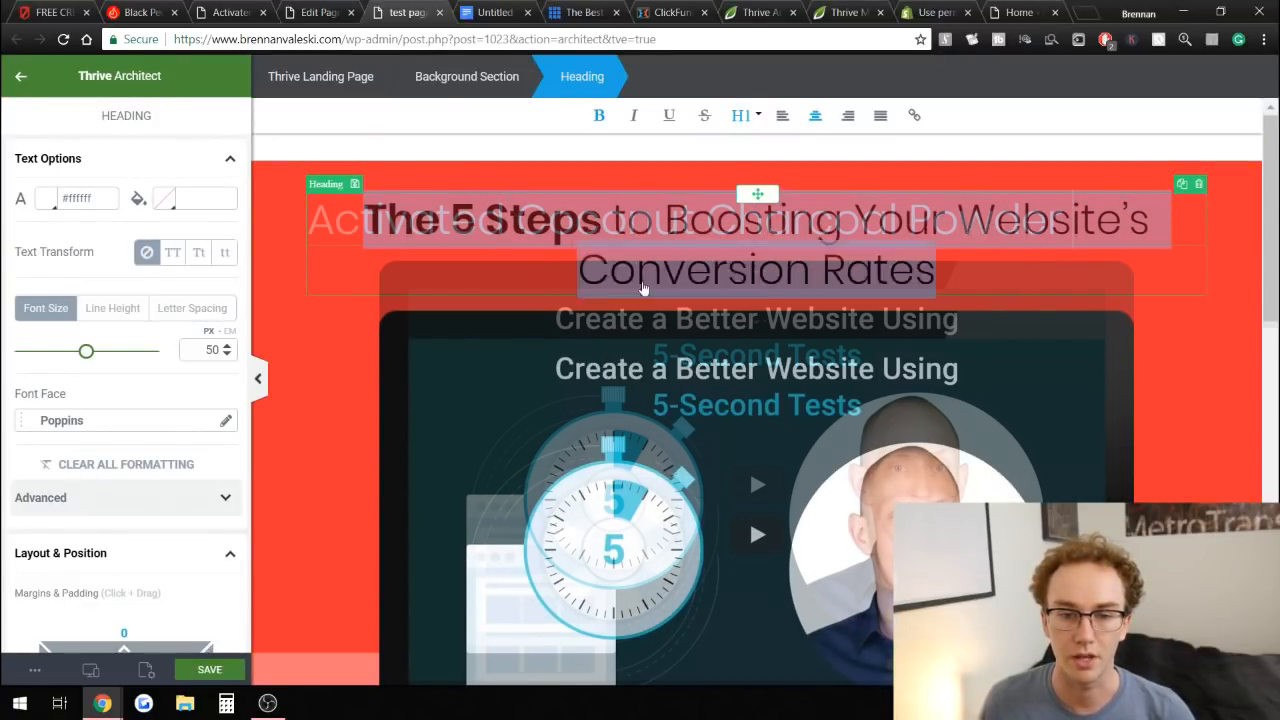
Center the heading and restyle it in the Rock Salt font at 40 px.
click(815, 115)
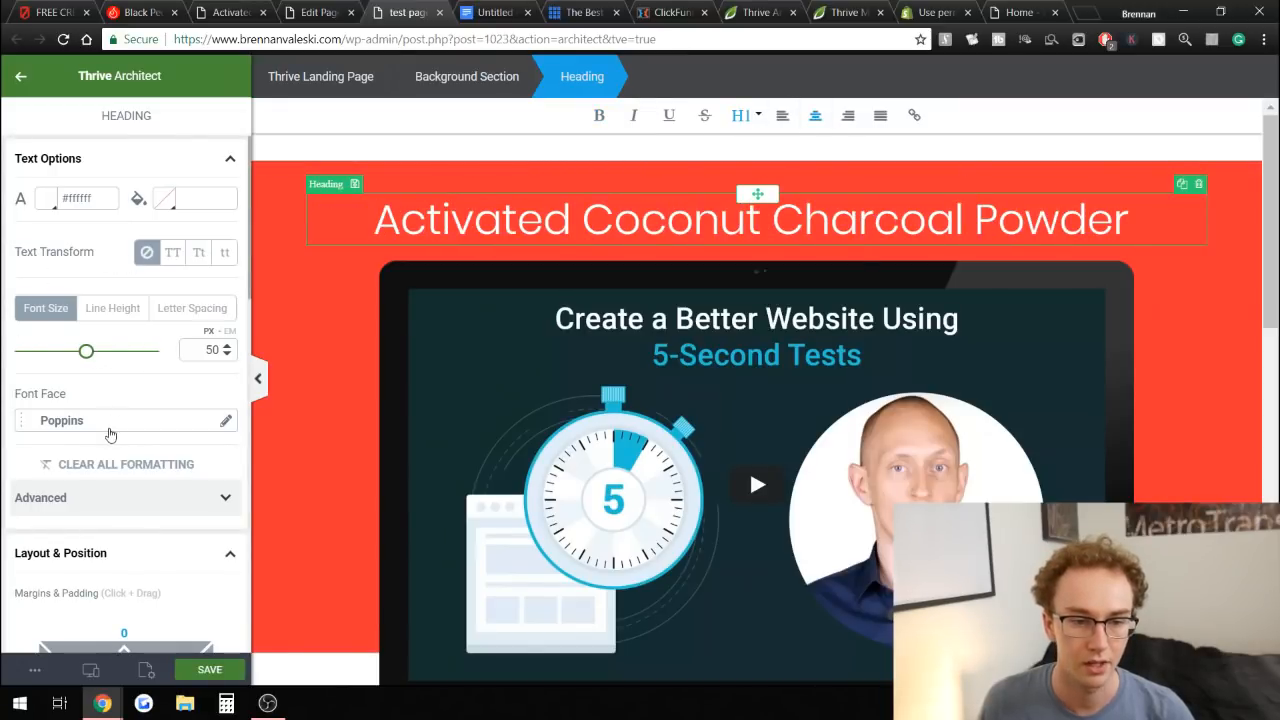
mouse_move(86, 351)
mouse_down()
mouse_move(101, 352)
mouse_move(74, 351)
mouse_move(85, 351)
mouse_up()
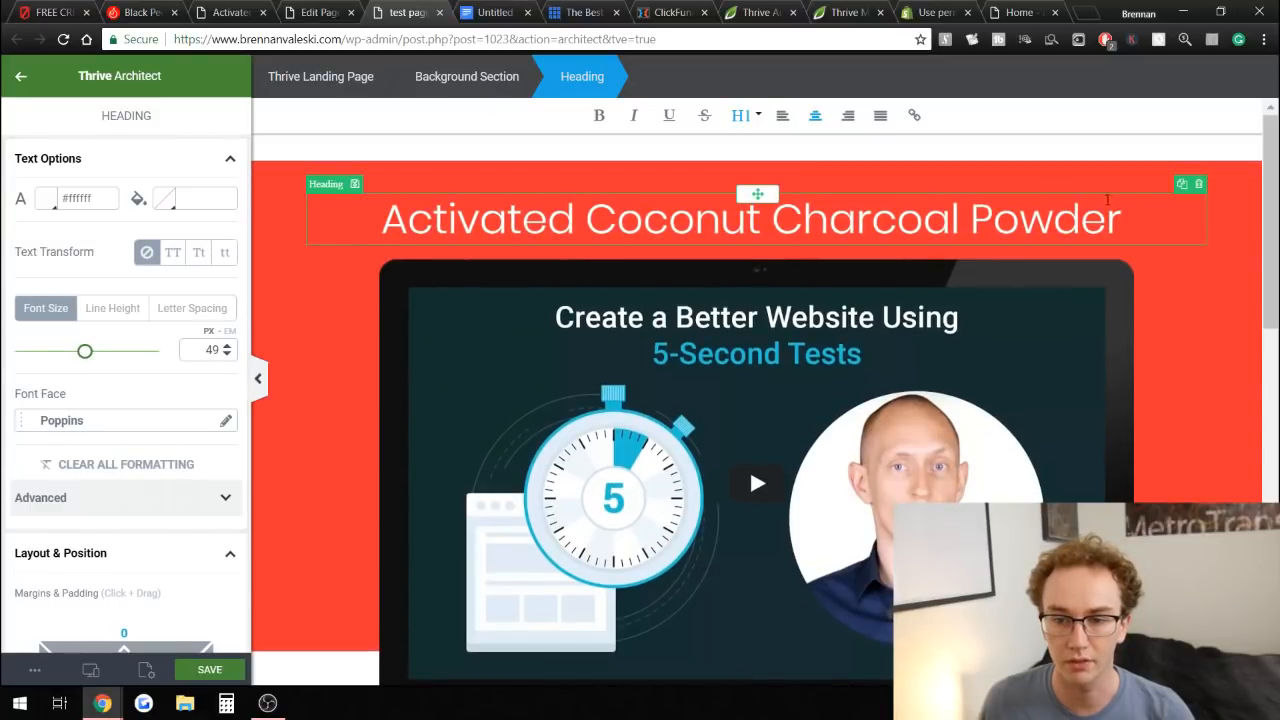
drag(1118, 213, 376, 220)
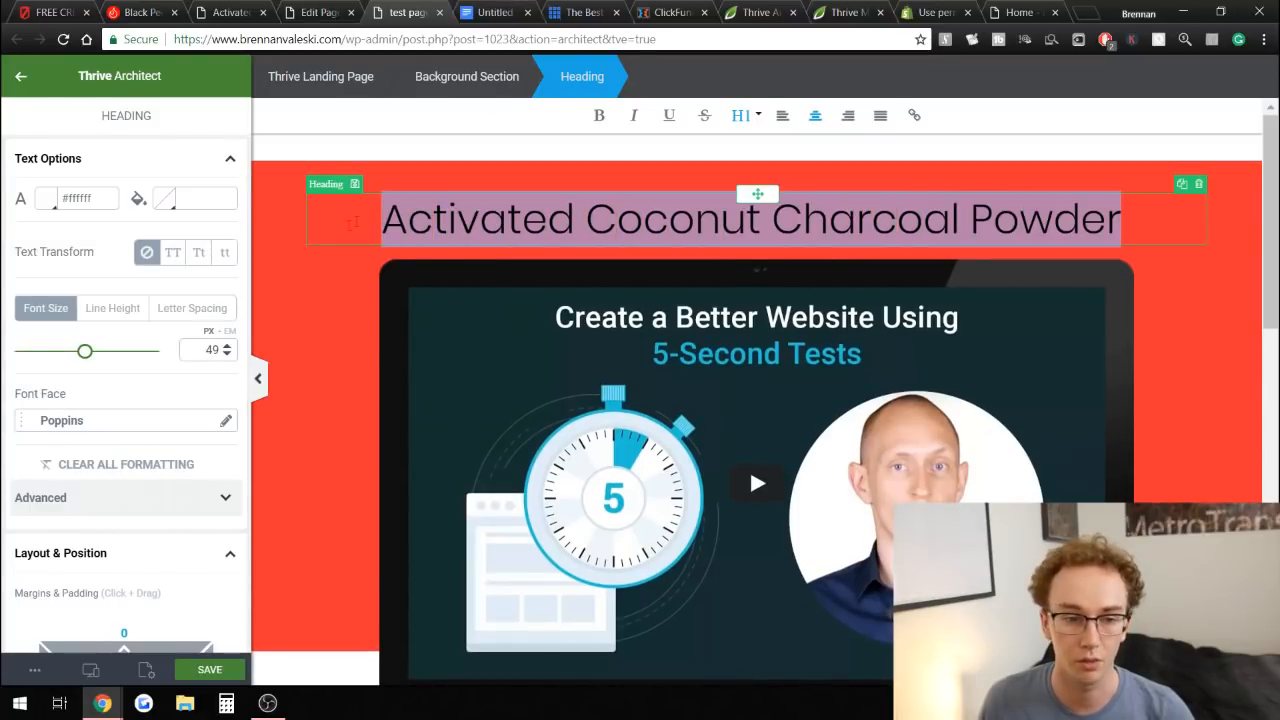
click(170, 431)
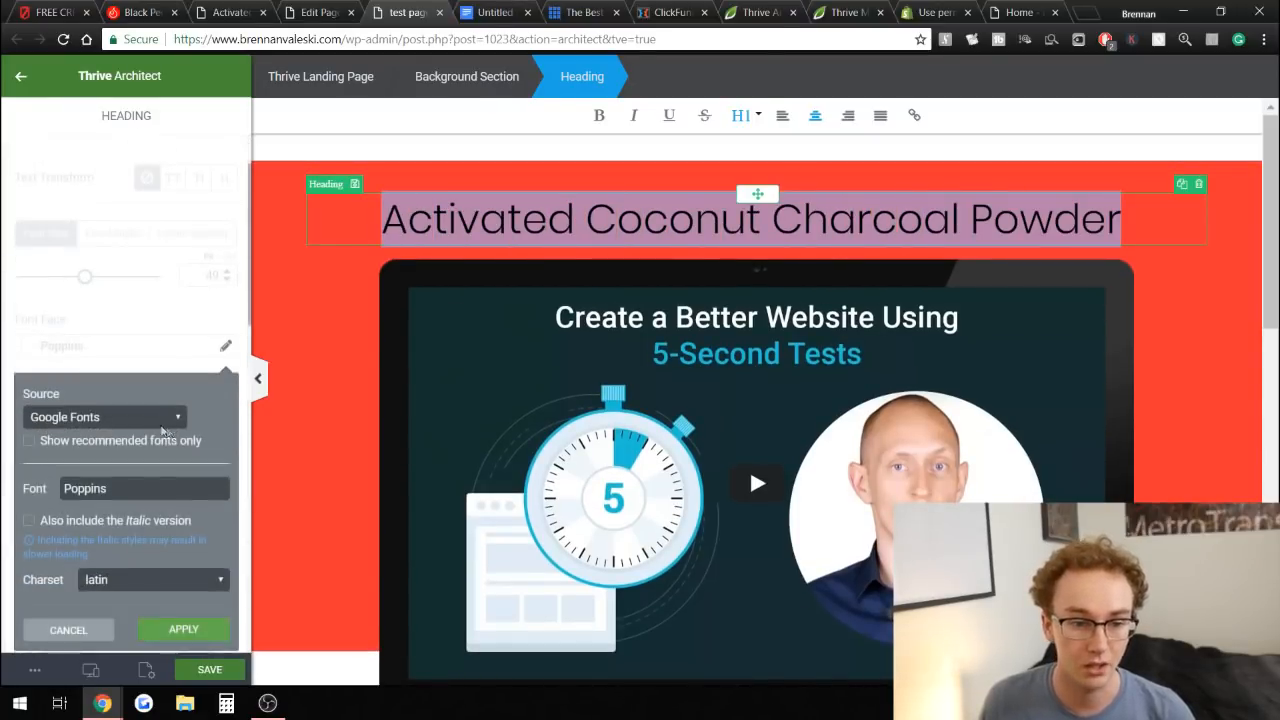
double_click(132, 490)
key(BackSpace)
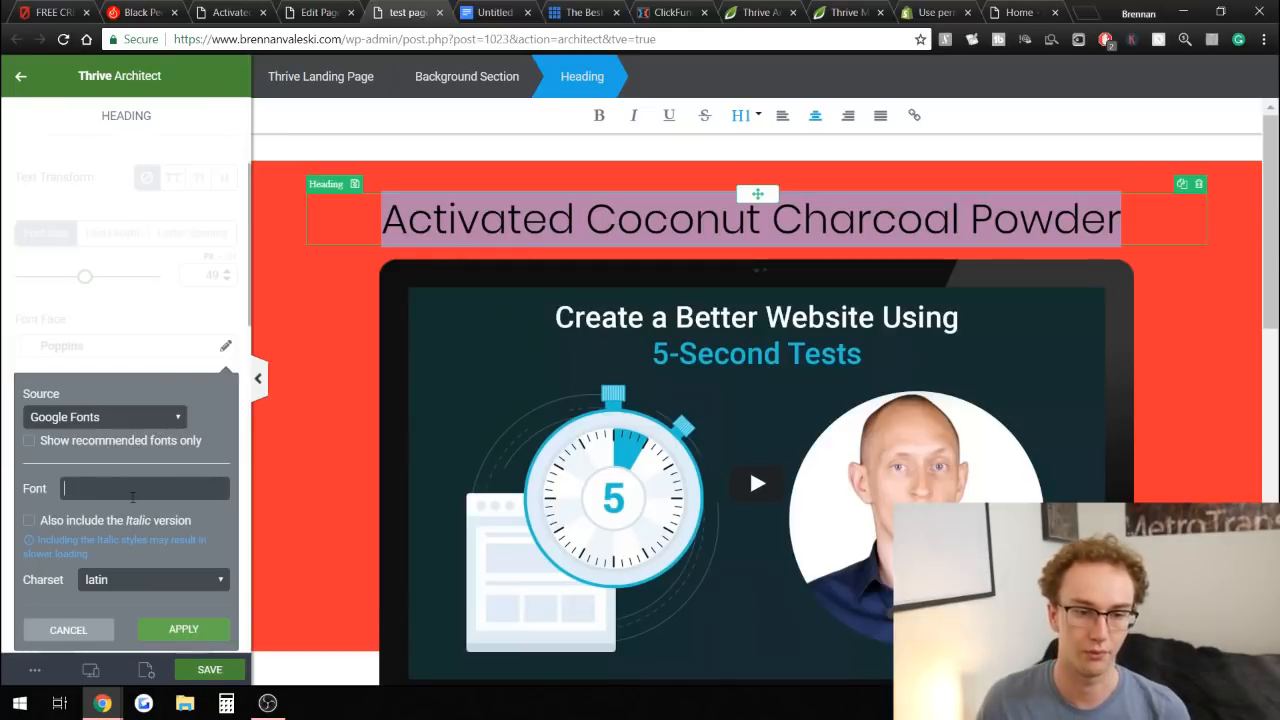
text(ro)
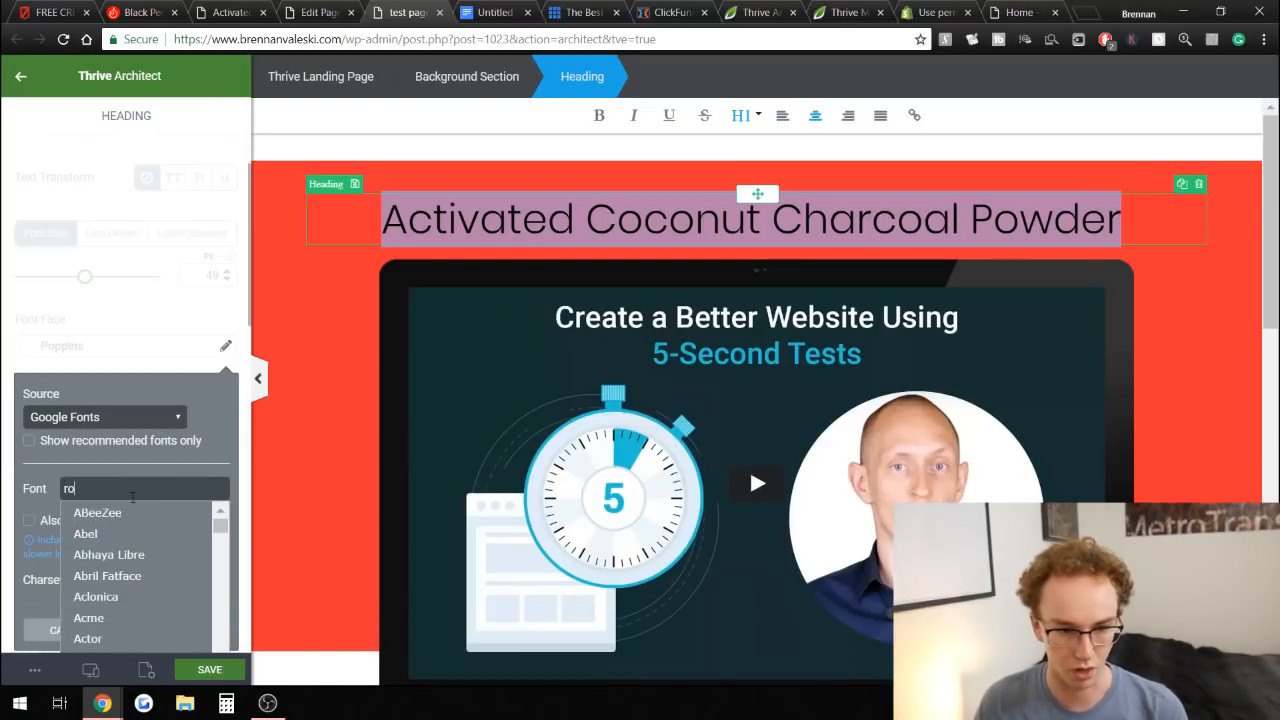
text(ck)
click(120, 533)
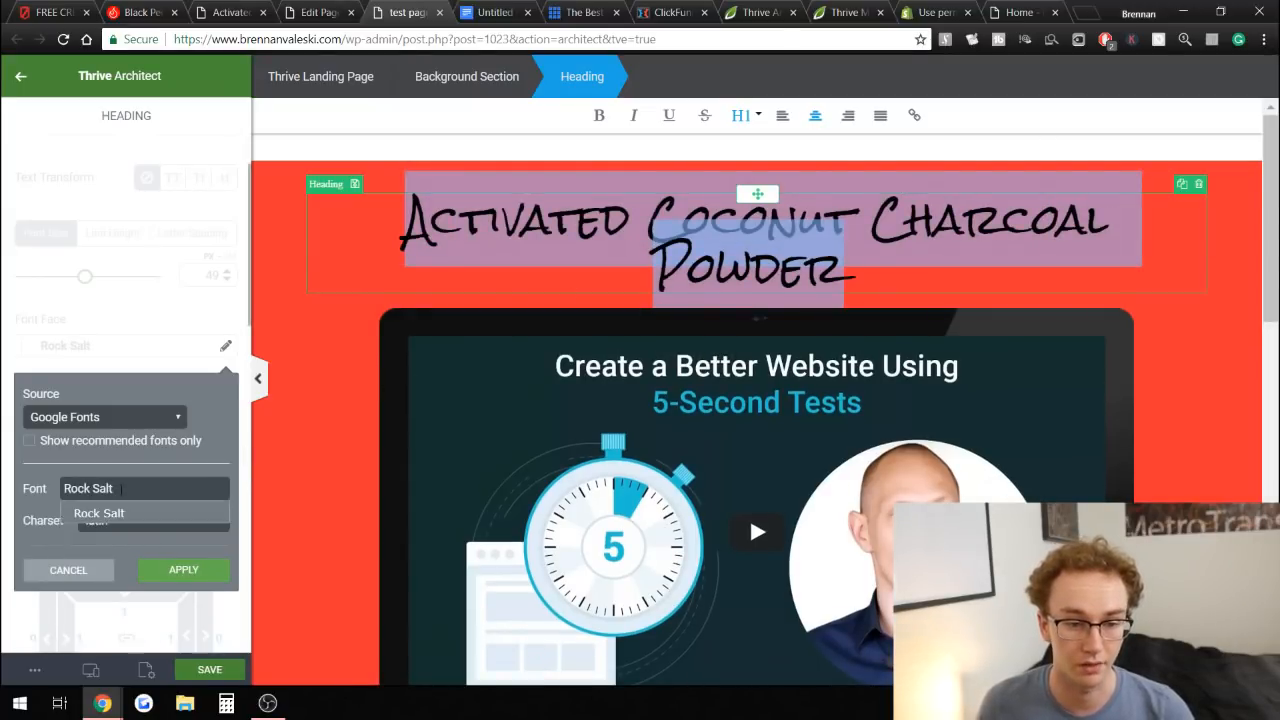
click(177, 570)
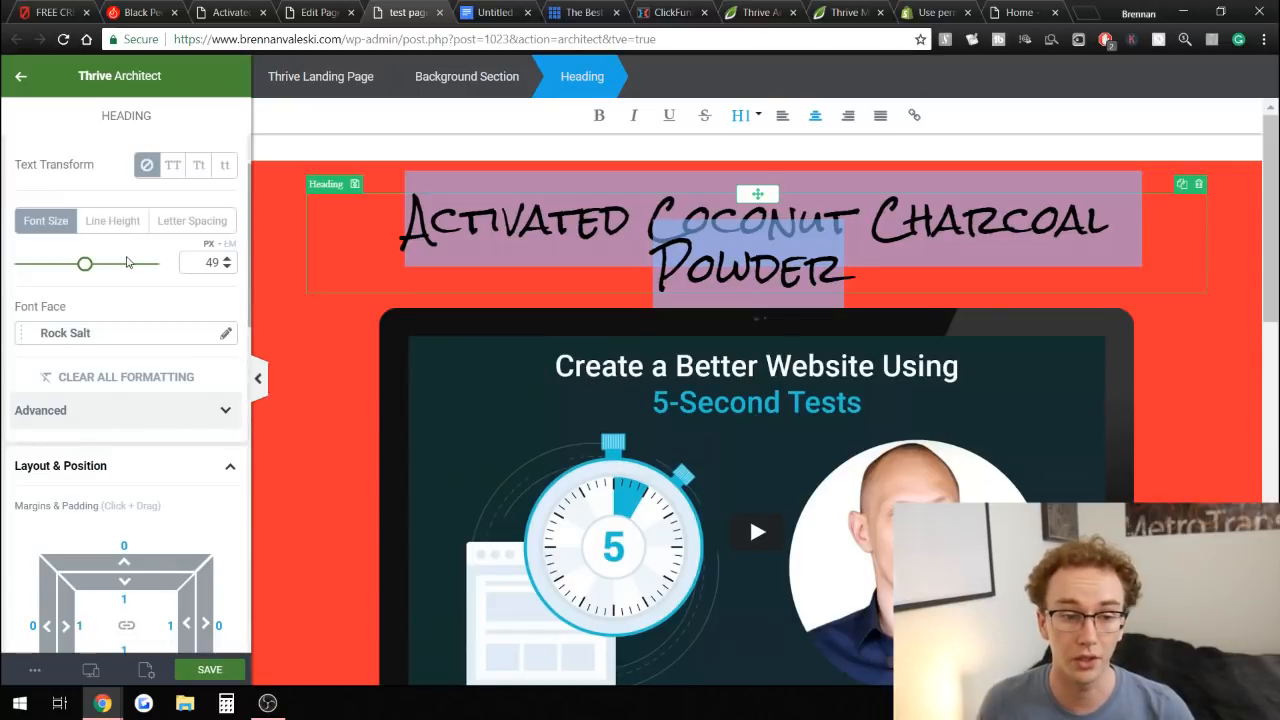
drag(84, 268, 73, 268)
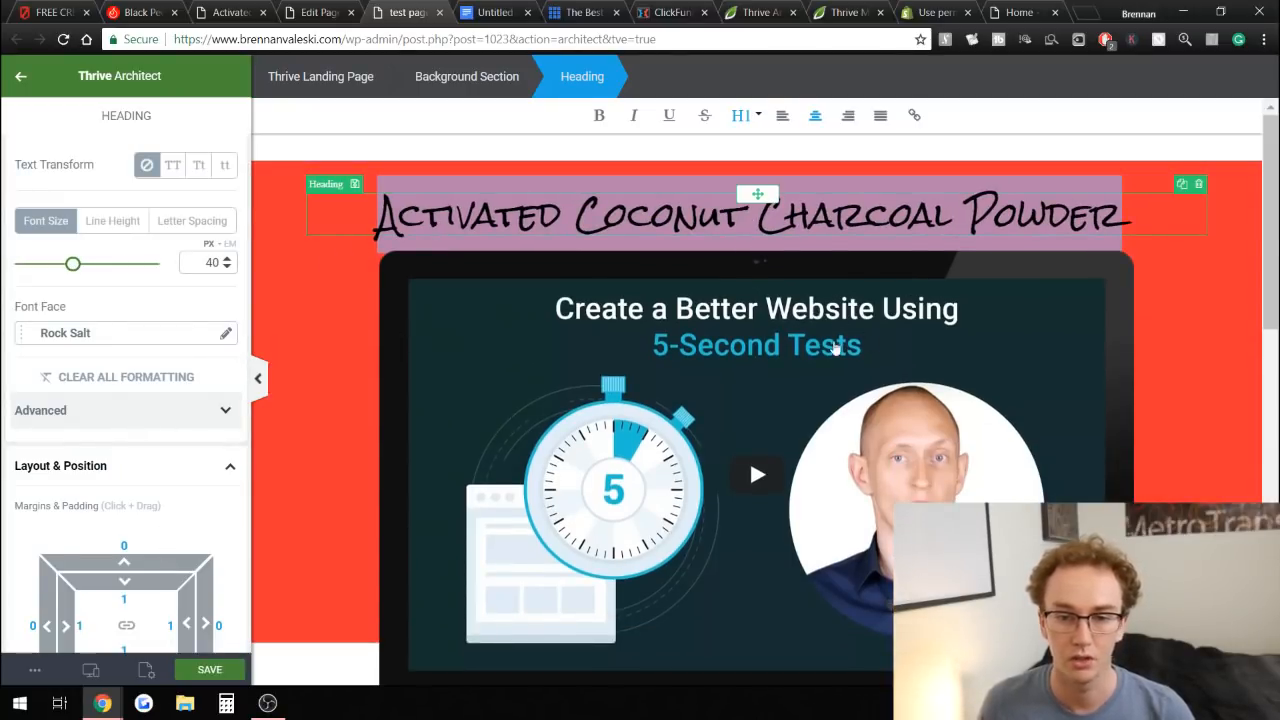
Delete the template's video and the empty content box that contained it.
click(1178, 319)
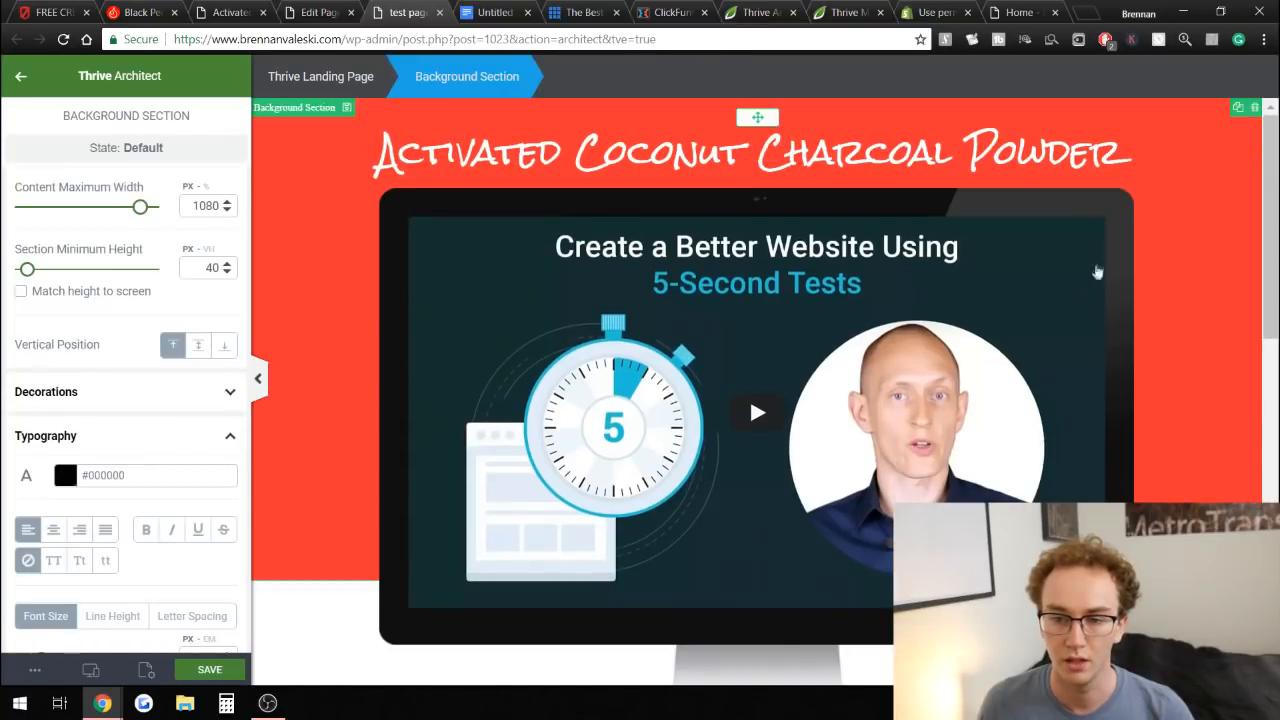
click(1096, 261)
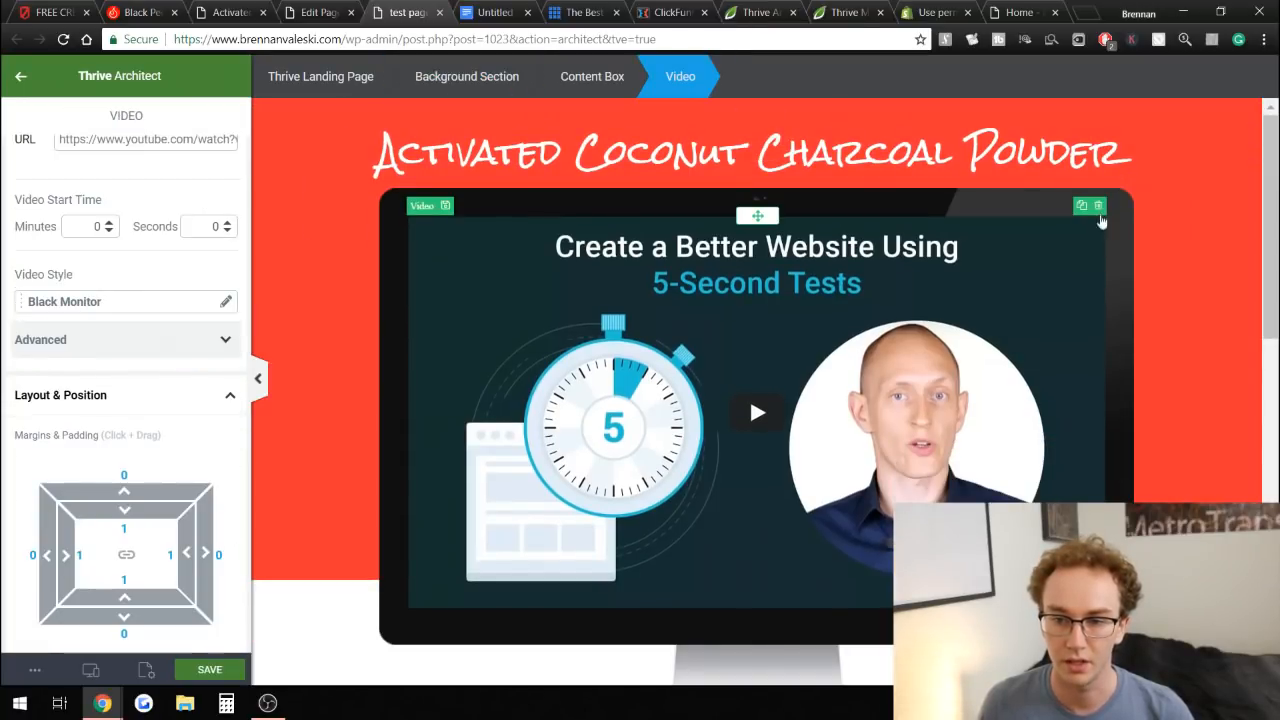
click(1098, 207)
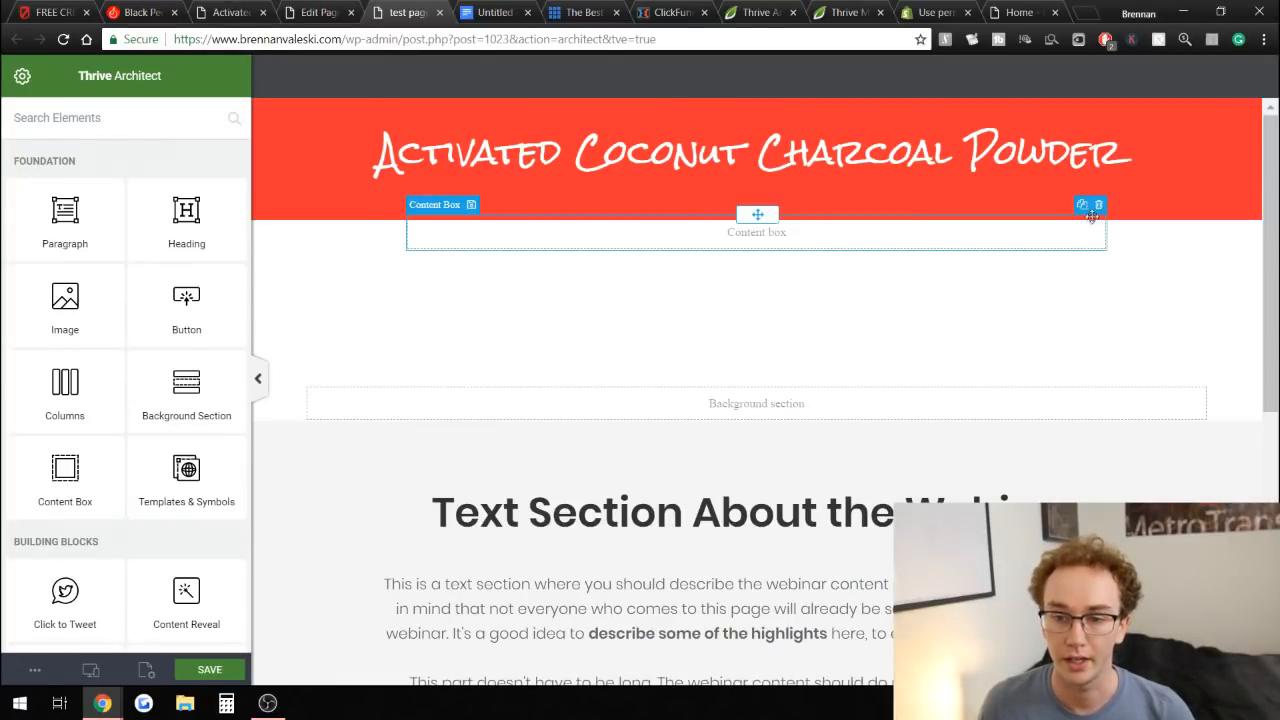
click(1099, 206)
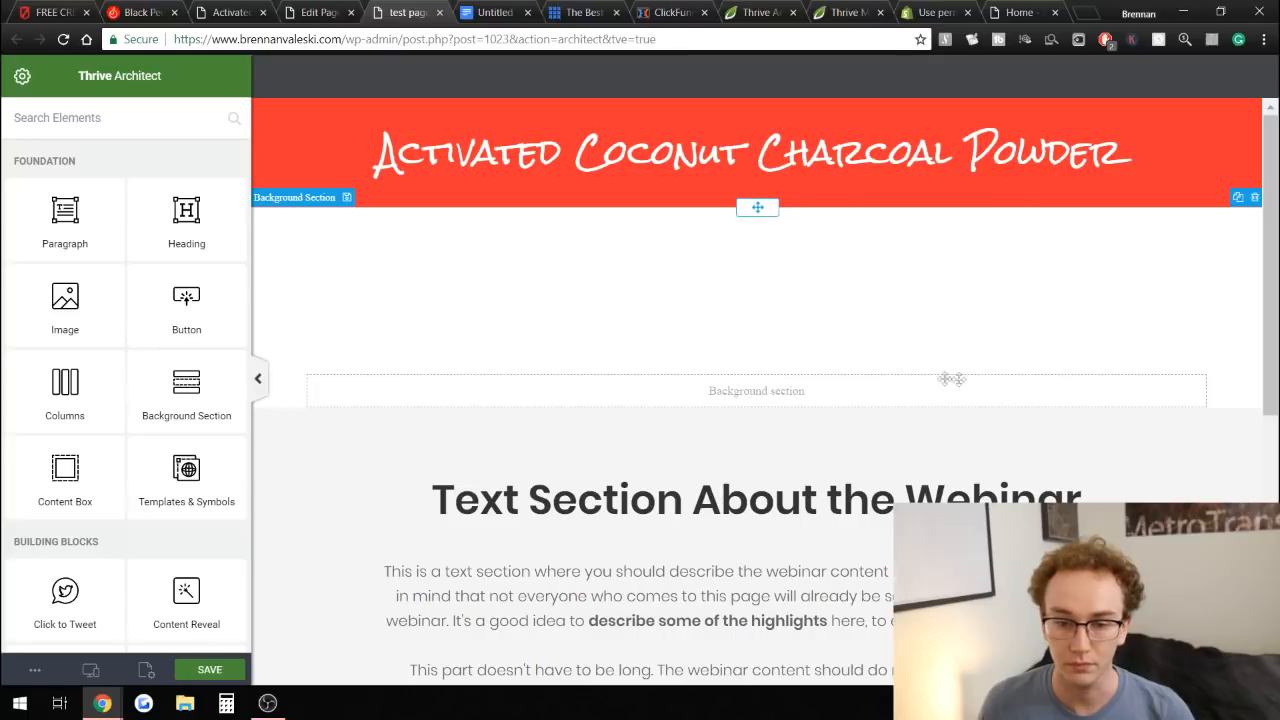
scroll(730, 430, down, 2)
scroll(730, 430, up, 2)
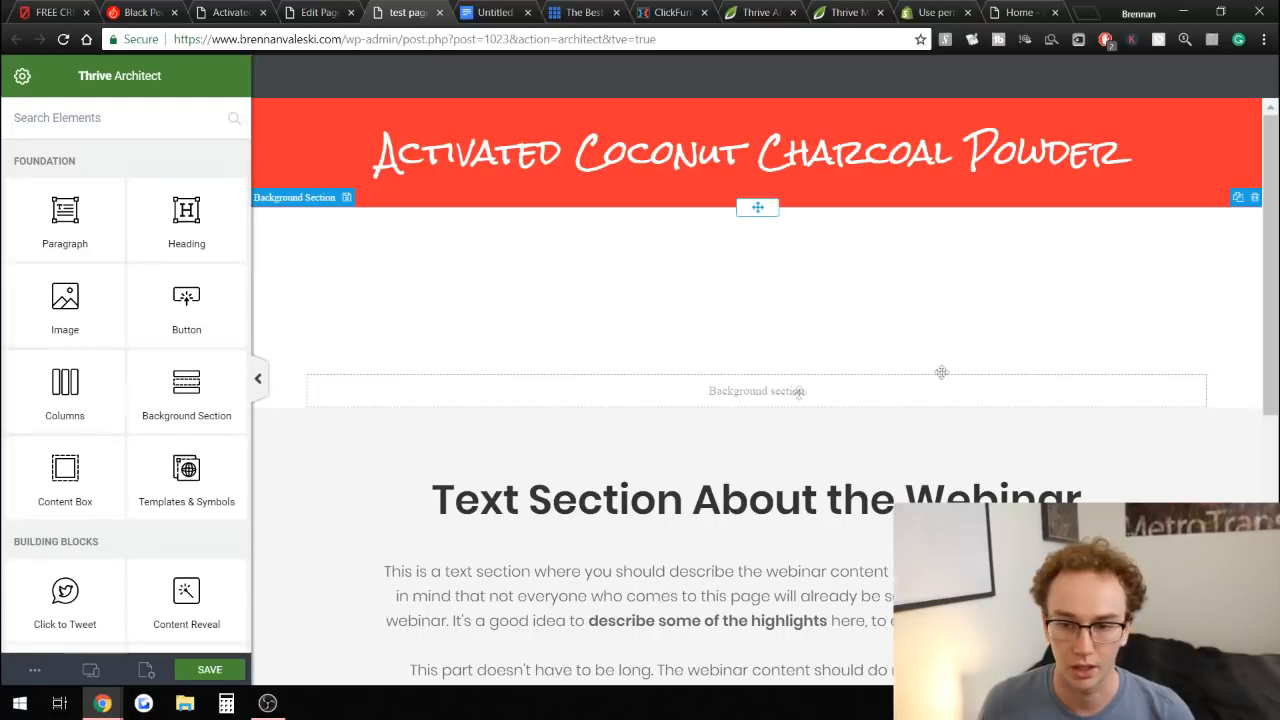
Add a two-column layout to the white section below the heading and increase its minimum height.
mouse_move(72, 468)
mouse_down()
mouse_move(350, 435)
mouse_move(755, 592)
mouse_move(82, 460)
mouse_up()
drag(62, 383, 723, 408)
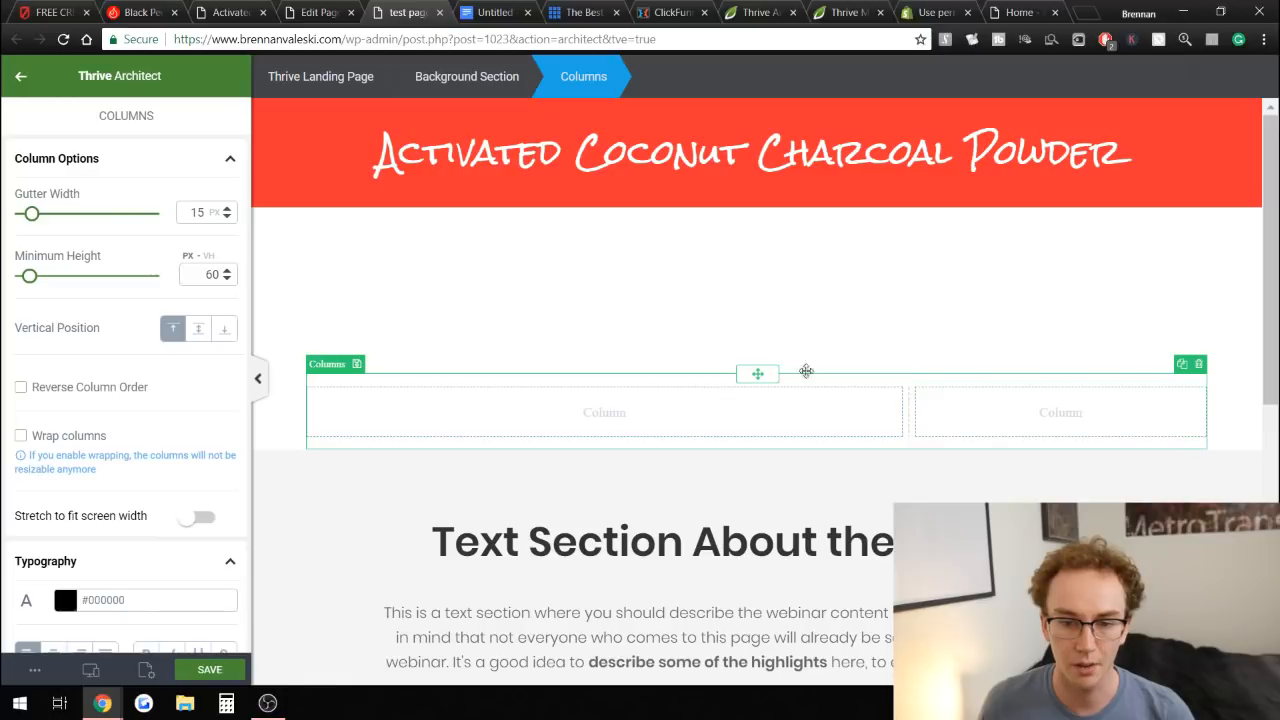
drag(30, 276, 86, 277)
Reduce the white background section's top padding to 1 px.
click(426, 311)
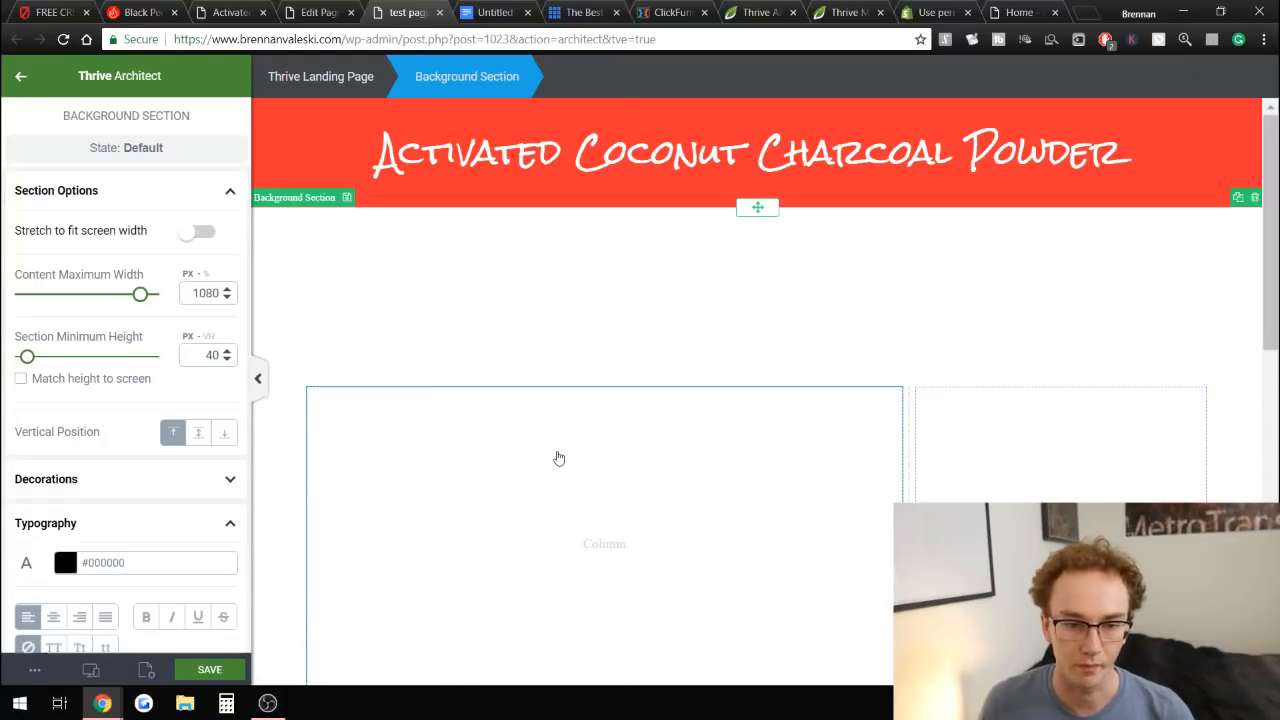
click(423, 474)
scroll(200, 477, down, 3)
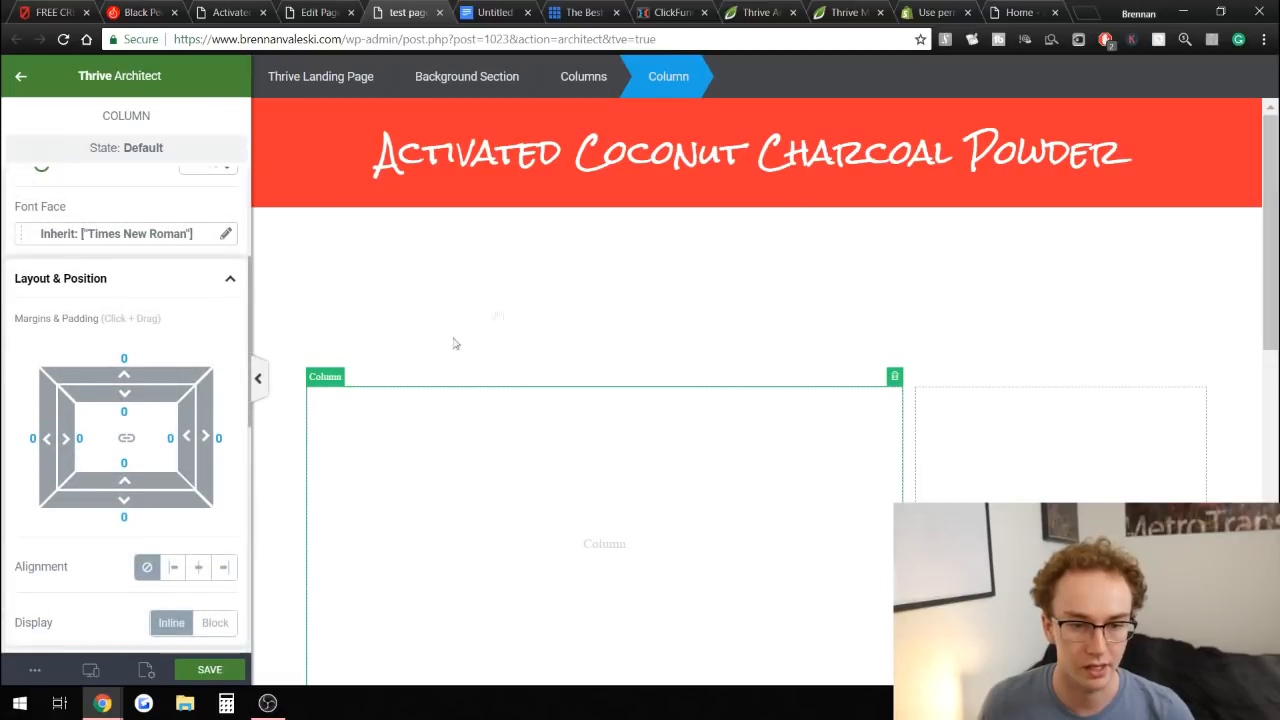
click(508, 292)
scroll(185, 388, down, 5)
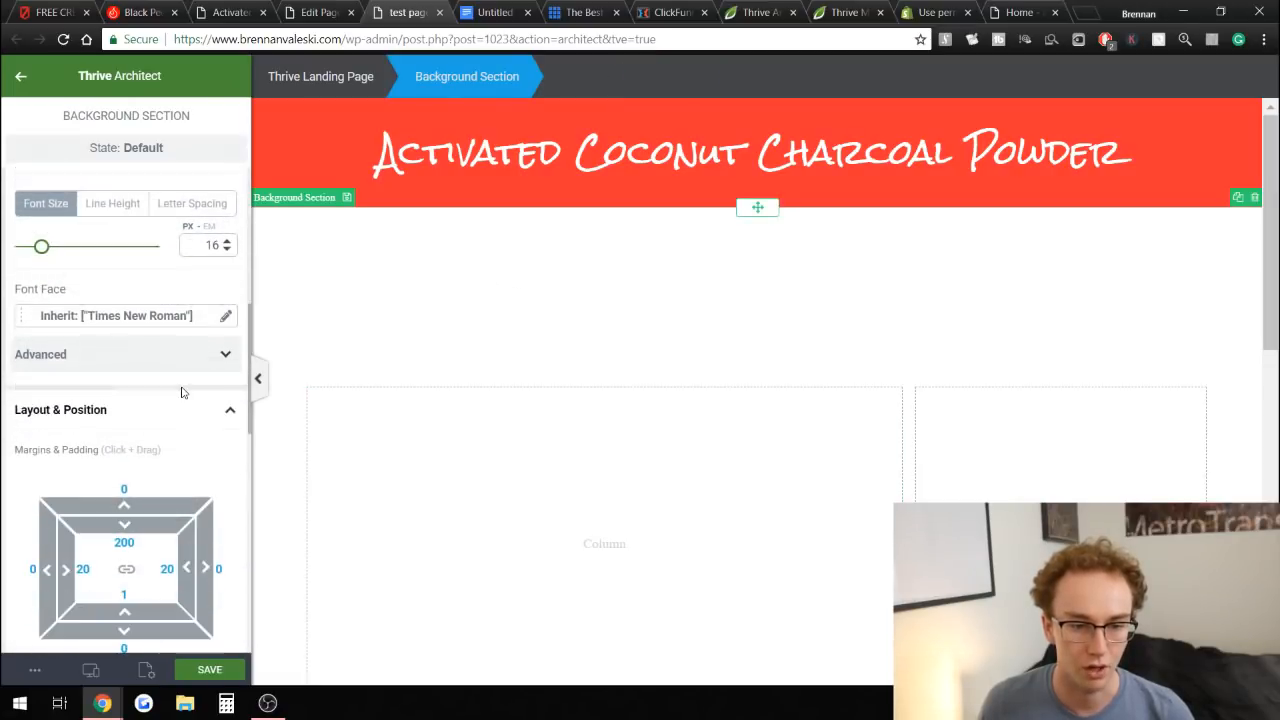
drag(124, 355, 141, 33)
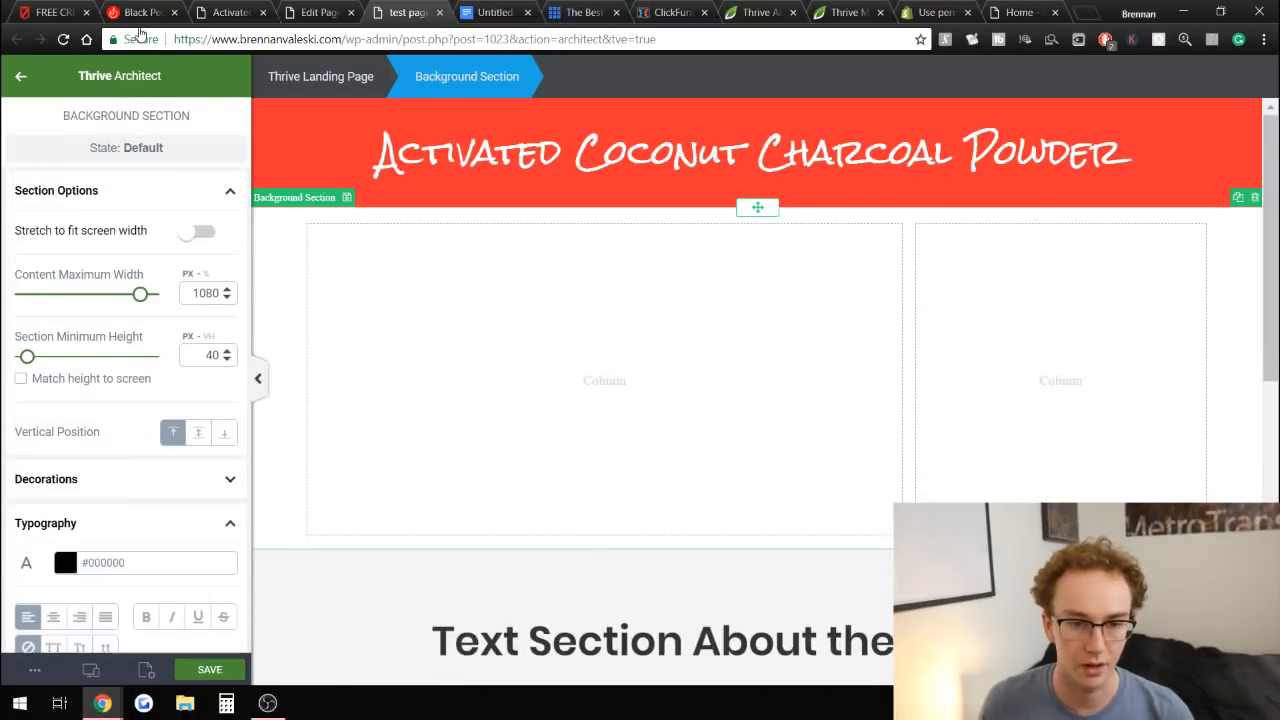
scroll(700, 330, down, 2)
scroll(149, 495, down, 5)
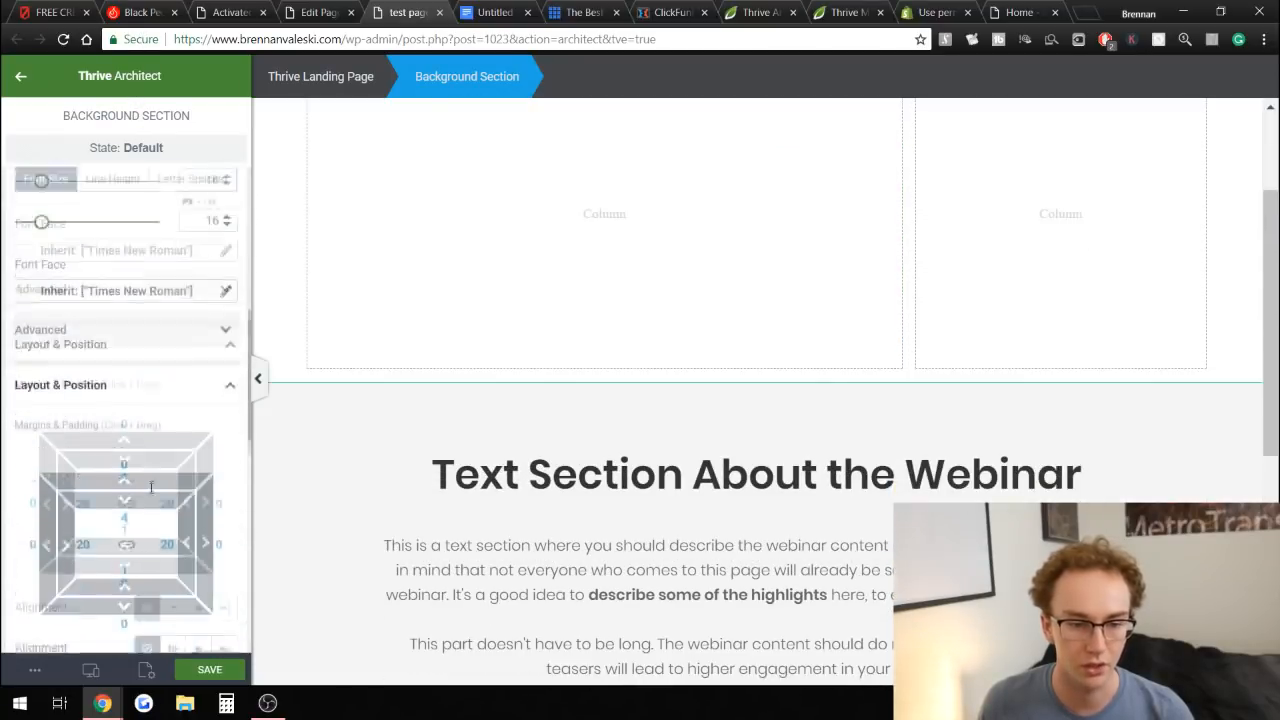
scroll(151, 485, up, 1)
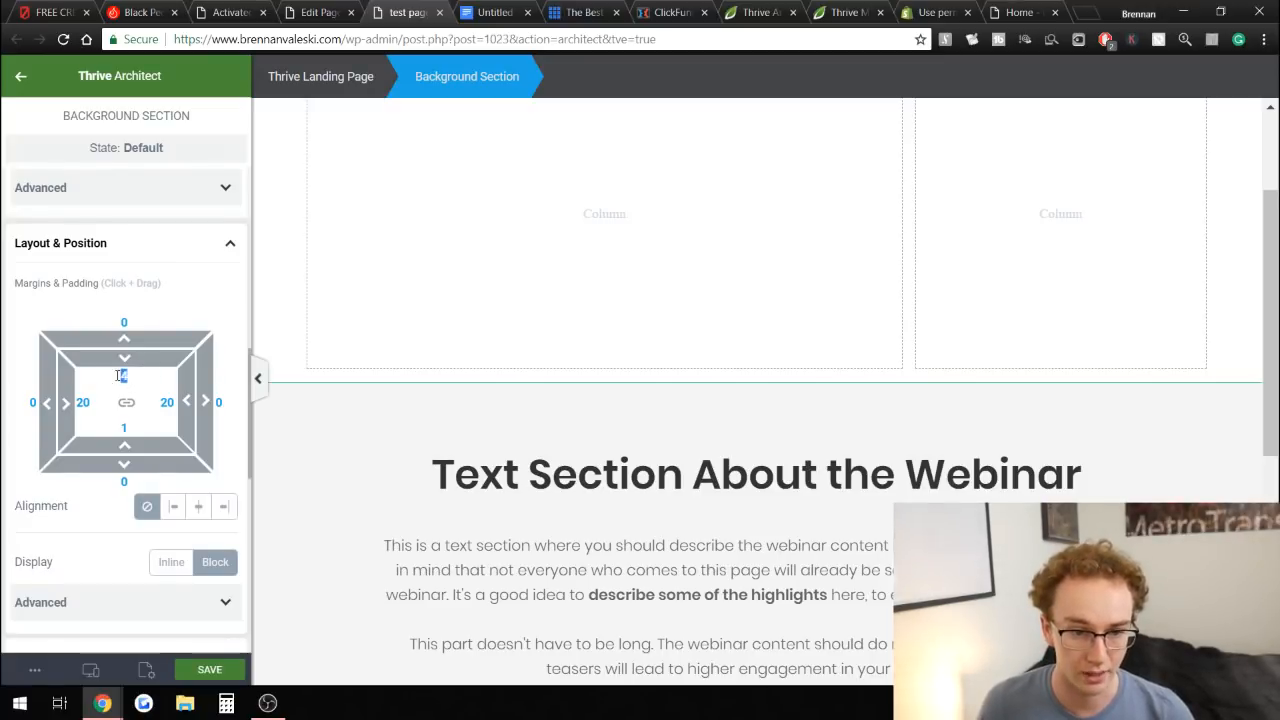
text(1)
scroll(600, 346, up, 2)
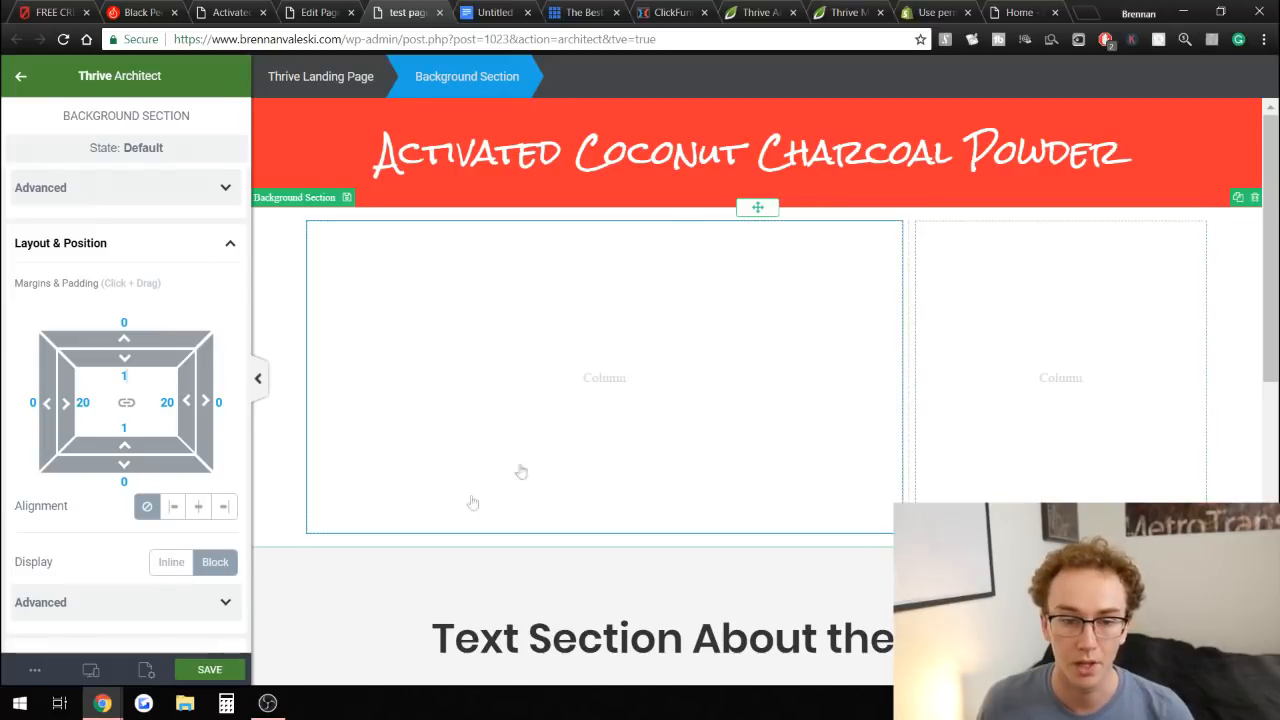
Insert the multicolored charcoal toothbrushes image from the media library into the left column and resize it to 463 px.
click(18, 78)
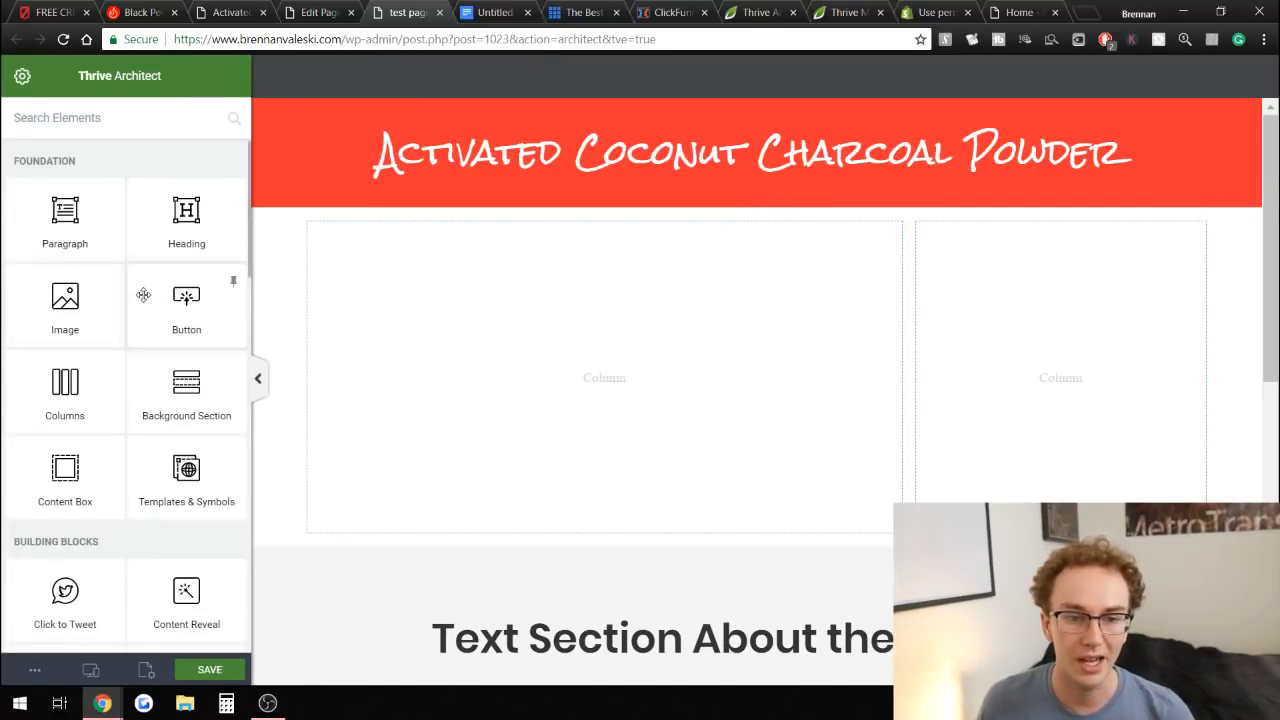
scroll(79, 260, down, 1)
scroll(79, 260, up, 1)
drag(65, 295, 665, 345)
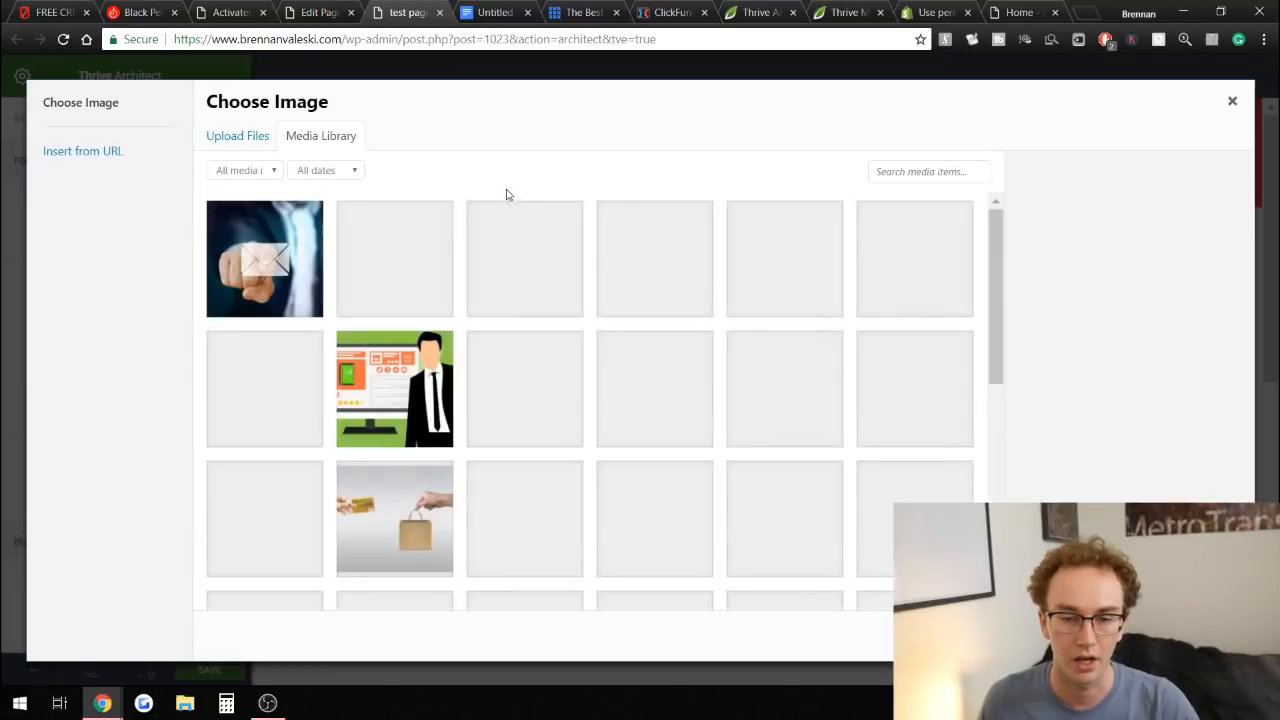
drag(1003, 255, 987, 370)
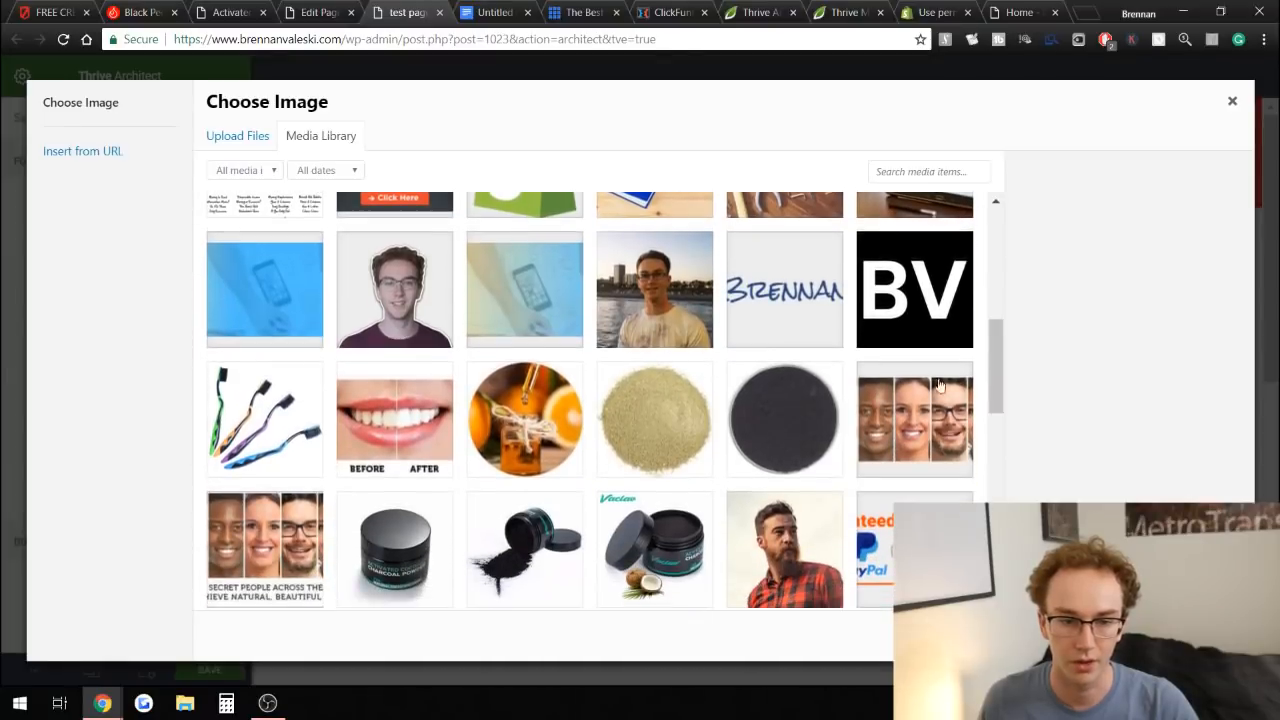
click(289, 440)
click(1190, 636)
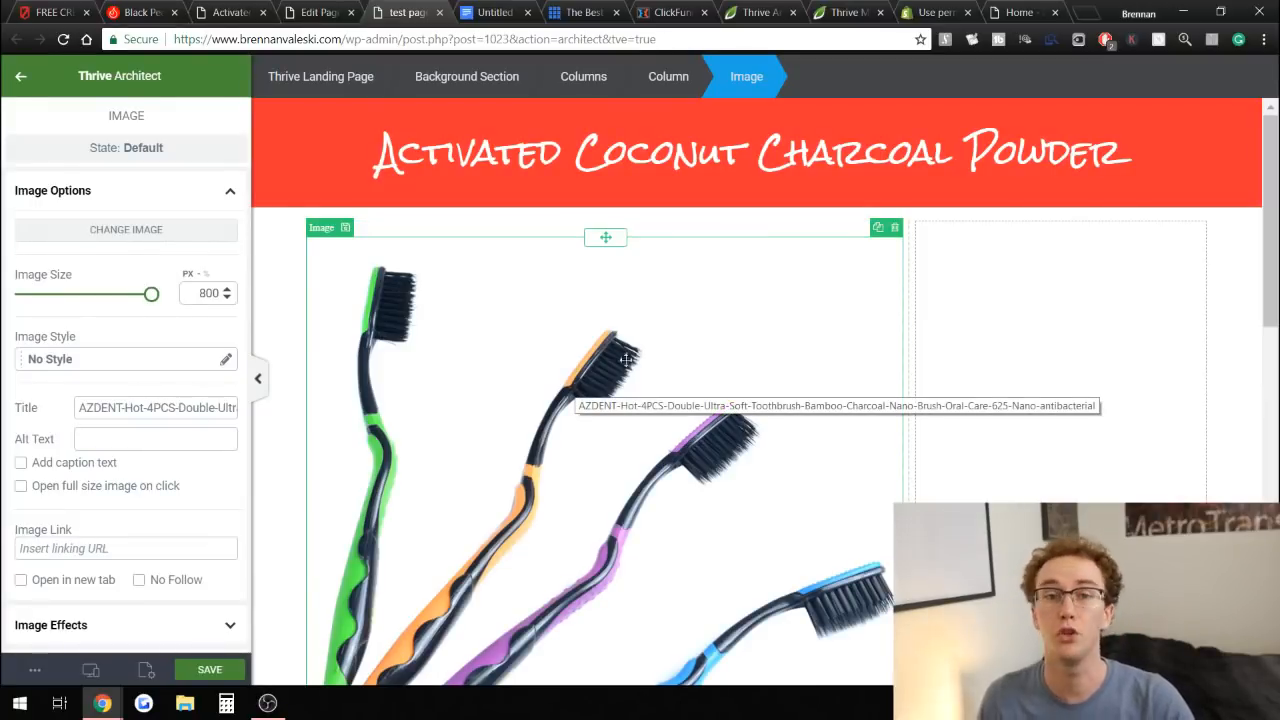
drag(145, 296, 104, 294)
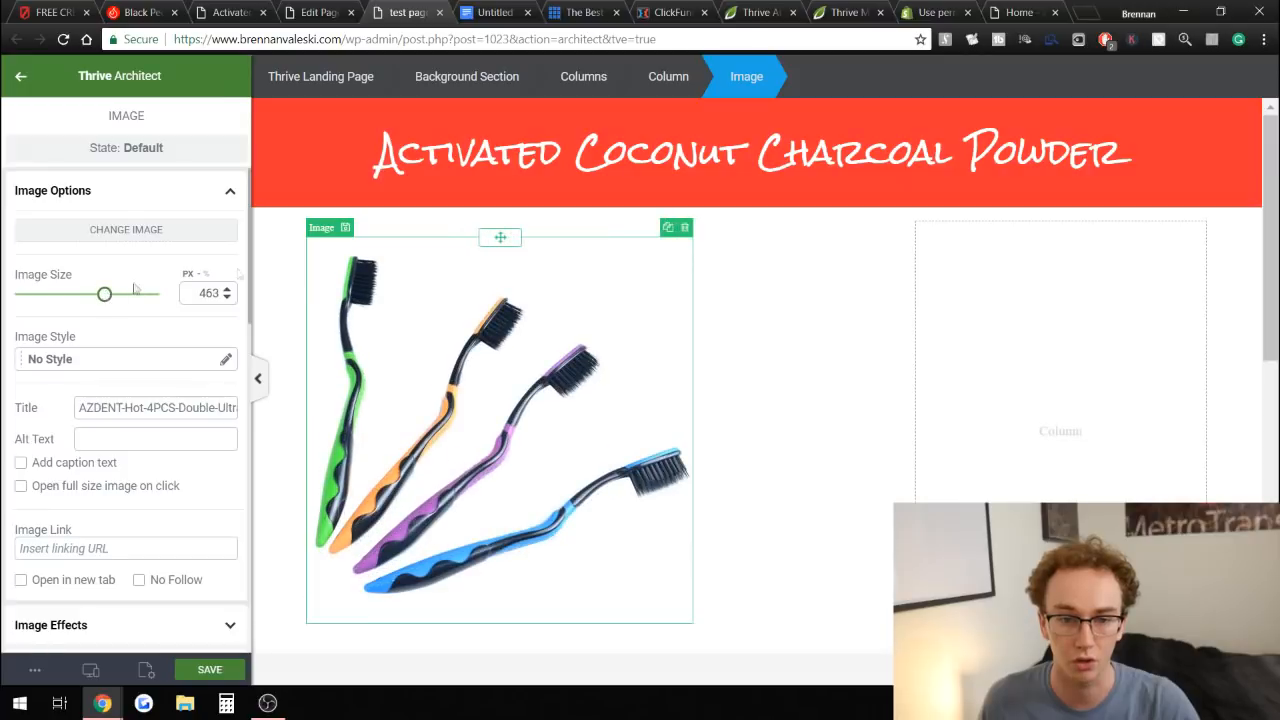
Rewrite the main heading as "Natural Charcoal Toothbrush".
click(537, 155)
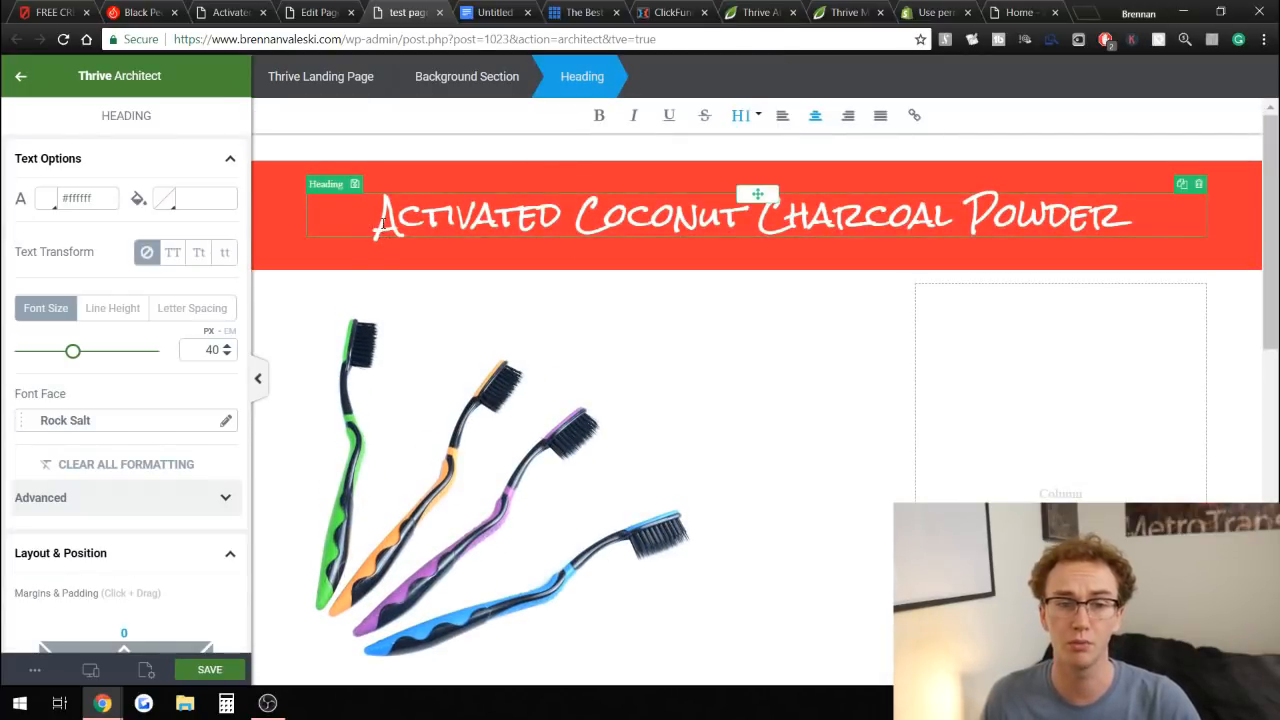
mouse_move(381, 222)
mouse_down()
mouse_move(737, 200)
mouse_move(578, 196)
mouse_up()
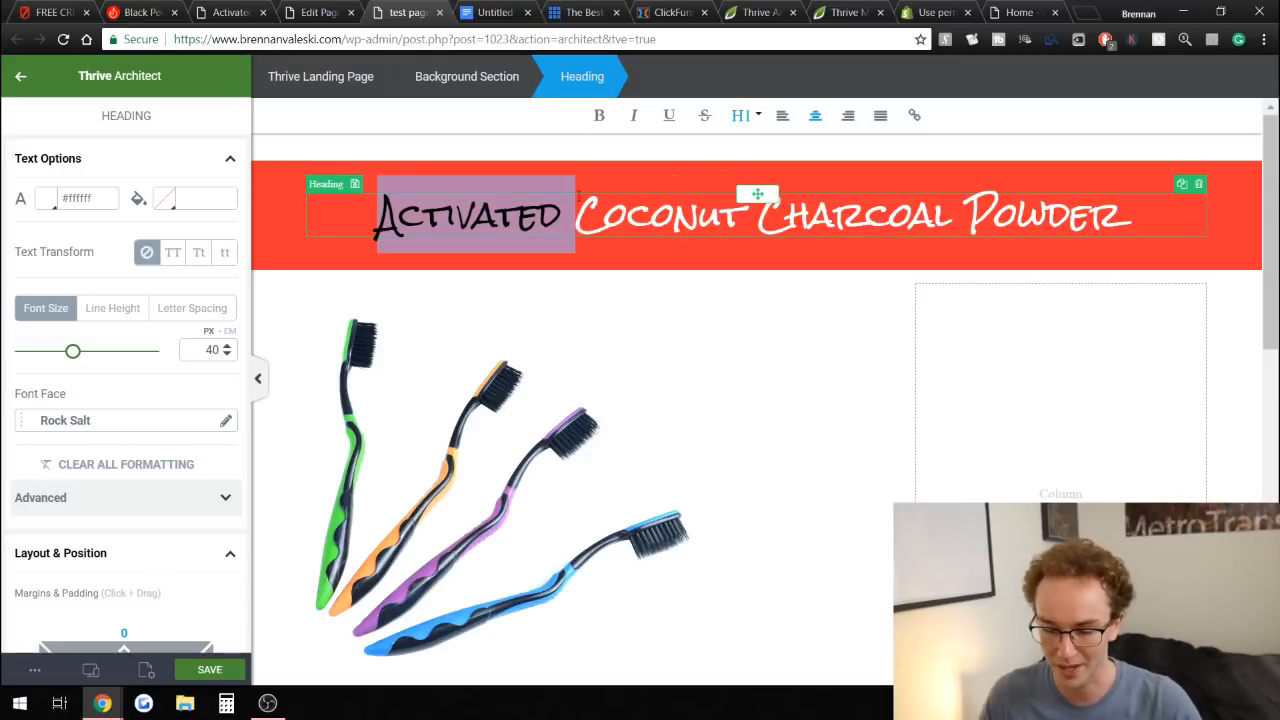
key(BackSpace)
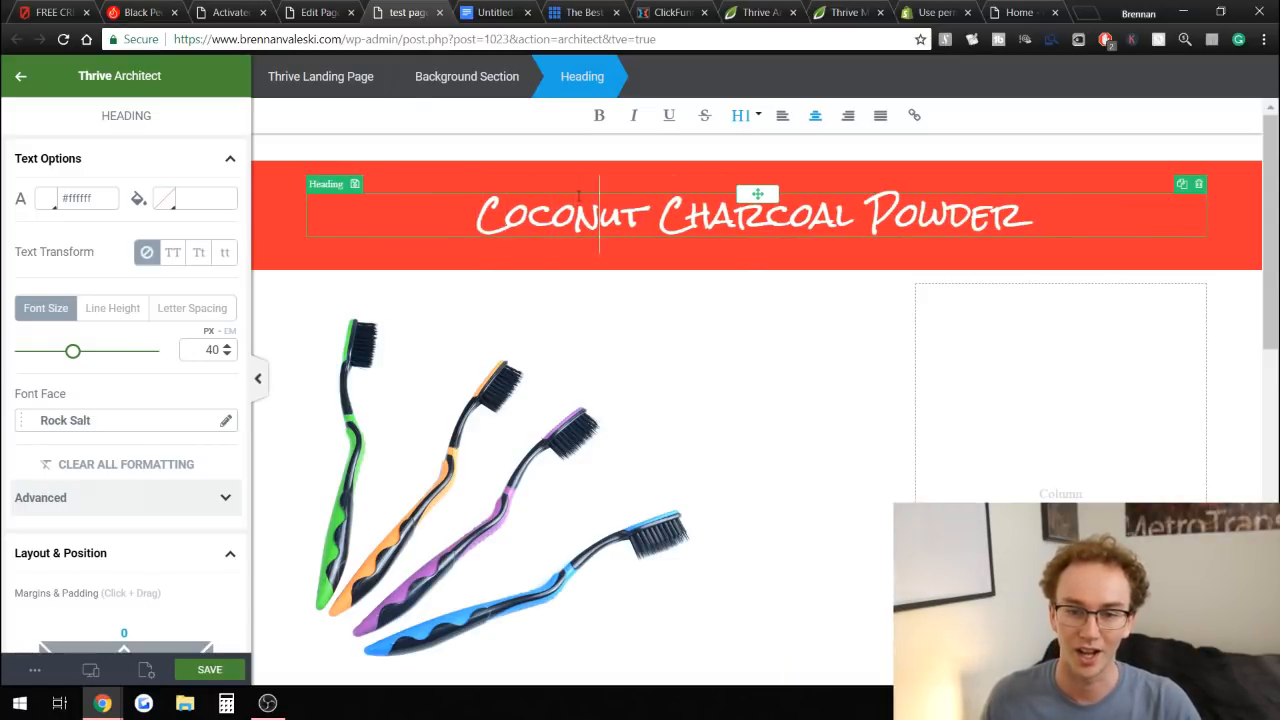
key(BackSpace)
key(BackSpace)
key(BackSpace)
key(BackSpace)
key(BackSpace)
key(BackSpace)
key(BackSpace)
key(BackSpace)
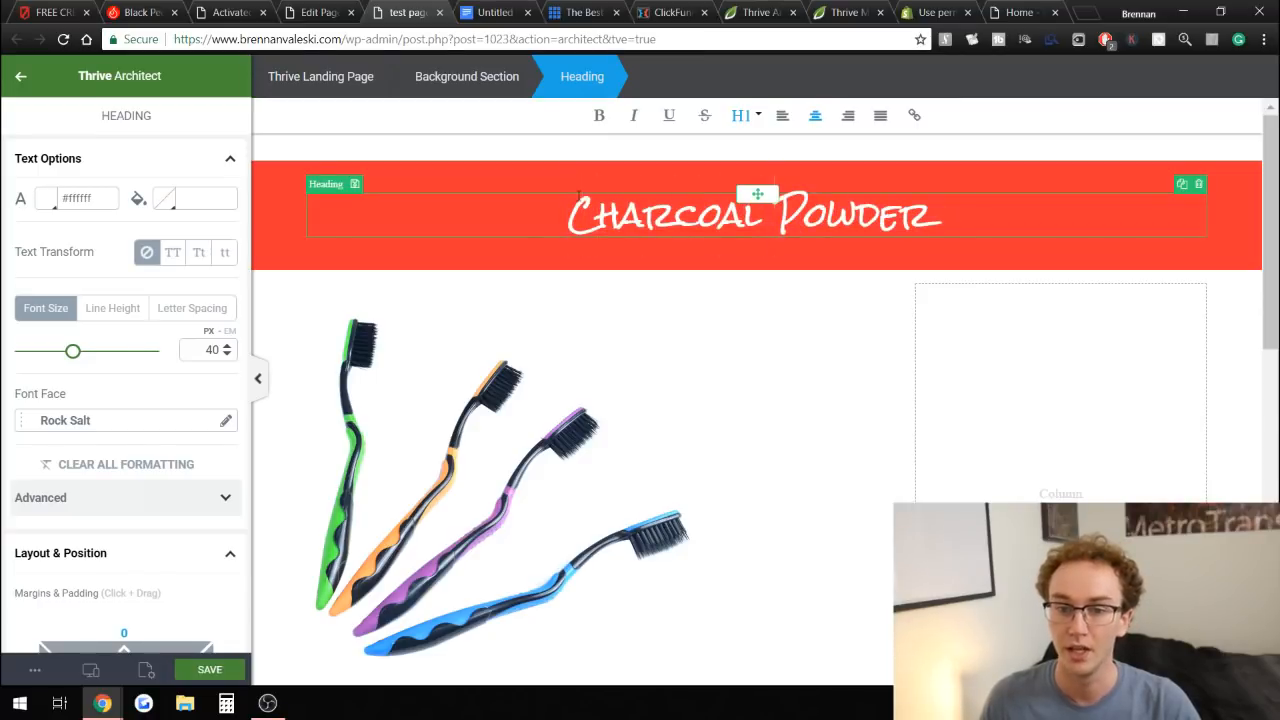
key(Delete)
key(Delete)
key(Delete)
key(Delete)
key(Delete)
key(Delete)
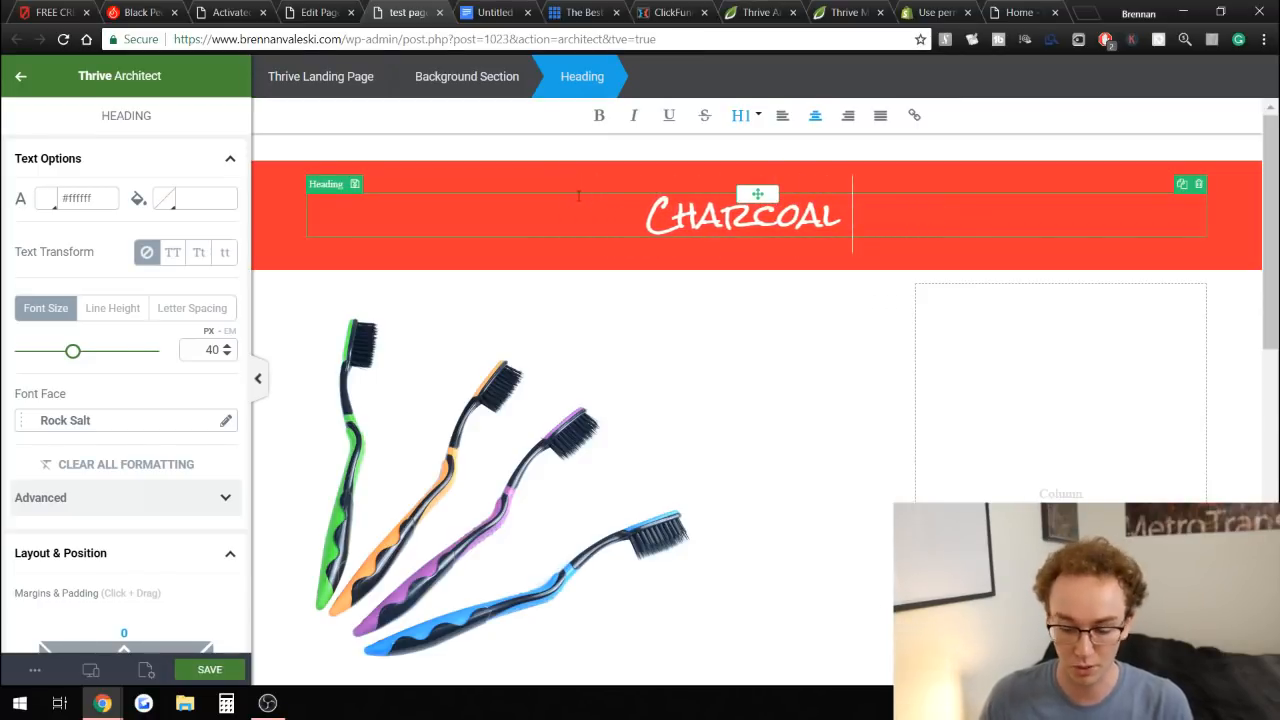
text(Te)
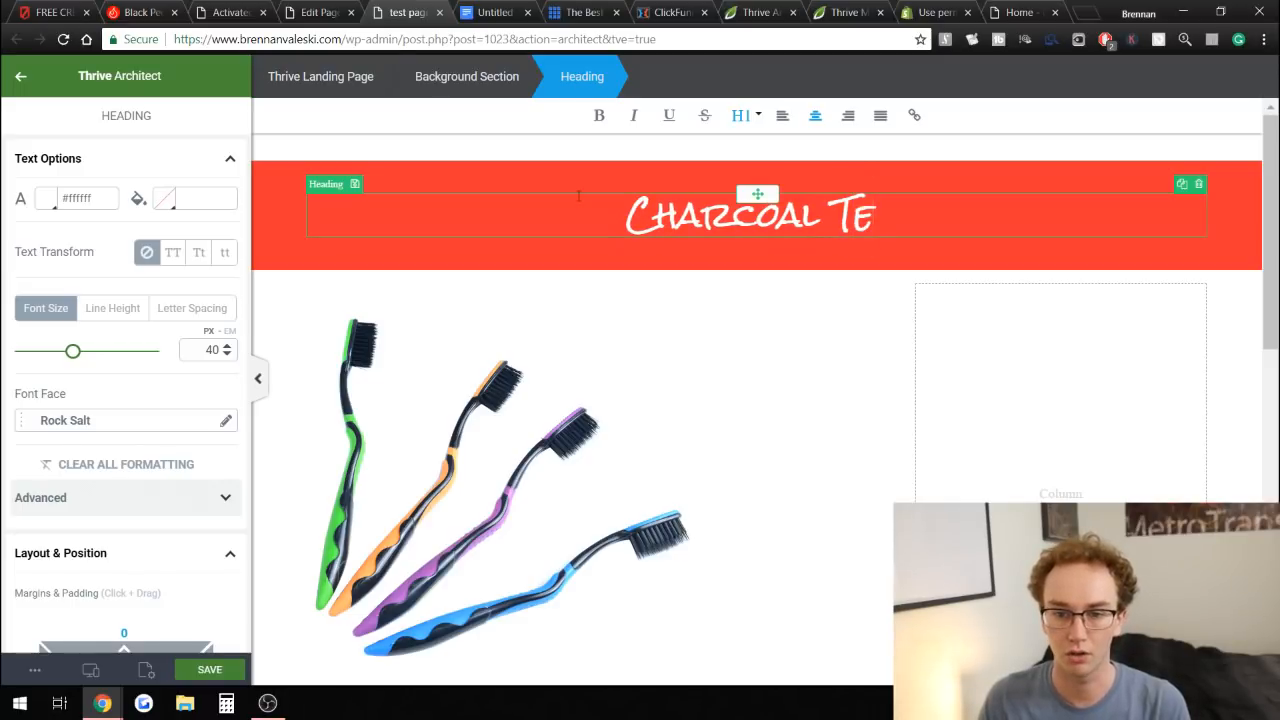
key(BackSpace)
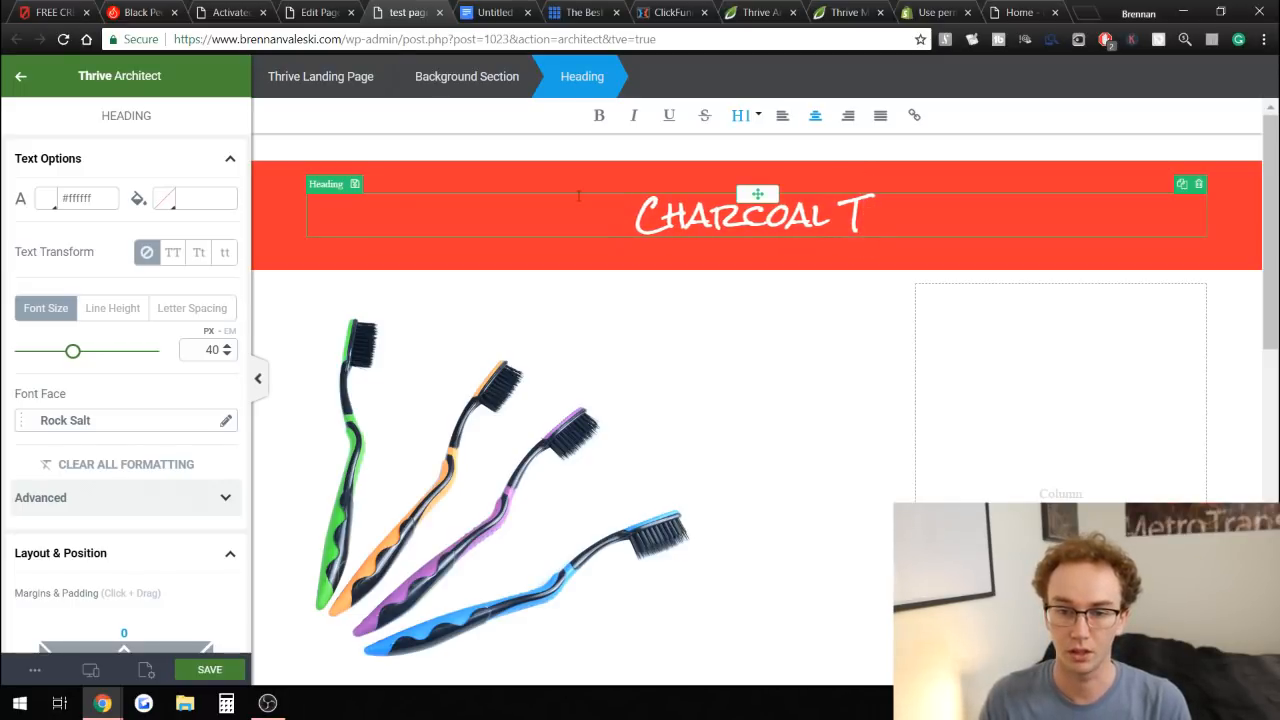
text(oothbrush)
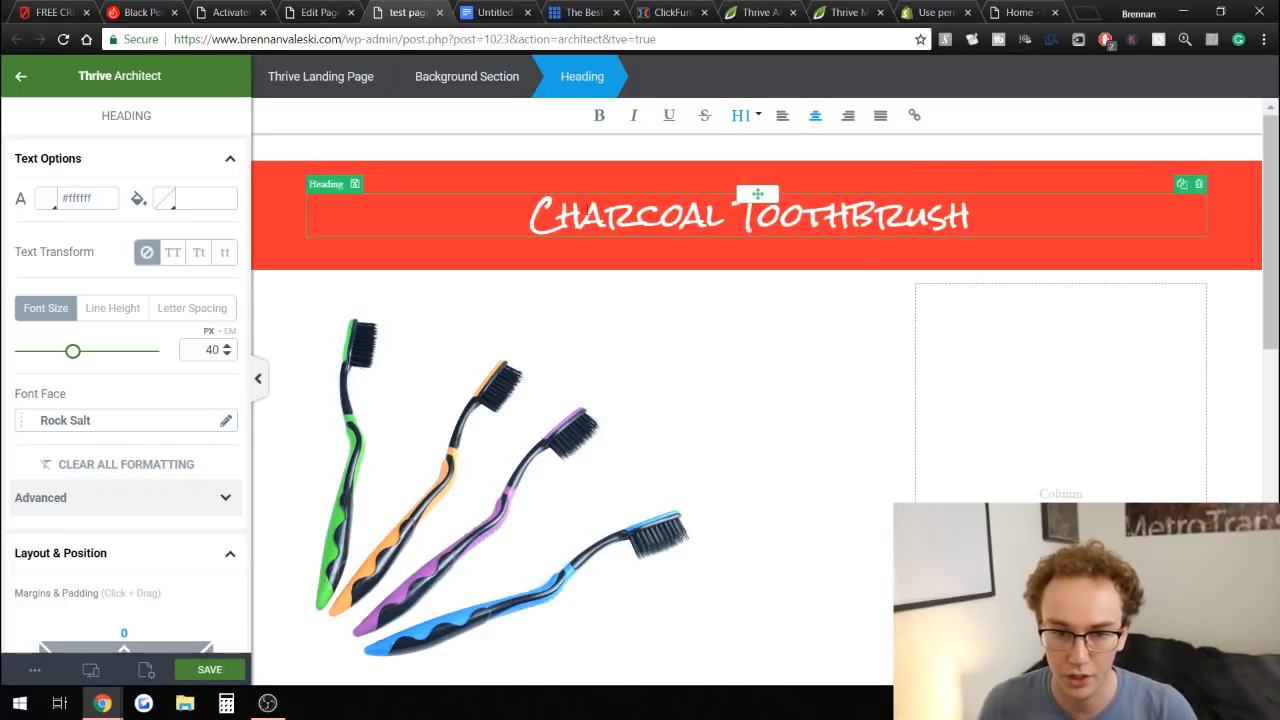
text(Natural)
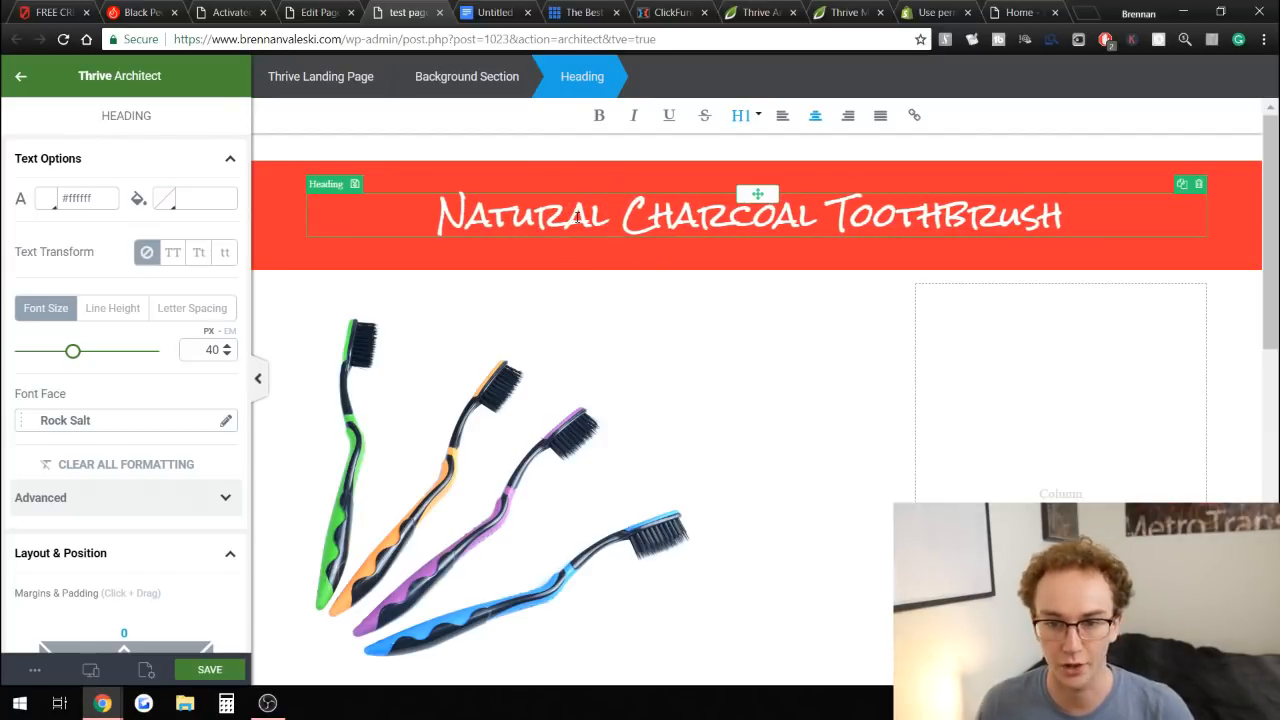
Change the header section's background color to teal #11b2a1.
click(1219, 306)
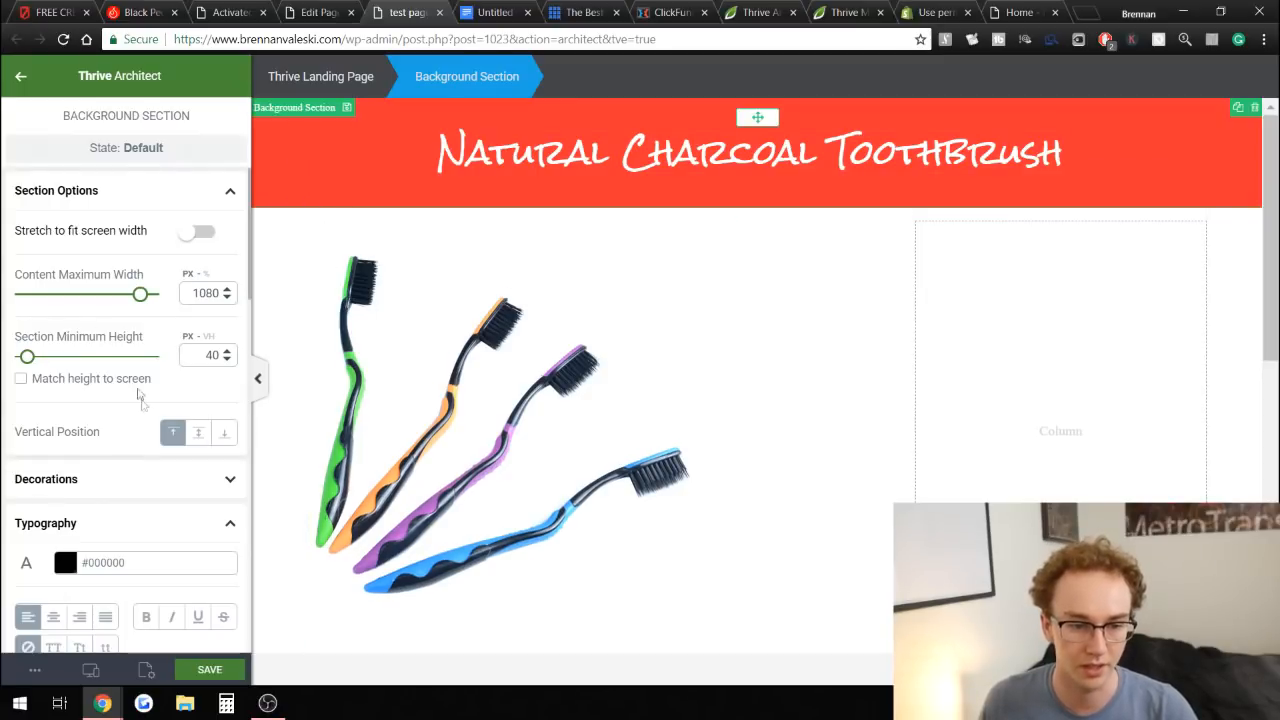
scroll(157, 408, down, 3)
scroll(157, 408, up, 2)
scroll(157, 408, up, 1)
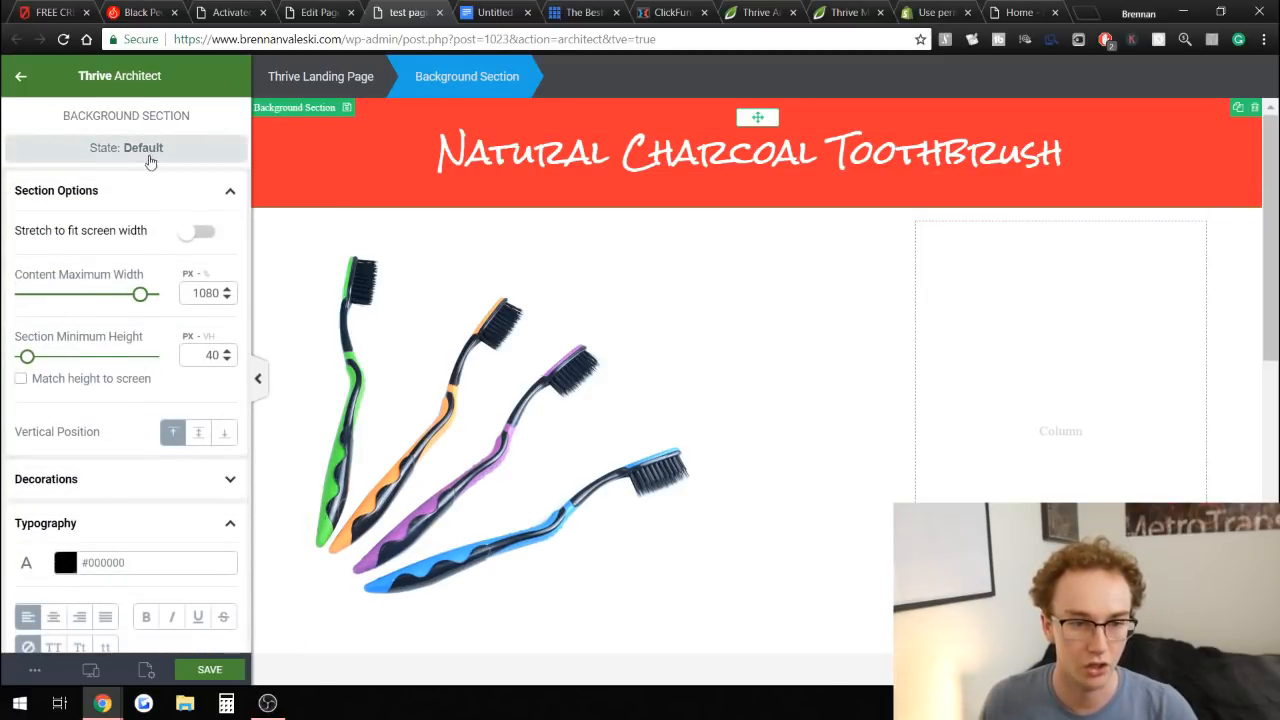
scroll(124, 386, down, 5)
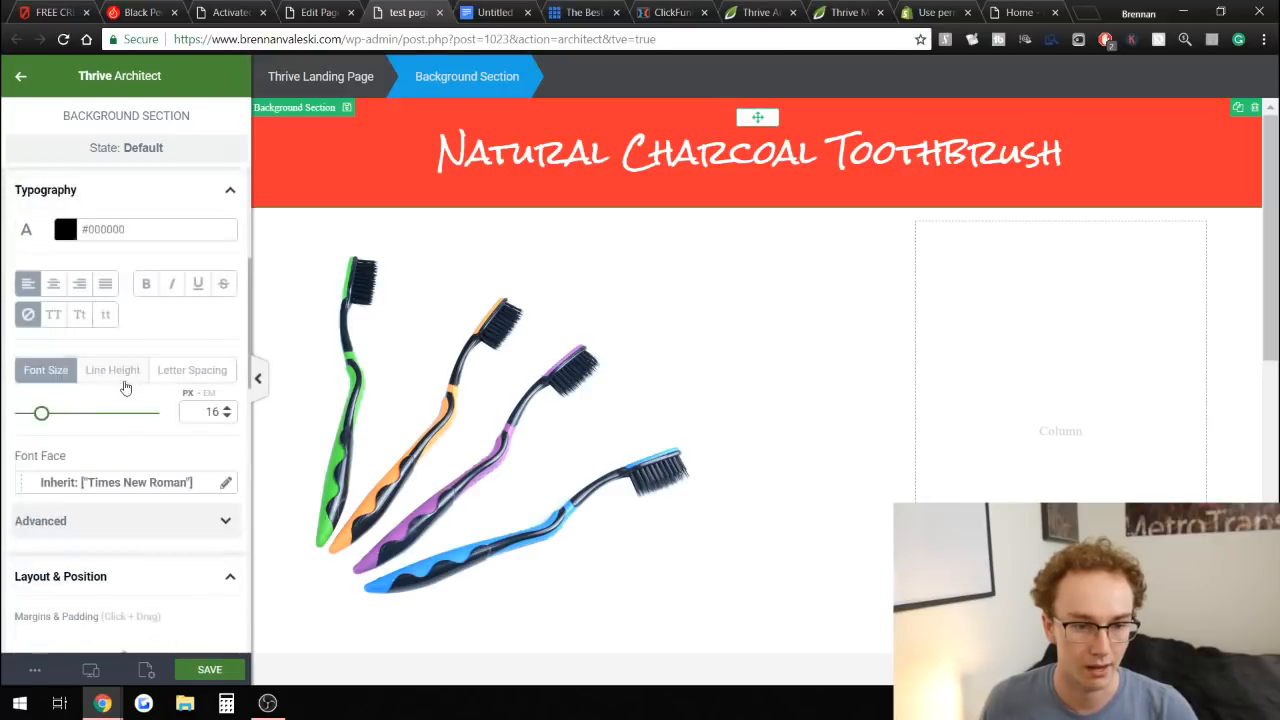
scroll(145, 345, down, 5)
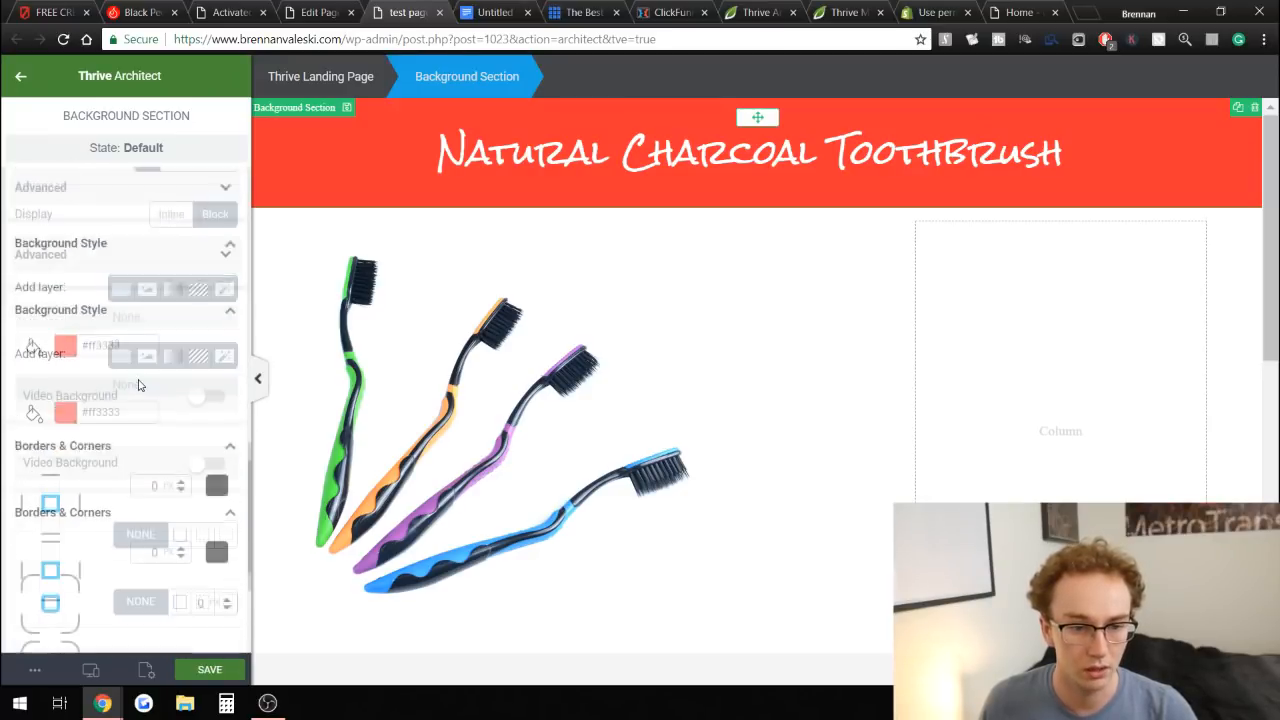
click(63, 343)
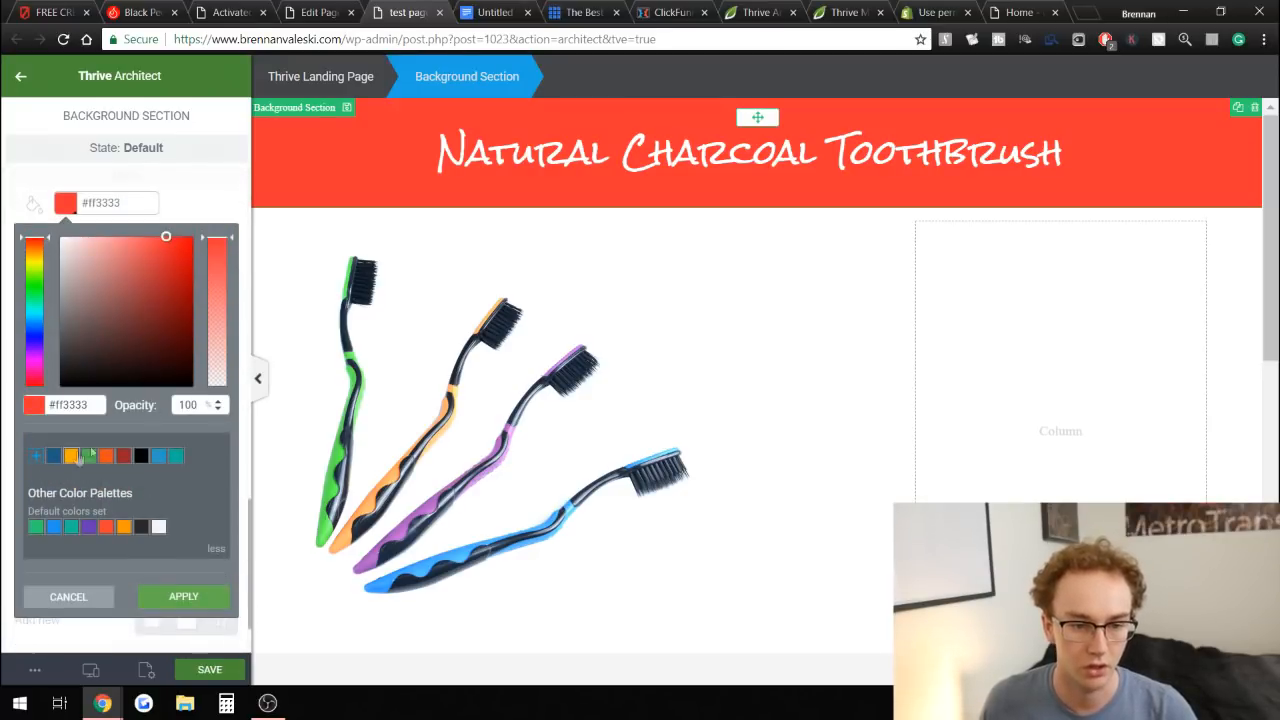
click(176, 457)
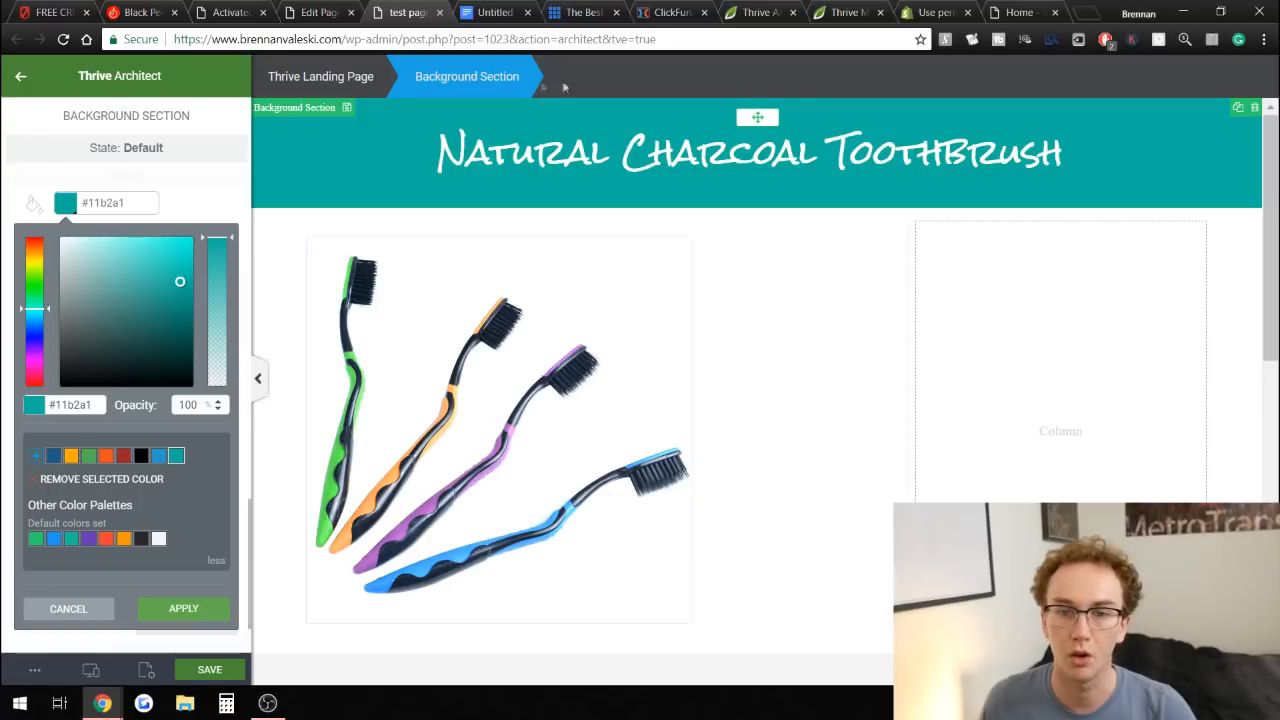
click(183, 609)
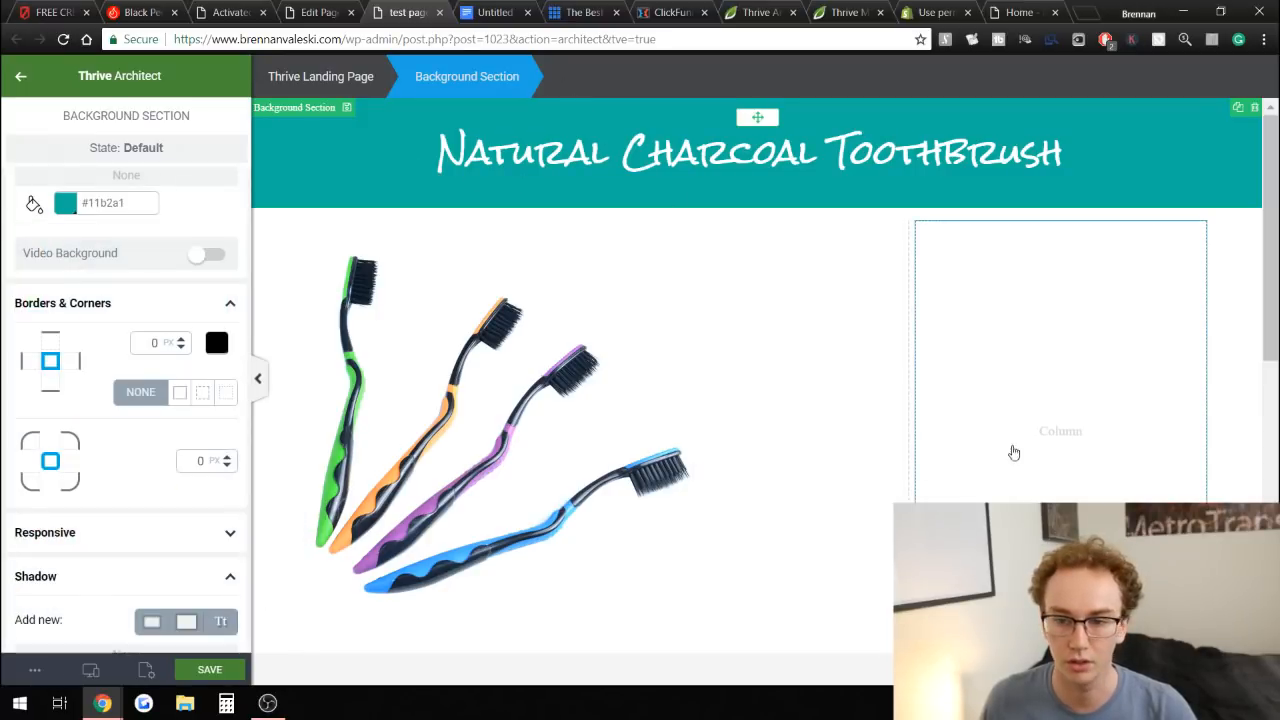
Widen the right column by shifting the divider between the two columns to the left.
click(579, 226)
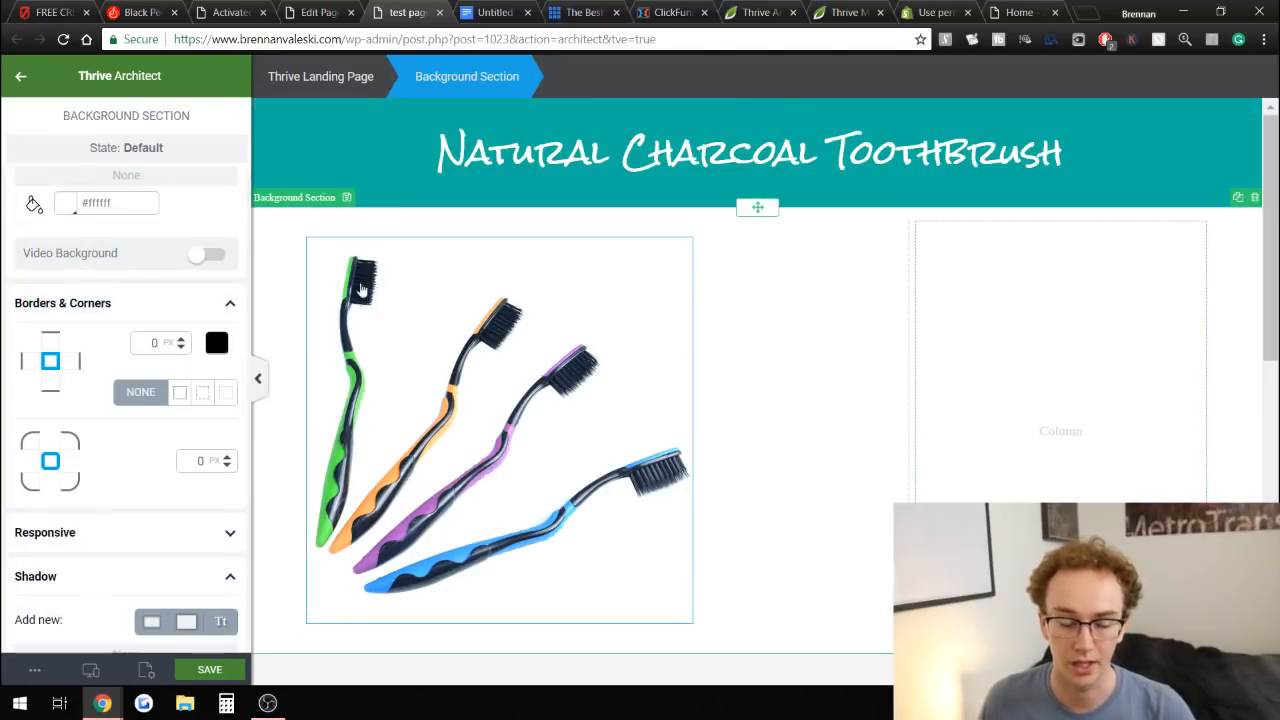
click(294, 545)
scroll(377, 509, down, 1)
scroll(803, 617, down, 2)
scroll(1034, 403, up, 3)
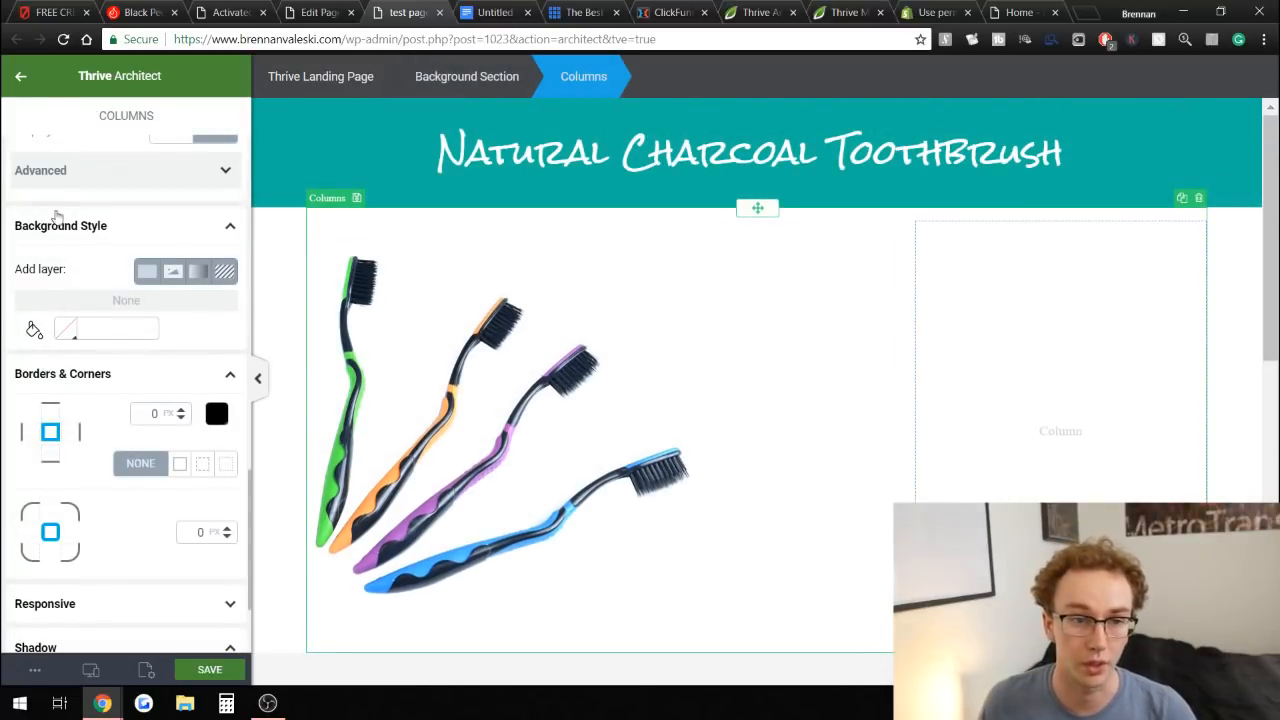
click(21, 76)
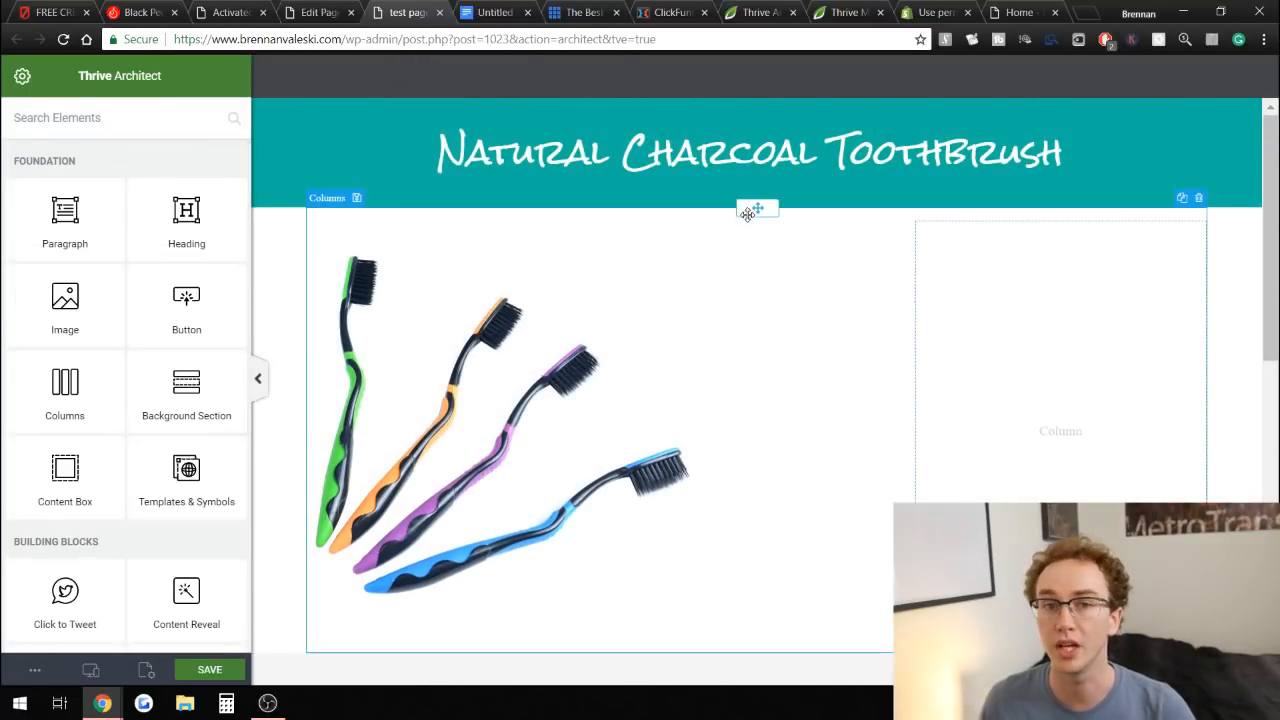
drag(903, 306, 803, 294)
scroll(1237, 277, down, 3)
scroll(1234, 294, up, 3)
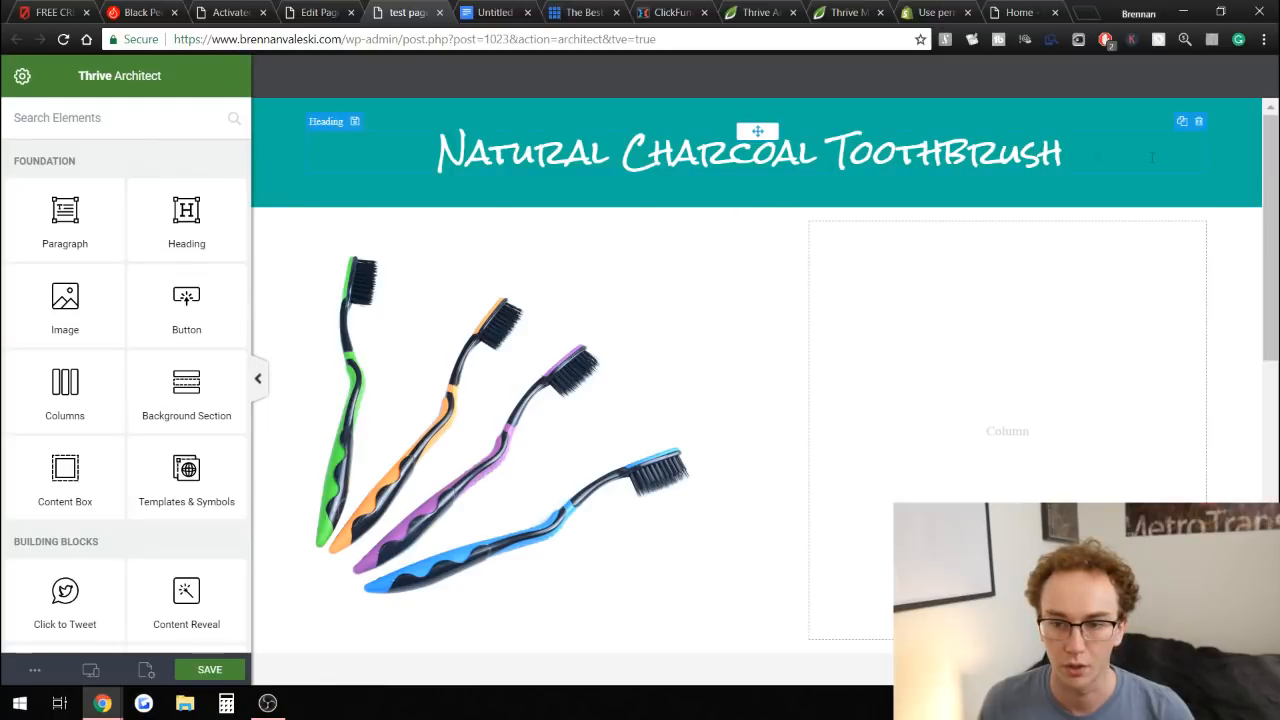
Duplicate the heading and move the copy into the right column.
click(1182, 123)
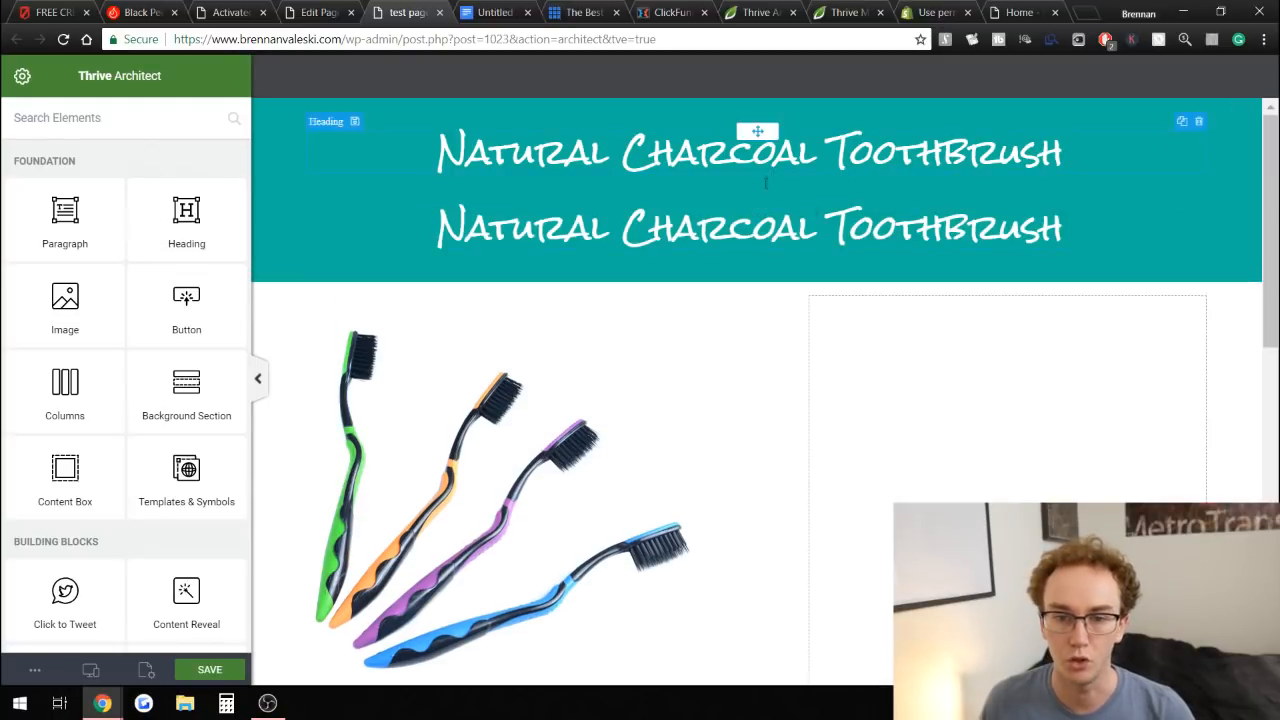
drag(760, 205, 975, 315)
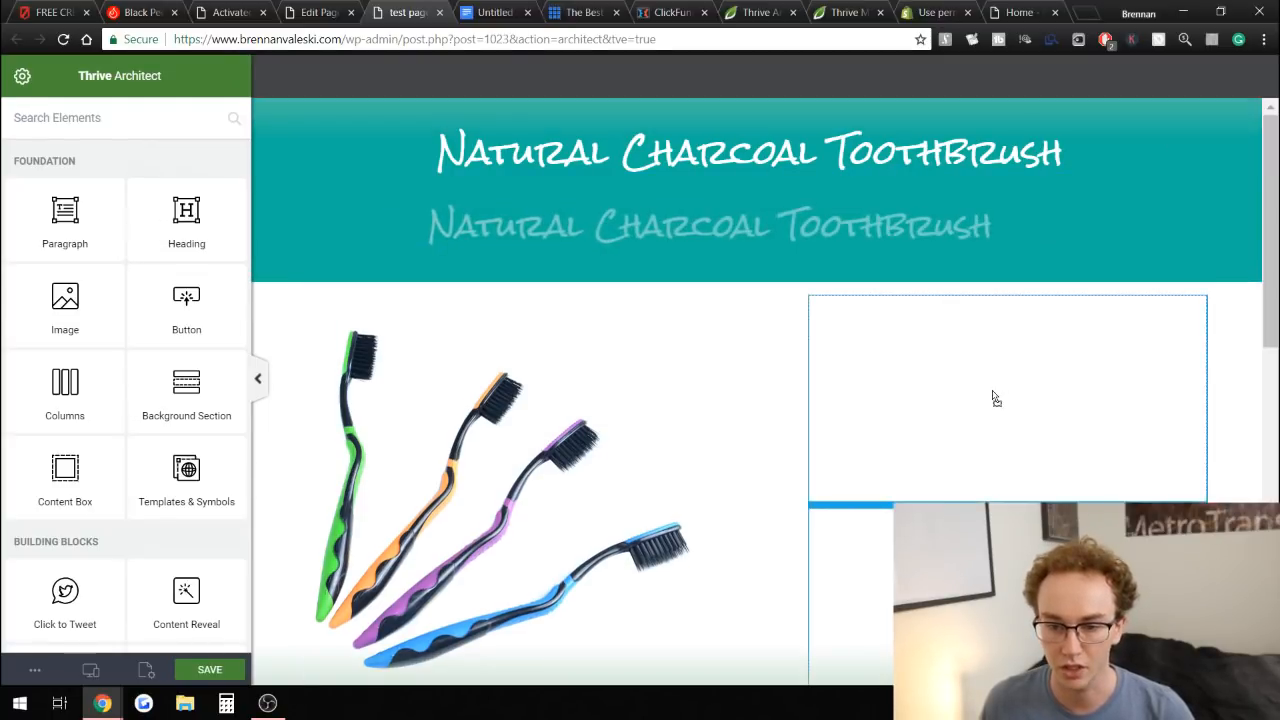
Select the copied heading's text in the right column and set its text color to black #000000.
drag(993, 390, 991, 397)
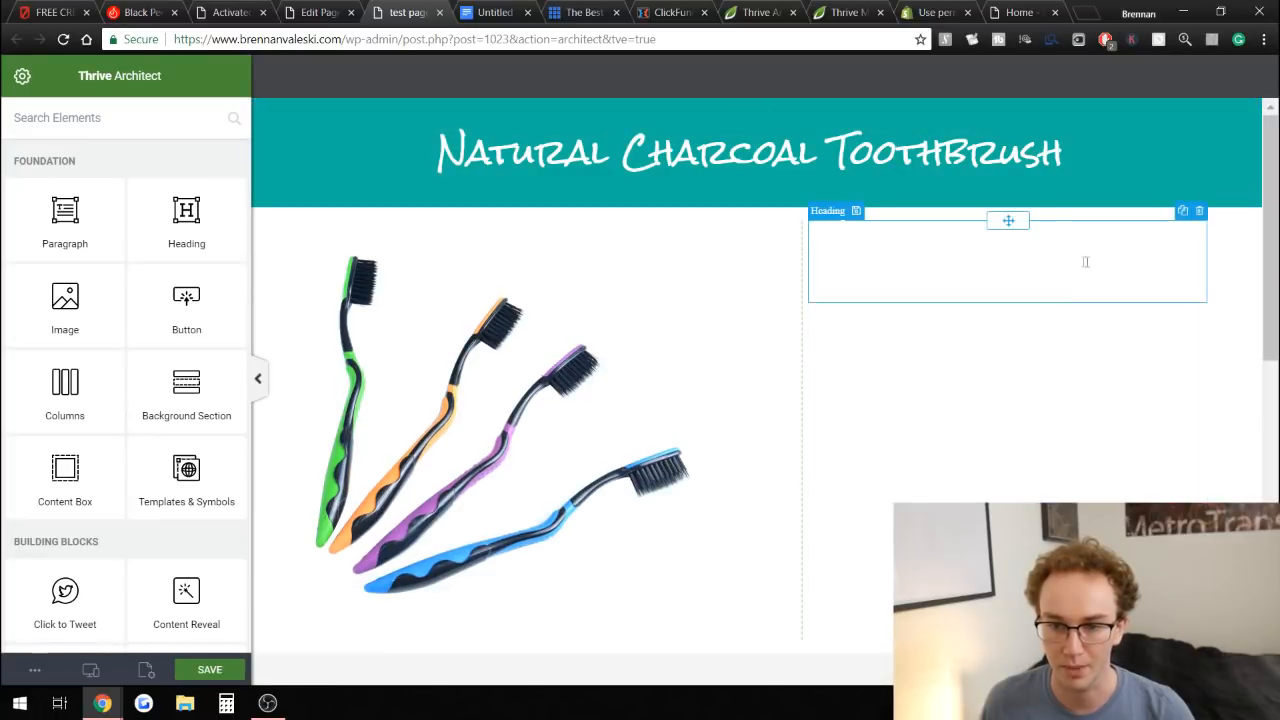
click(1193, 262)
drag(1193, 262, 768, 208)
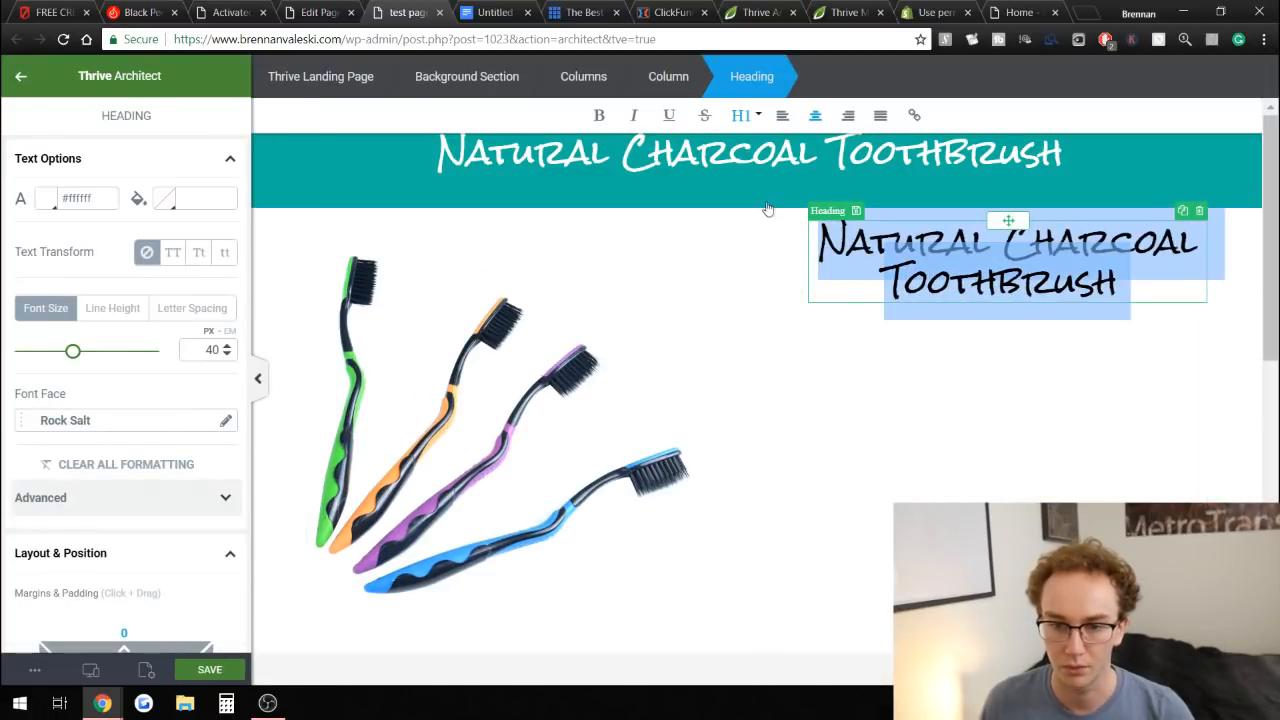
click(47, 199)
click(59, 380)
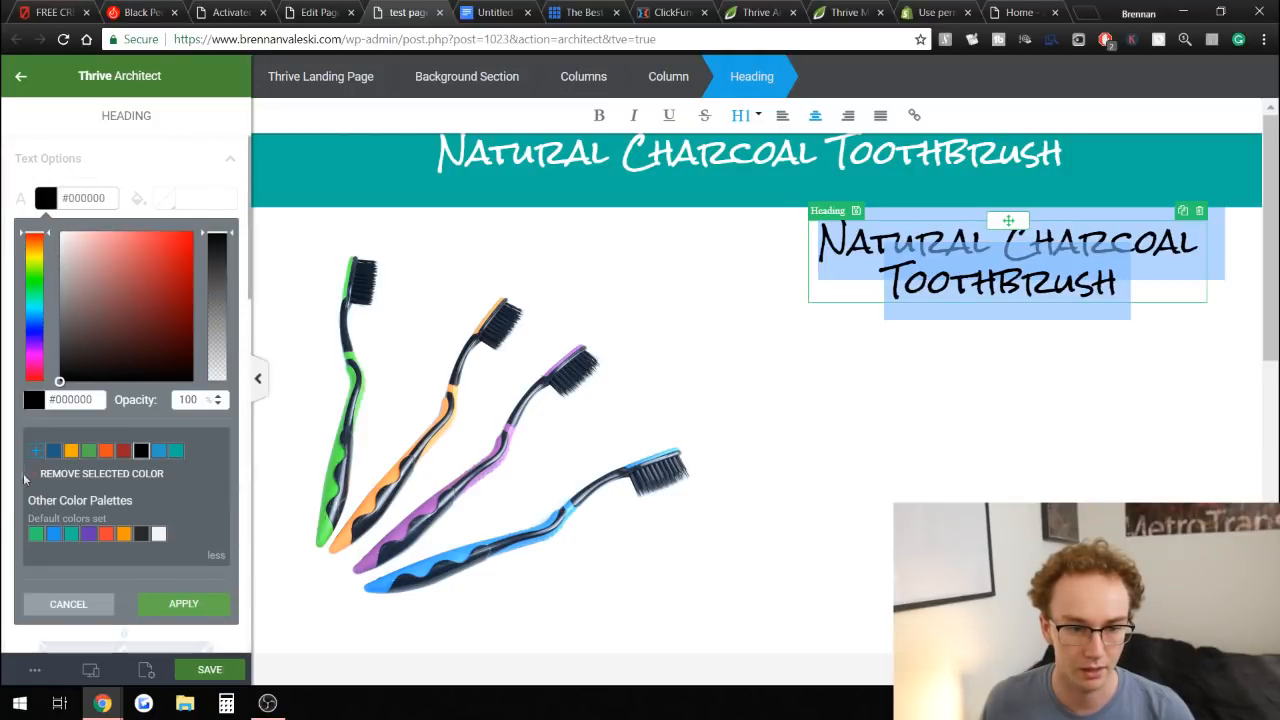
click(184, 606)
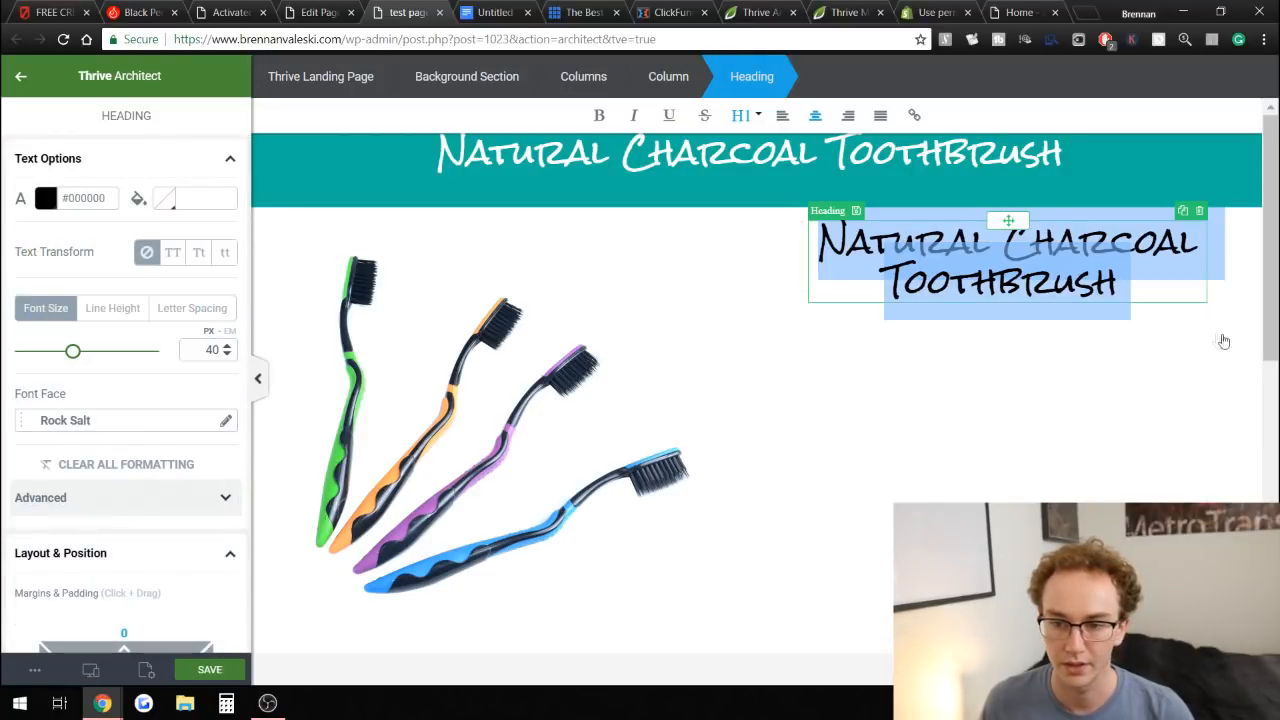
click(1227, 299)
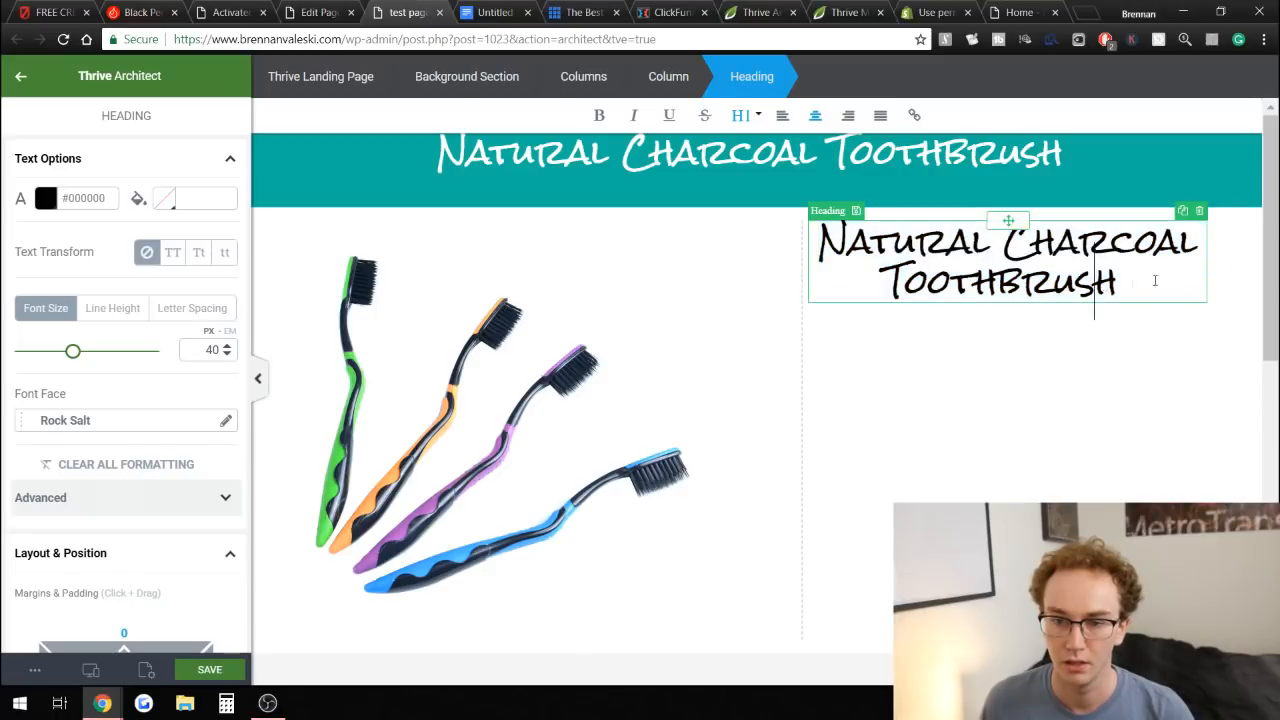
click(1234, 285)
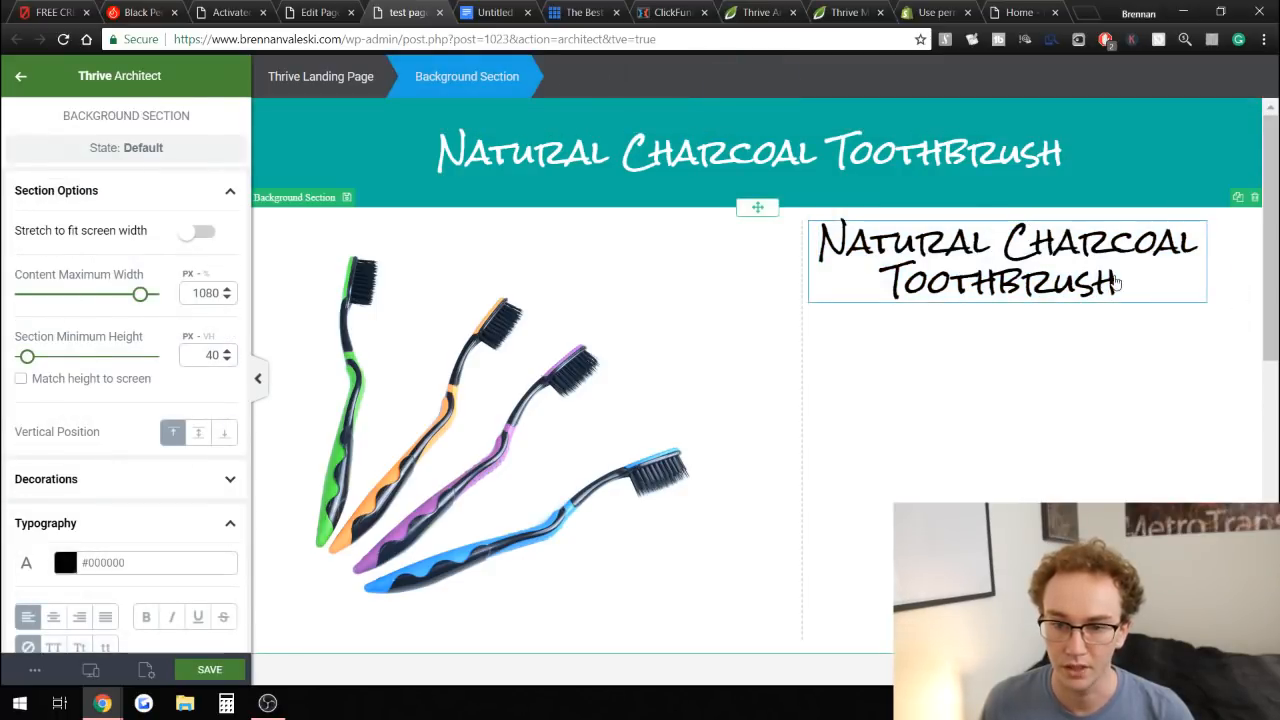
Copy the "Was $80 Today Only $39.95!" price line from the reference charcoal powder page.
click(255, 9)
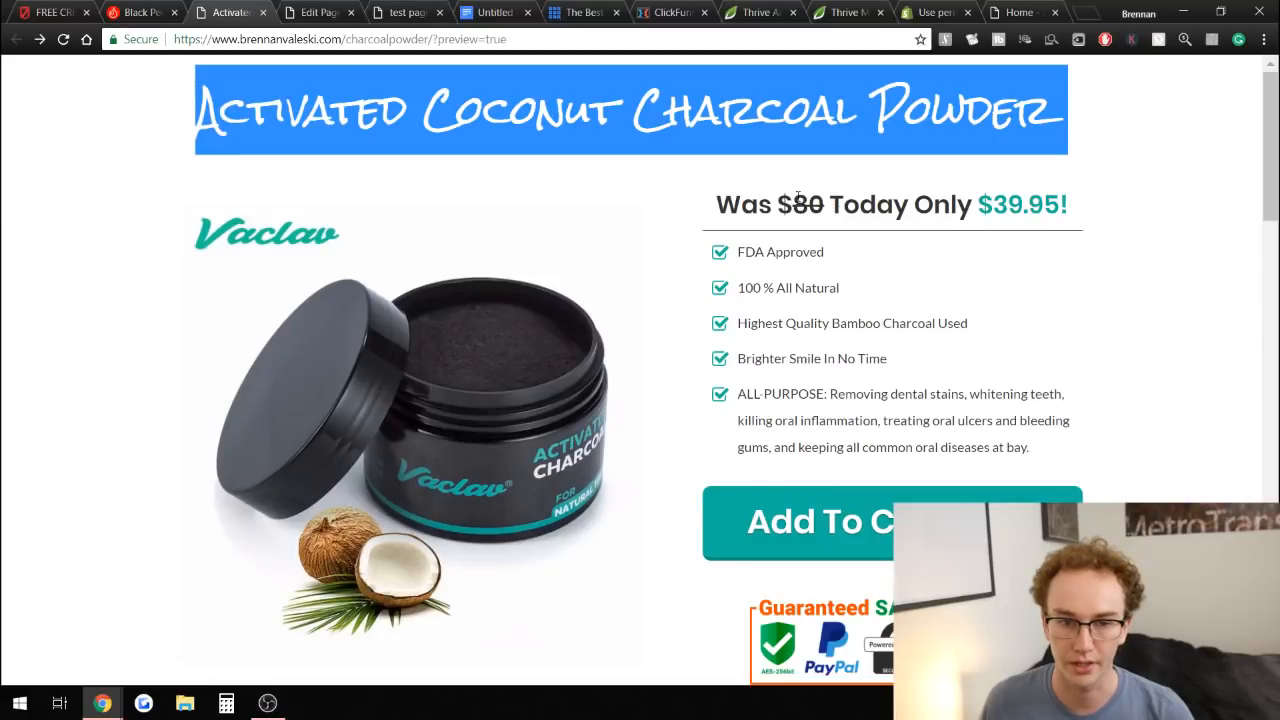
drag(716, 204, 1080, 212)
right_click(1060, 205)
click(981, 213)
click(318, 12)
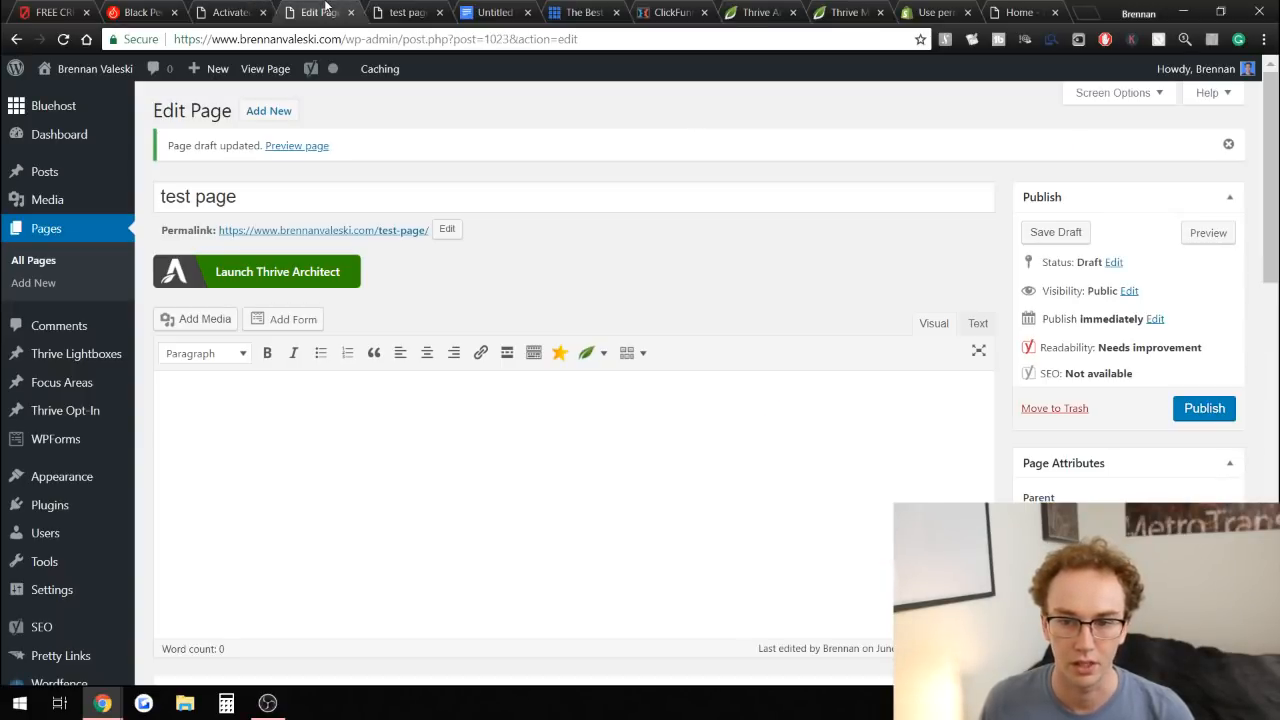
click(400, 12)
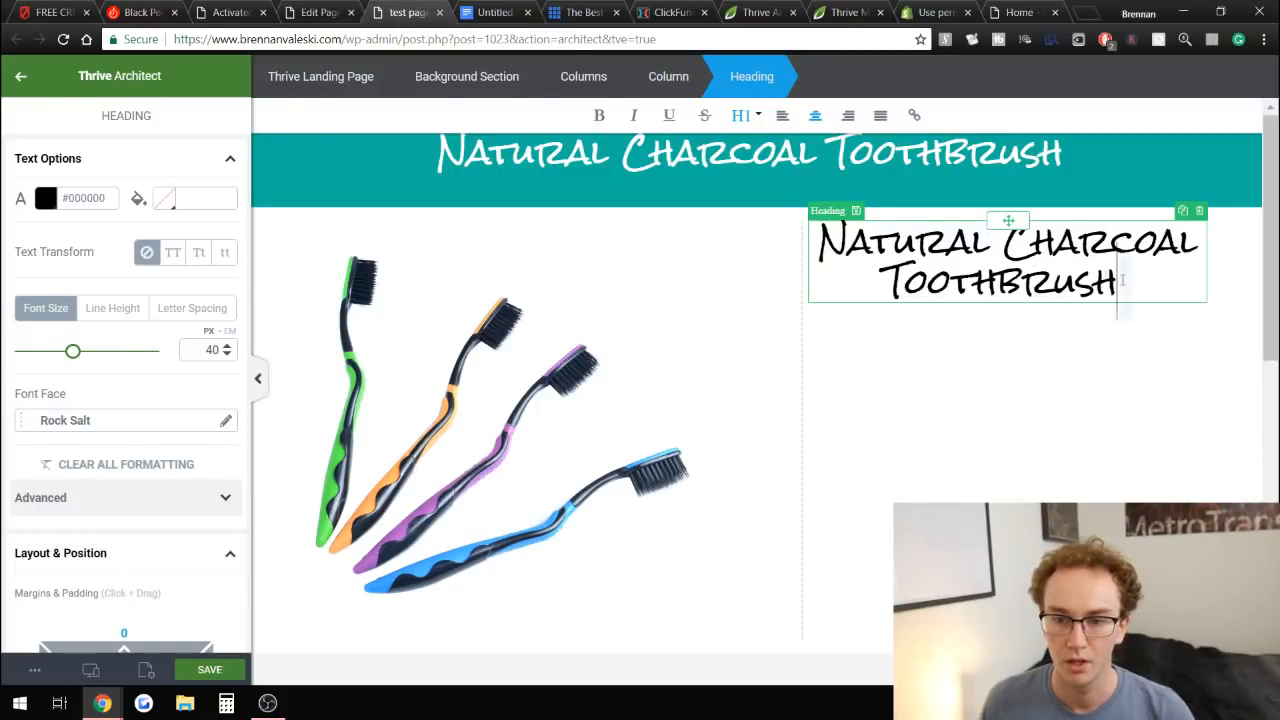
Replace the right-column heading's text with the pasted price line and set its font size to 32 px.
drag(1122, 281, 816, 232)
right_click(886, 234)
click(938, 286)
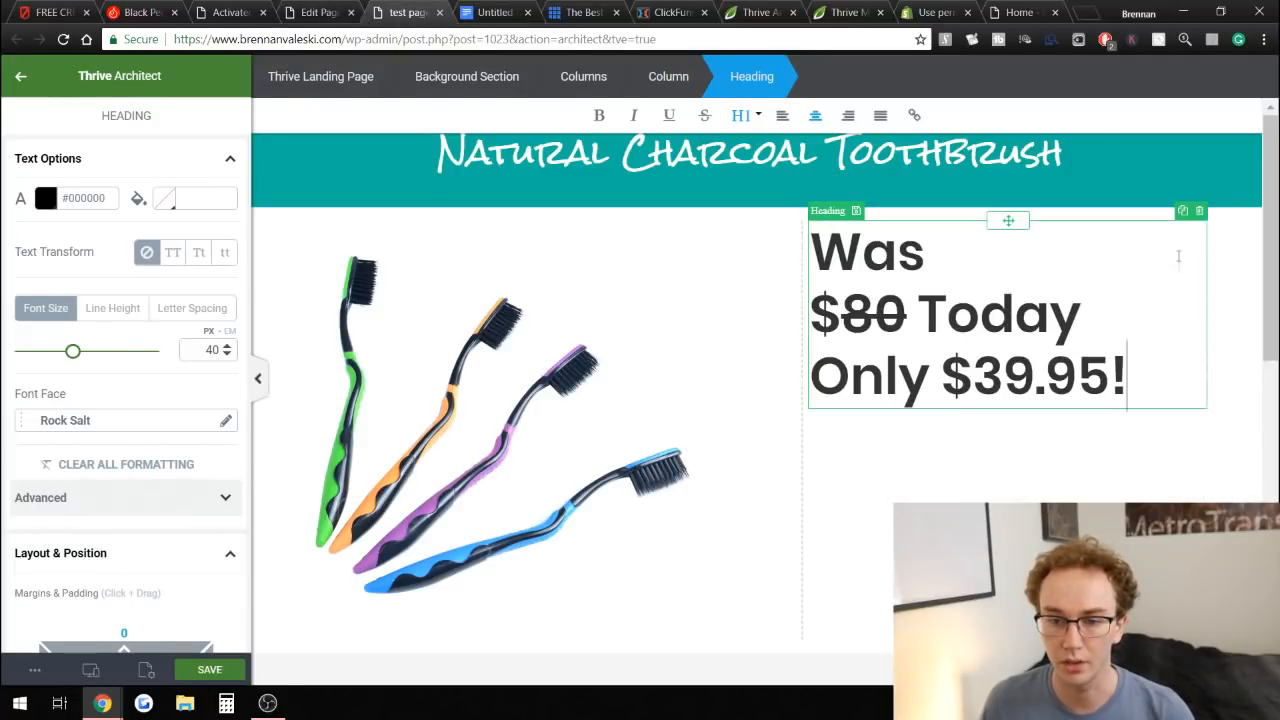
drag(1163, 366, 812, 232)
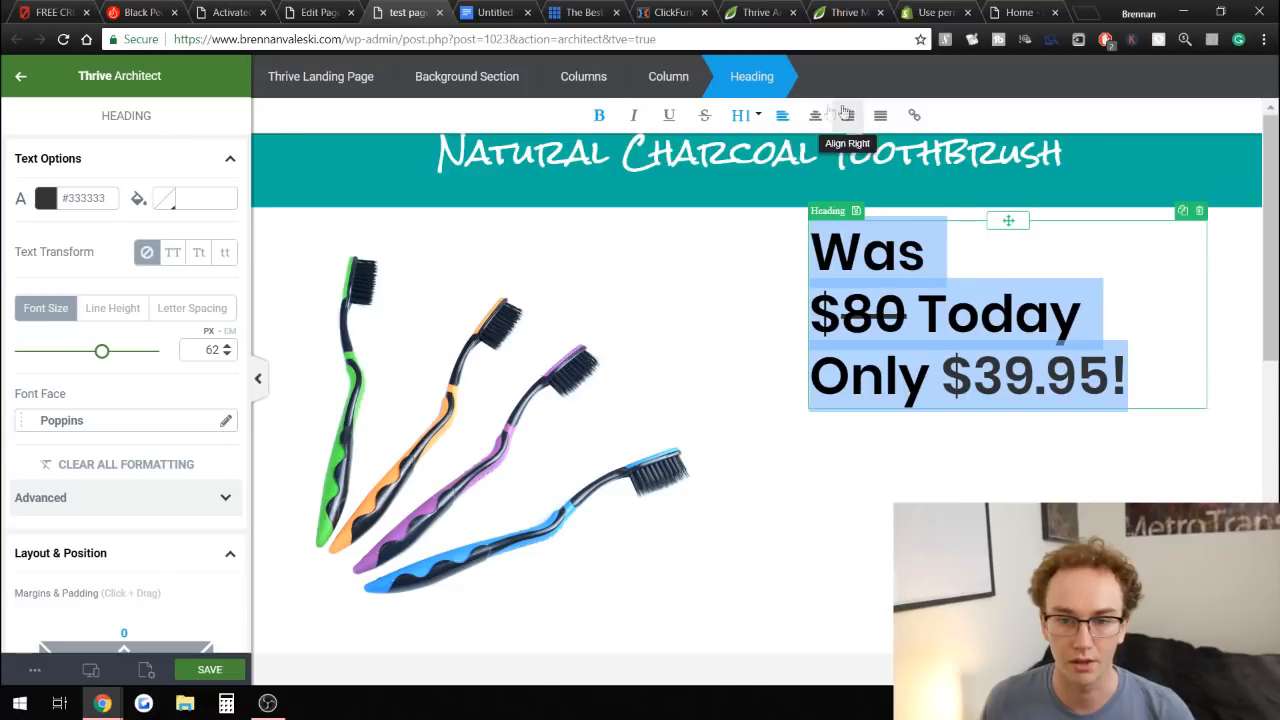
drag(102, 351, 63, 355)
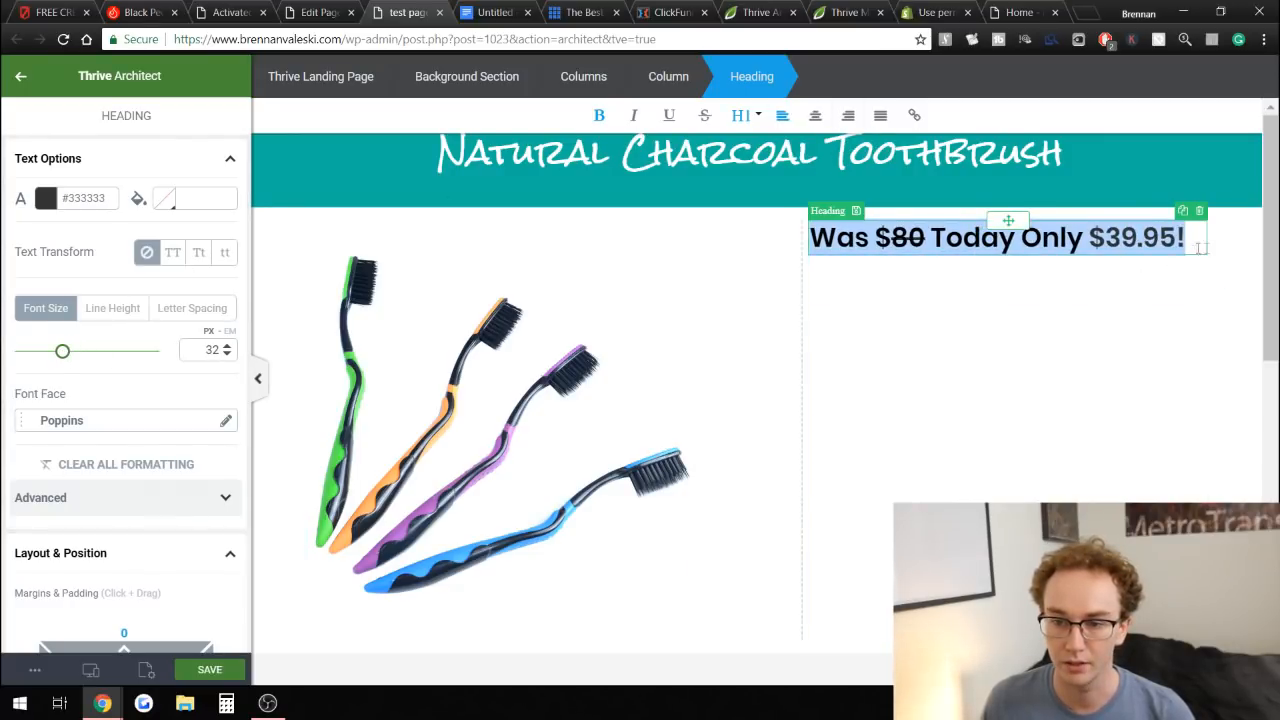
Change the prices in the price line to $30 and $14.95.
click(1122, 240)
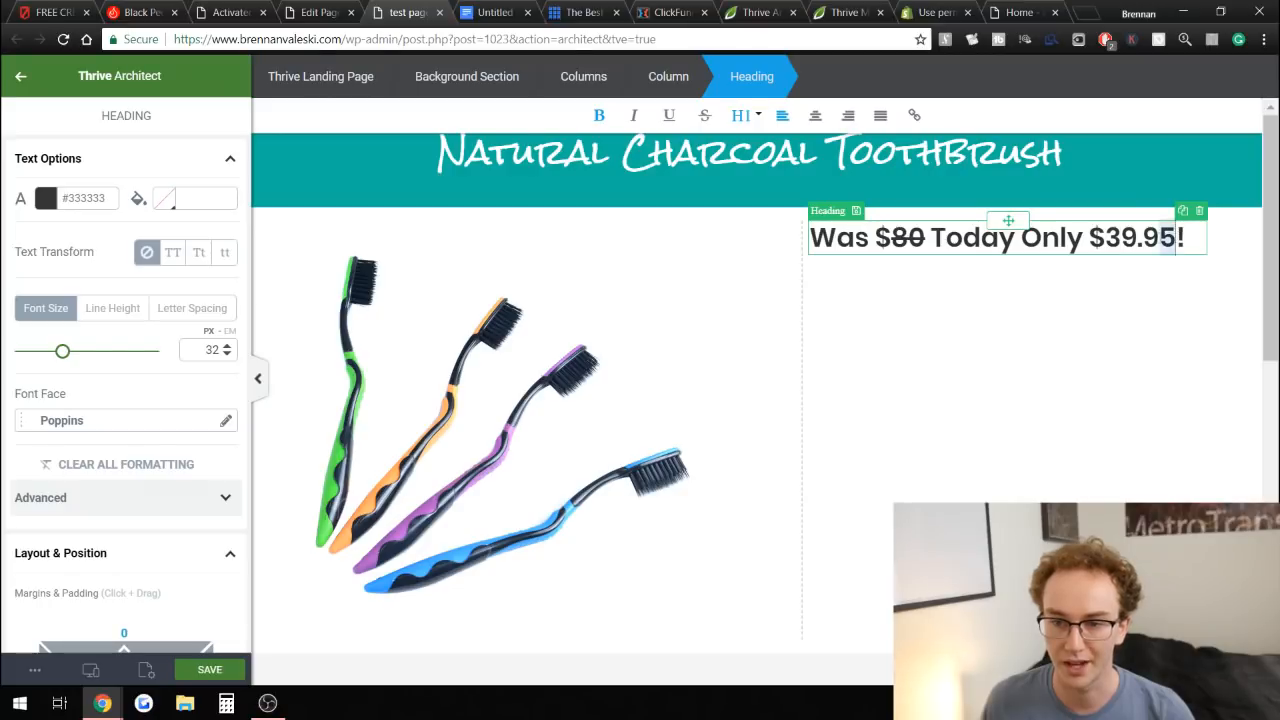
drag(1176, 238, 1108, 238)
text(14.)
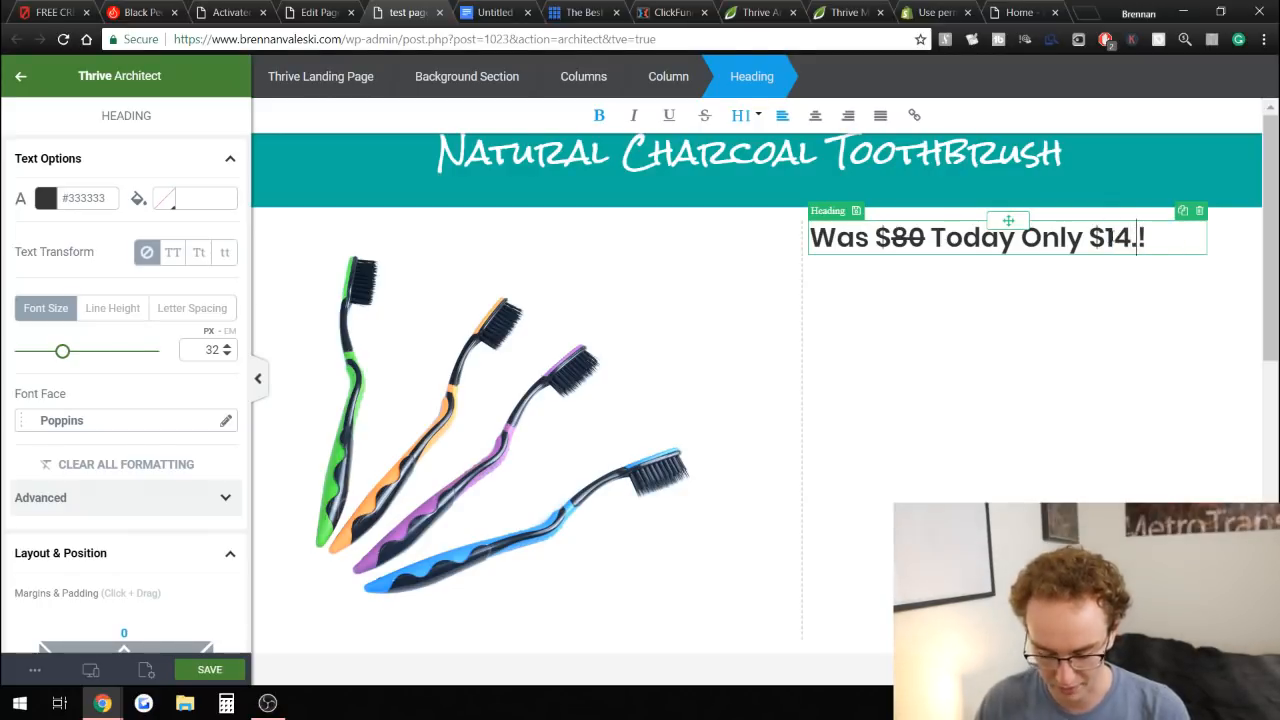
text(95)
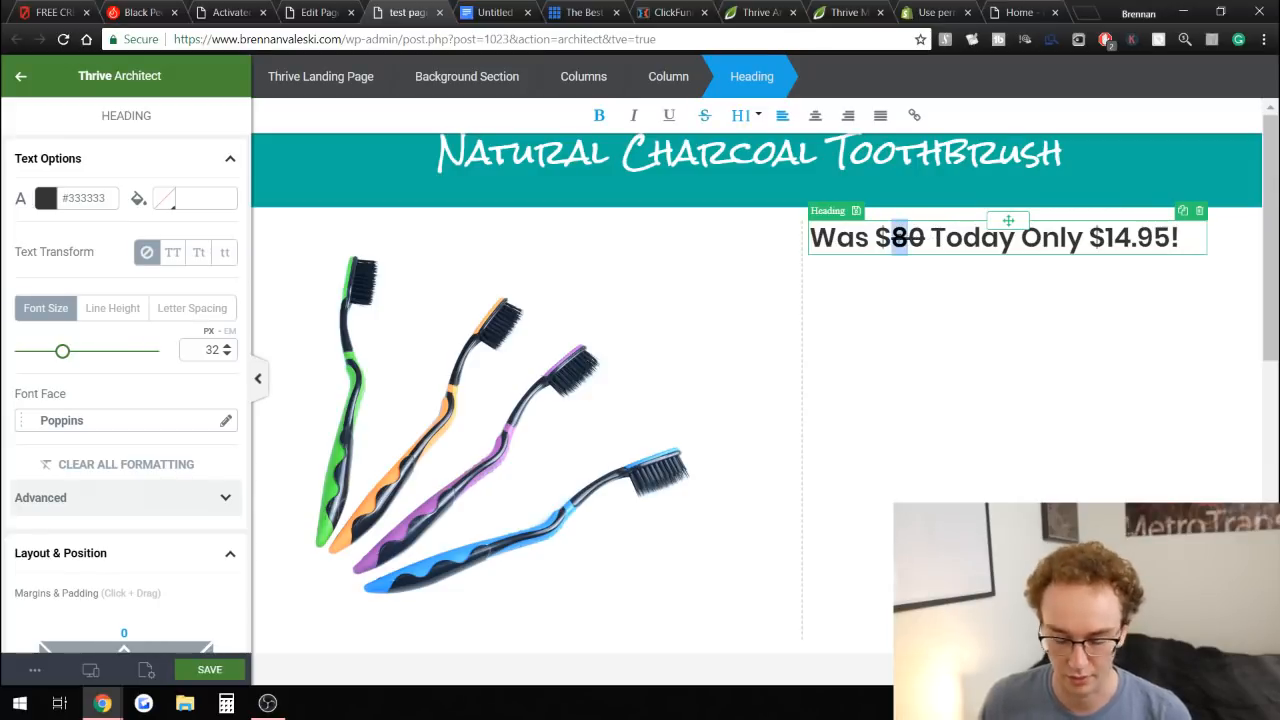
text(3)
click(1240, 286)
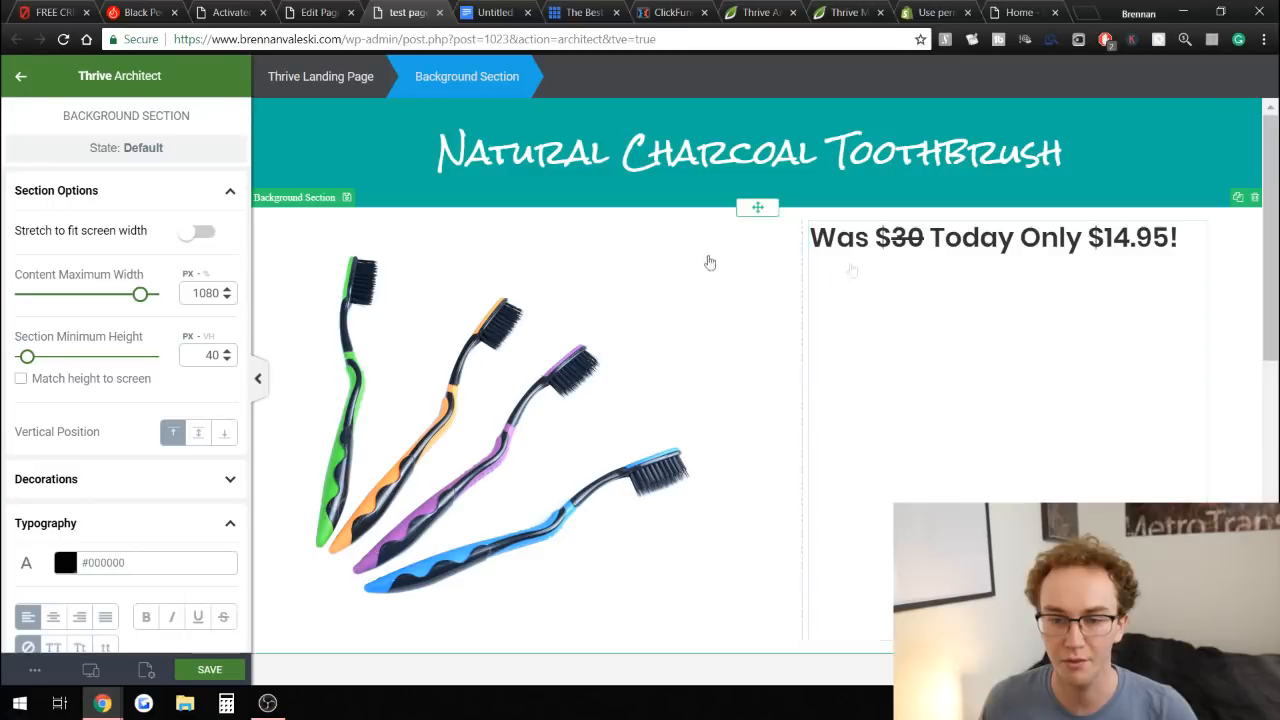
Review the reference Activated Coconut Charcoal Powder page against the new page.
scroll(1245, 251, down, 2)
scroll(1245, 251, up, 2)
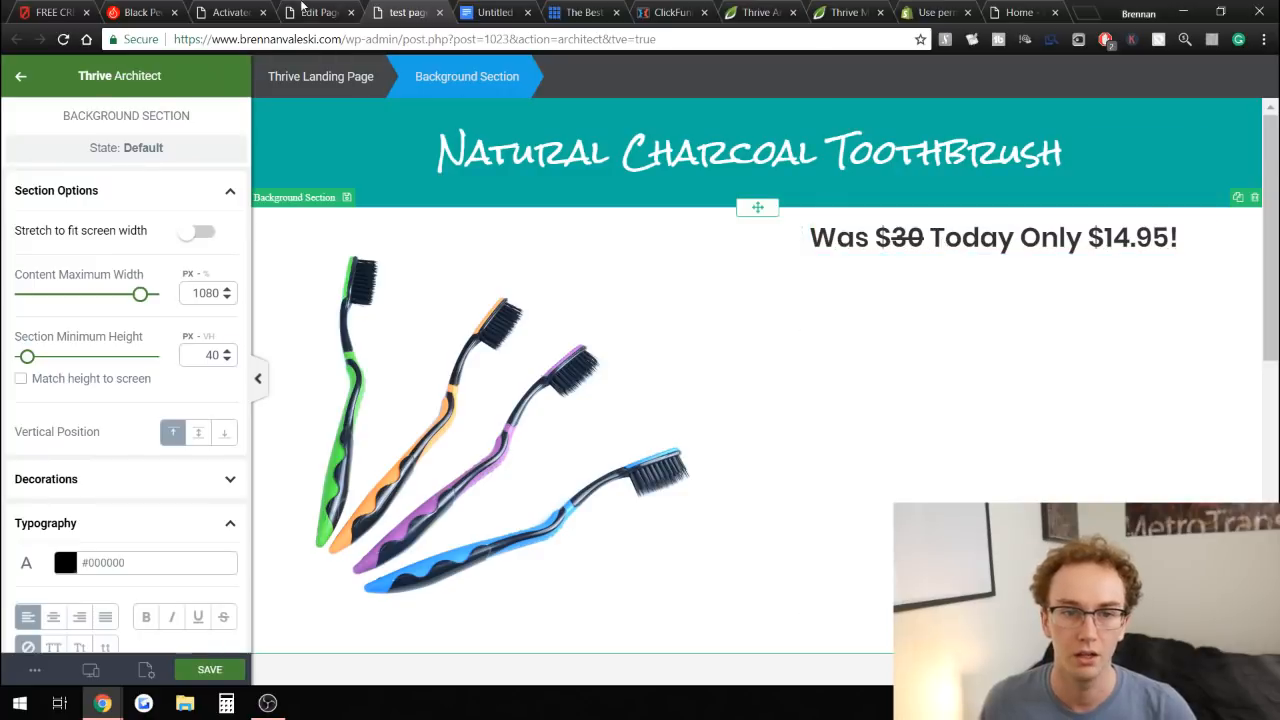
click(305, 12)
click(260, 10)
drag(260, 6, 303, 6)
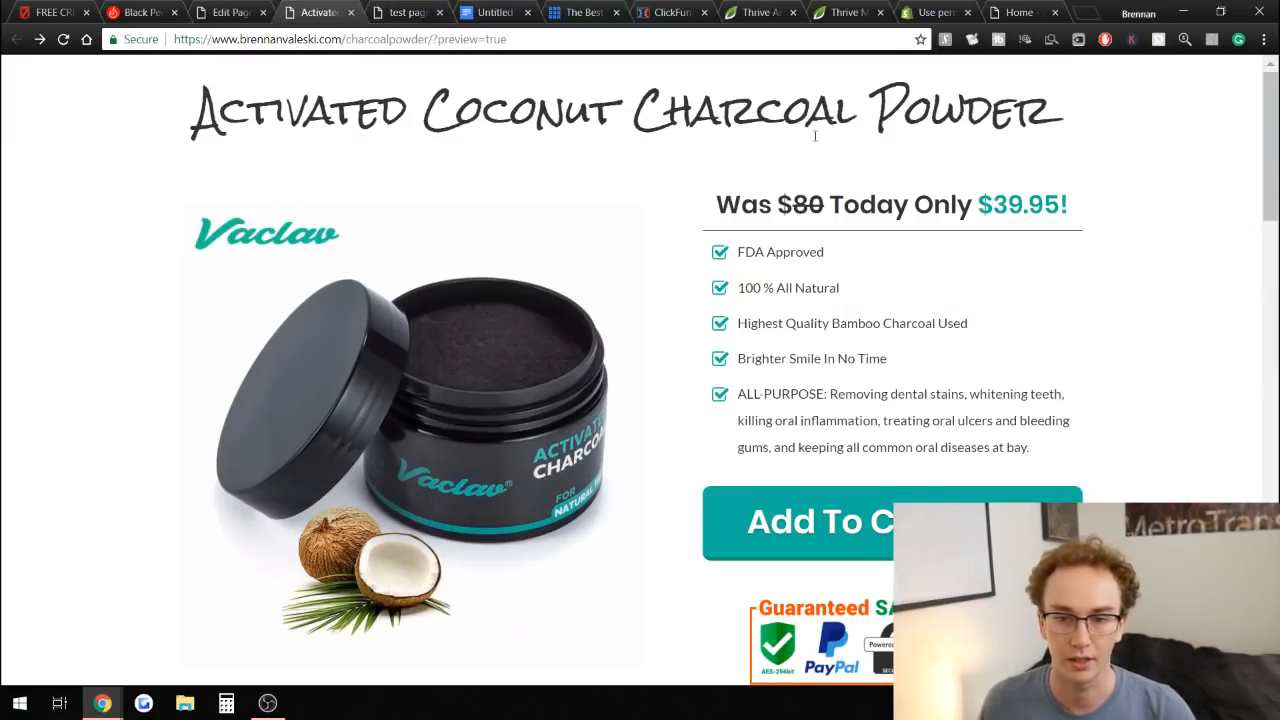
click(401, 9)
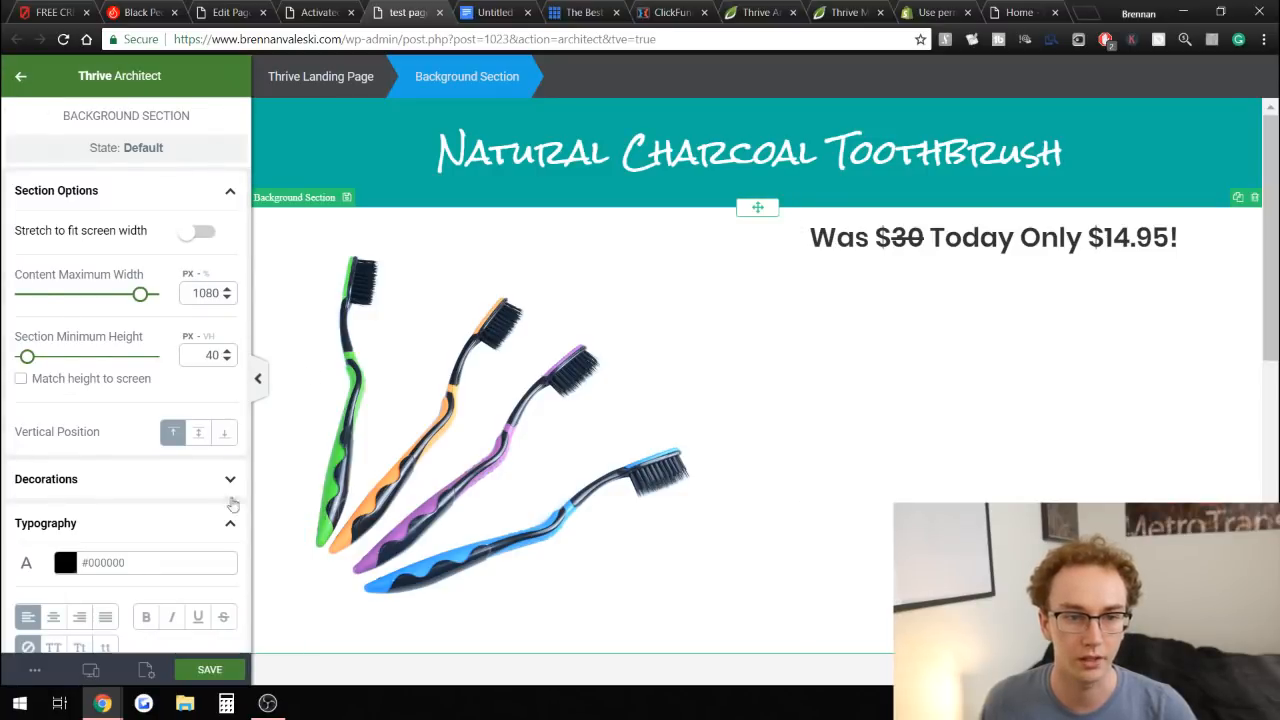
Add a Styled List element below the price heading in the right column.
key(Escape)
scroll(120, 399, down, 3)
scroll(120, 399, down, 5)
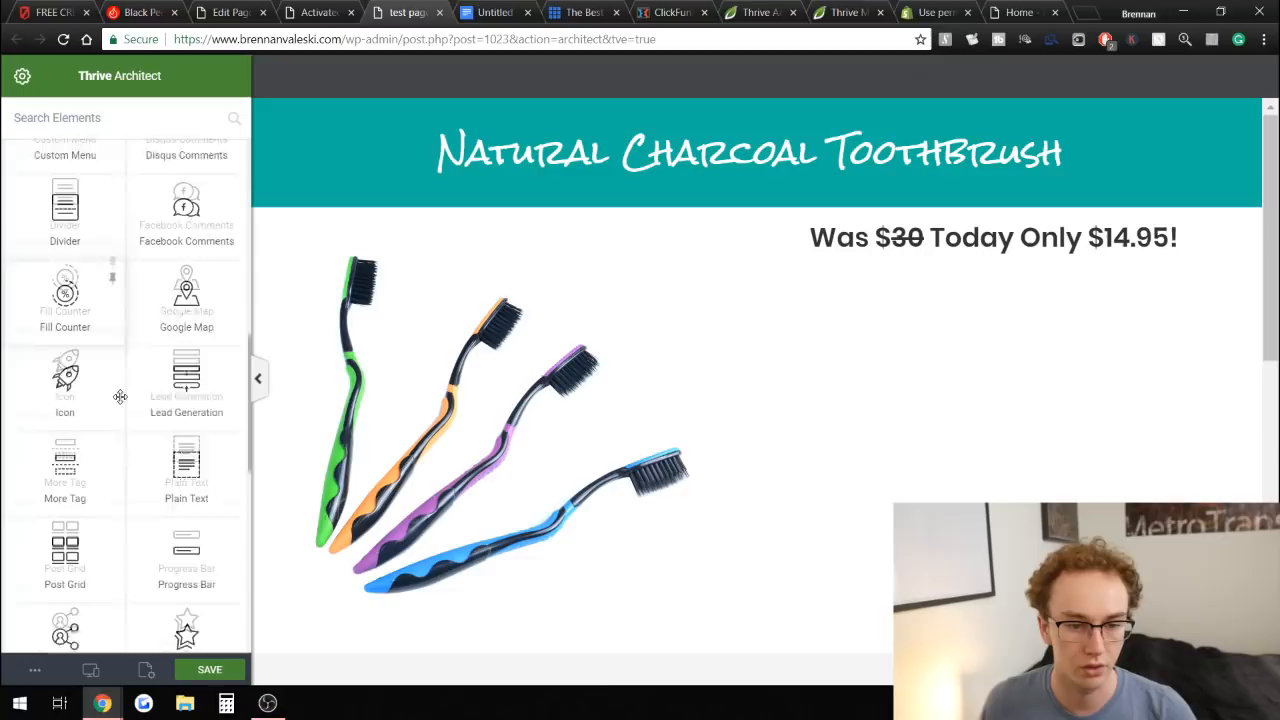
scroll(120, 395, down, 1)
scroll(160, 416, down, 2)
scroll(154, 409, down, 1)
drag(110, 448, 912, 289)
drag(91, 460, 1000, 251)
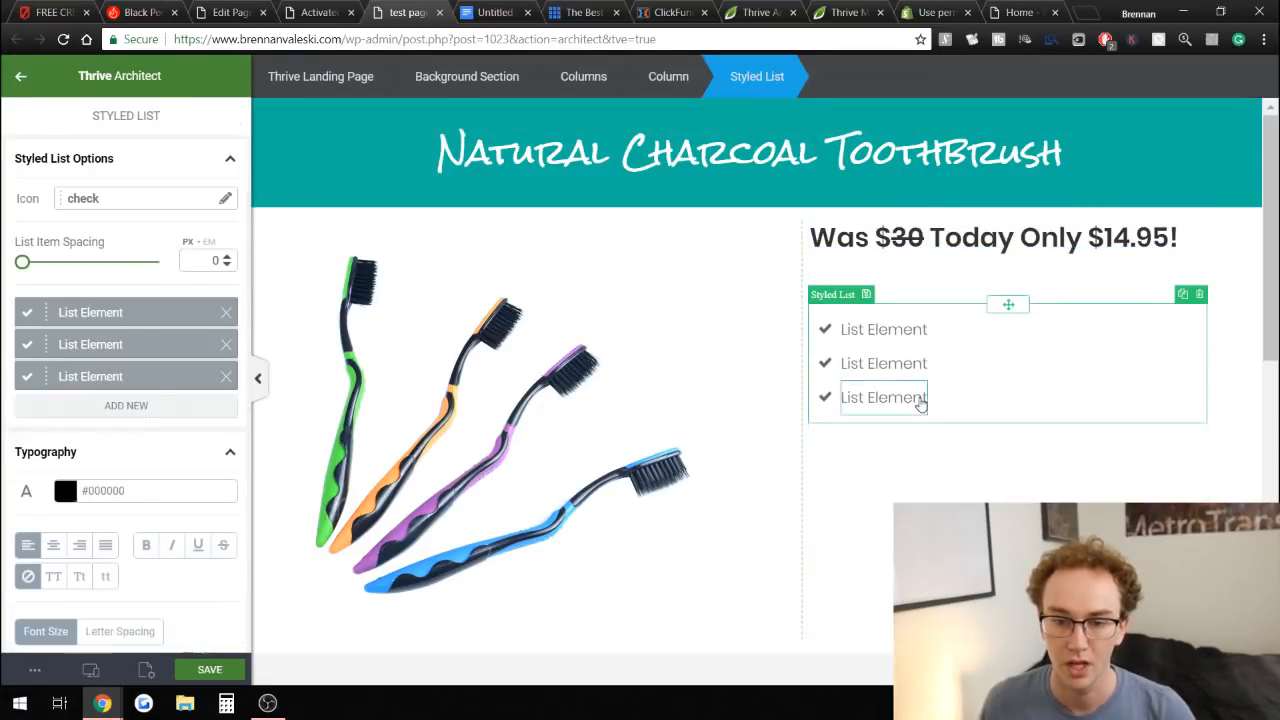
Set the list item spacing to 3 and change the list icon to check-square-o.
mouse_move(23, 262)
mouse_down()
mouse_move(56, 263)
mouse_move(26, 276)
mouse_up()
scroll(148, 412, down, 3)
scroll(143, 409, up, 3)
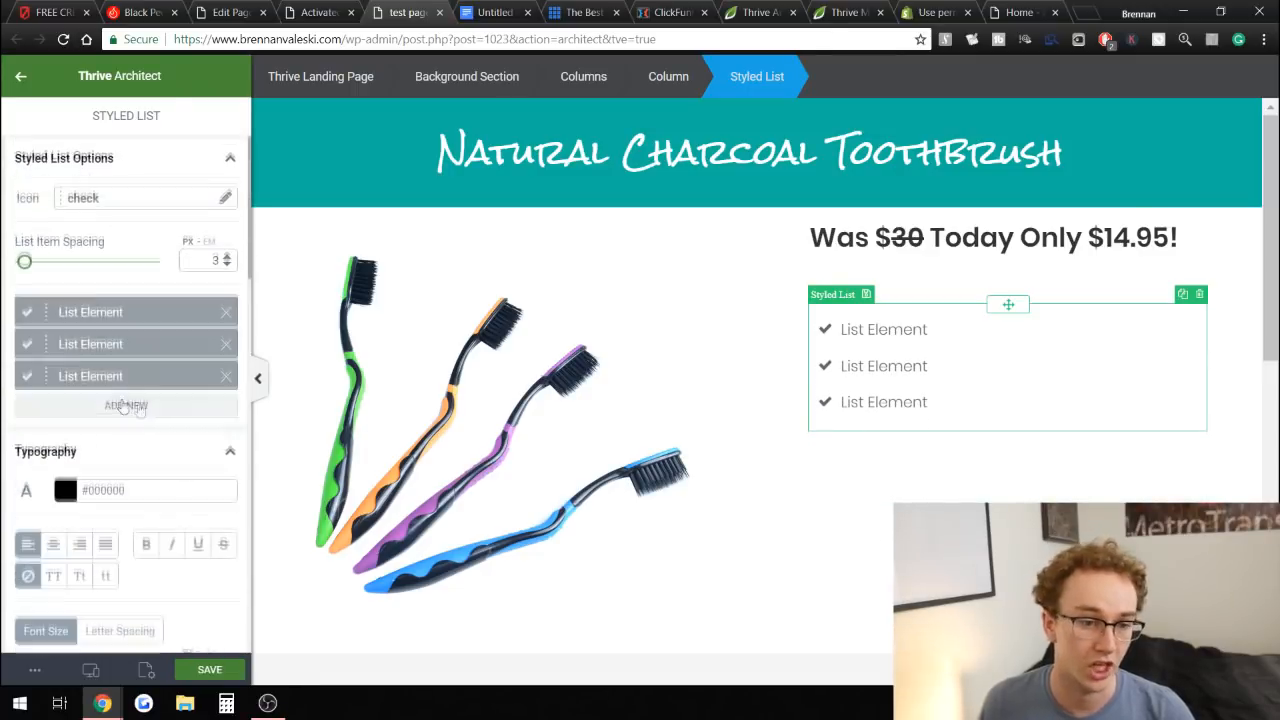
click(107, 201)
click(976, 269)
text(check)
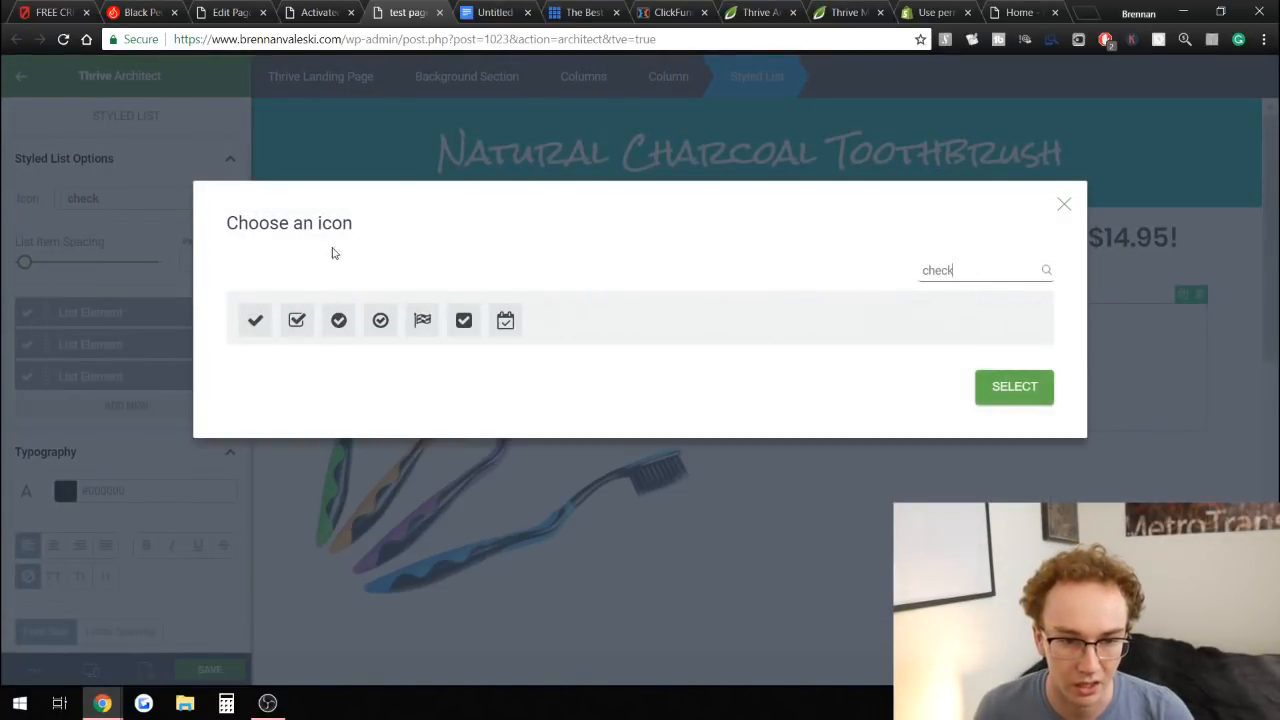
click(1012, 387)
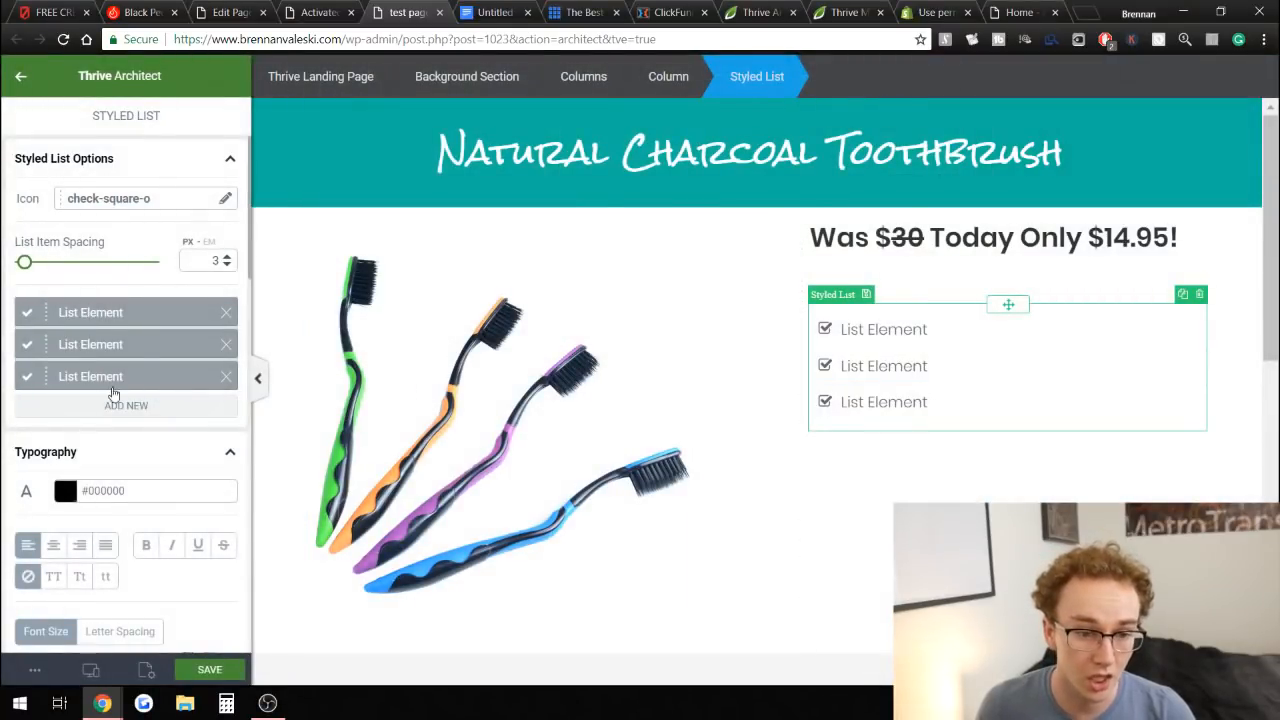
Set the styled list's font size to 24 px.
scroll(70, 498, down, 3)
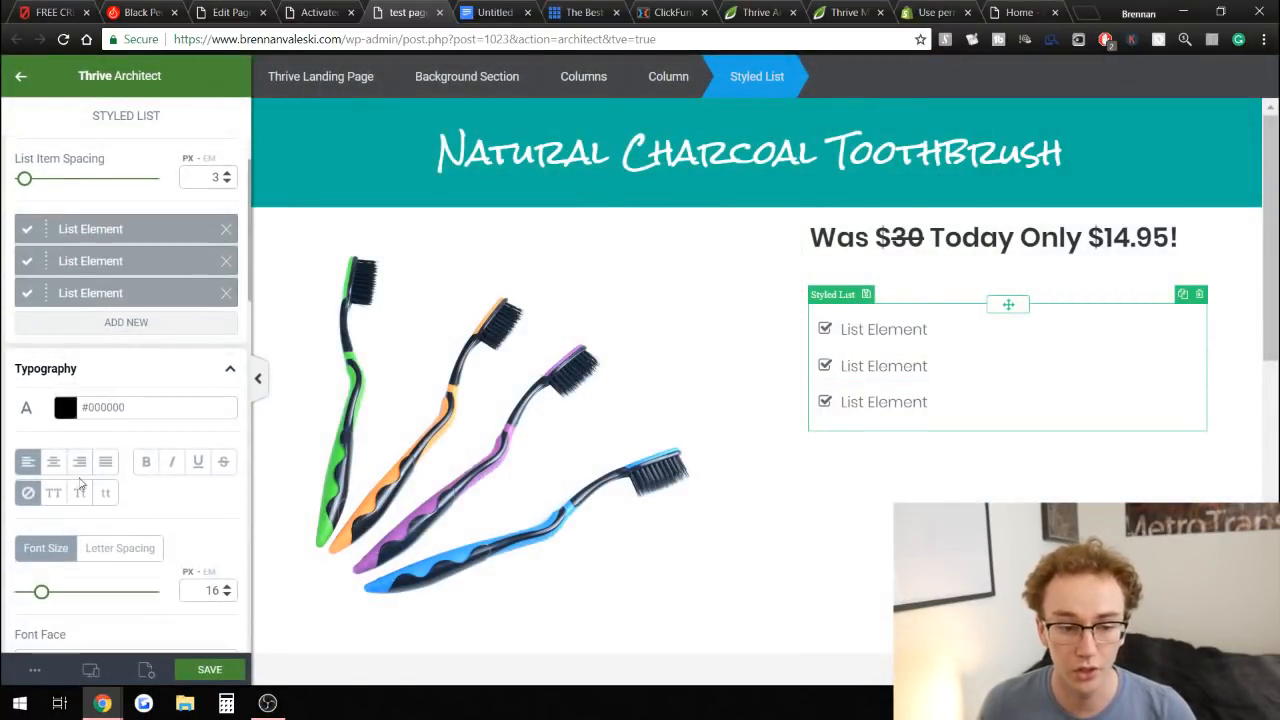
scroll(70, 498, up, 3)
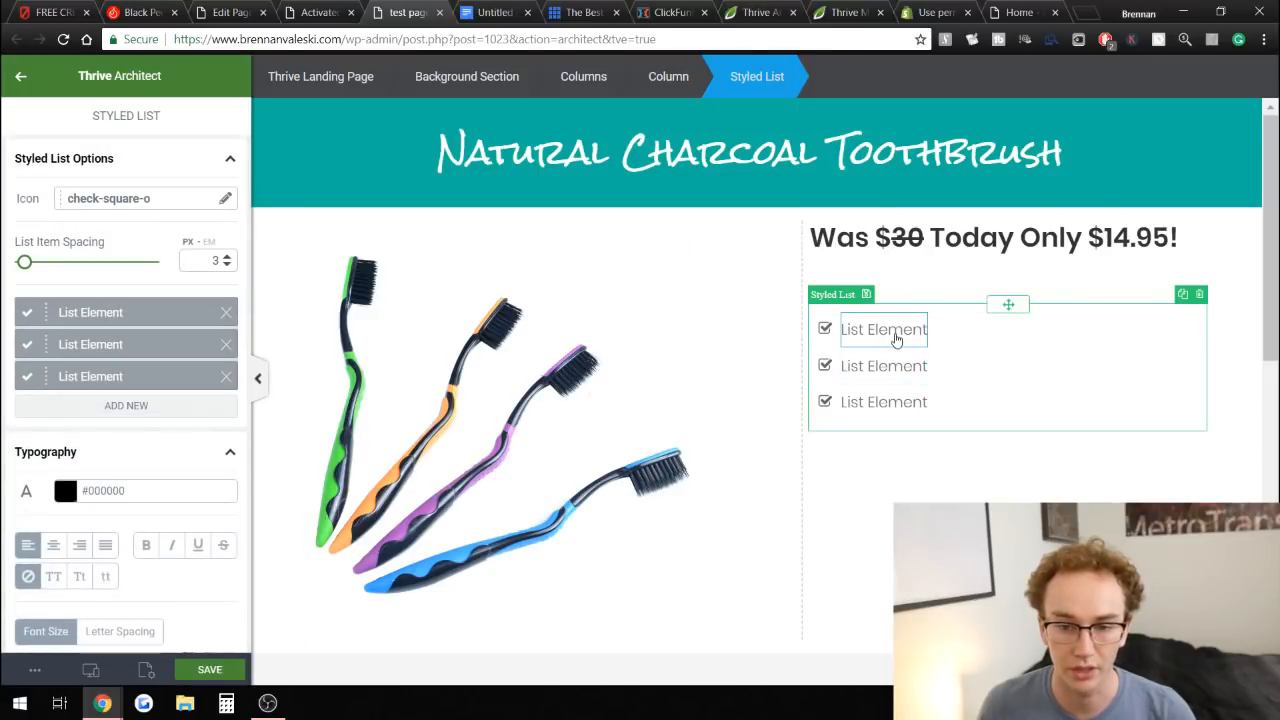
scroll(105, 463, down, 2)
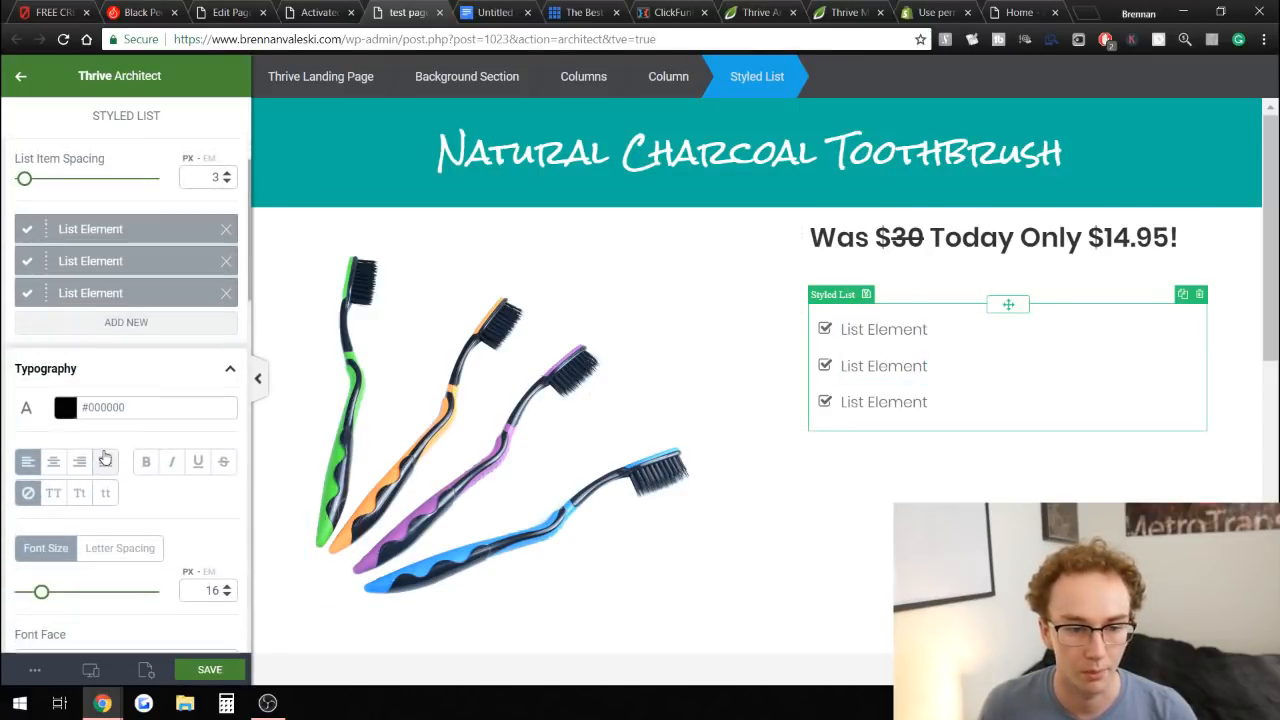
mouse_move(44, 511)
mouse_down()
mouse_move(66, 510)
mouse_move(53, 510)
mouse_up()
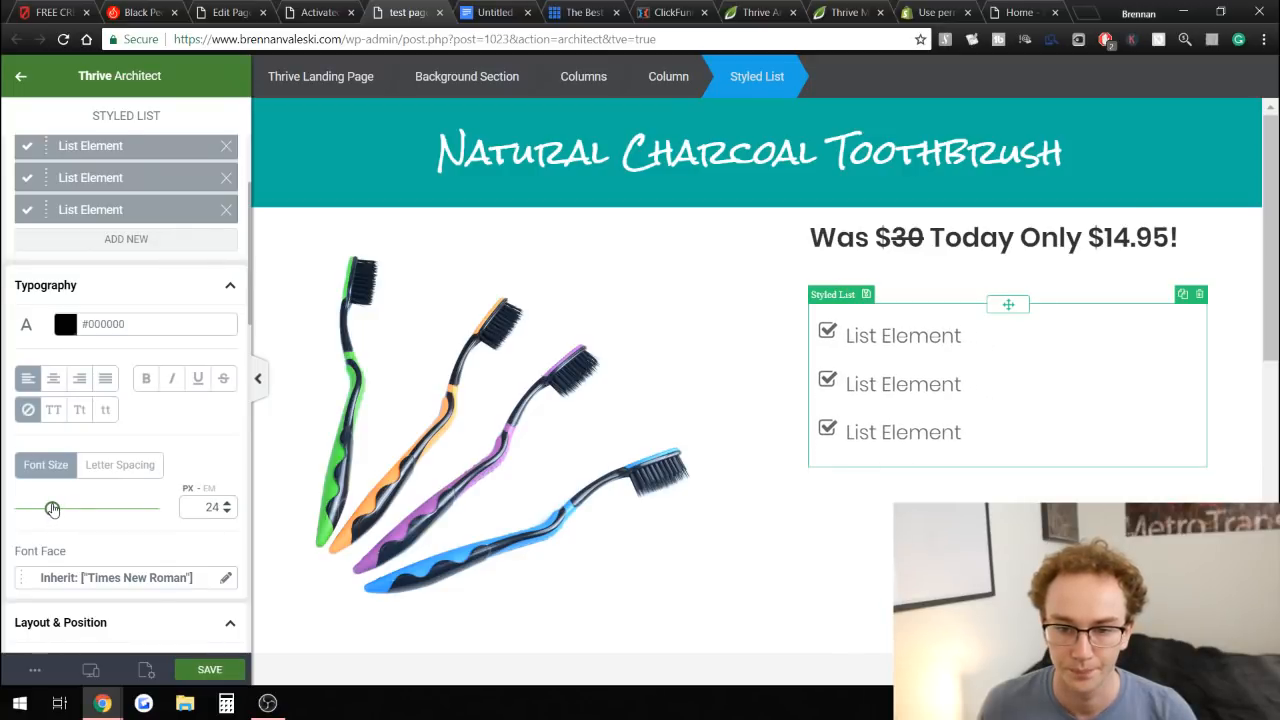
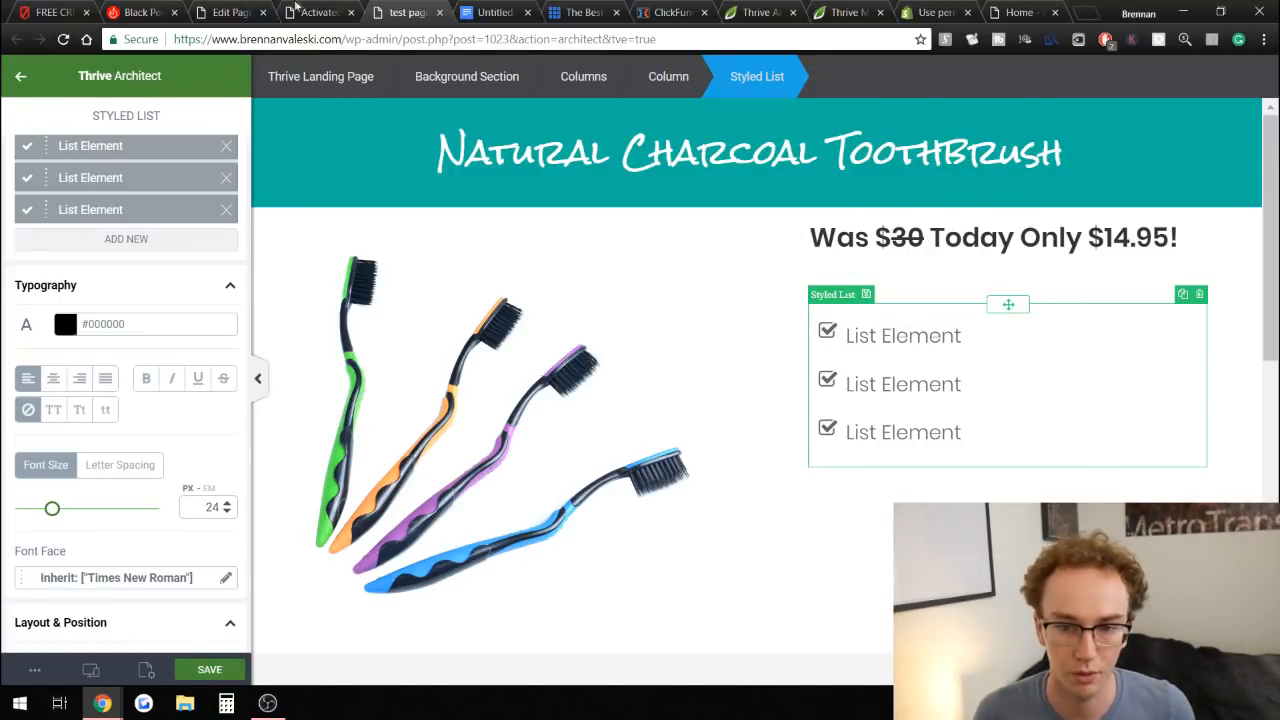
Replace the first list item's text with FDA Approved.
click(297, 10)
click(400, 11)
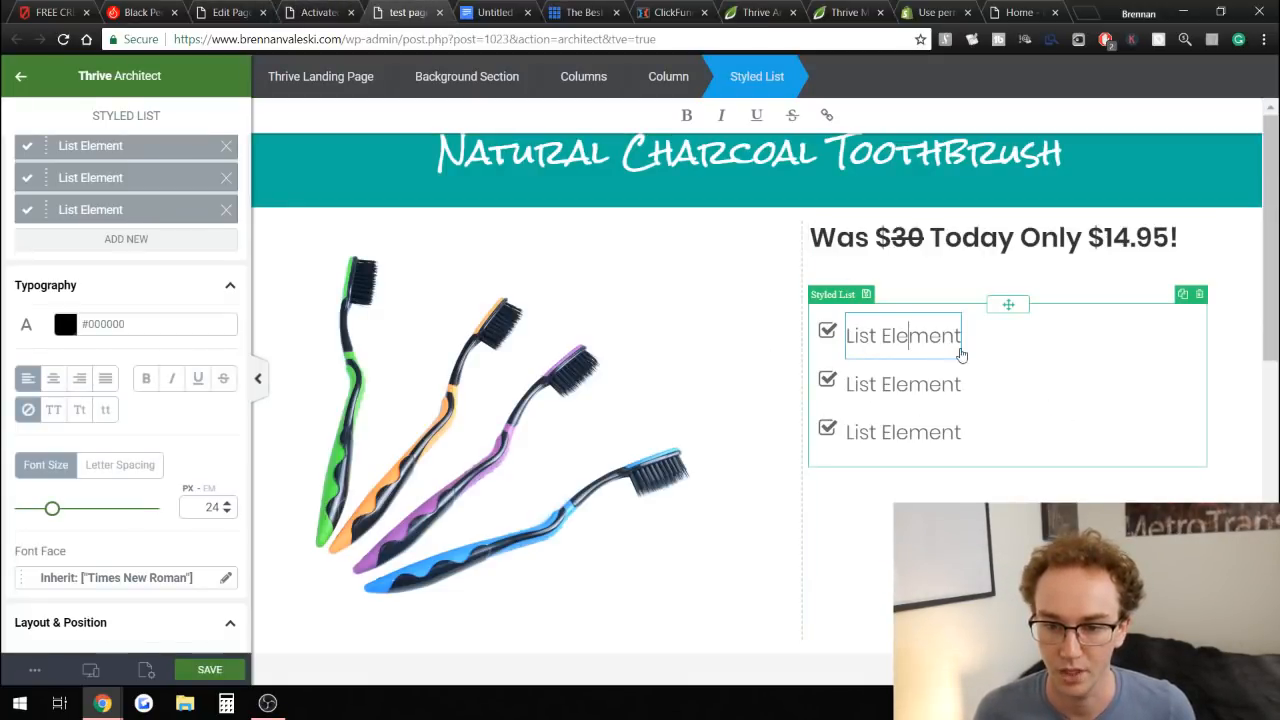
triple_click(920, 340)
text(F)
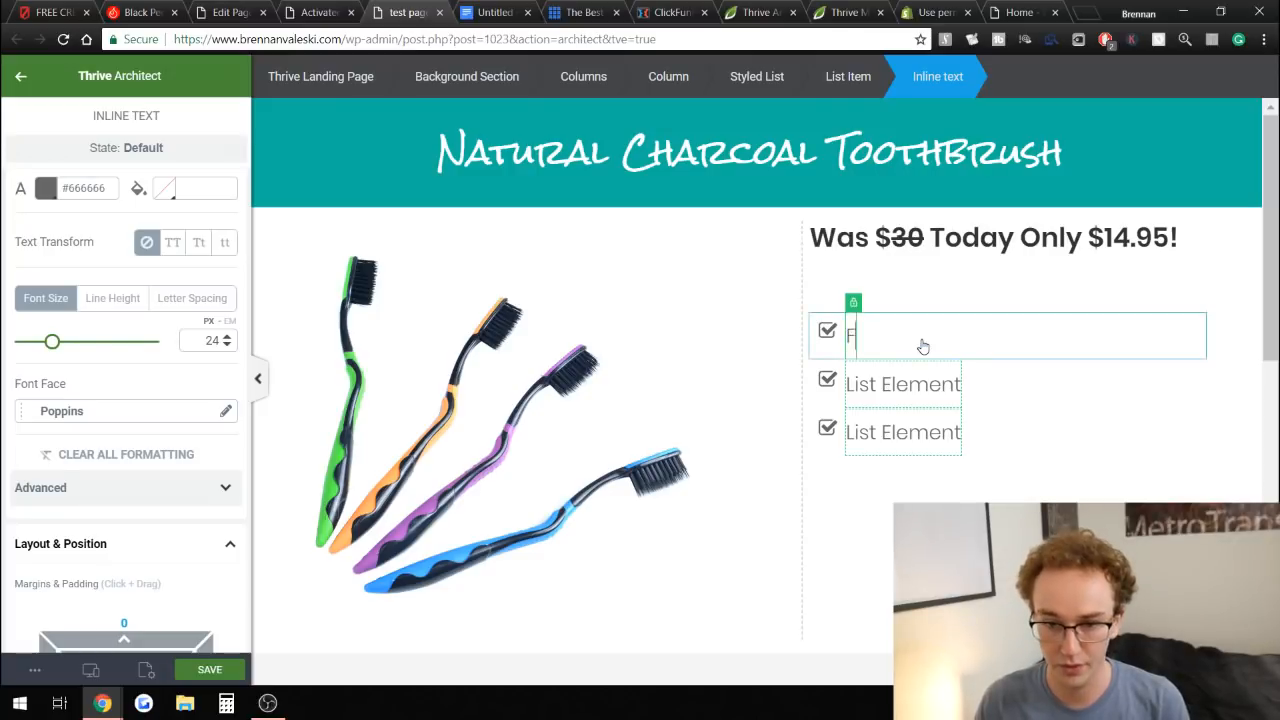
text(DA Approved)
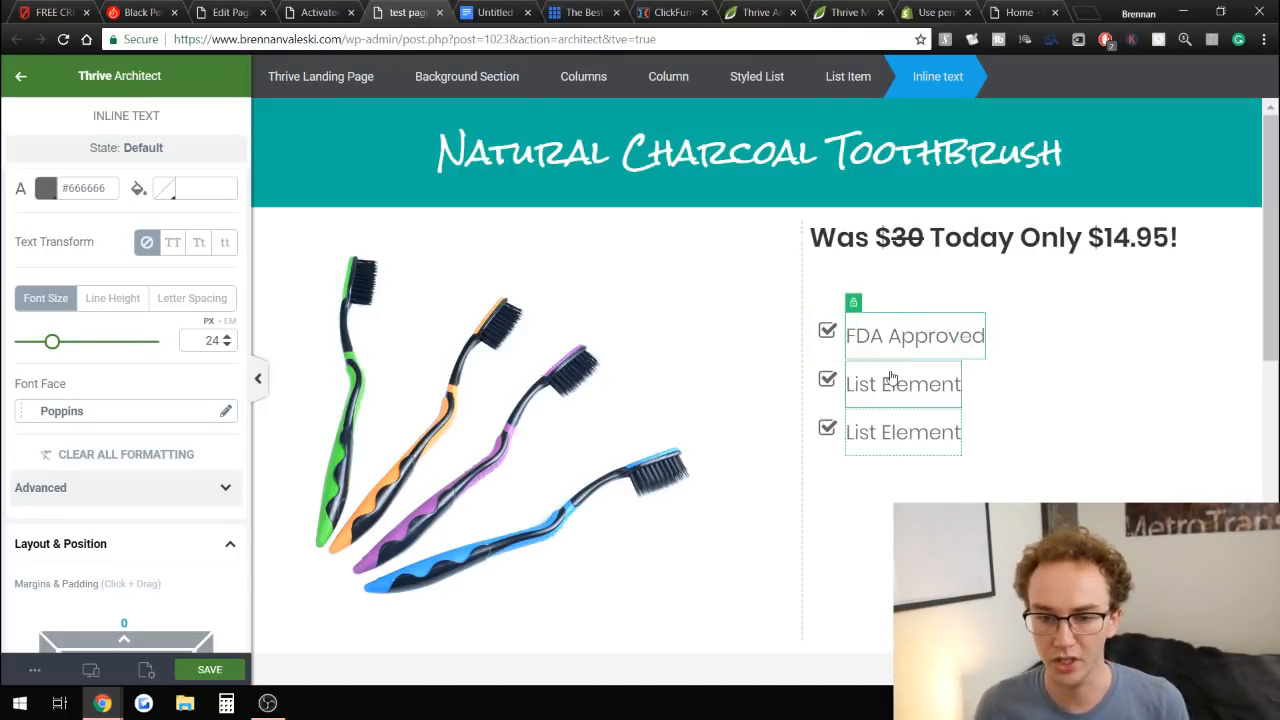
Replace the second list item's text with 100% Guarantee to clean your teeth.
triple_click(895, 385)
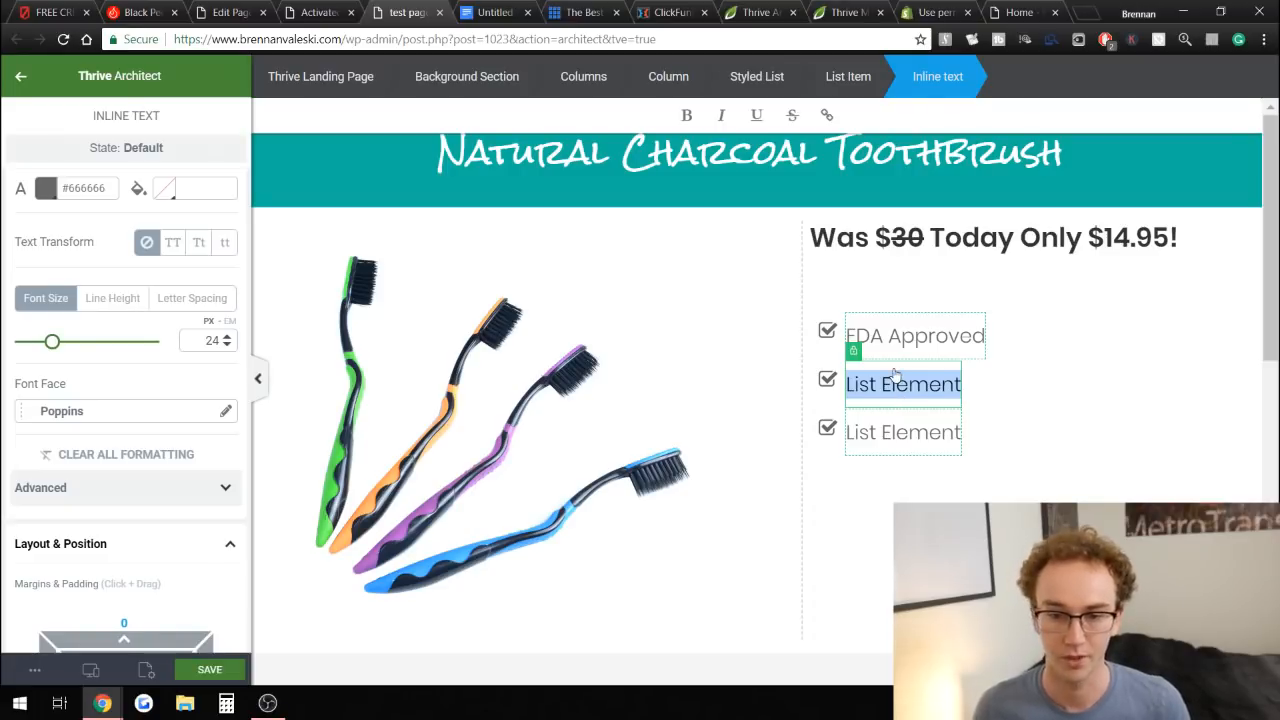
text(100% G)
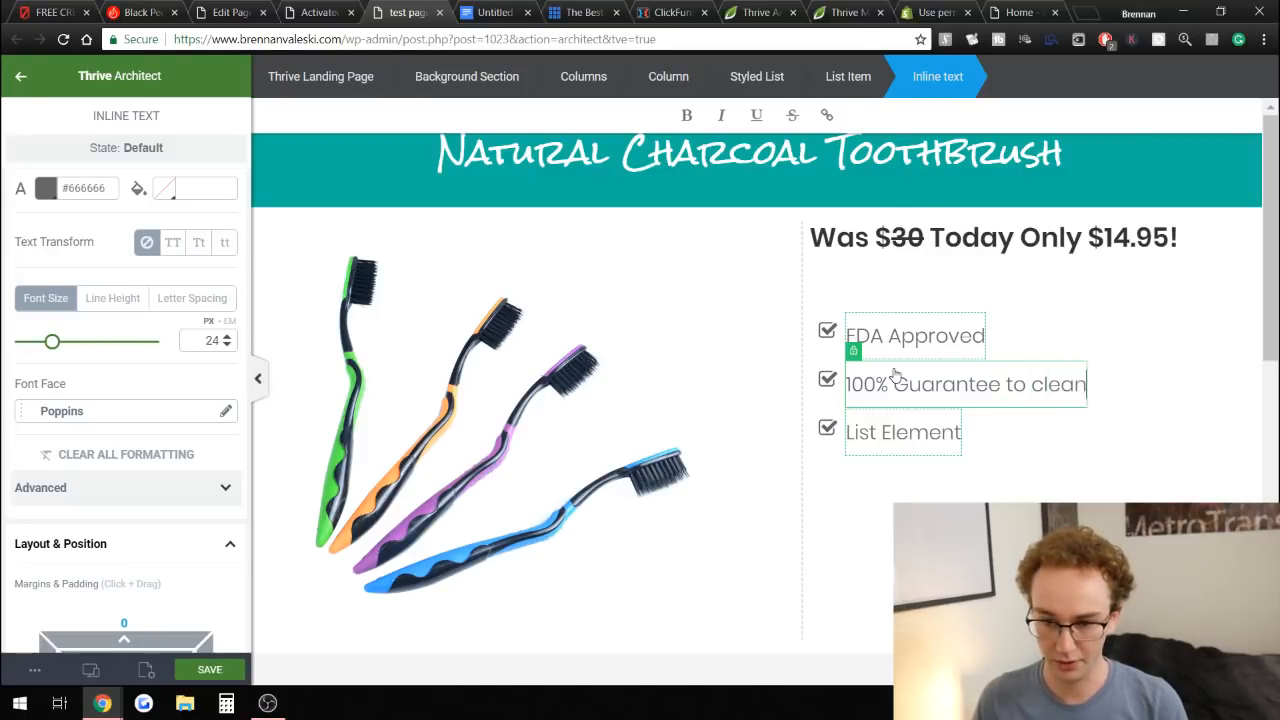
text(uarantee to clean)
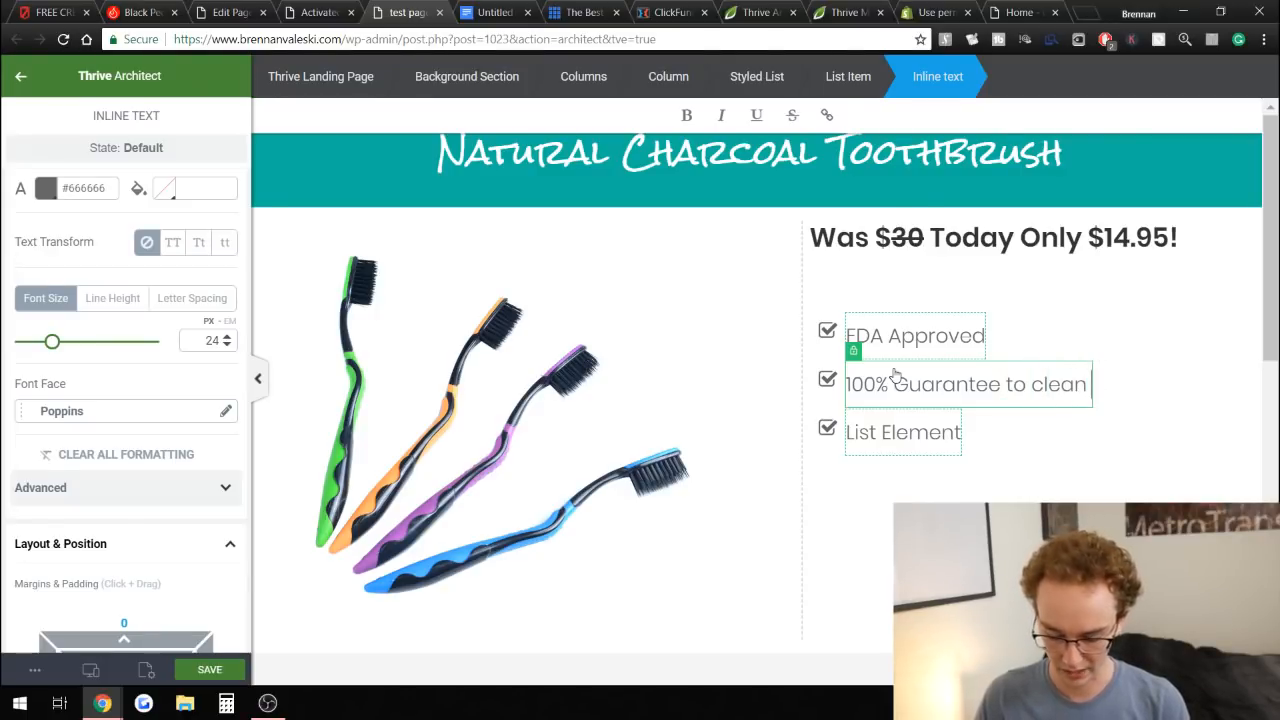
text( your teeth)
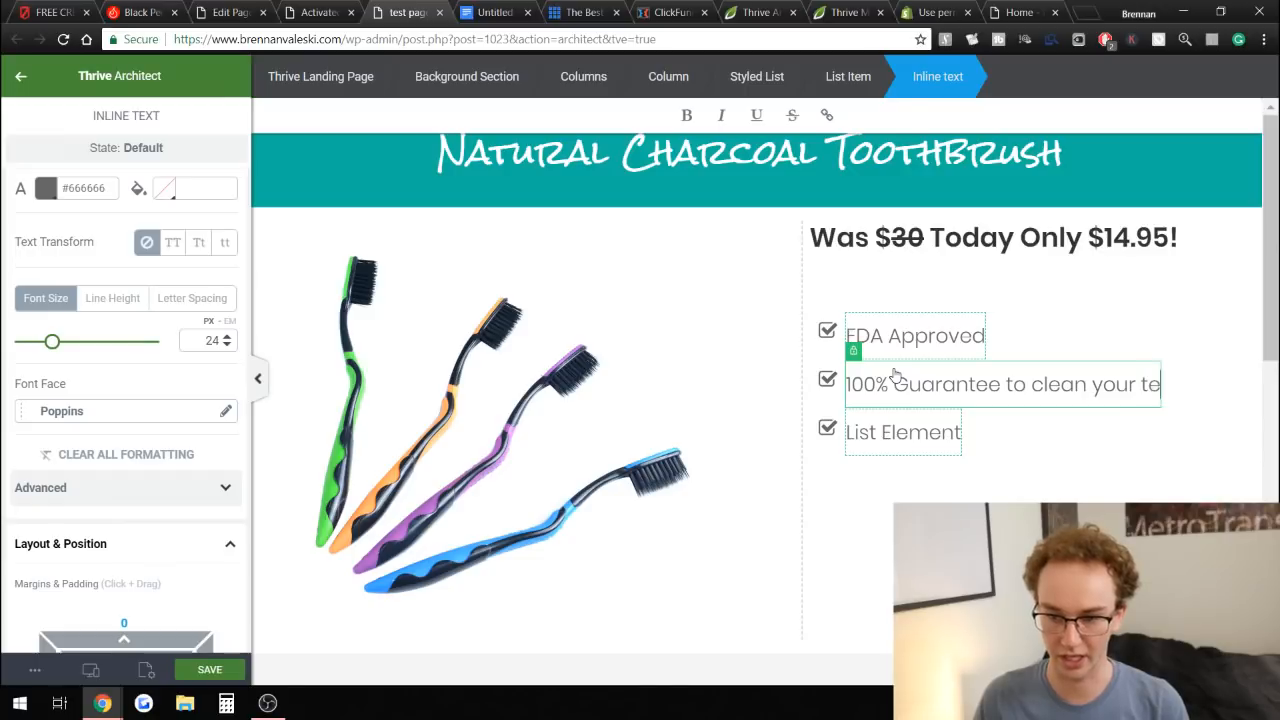
Check the reference page, then replace the third list item's text with Brighter Smile In No Time.
click(318, 12)
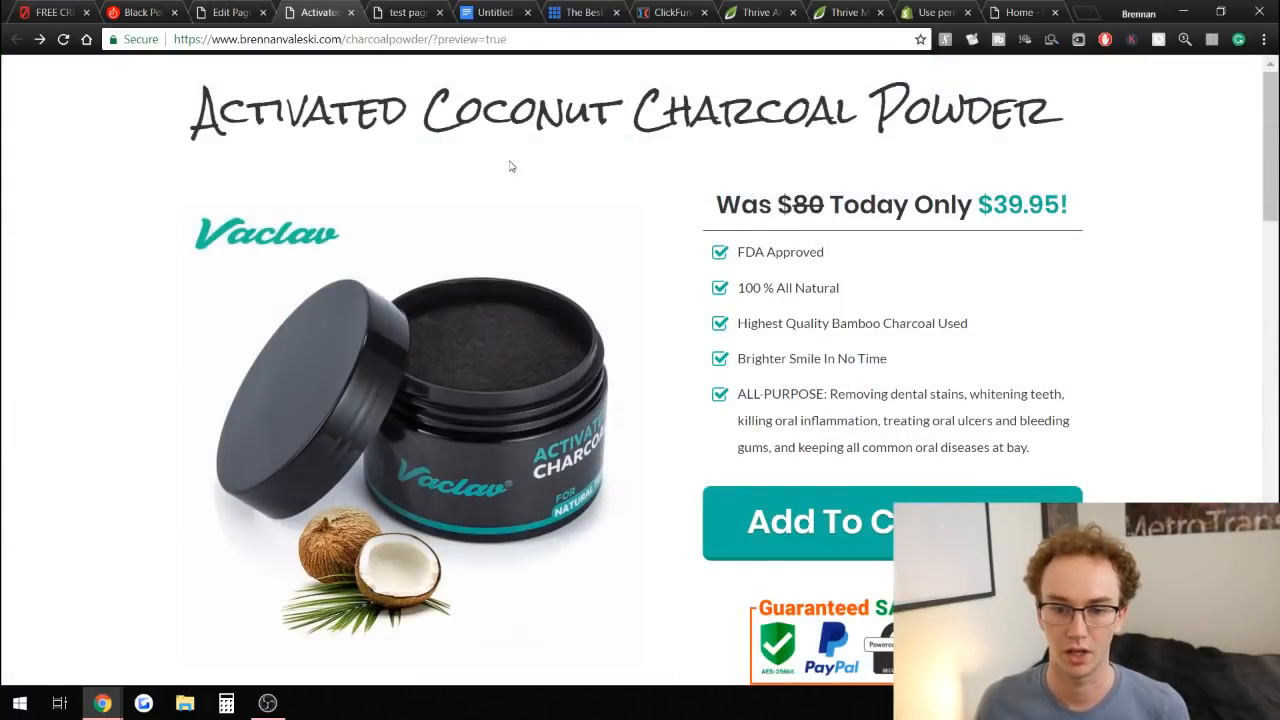
click(383, 8)
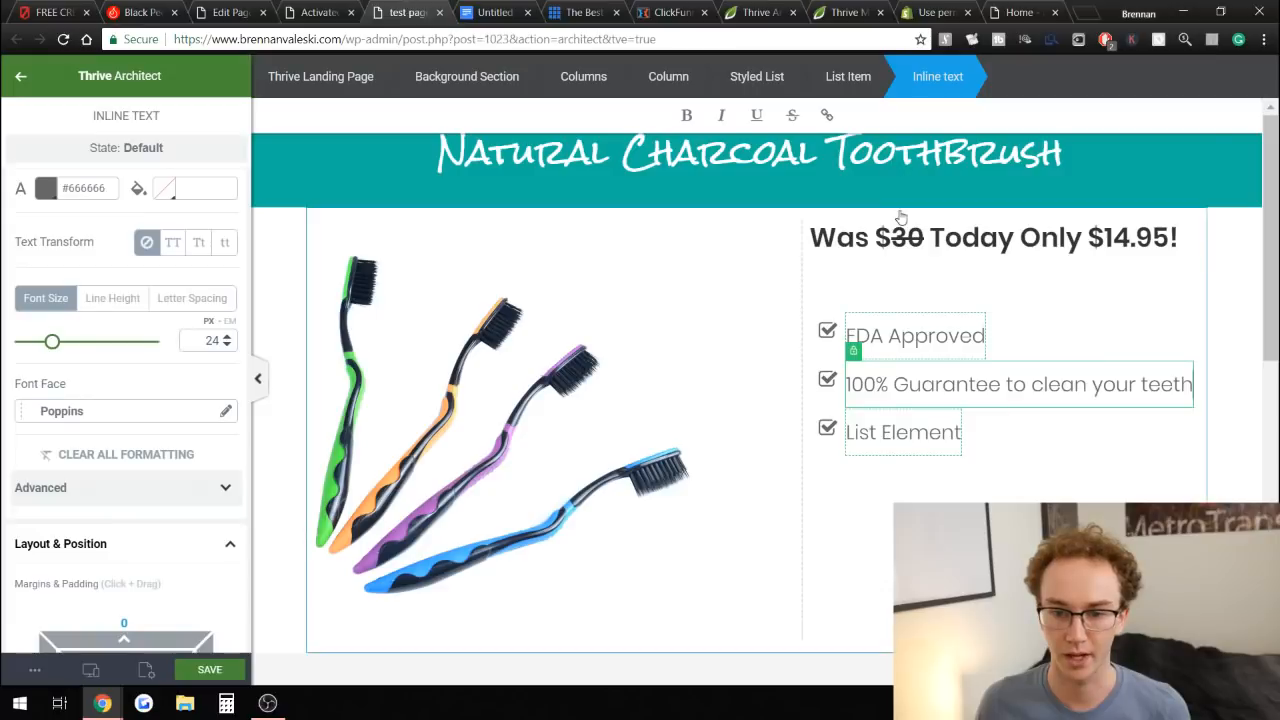
triple_click(928, 442)
text(B)
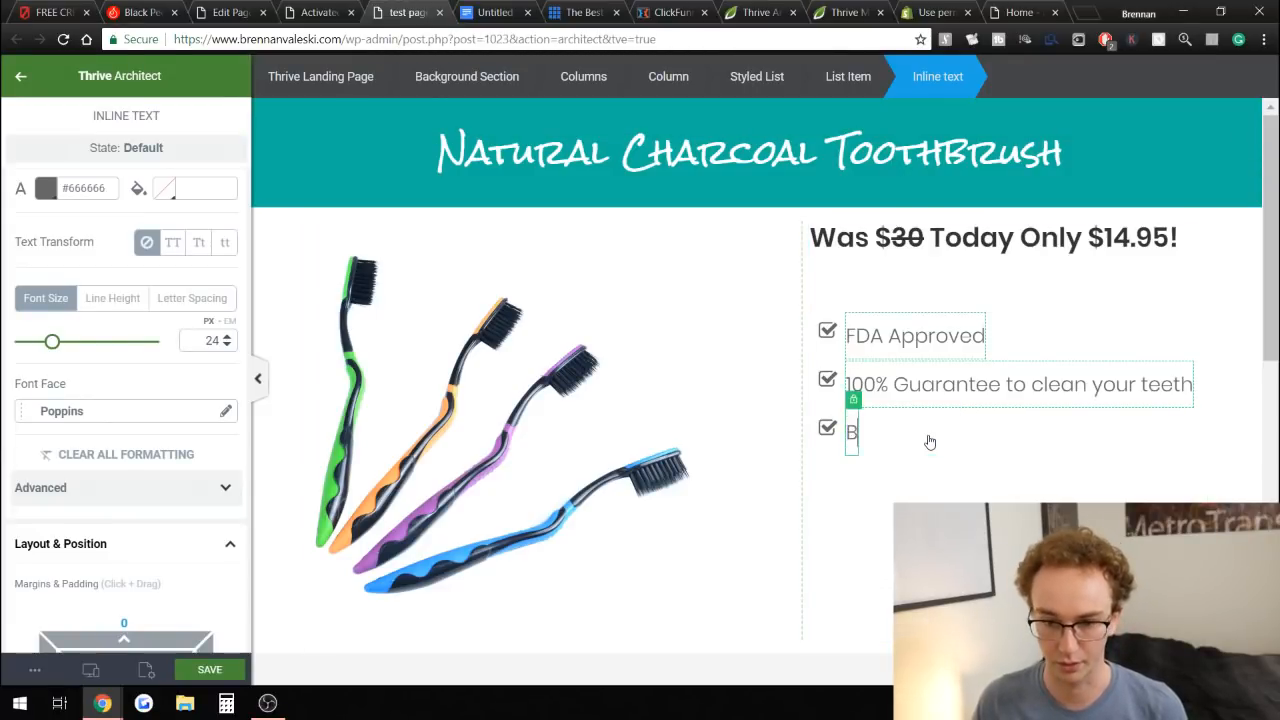
text(righter S)
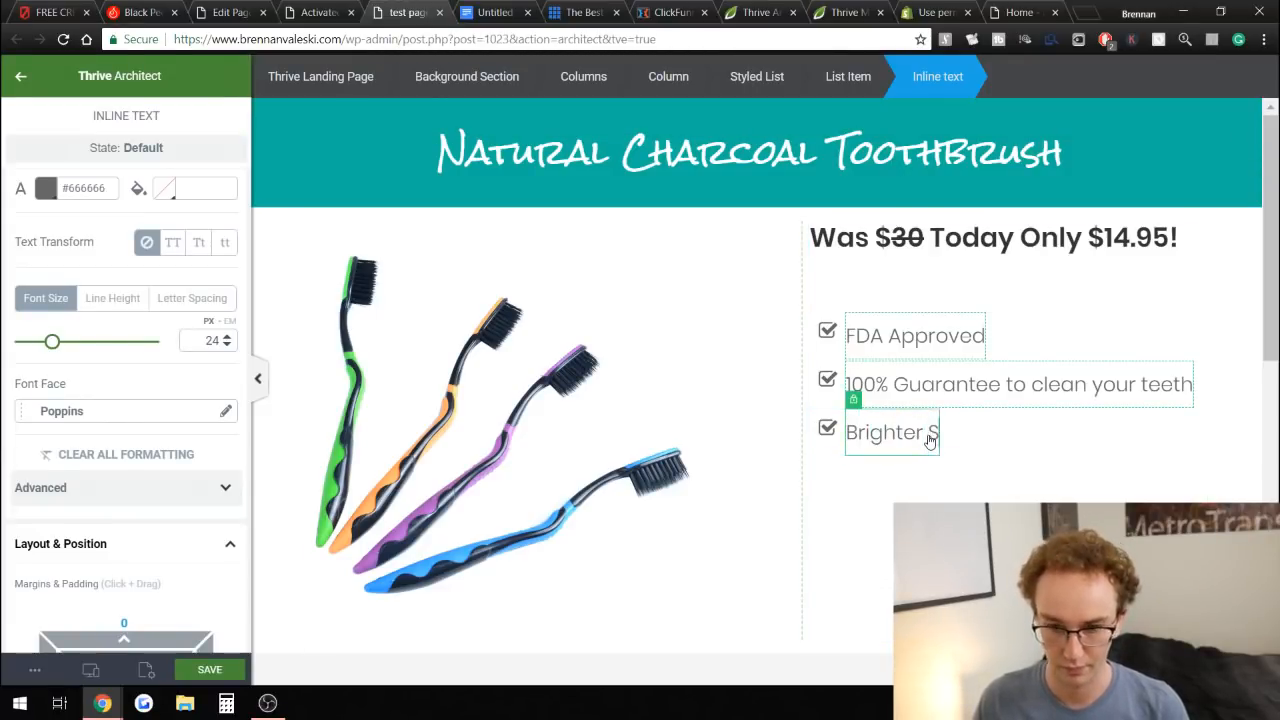
text(mile In No Time)
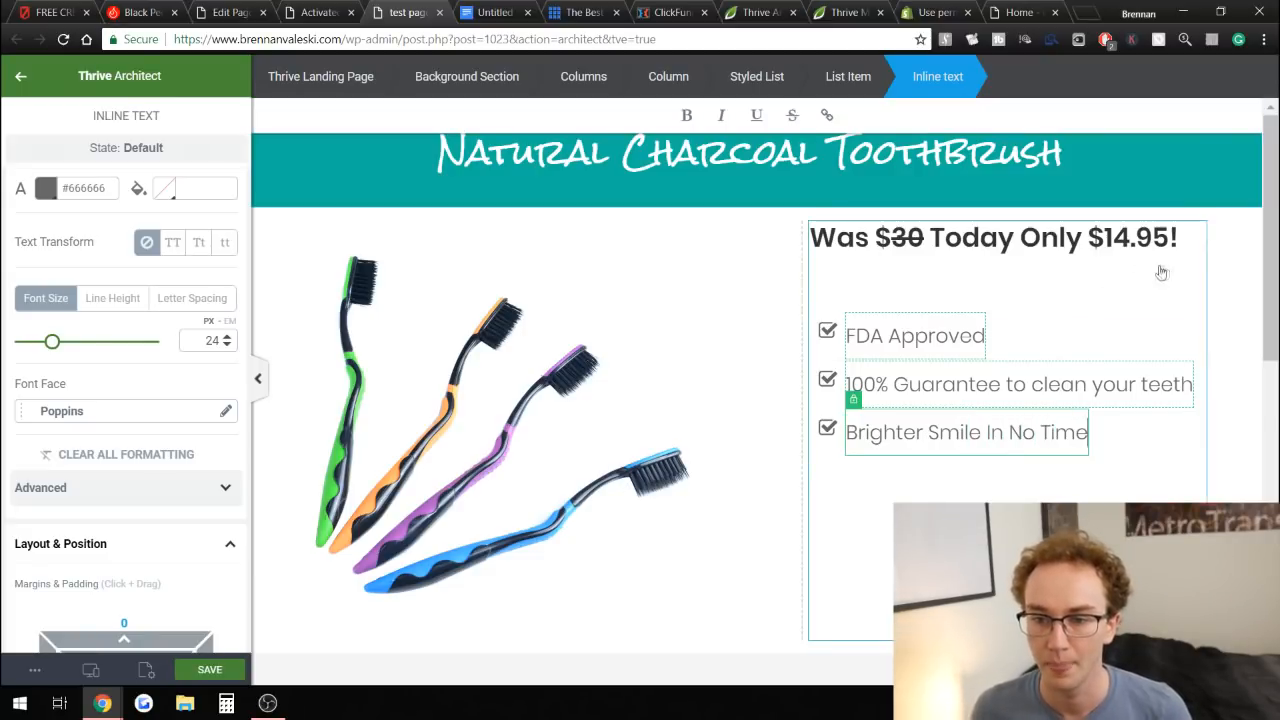
Search for the Divider element and insert it between the price heading and the styled list.
click(467, 76)
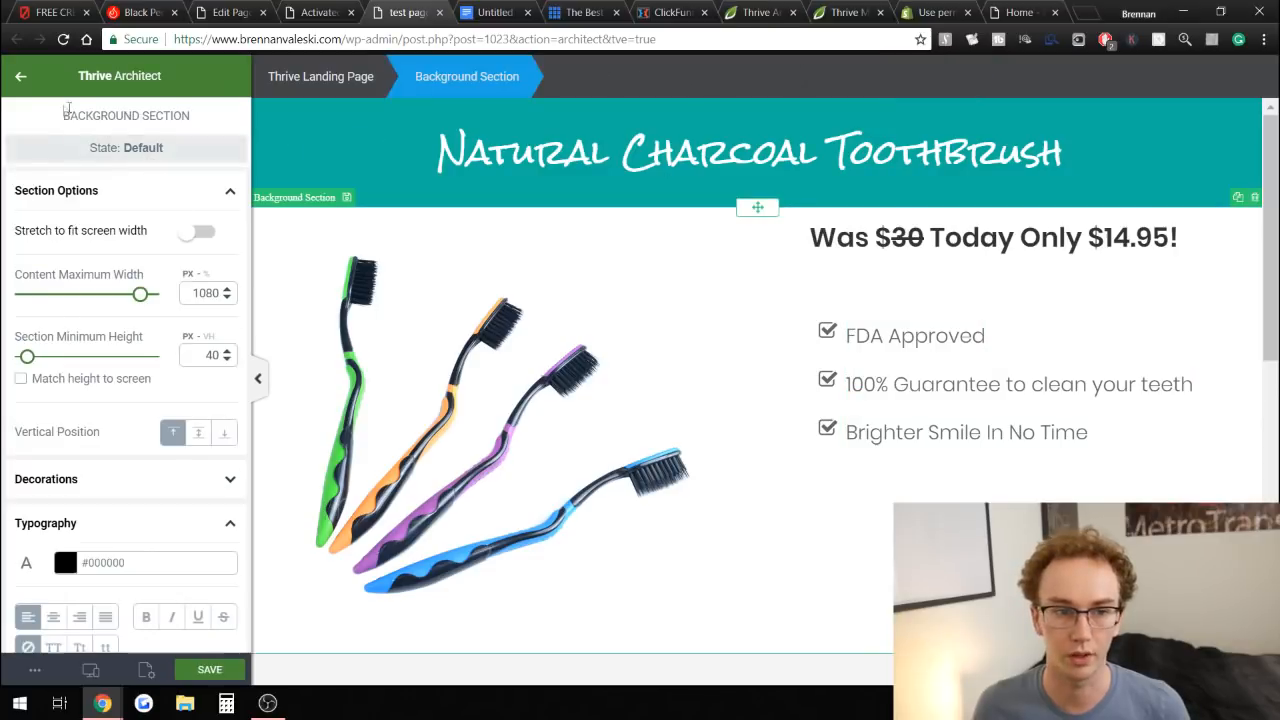
key(Escape)
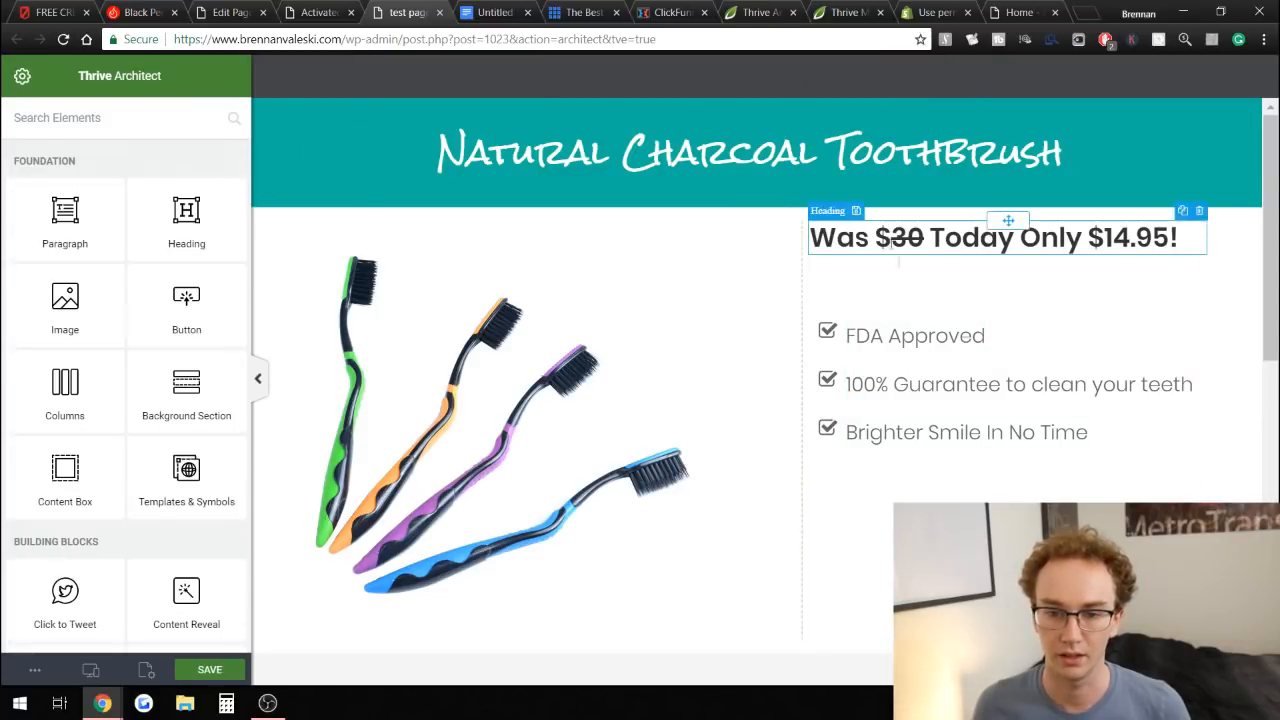
click(350, 6)
click(408, 10)
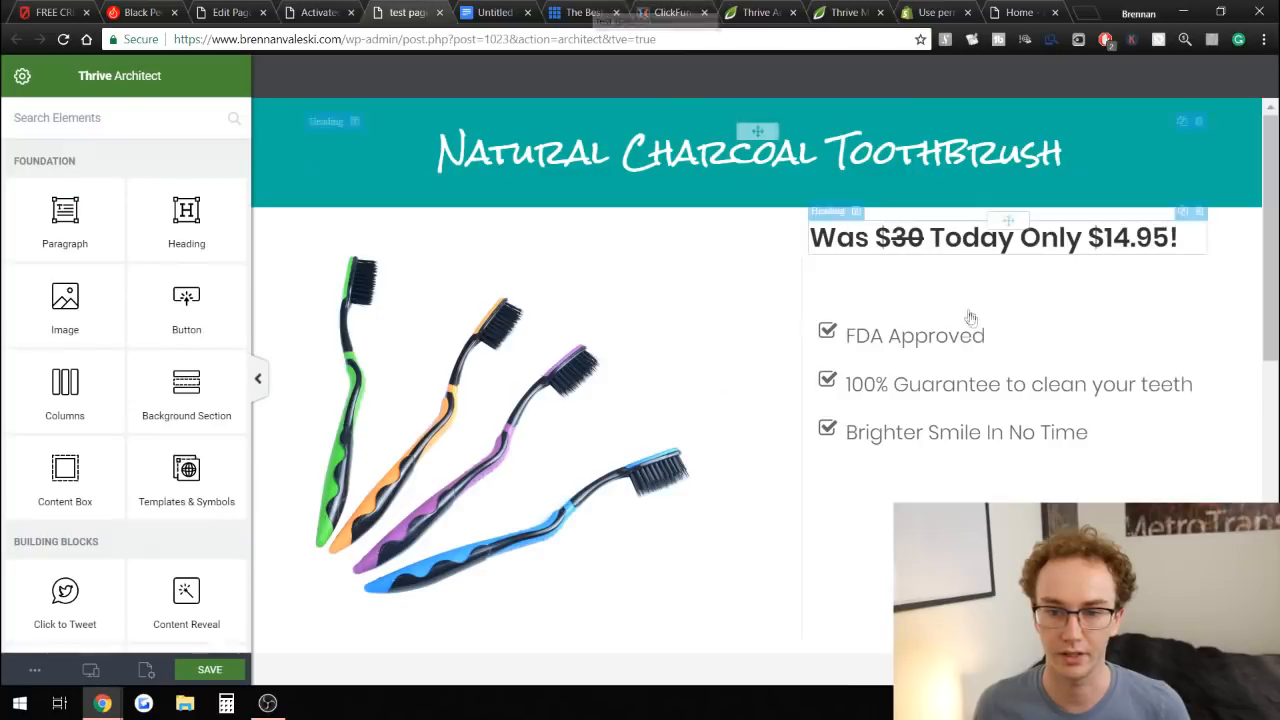
click(96, 120)
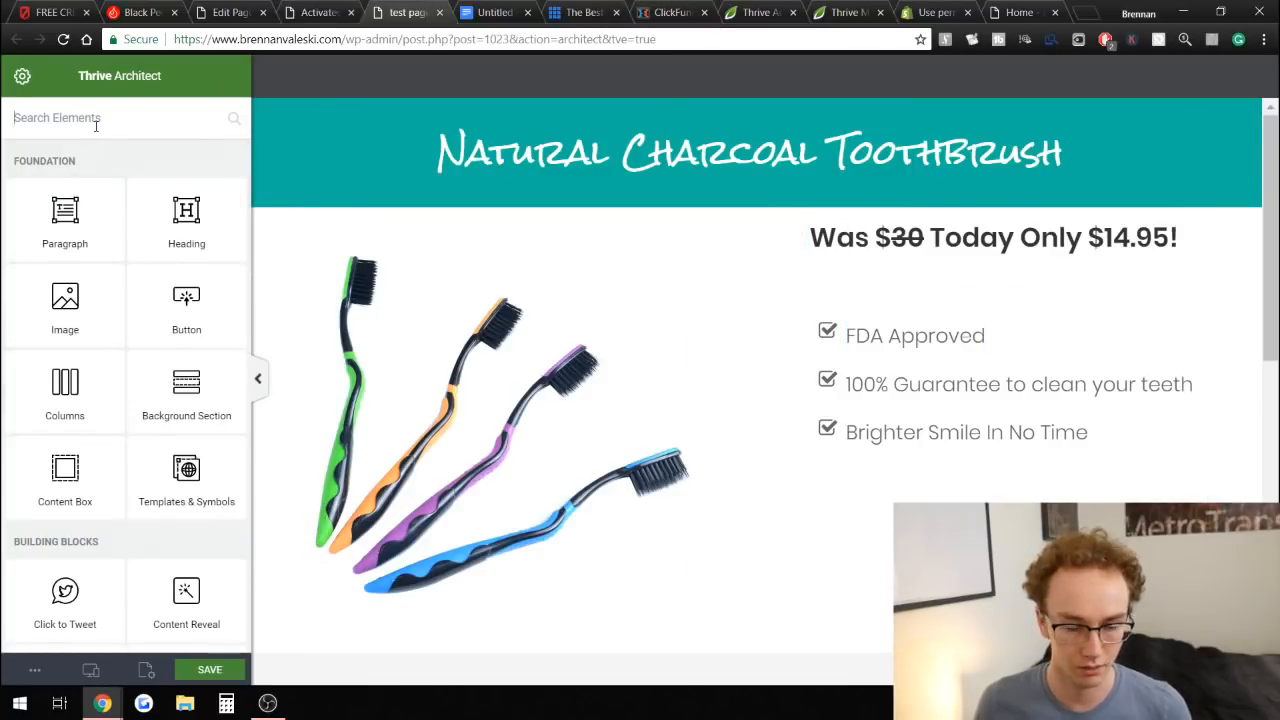
text(divide)
drag(57, 236, 1164, 324)
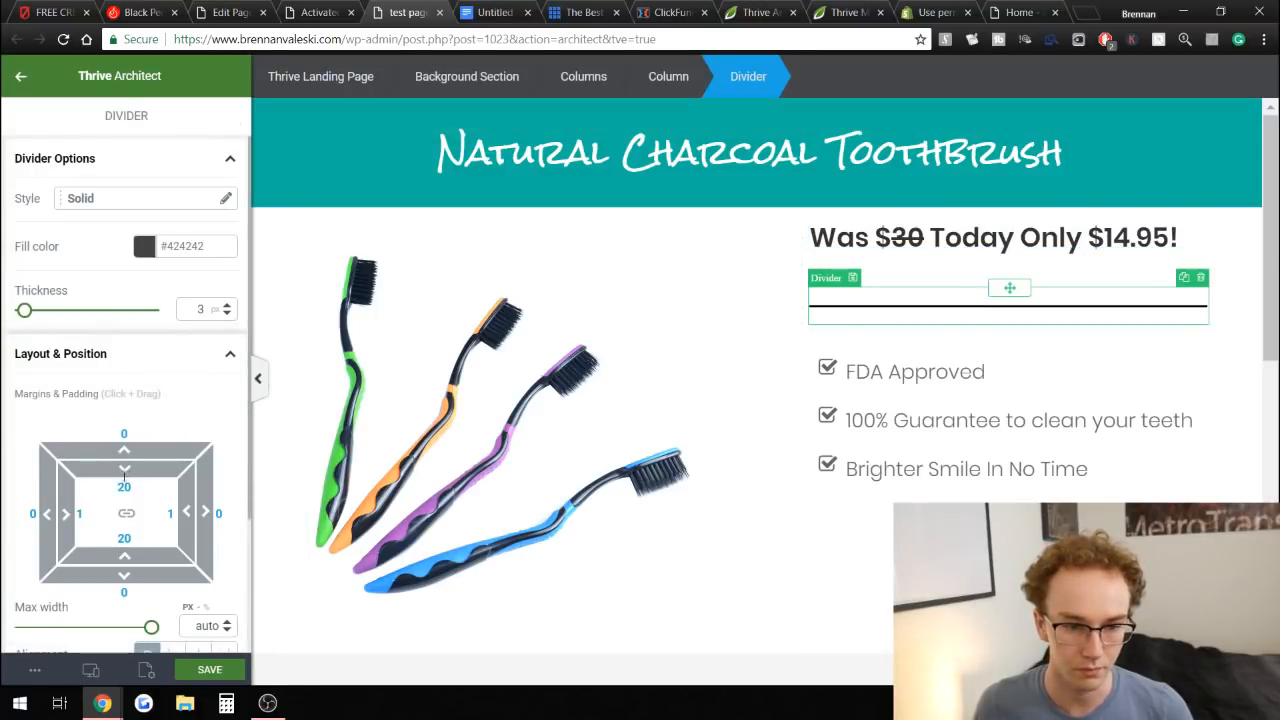
Set the divider's top margin to -38 and the styled list's top margin to -1 to tighten the spacing.
drag(124, 447, 141, 515)
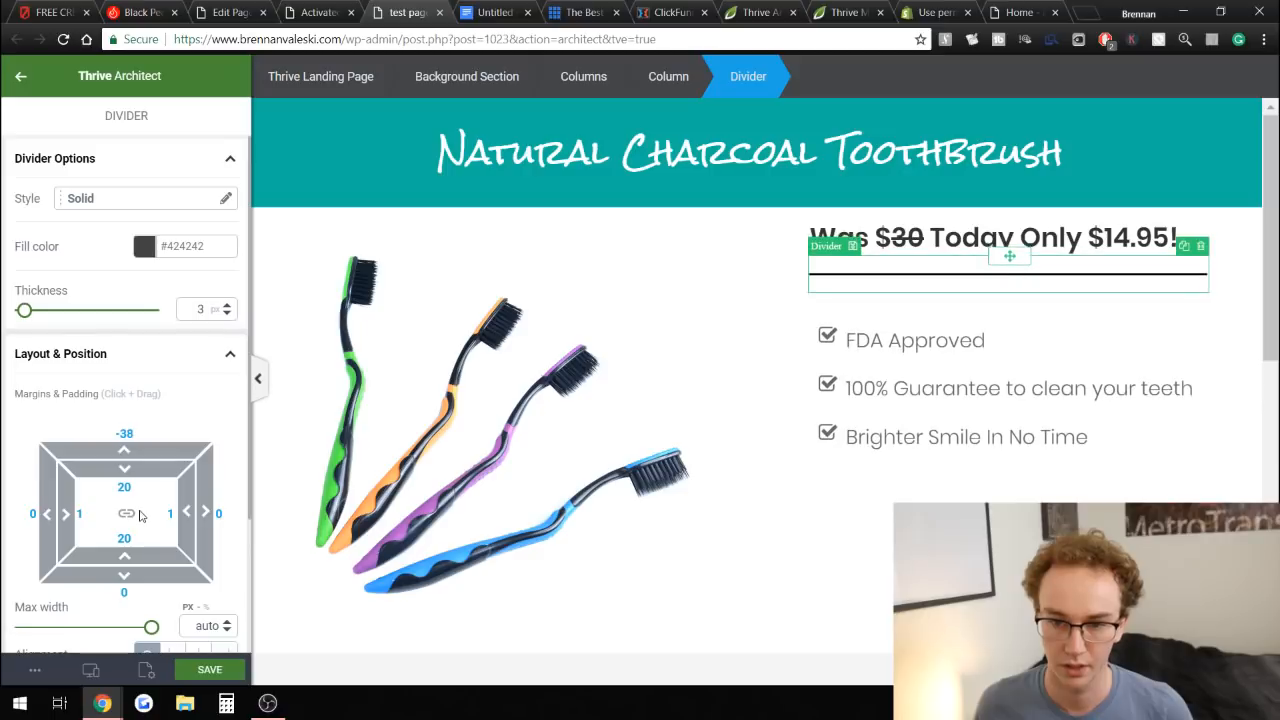
click(948, 320)
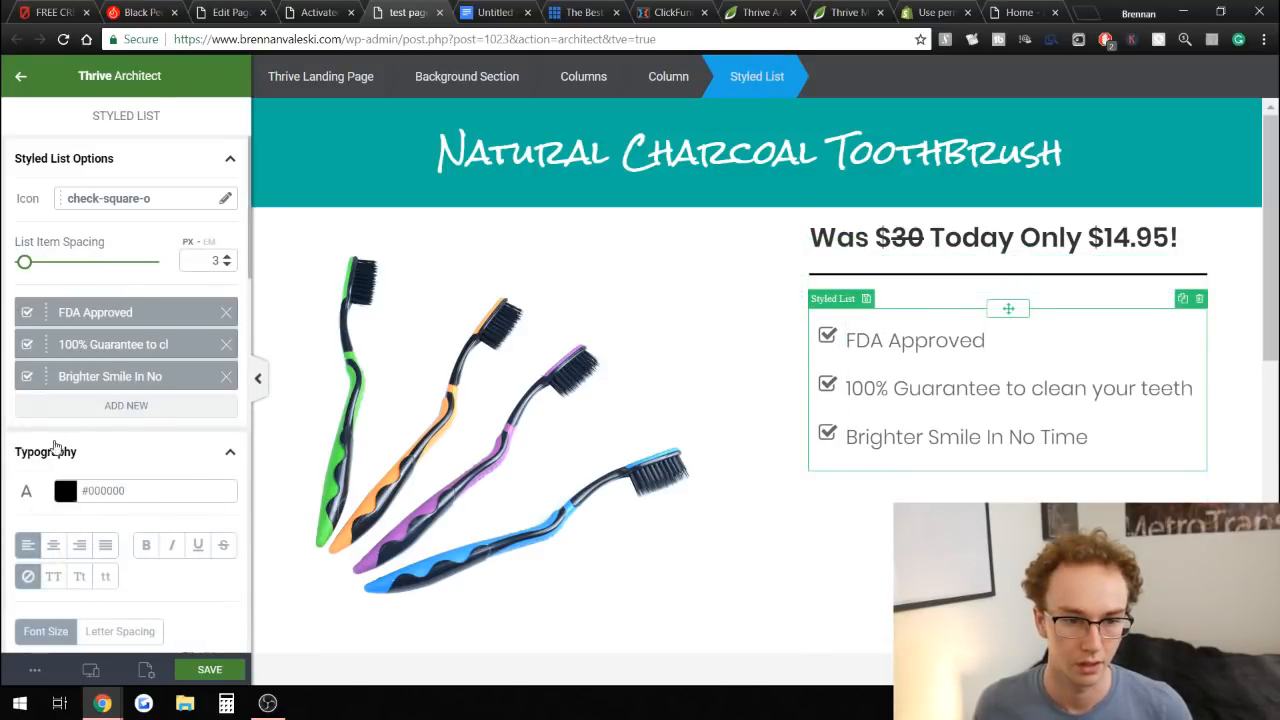
scroll(58, 448, down, 5)
drag(124, 386, 125, 418)
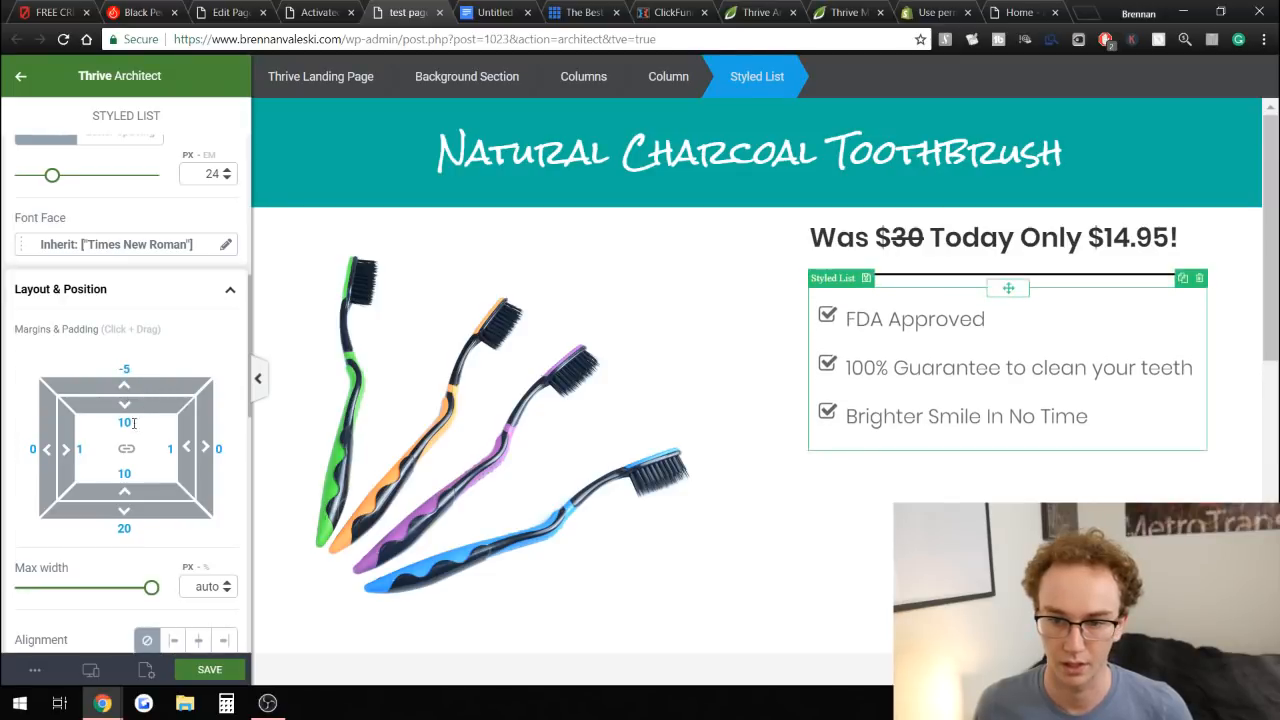
click(1224, 323)
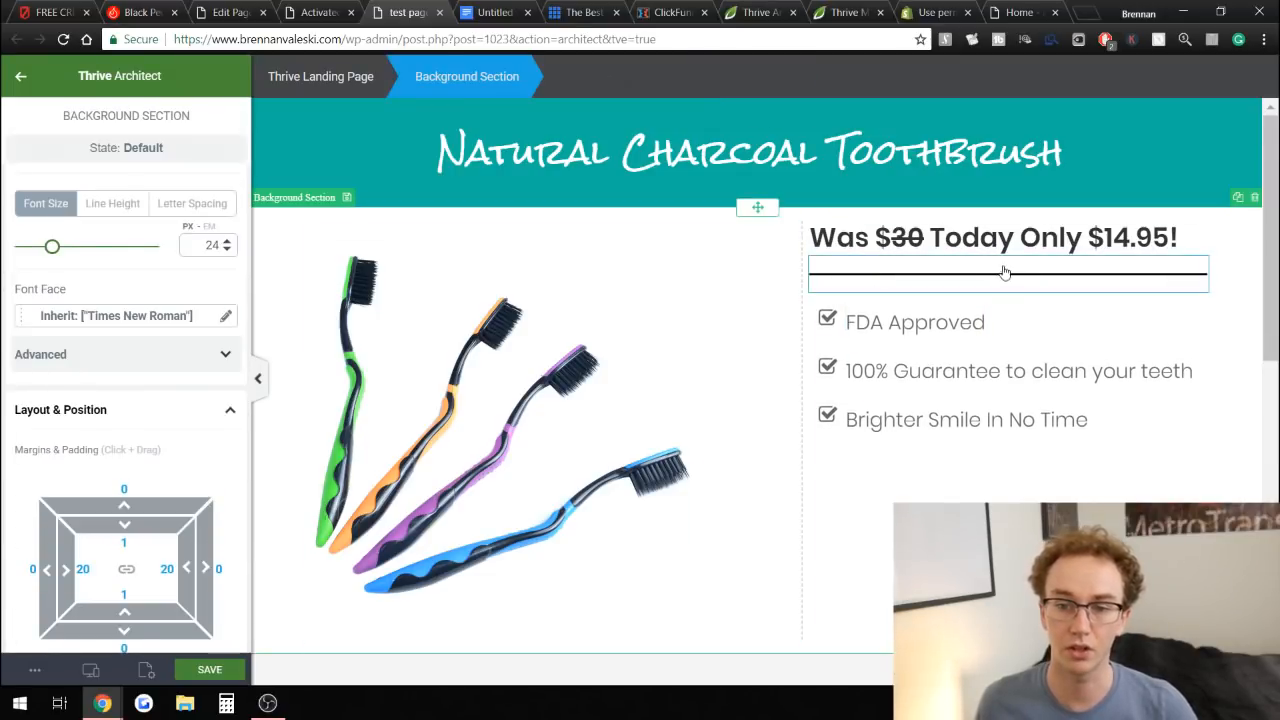
Color the $14.95 price in the heading teal #11b2a1, matching the reference, and save the page.
click(318, 12)
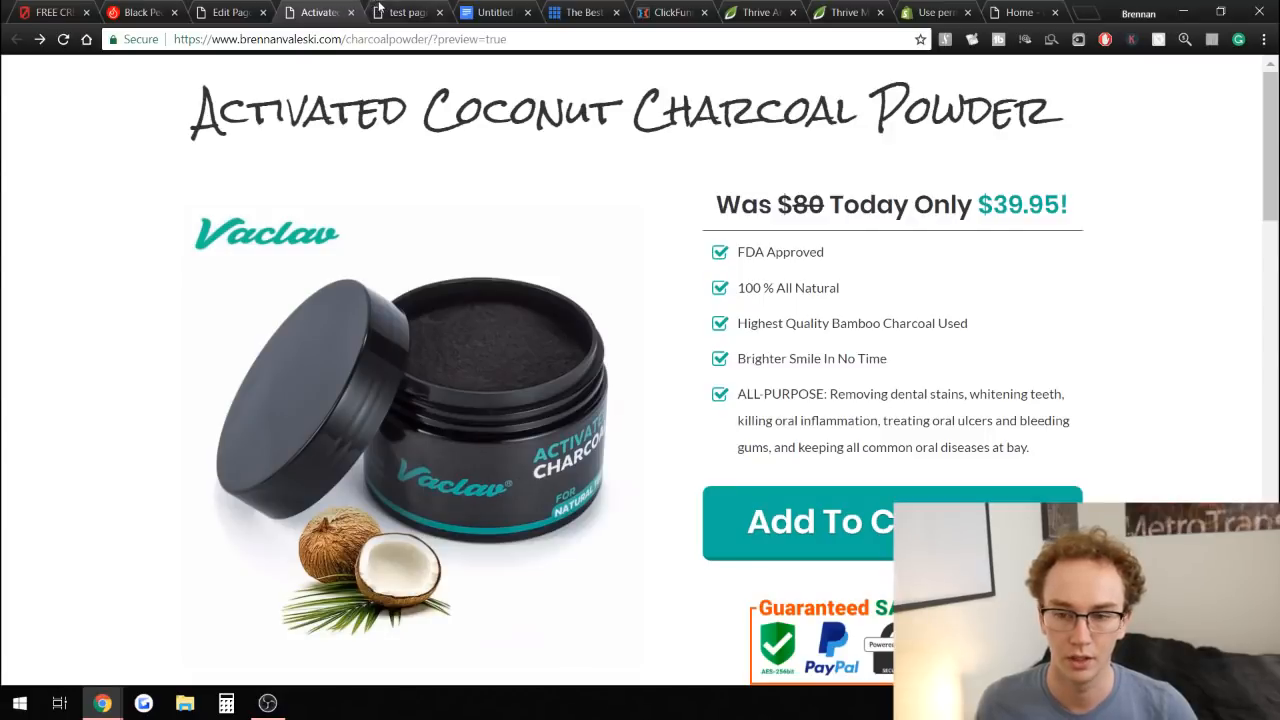
click(382, 10)
drag(1088, 240, 1178, 240)
scroll(86, 428, up, 5)
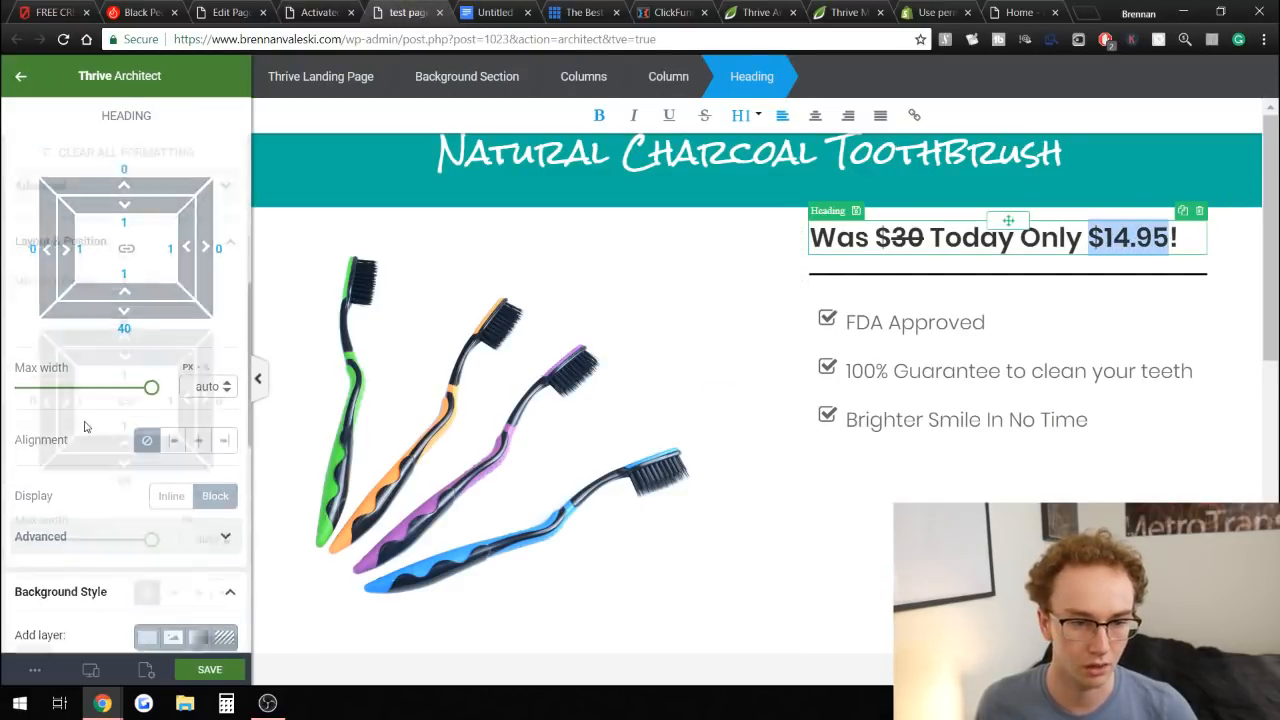
click(46, 199)
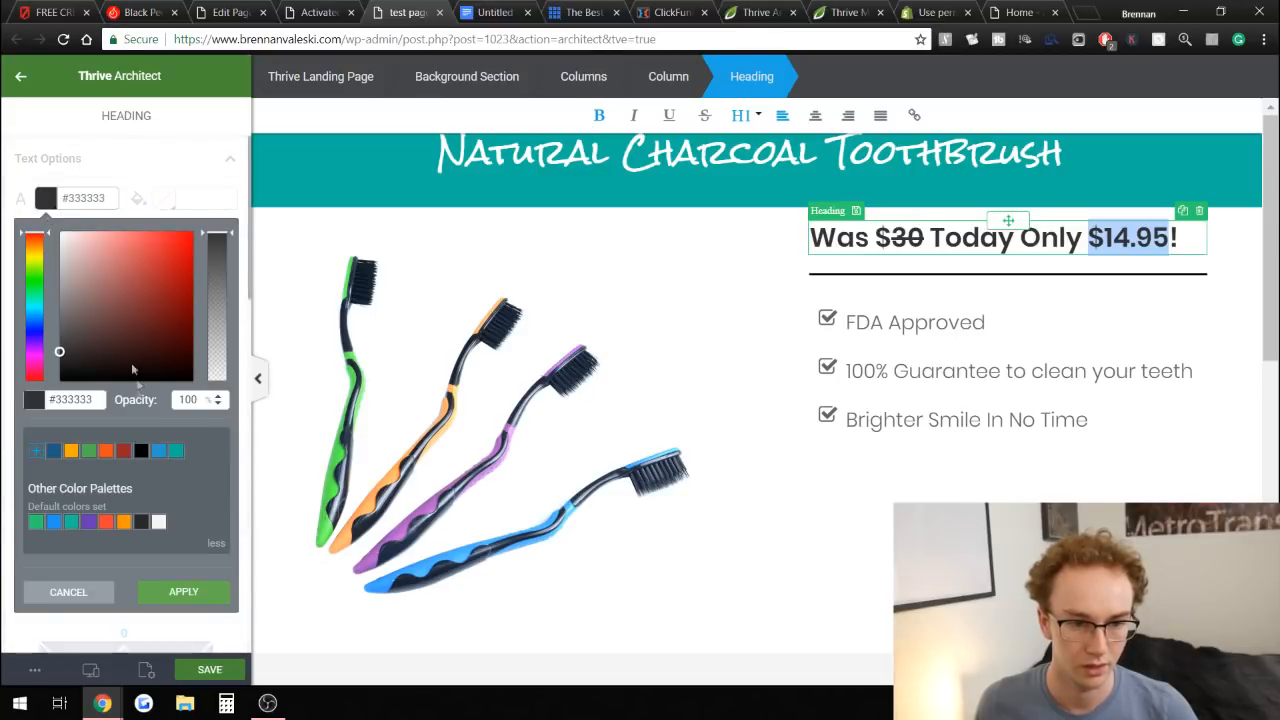
click(88, 452)
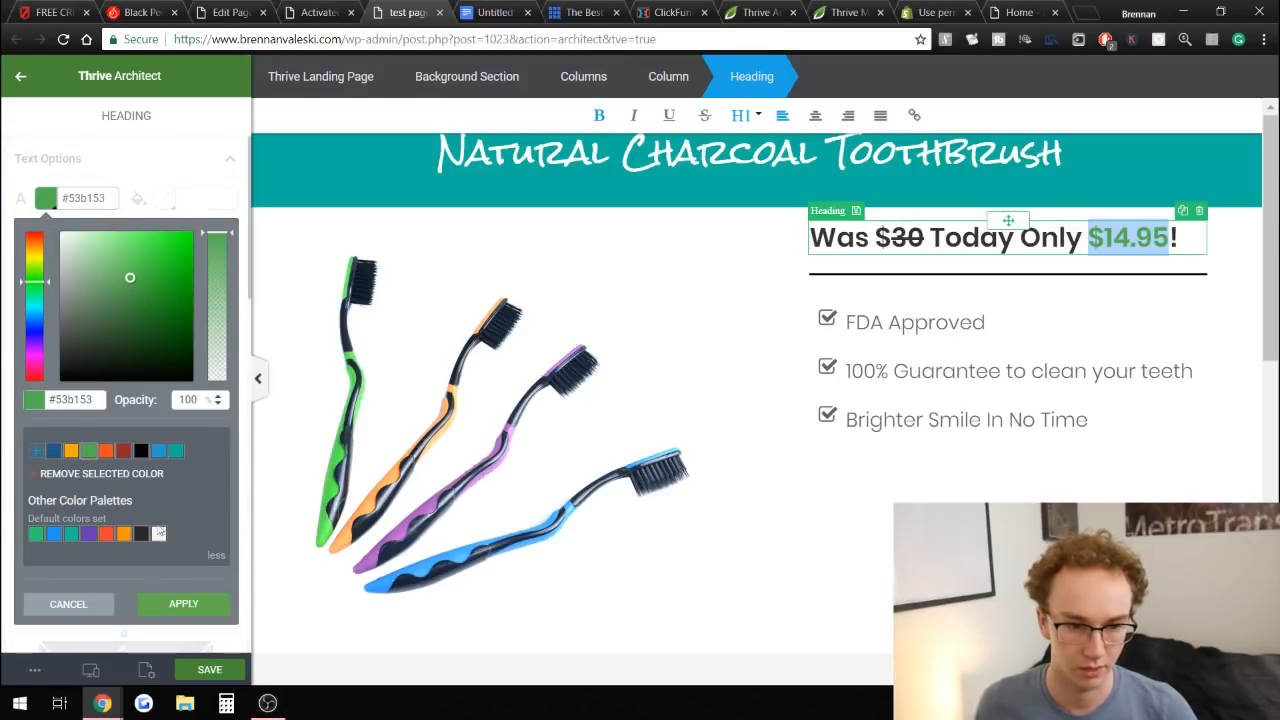
click(177, 452)
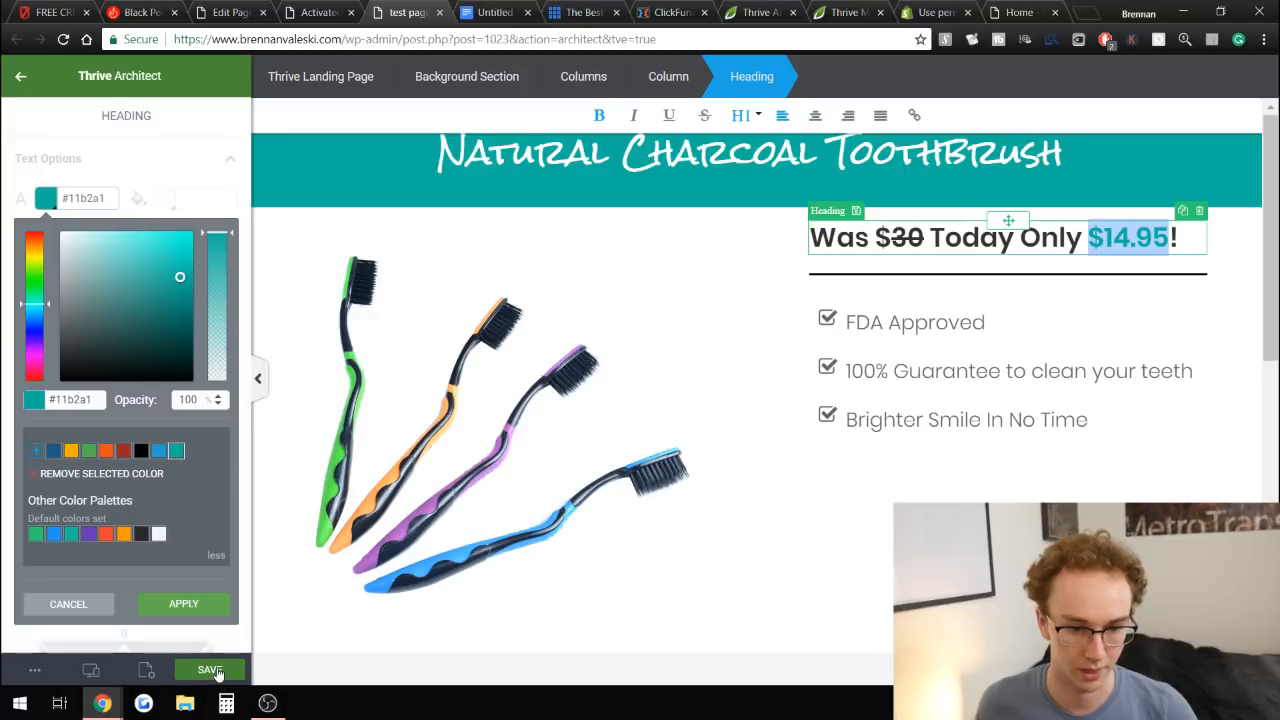
click(212, 669)
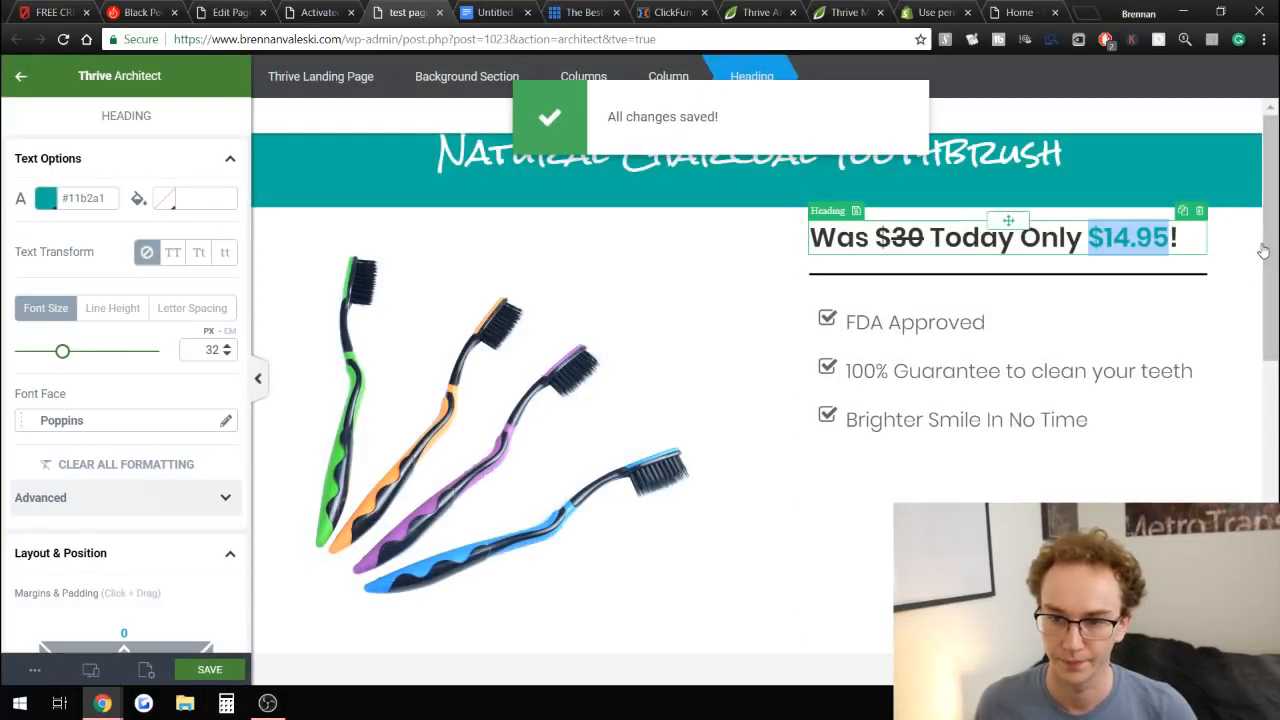
Compare the edited price and list block against the reference page.
scroll(1220, 315, down, 1)
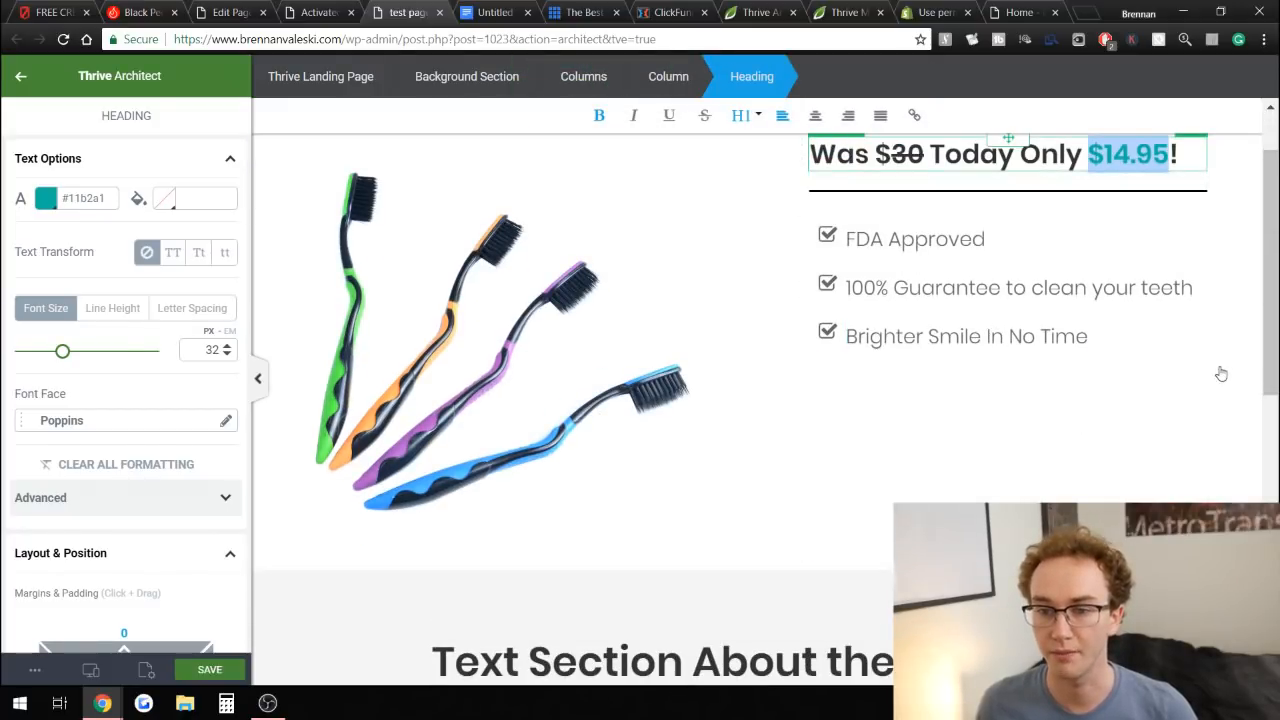
scroll(1222, 371, up, 1)
click(1020, 368)
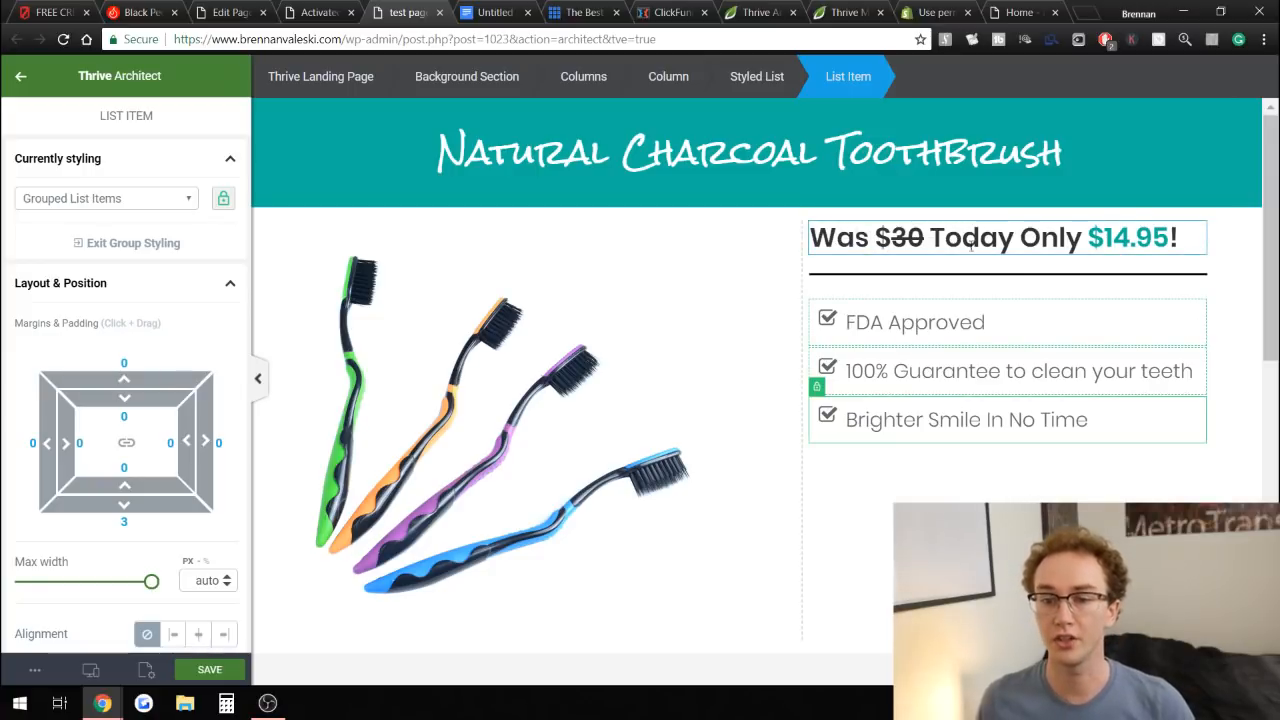
scroll(897, 329, down, 2)
scroll(883, 377, up, 2)
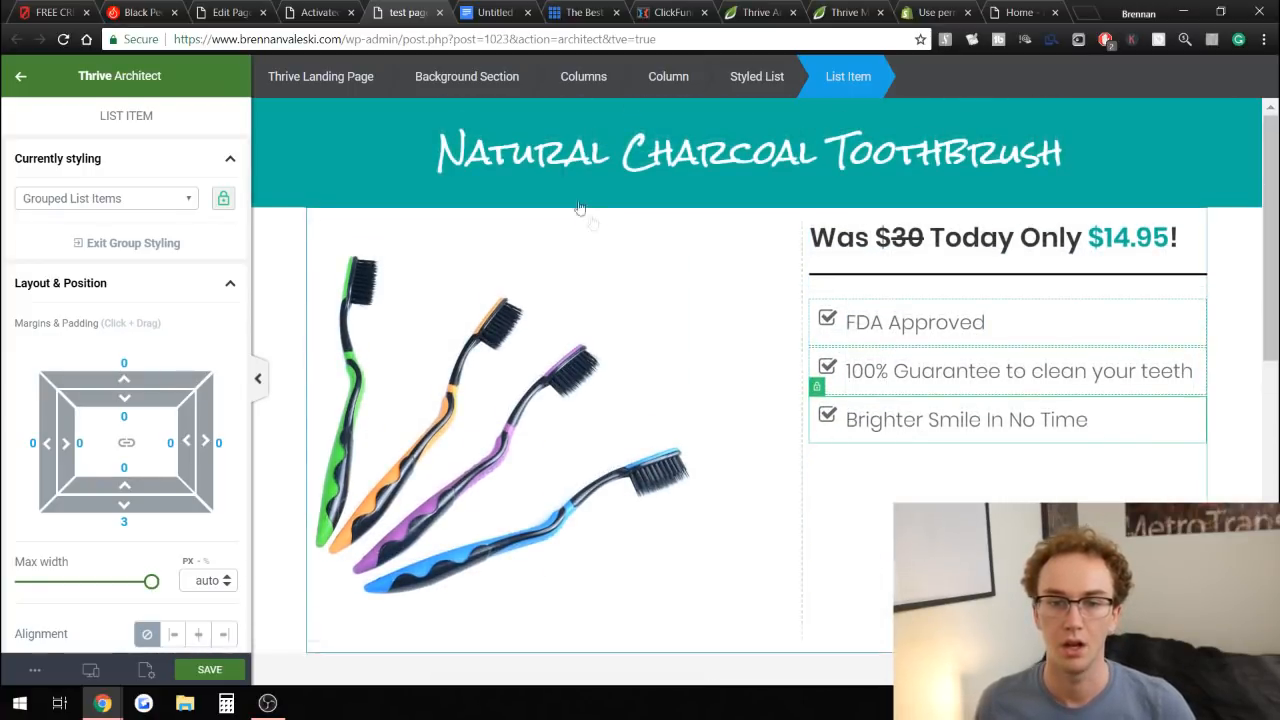
click(330, 10)
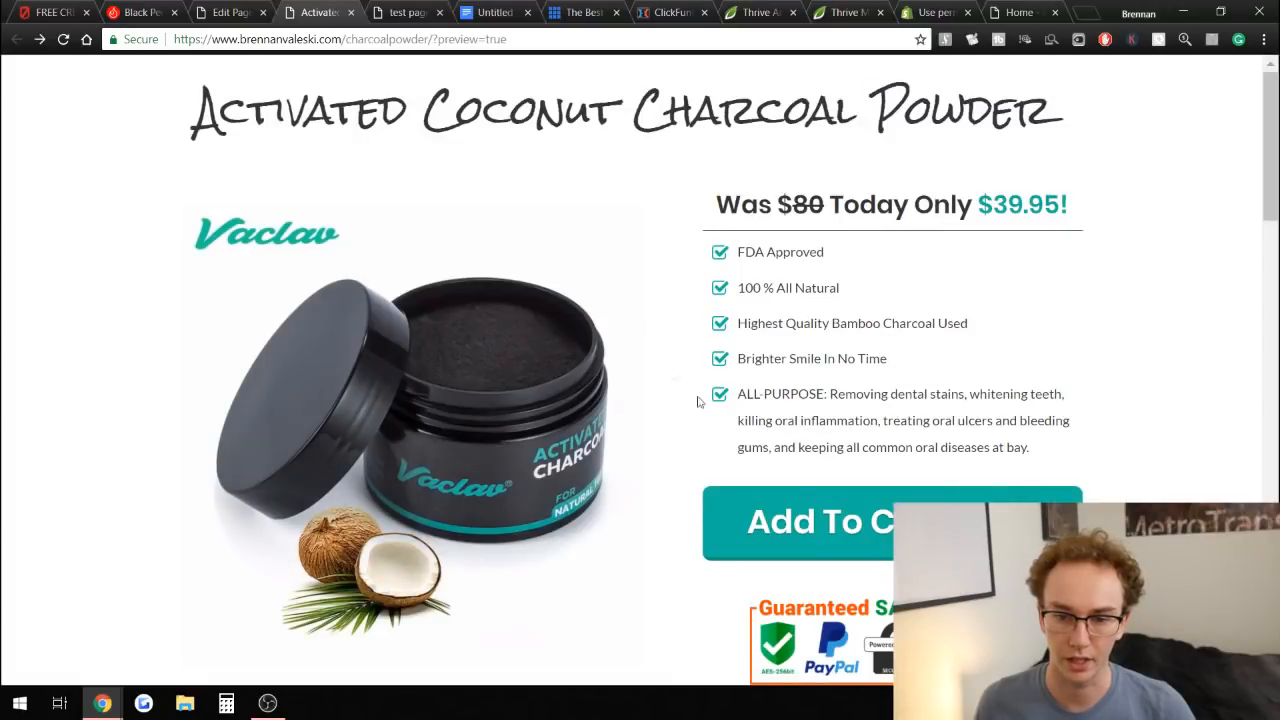
click(370, 8)
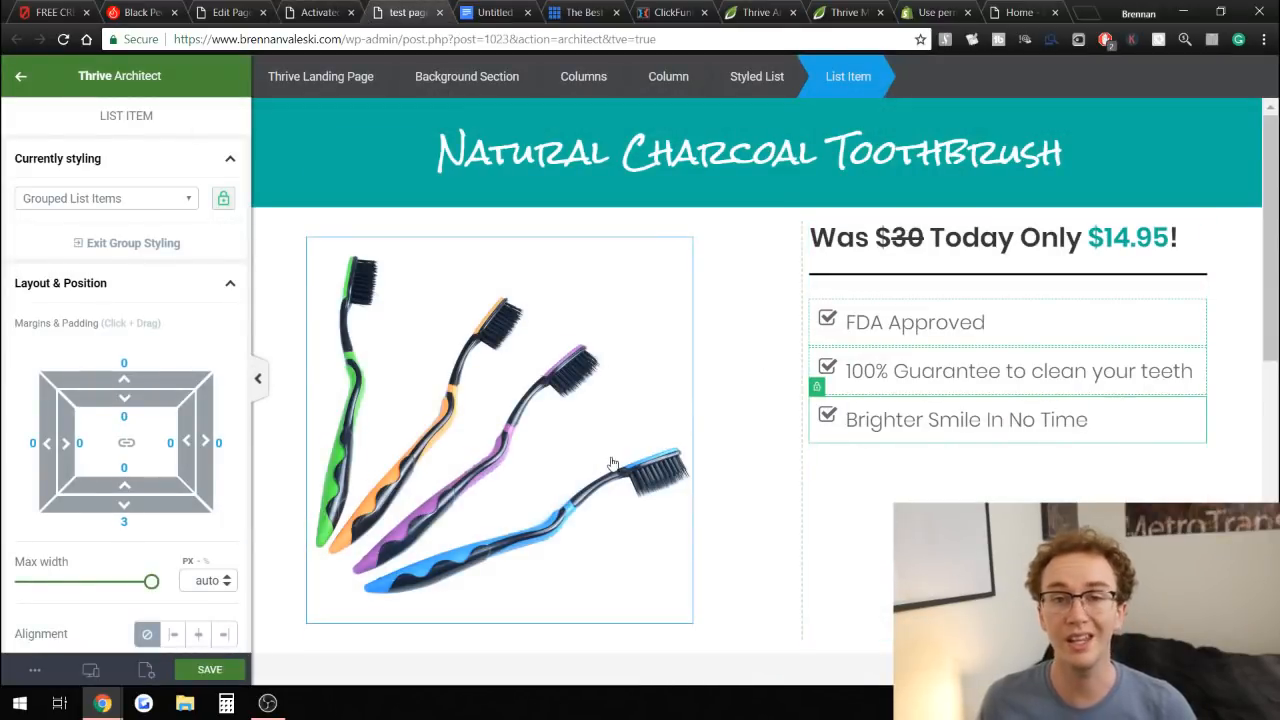
Add a Button element below the styled list in the right column.
scroll(877, 617, down, 2)
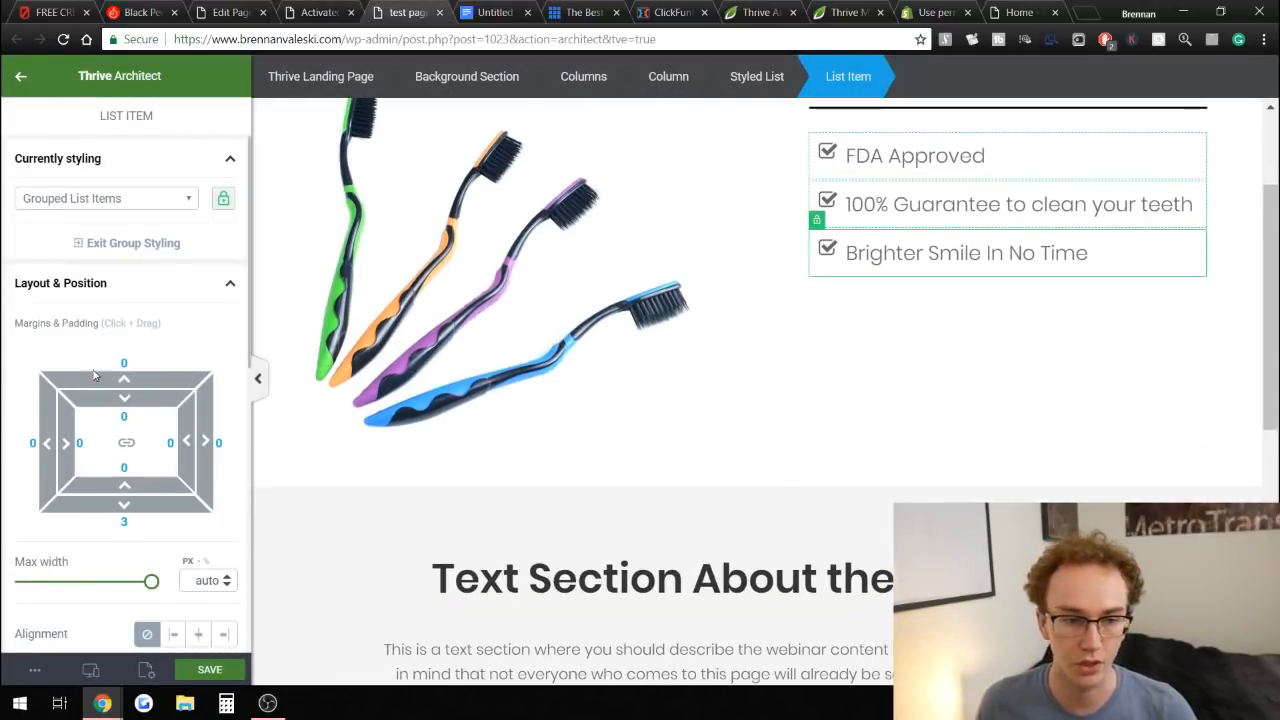
click(22, 78)
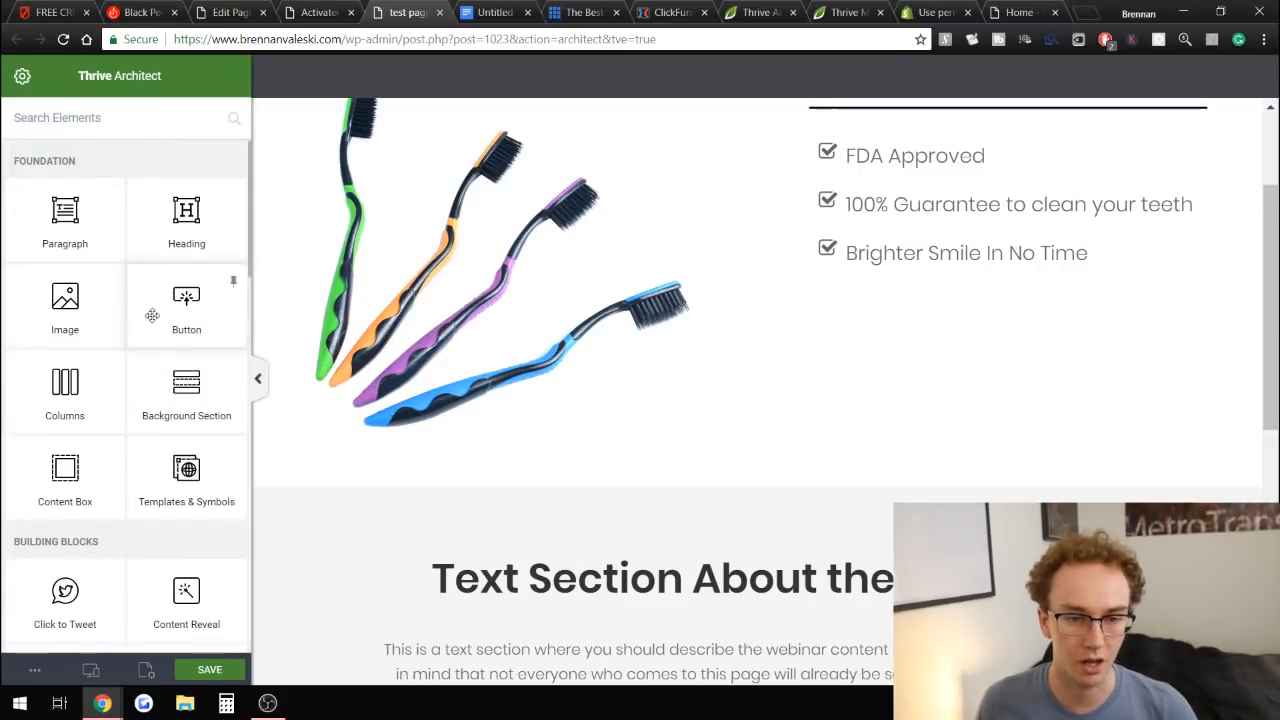
scroll(330, 366, up, 1)
drag(187, 323, 1008, 378)
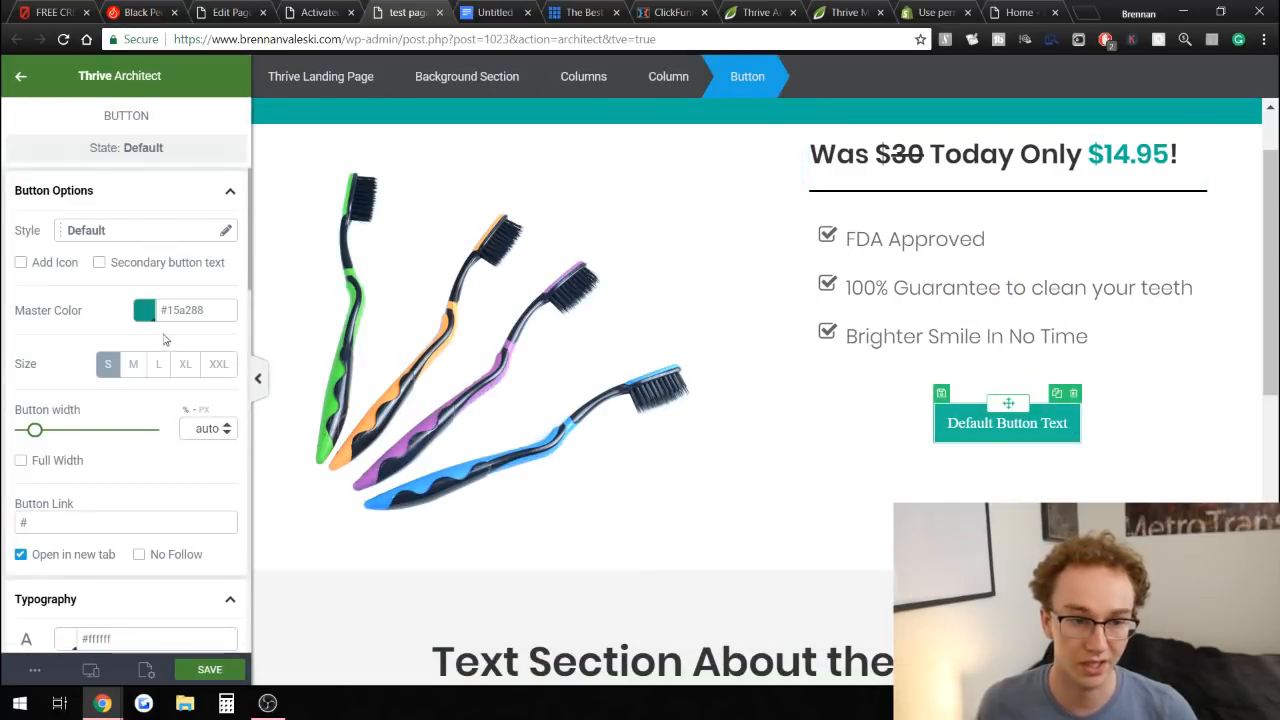
Apply the Border 2 style to the new button.
scroll(130, 420, down, 3)
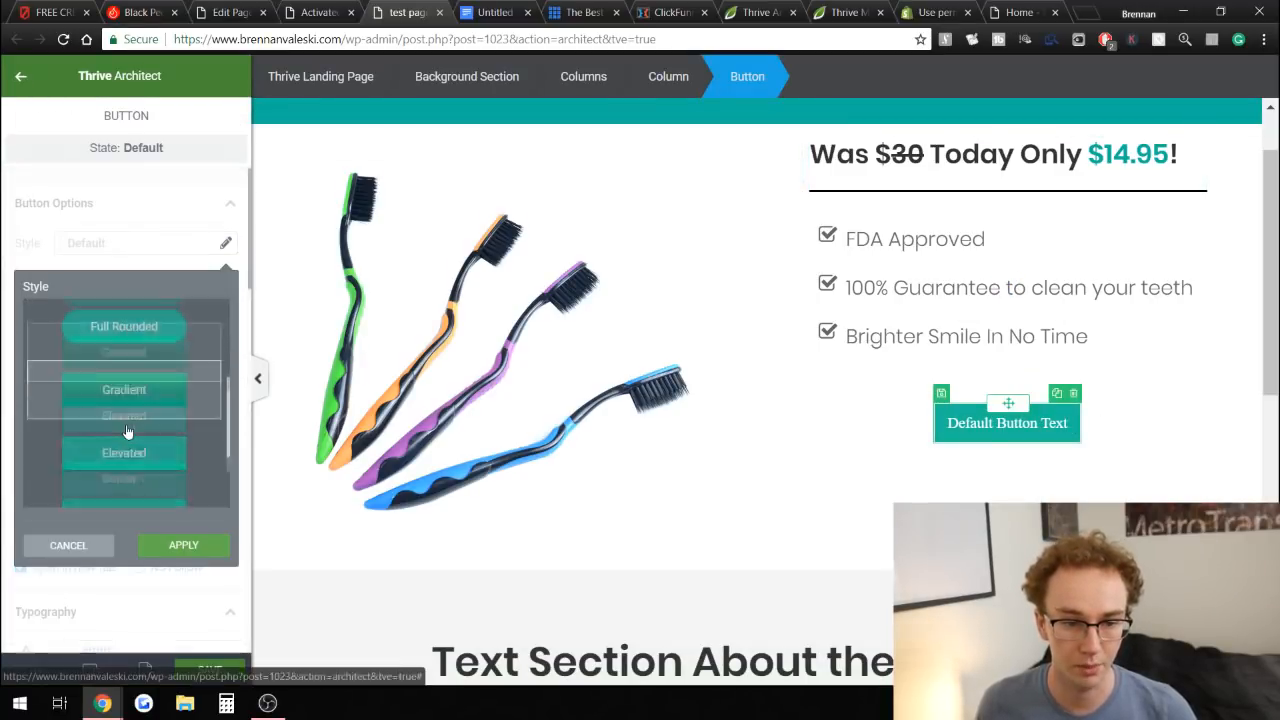
scroll(122, 430, up, 1)
scroll(120, 415, down, 3)
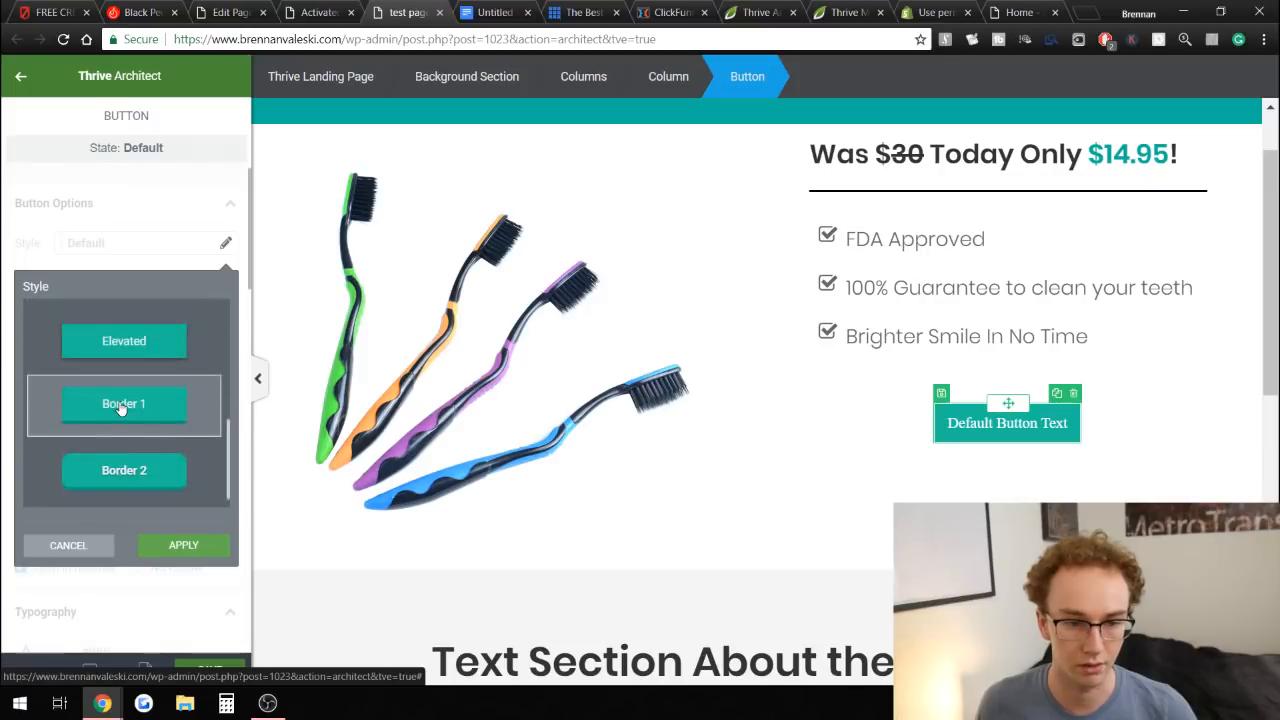
click(128, 478)
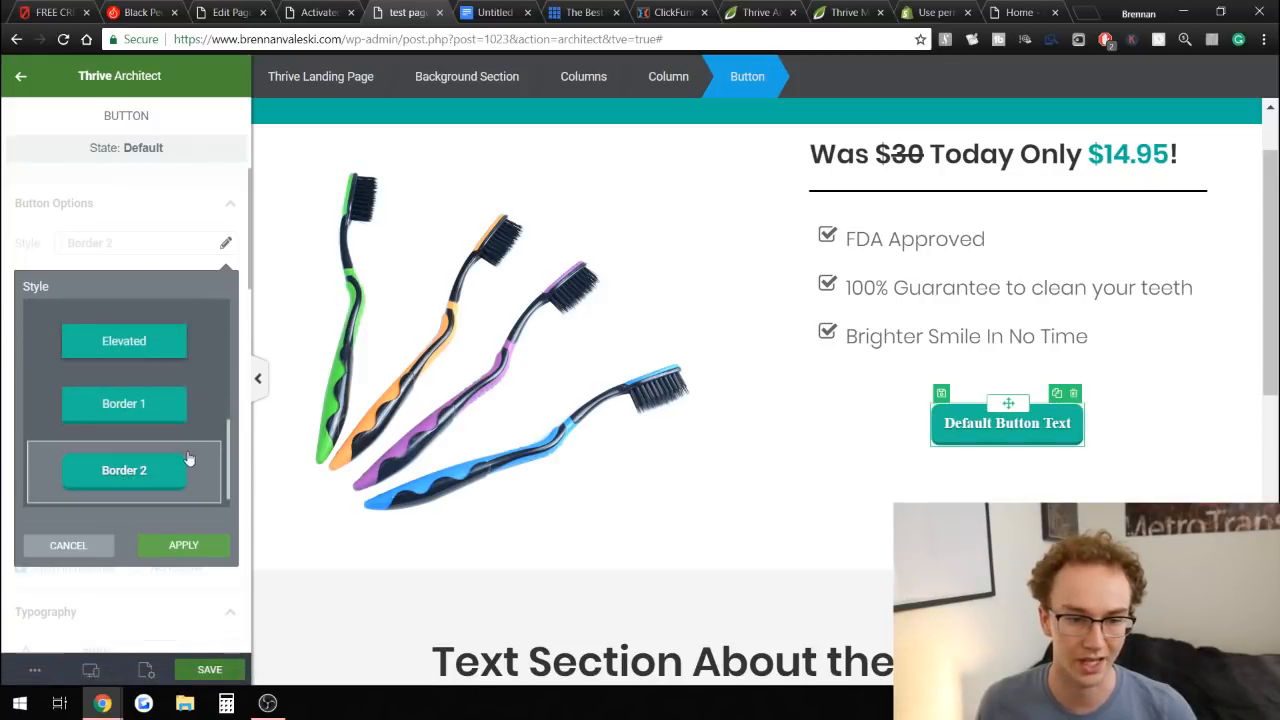
scroll(123, 409, up, 3)
scroll(128, 415, down, 3)
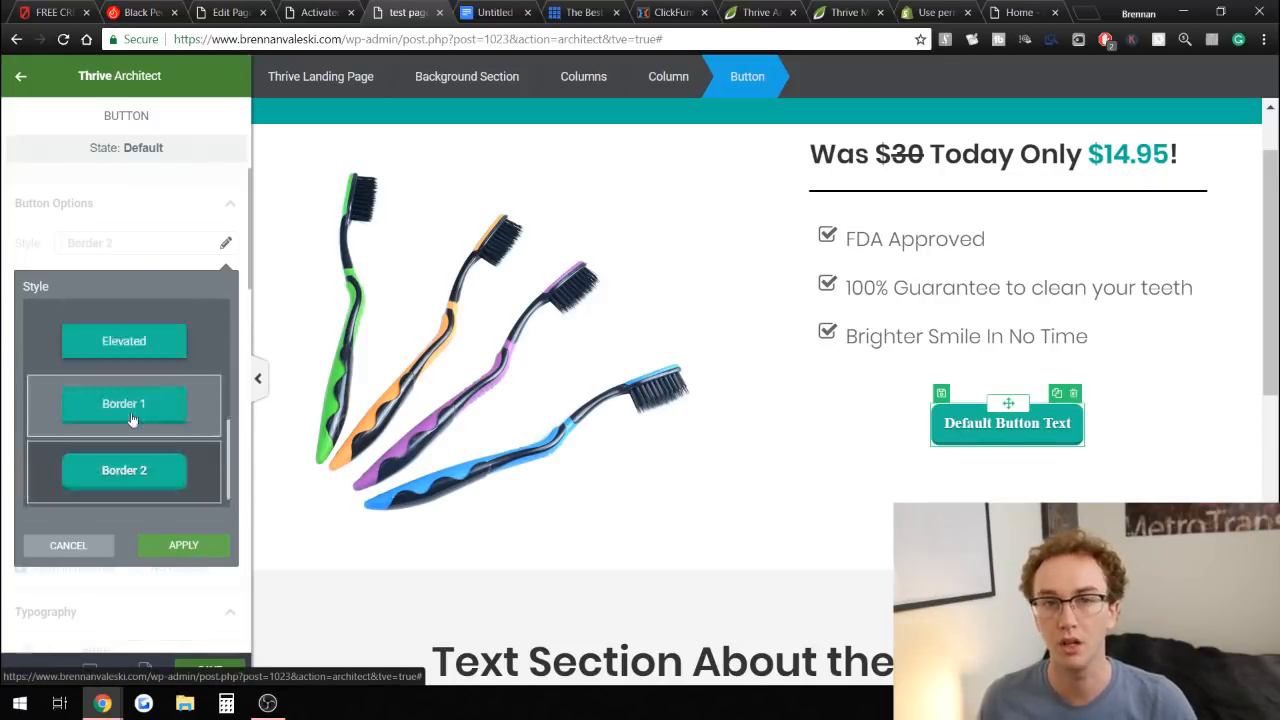
click(180, 545)
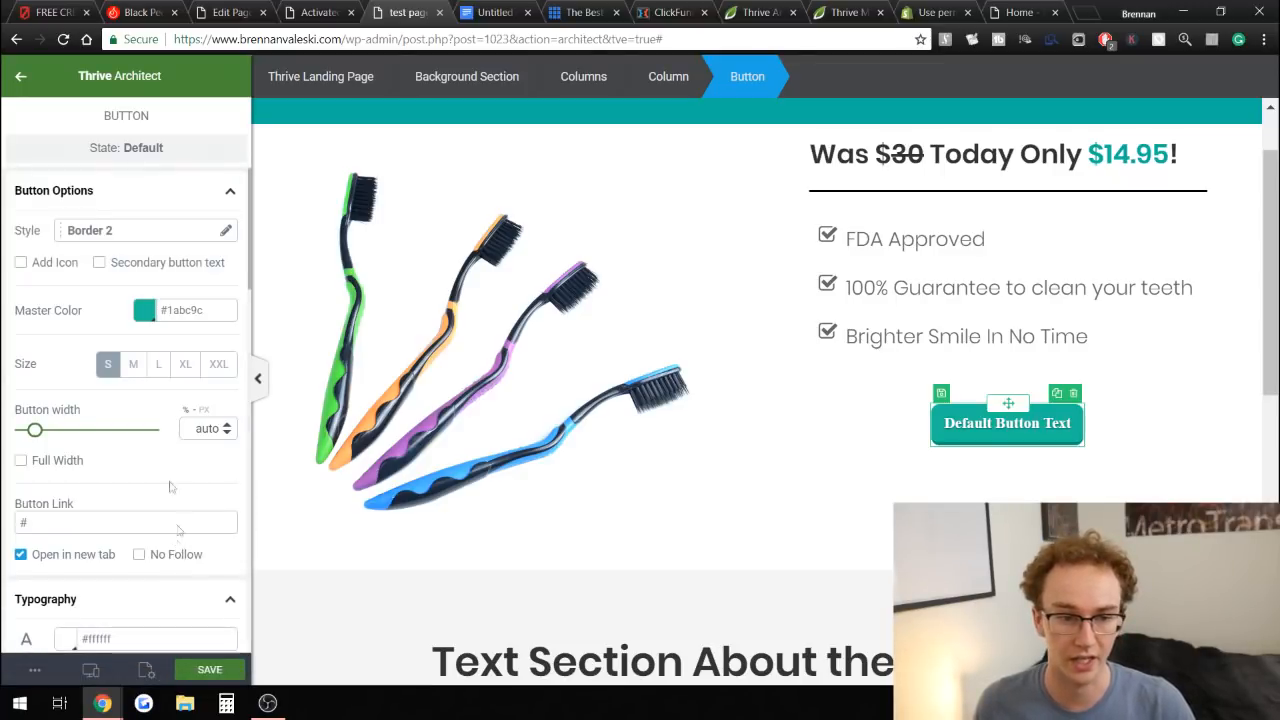
Set the button size to XL.
click(189, 365)
click(212, 372)
click(192, 369)
click(219, 366)
click(186, 364)
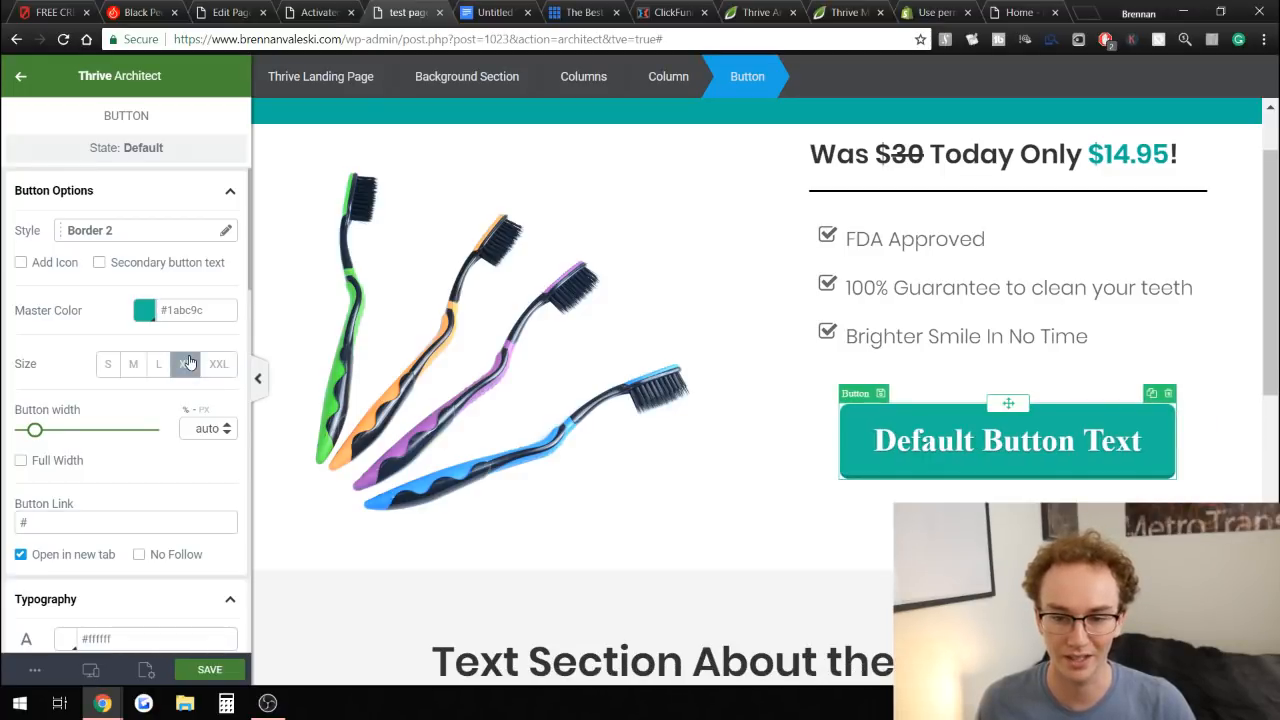
Change the button text's font face to Poppins from Google Fonts.
click(1107, 440)
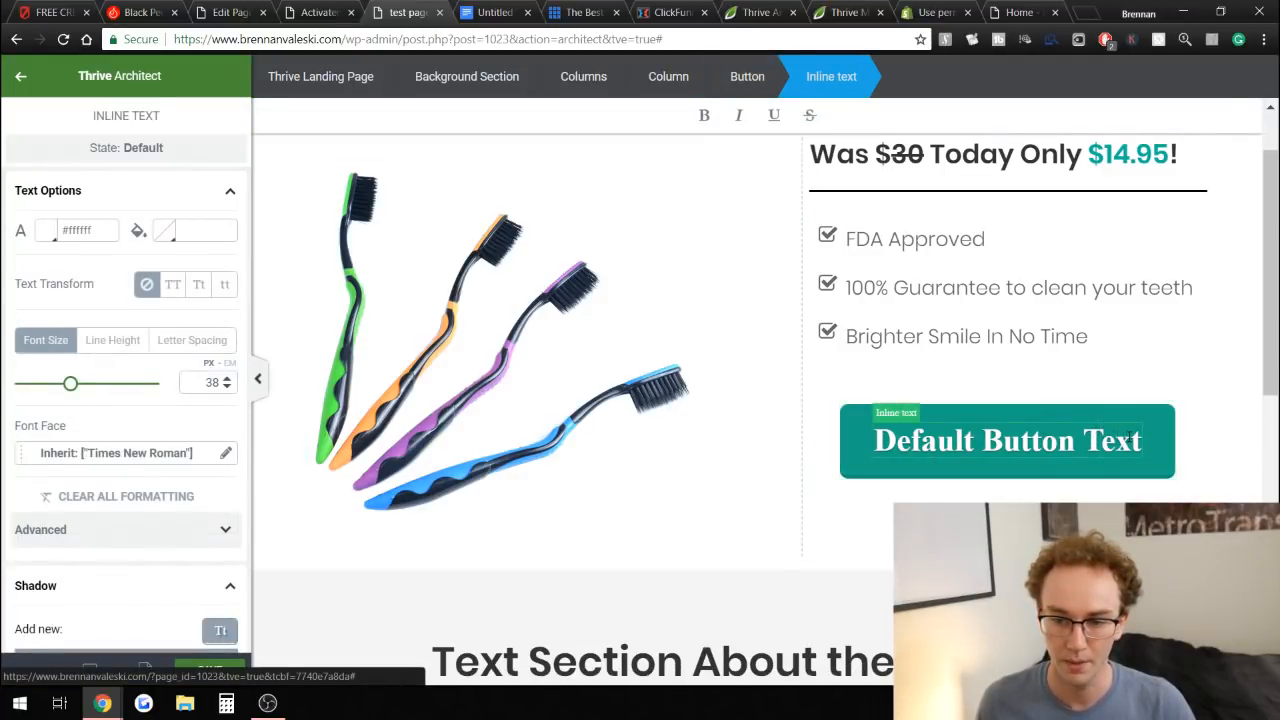
triple_click(1101, 440)
click(128, 456)
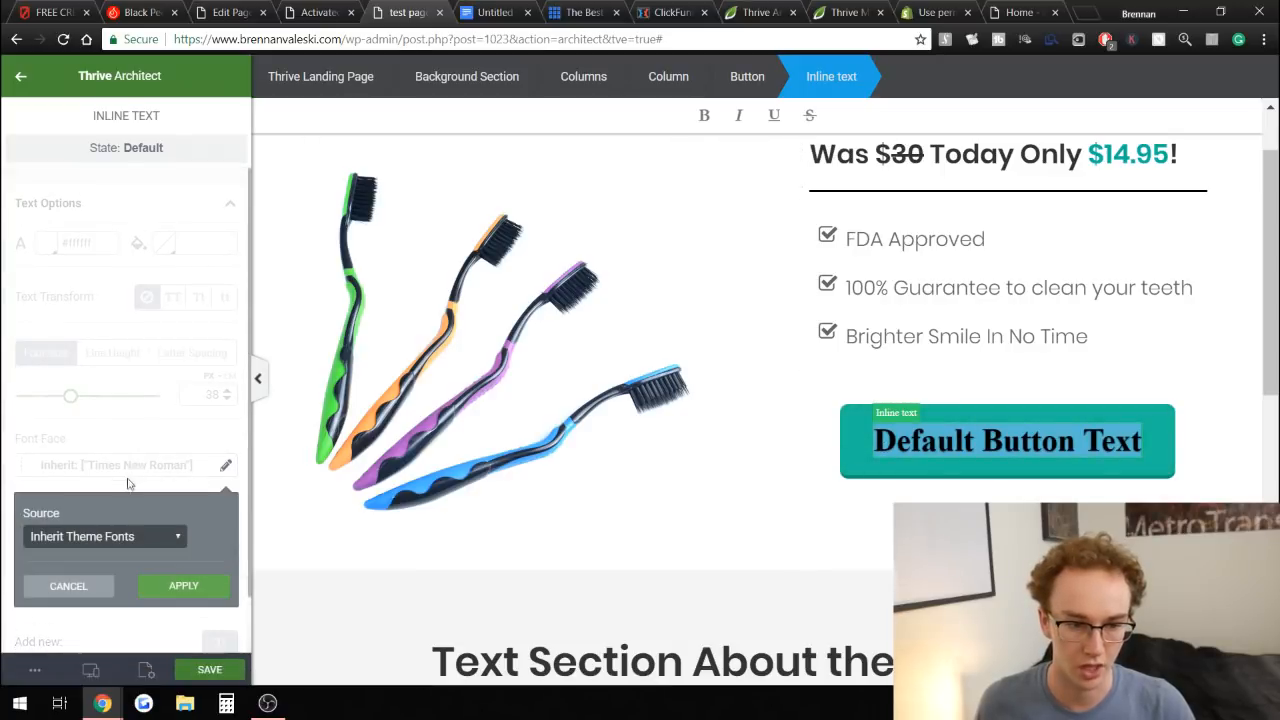
click(112, 536)
click(98, 560)
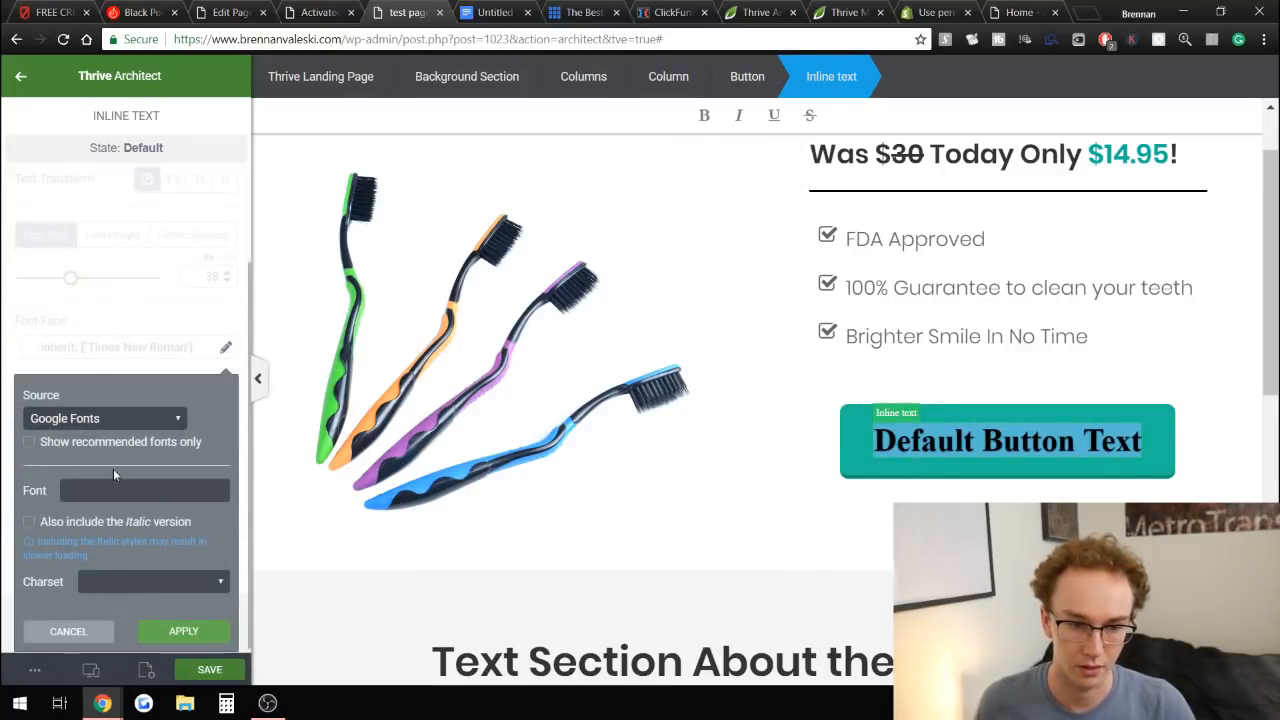
text(popp)
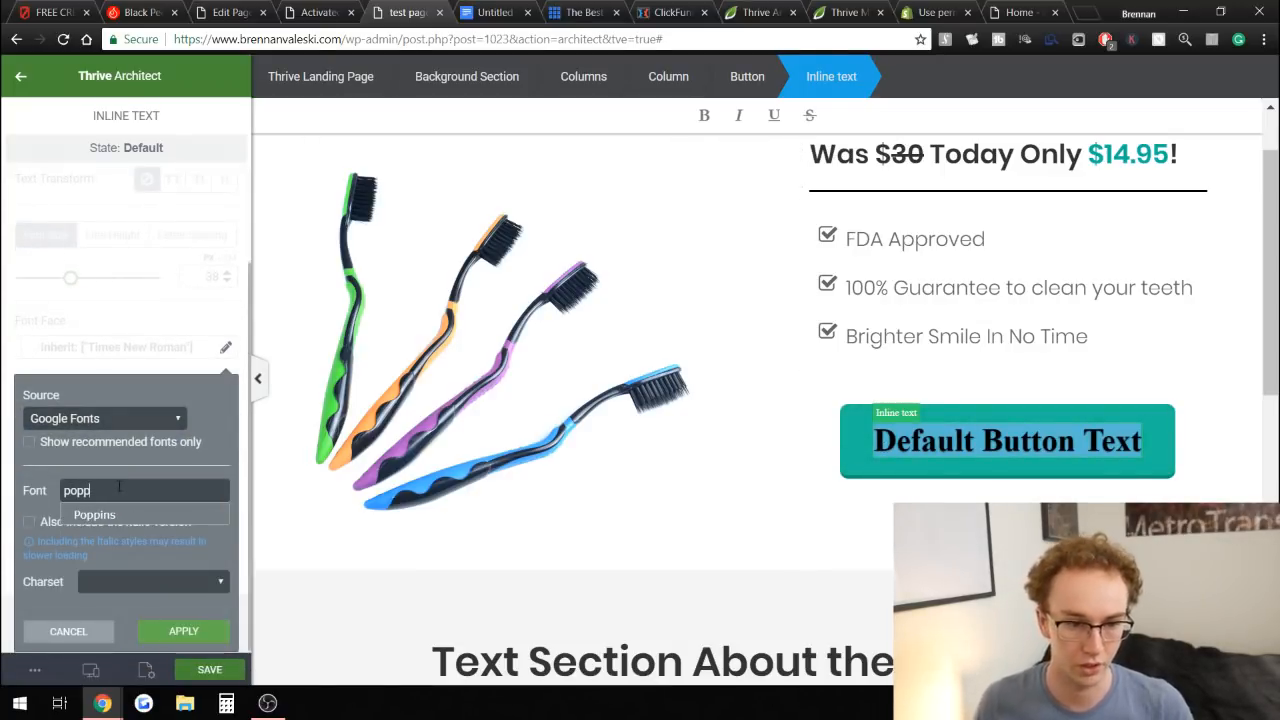
click(130, 515)
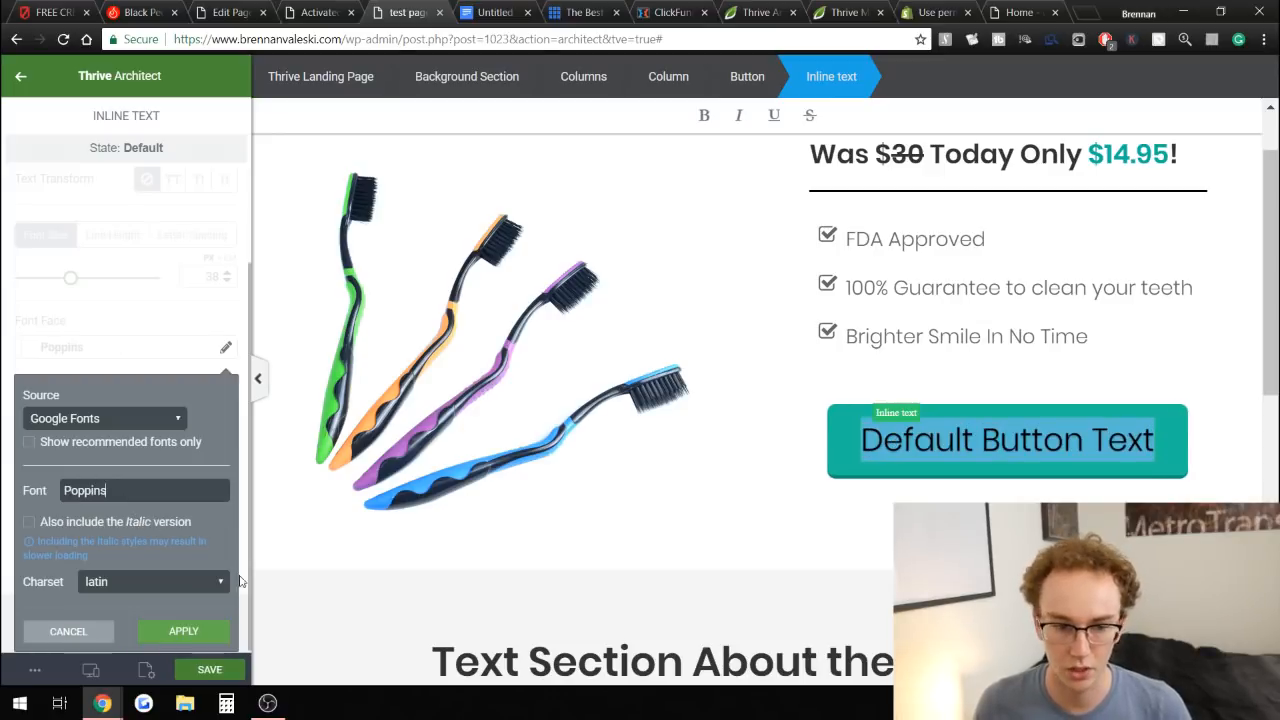
click(184, 632)
Make the button text bold and replace it with "Add to cart now!".
click(704, 115)
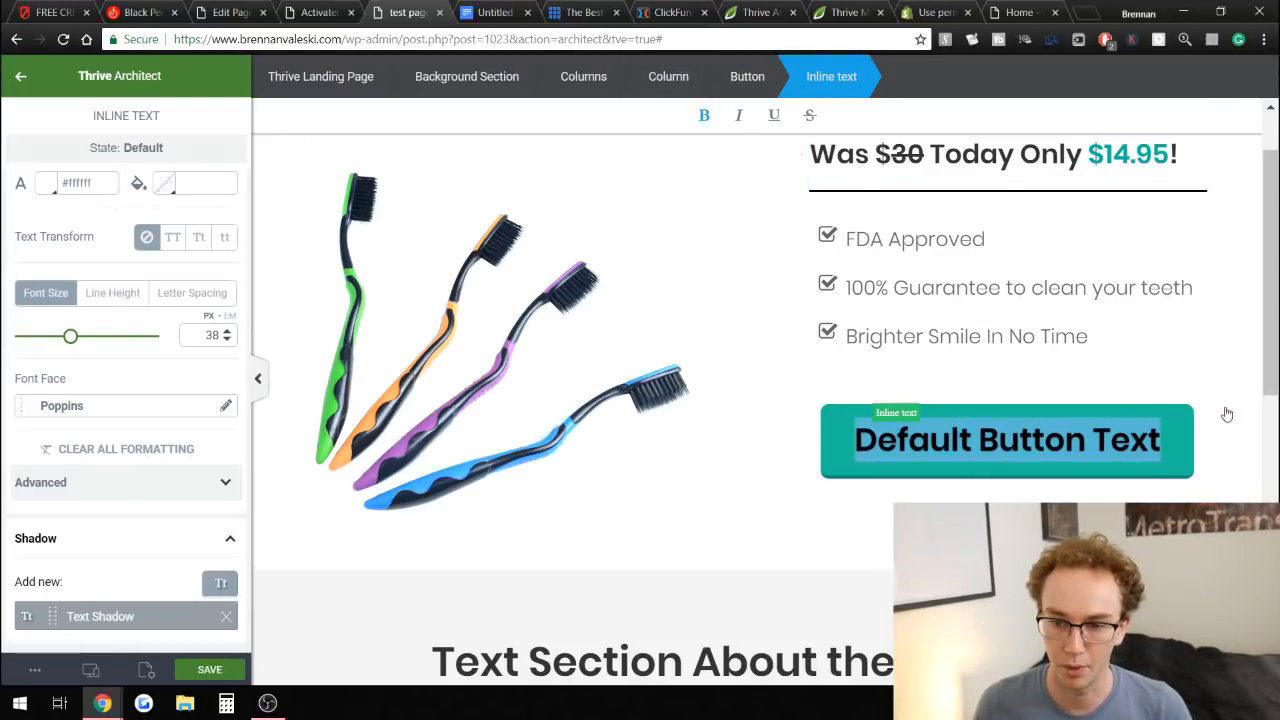
text(Add to cart)
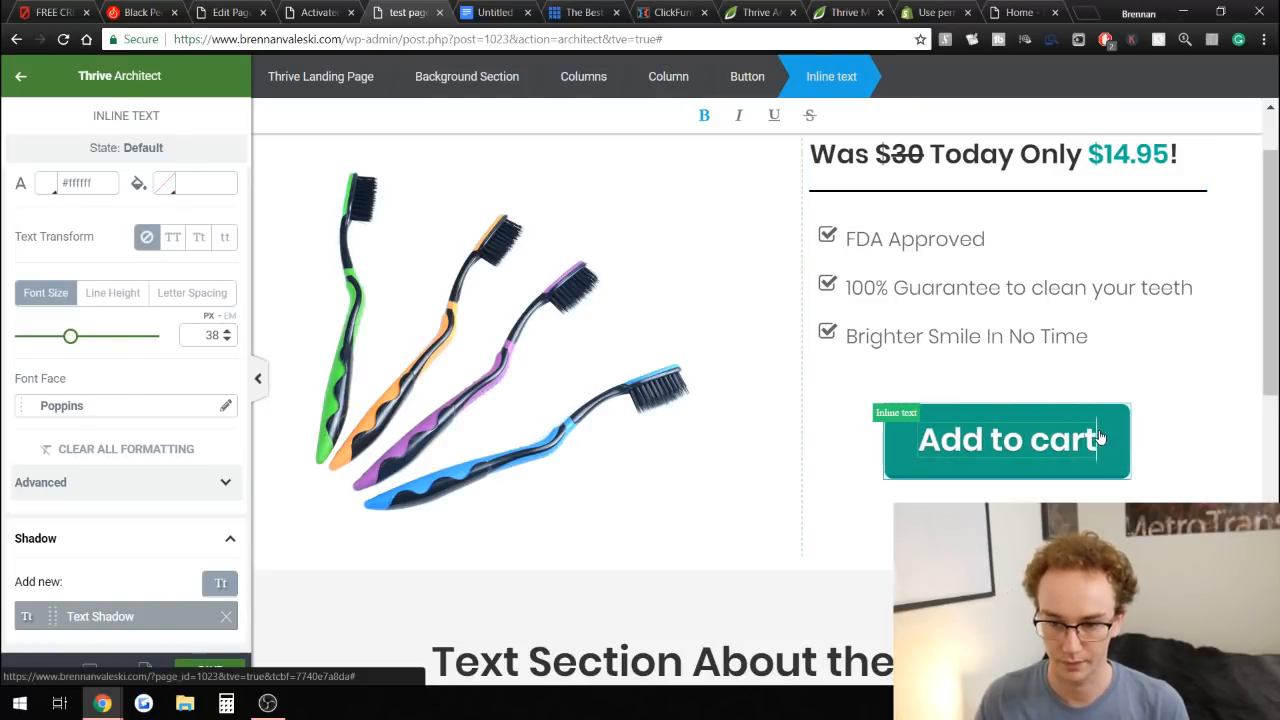
text( now!)
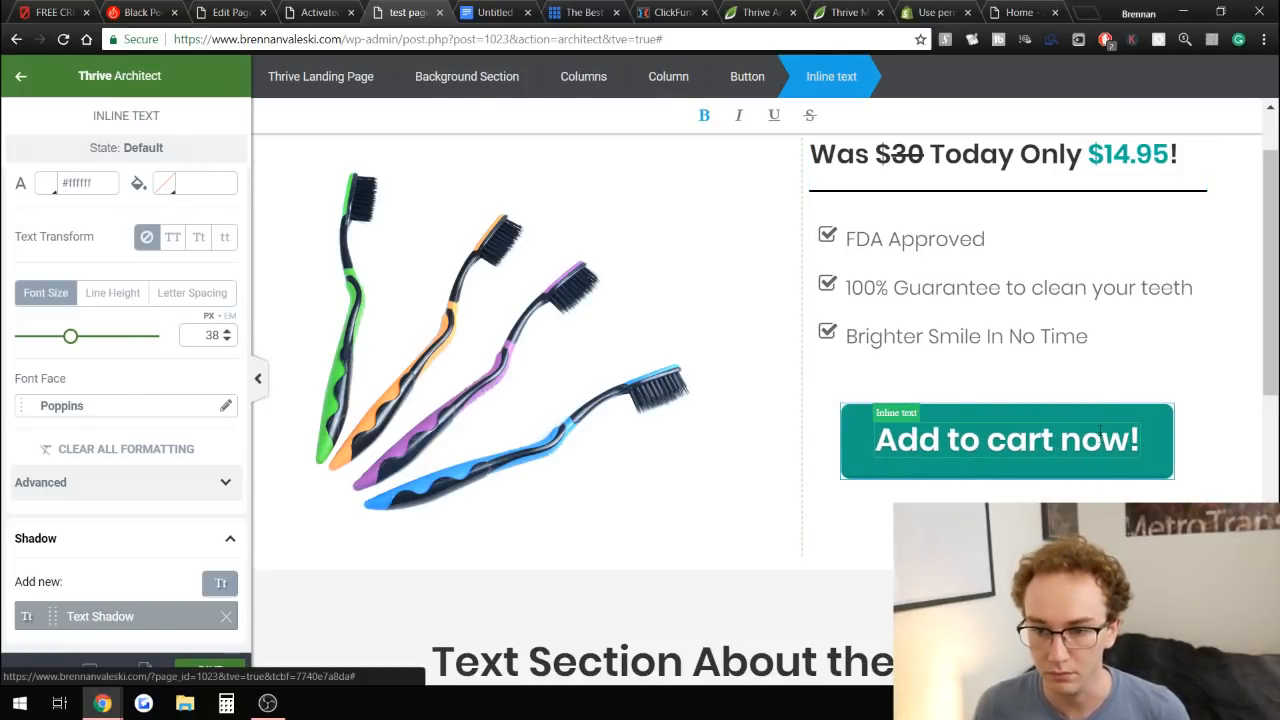
Change the button's master color to orange #ff9800 from the default color palette.
click(1235, 400)
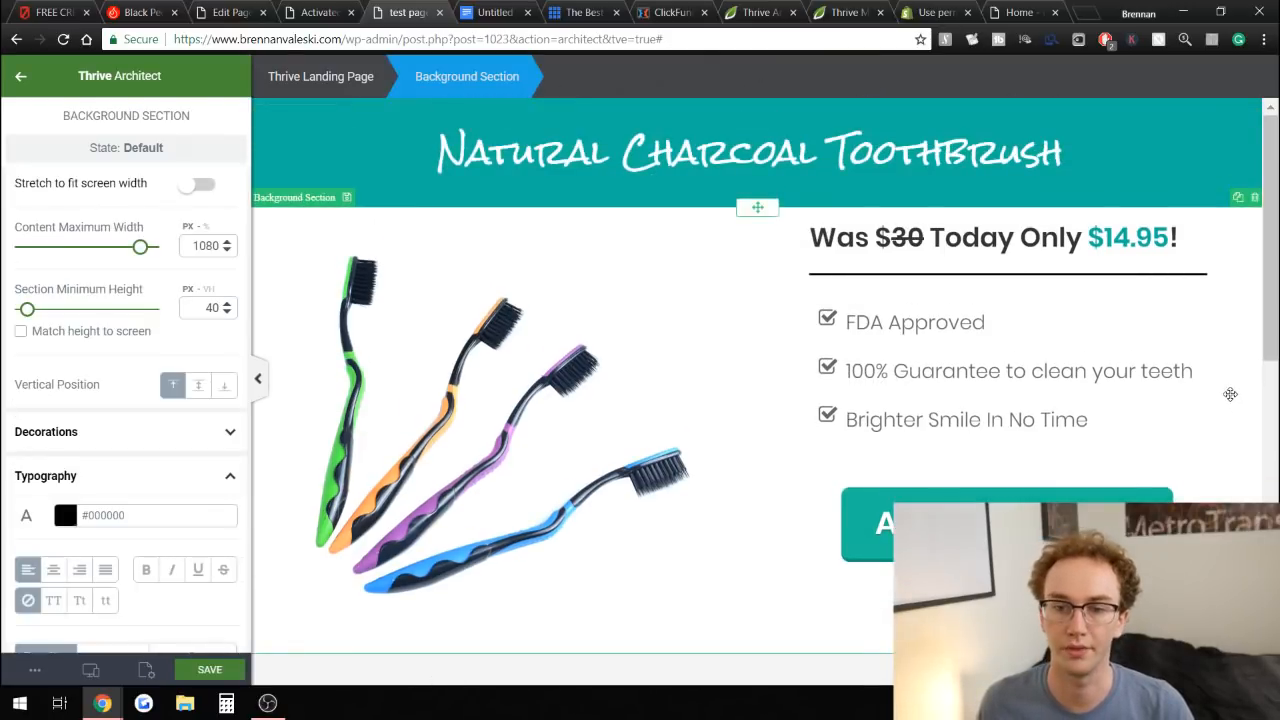
scroll(1230, 394, down, 2)
scroll(1230, 394, up, 2)
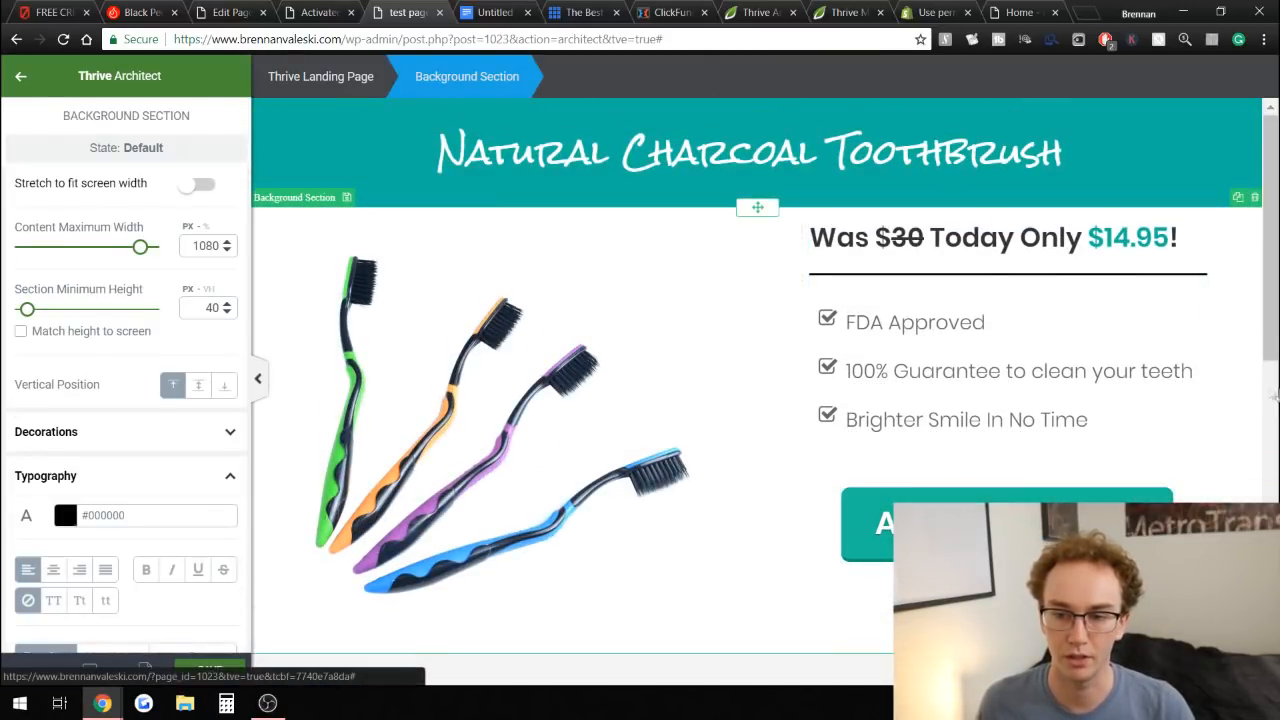
scroll(1217, 380, down, 1)
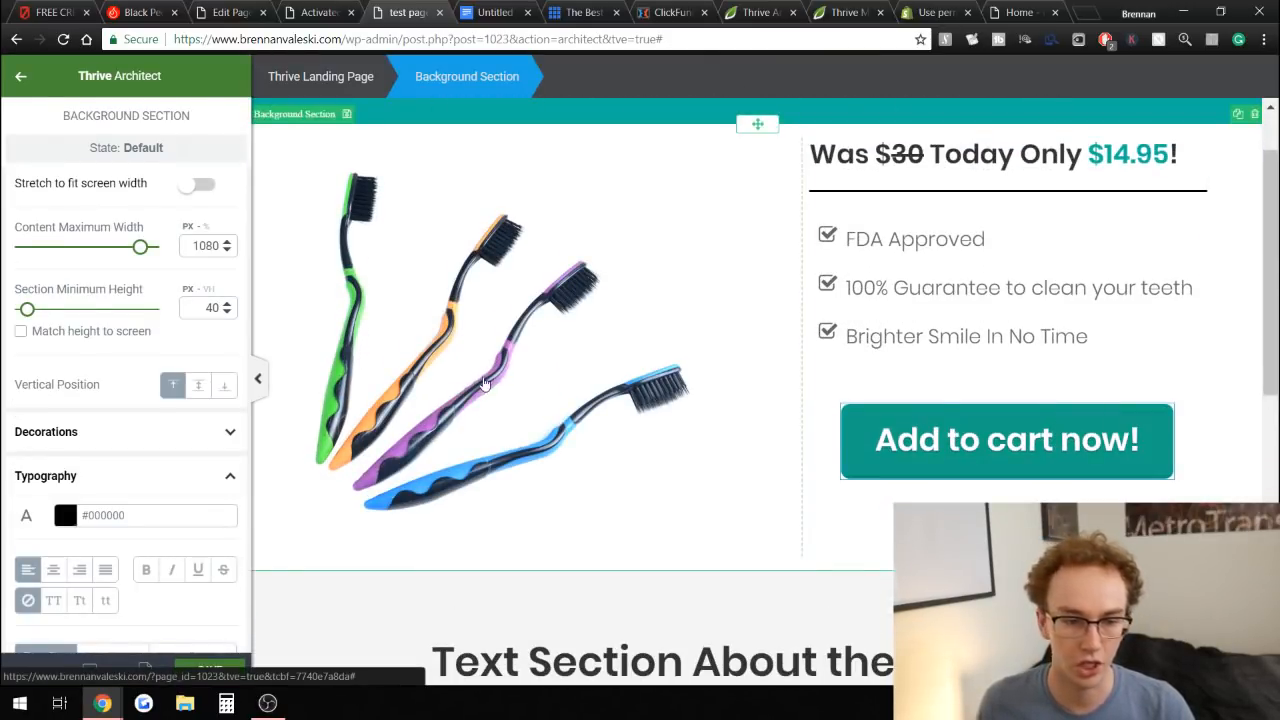
click(145, 263)
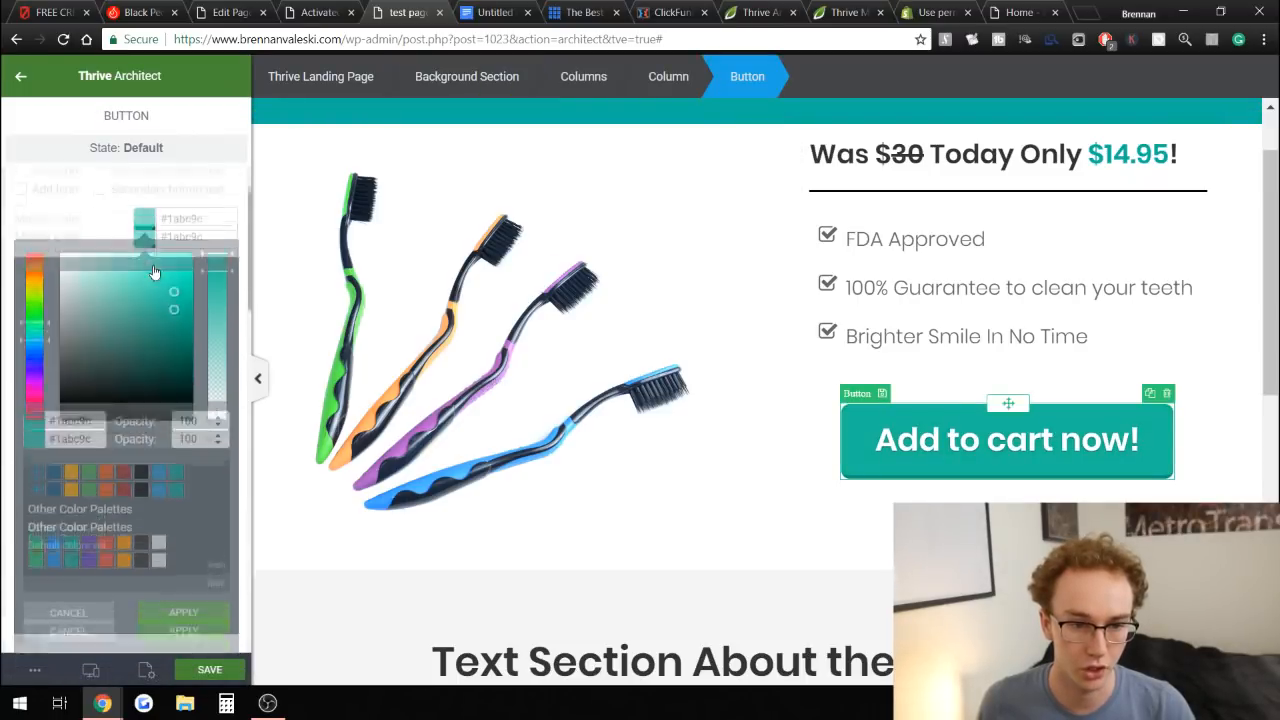
click(71, 457)
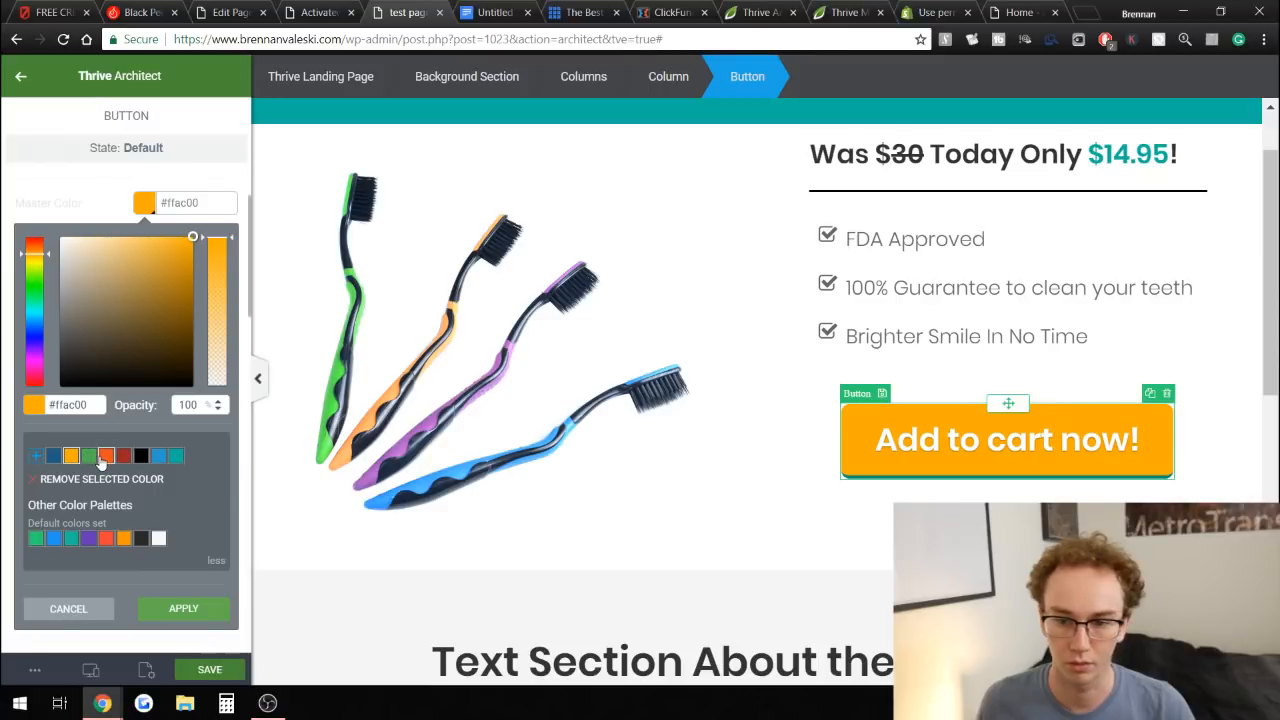
click(105, 456)
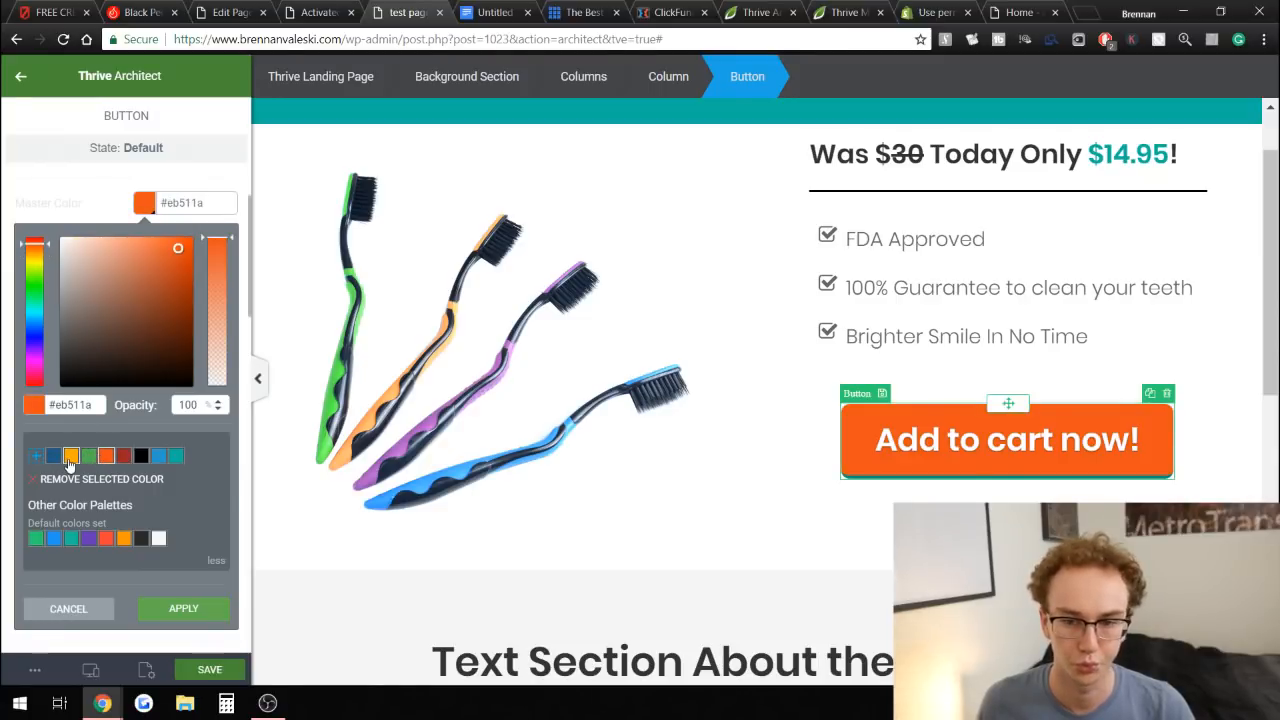
click(70, 457)
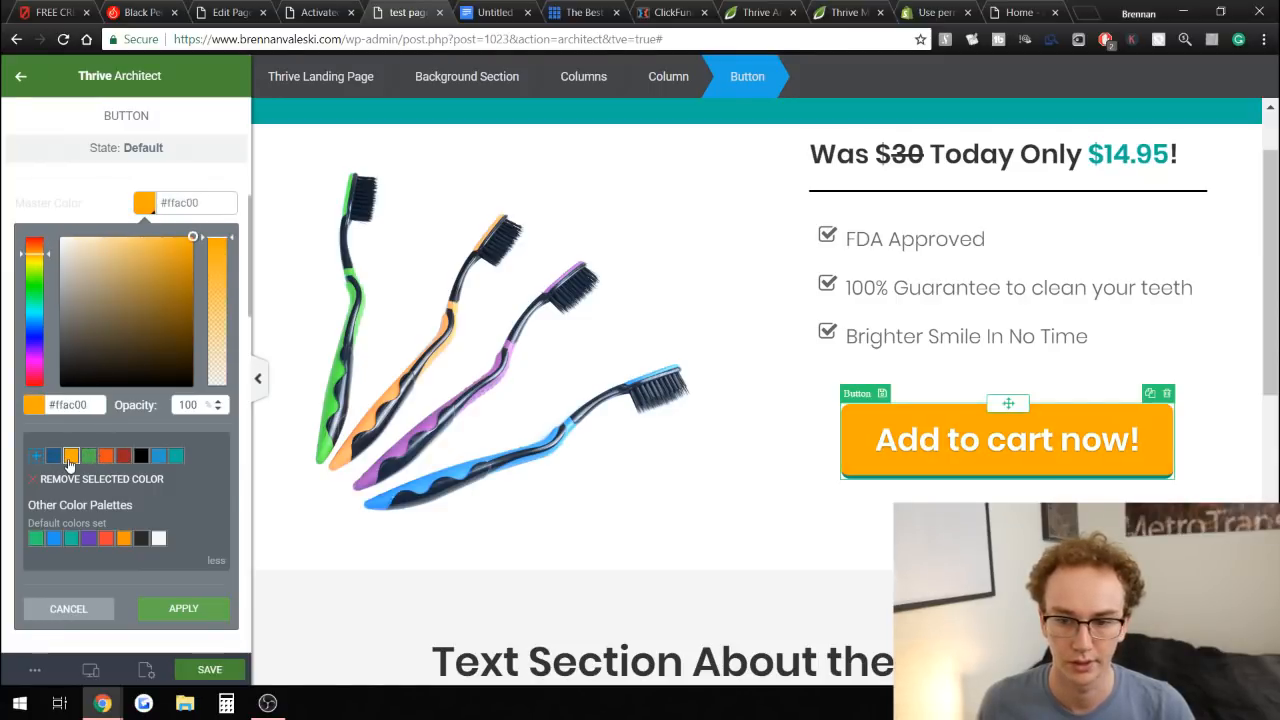
click(123, 539)
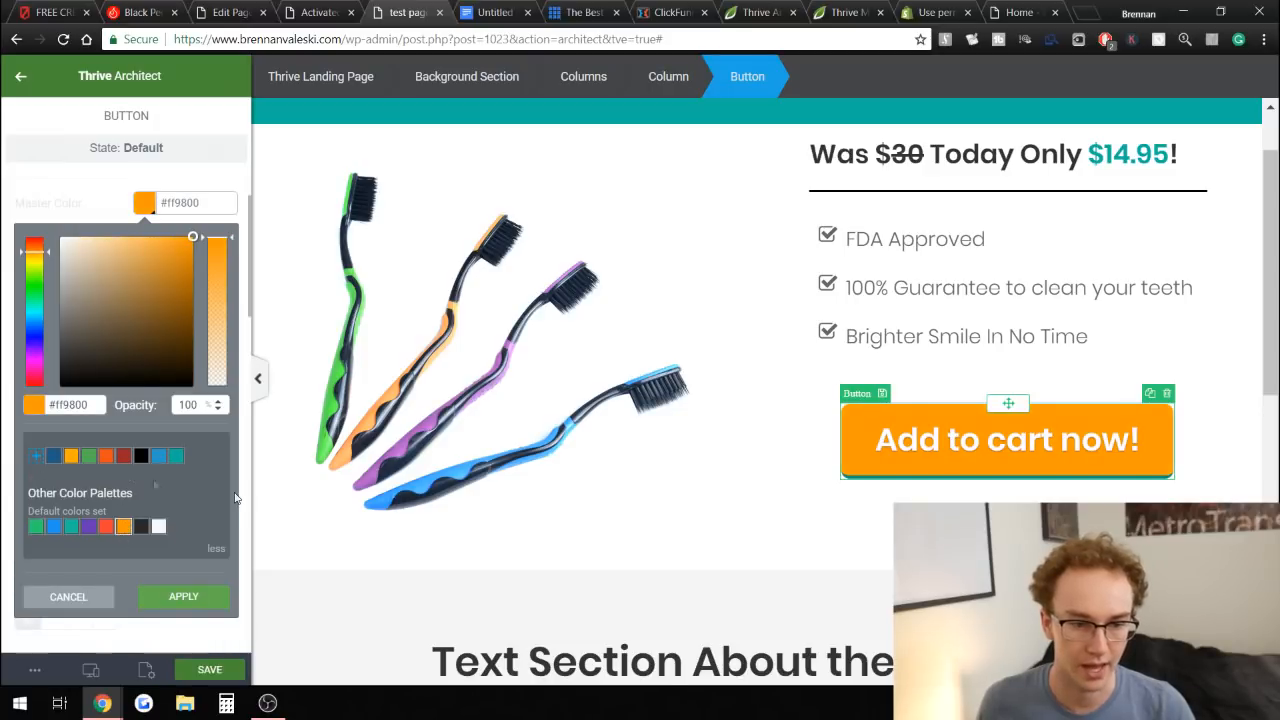
click(175, 598)
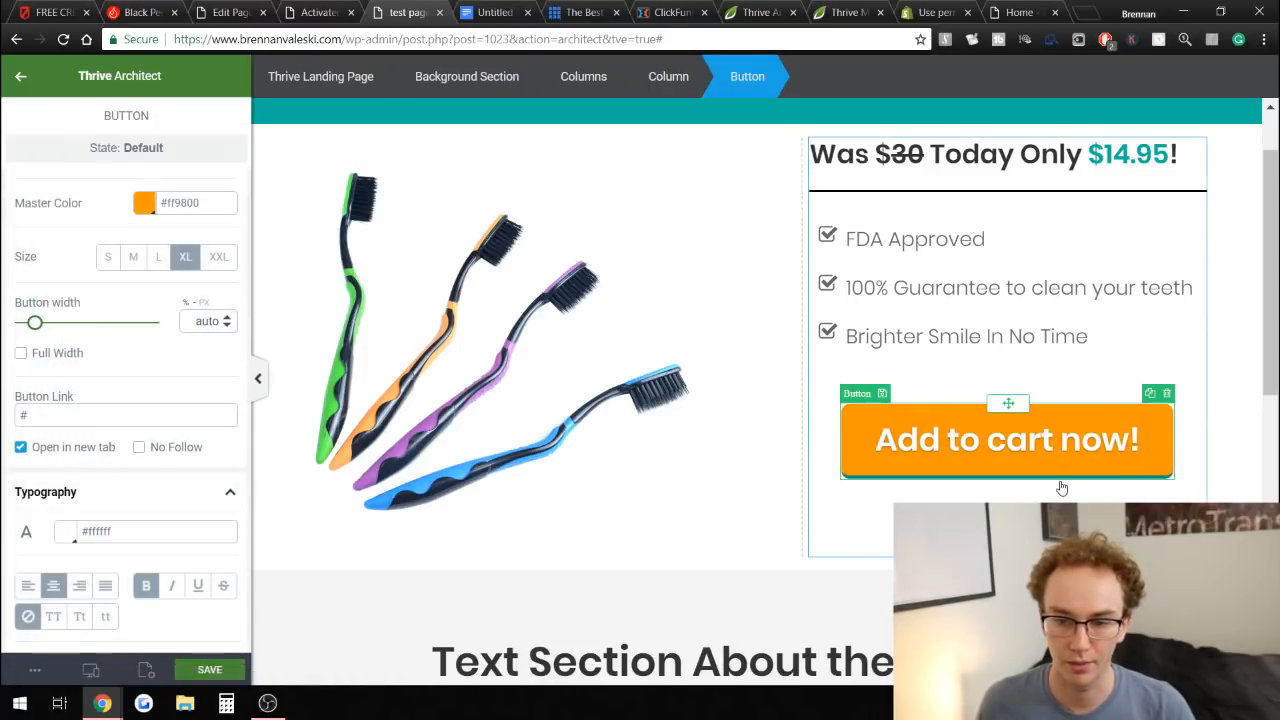
scroll(114, 480, down, 13)
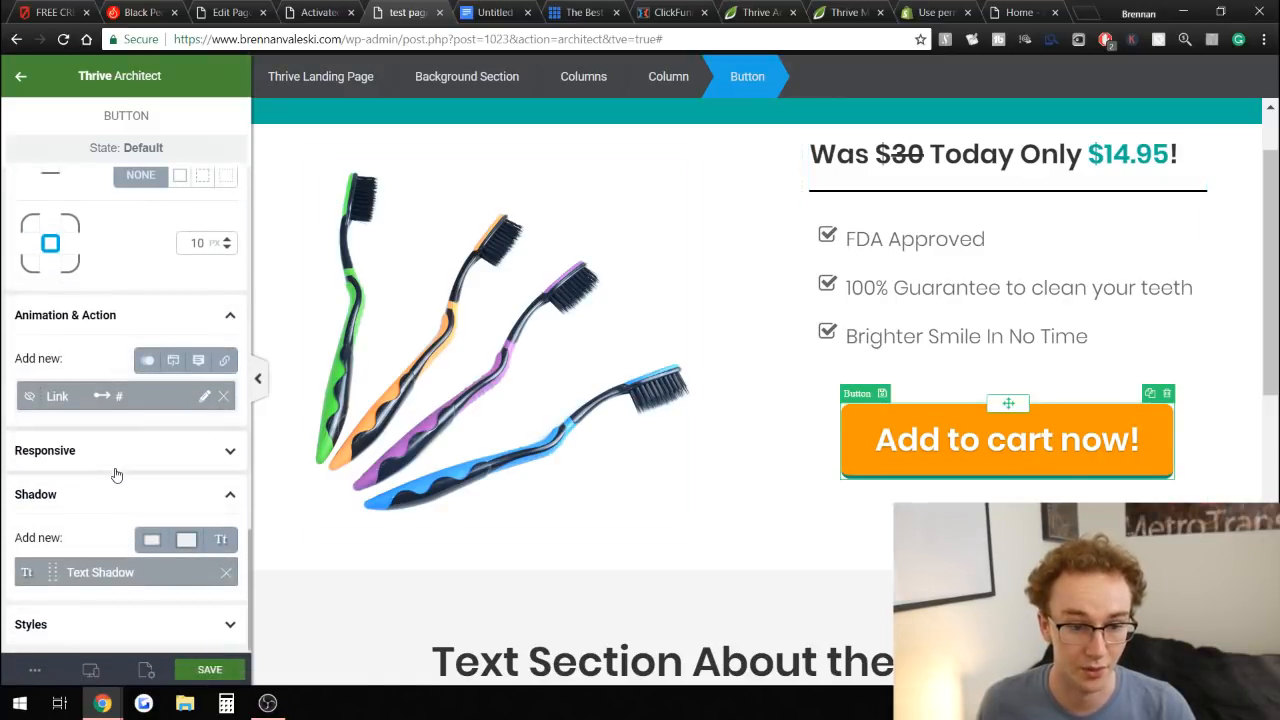
click(125, 460)
click(132, 450)
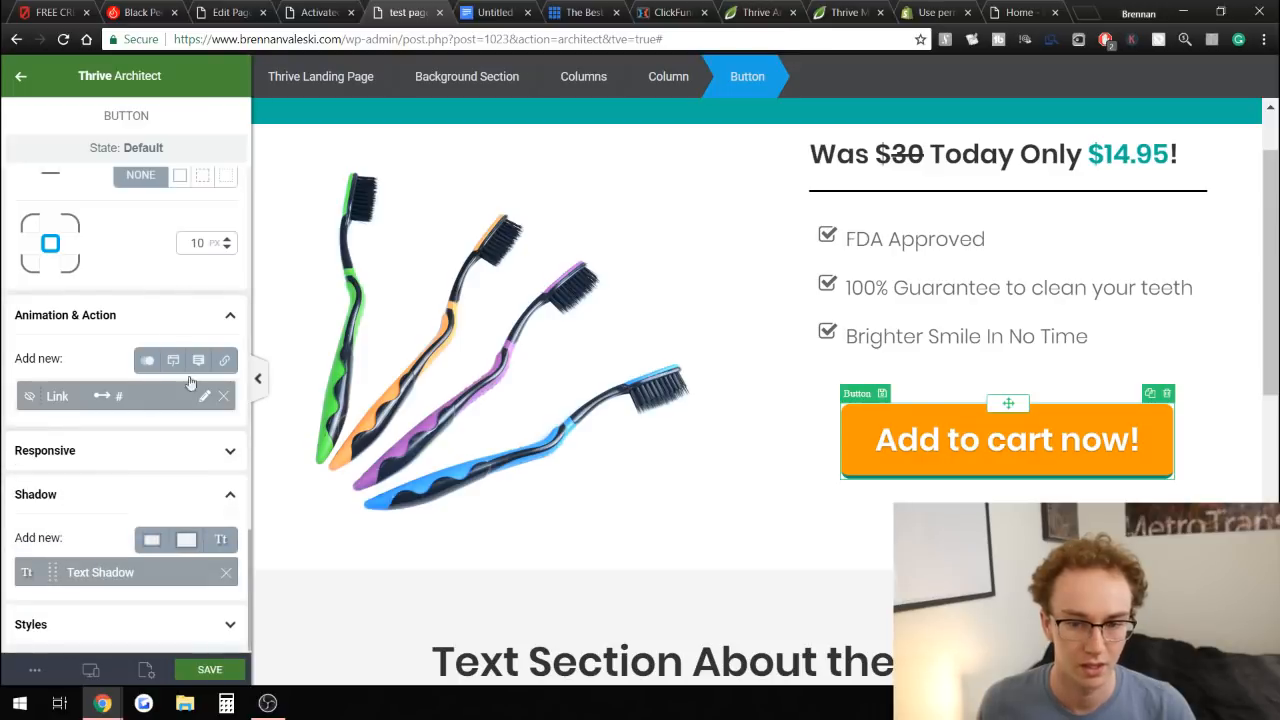
click(1244, 484)
scroll(1244, 484, up, 1)
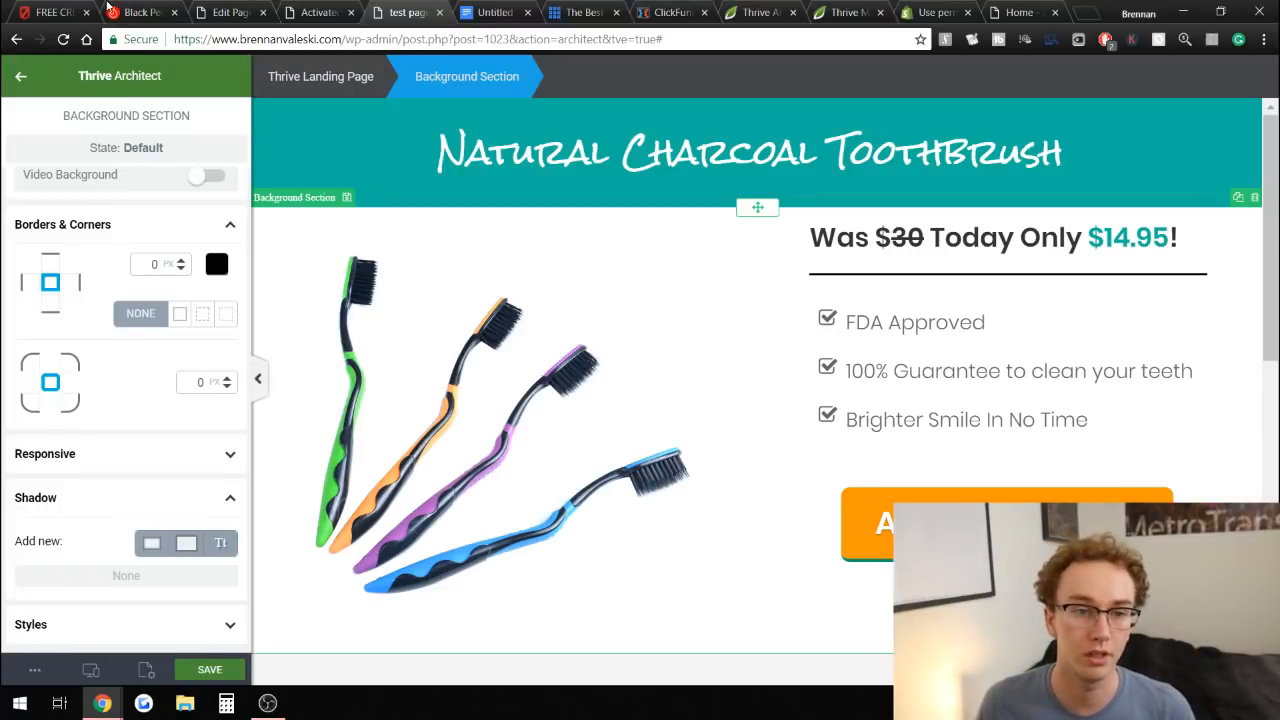
Compare the orange button against the reference sales pages open in other browser tabs.
click(60, 12)
scroll(798, 378, down, 2)
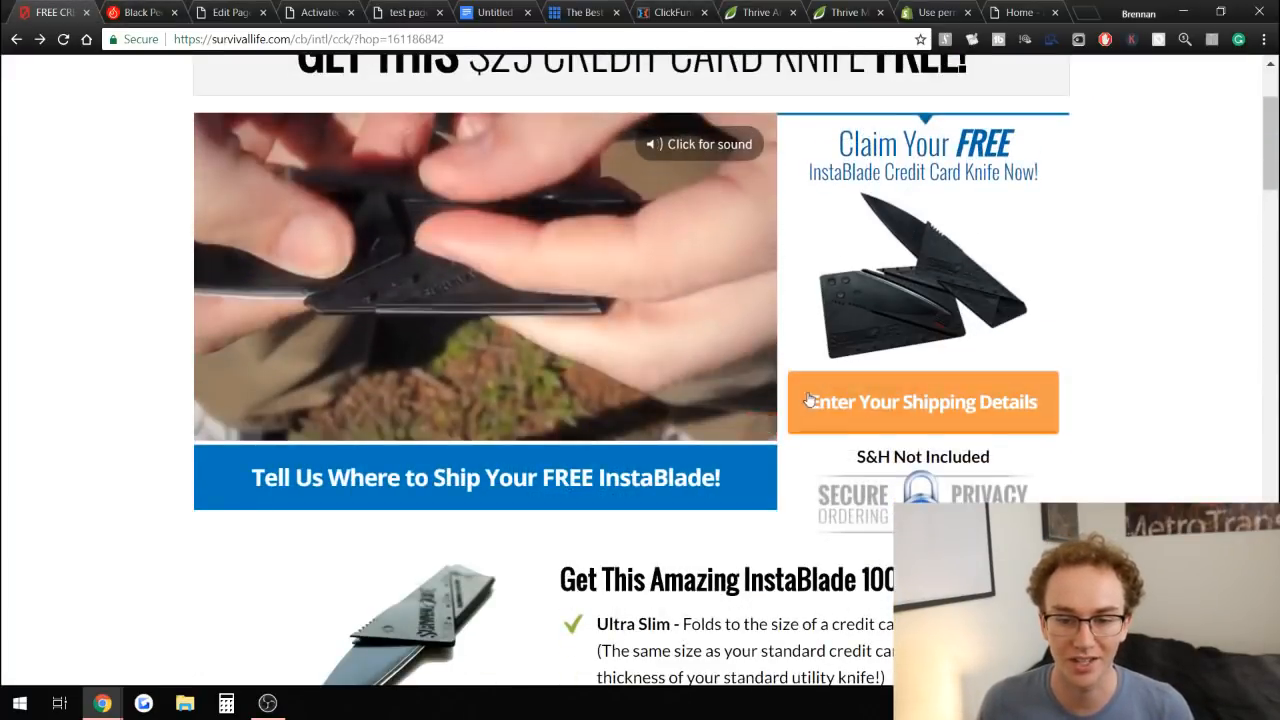
scroll(798, 378, up, 1)
scroll(1142, 272, up, 1)
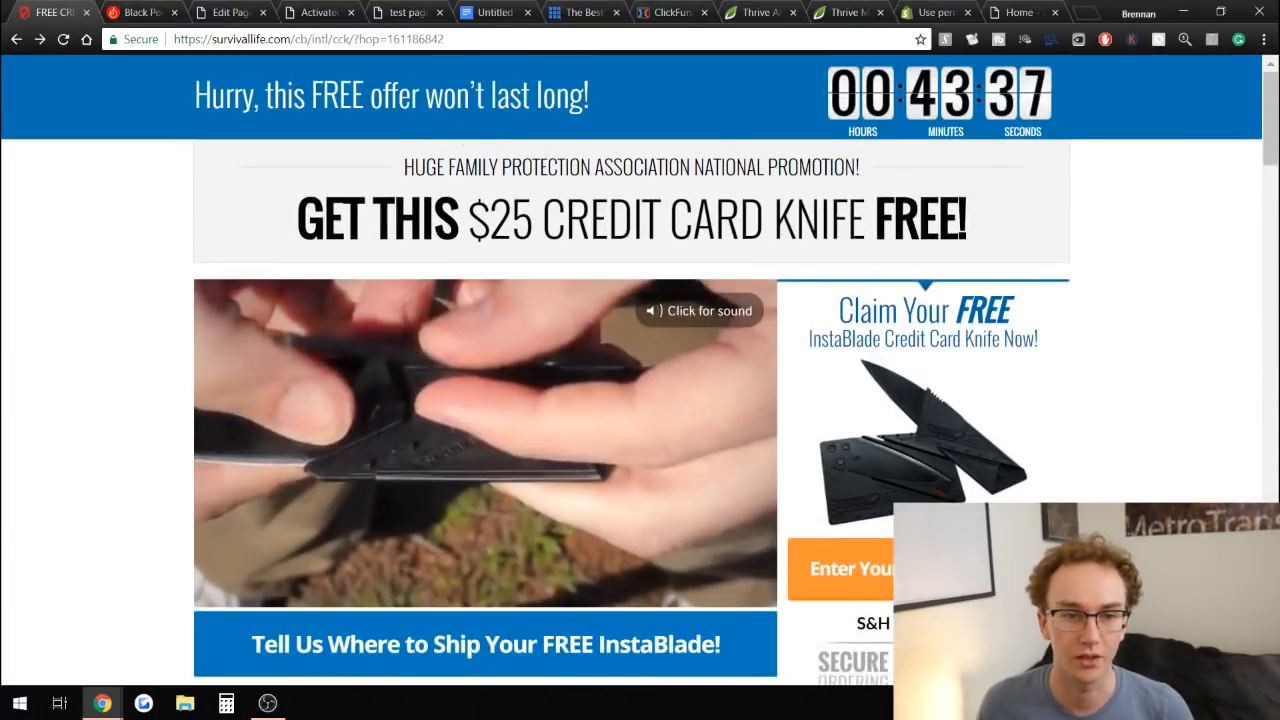
scroll(394, 120, down, 2)
scroll(233, 120, up, 2)
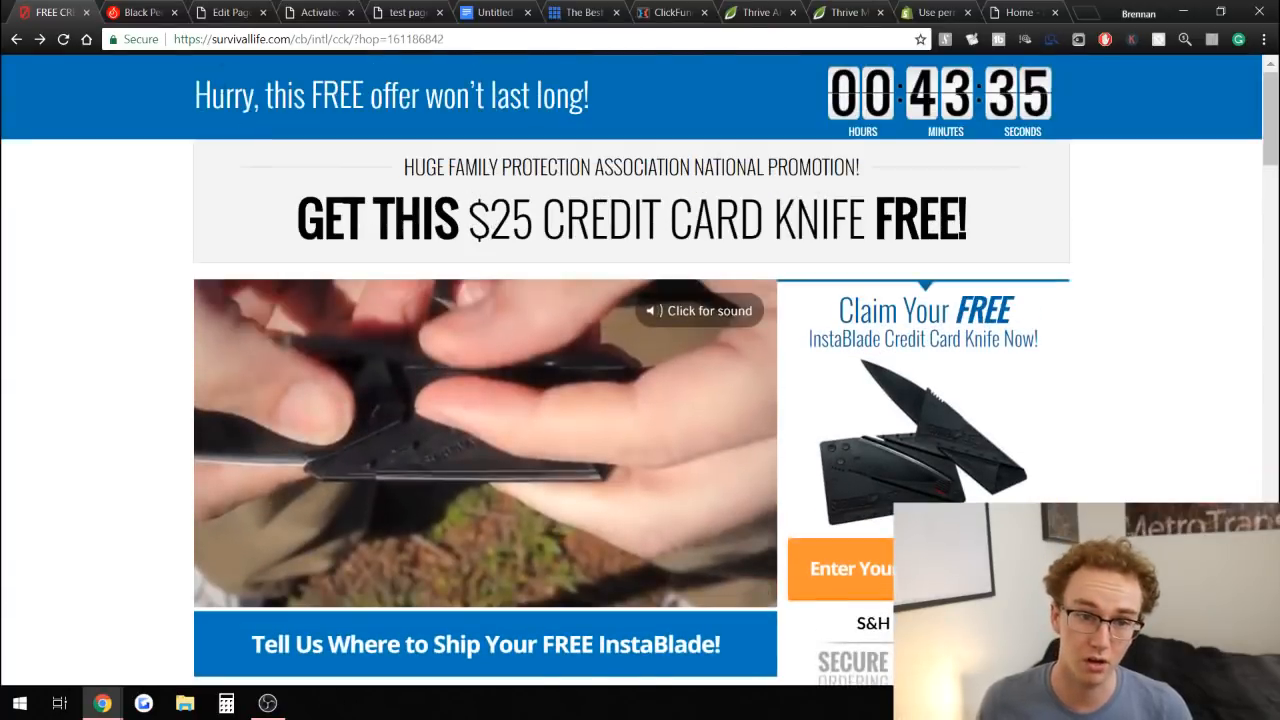
click(313, 10)
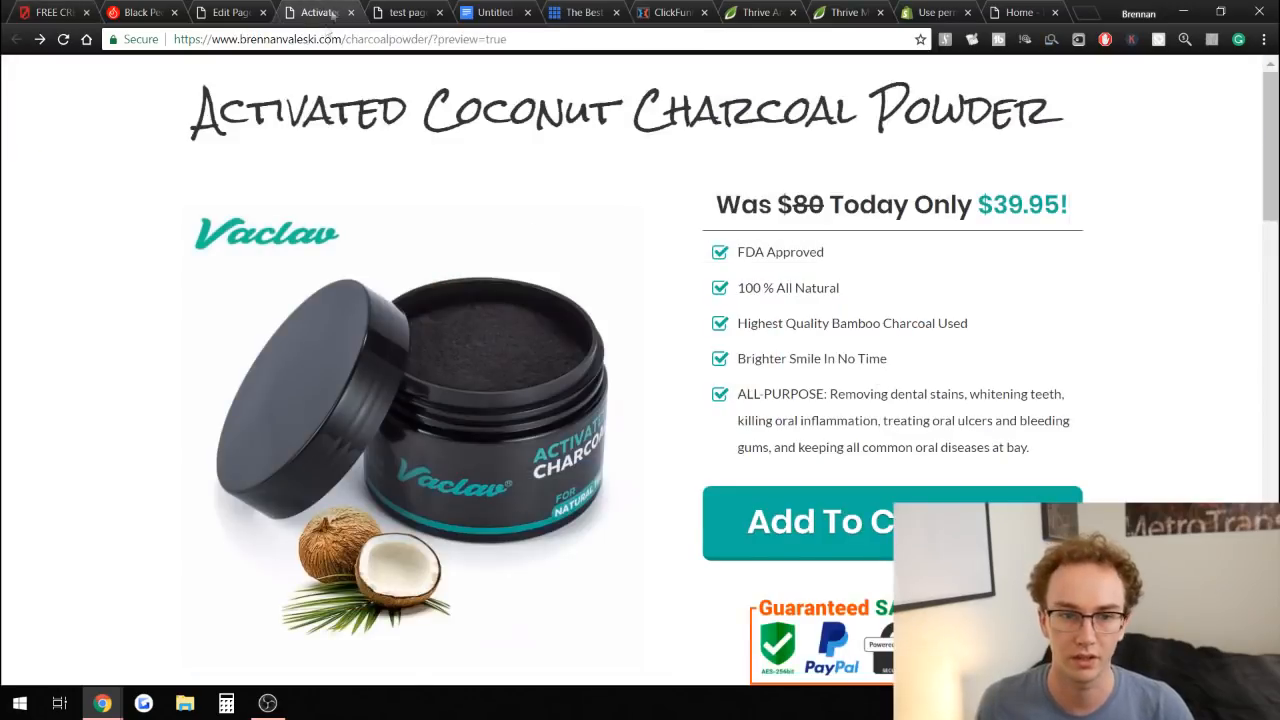
click(416, 9)
scroll(994, 466, down, 1)
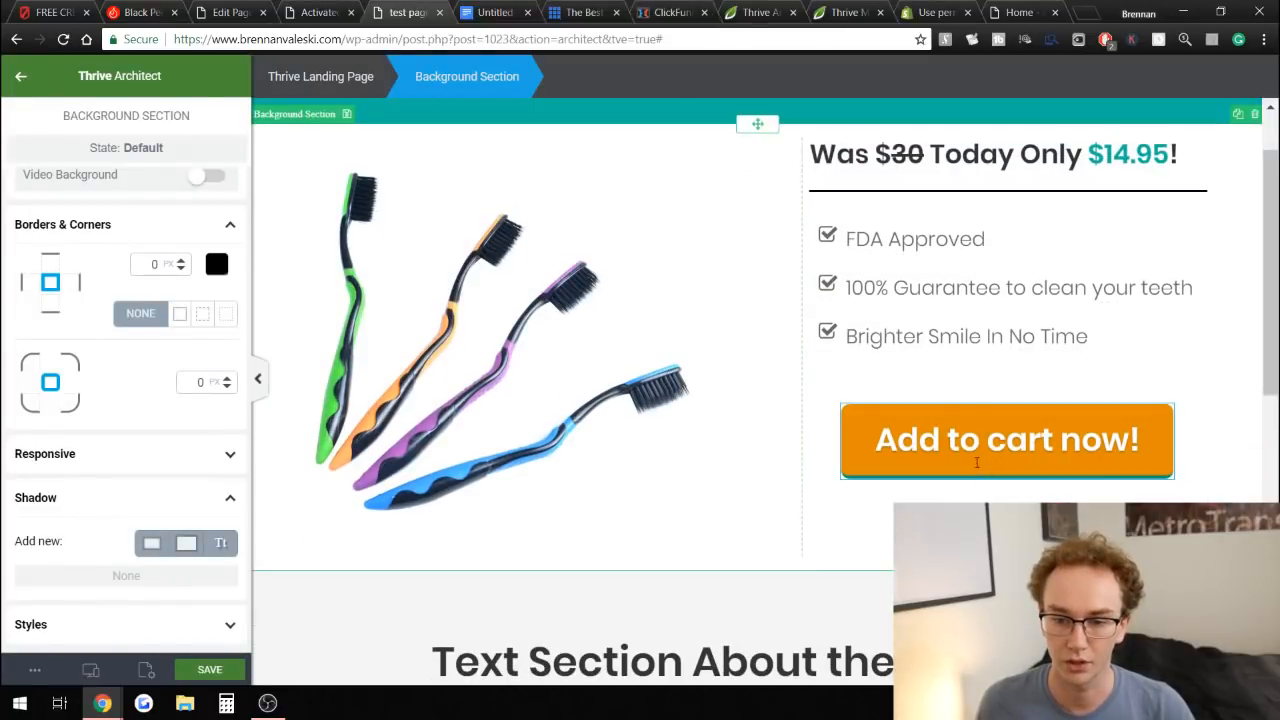
Change the button's style to Rounded.
click(983, 480)
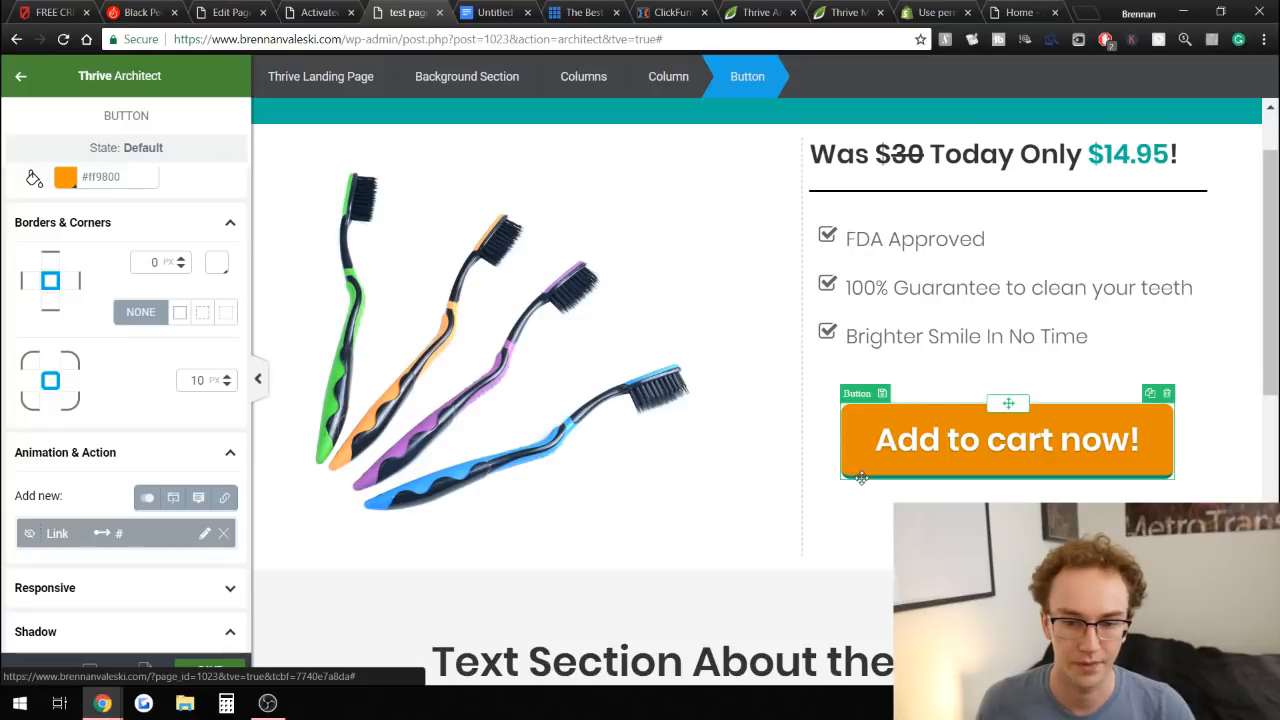
scroll(120, 290, down, 6)
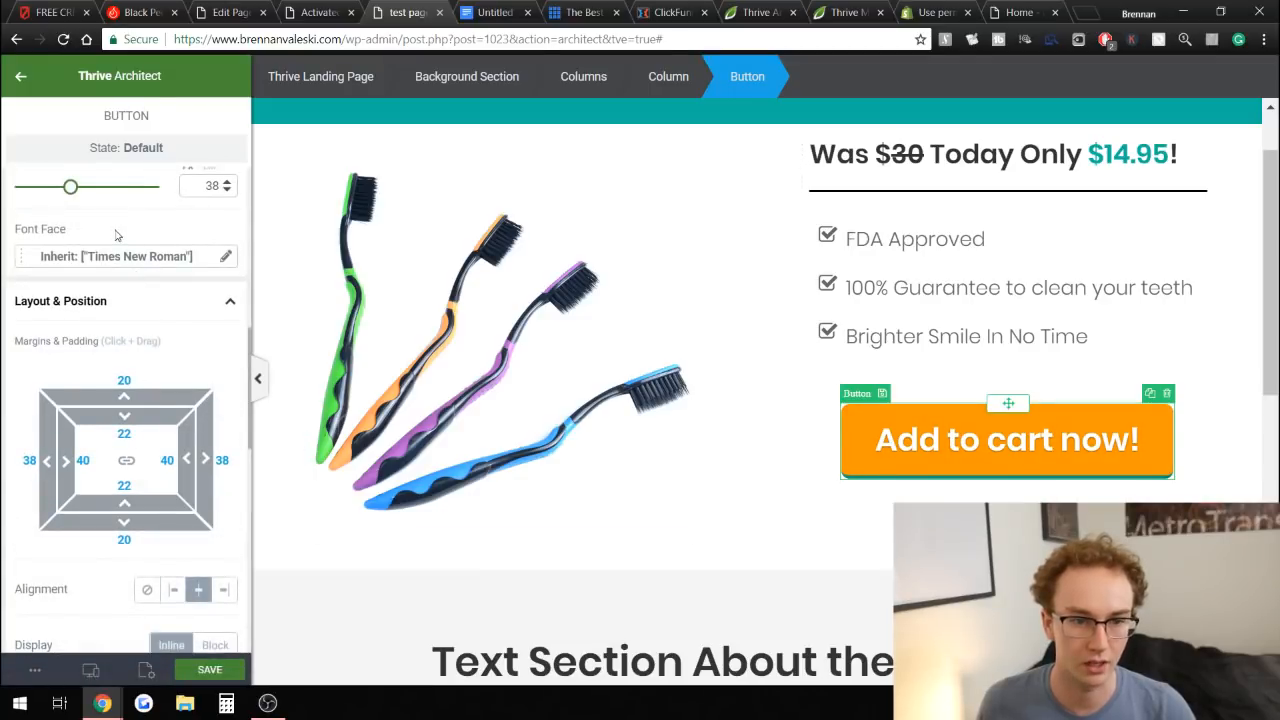
scroll(112, 243, up, 4)
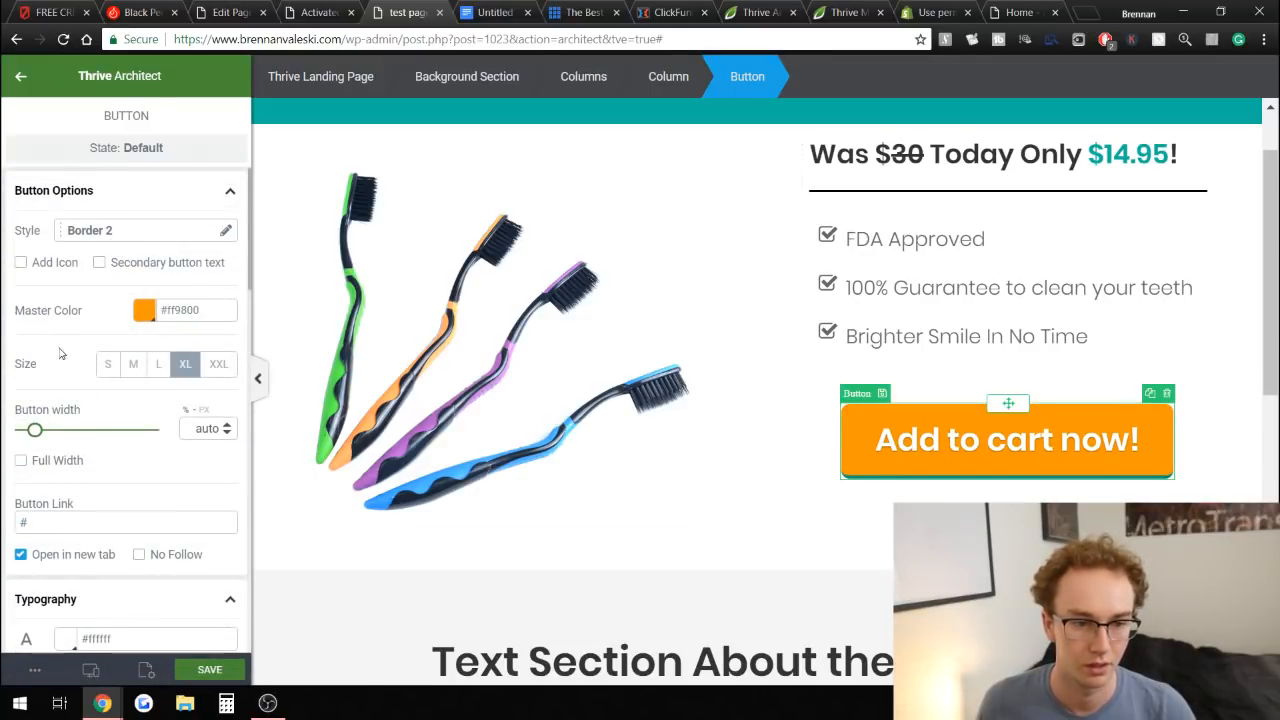
scroll(110, 400, down, 5)
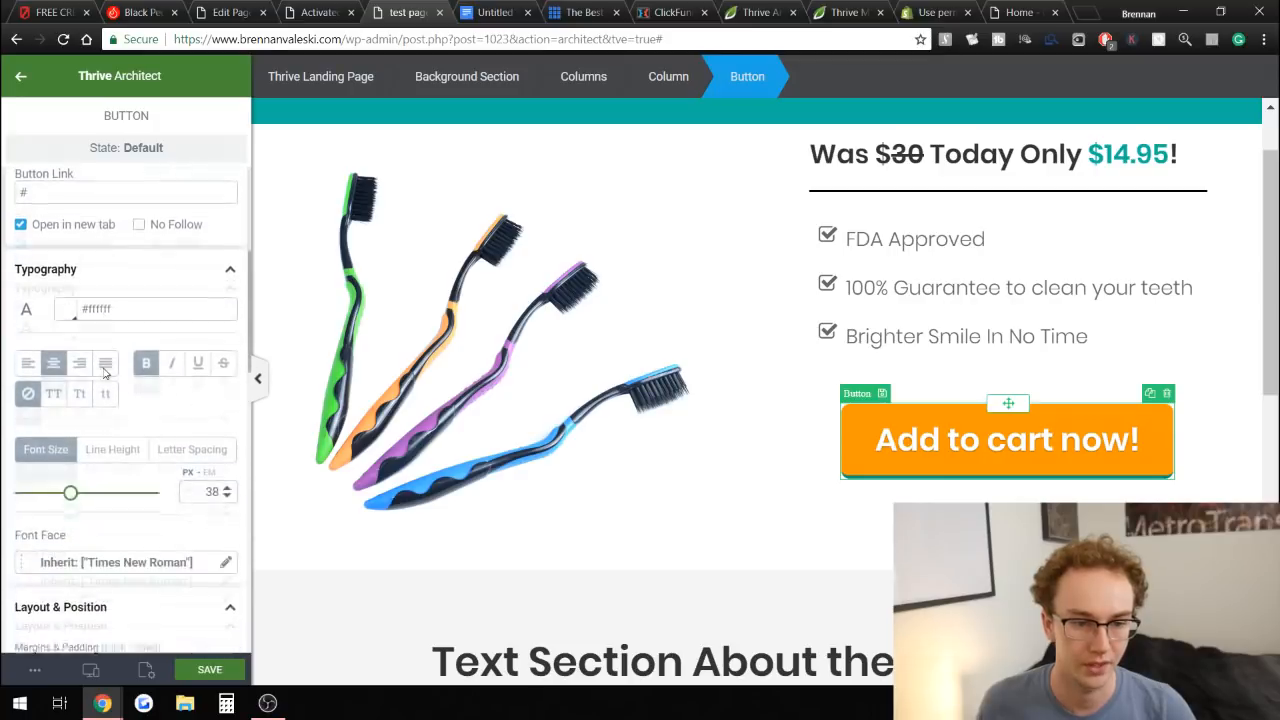
click(104, 395)
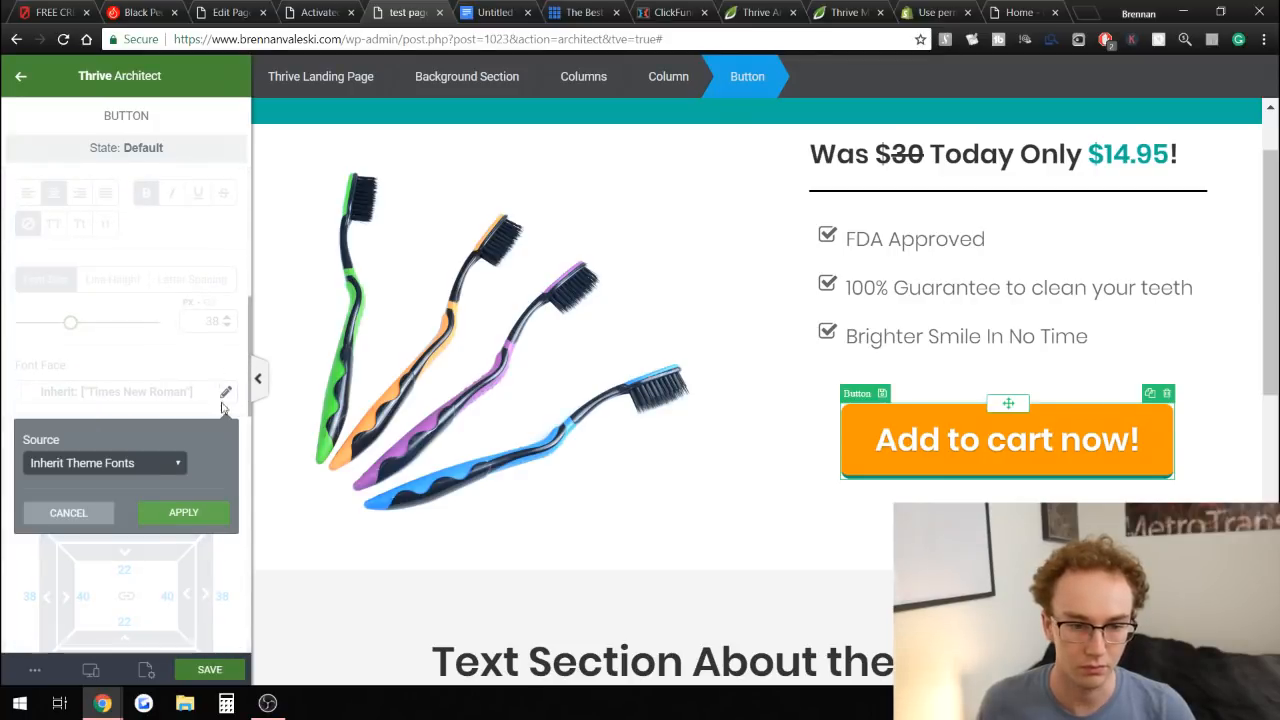
click(50, 514)
scroll(105, 405, up, 5)
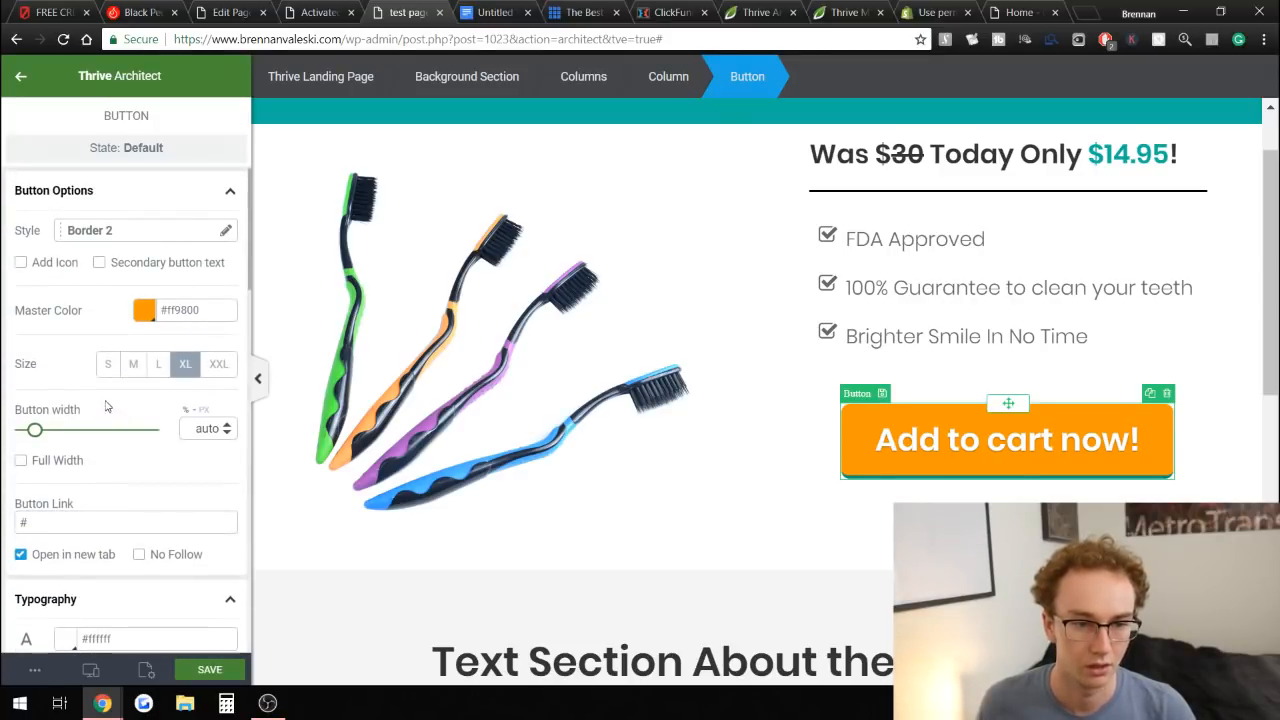
click(99, 240)
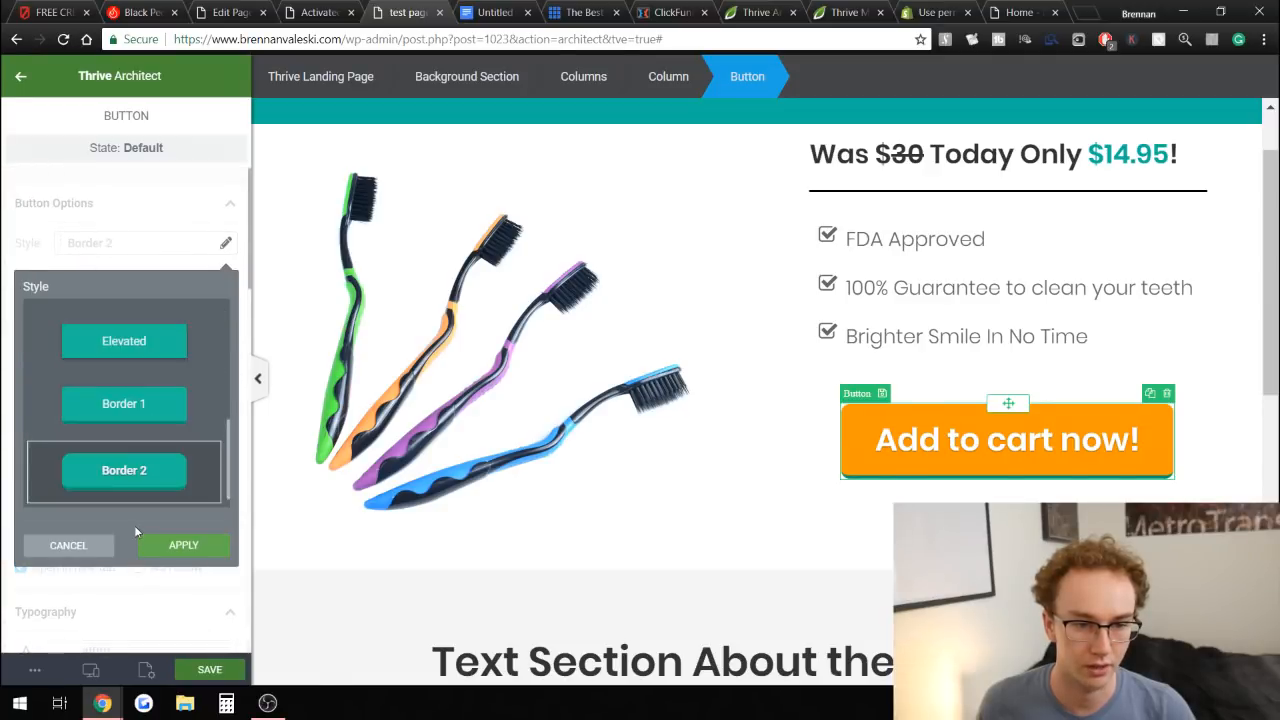
scroll(124, 440, up, 5)
click(124, 332)
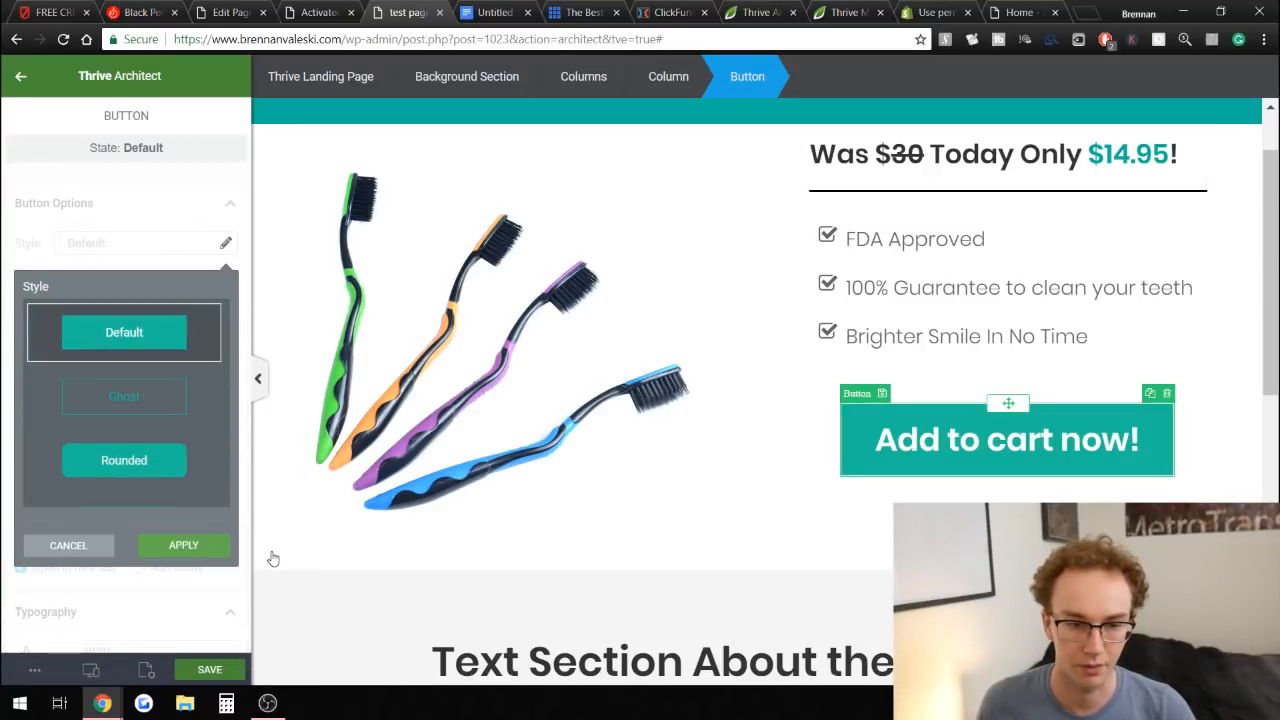
click(152, 486)
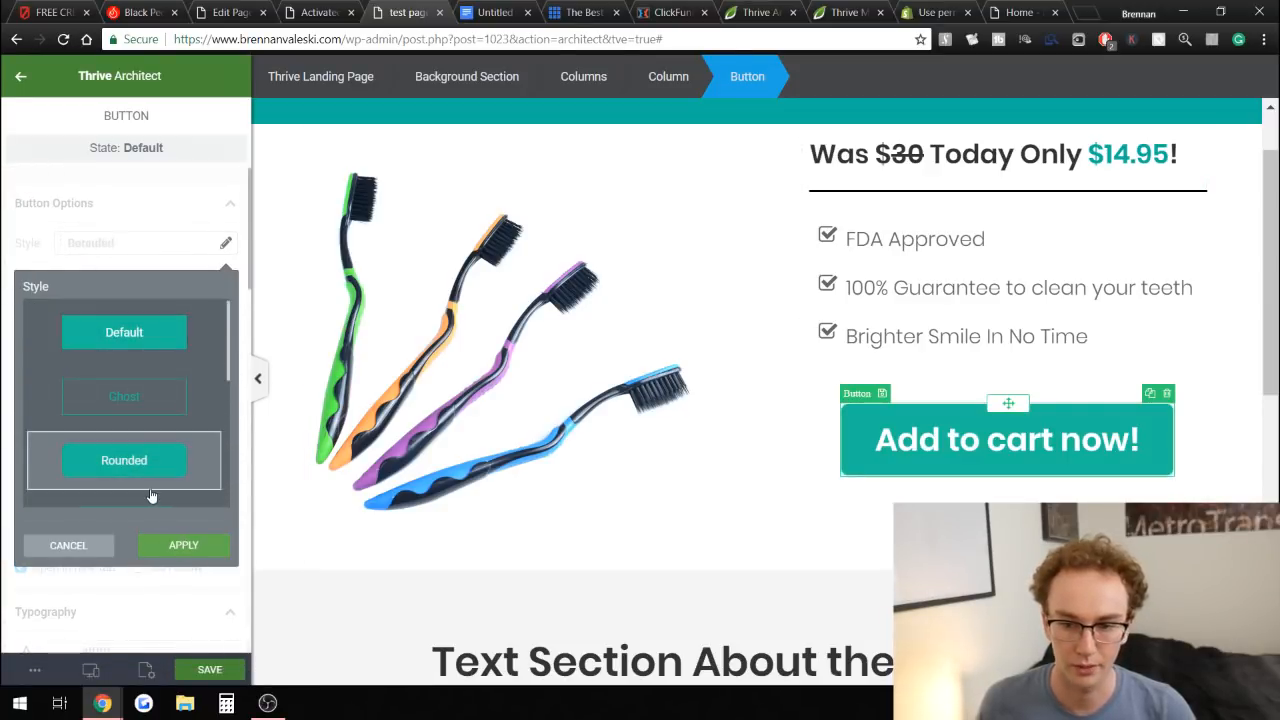
click(168, 548)
Set the button's master color back to orange #ff9800 from the default color palette.
scroll(140, 395, down, 5)
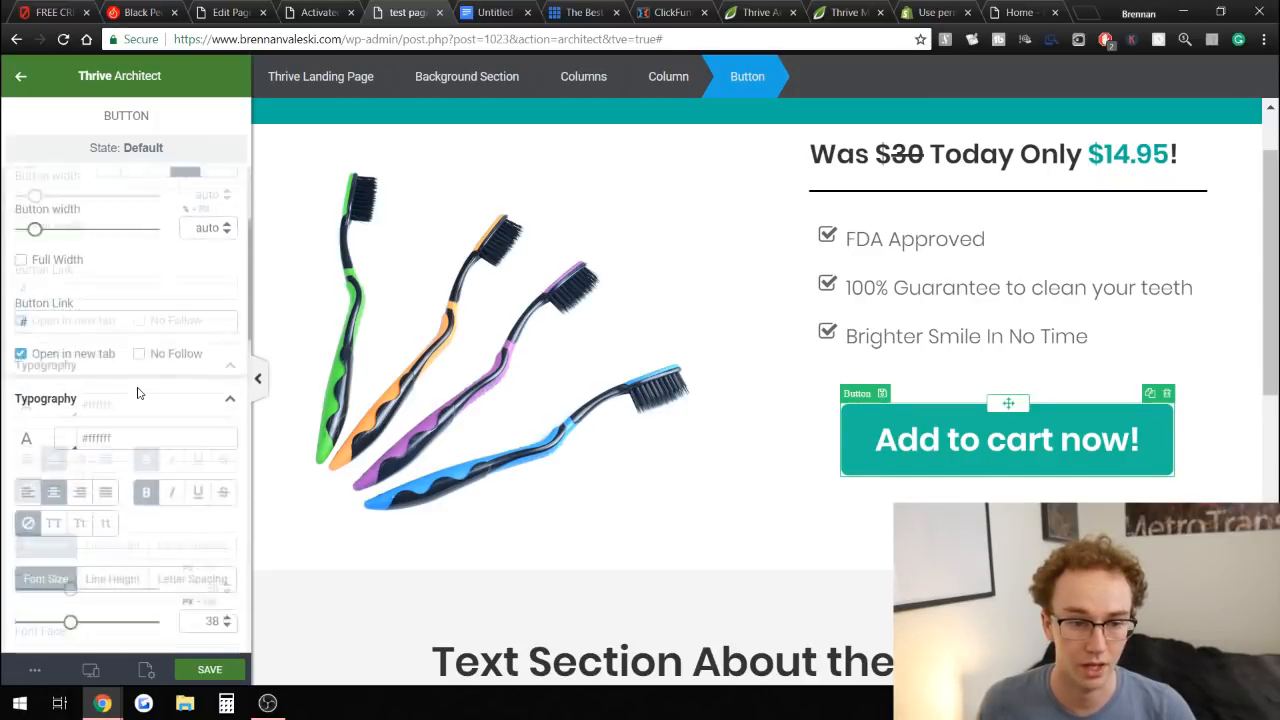
scroll(140, 395, down, 2)
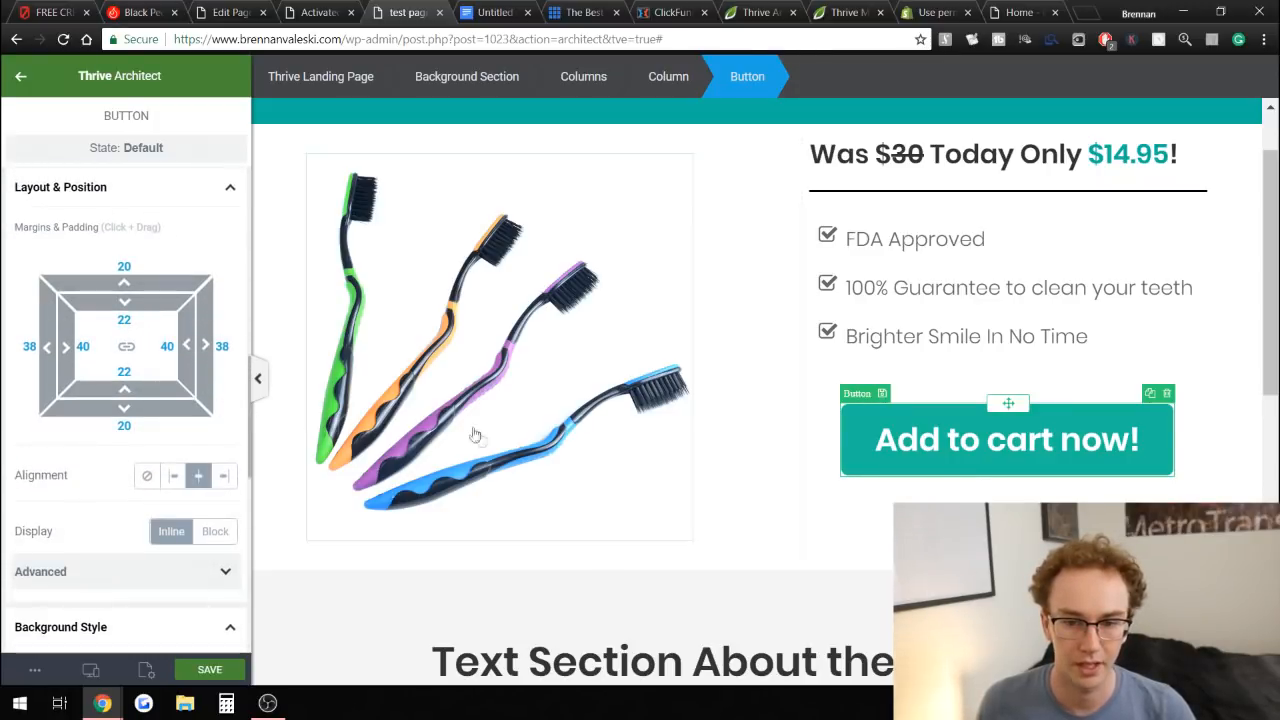
scroll(117, 453, up, 4)
scroll(117, 453, up, 3)
click(145, 312)
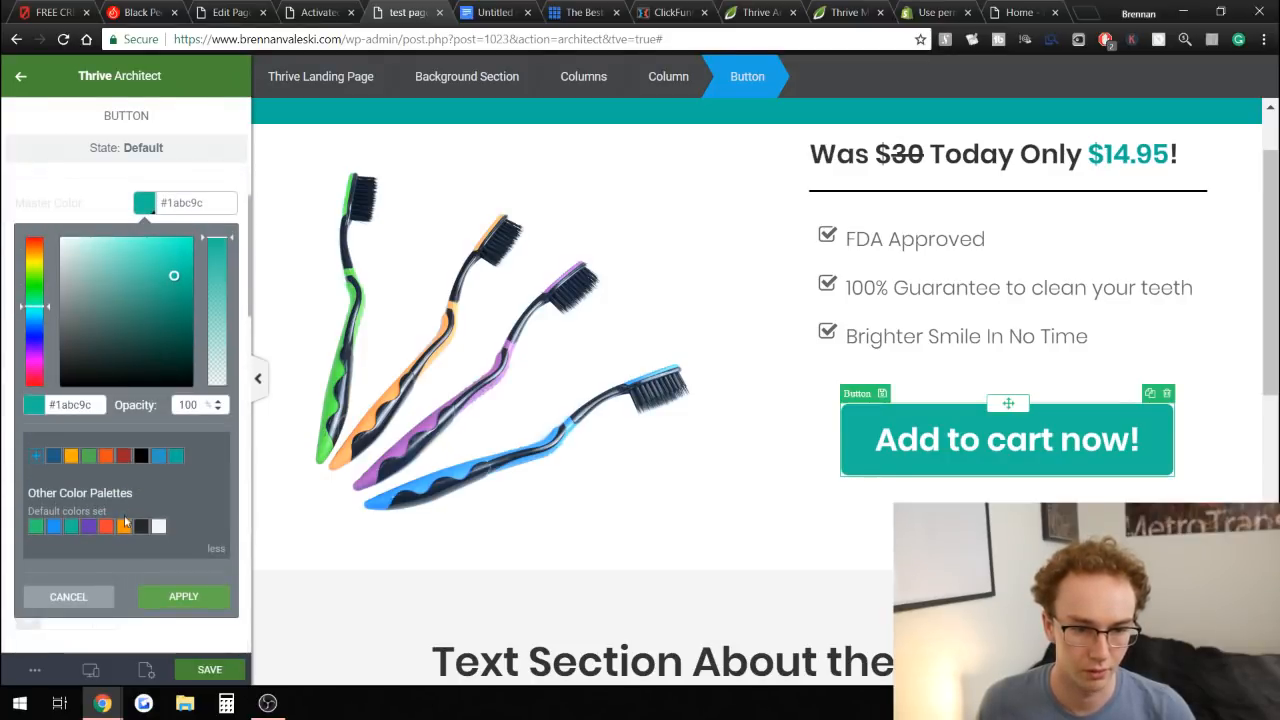
click(124, 526)
click(183, 600)
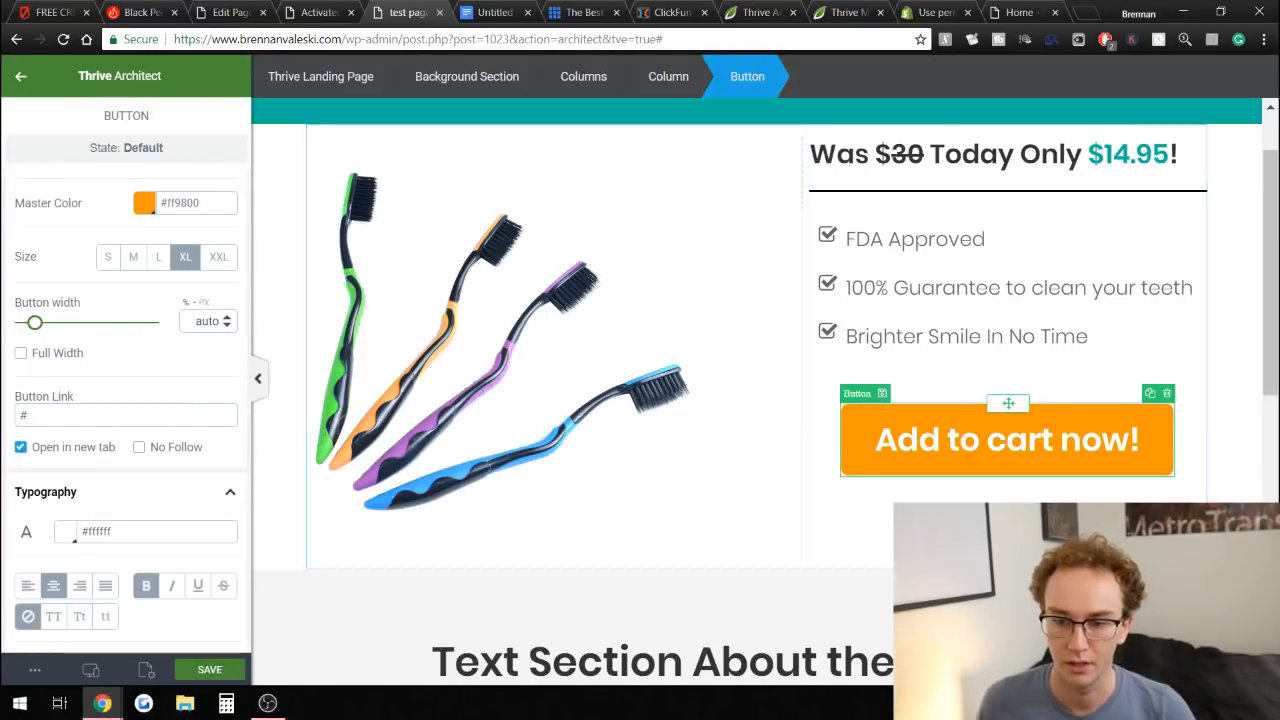
Compare the toothbrush page against the reference sales pages open in other browser tabs.
click(1070, 560)
scroll(757, 390, up, 1)
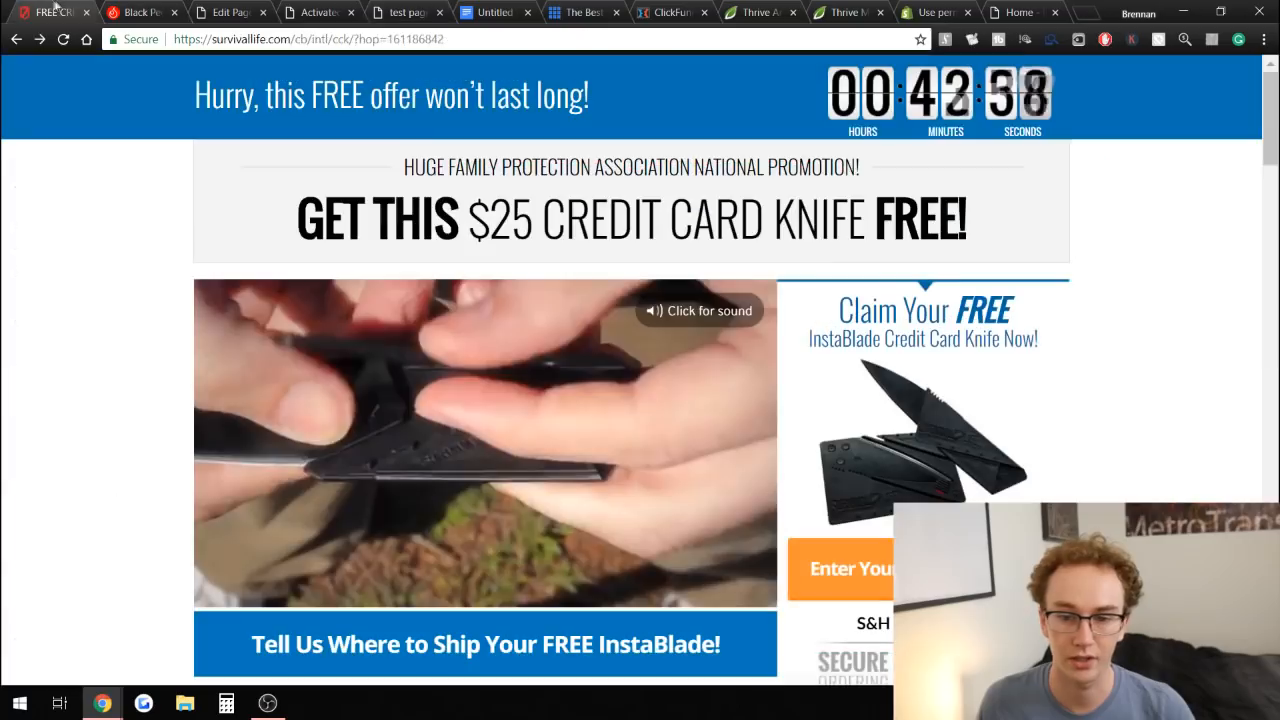
click(50, 12)
scroll(1157, 386, down, 2)
scroll(1157, 386, up, 2)
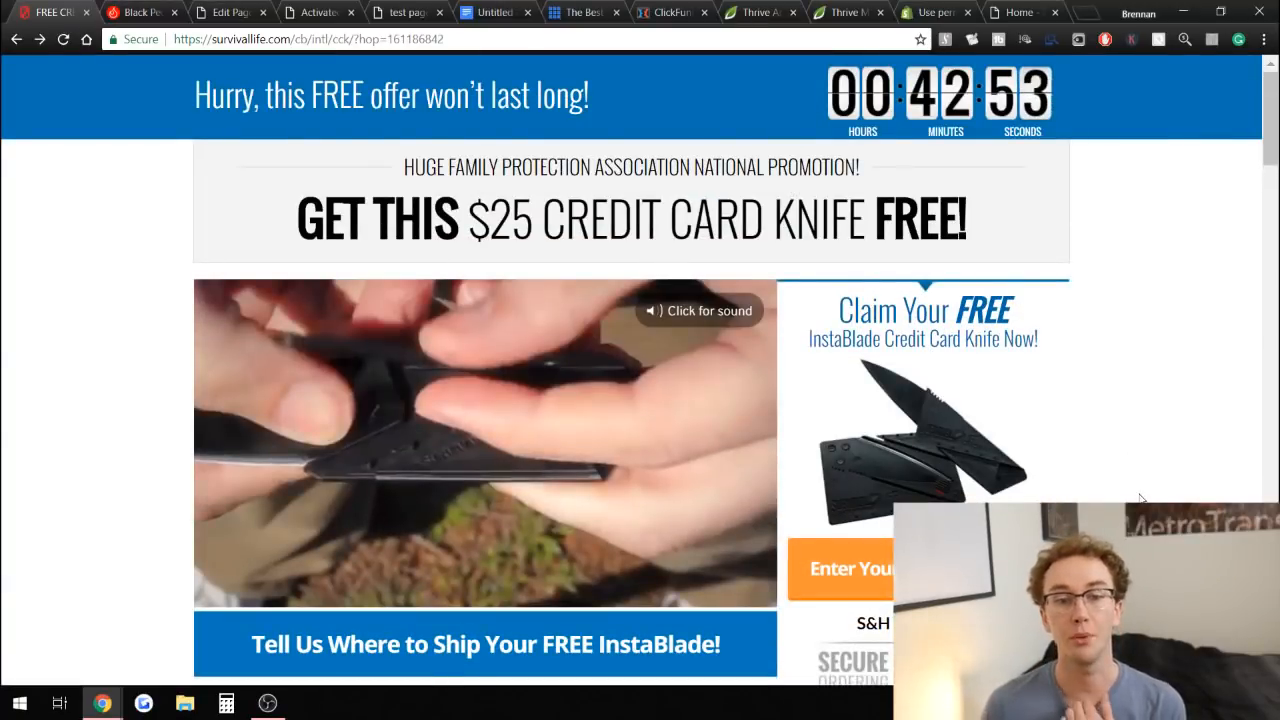
click(316, 12)
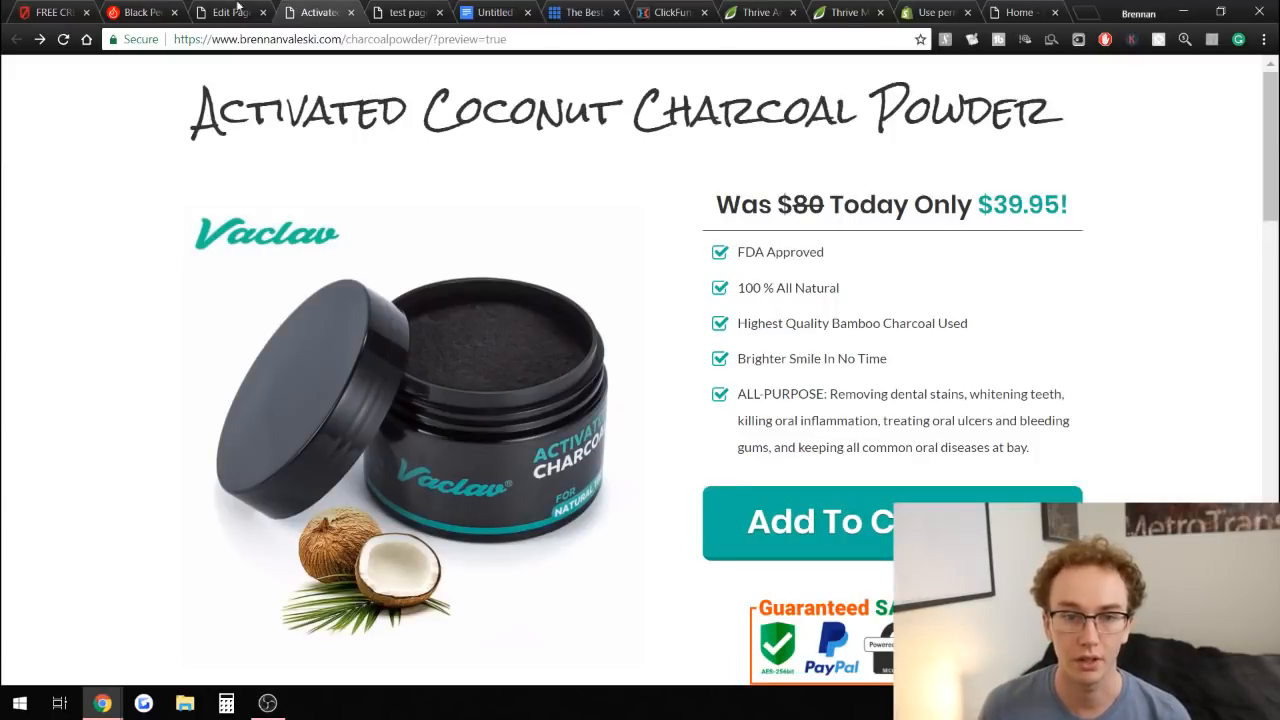
click(428, 12)
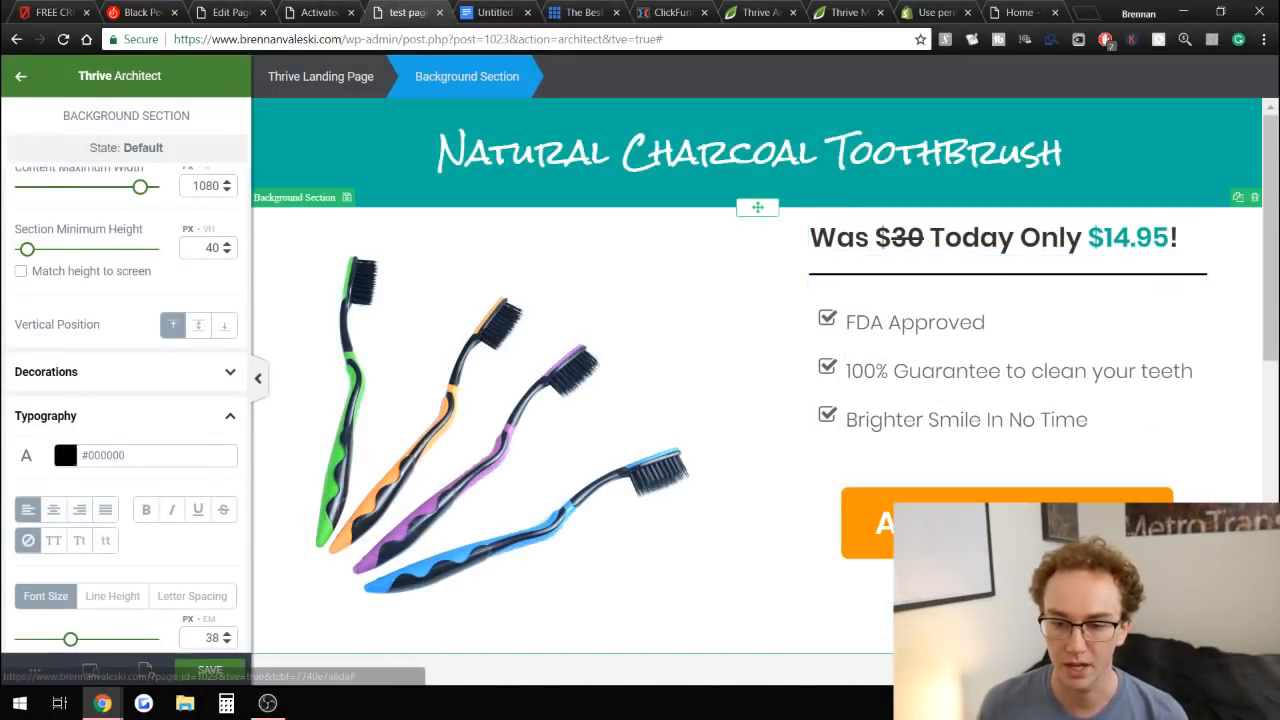
Insert the Guaranteed SAFE Checkout image from the media library below the Add to cart button.
click(1007, 523)
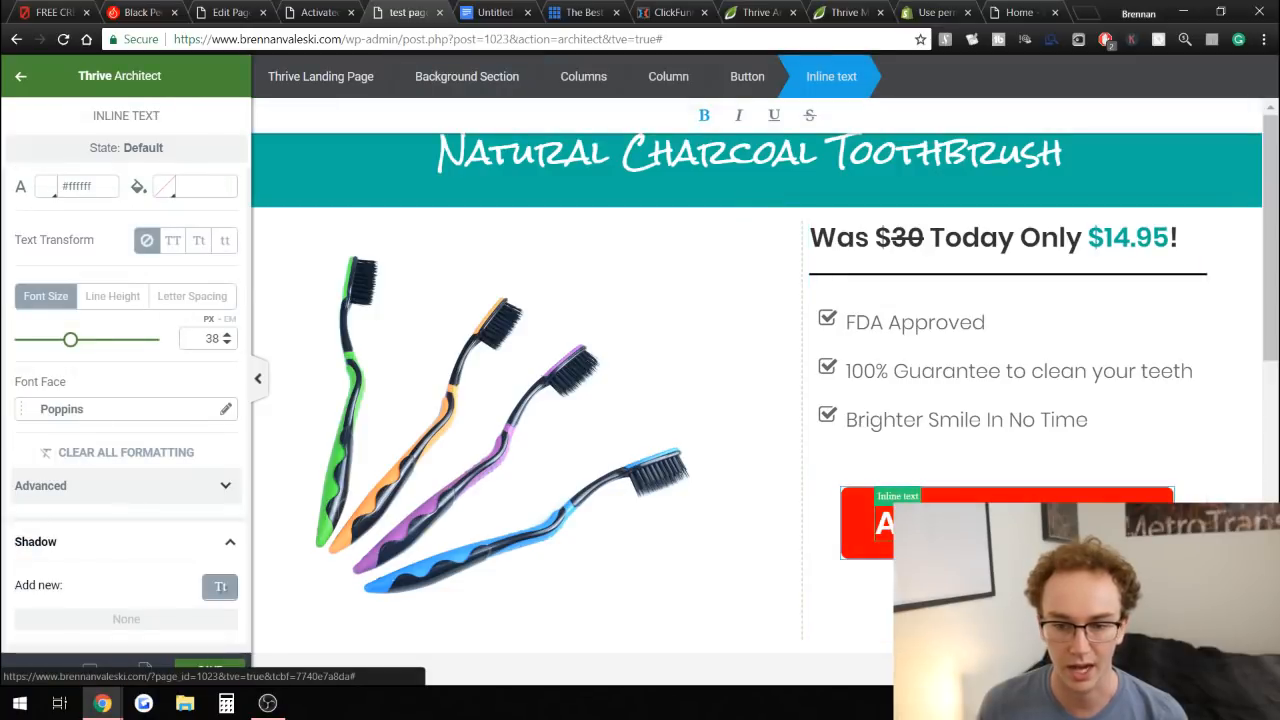
click(1007, 548)
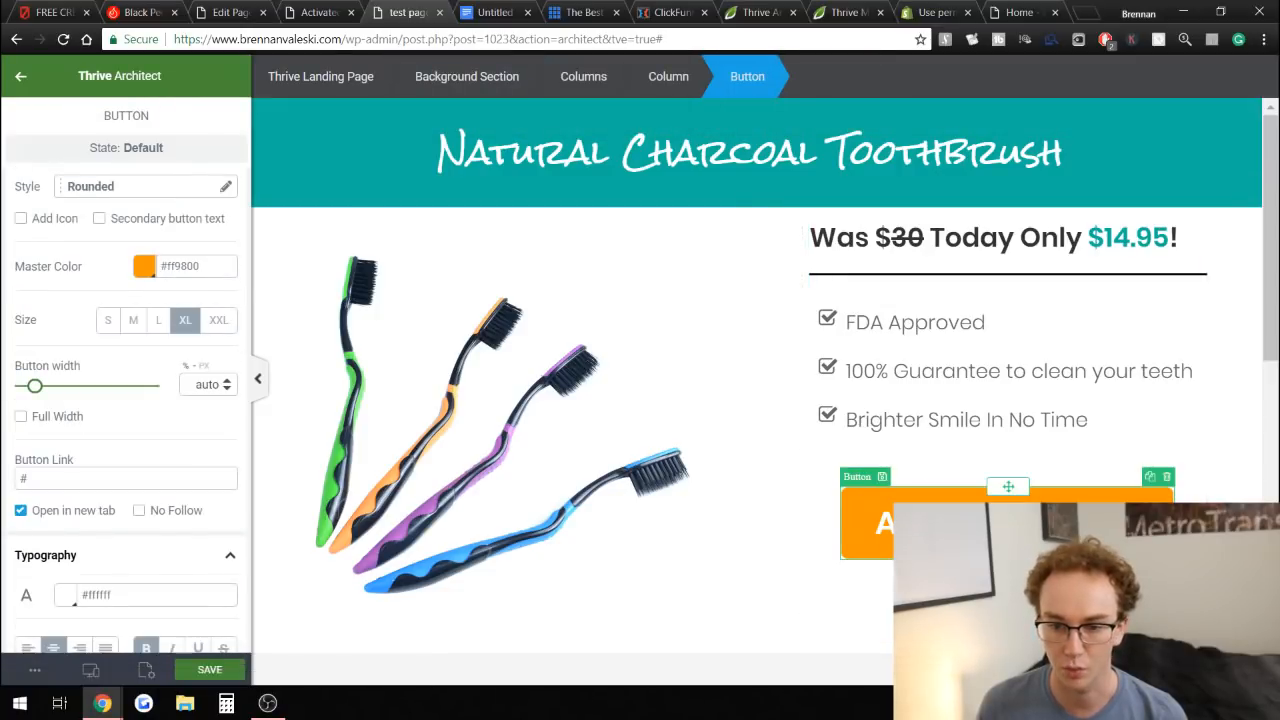
click(467, 76)
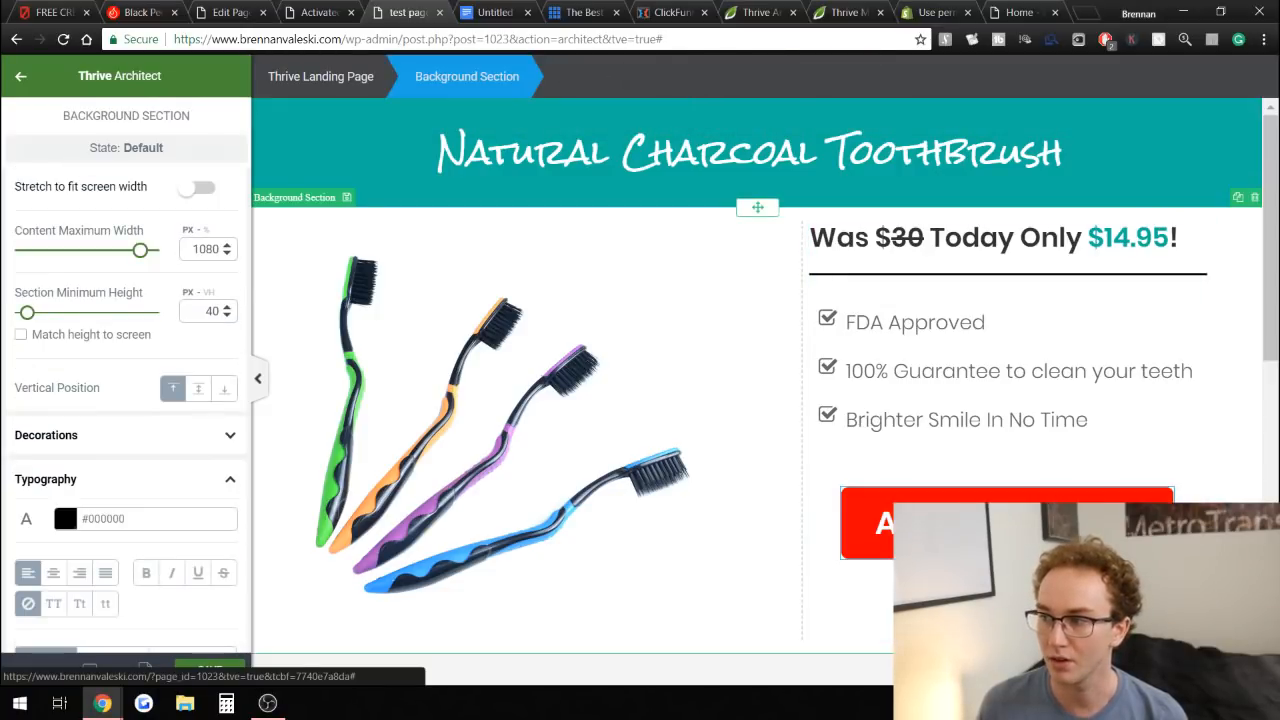
scroll(1203, 449, down, 2)
scroll(1204, 451, down, 1)
scroll(1203, 451, up, 3)
scroll(1160, 420, down, 2)
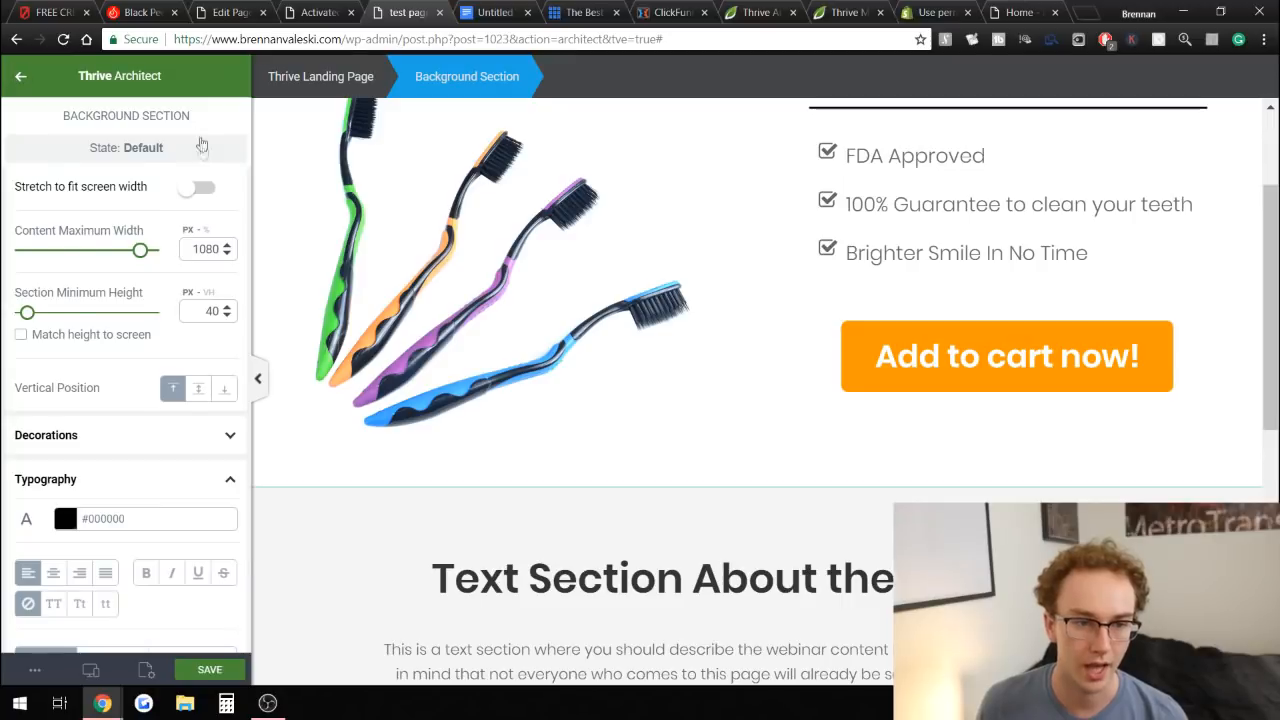
key(Escape)
drag(30, 341, 1022, 392)
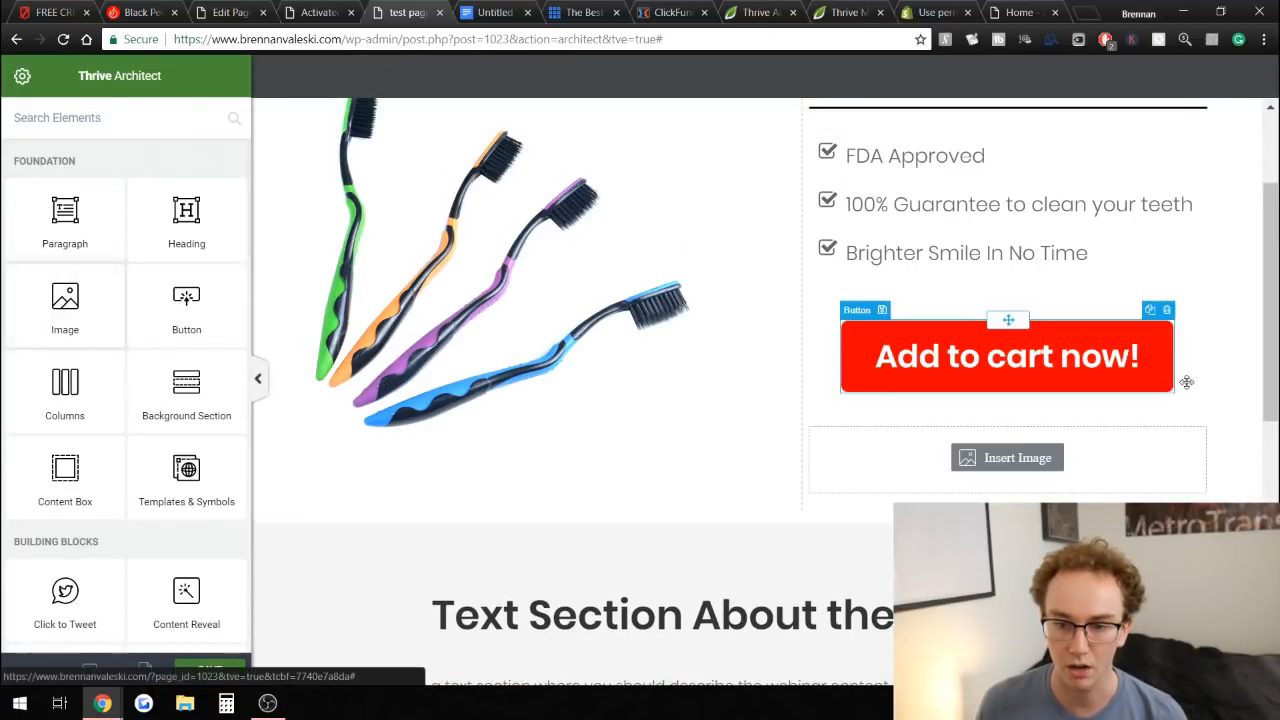
scroll(866, 451, down, 1)
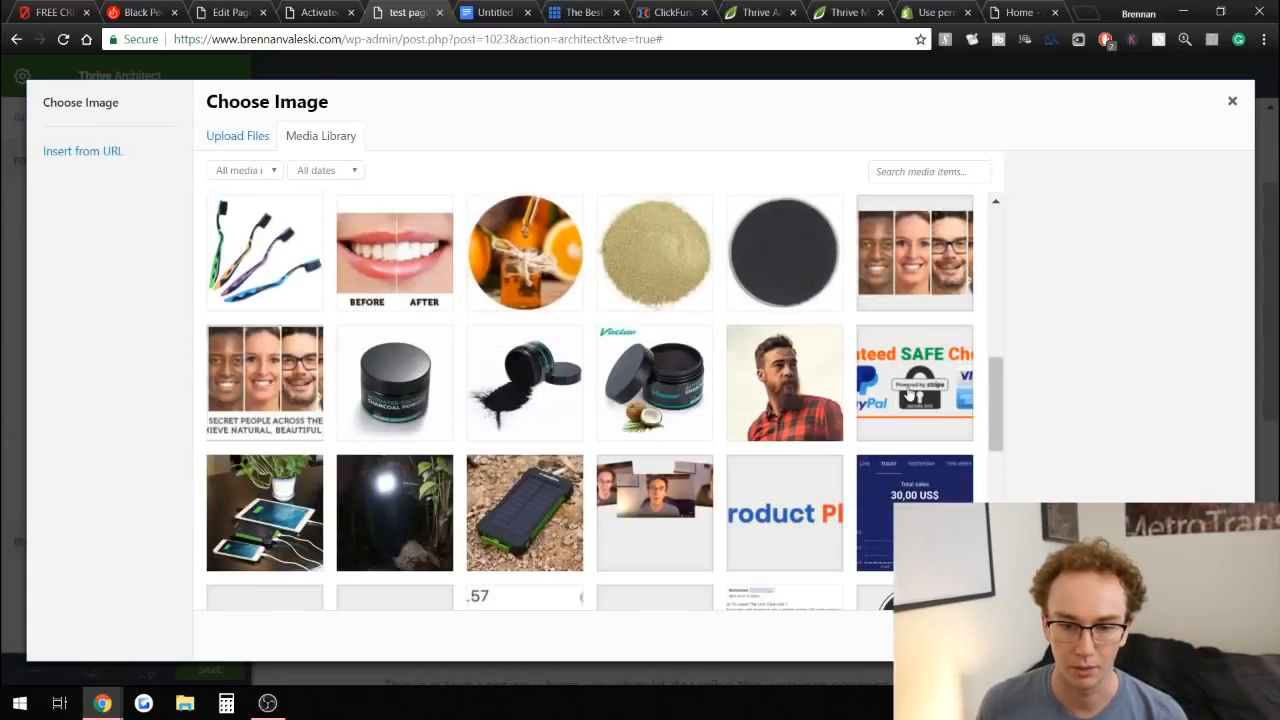
click(876, 440)
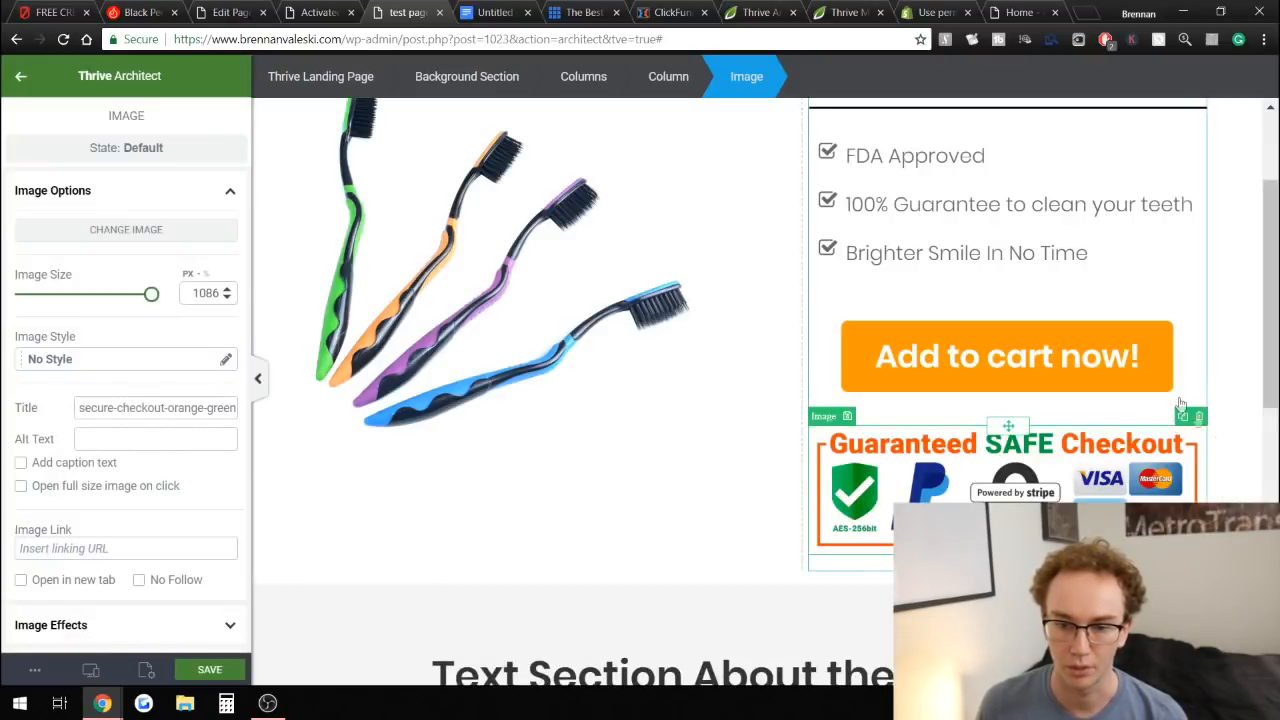
Resize the checkout image to 366 px and center-align it.
drag(151, 296, 119, 296)
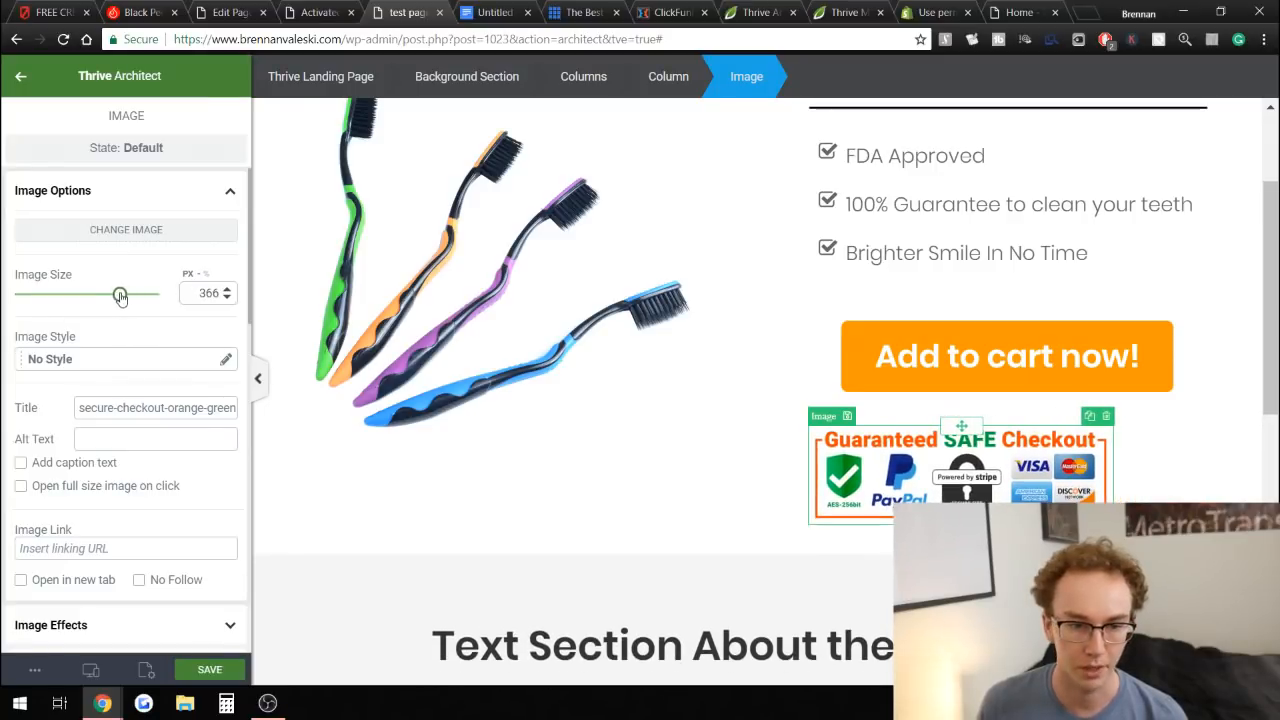
scroll(135, 395, down, 3)
scroll(152, 372, up, 3)
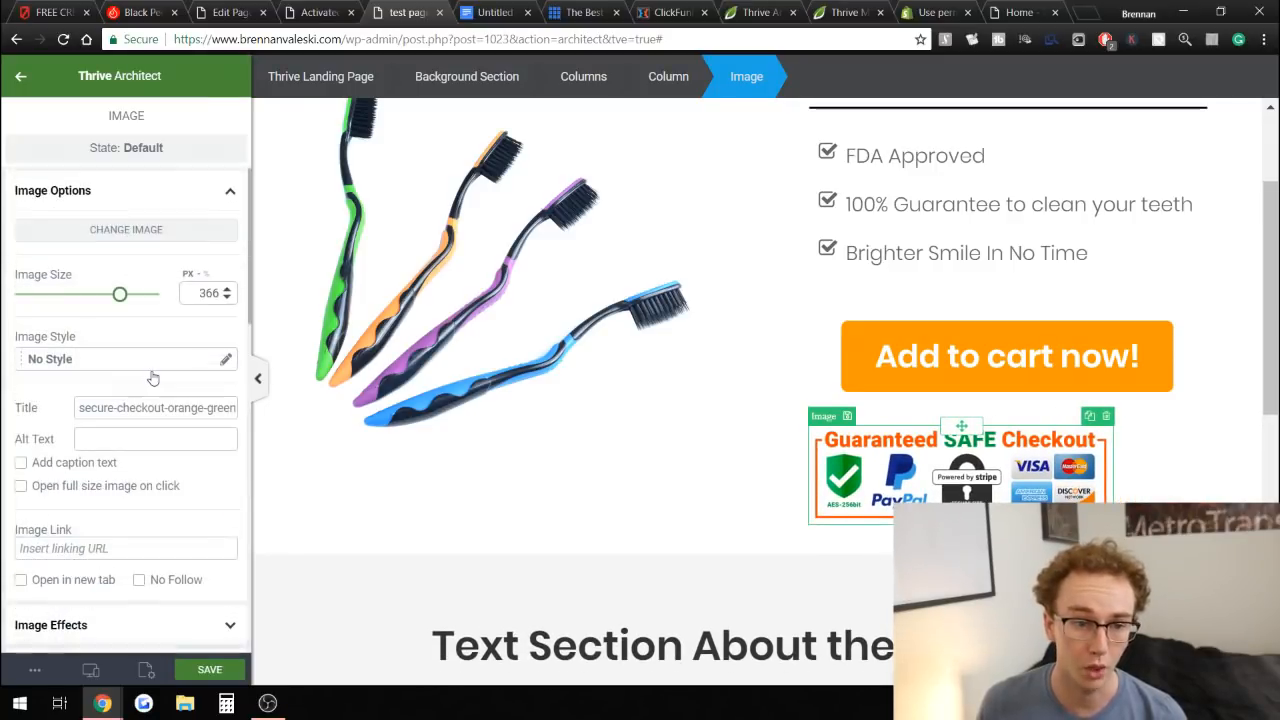
scroll(145, 365, down, 5)
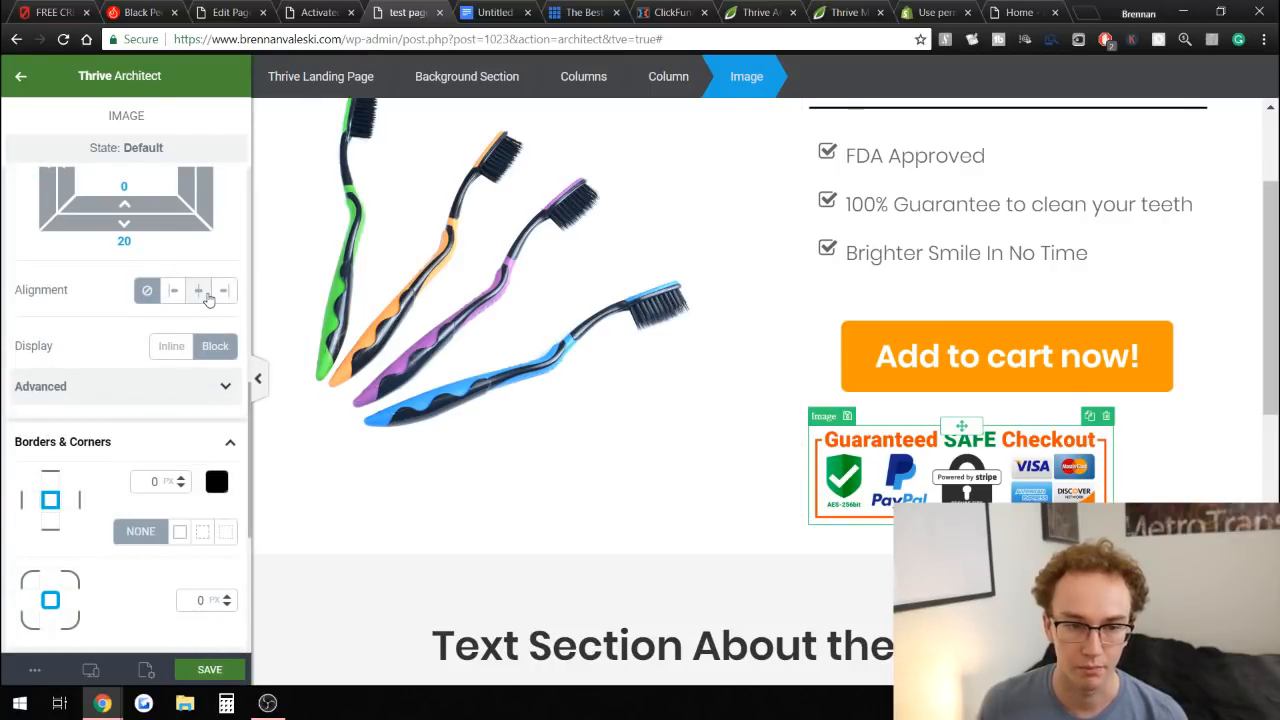
click(205, 298)
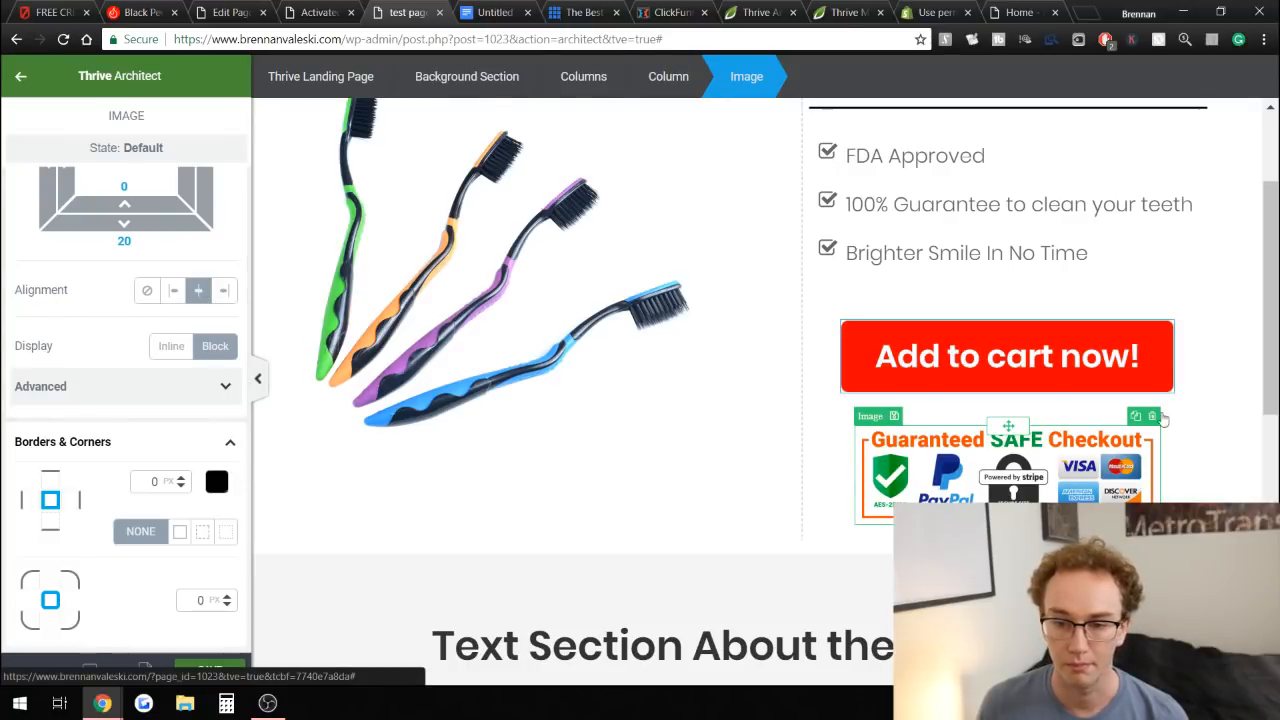
Reduce the checkout image's top margin so it sits closer to the button.
click(1230, 450)
scroll(1230, 450, up, 3)
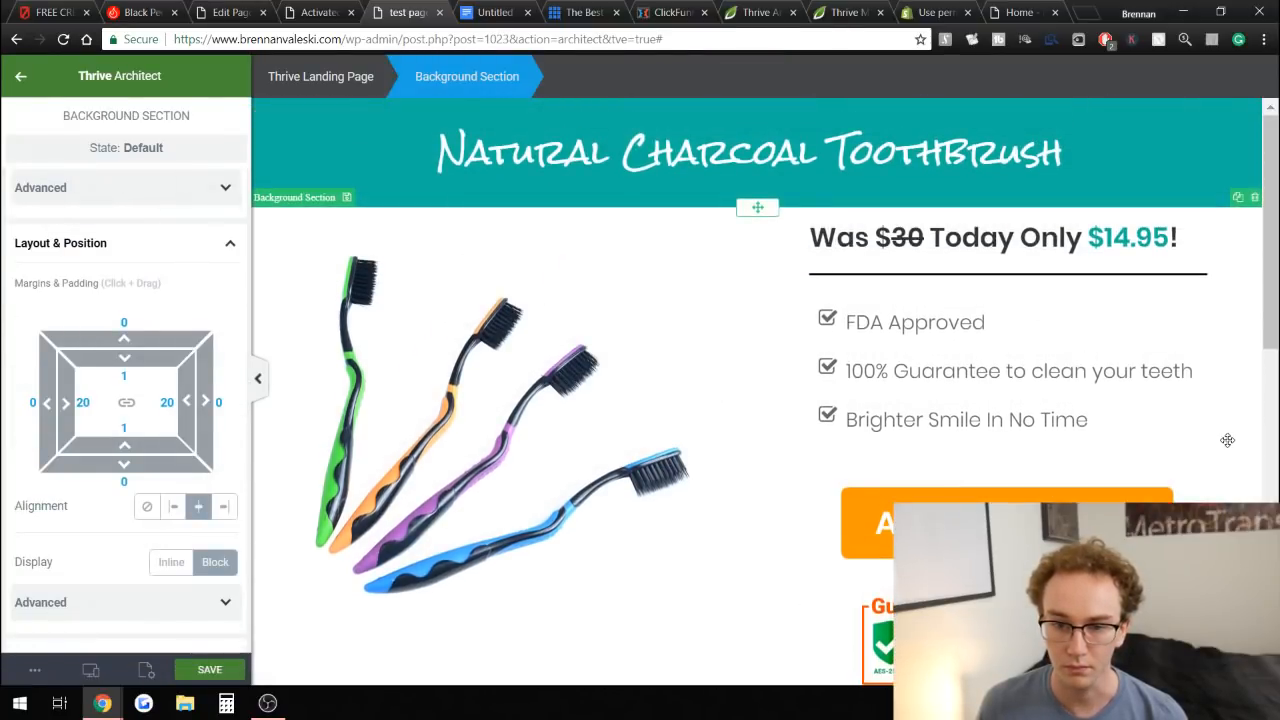
scroll(1179, 447, down, 3)
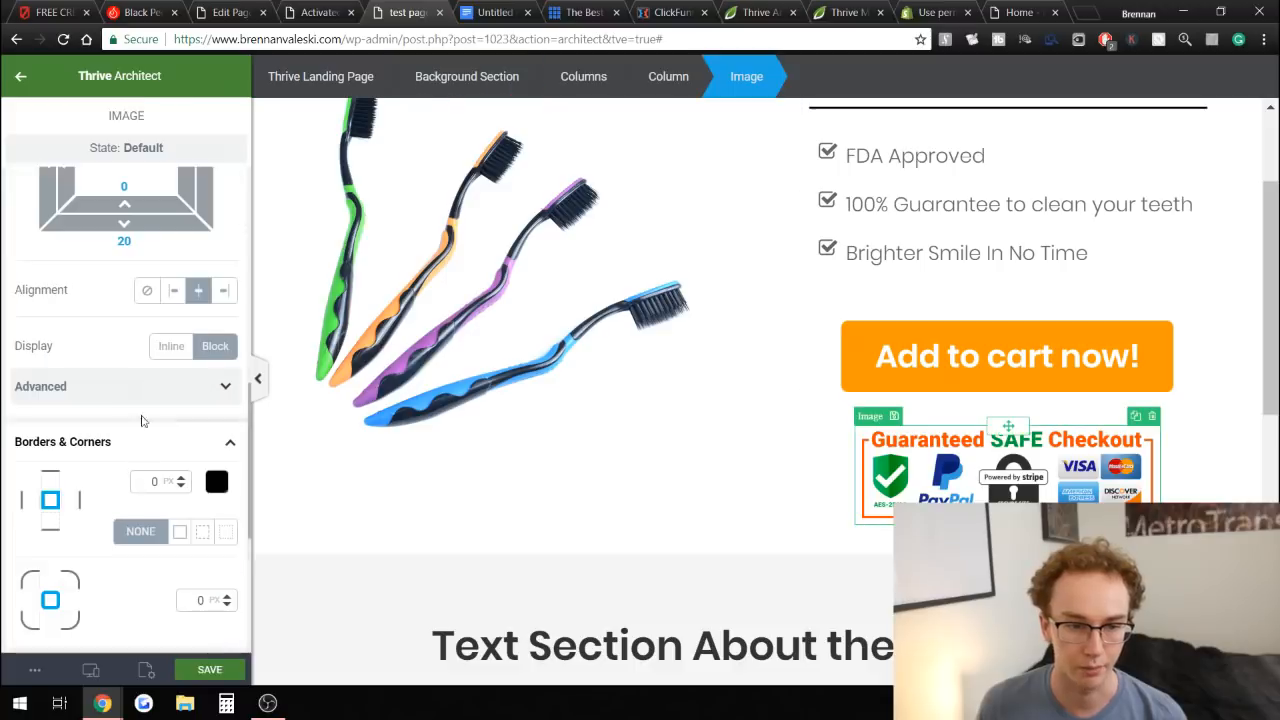
scroll(122, 371, up, 3)
drag(124, 346, 126, 381)
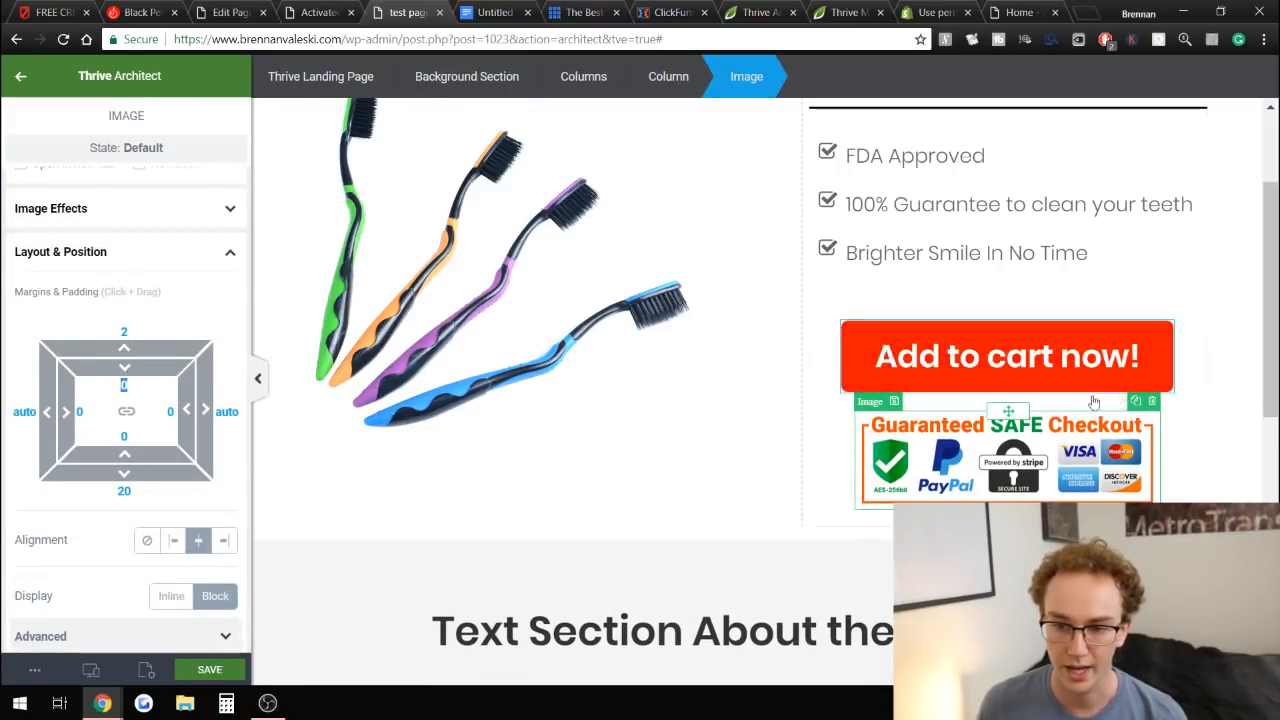
click(1238, 390)
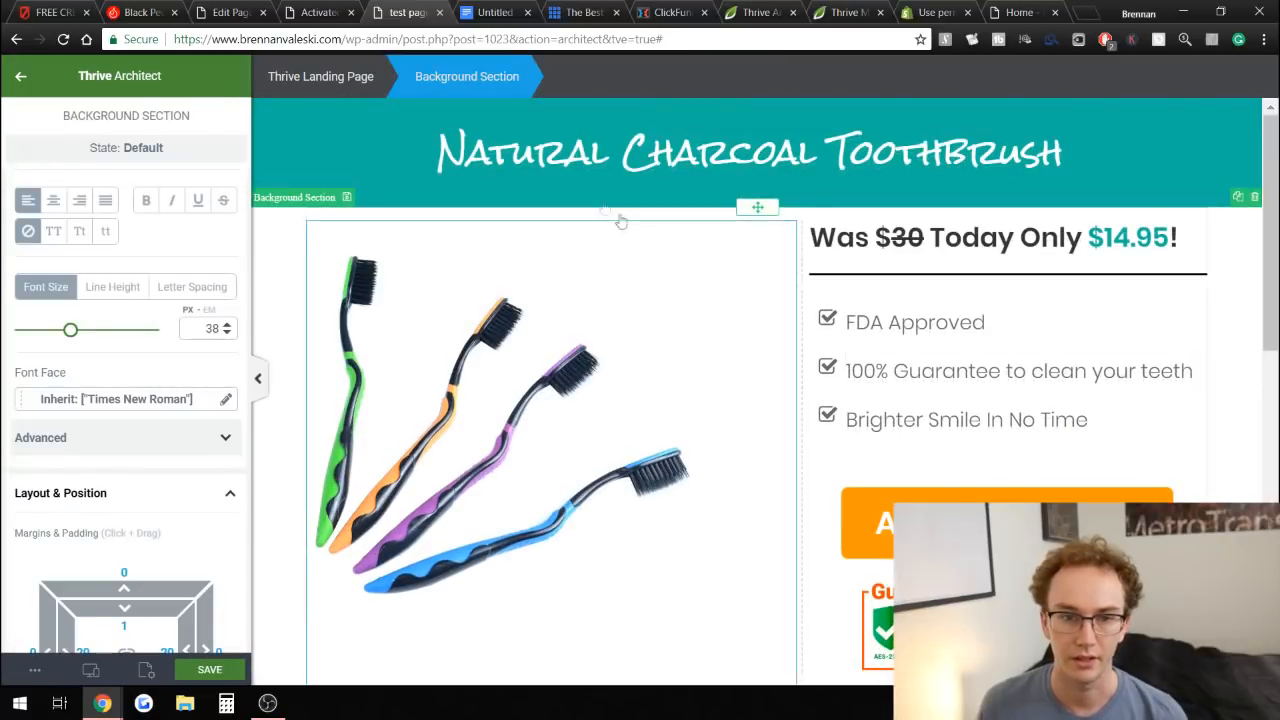
Compare the page with the Activated Coconut Charcoal Powder reference page in another tab.
click(320, 10)
scroll(703, 427, down, 4)
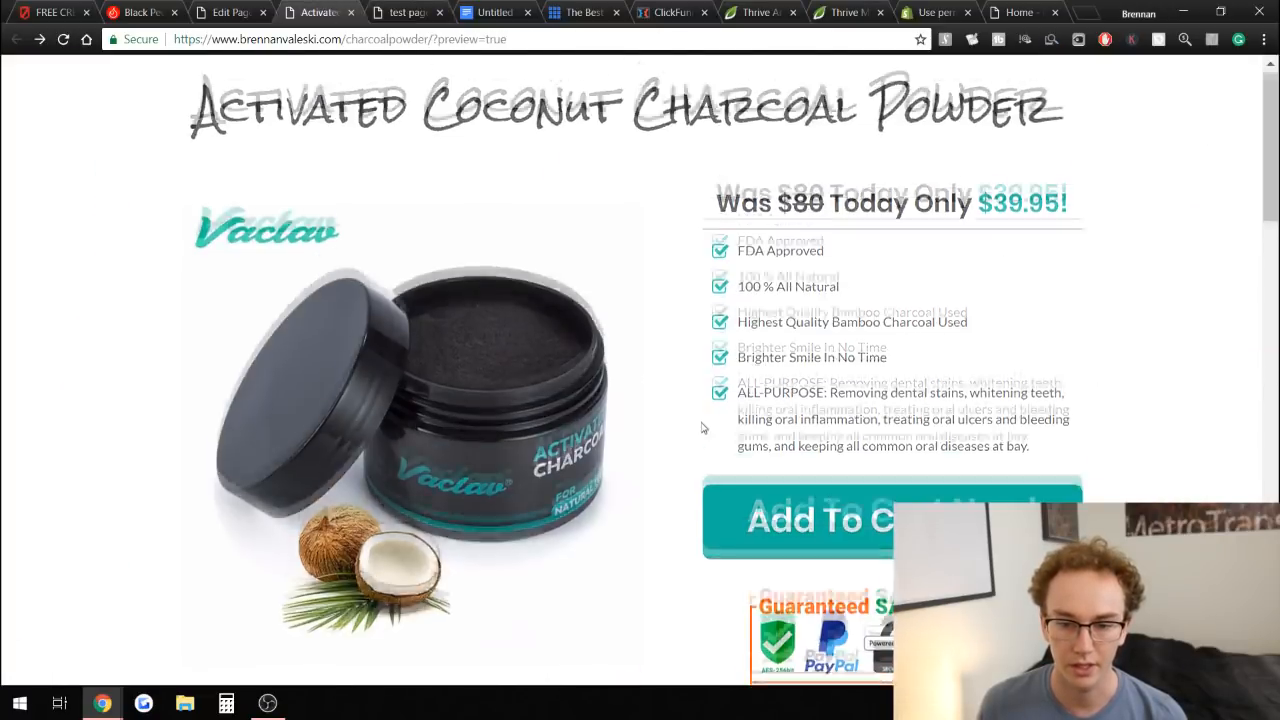
scroll(412, 164, up, 2)
click(400, 11)
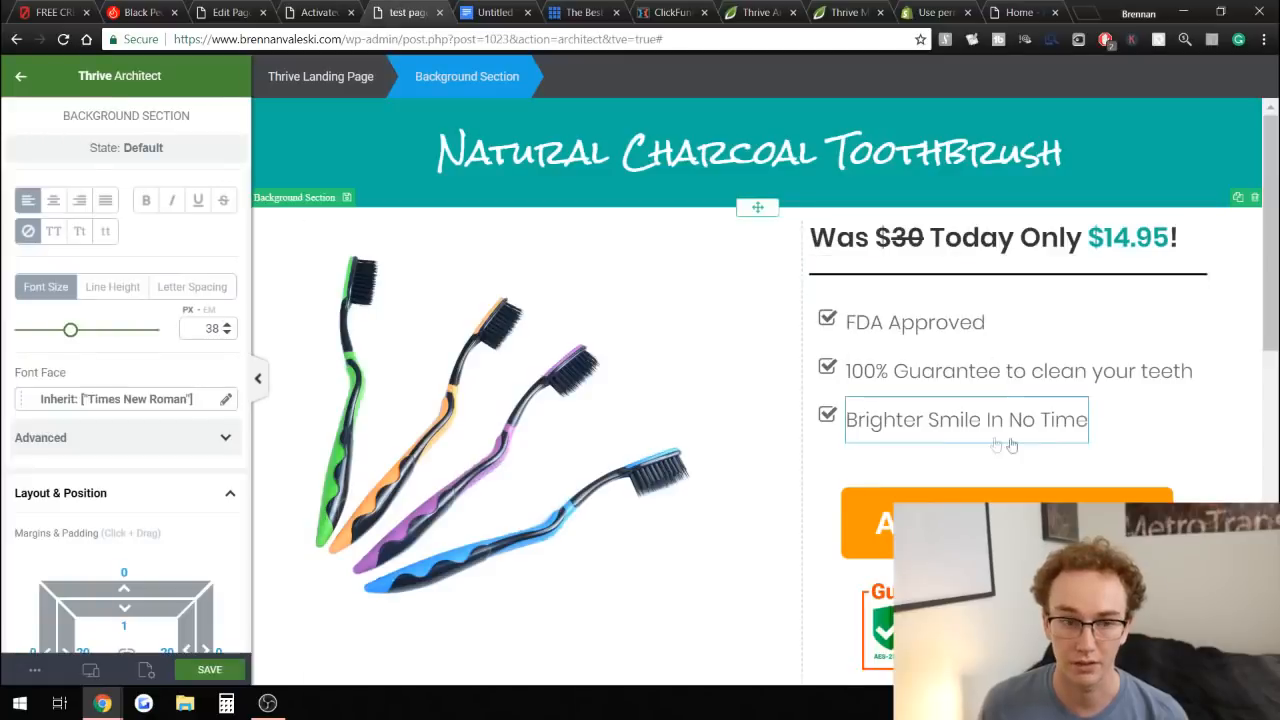
click(21, 77)
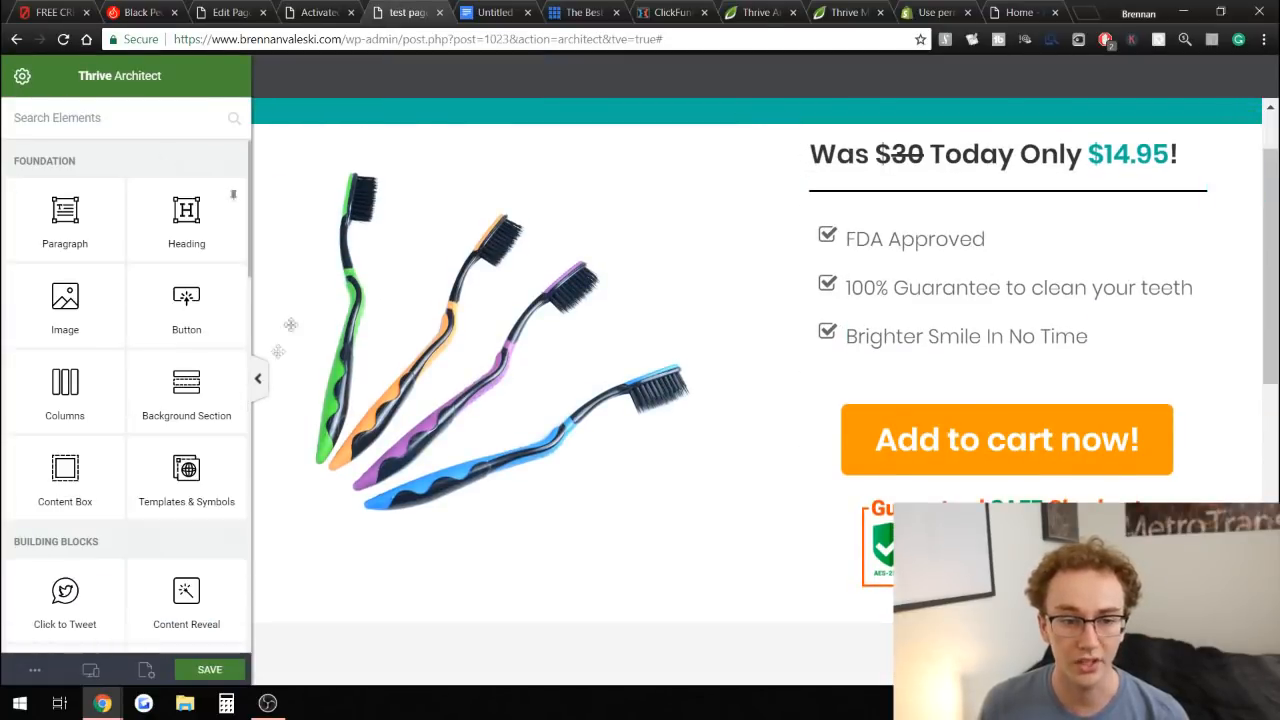
Add a Star Rating element at the top of the text section below the product area.
scroll(220, 383, down, 4)
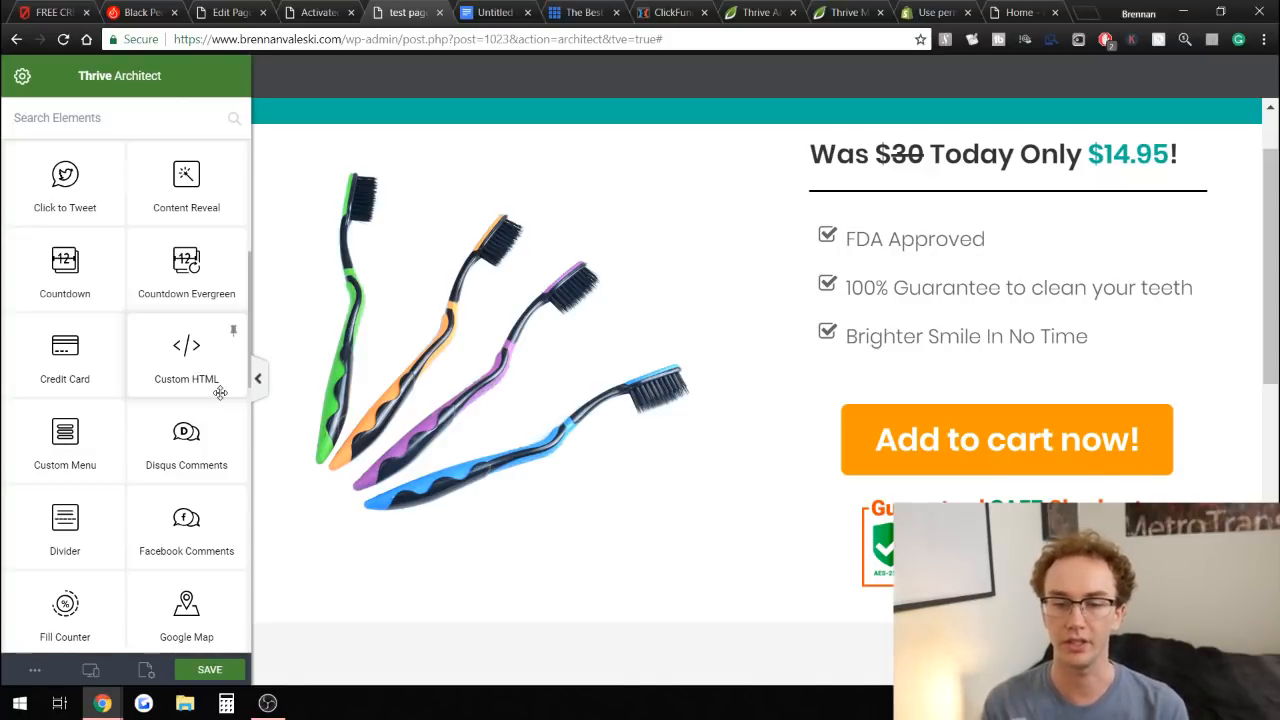
scroll(82, 416, down, 5)
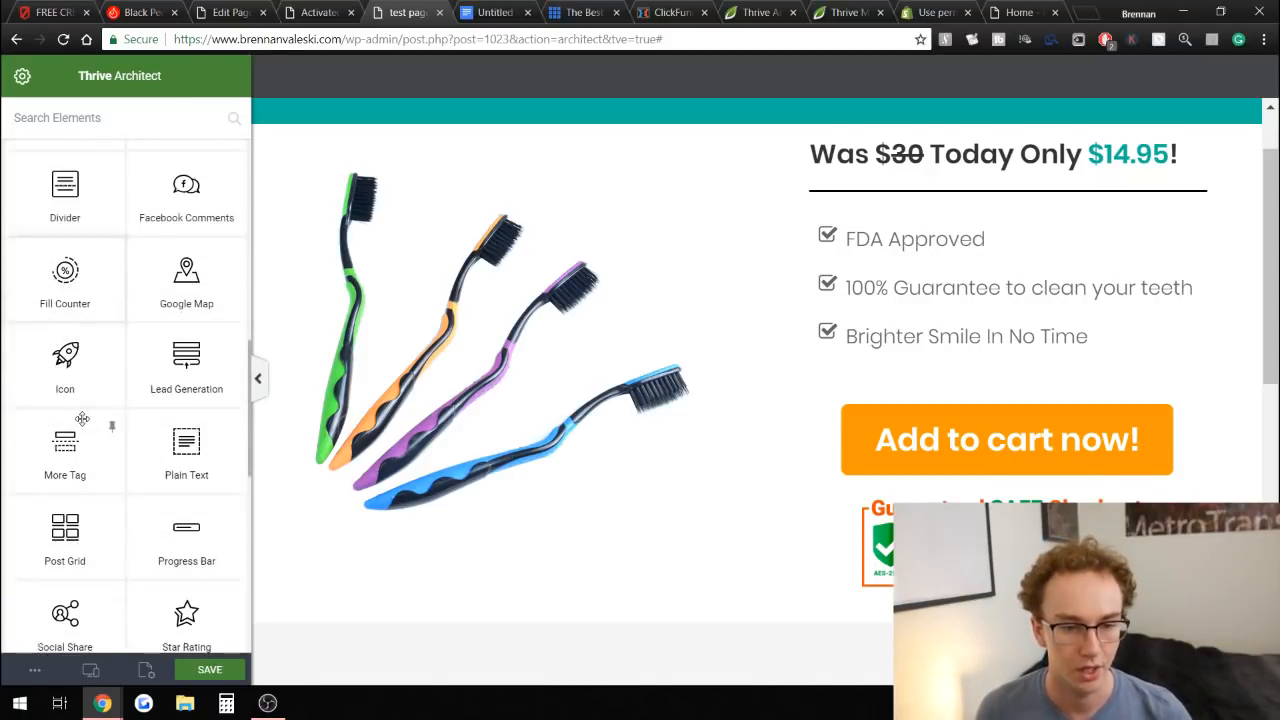
scroll(82, 418, down, 3)
scroll(158, 395, up, 2)
scroll(332, 382, down, 2)
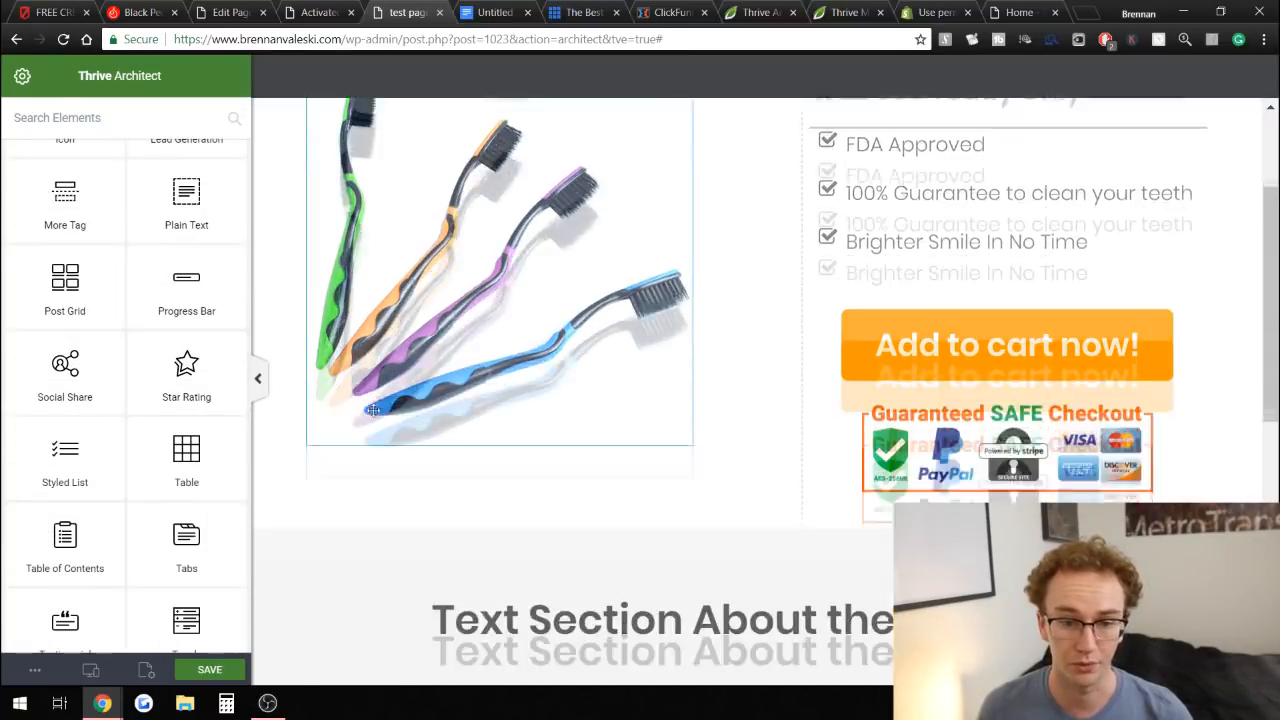
drag(212, 372, 880, 525)
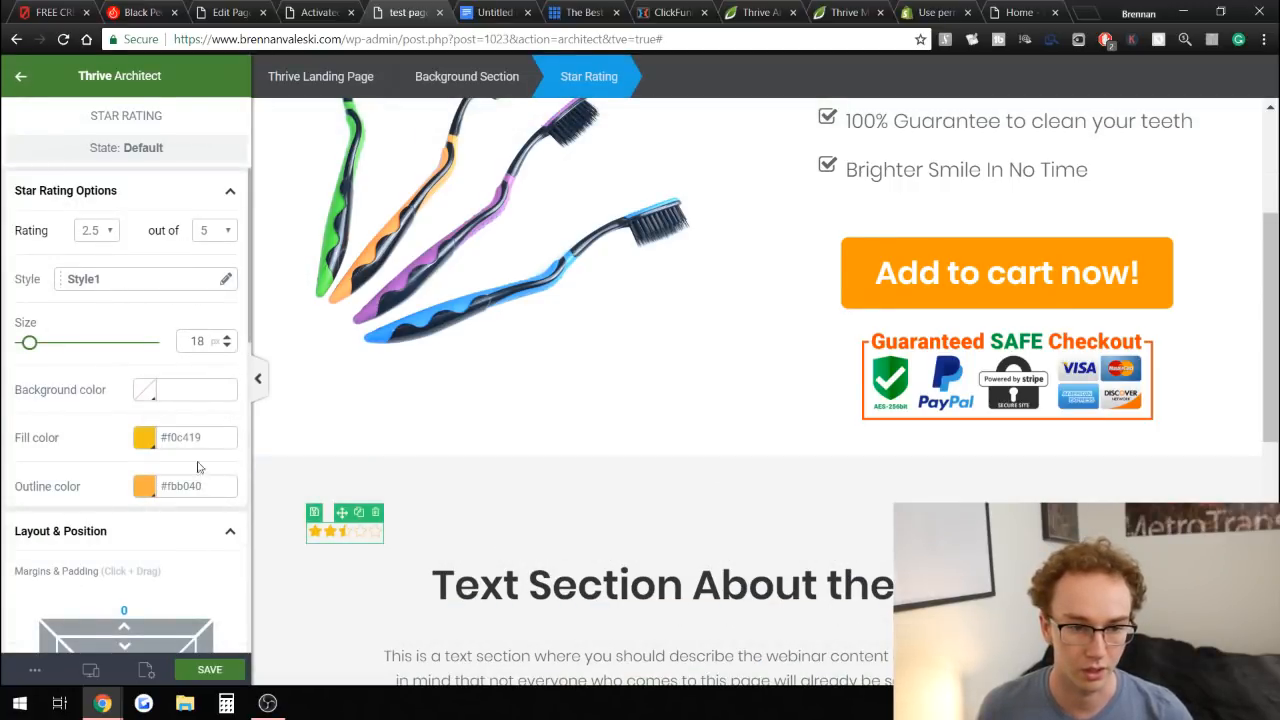
Enlarge the star rating to a size of 68 px.
scroll(117, 475, down, 1)
scroll(137, 437, up, 1)
drag(40, 352, 77, 355)
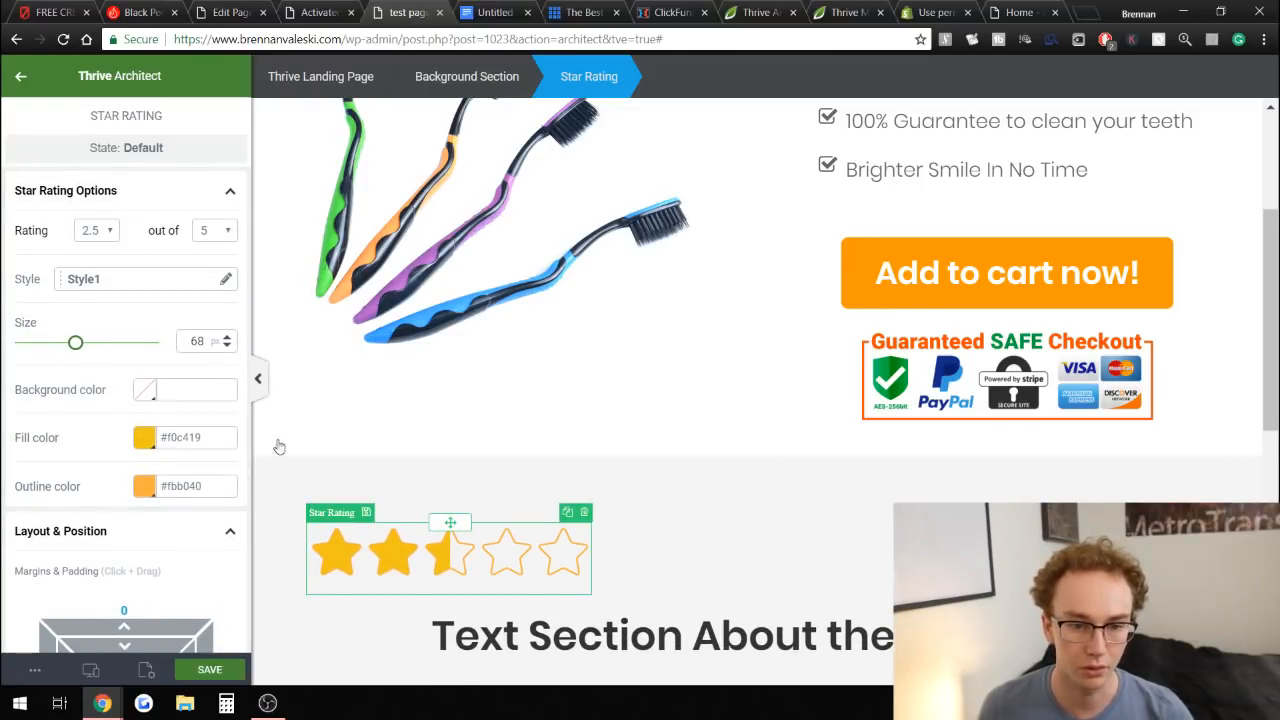
click(286, 471)
scroll(286, 457, down, 1)
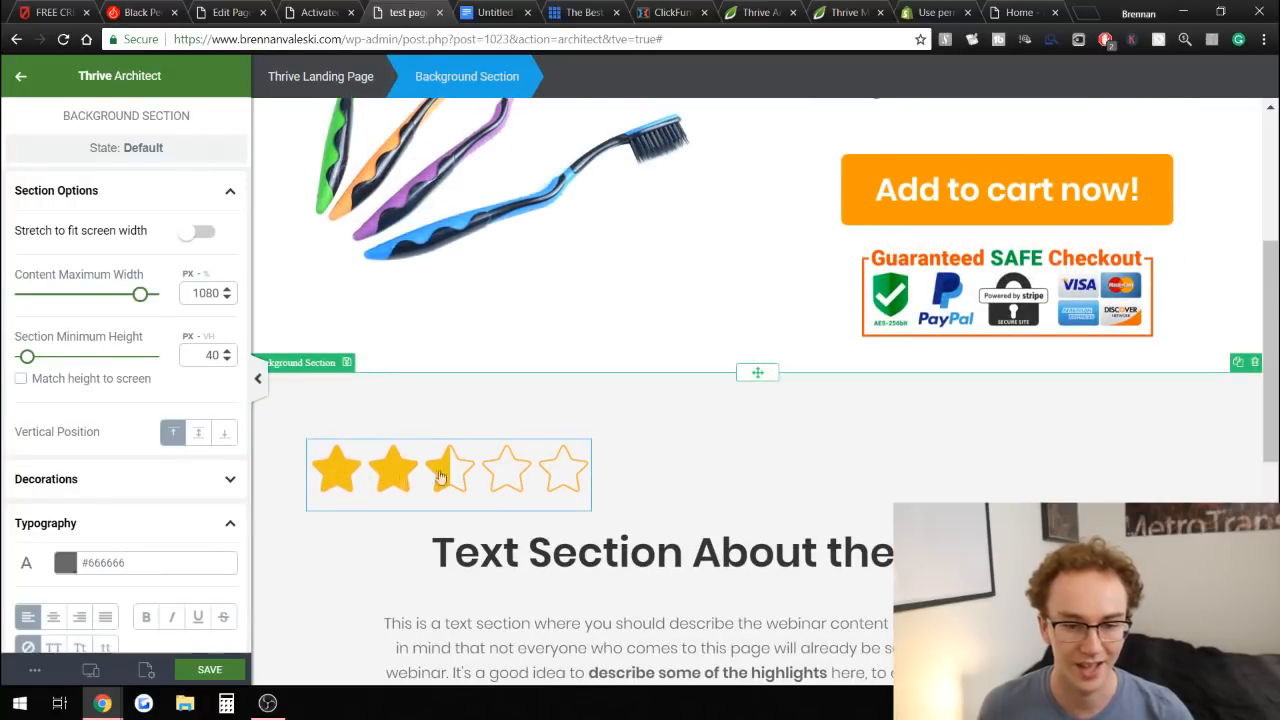
Set the star rating to 5 out of 5.
click(441, 478)
scroll(107, 390, down, 5)
scroll(108, 375, up, 5)
click(106, 238)
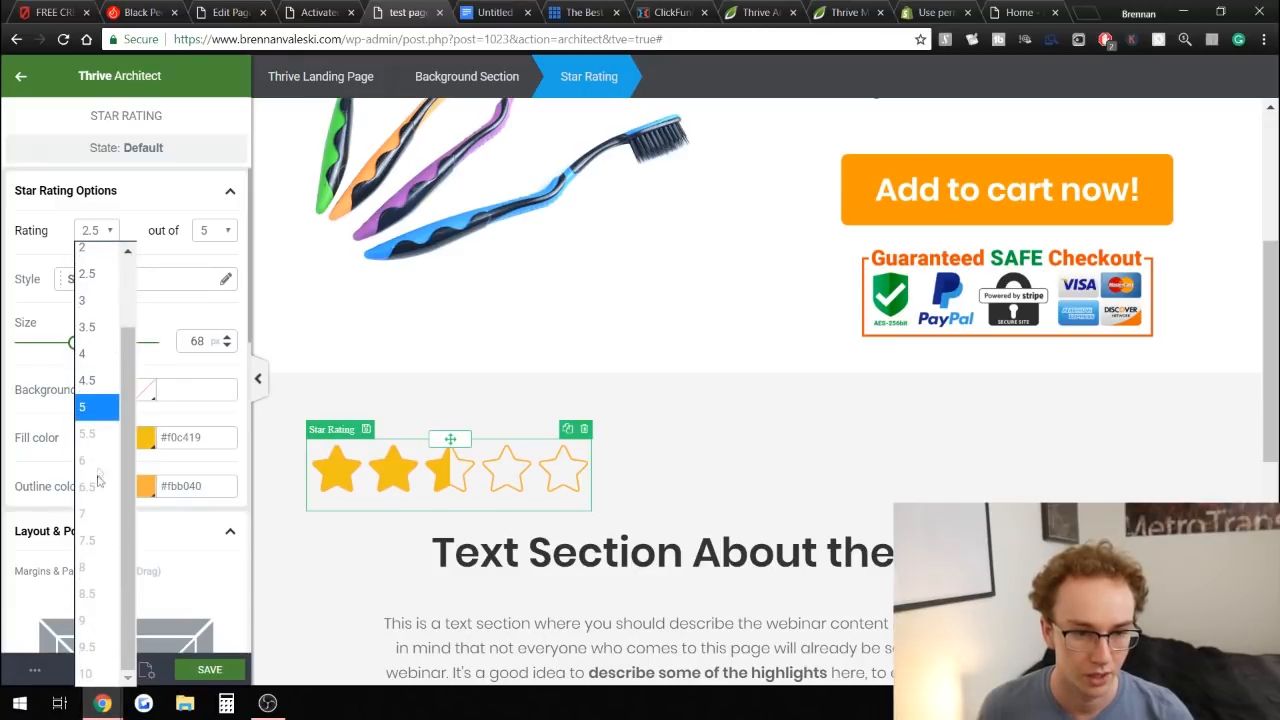
click(87, 380)
click(366, 429)
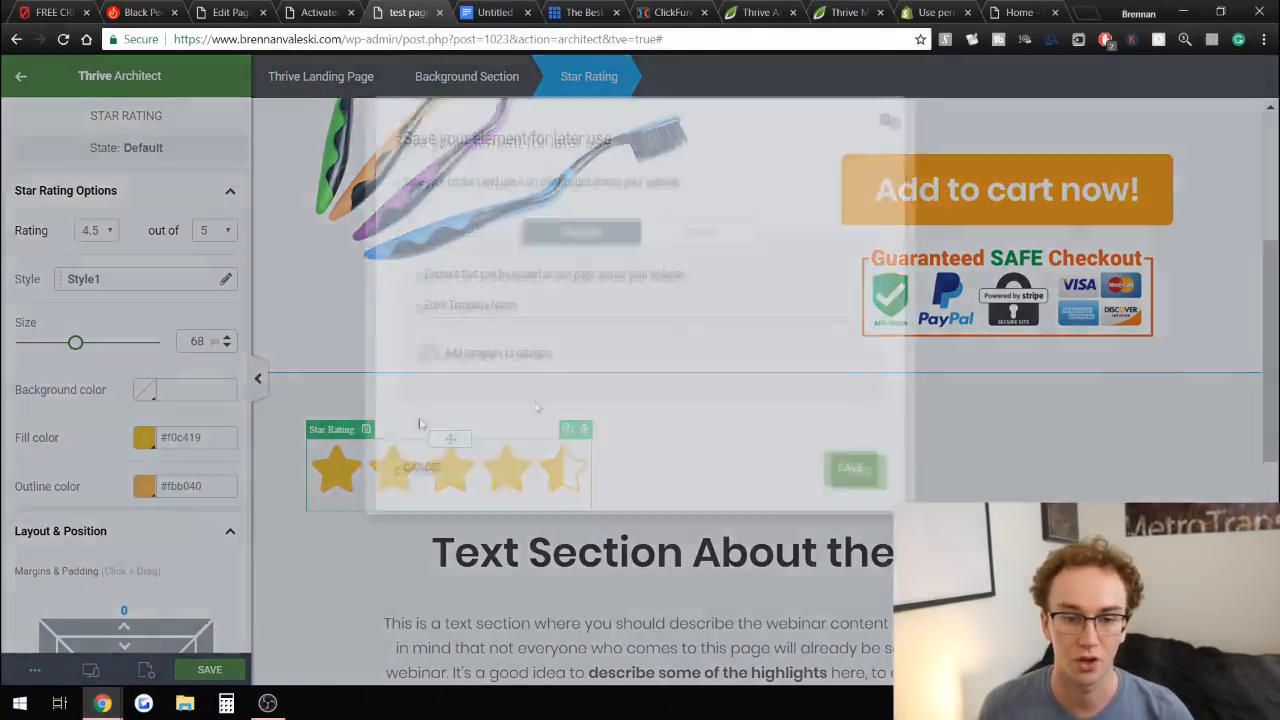
click(934, 145)
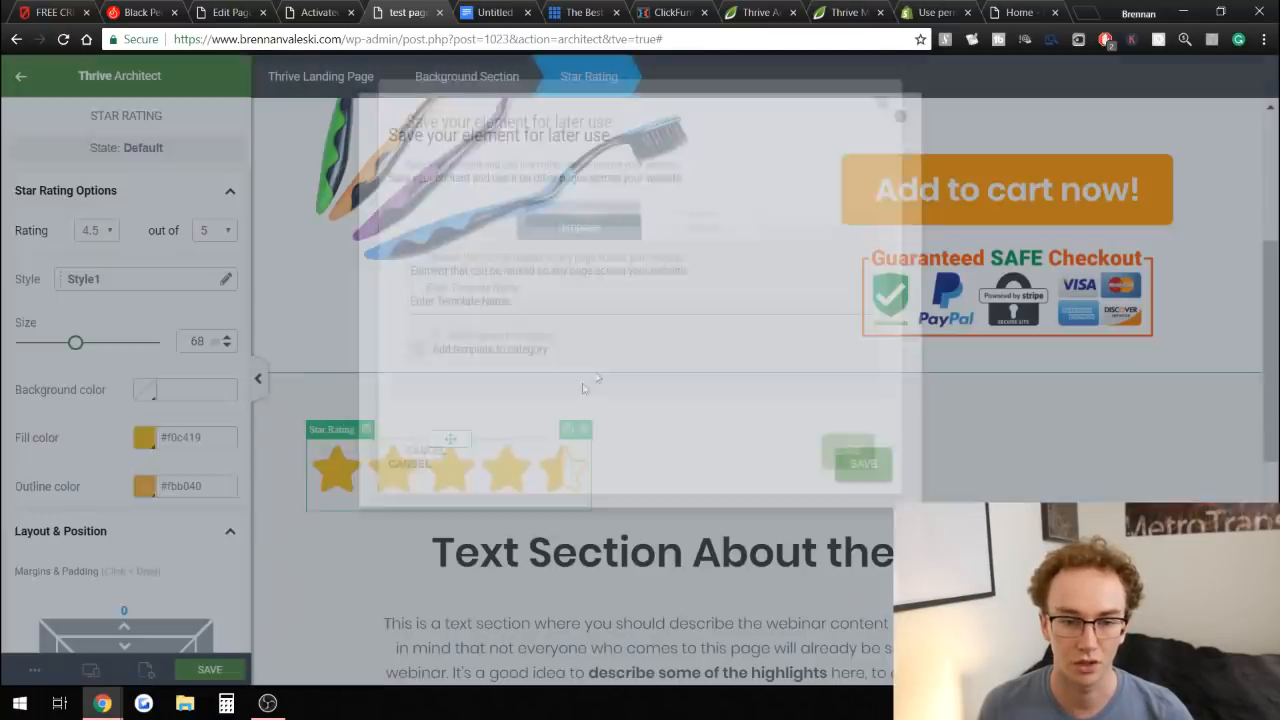
click(110, 230)
click(95, 496)
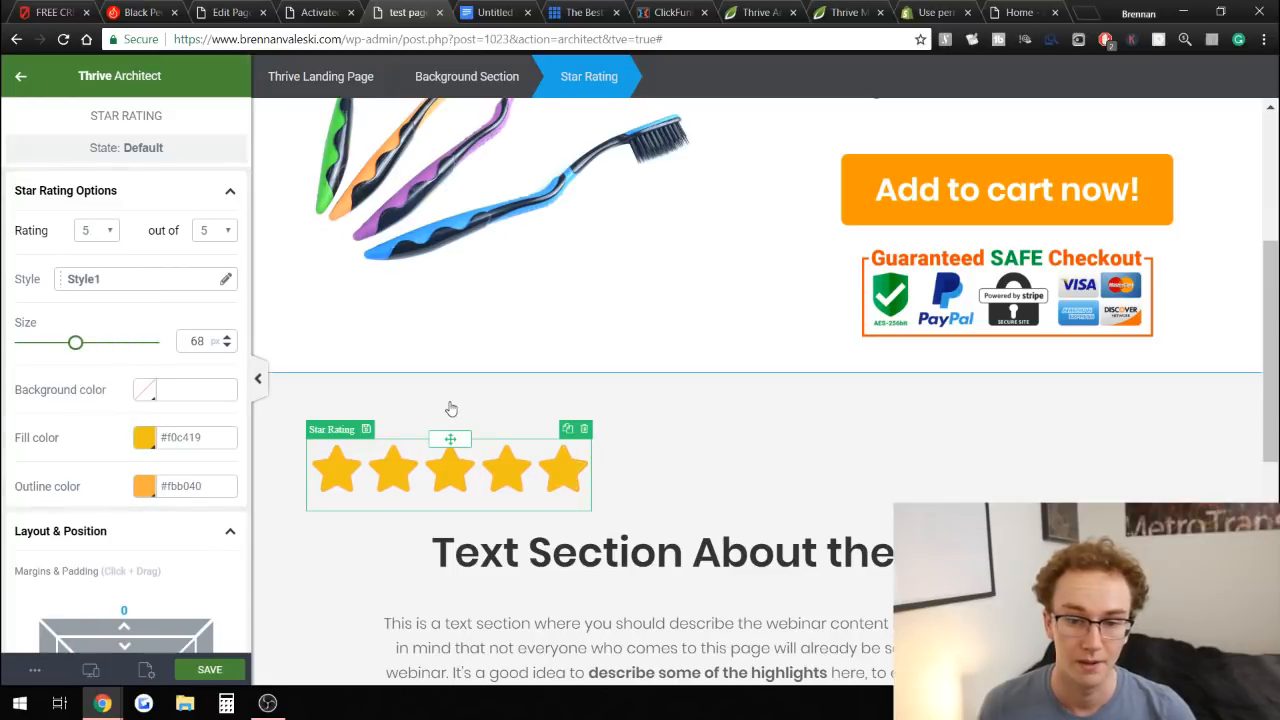
click(1226, 461)
scroll(1227, 467, up, 4)
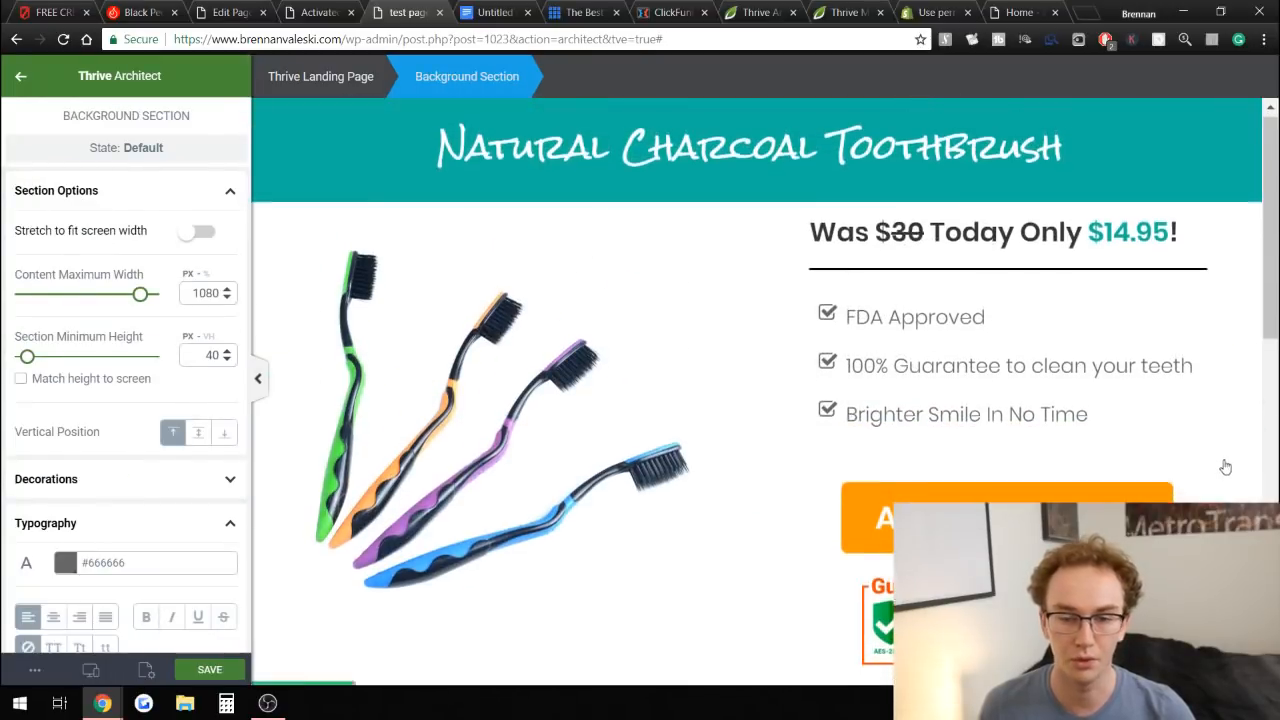
scroll(1226, 464, down, 4)
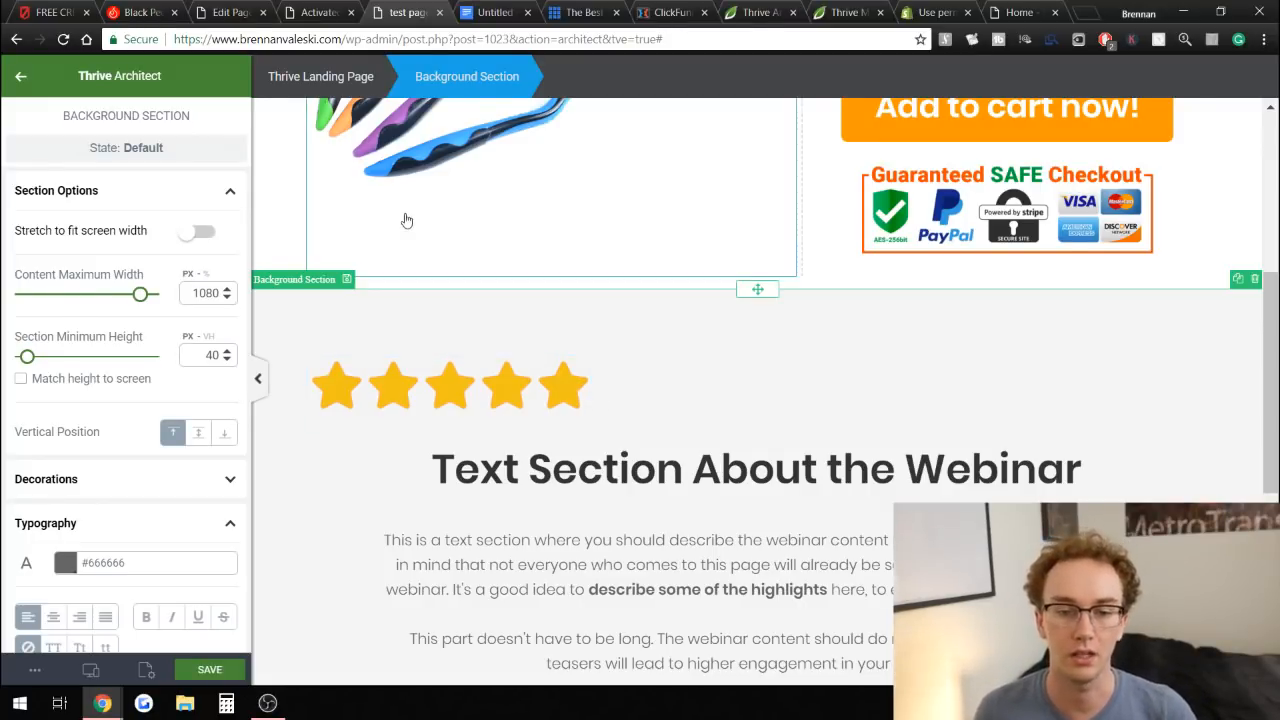
Review the credit card knife sales page in another tab for layout ideas.
click(80, 8)
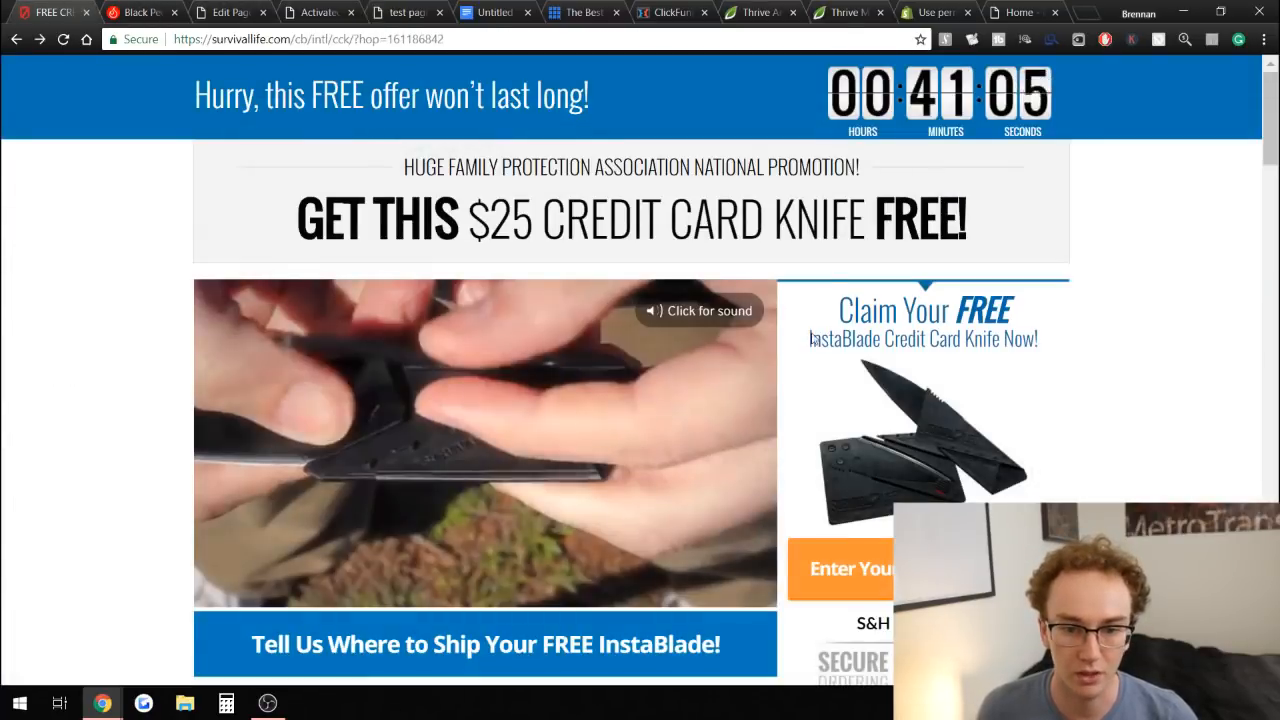
scroll(815, 340, down, 4)
drag(561, 338, 1006, 343)
click(1069, 343)
scroll(1063, 337, down, 3)
scroll(1050, 329, up, 1)
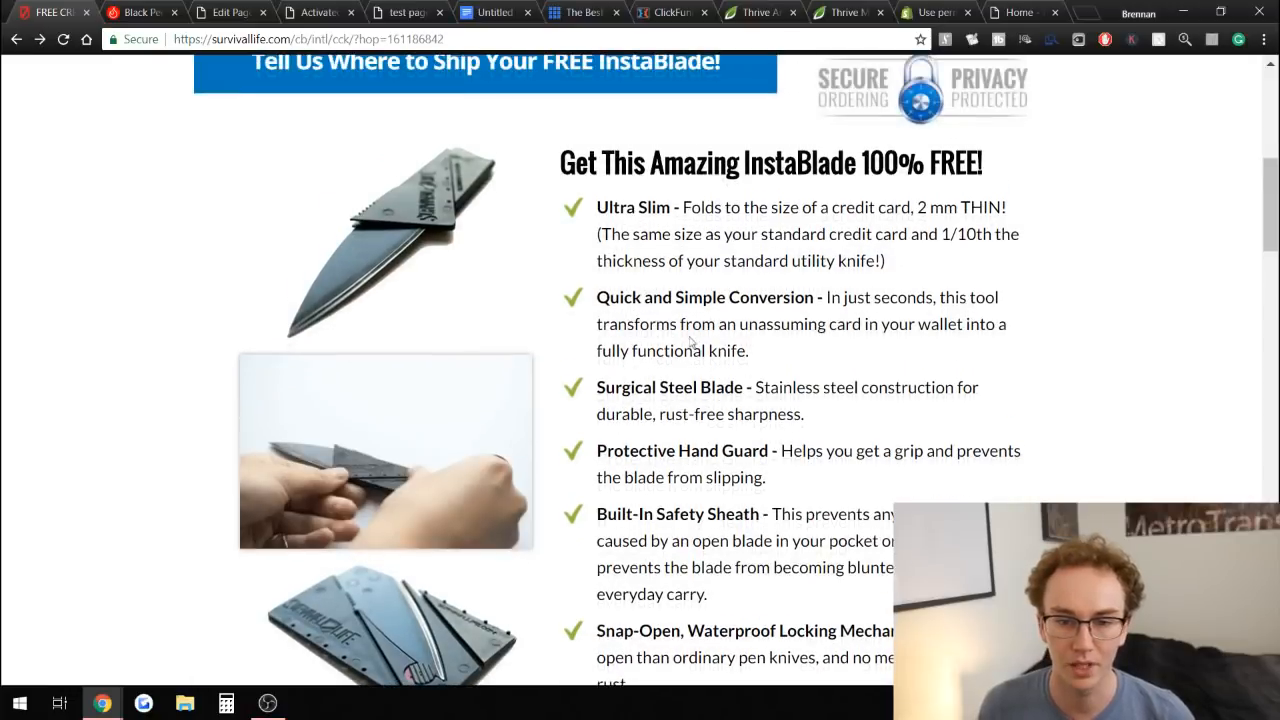
drag(621, 233, 611, 234)
click(430, 251)
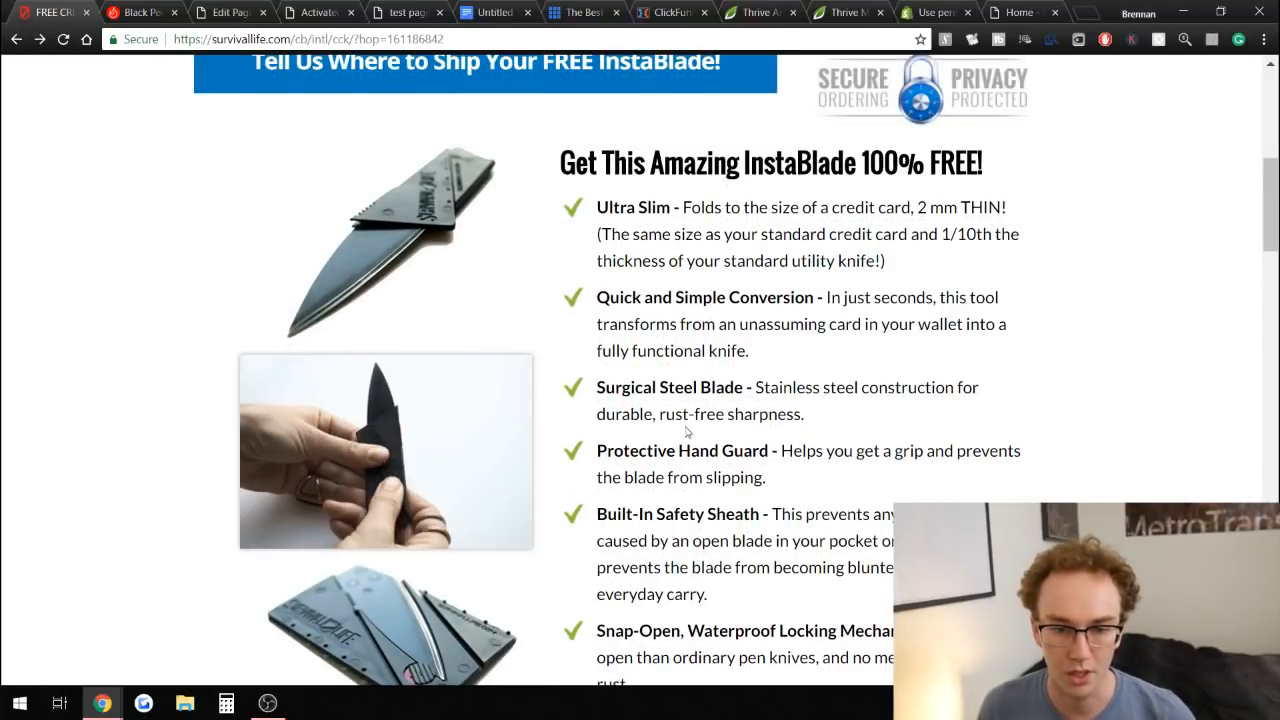
scroll(644, 398, down, 6)
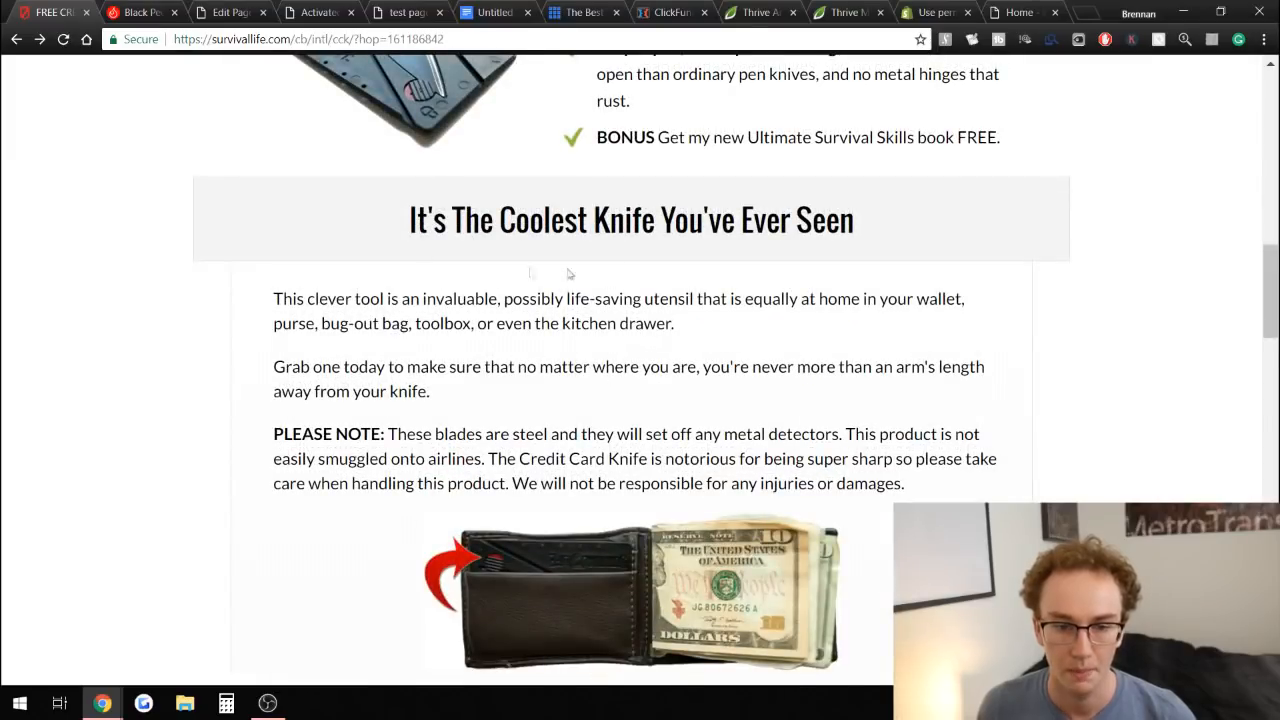
scroll(567, 273, down, 3)
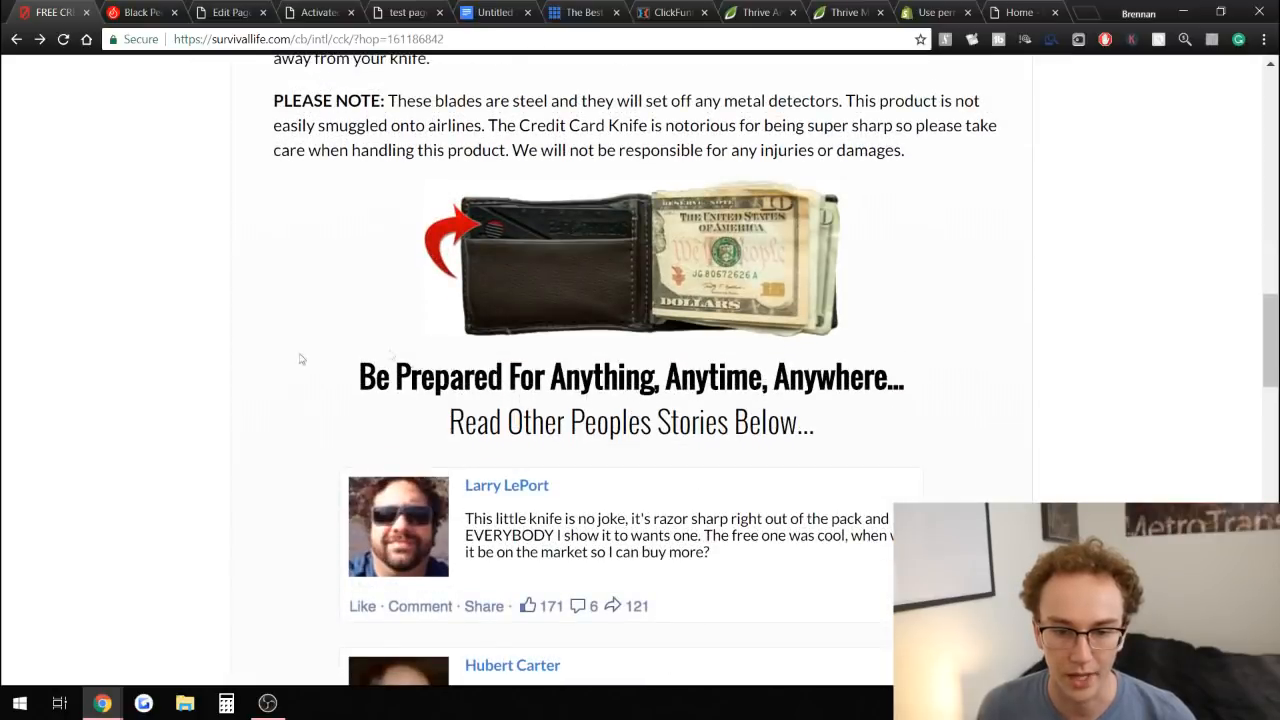
scroll(1004, 300, down, 5)
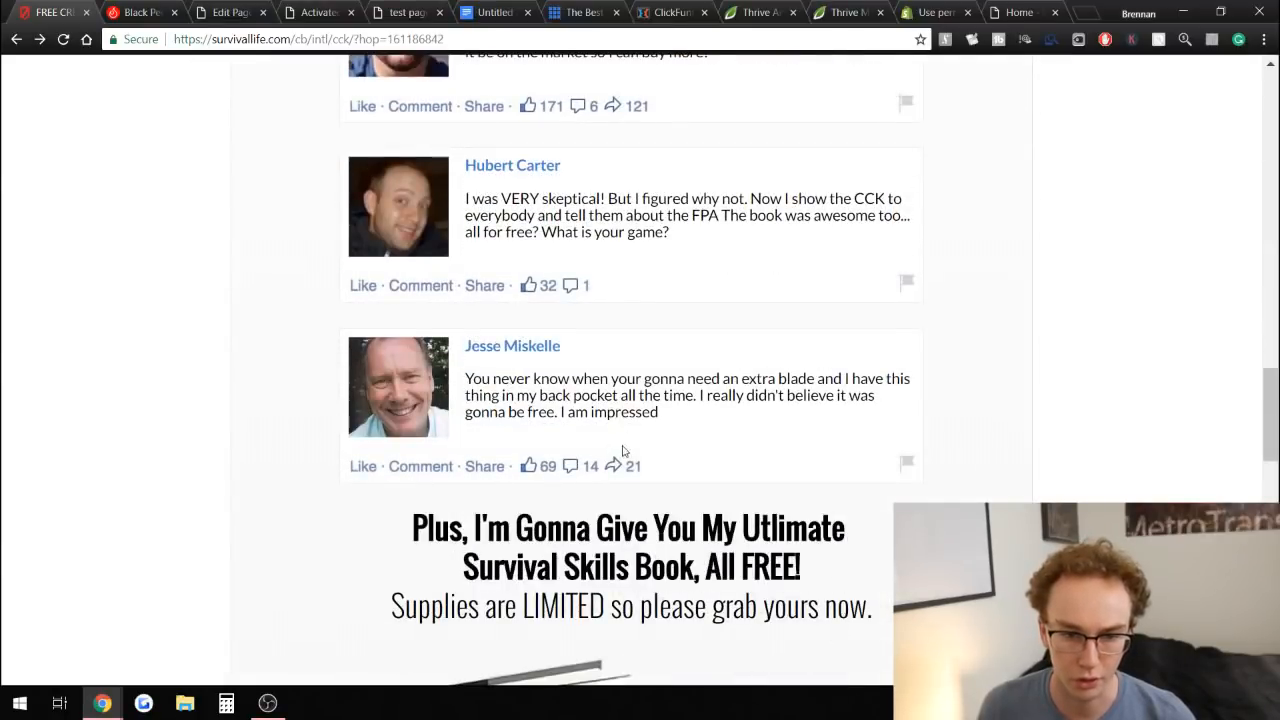
scroll(574, 430, up, 4)
scroll(648, 363, down, 5)
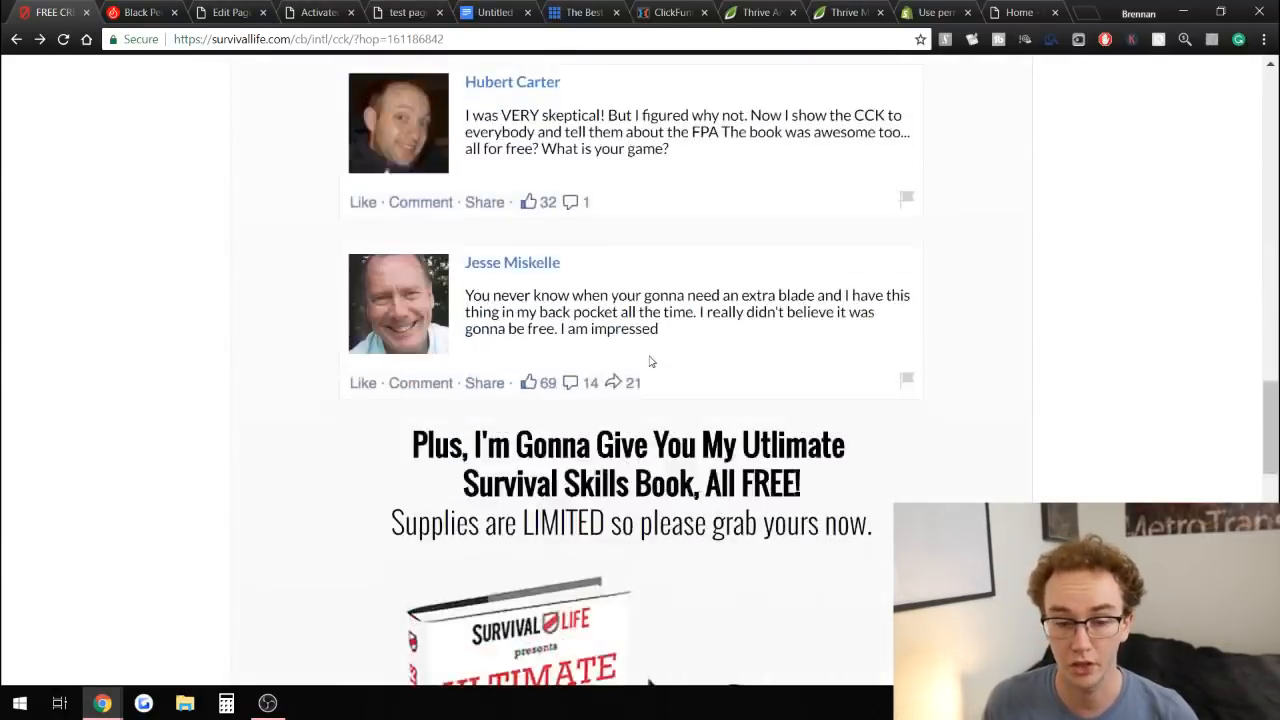
scroll(649, 361, down, 3)
scroll(637, 355, down, 2)
scroll(637, 355, up, 2)
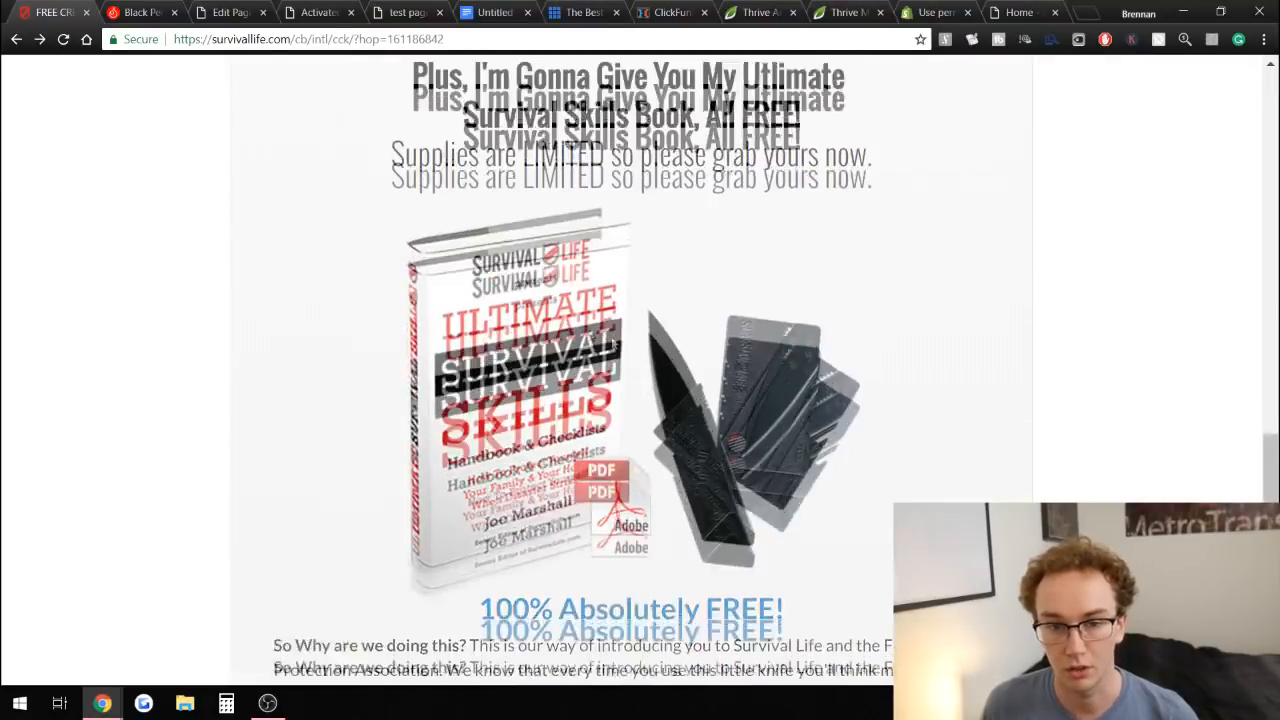
scroll(828, 328, down, 3)
scroll(828, 328, down, 5)
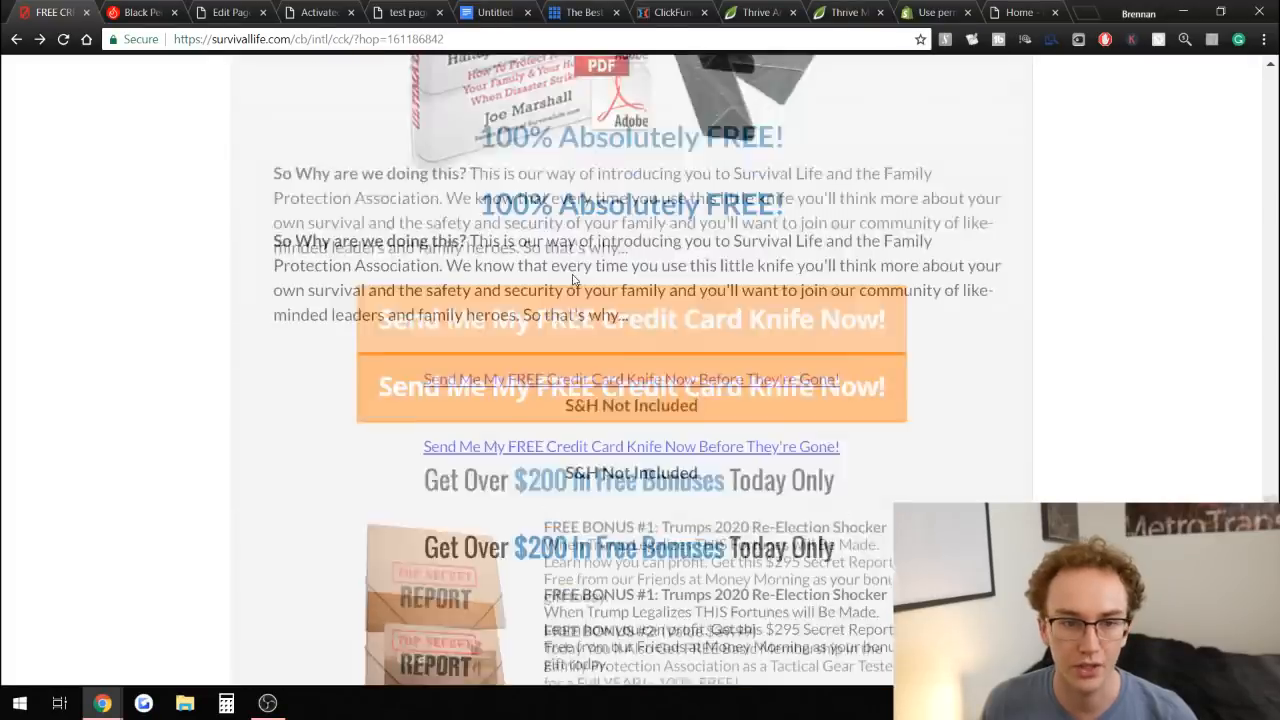
scroll(311, 190, up, 10)
scroll(311, 190, up, 10)
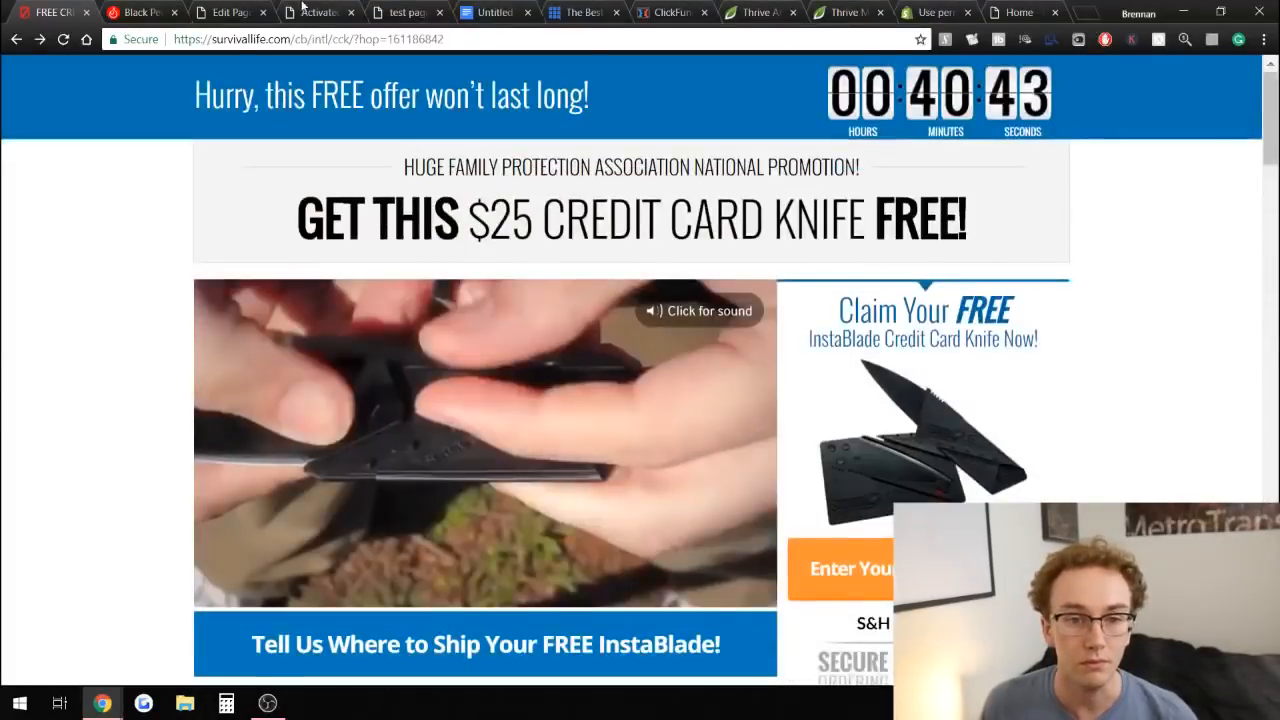
Return to the editor and select the Add to cart now! button to view its link setting.
click(405, 12)
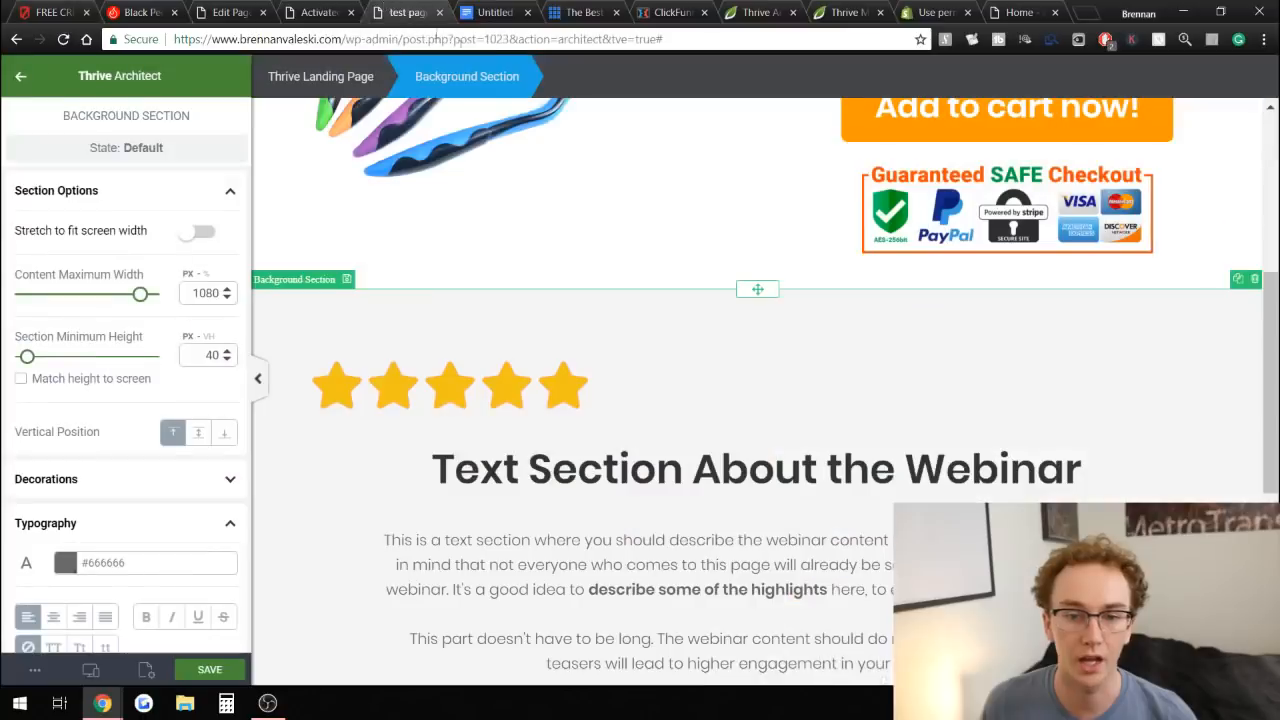
scroll(538, 400, up, 5)
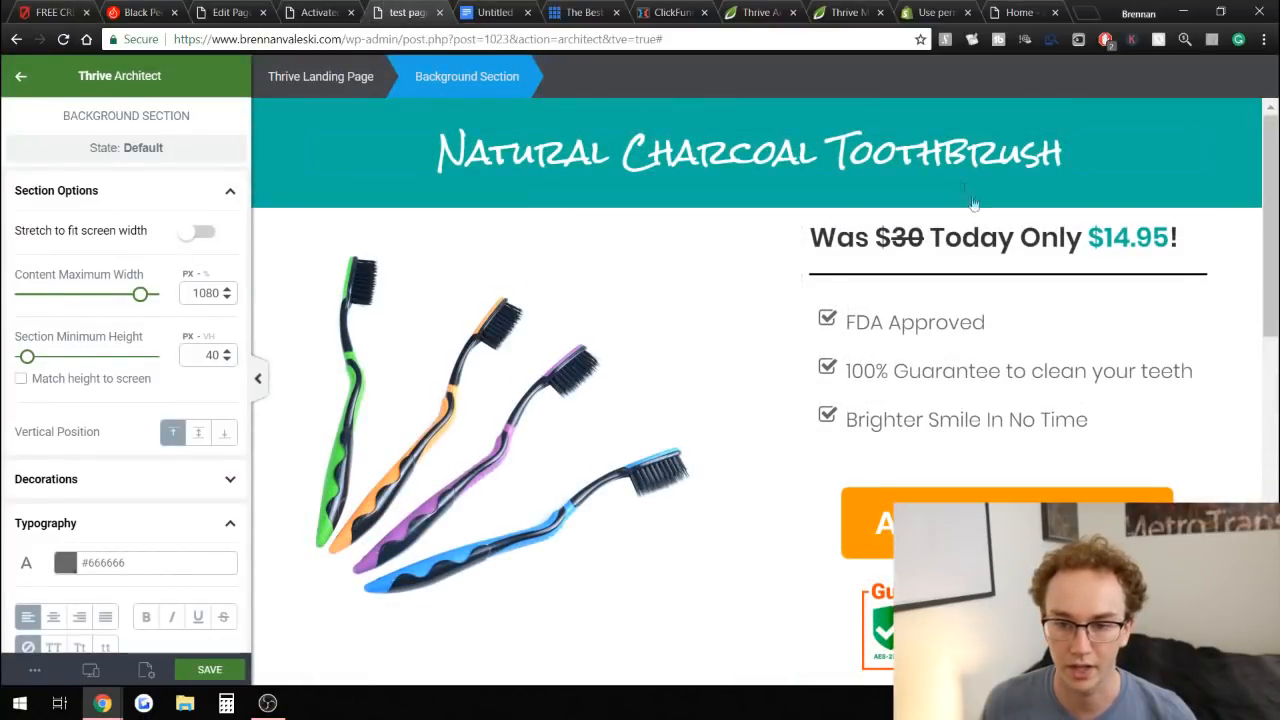
scroll(1117, 367, down, 4)
scroll(1063, 331, up, 3)
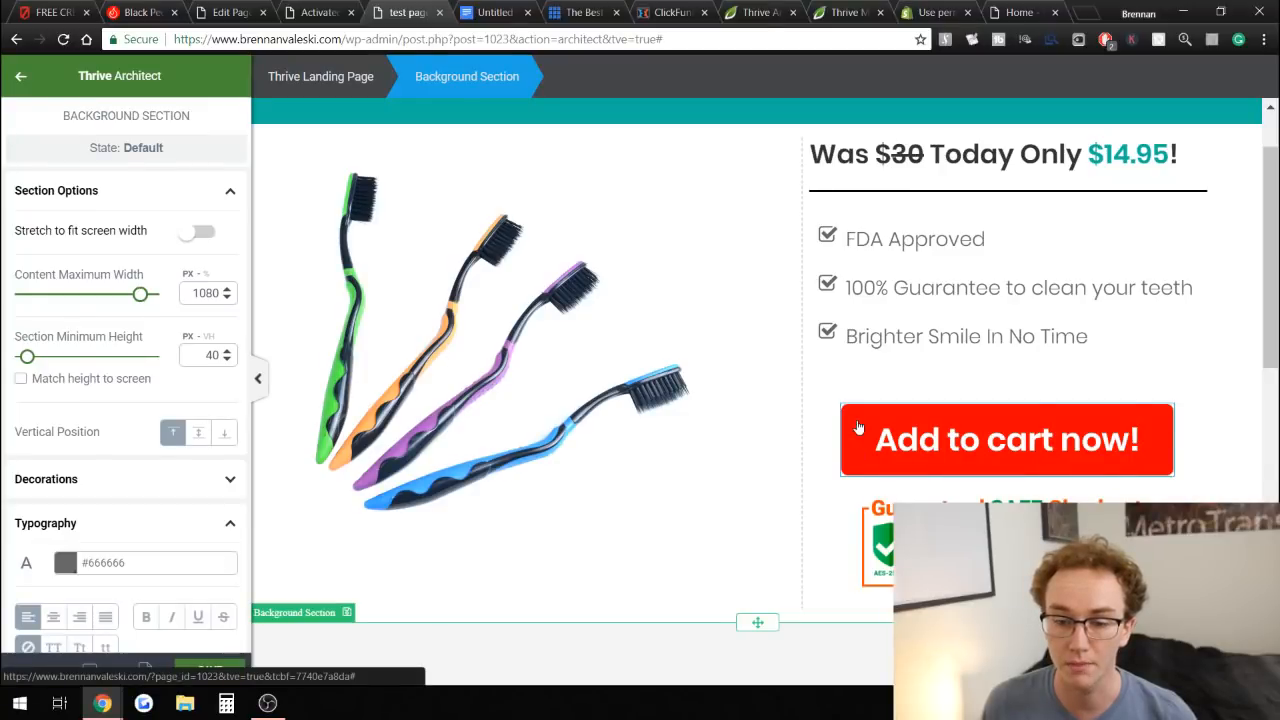
click(857, 424)
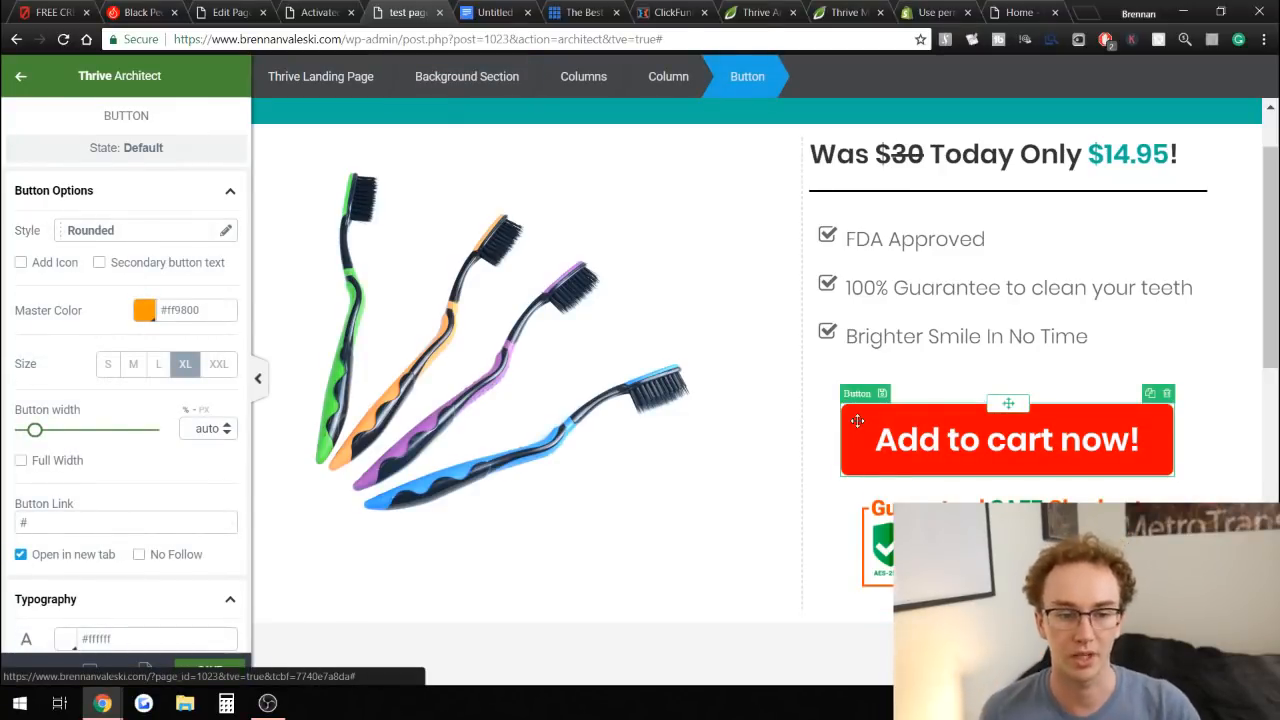
scroll(58, 410, down, 2)
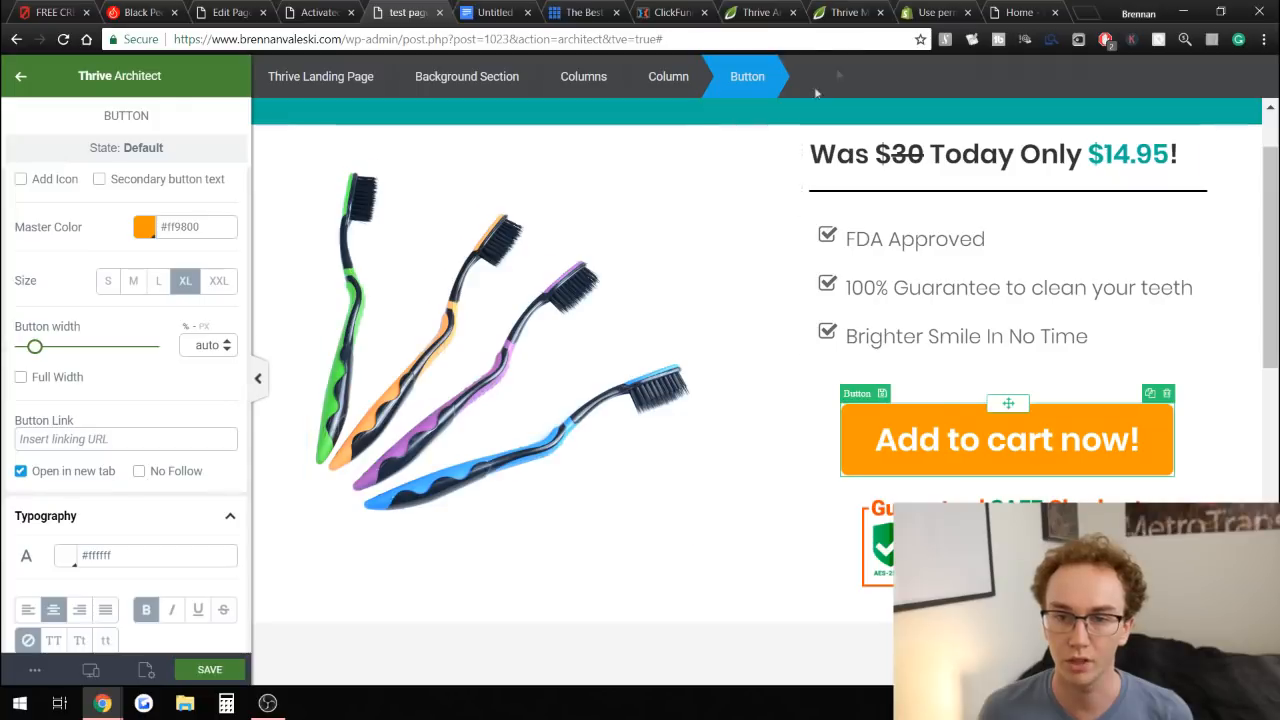
Open the Shopify help article on using permalinks to pre-load the cart.
click(940, 6)
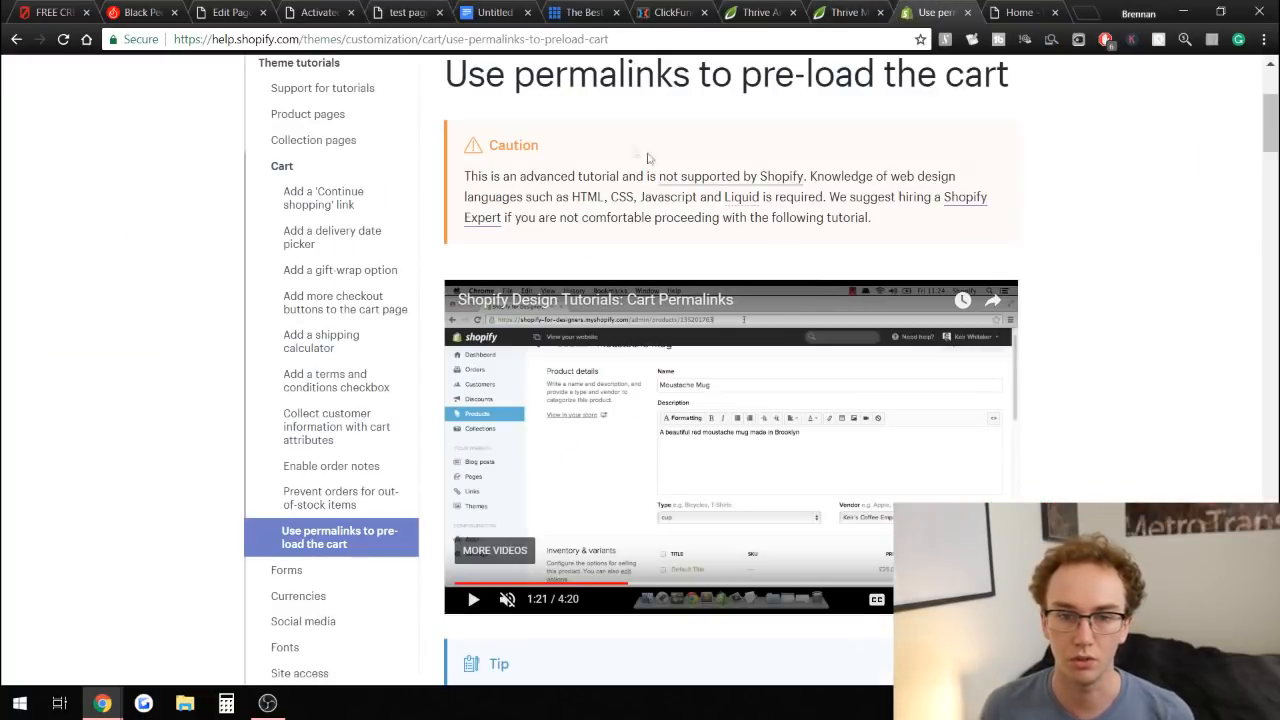
scroll(635, 164, up, 2)
drag(534, 242, 965, 240)
click(1014, 231)
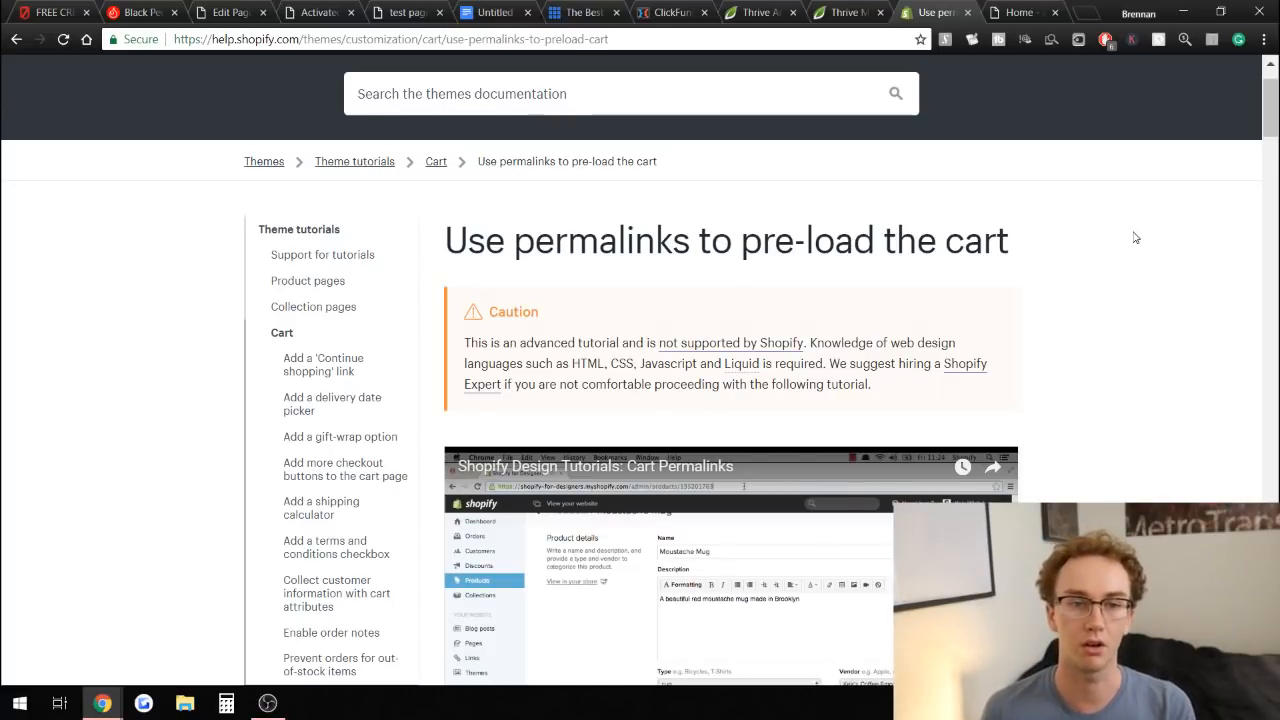
Check the reference store pages and test the charcoal powder page's Add To Cart Now! button checkout.
click(160, 10)
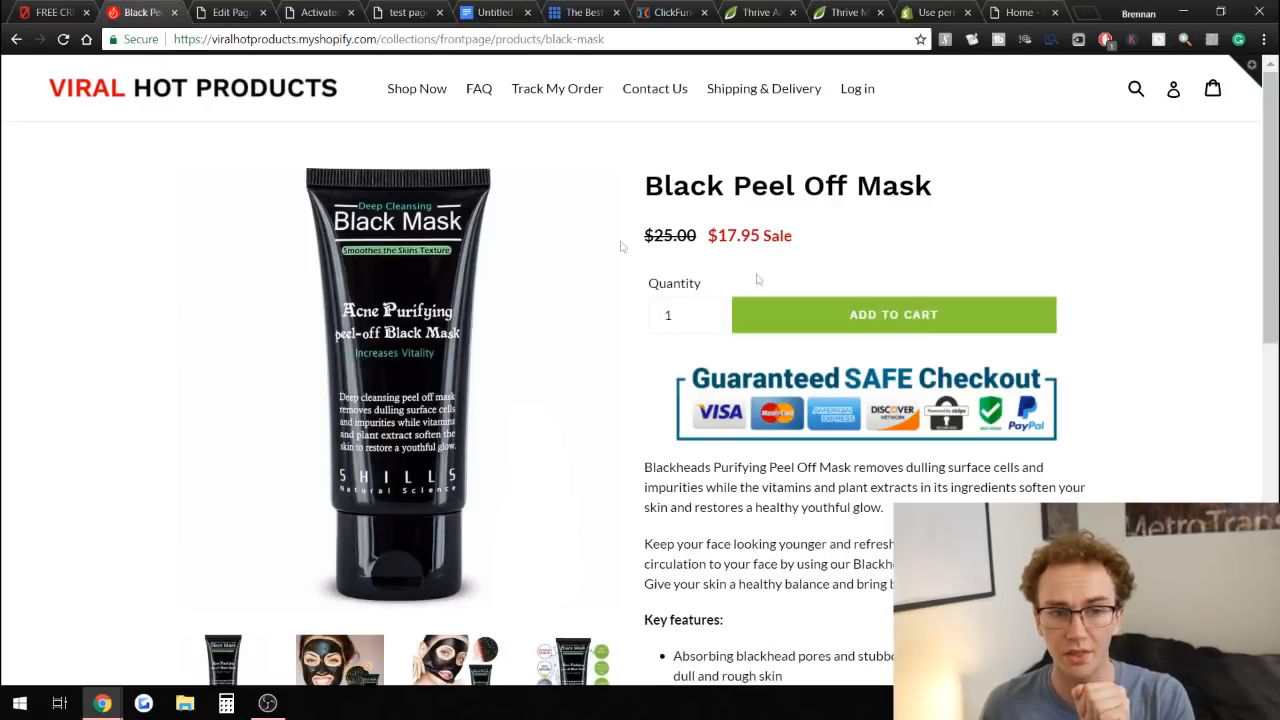
click(255, 8)
click(318, 12)
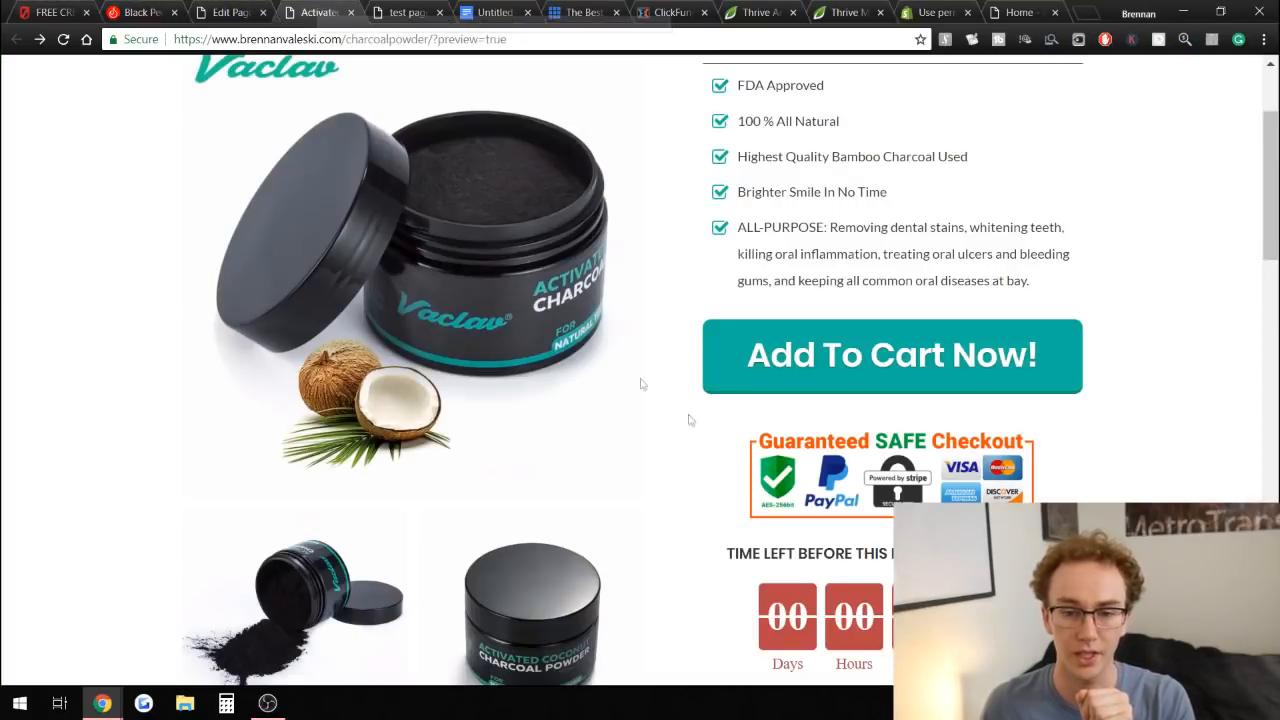
click(801, 361)
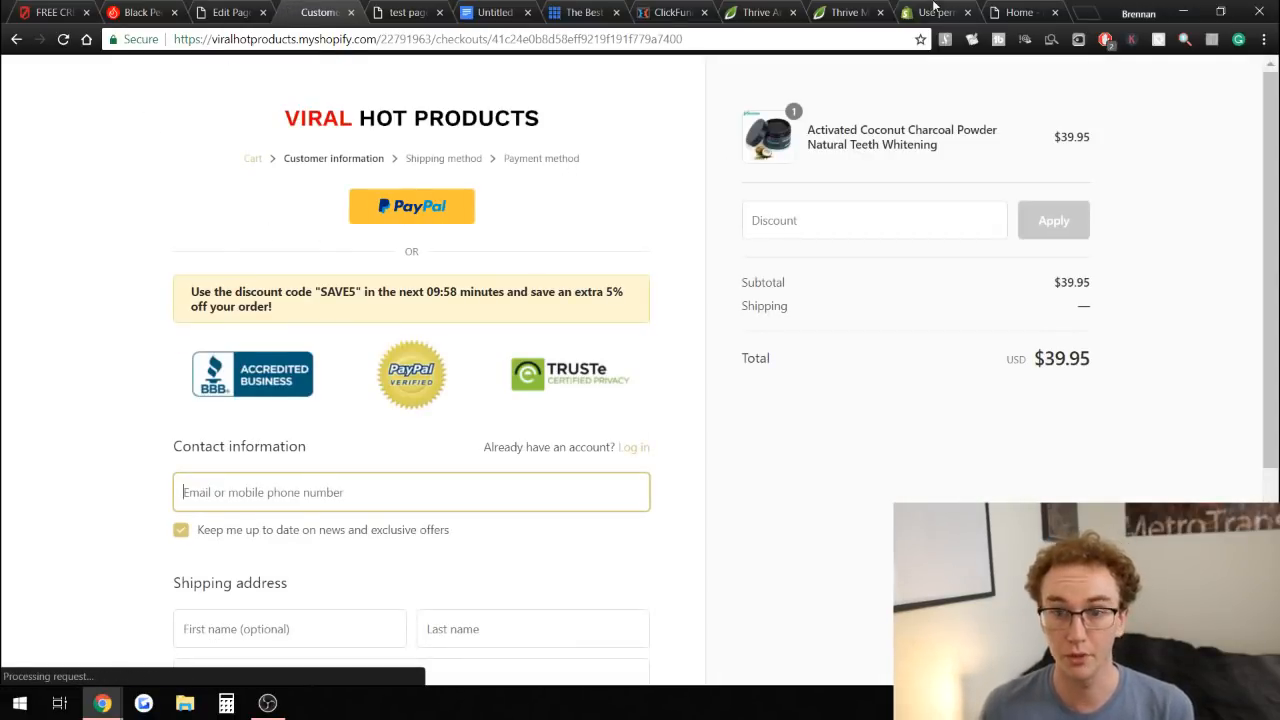
Read through the Shopify help article on using permalinks to pre-load the cart.
click(933, 12)
scroll(673, 216, down, 1)
drag(468, 158, 656, 165)
click(877, 222)
scroll(1051, 334, down, 1)
scroll(1051, 339, down, 2)
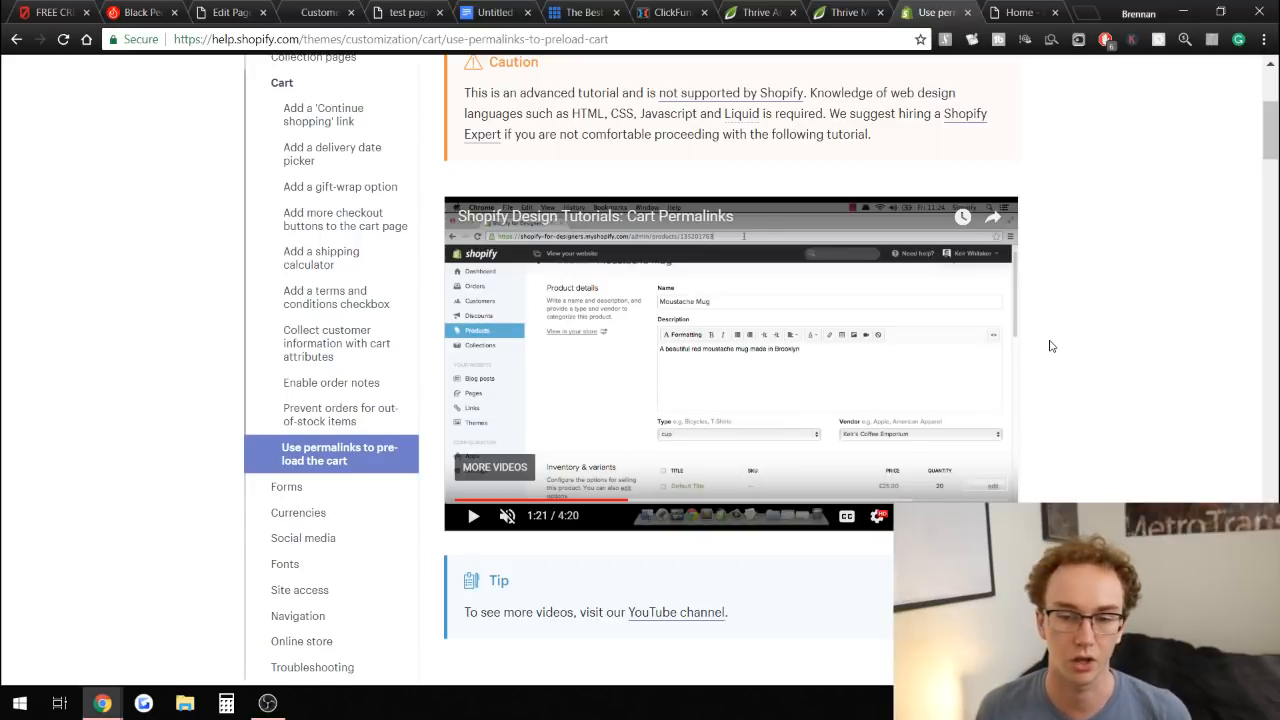
scroll(1049, 386, down, 2)
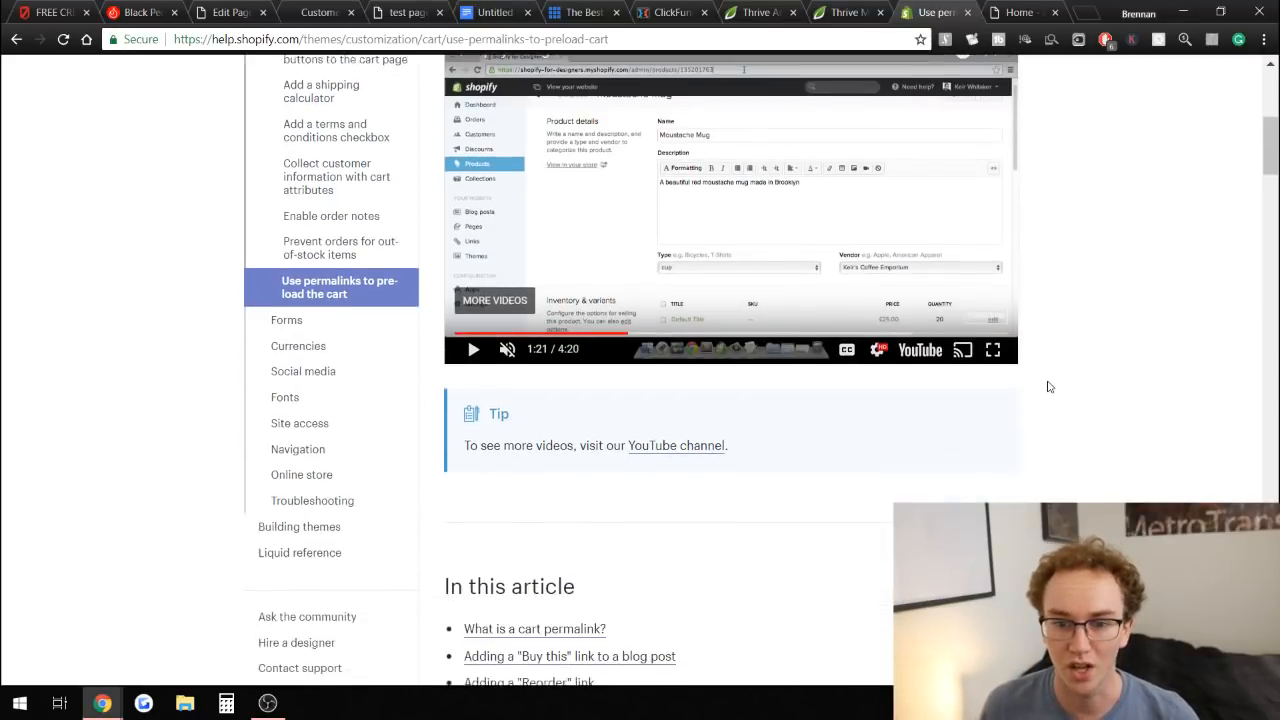
scroll(1049, 386, up, 2)
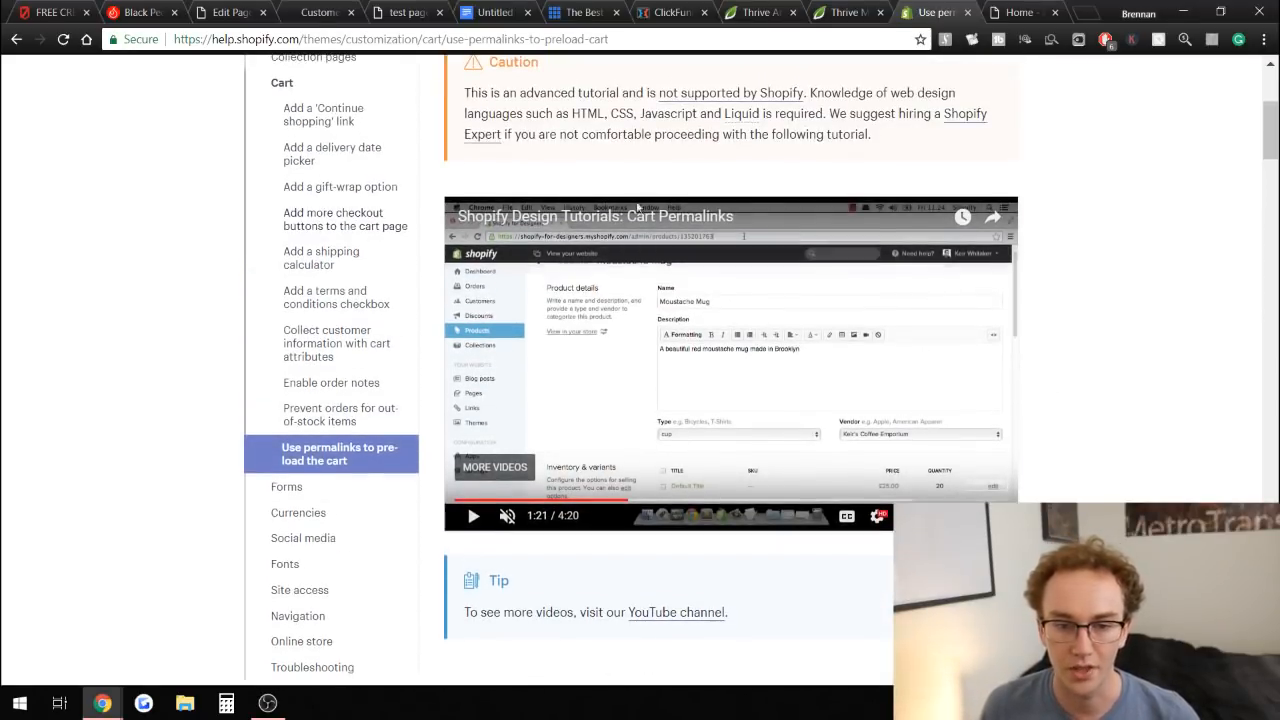
scroll(1049, 386, up, 3)
scroll(921, 270, down, 4)
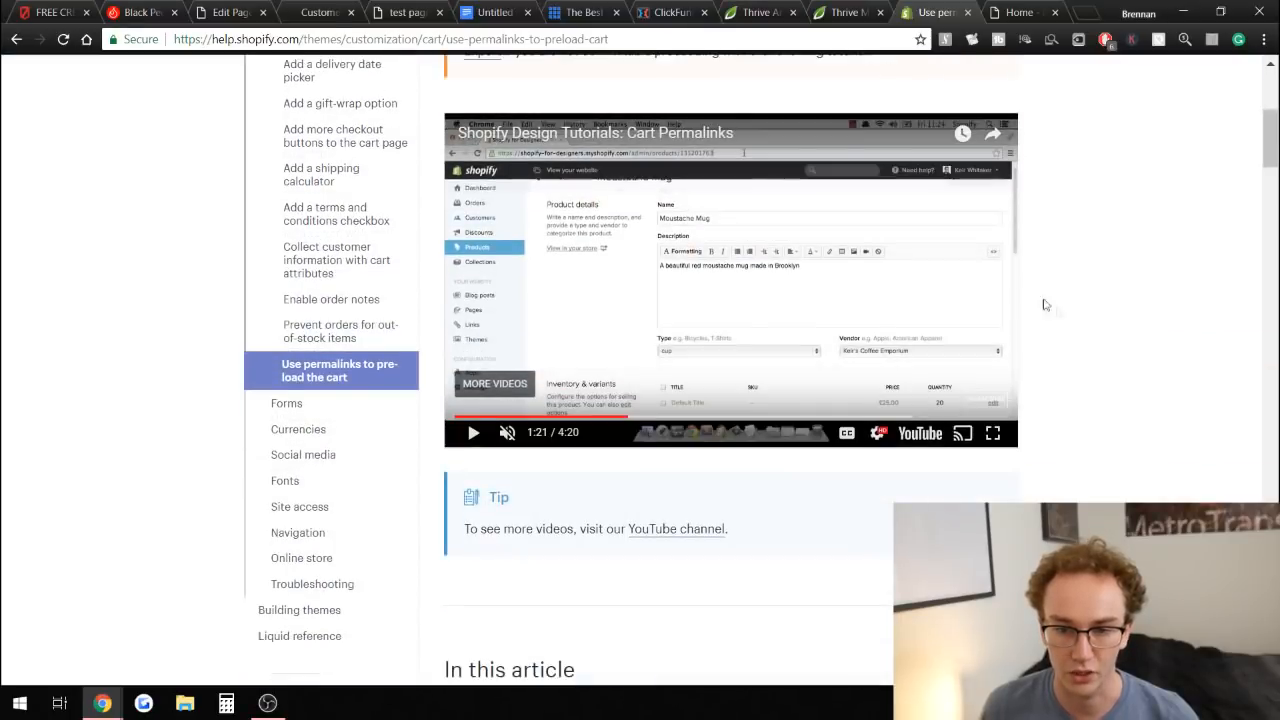
scroll(1086, 357, up, 1)
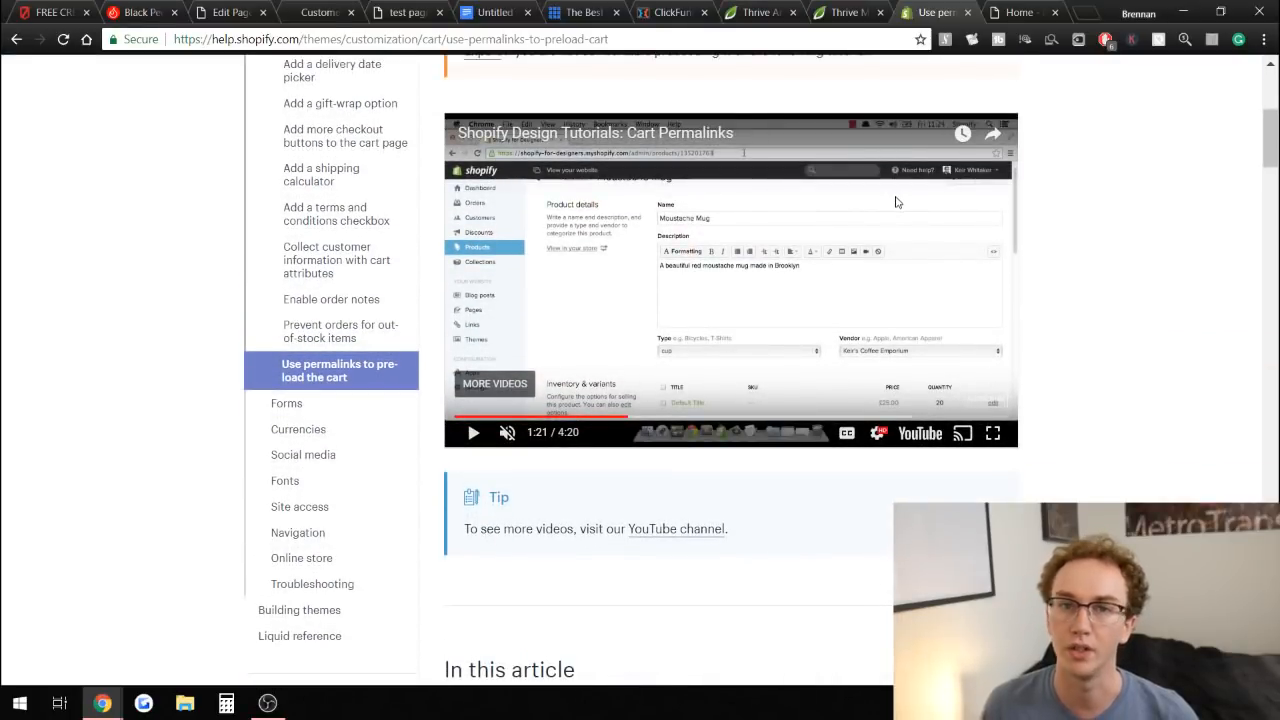
scroll(1073, 295, down, 9)
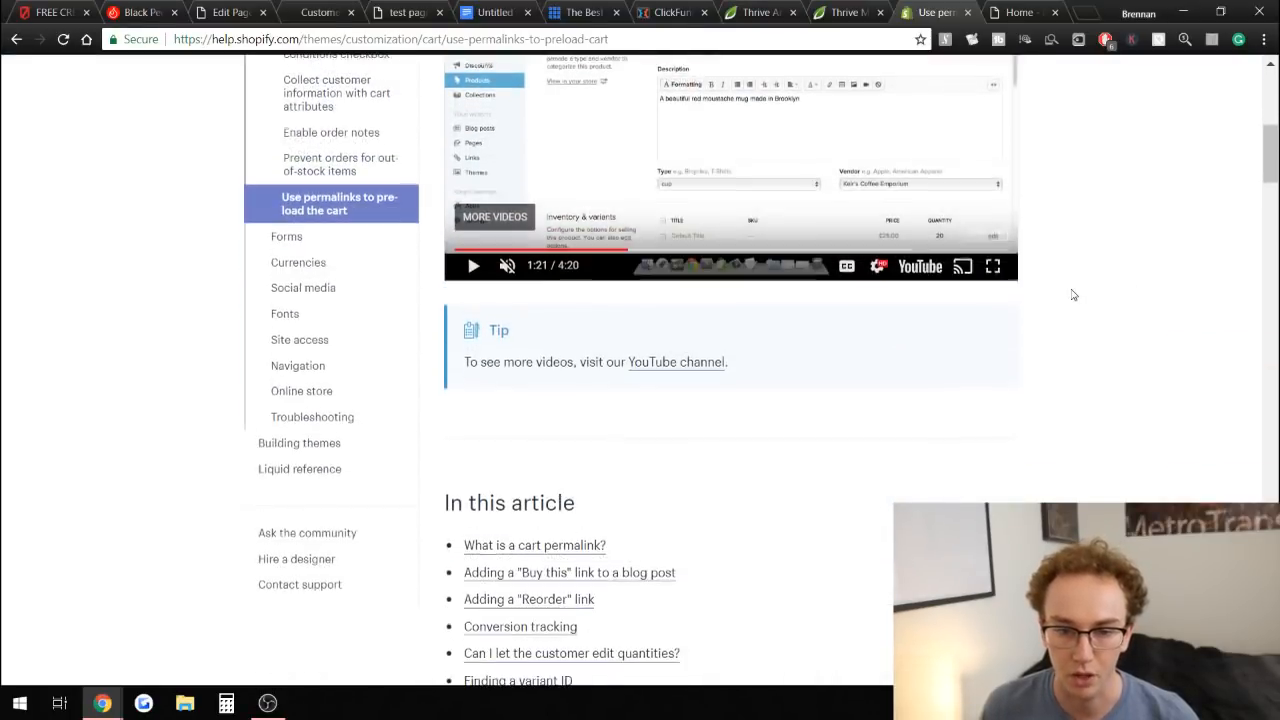
scroll(1073, 295, down, 6)
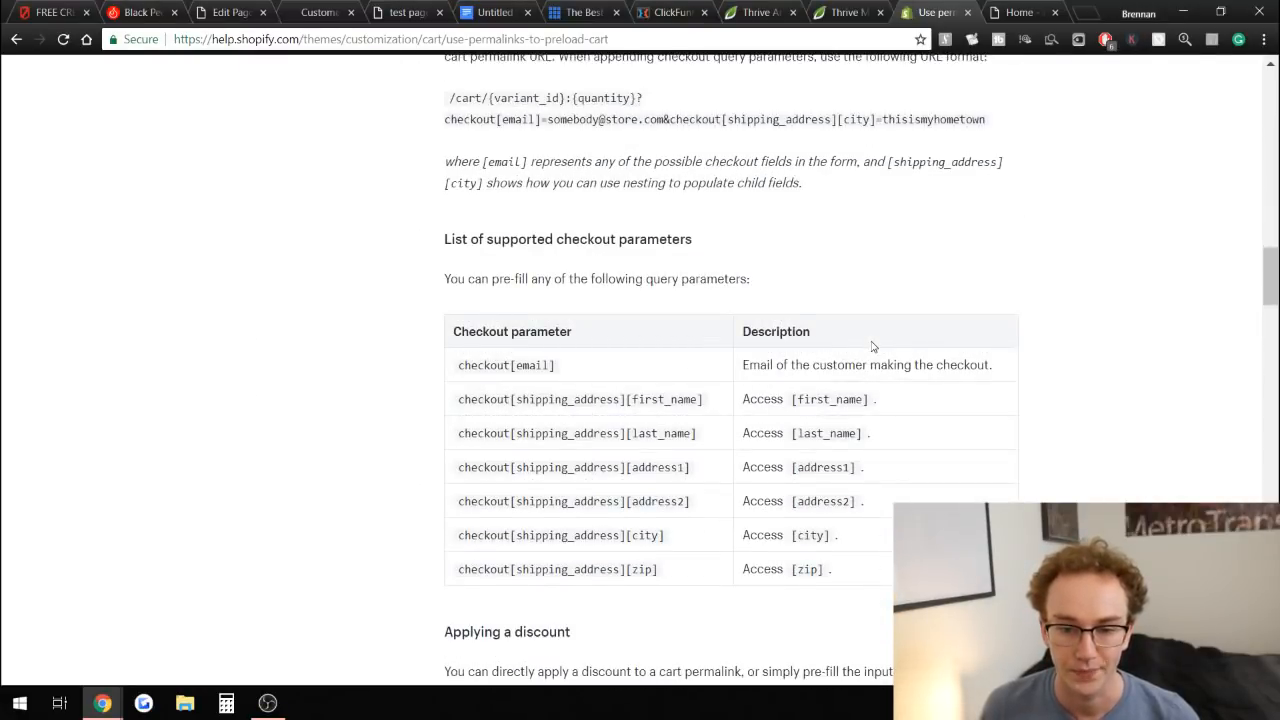
scroll(871, 346, down, 4)
drag(512, 276, 559, 279)
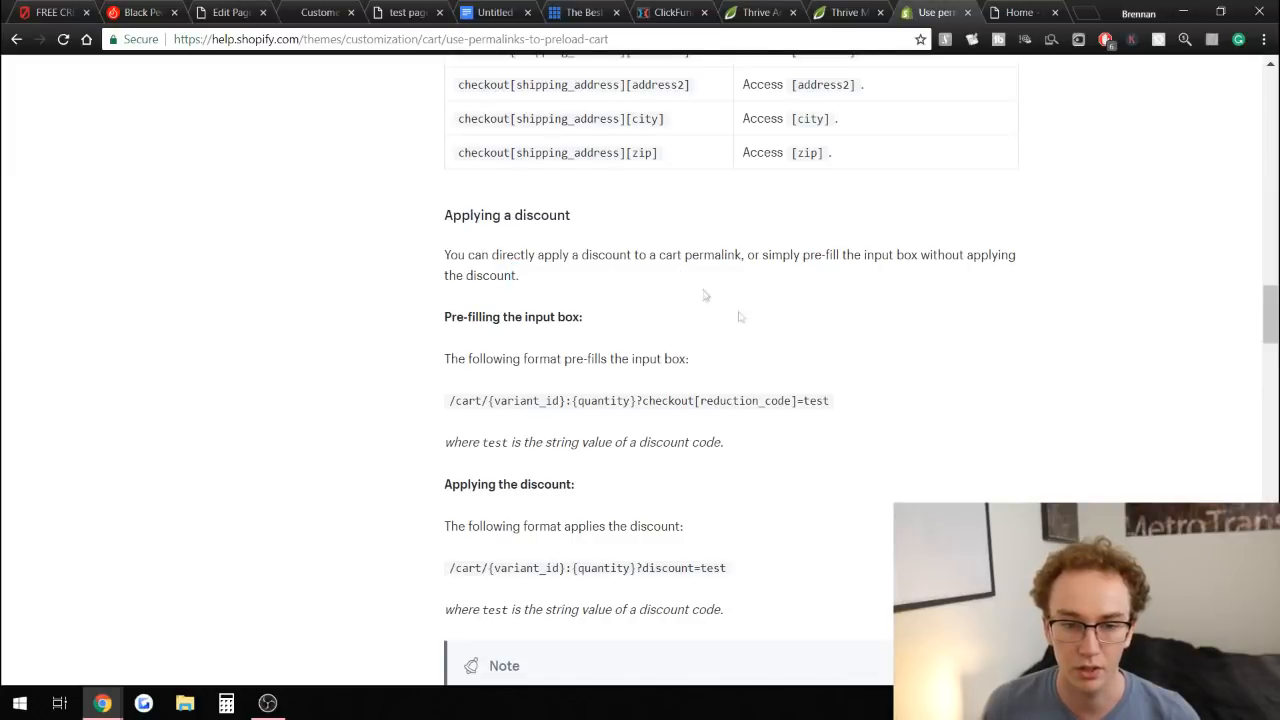
scroll(788, 338, down, 3)
scroll(786, 334, down, 8)
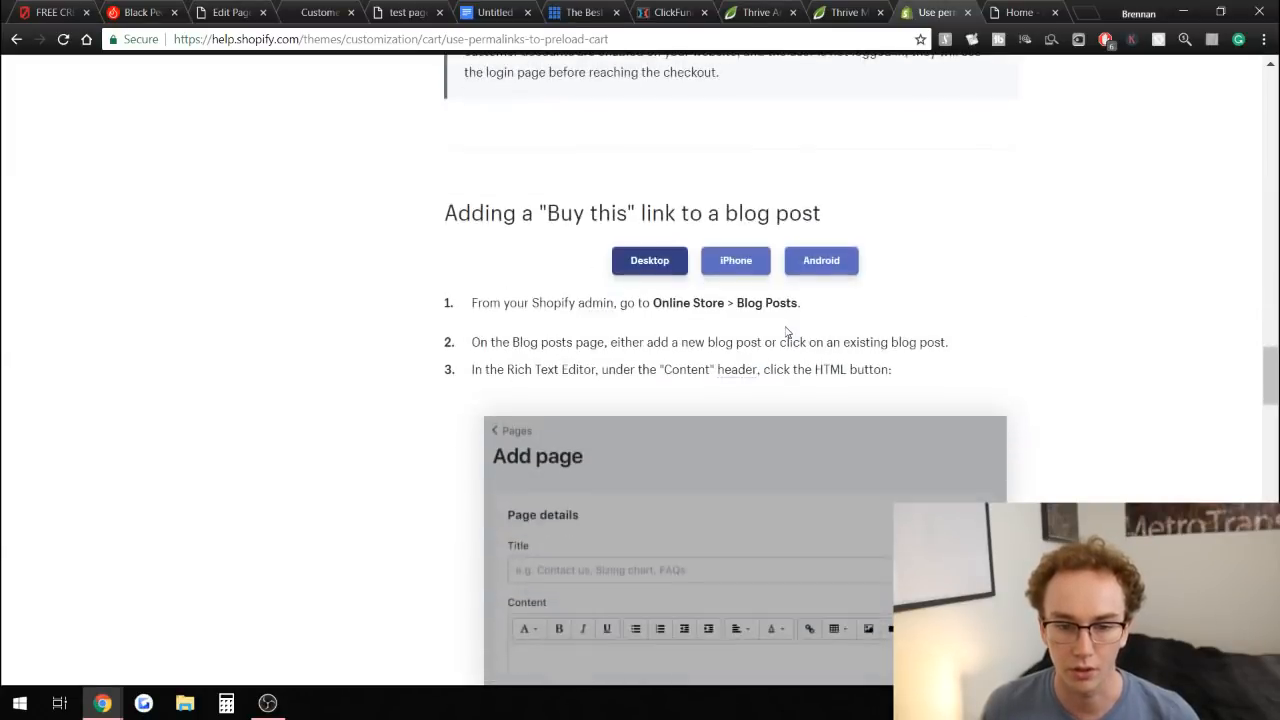
scroll(720, 291, down, 8)
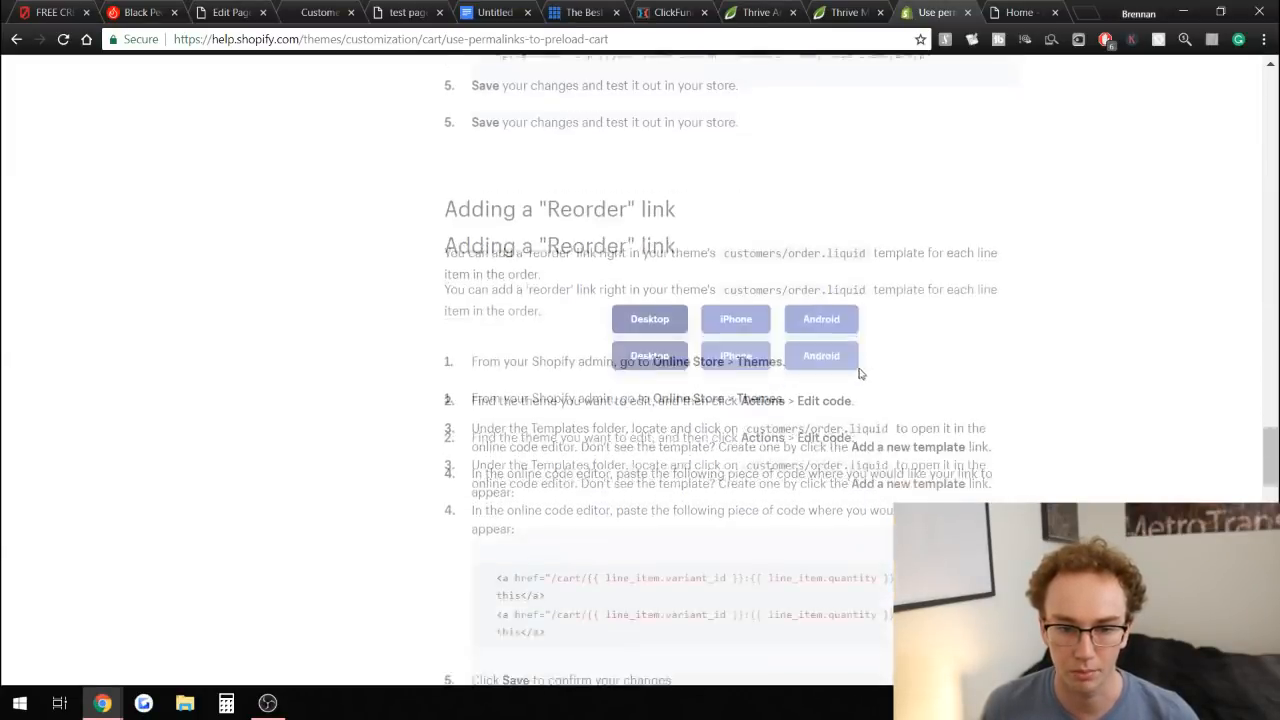
scroll(546, 334, down, 6)
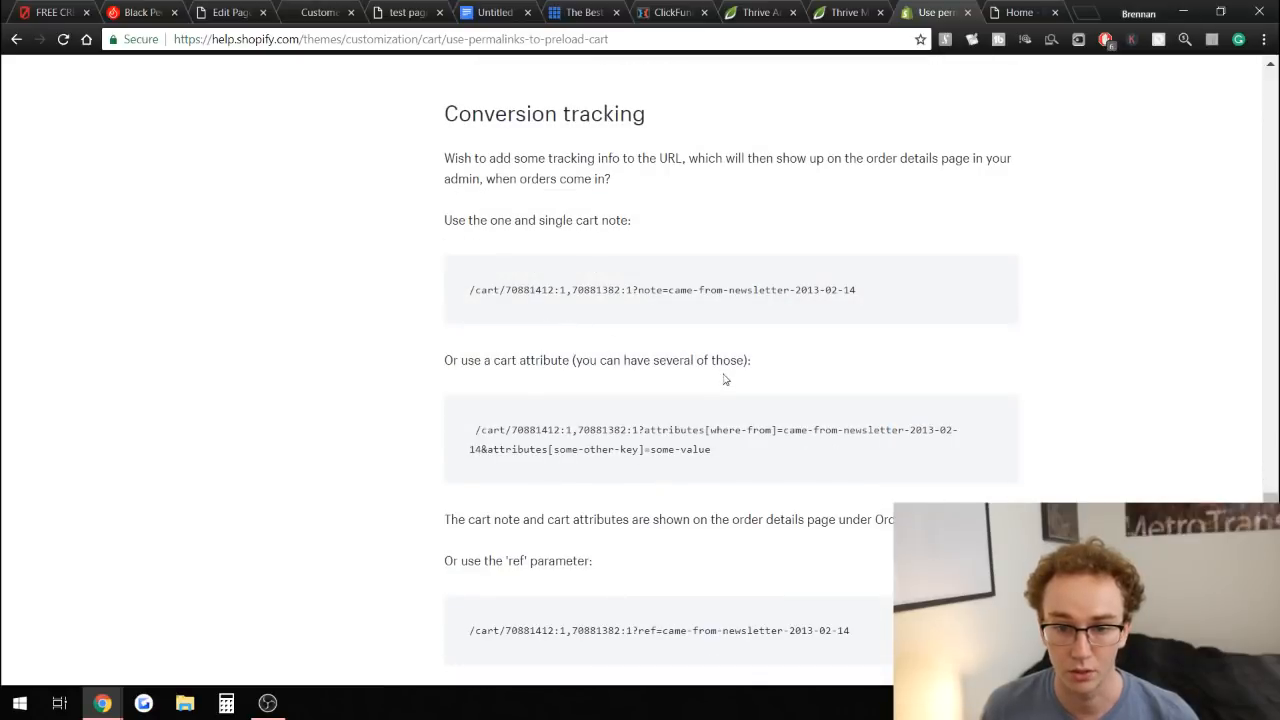
scroll(725, 354, down, 3)
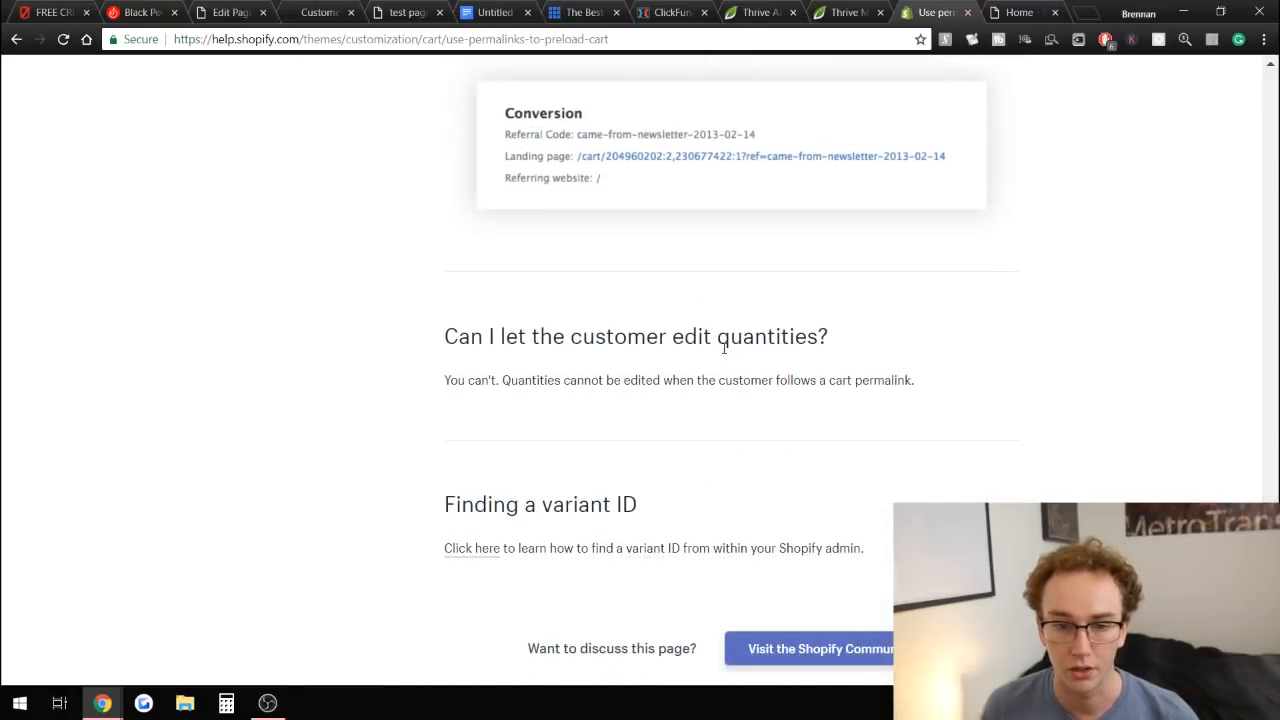
scroll(1049, 350, up, 2)
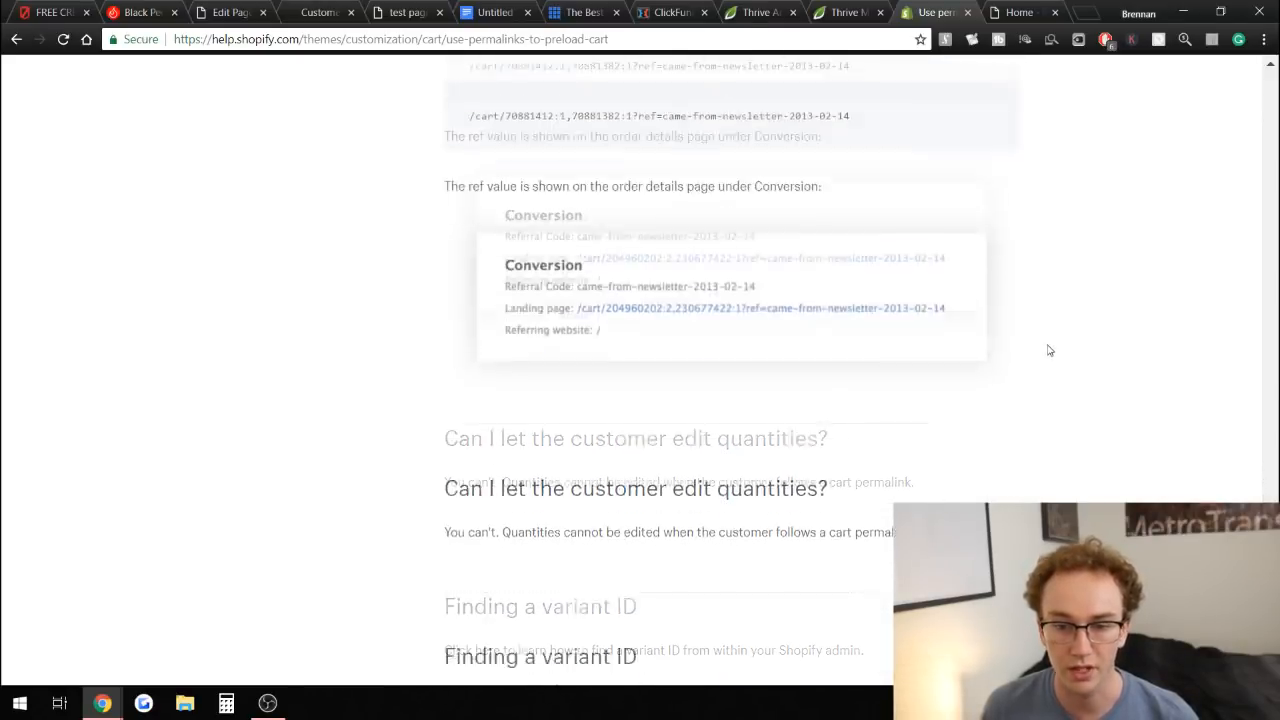
scroll(1045, 348, down, 3)
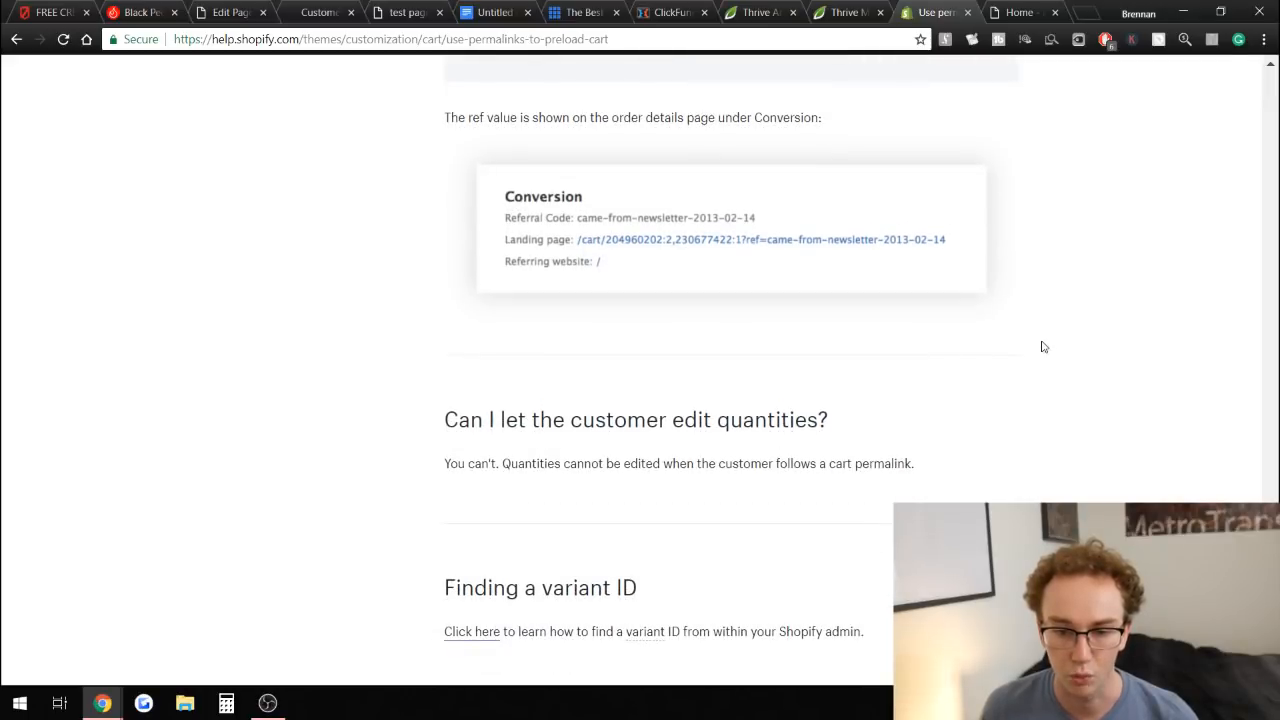
click(851, 285)
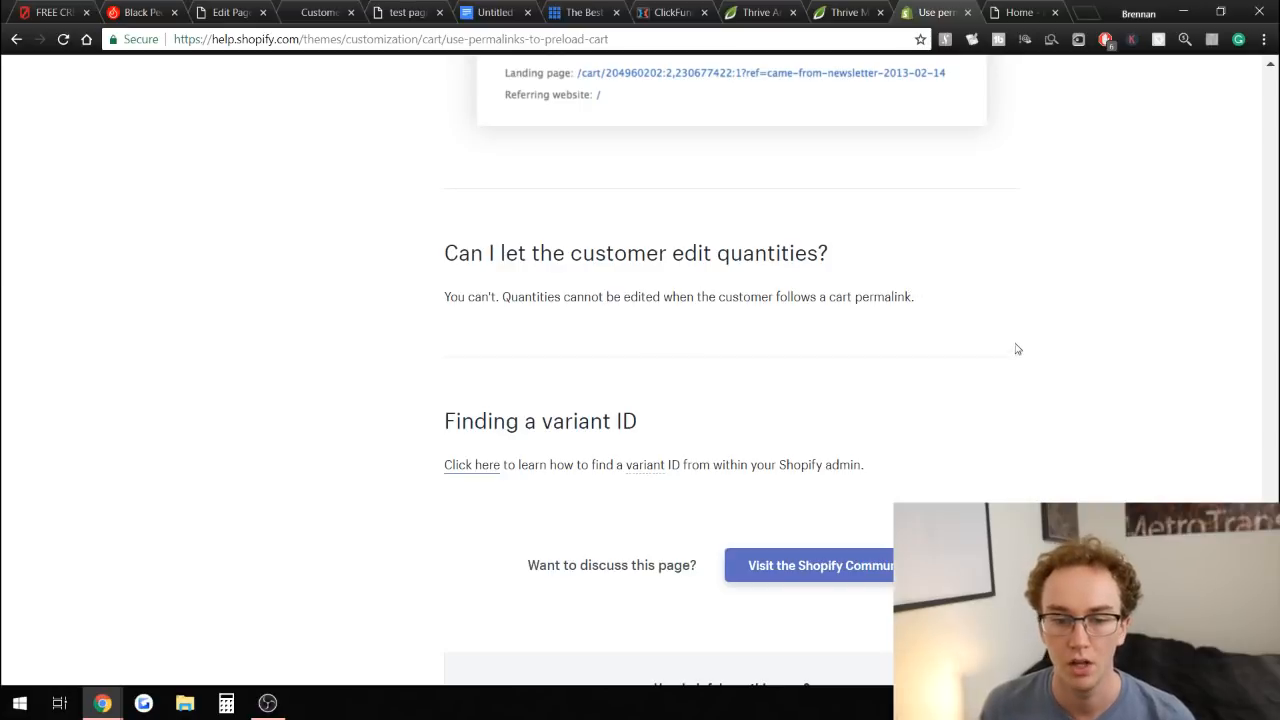
scroll(1030, 370, down, 3)
scroll(1046, 400, up, 15)
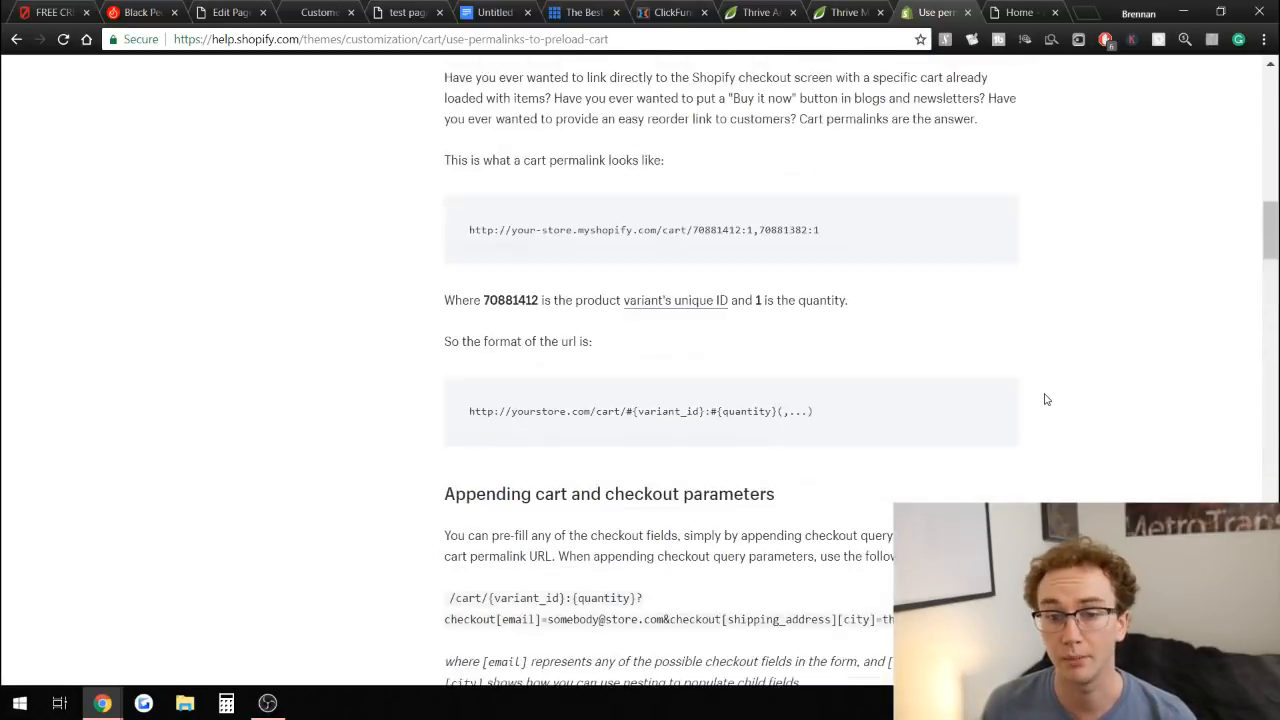
scroll(1046, 400, up, 10)
scroll(1043, 400, down, 3)
scroll(1043, 400, up, 2)
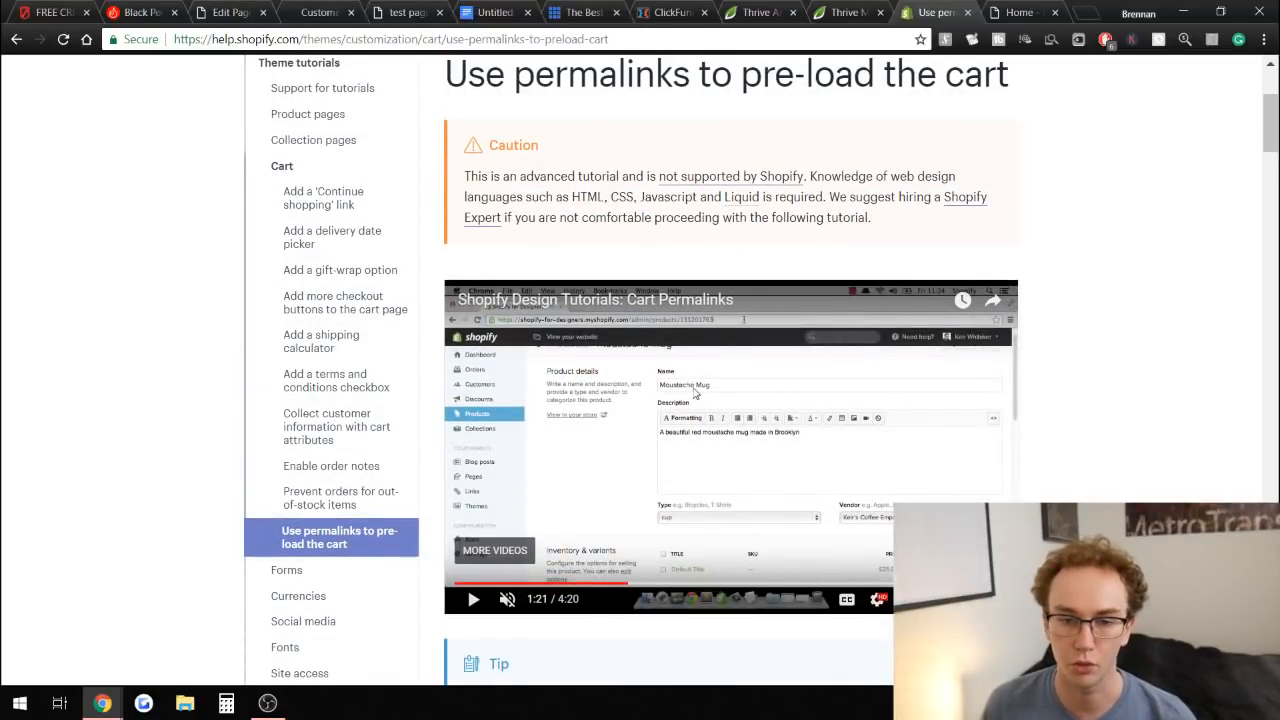
Copy the link address of the charcoal powder page's Add To Cart Now! button.
click(228, 10)
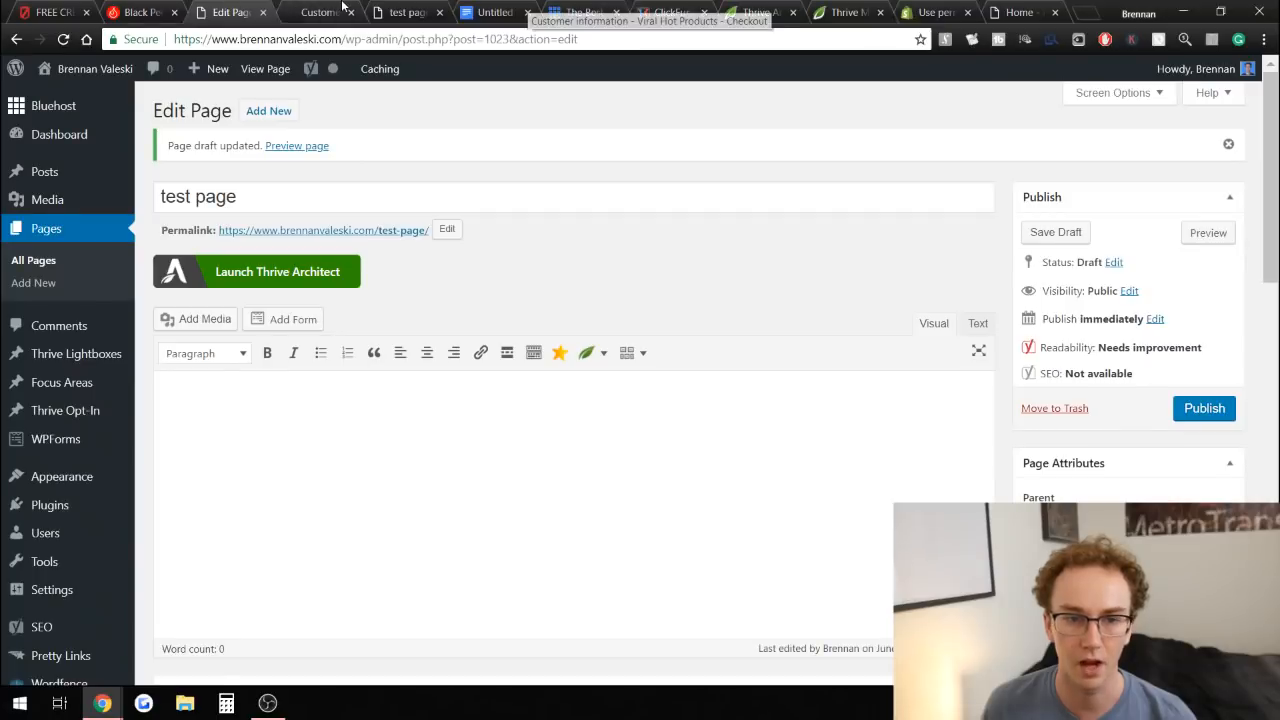
click(335, 10)
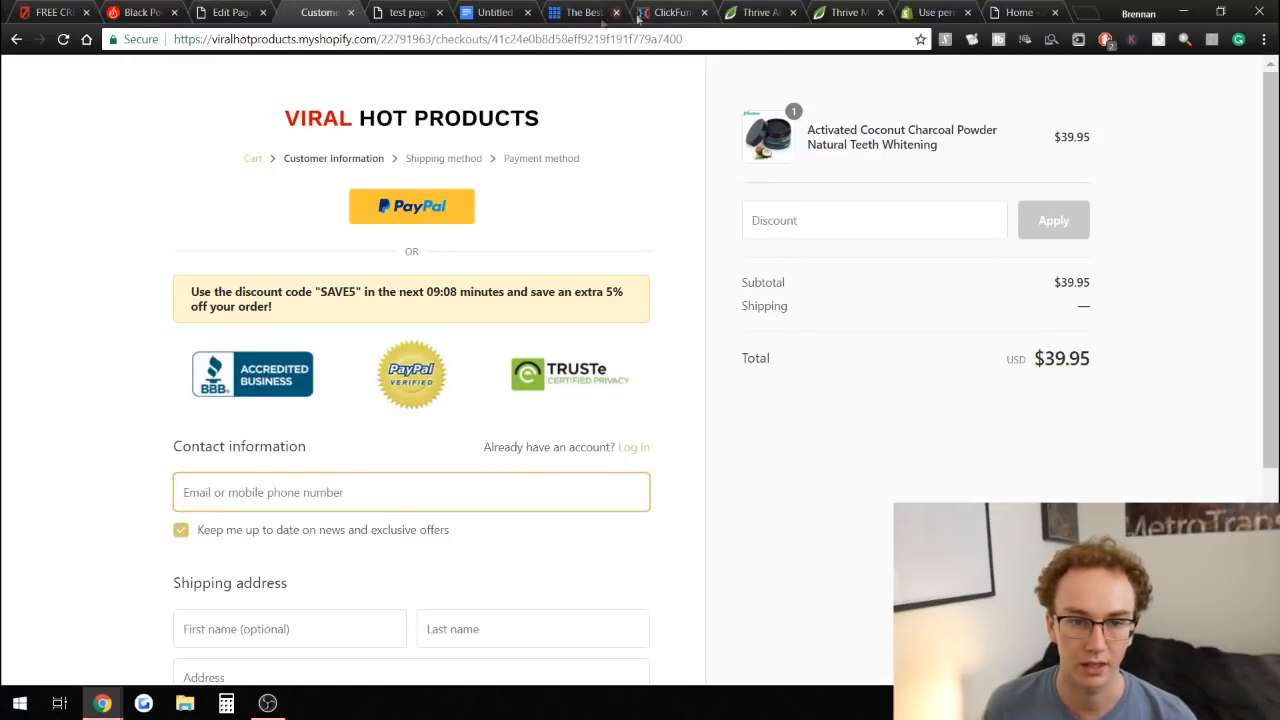
drag(424, 38, 417, 38)
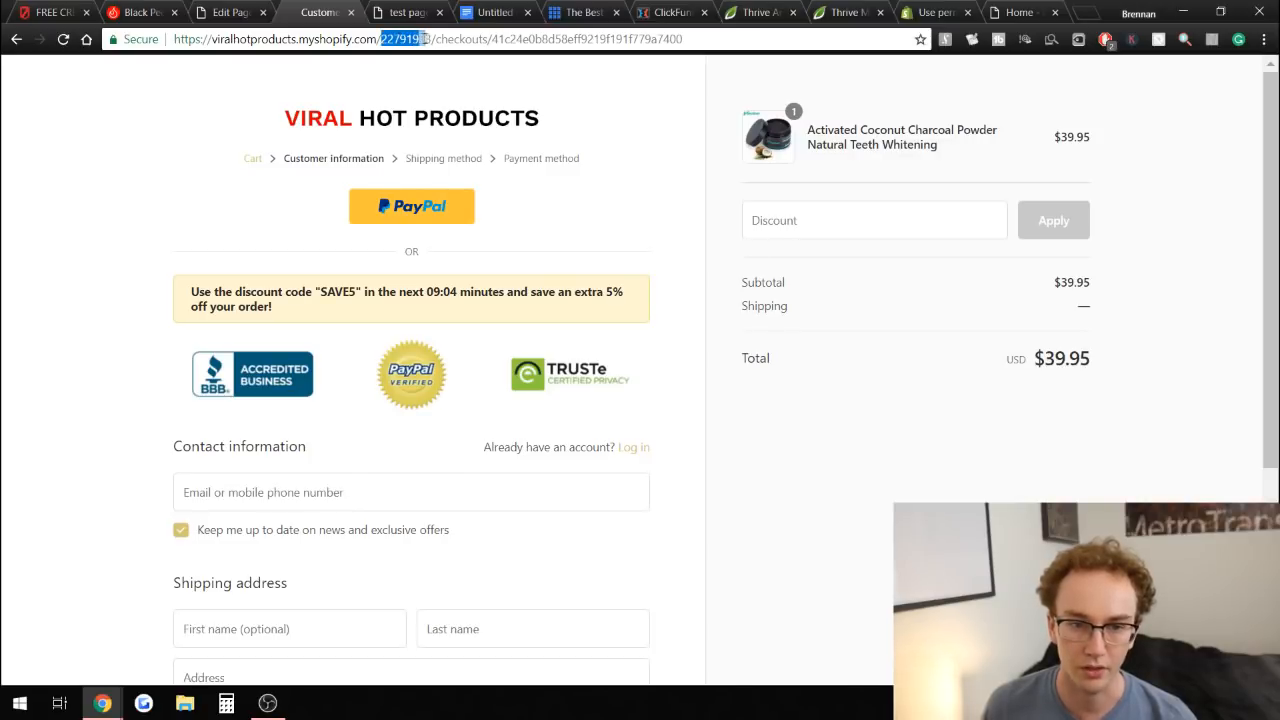
click(173, 108)
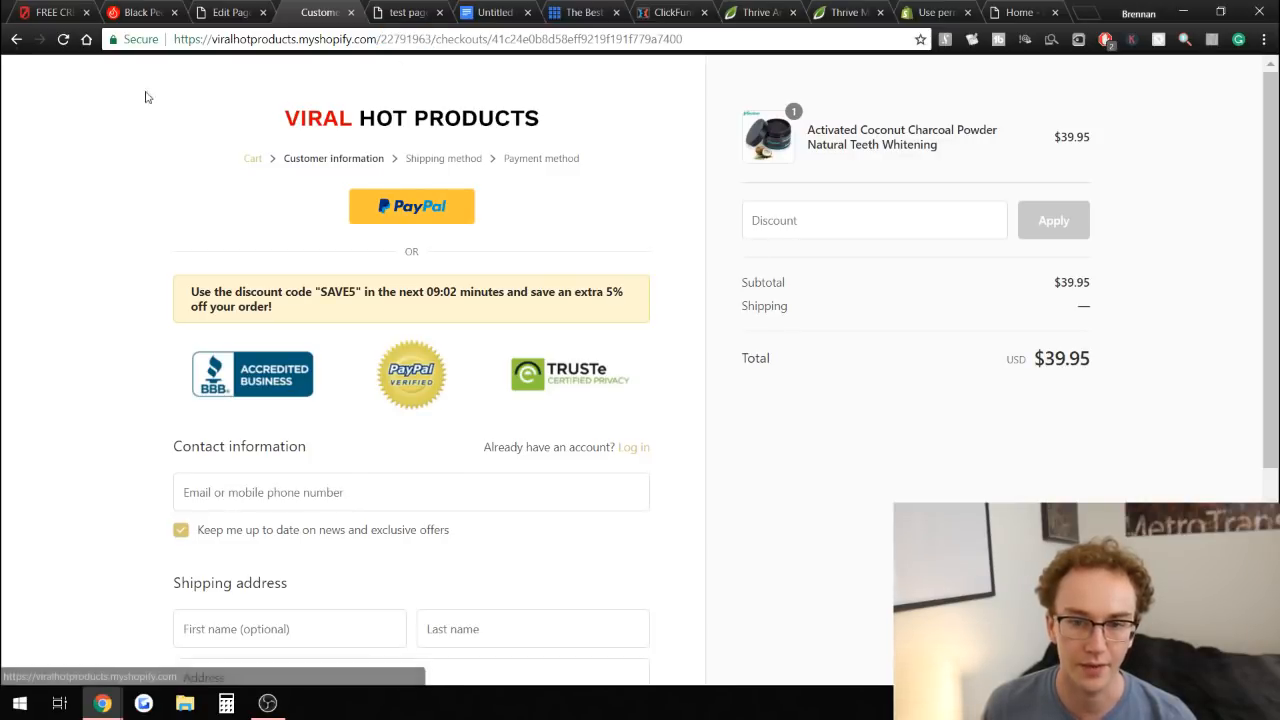
click(16, 40)
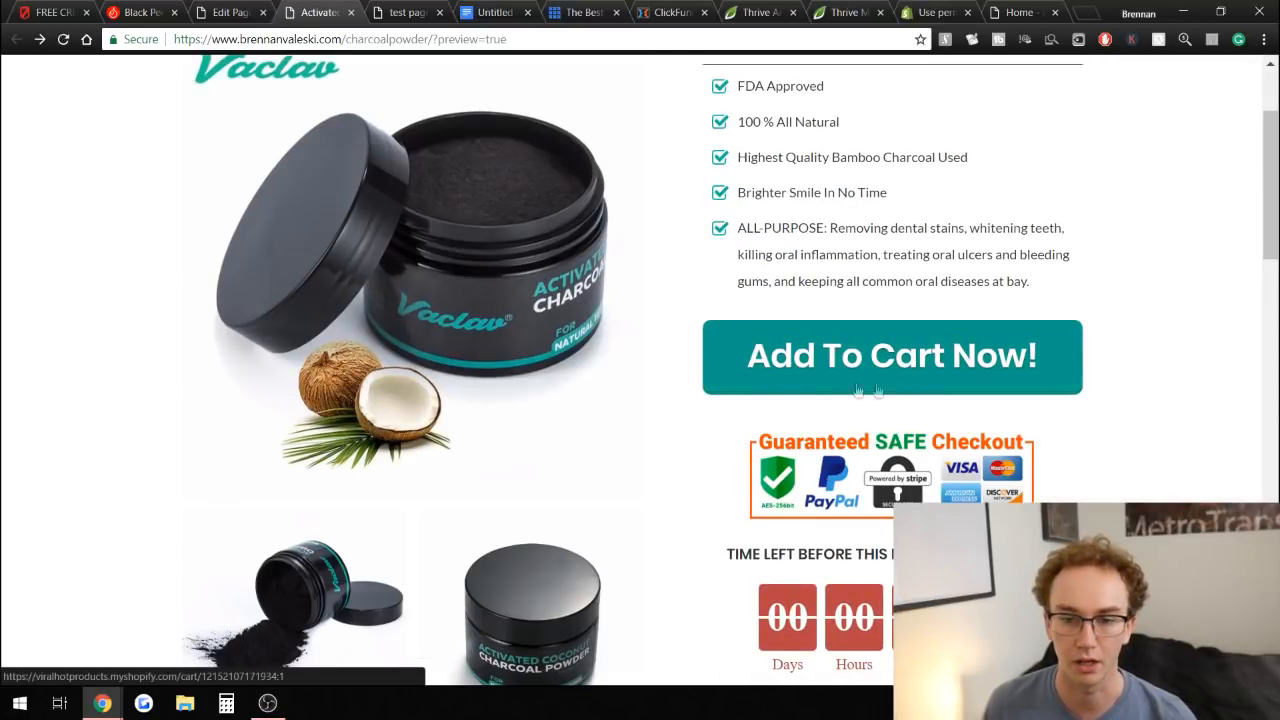
right_click(801, 352)
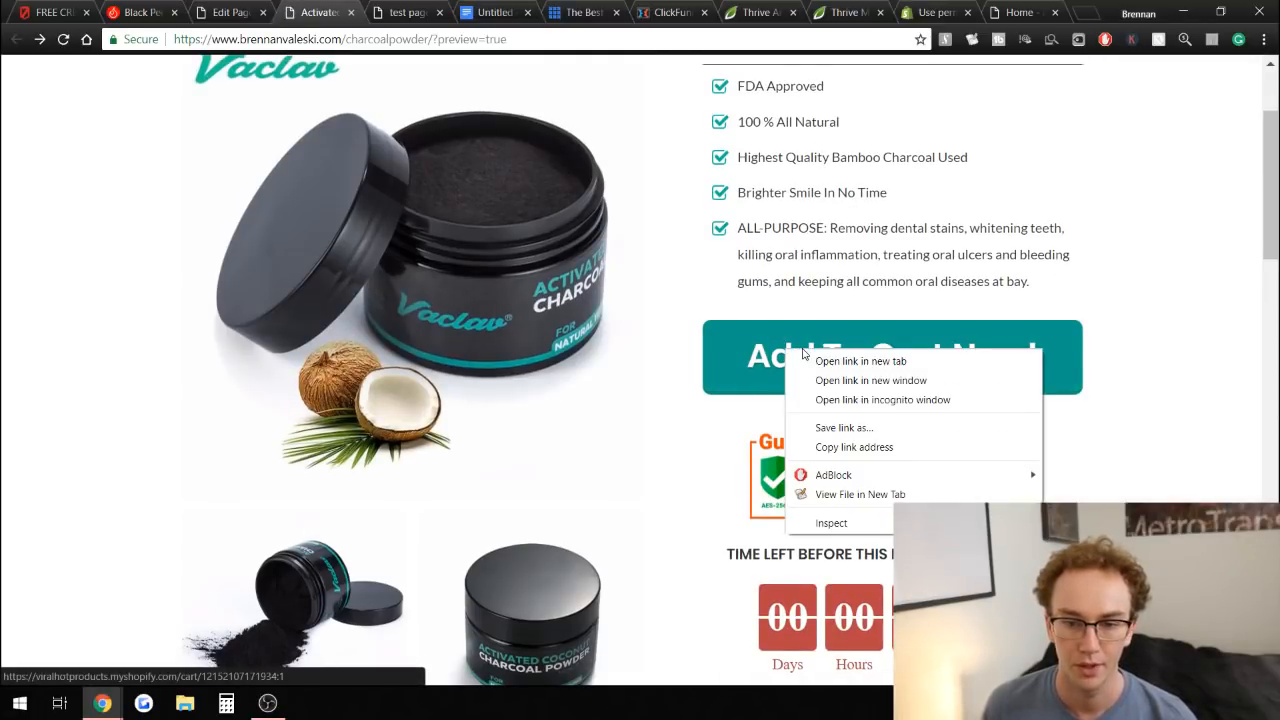
click(853, 447)
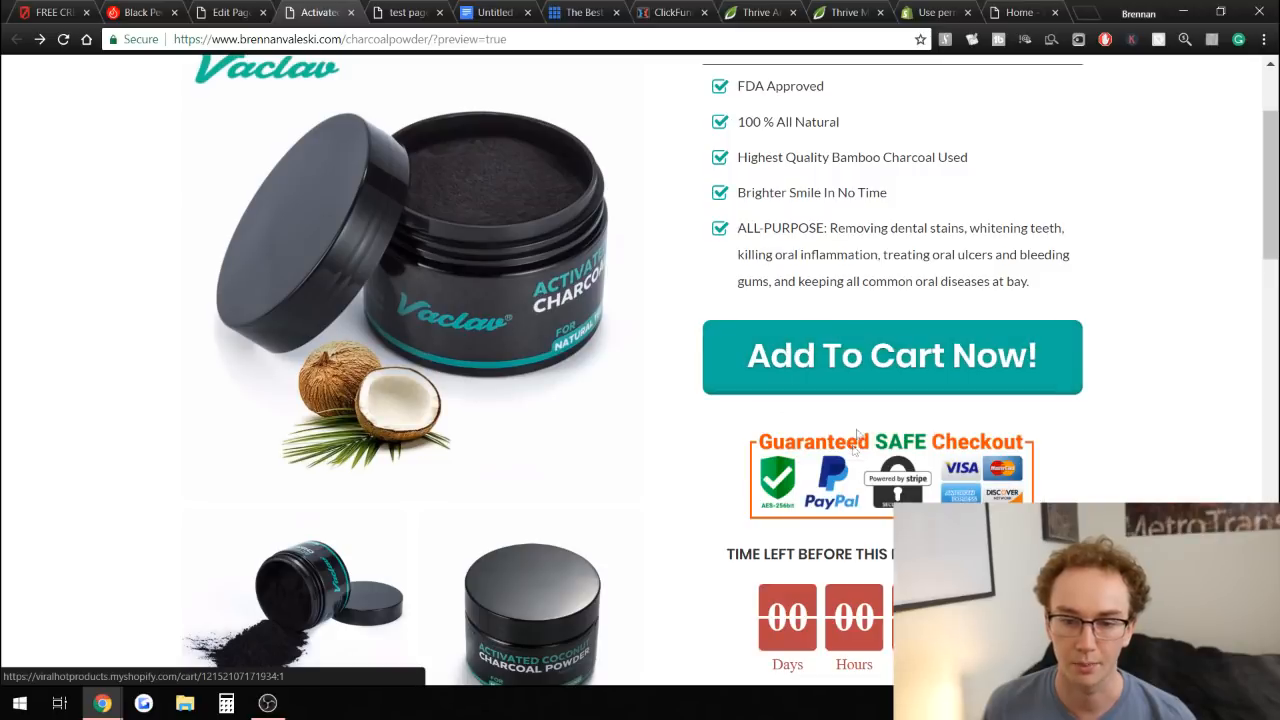
Paste the cart permalink as the Add to cart now! button's link with quantity 2, and save the page.
scroll(908, 232, up, 1)
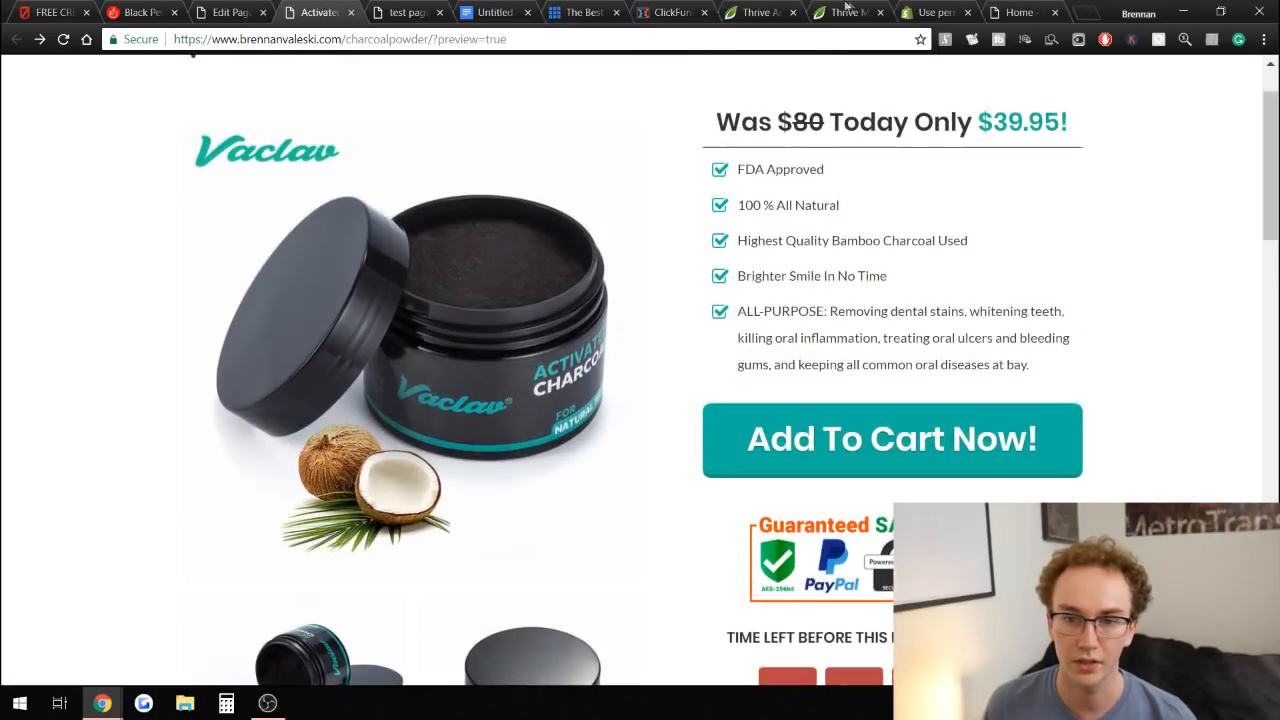
click(500, 10)
click(420, 12)
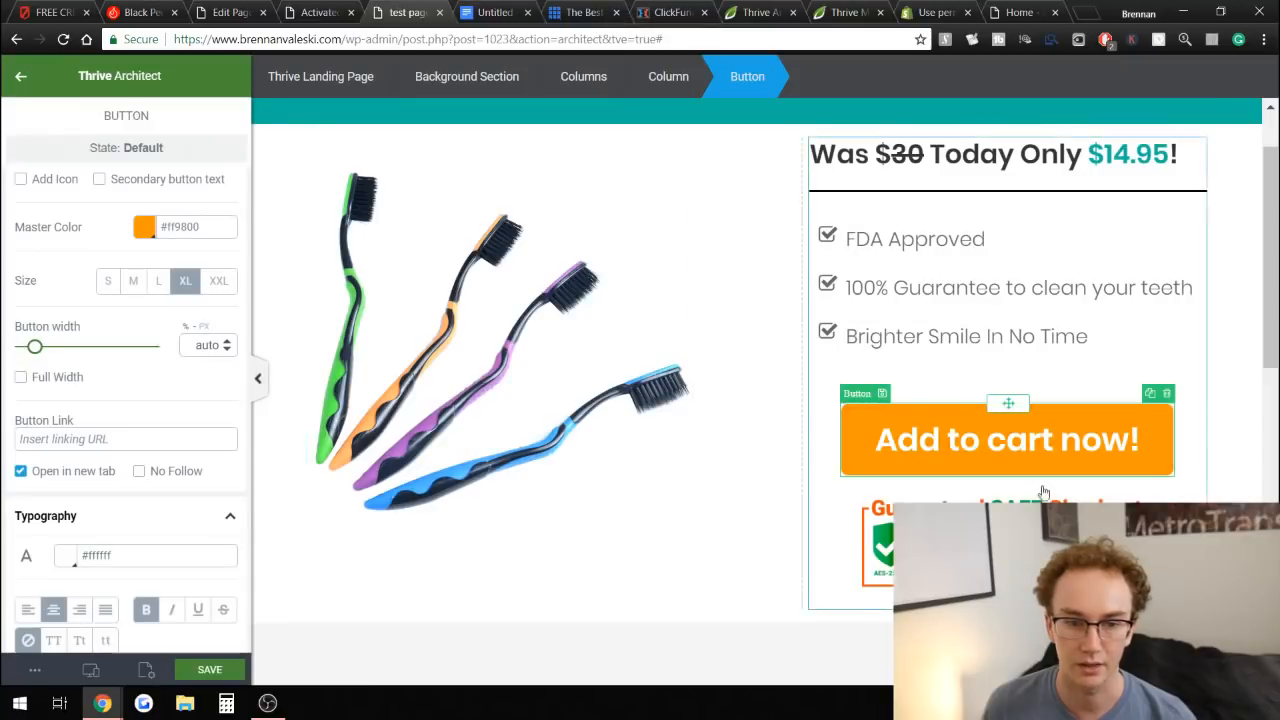
key(ctrl+v)
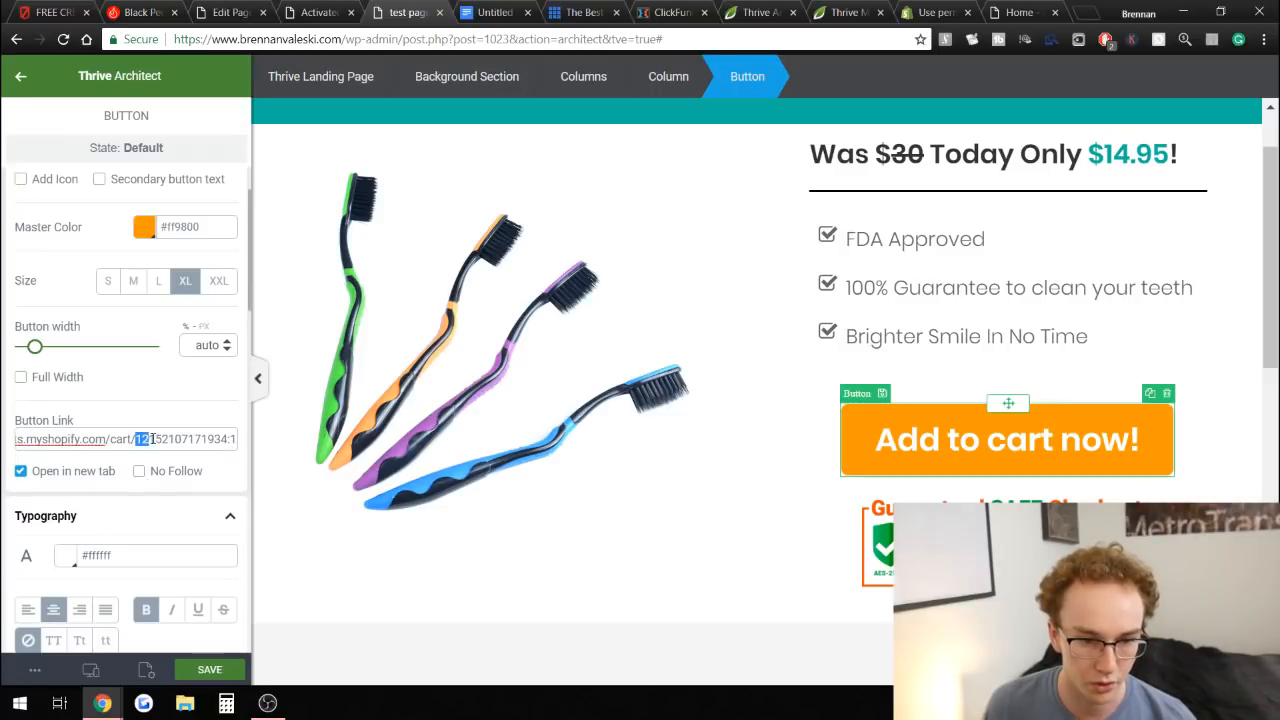
click(225, 439)
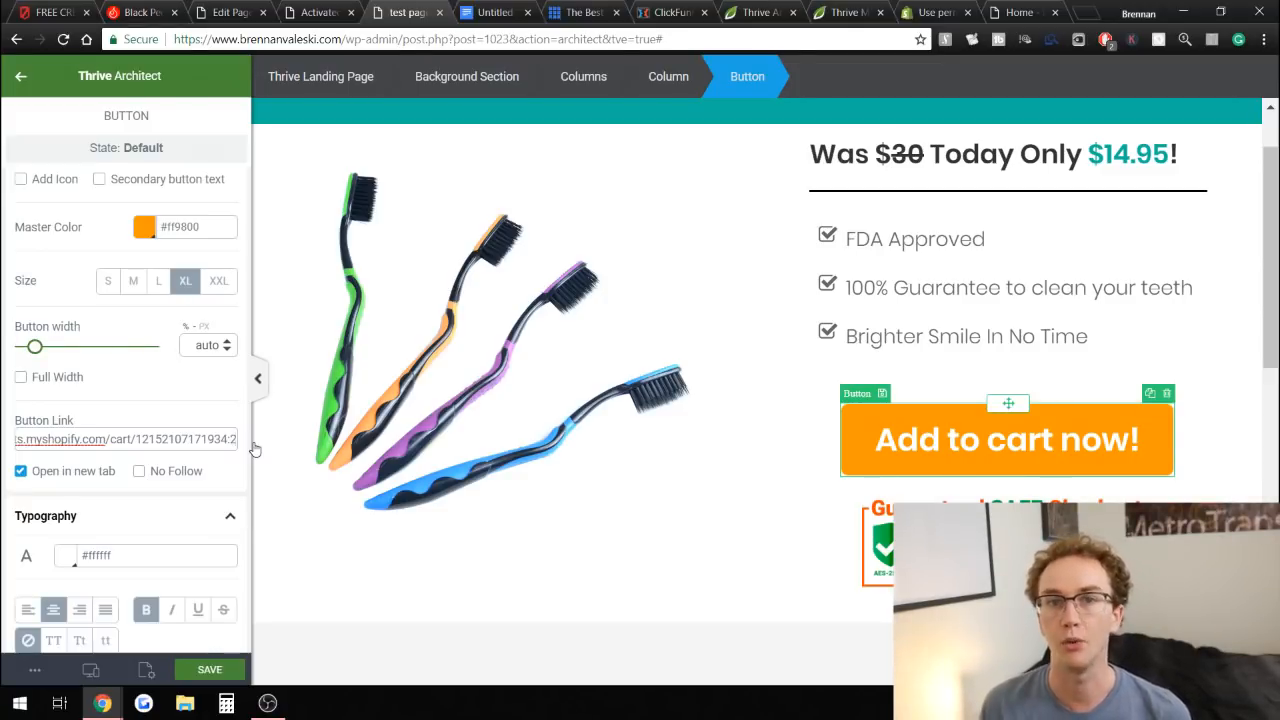
click(209, 669)
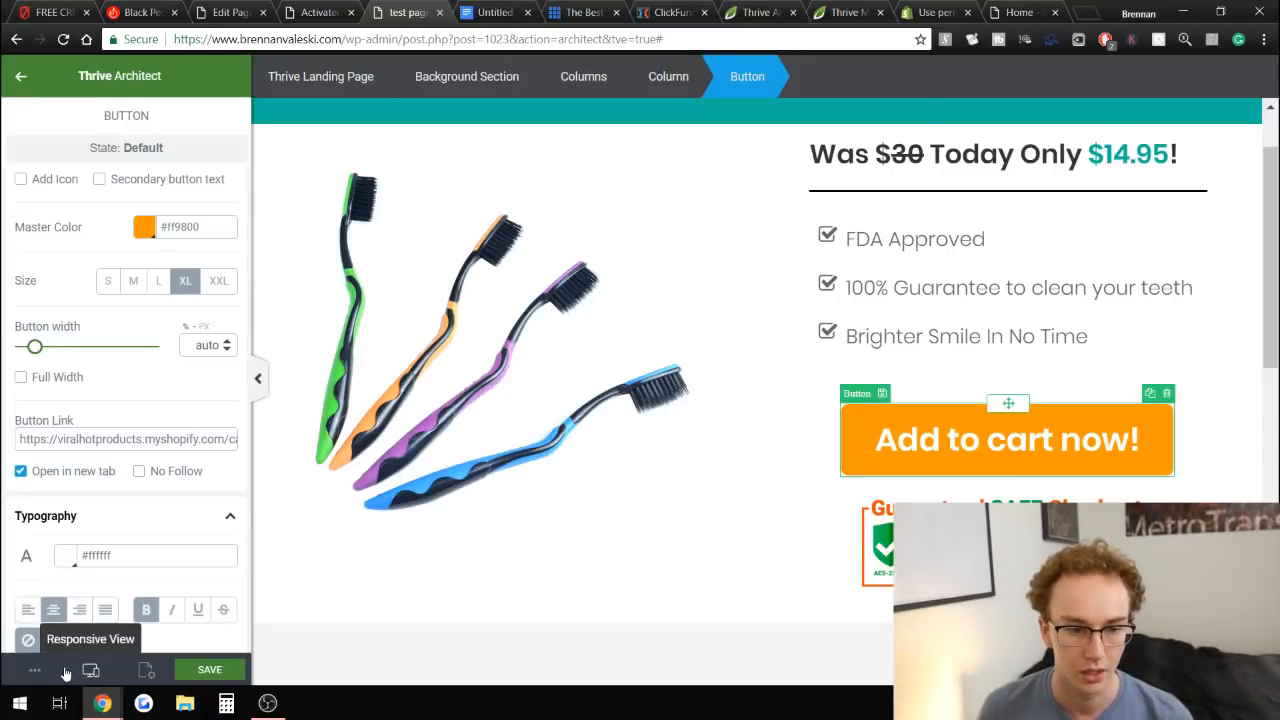
Check the sales page layout in the mobile, tablet and desktop responsive views.
mouse_move(90, 670)
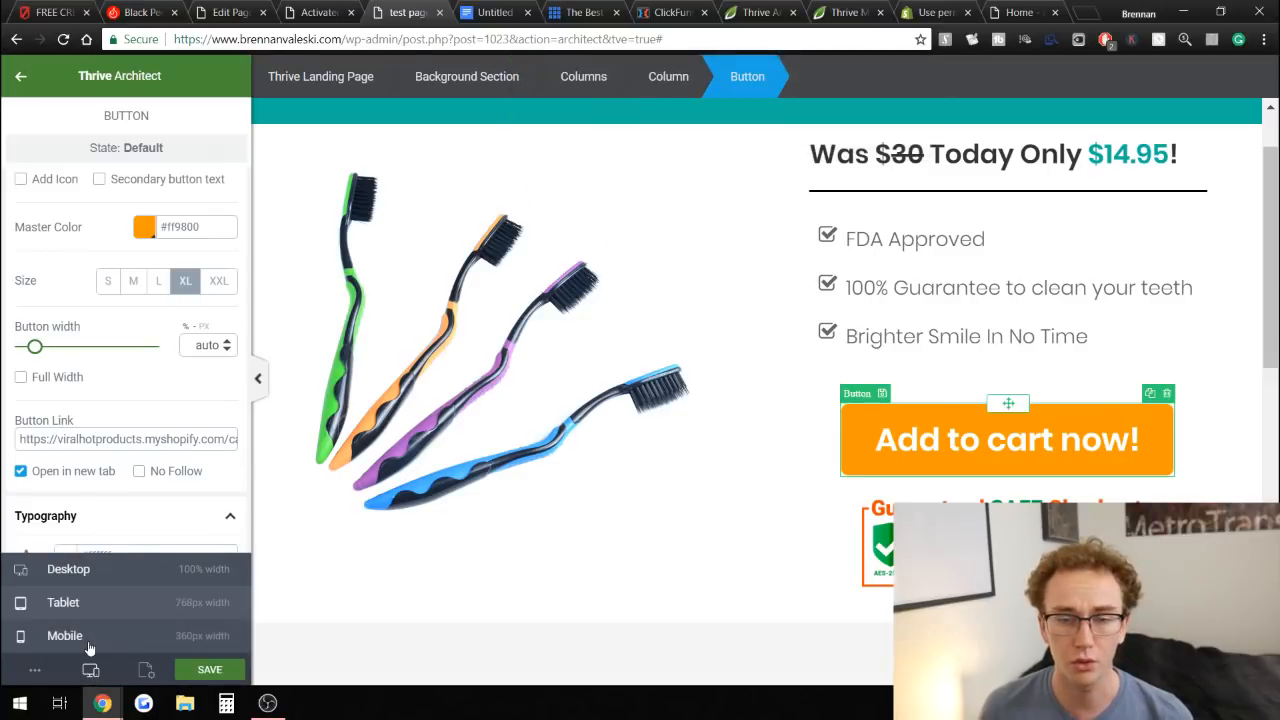
click(89, 648)
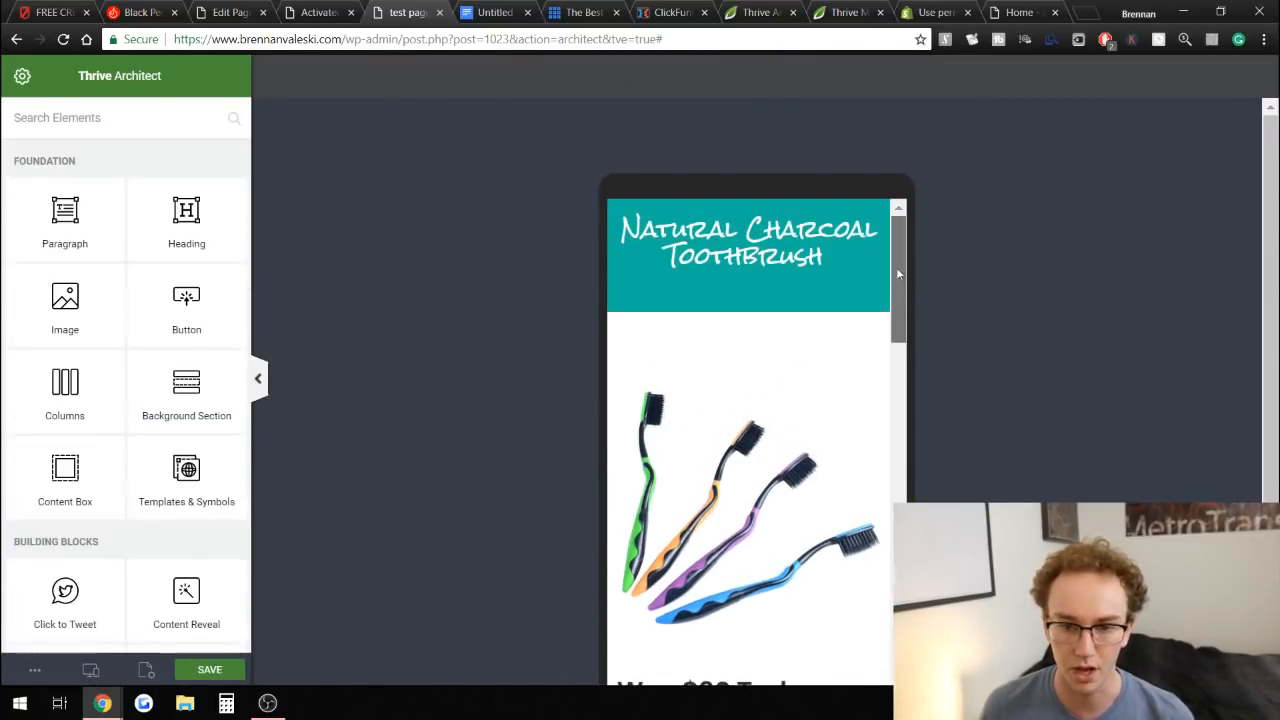
drag(898, 298, 876, 262)
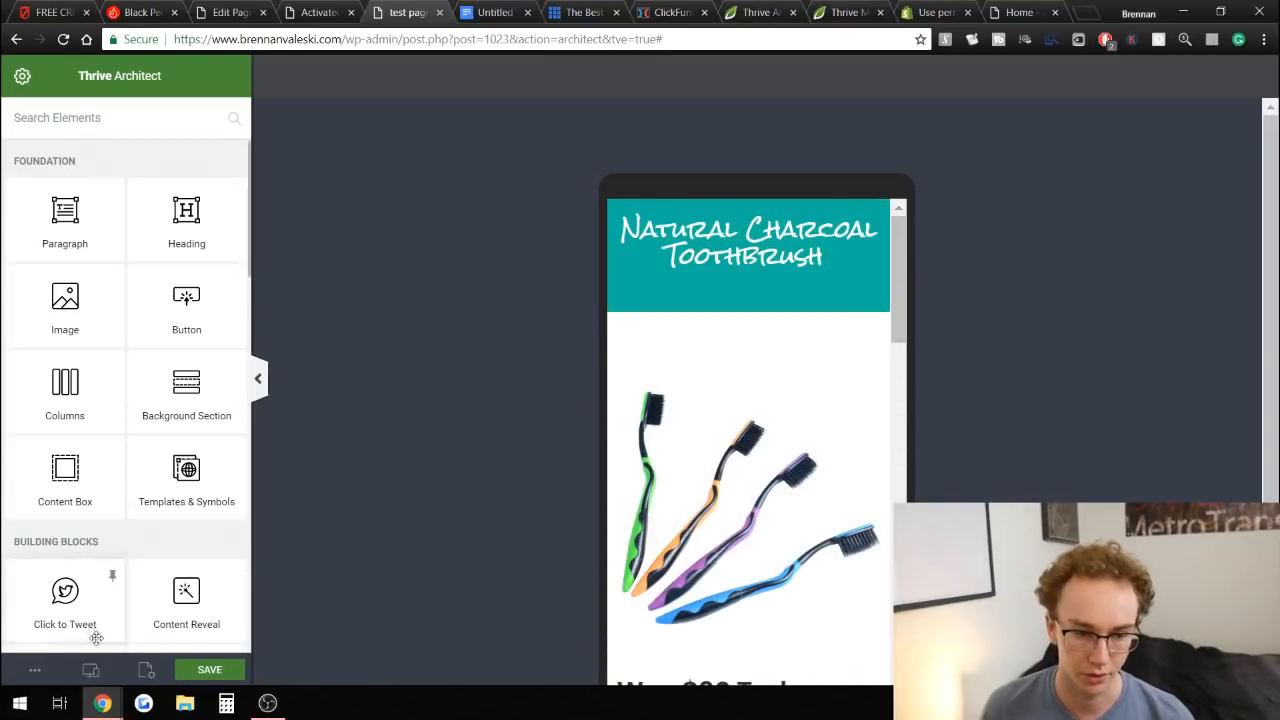
click(92, 670)
click(103, 604)
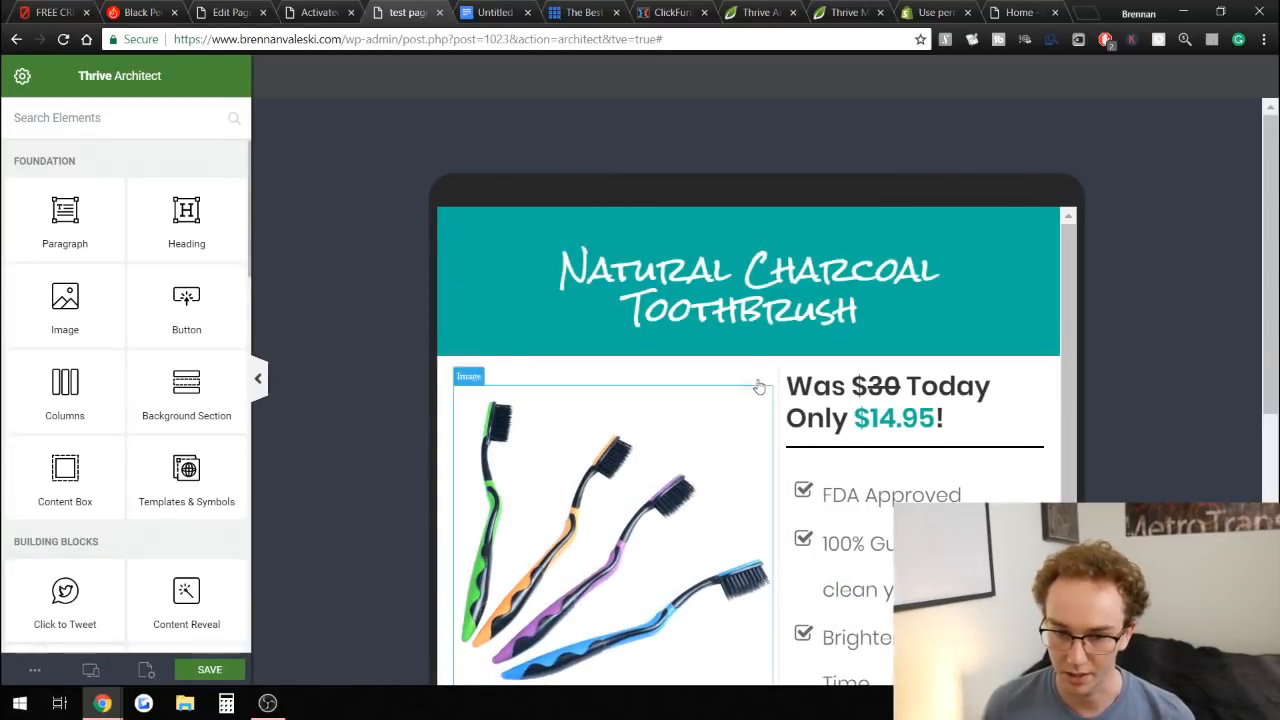
scroll(674, 397, down, 4)
scroll(632, 406, up, 4)
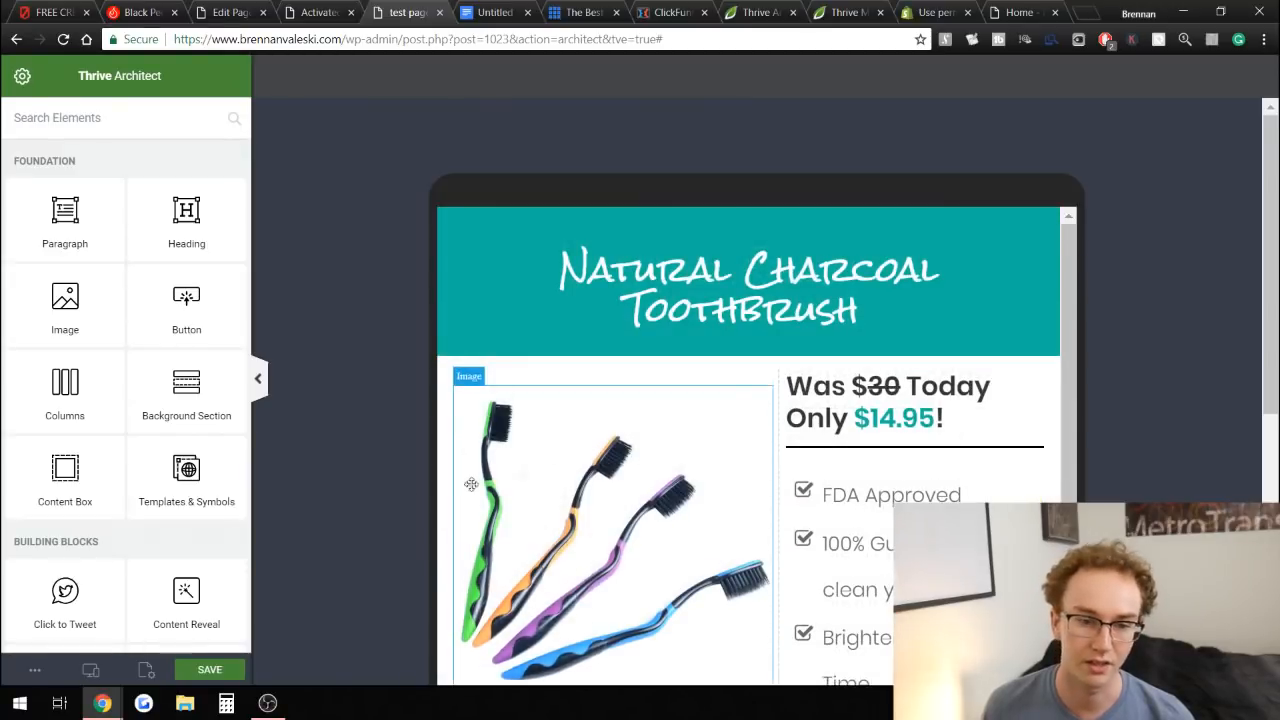
click(91, 670)
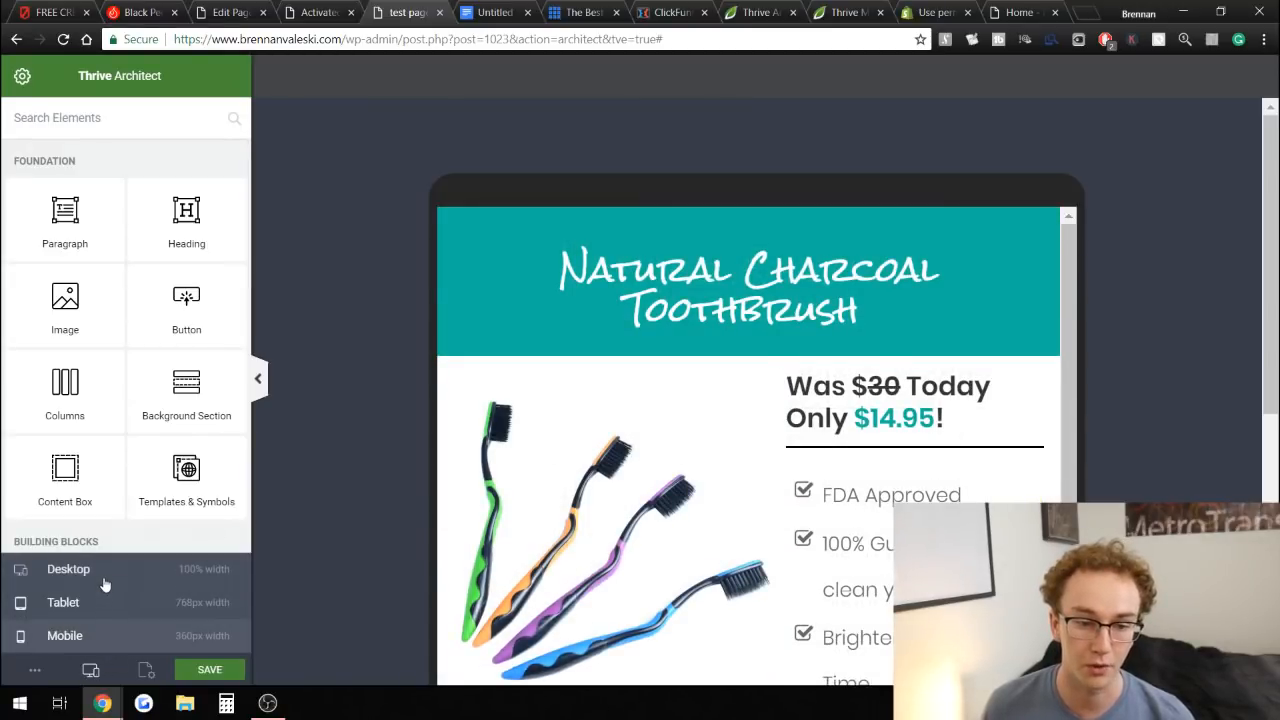
click(104, 584)
click(91, 670)
click(90, 636)
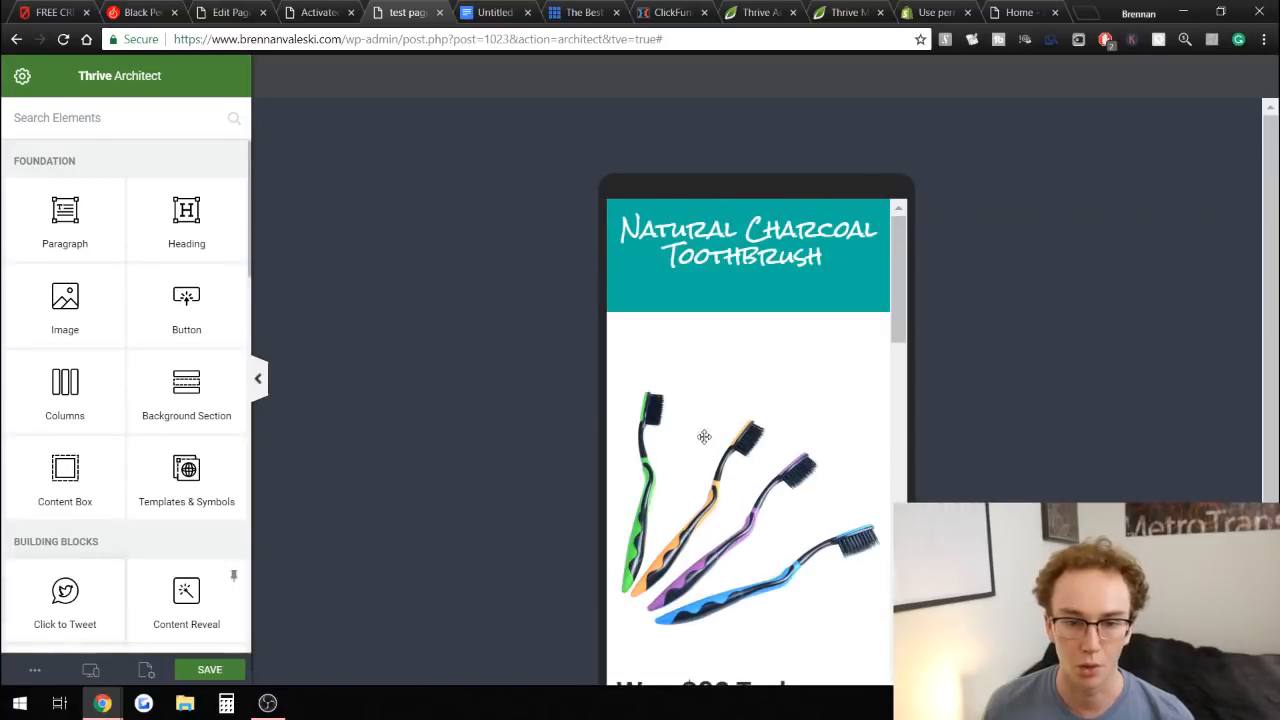
scroll(655, 483, down, 5)
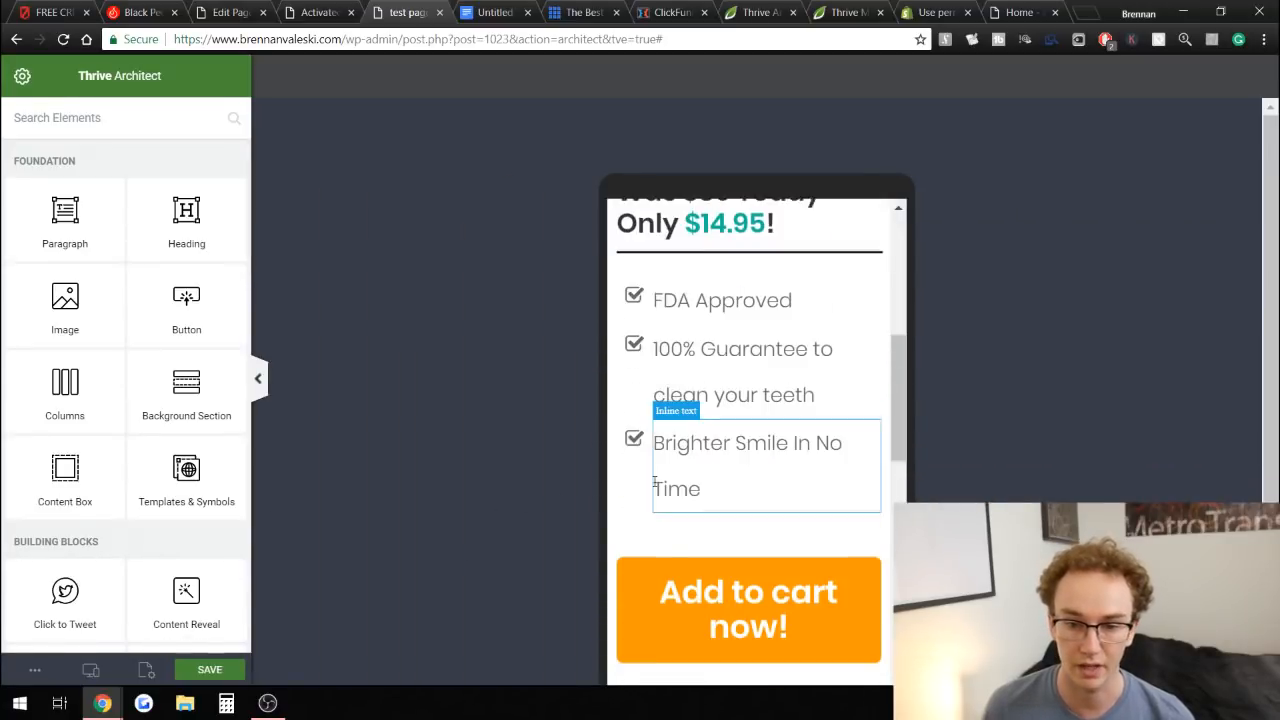
scroll(655, 483, down, 2)
scroll(654, 480, up, 7)
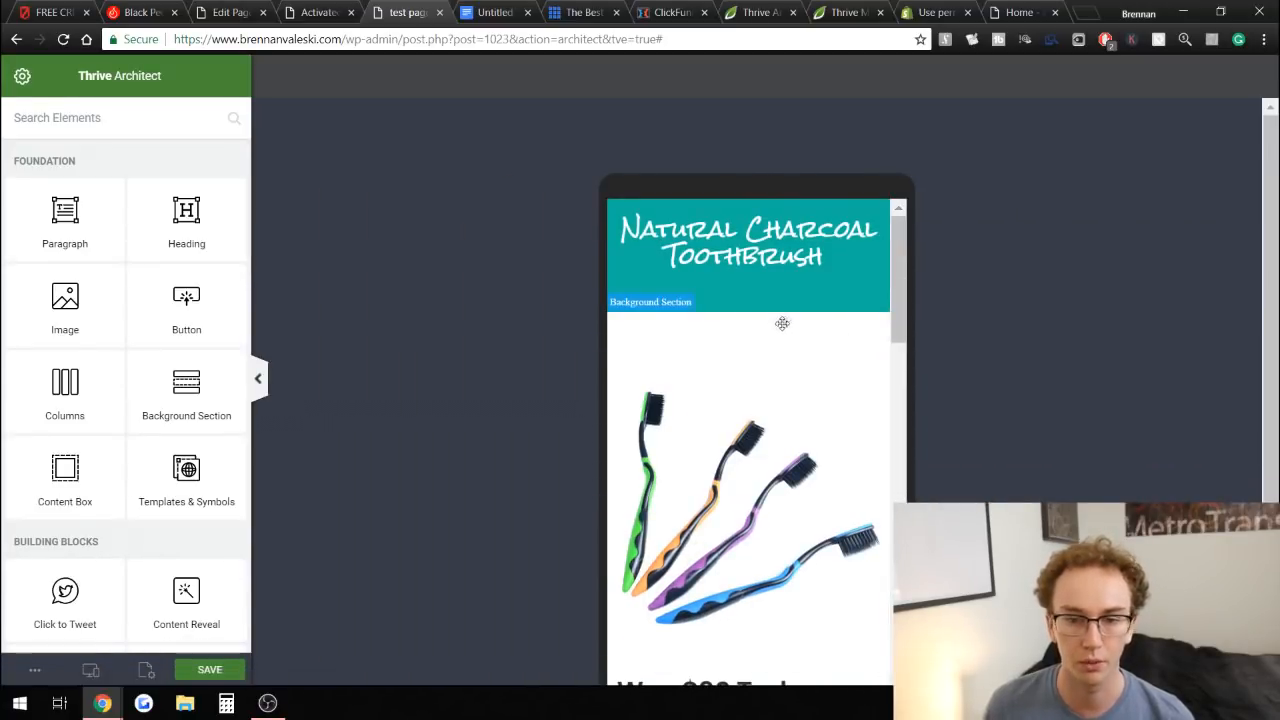
scroll(770, 324, down, 3)
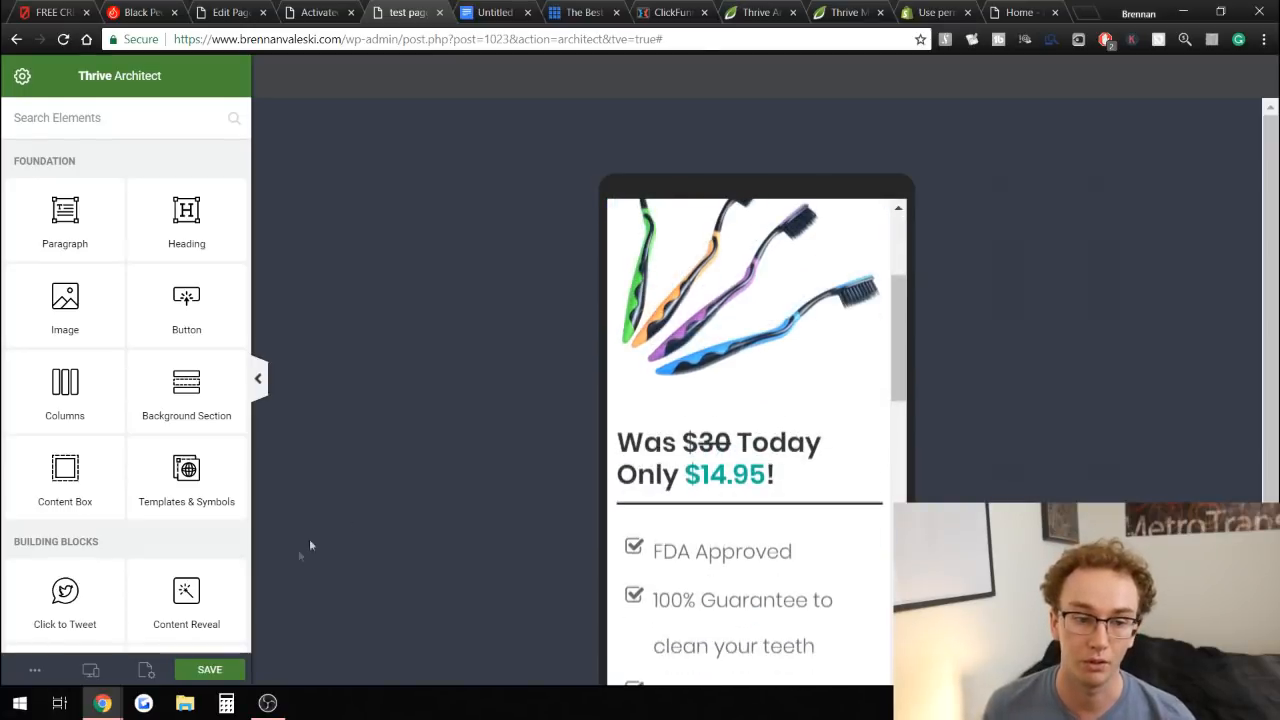
click(90, 670)
click(68, 569)
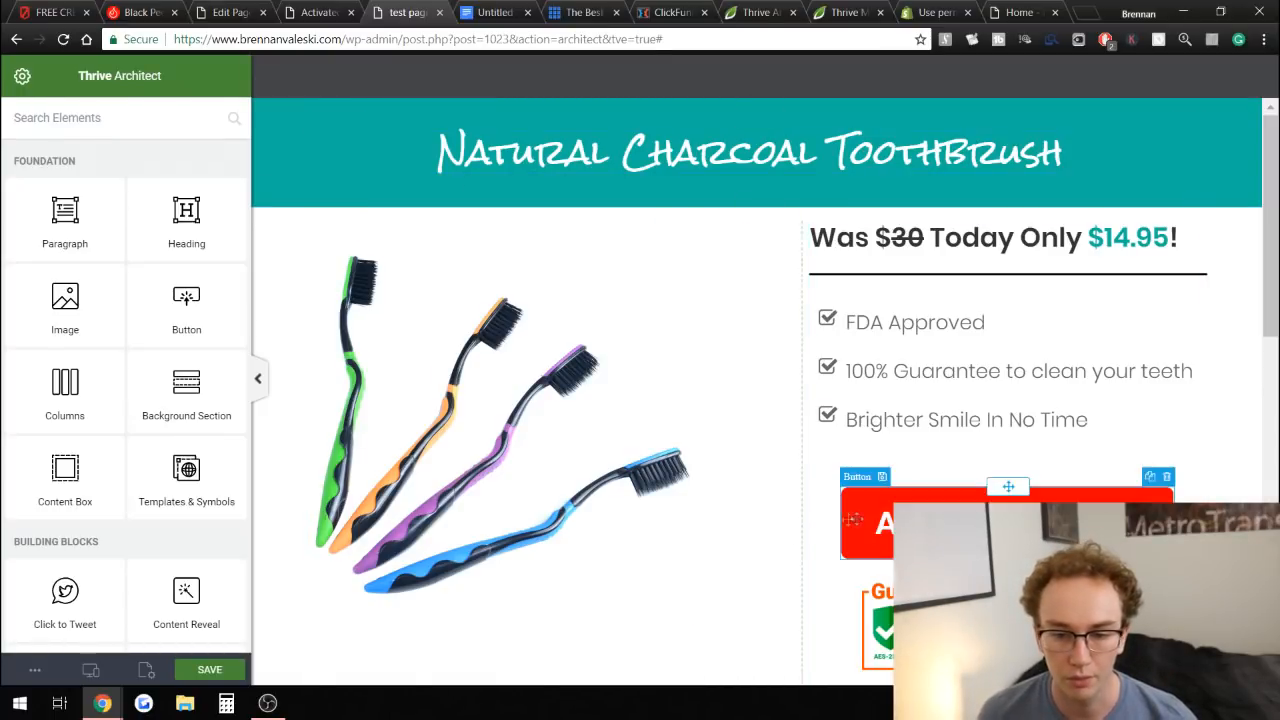
Preview the page and test its Add to cart now! button checkout.
click(91, 669)
click(146, 670)
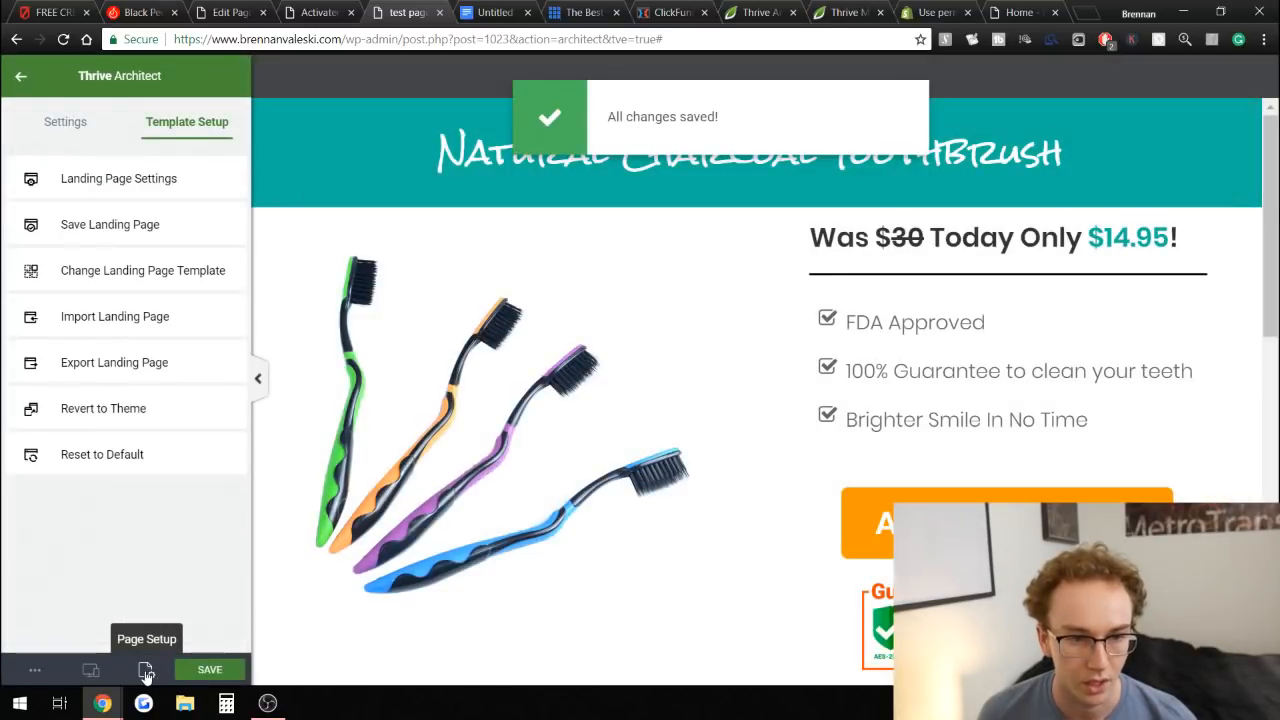
click(34, 674)
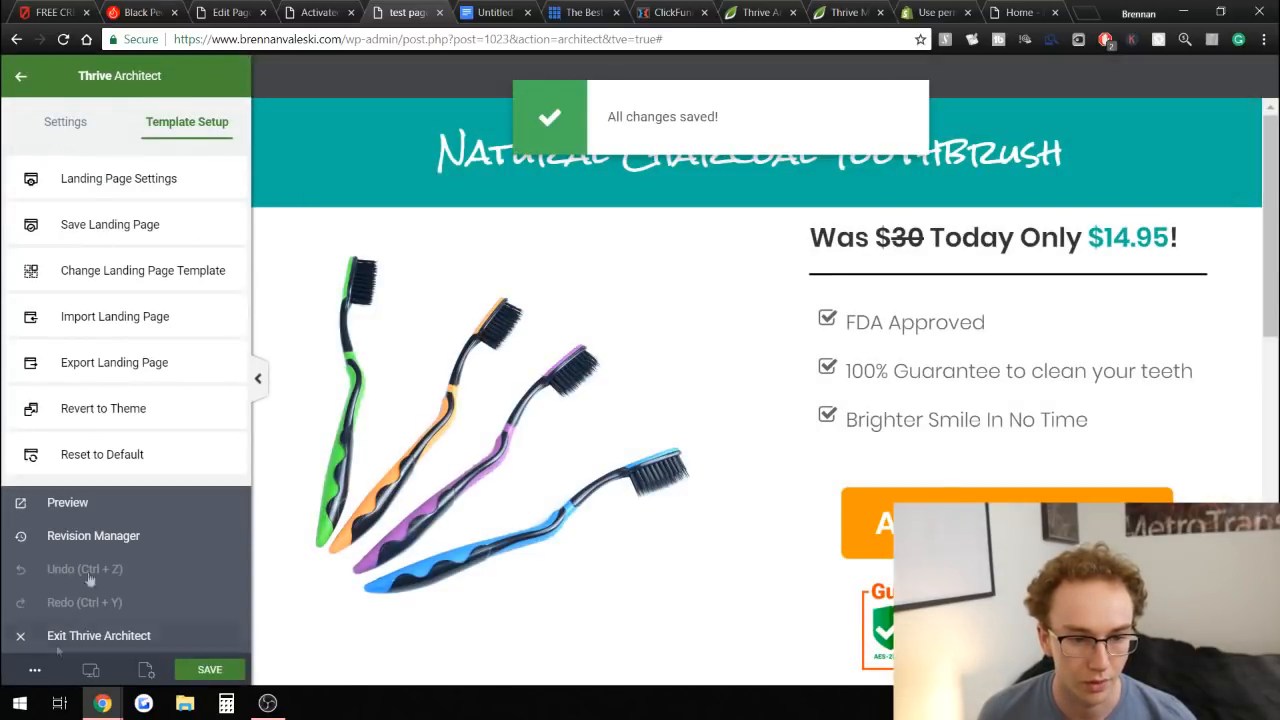
click(100, 504)
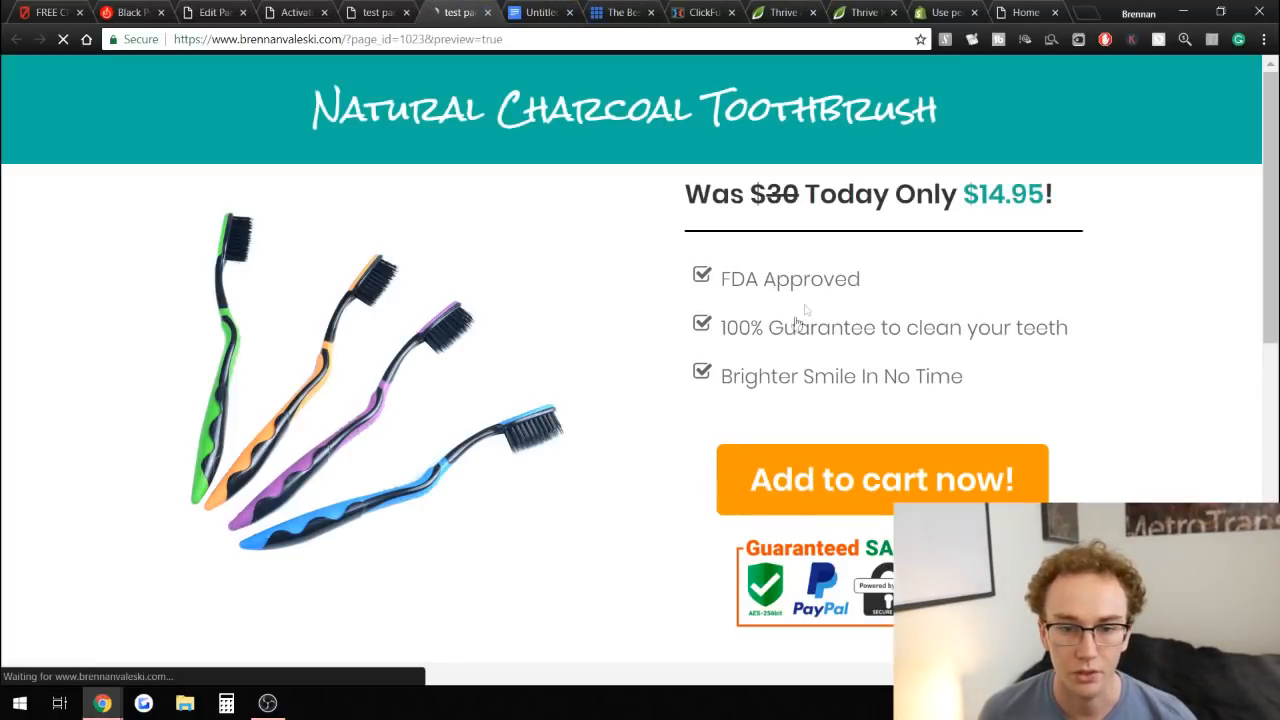
scroll(820, 380, down, 3)
scroll(914, 266, up, 1)
click(1027, 315)
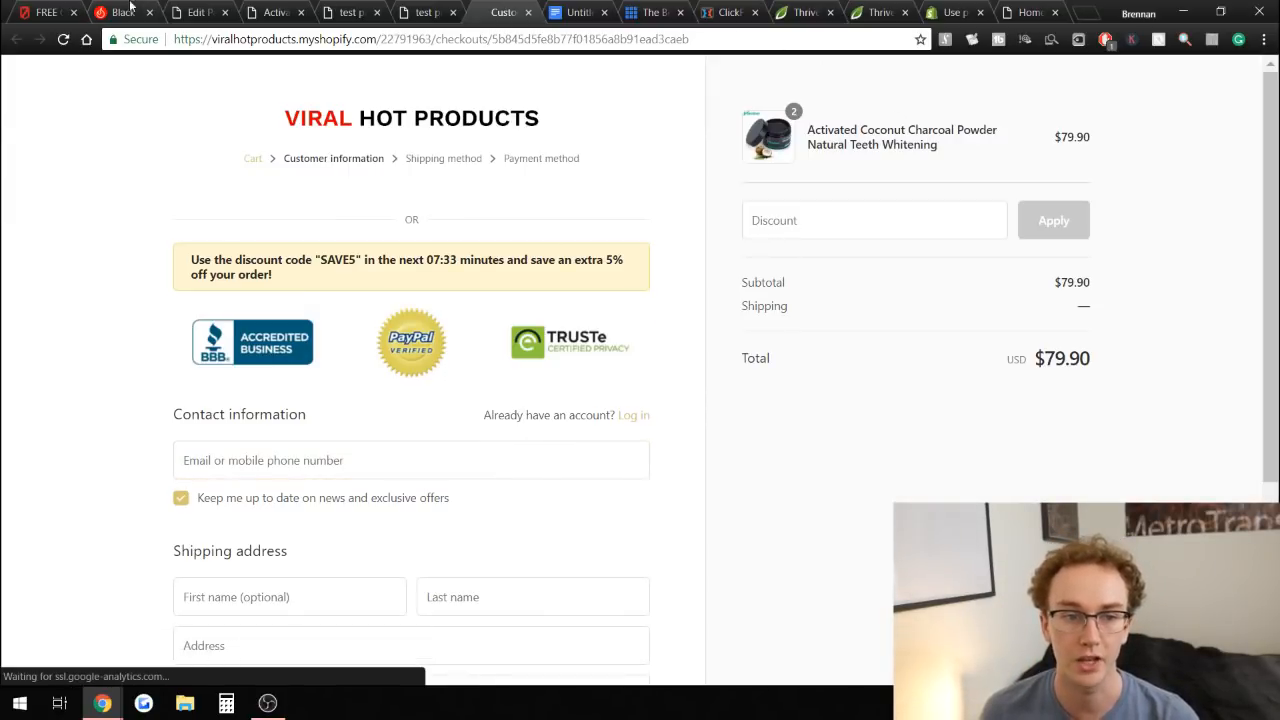
Compare with the reference pages, testing the charcoal powder page's Add To Cart Now! checkout.
click(45, 12)
scroll(1100, 380, down, 2)
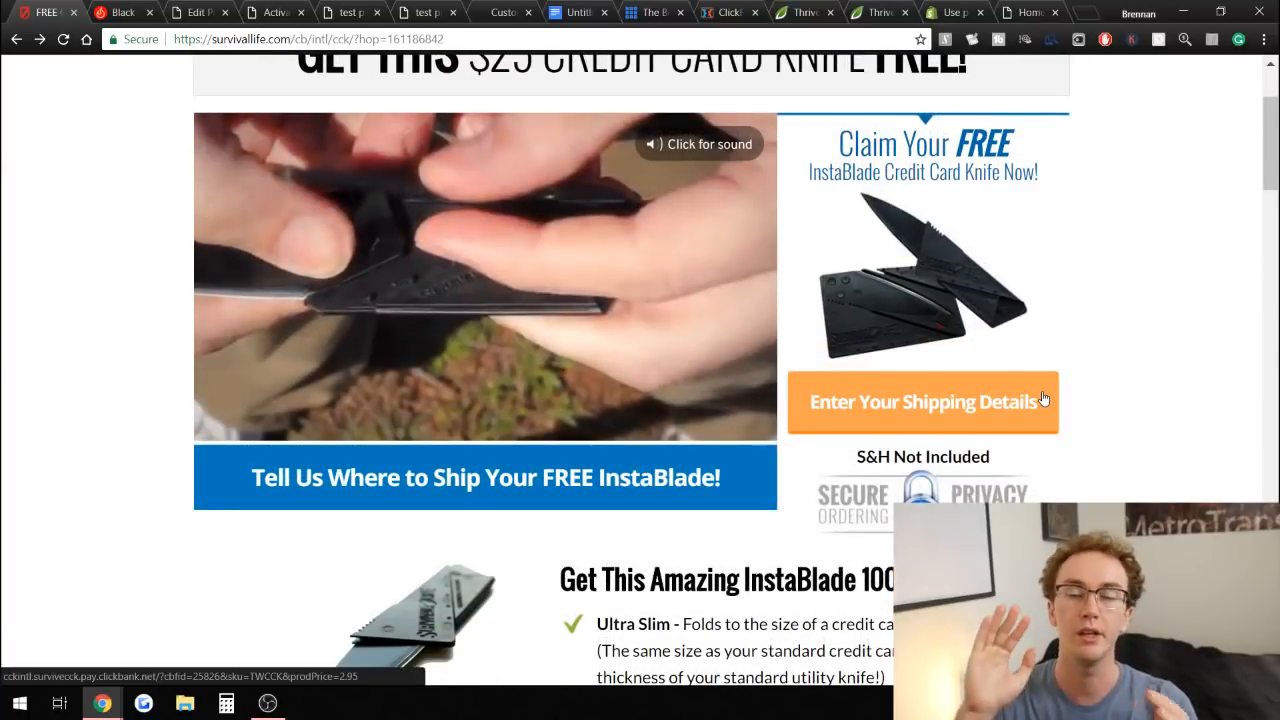
scroll(1094, 371, up, 2)
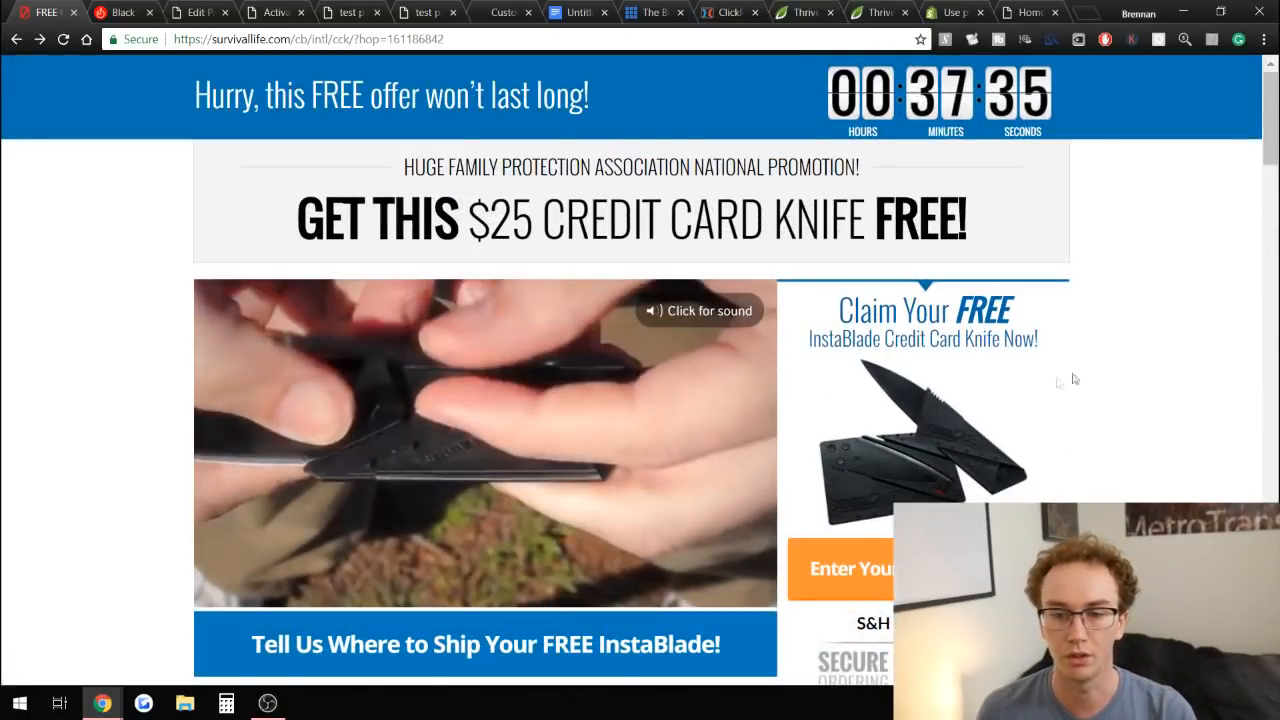
click(186, 8)
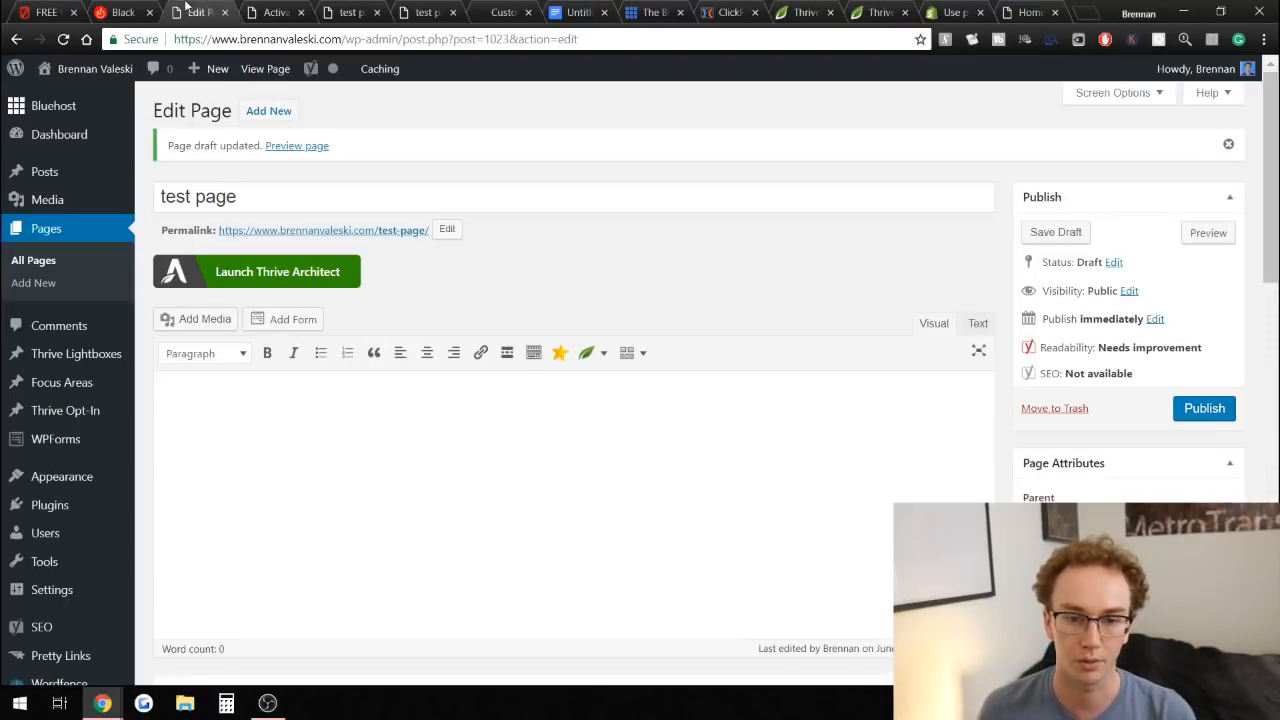
click(267, 10)
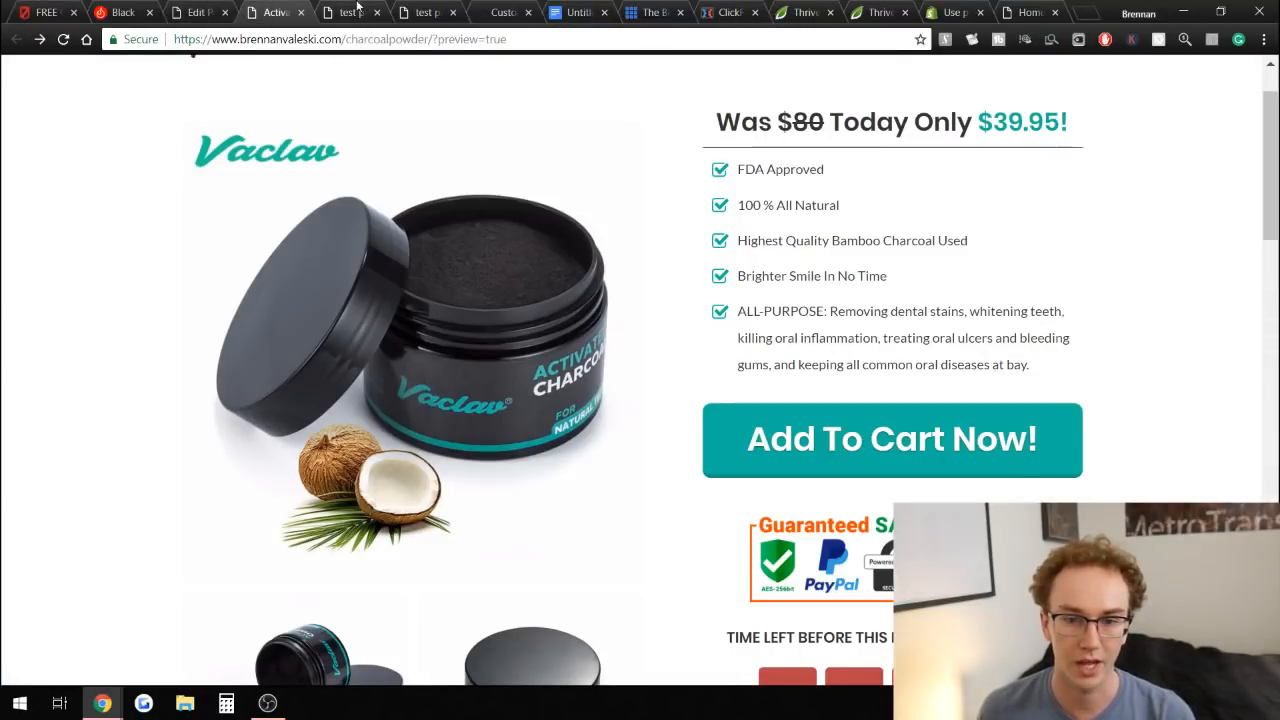
click(850, 430)
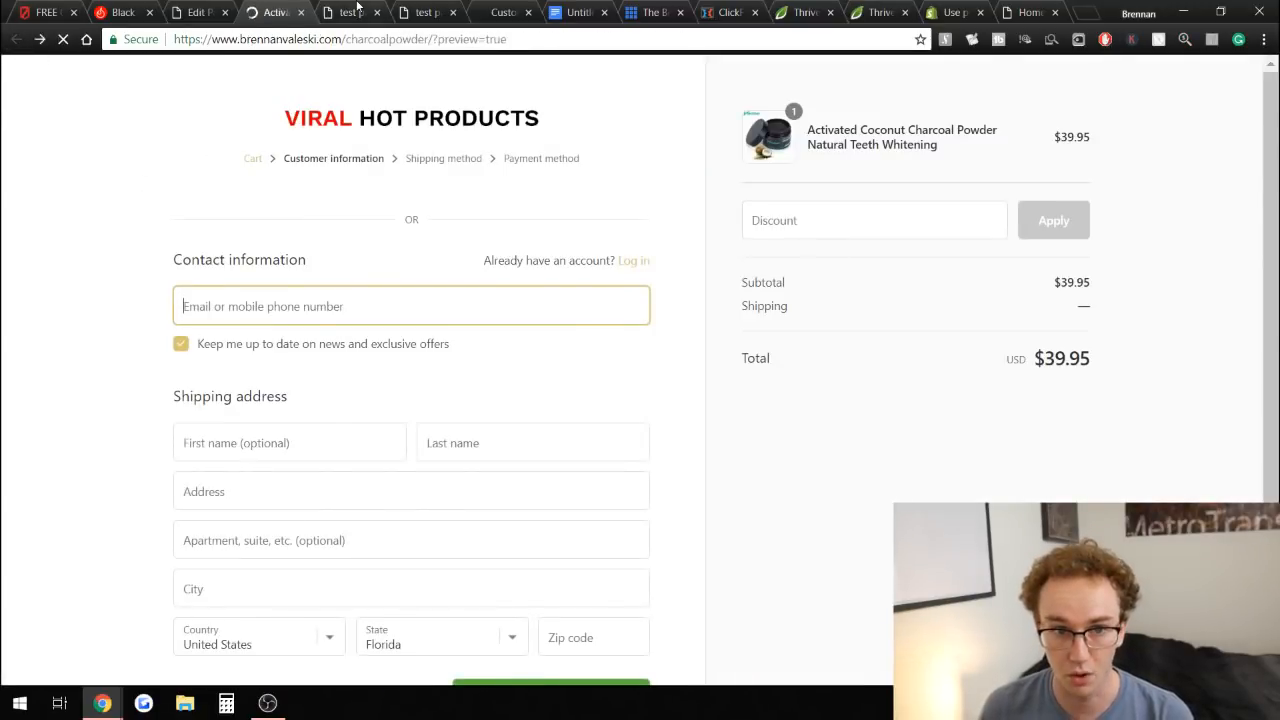
Add a Countdown Evergreen element below the Guaranteed Safe Checkout badge and save the page.
click(357, 11)
scroll(611, 371, down, 10)
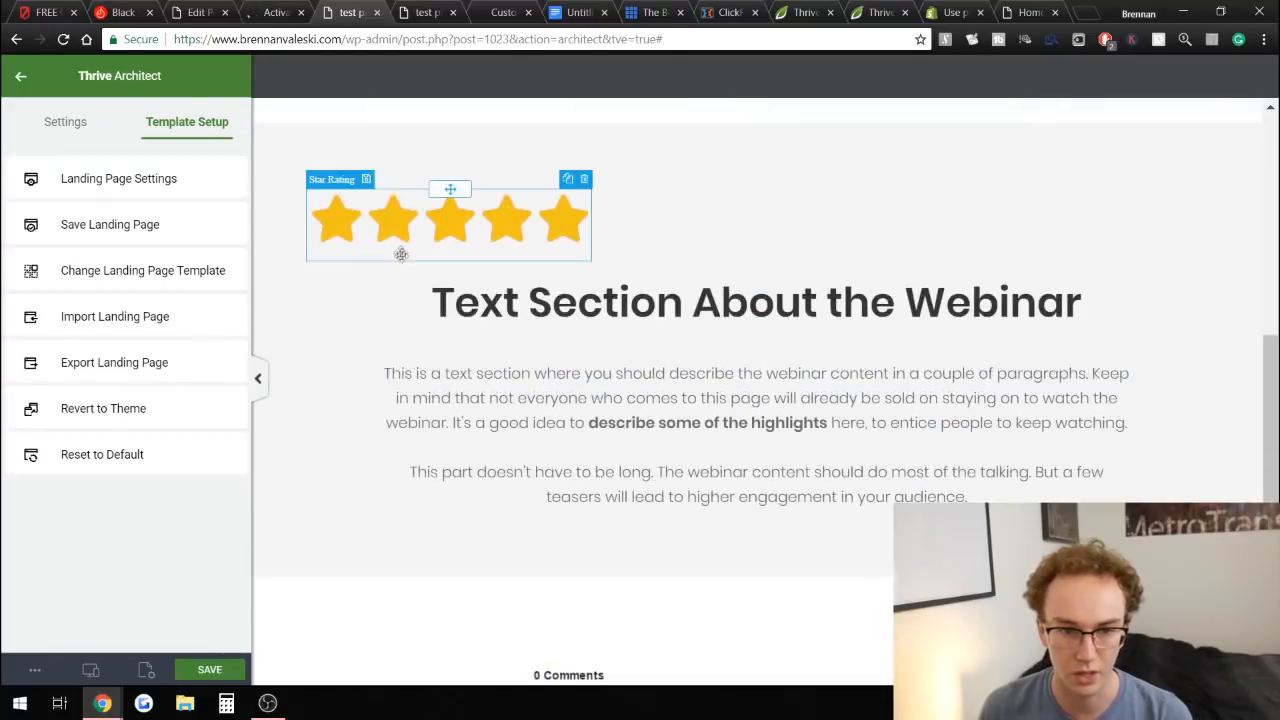
click(21, 88)
scroll(809, 334, up, 3)
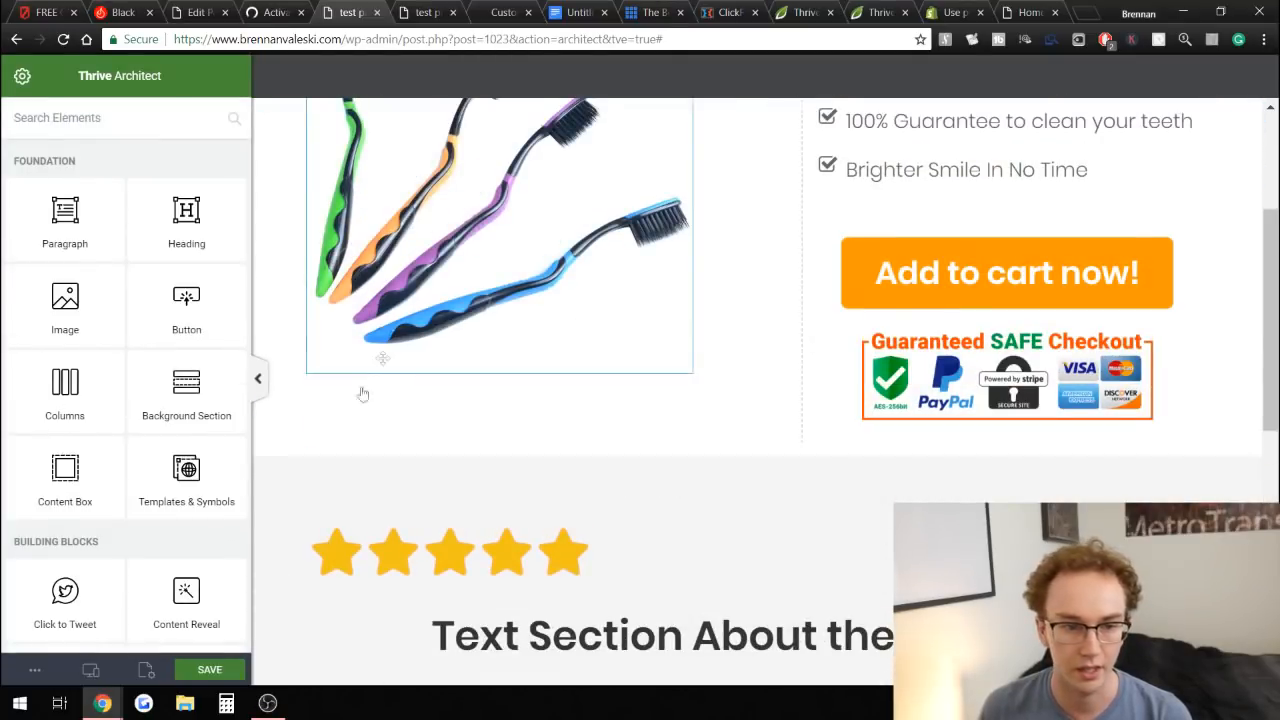
scroll(88, 337, down, 2)
scroll(80, 335, up, 1)
scroll(71, 331, down, 3)
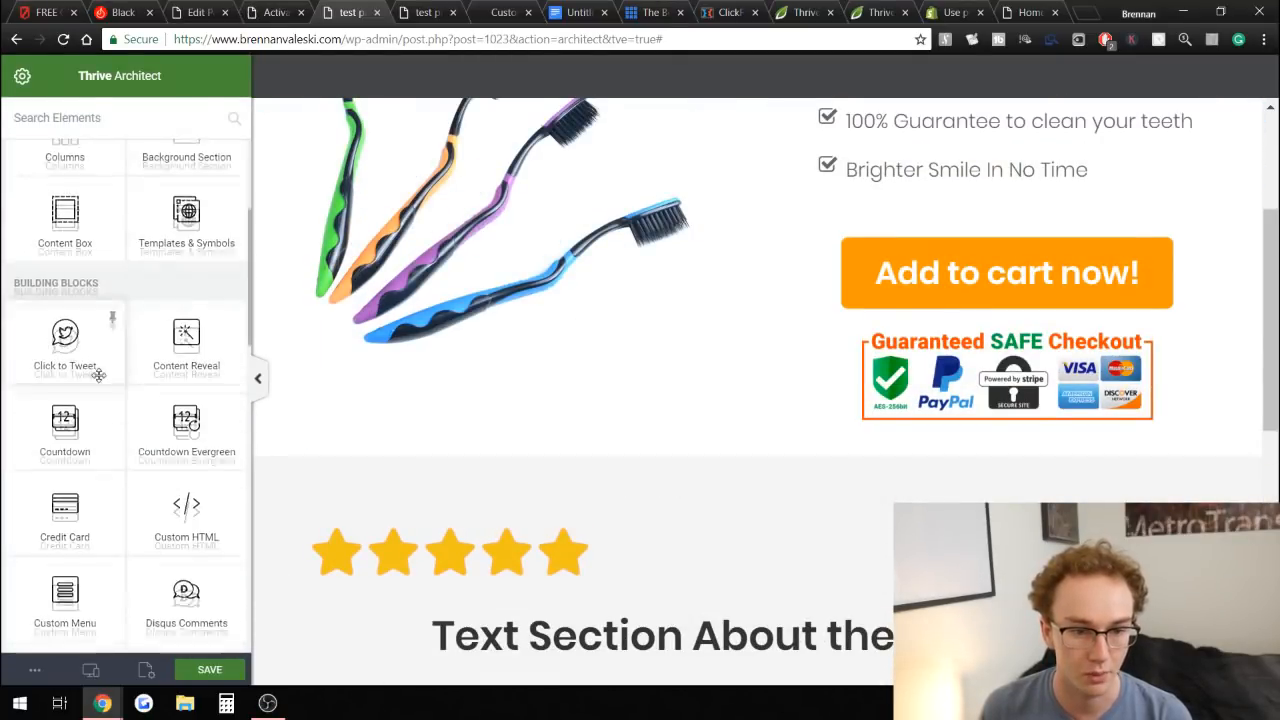
drag(186, 345, 1075, 428)
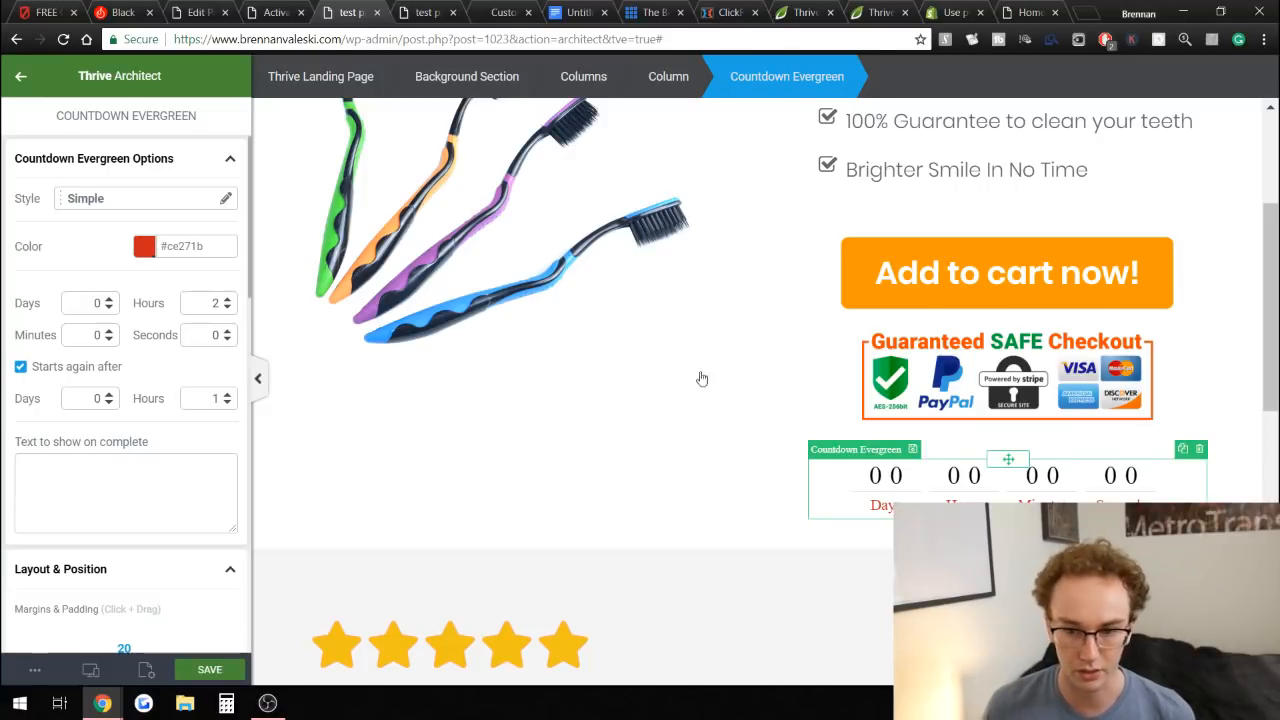
click(205, 668)
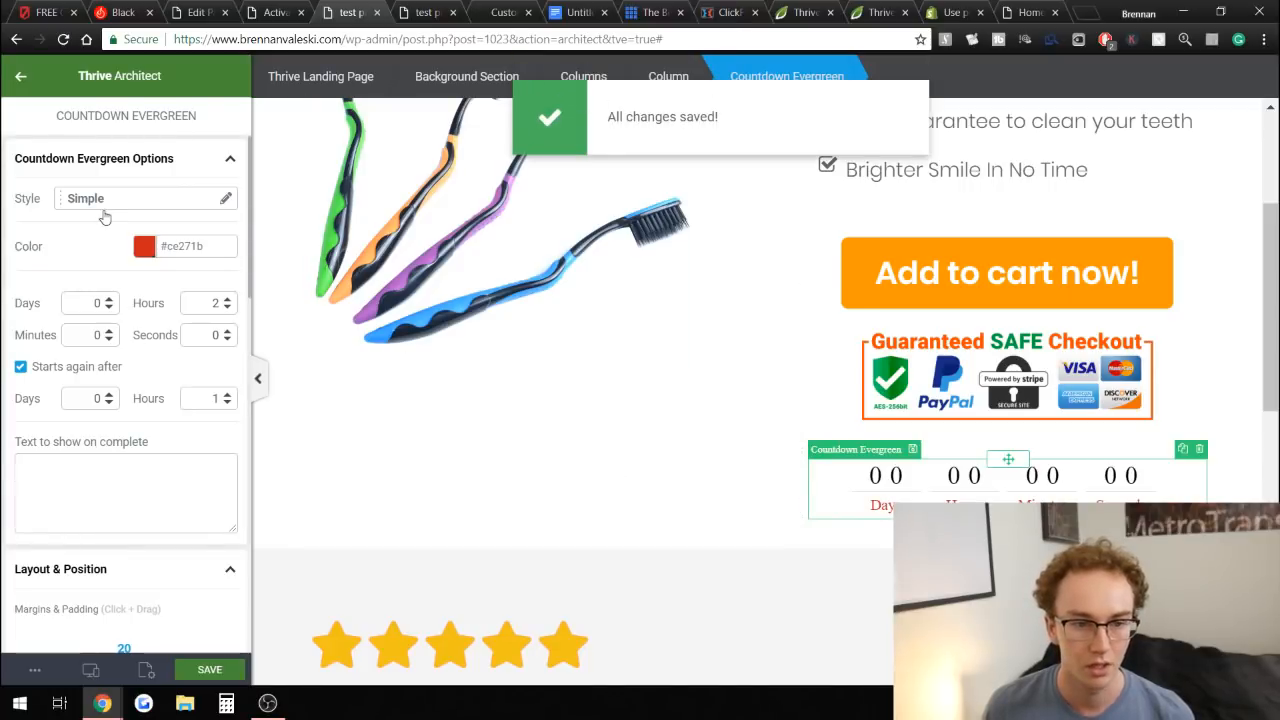
Change the countdown's style to Squared and save the page.
click(109, 200)
scroll(134, 371, down, 1)
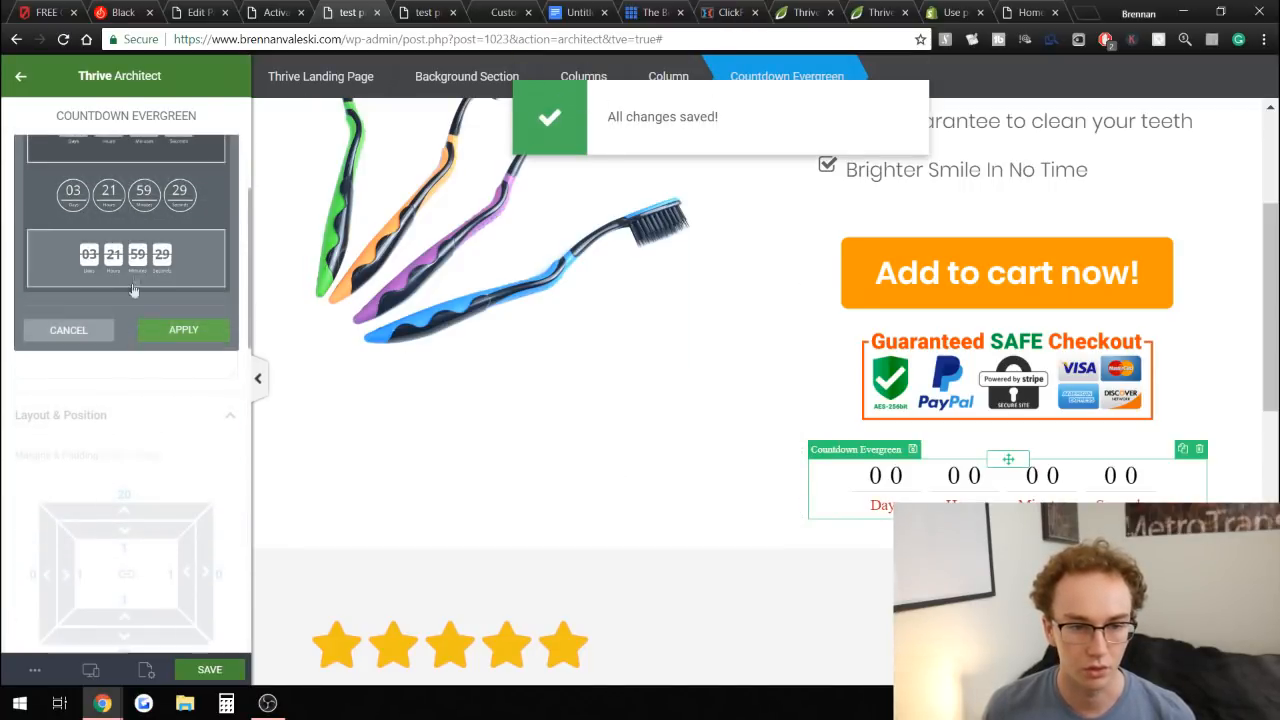
click(180, 280)
scroll(185, 300, up, 2)
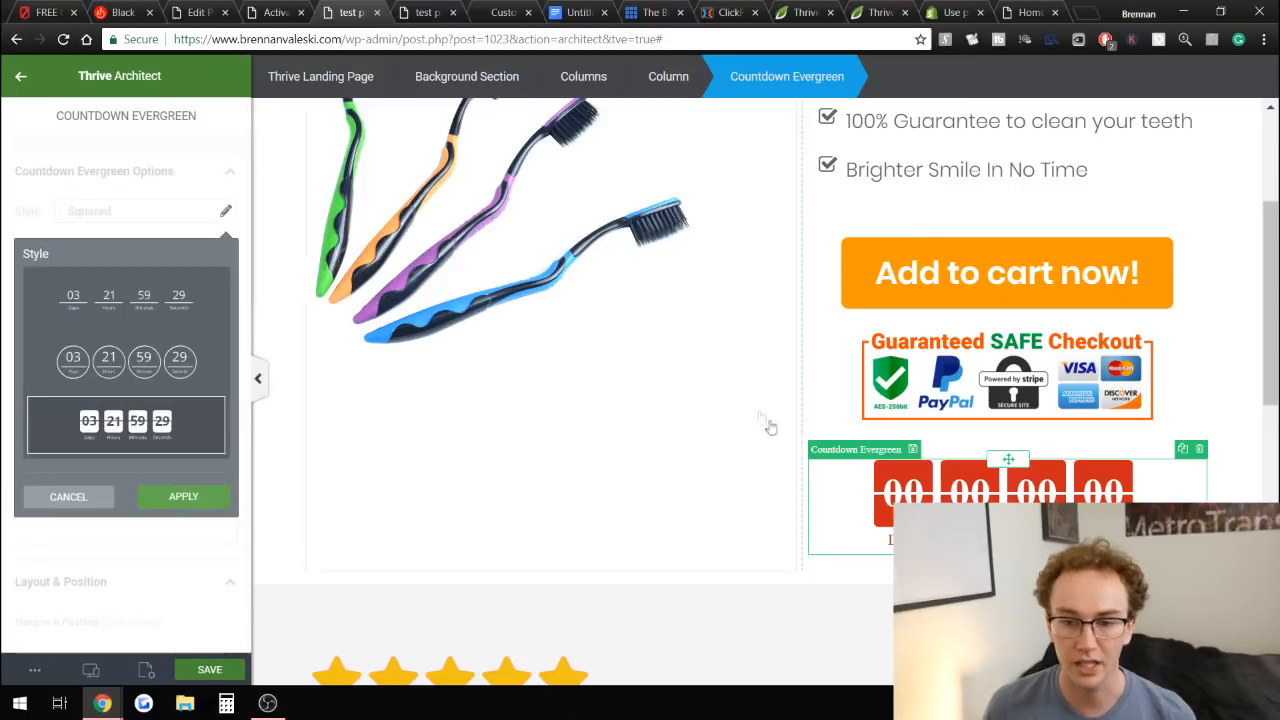
scroll(965, 452, up, 1)
scroll(965, 452, up, 2)
scroll(749, 411, down, 2)
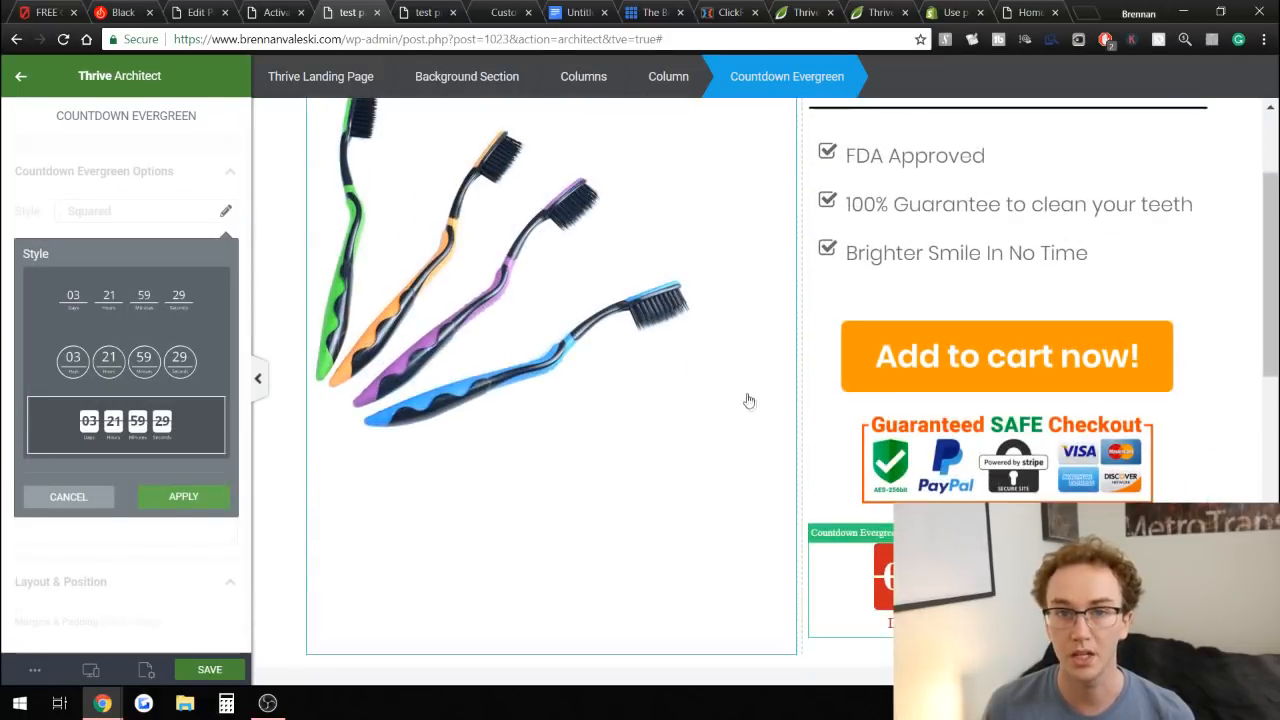
click(141, 384)
click(146, 314)
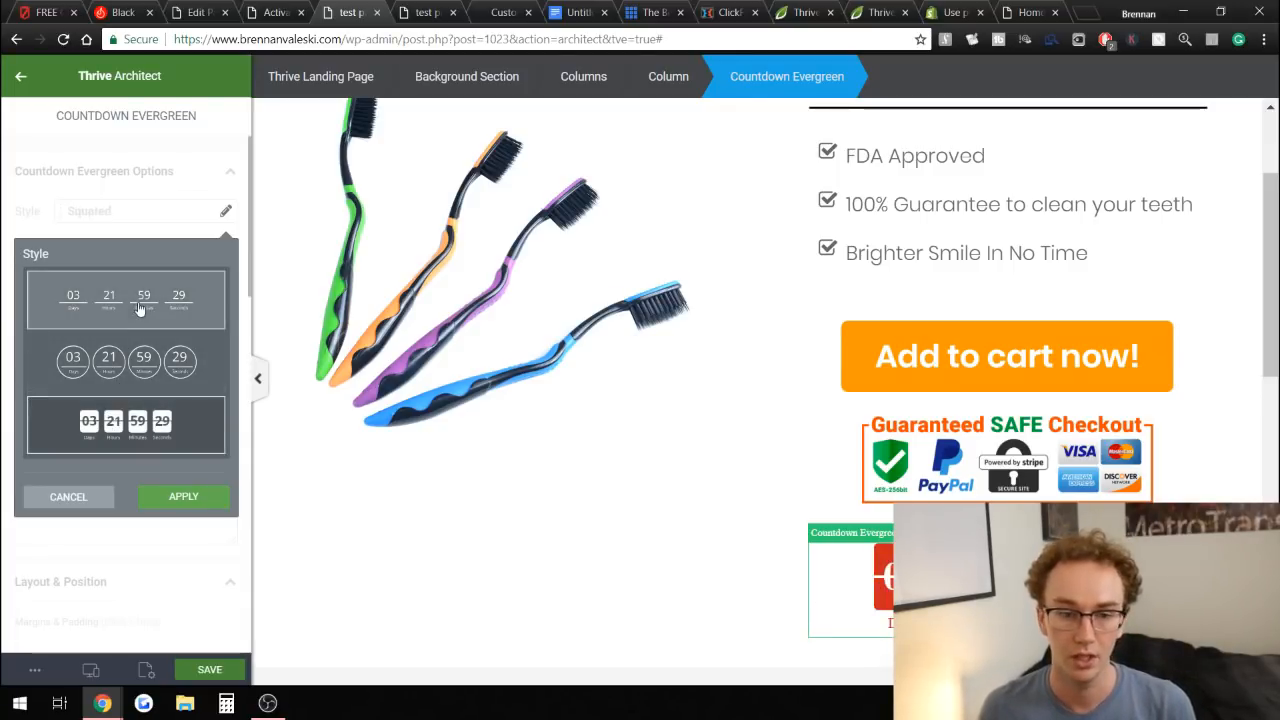
click(138, 410)
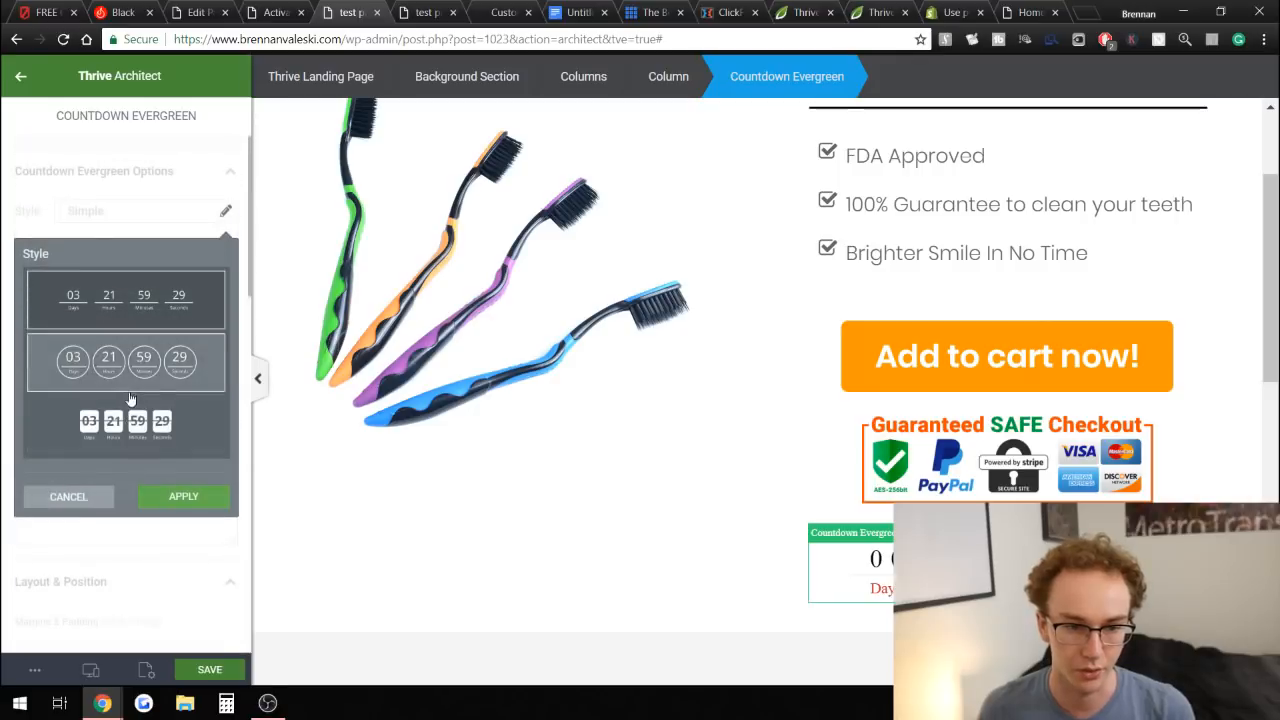
click(183, 496)
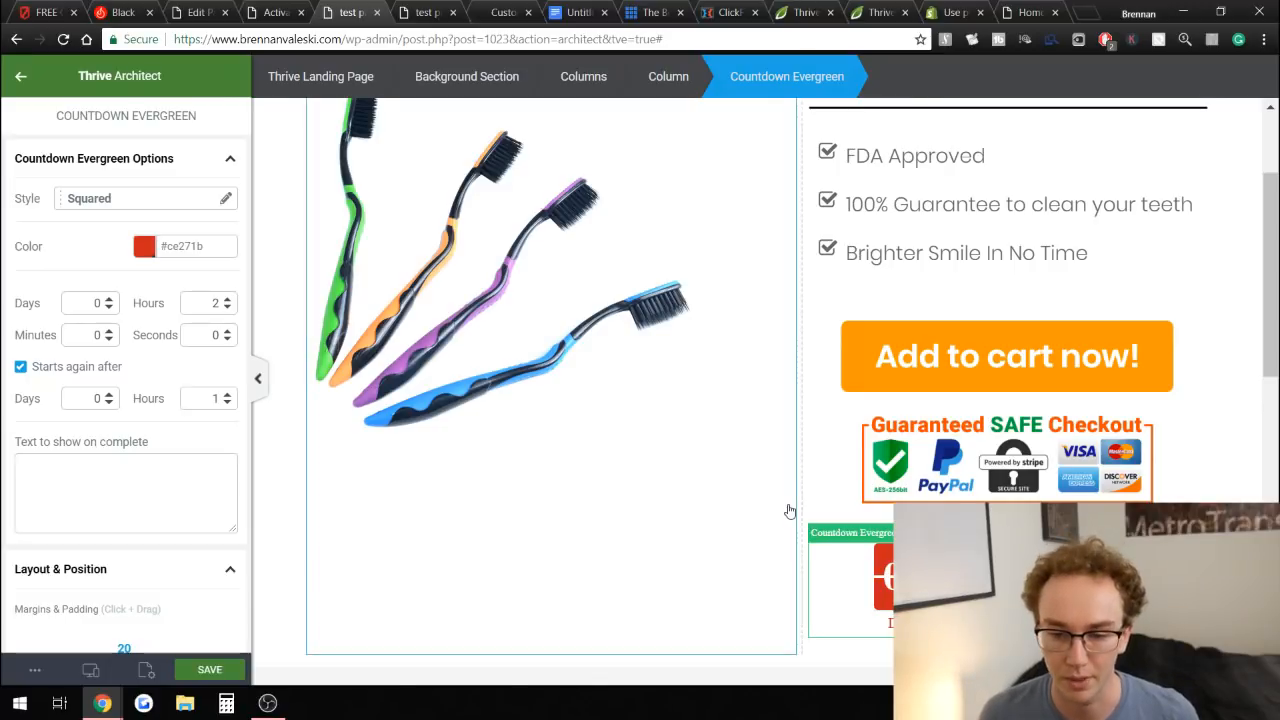
scroll(790, 510, down, 3)
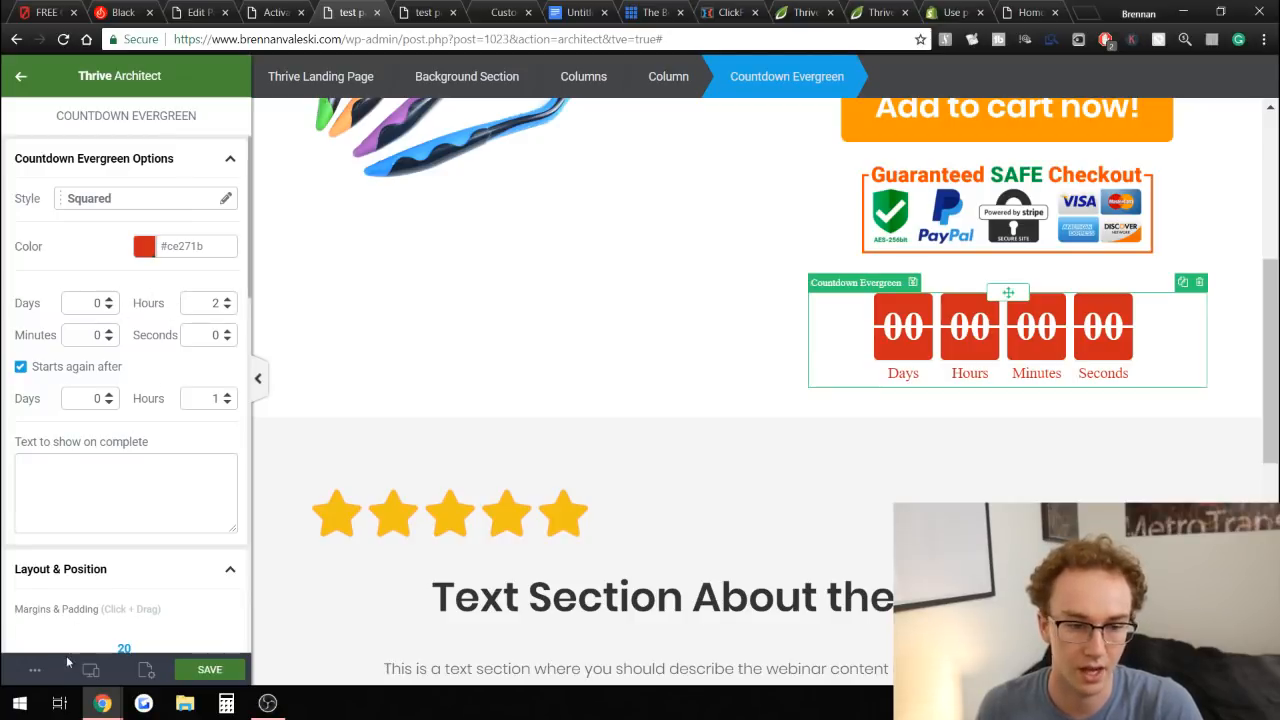
click(183, 670)
Reload the page preview to check the countdown timer below the checkout badge.
click(412, 12)
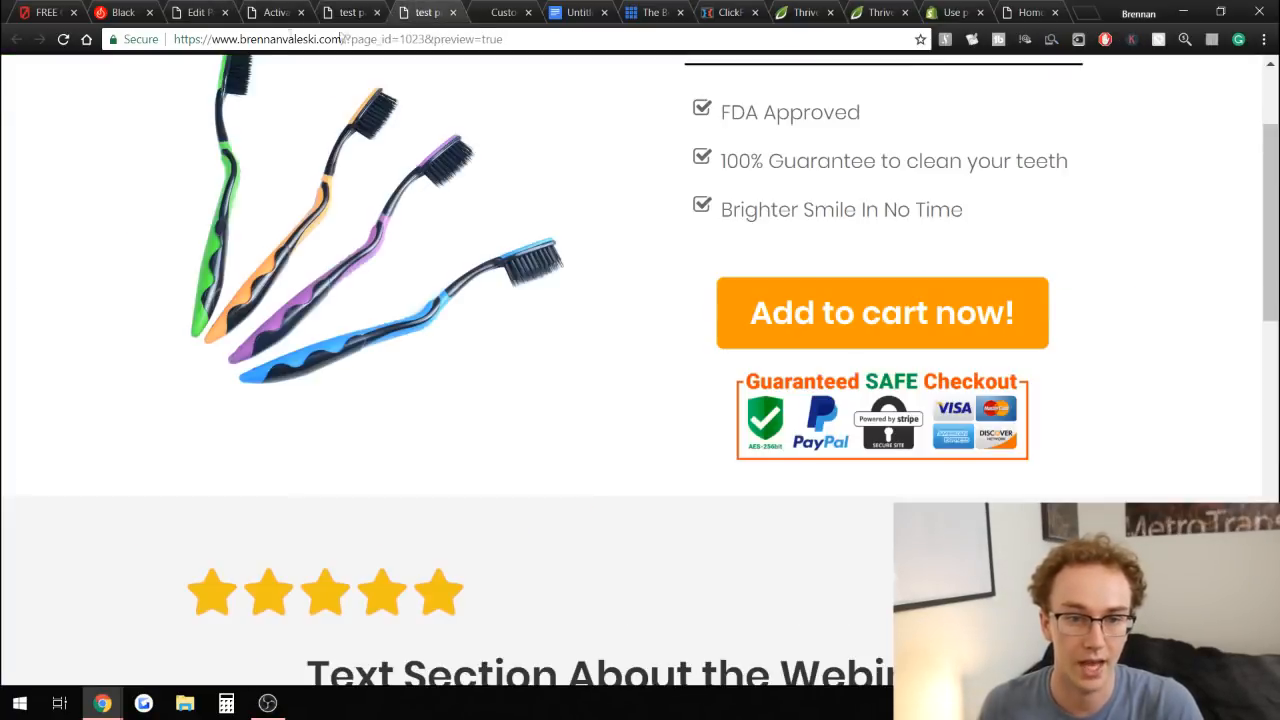
click(63, 39)
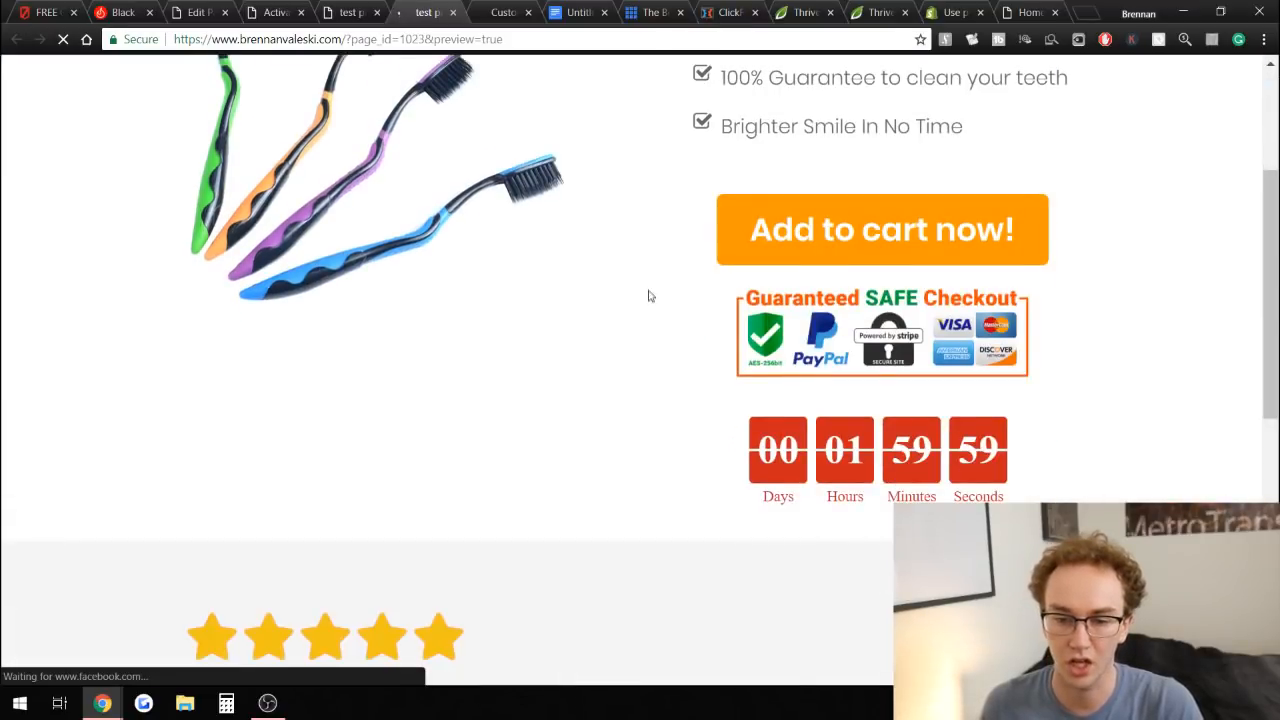
scroll(648, 299, down, 3)
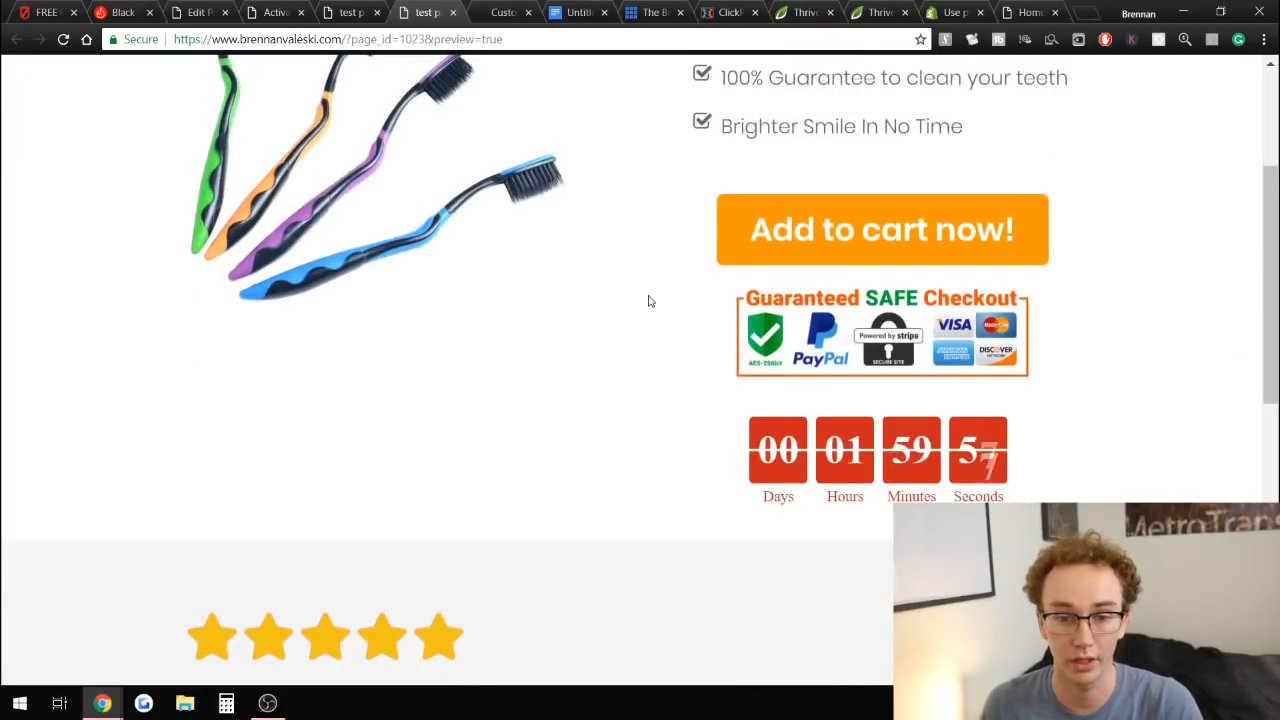
Scroll through the page preview to examine the countdown timer under the checkout badge.
scroll(648, 297, down, 2)
drag(822, 302, 1034, 289)
click(1058, 292)
scroll(1098, 307, up, 5)
scroll(1098, 305, down, 9)
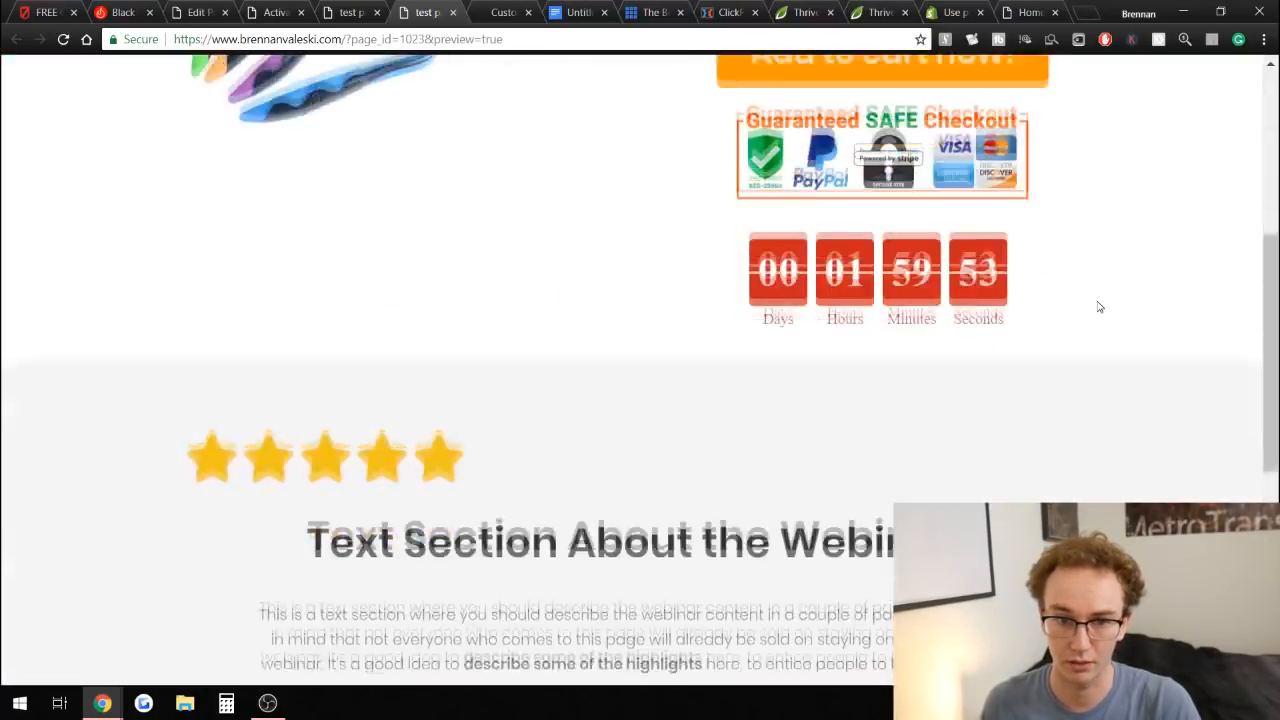
scroll(386, 365, up, 5)
scroll(390, 360, up, 4)
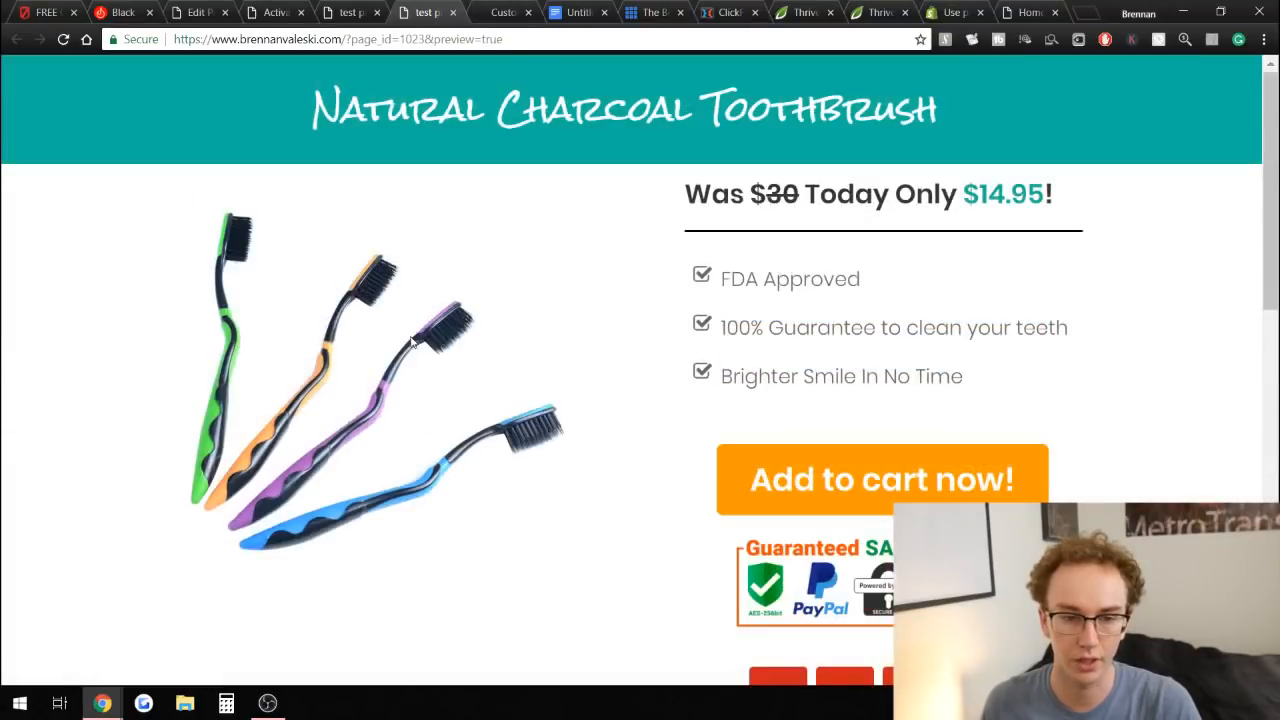
Return to the editor and add a Video element between the heading and paragraph of the text section below the stars.
click(347, 9)
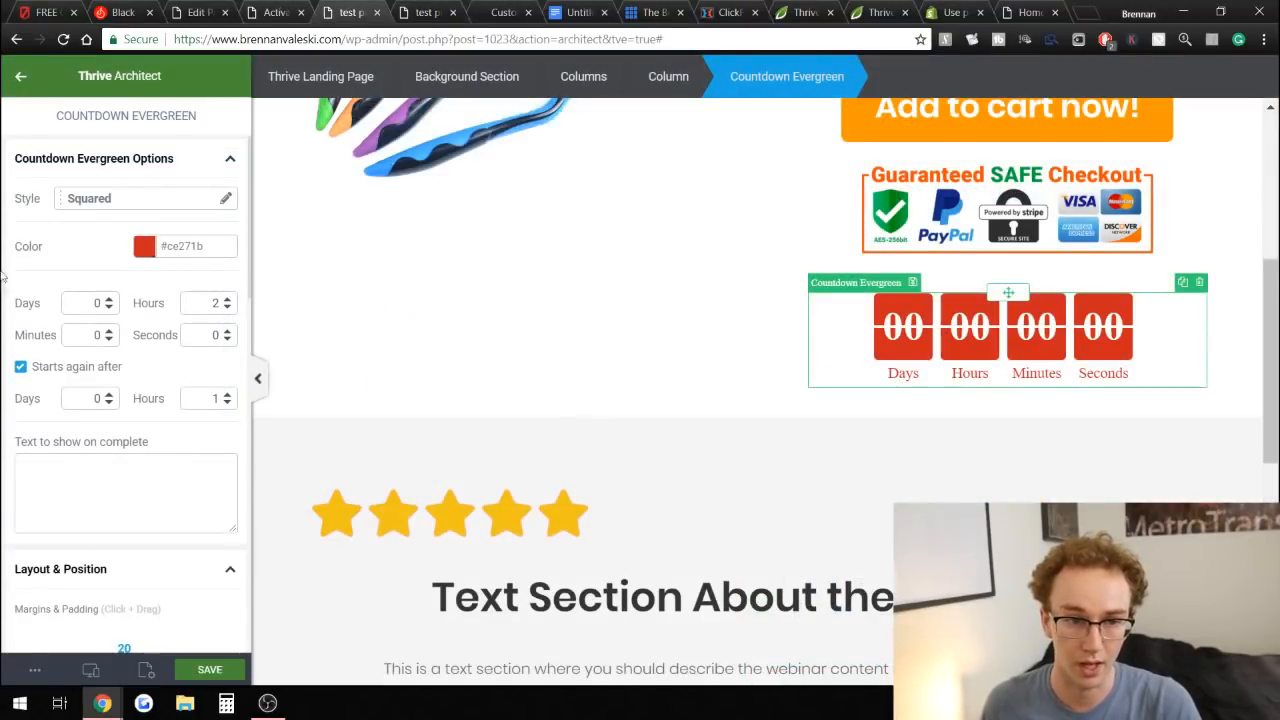
click(20, 76)
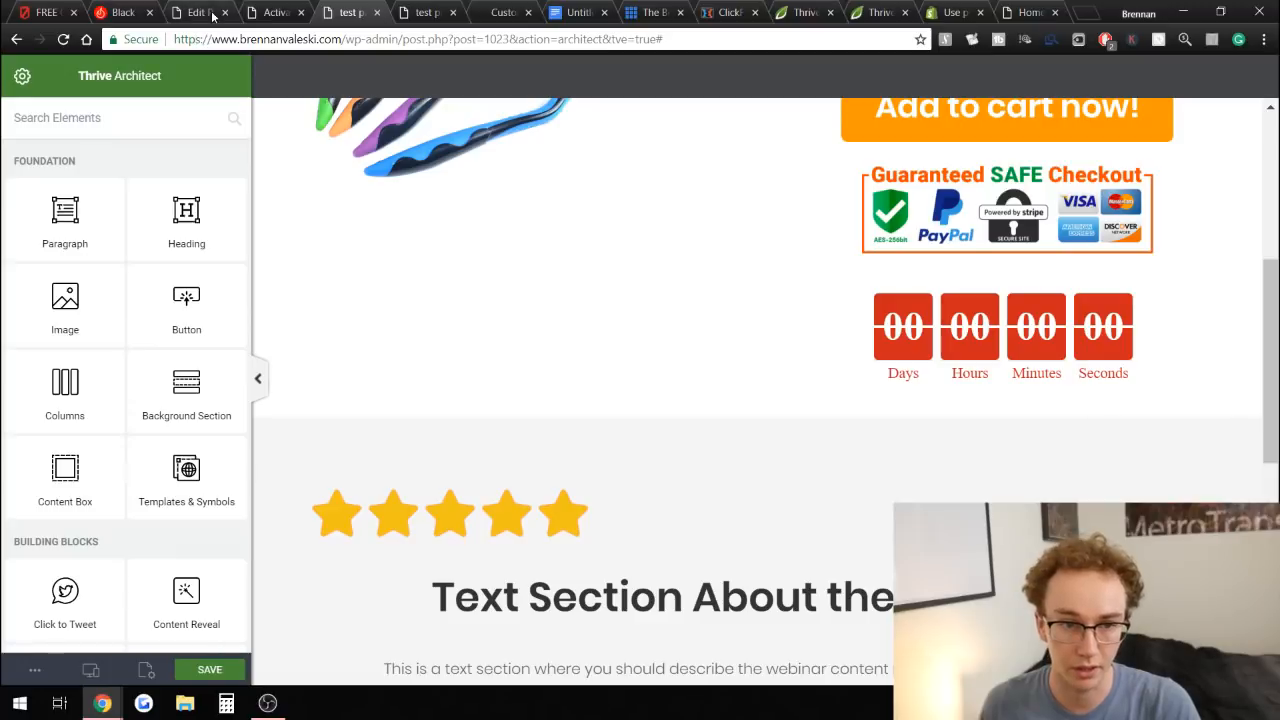
click(12, 10)
scroll(388, 365, down, 1)
scroll(306, 178, up, 1)
click(340, 10)
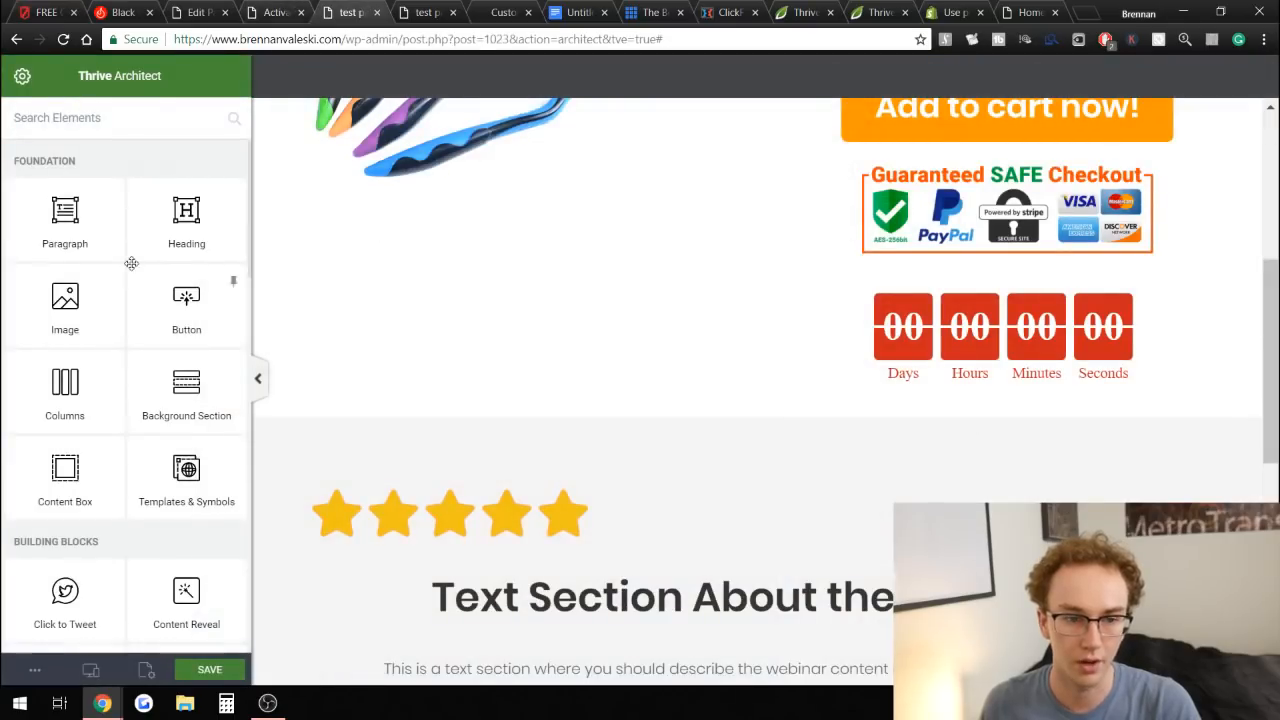
scroll(163, 360, down, 10)
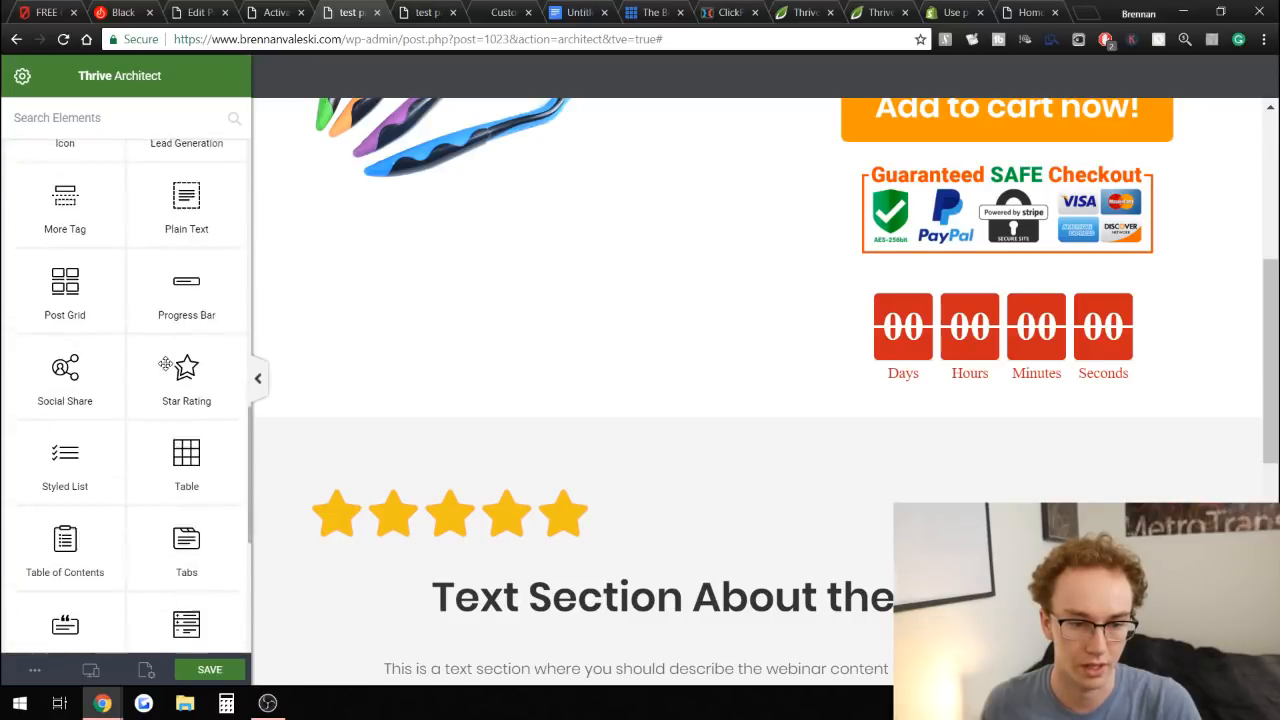
scroll(165, 363, down, 5)
scroll(172, 510, up, 3)
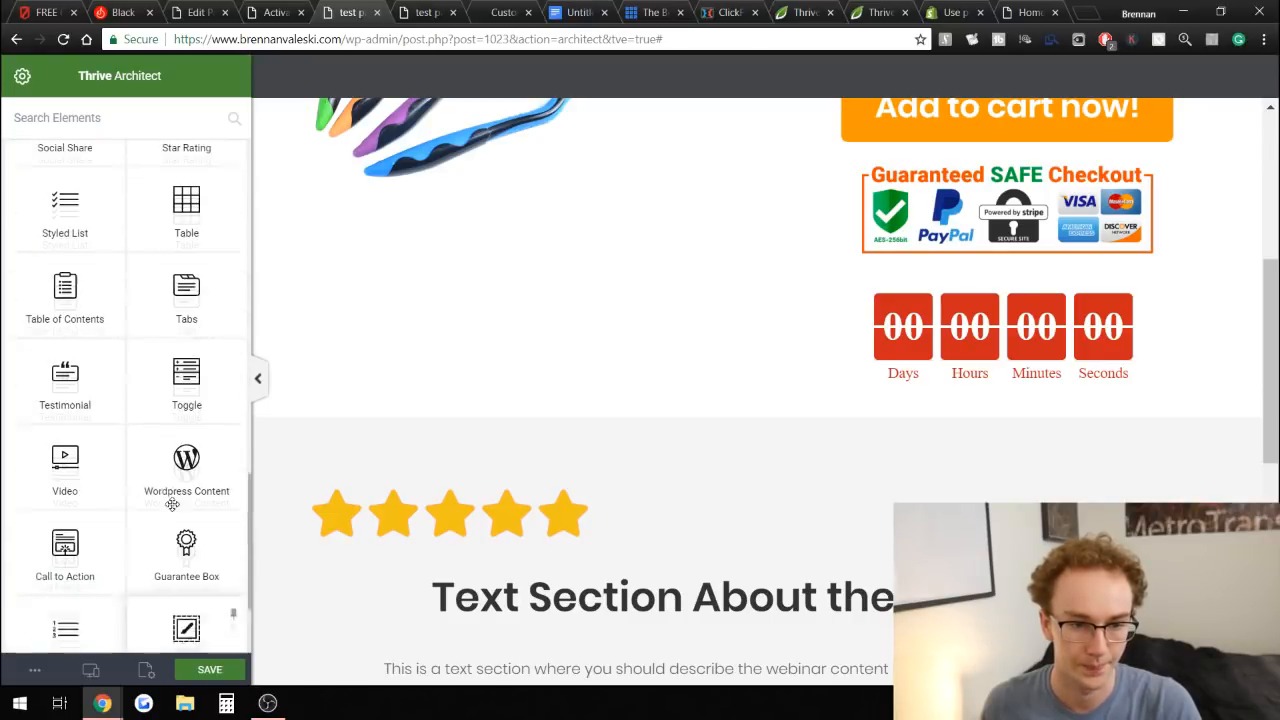
drag(95, 475, 779, 342)
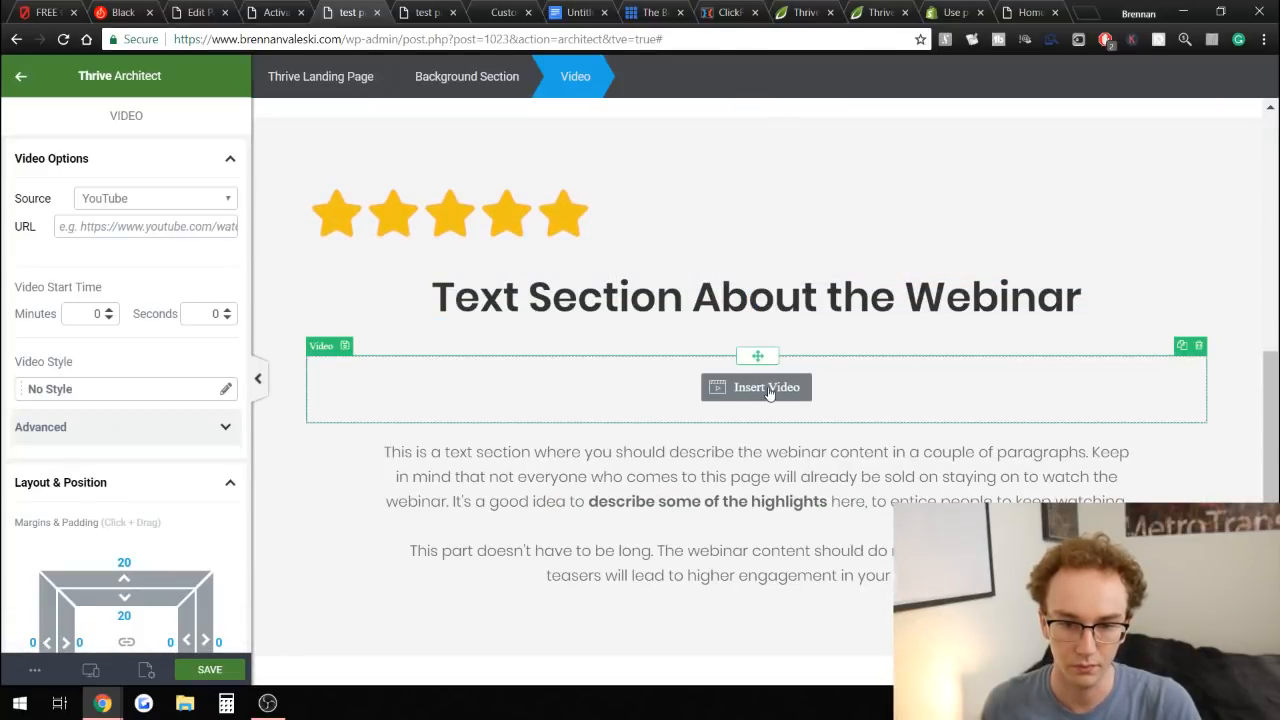
Rewrite the text section's heading as "Watch this video!".
double_click(944, 297)
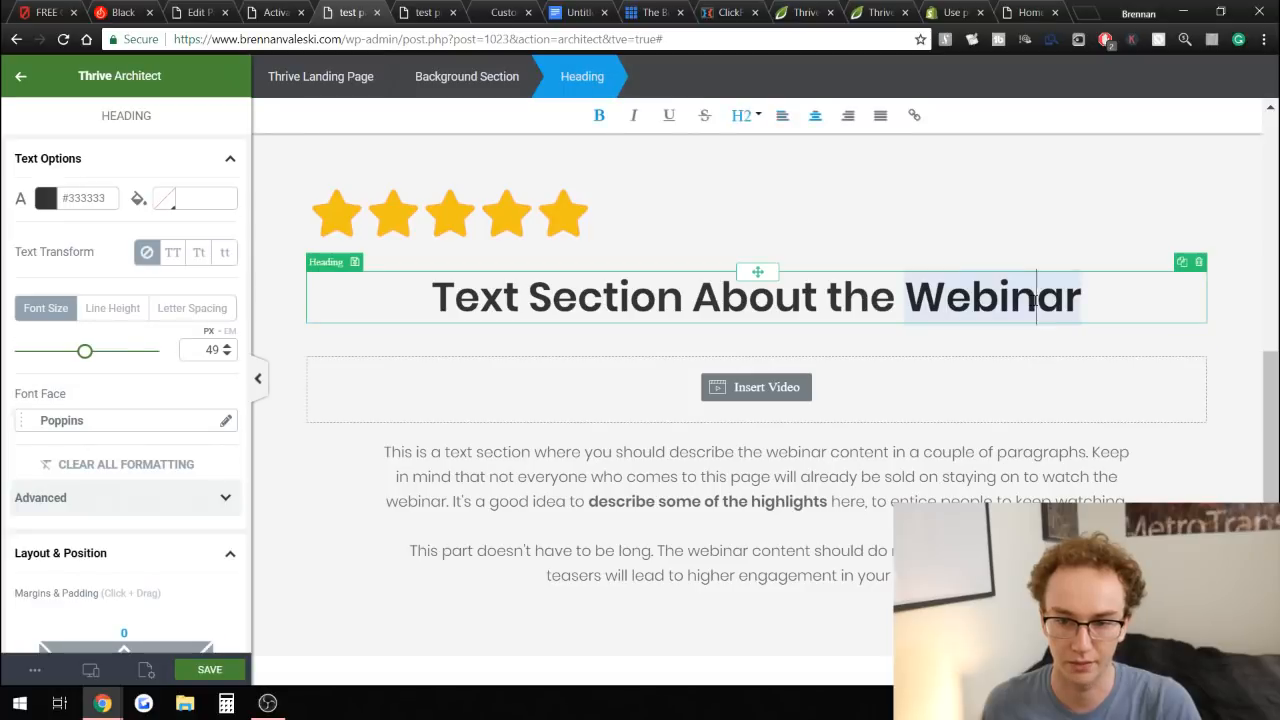
triple_click(1035, 305)
text(W)
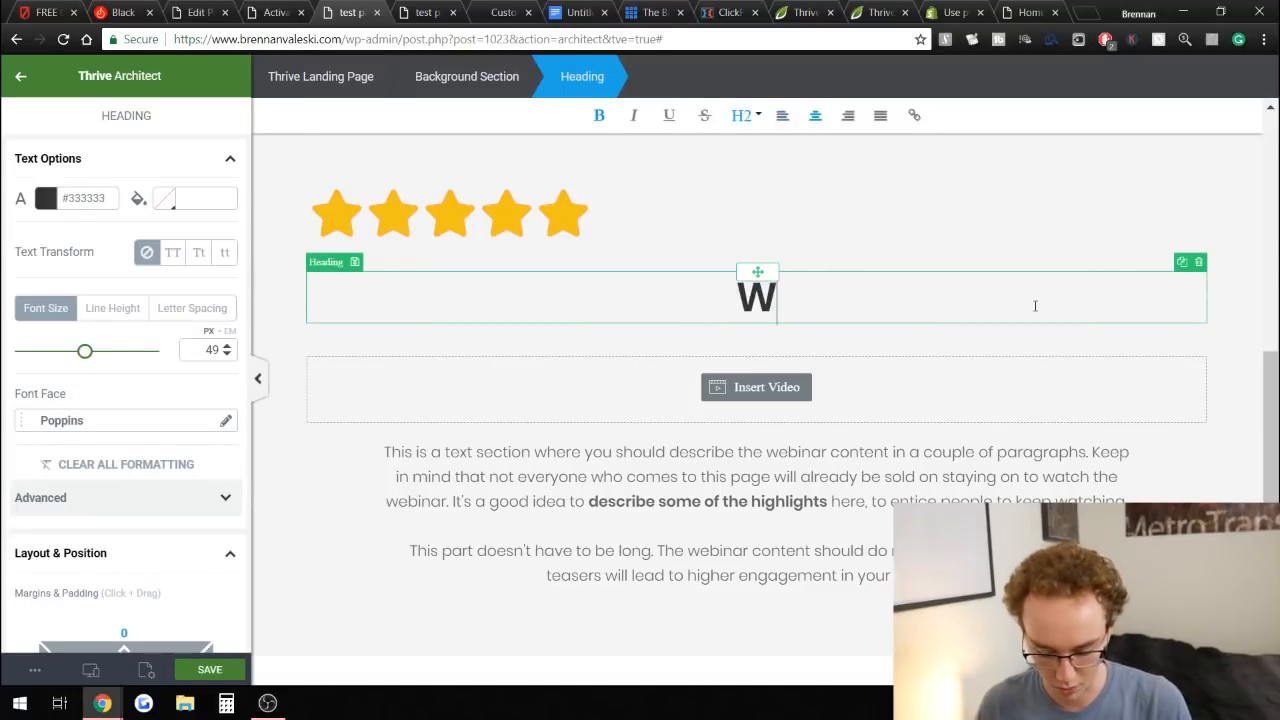
text(atch jon)
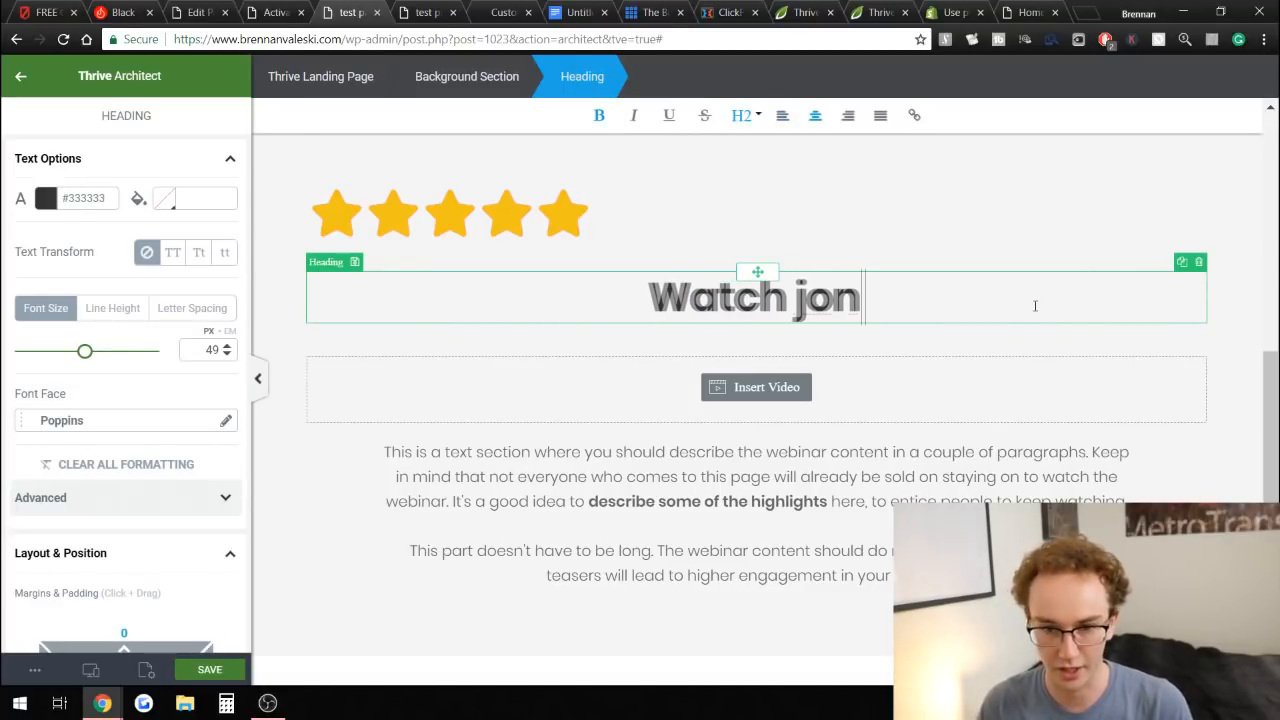
key(BackSpace)
text(hn)
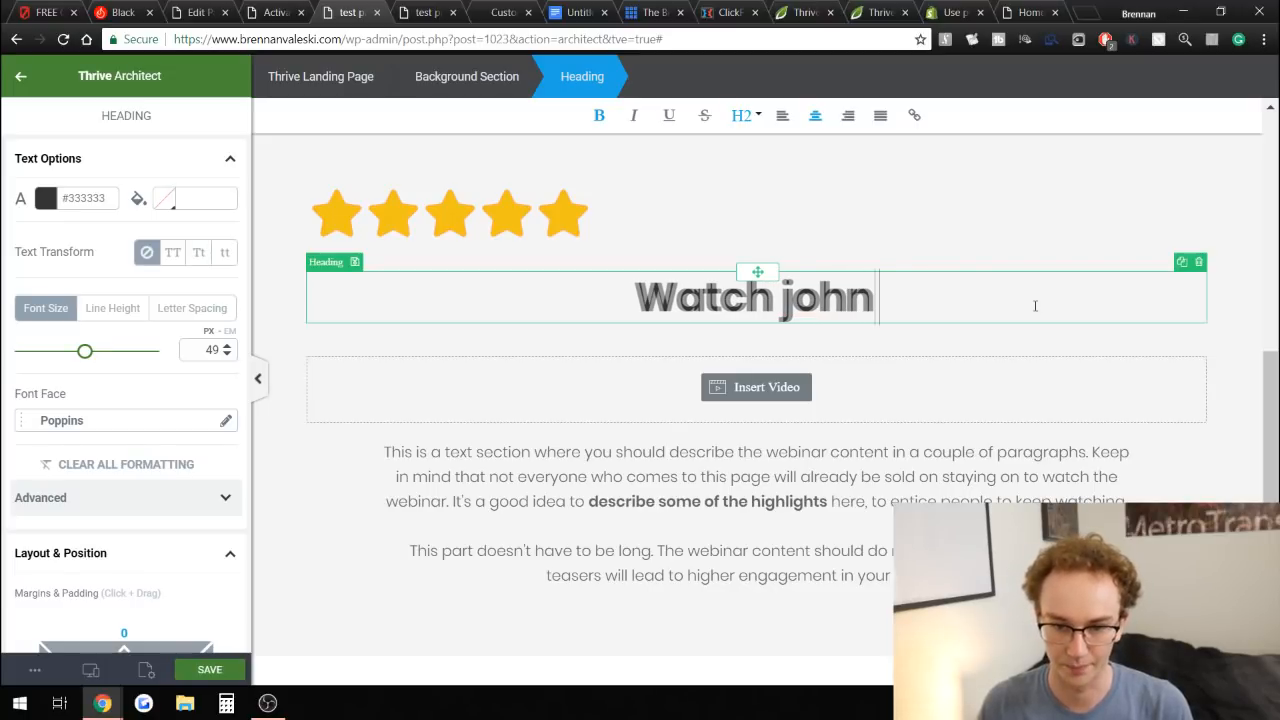
key(BackSpace)
key(BackSpace)
key(BackSpace)
key(BackSpace)
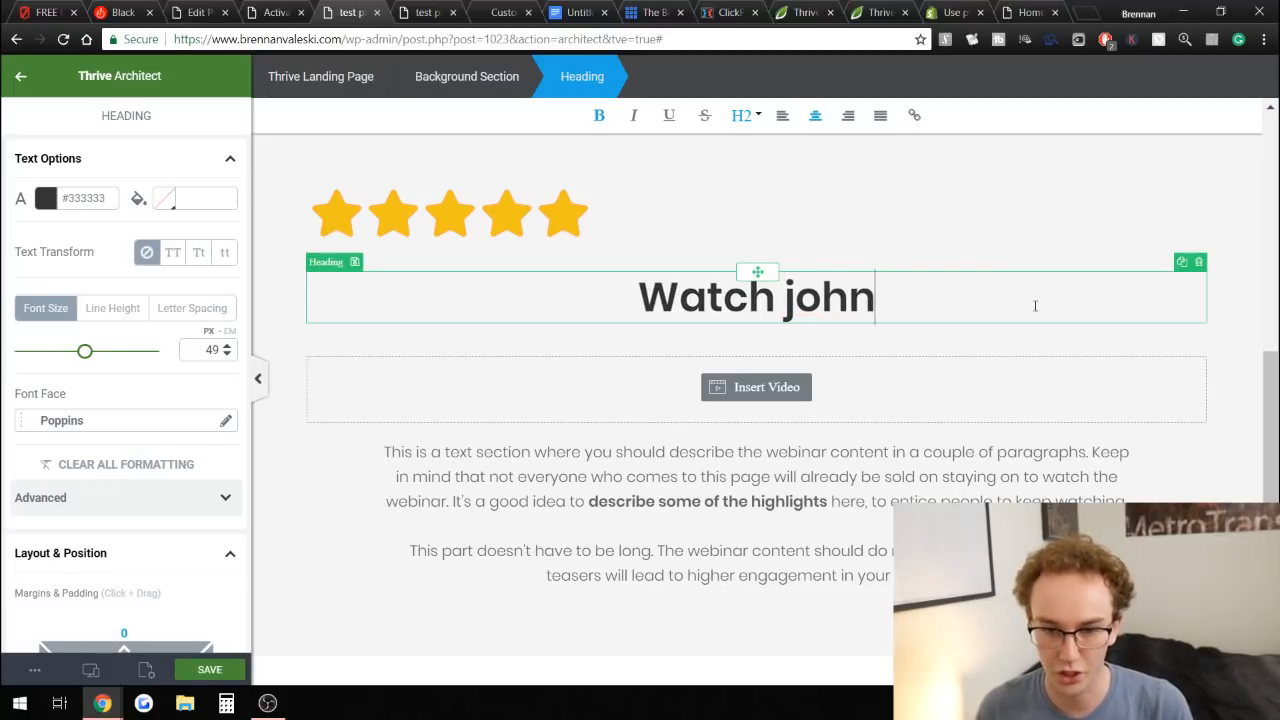
text(this video to)
key(BackSpace)
key(BackSpace)
key(BackSpace)
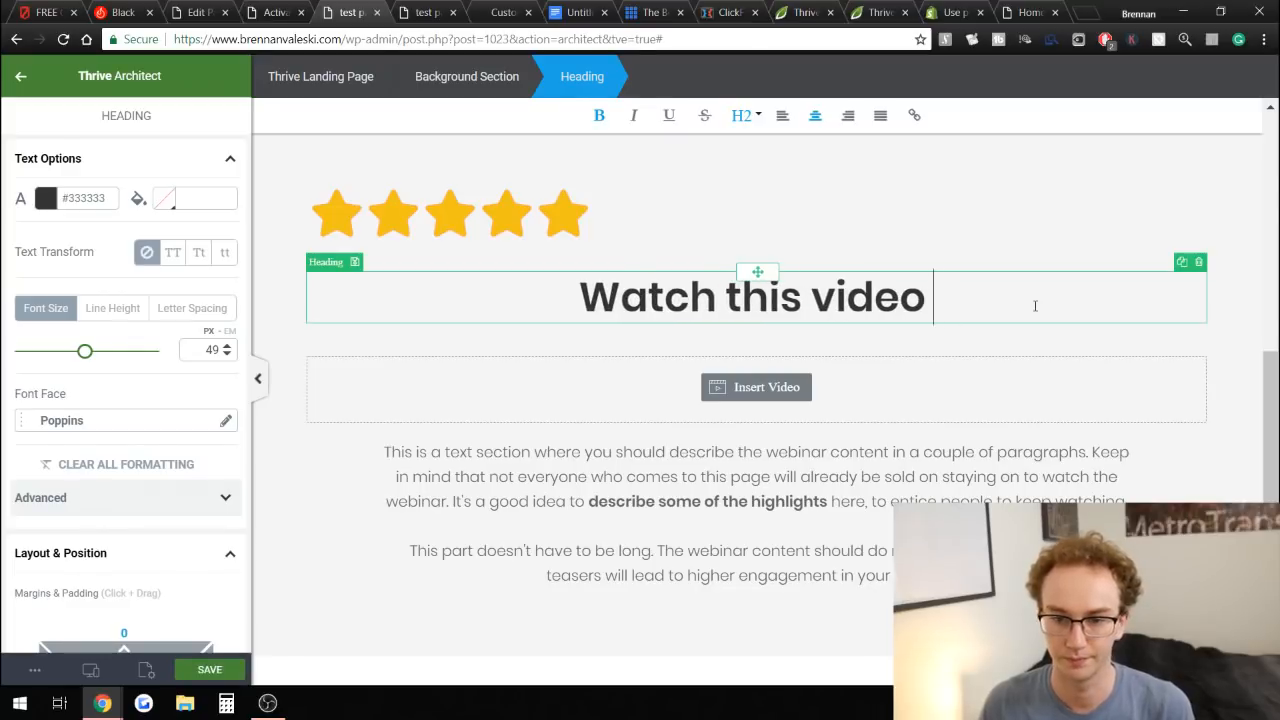
text(...)
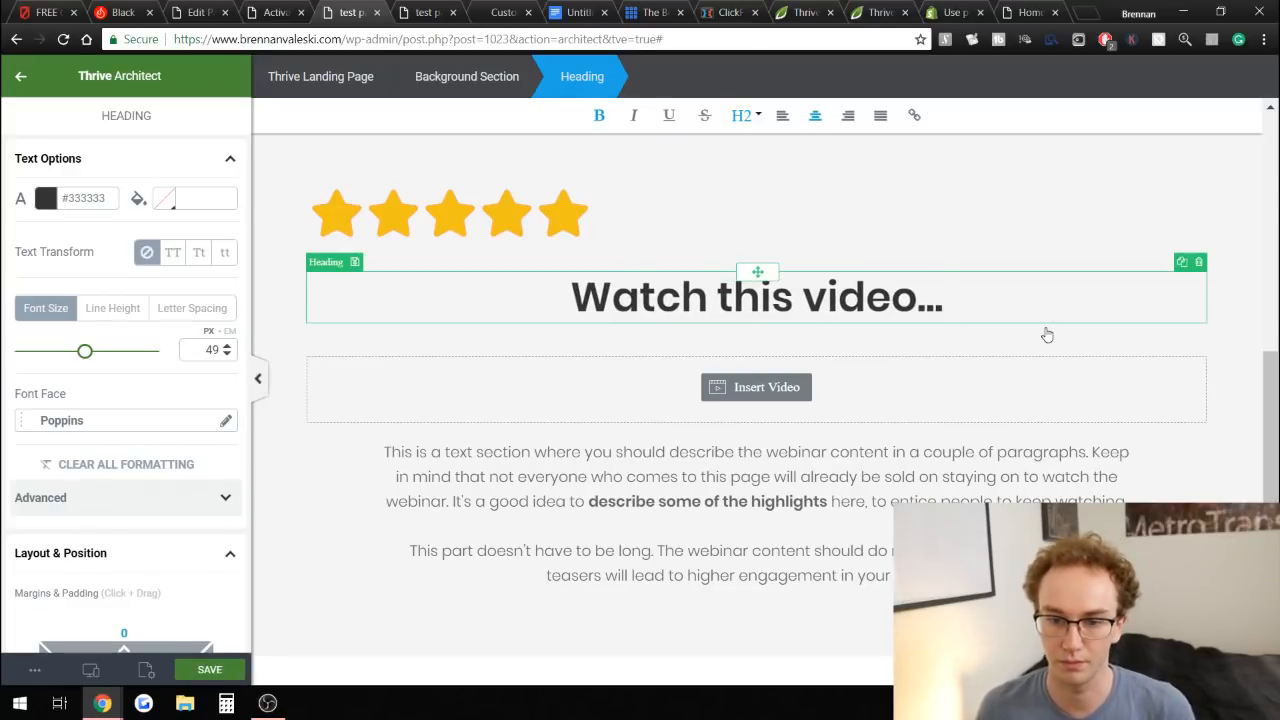
key(BackSpace)
key(BackSpace)
key(BackSpace)
text(!)
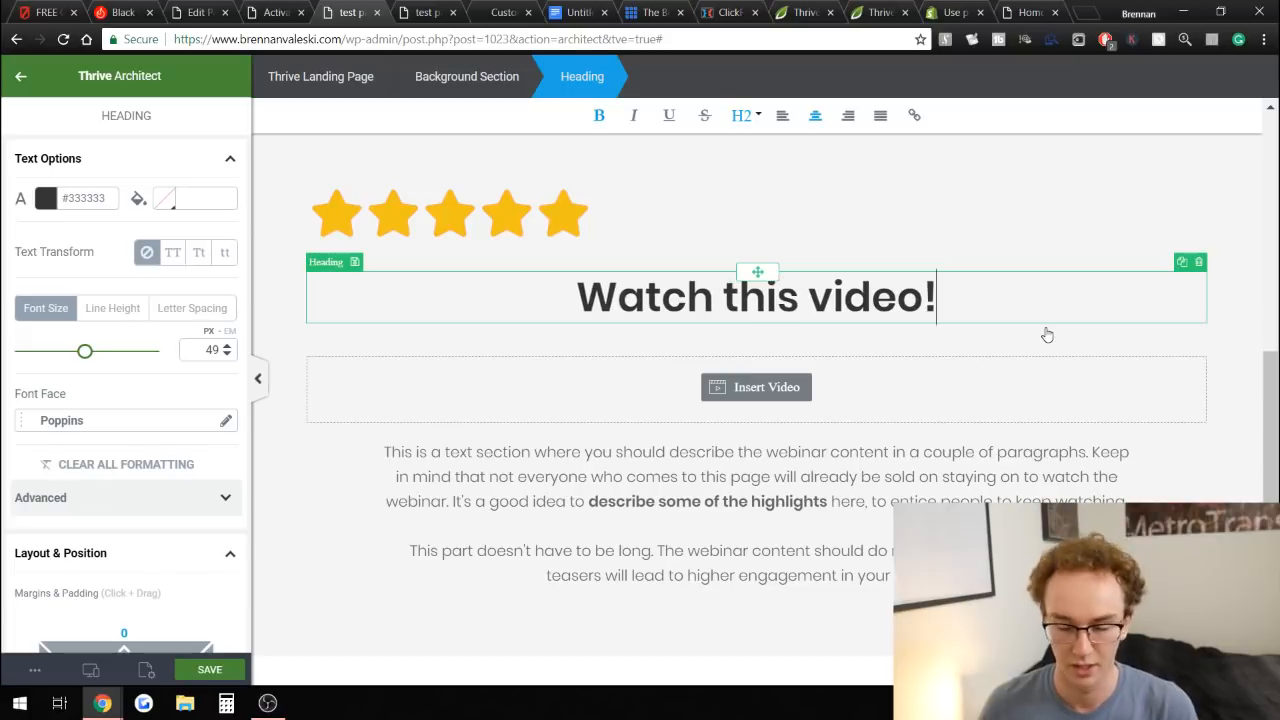
click(1227, 385)
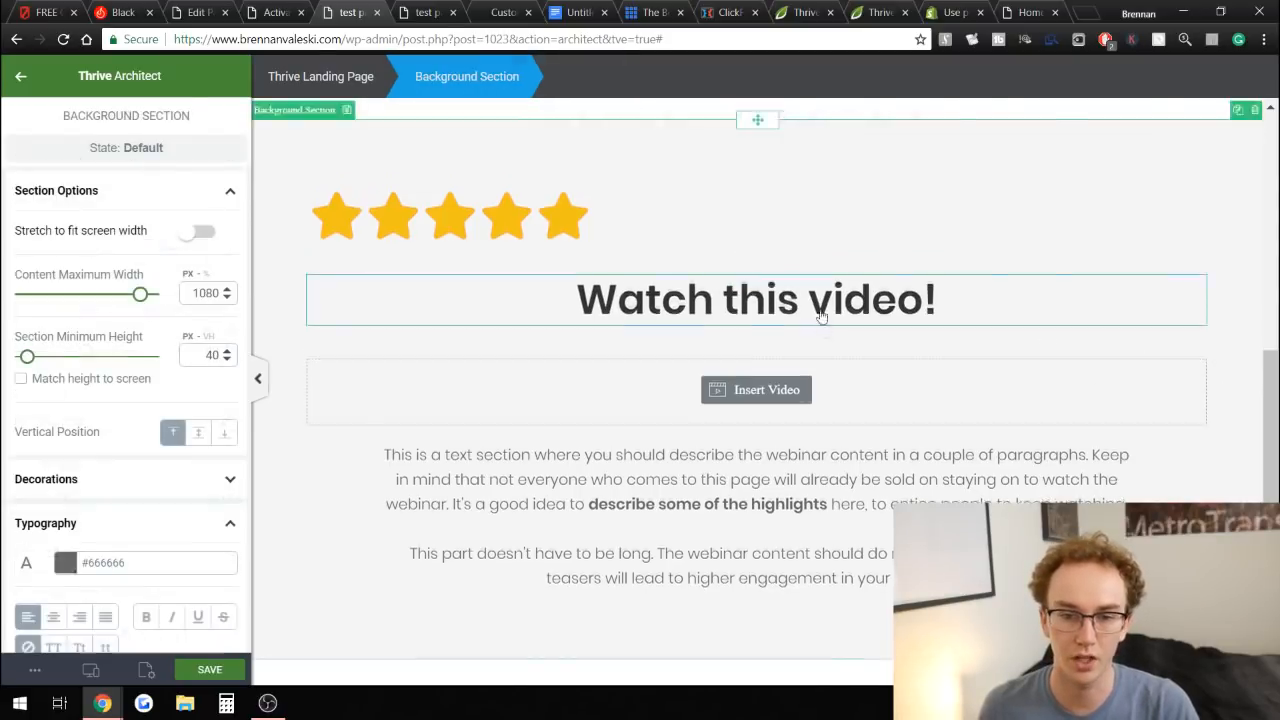
Review the reference sales pages: the credit card knife offer page and the charcoal powder page.
scroll(649, 366, up, 5)
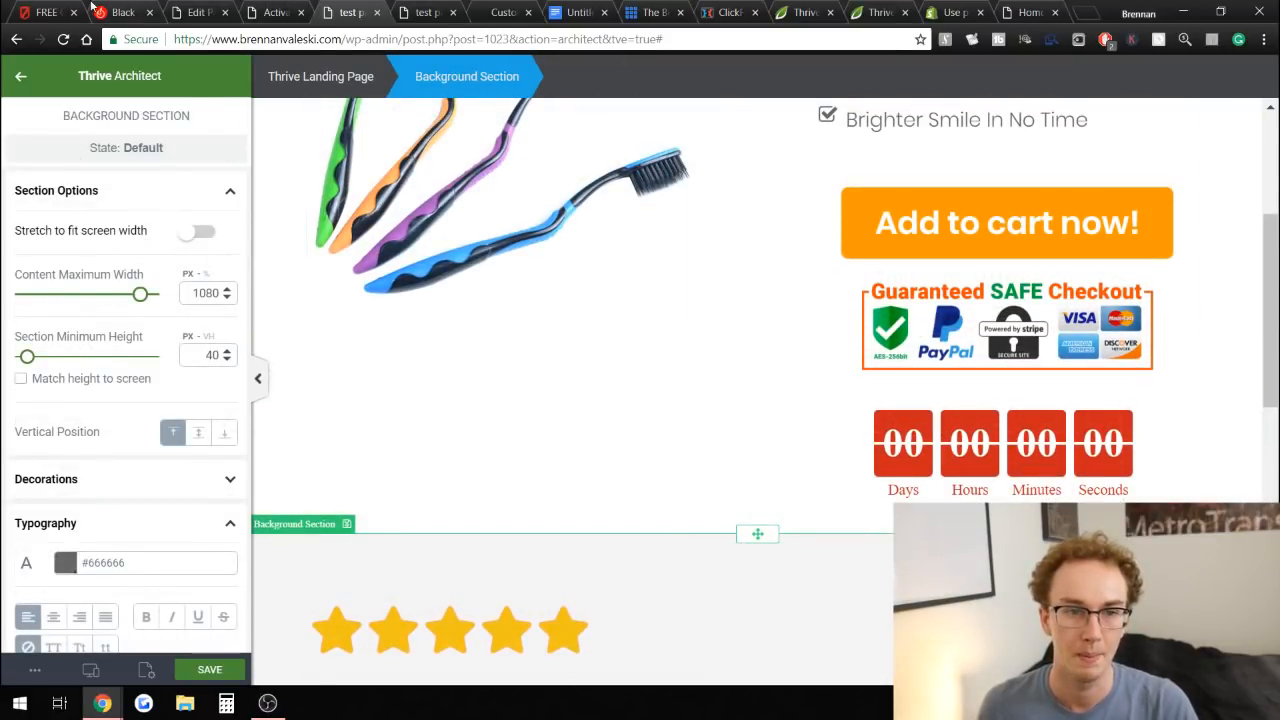
click(55, 8)
scroll(460, 300, down, 3)
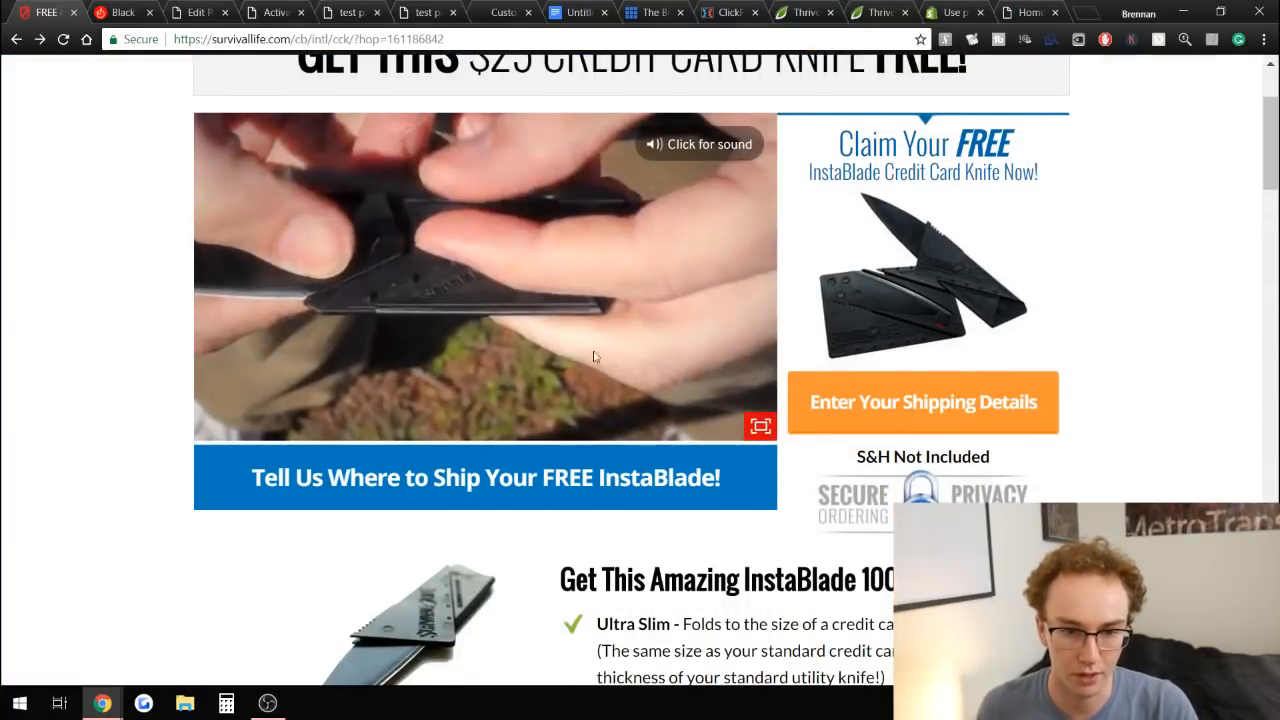
scroll(452, 397, down, 20)
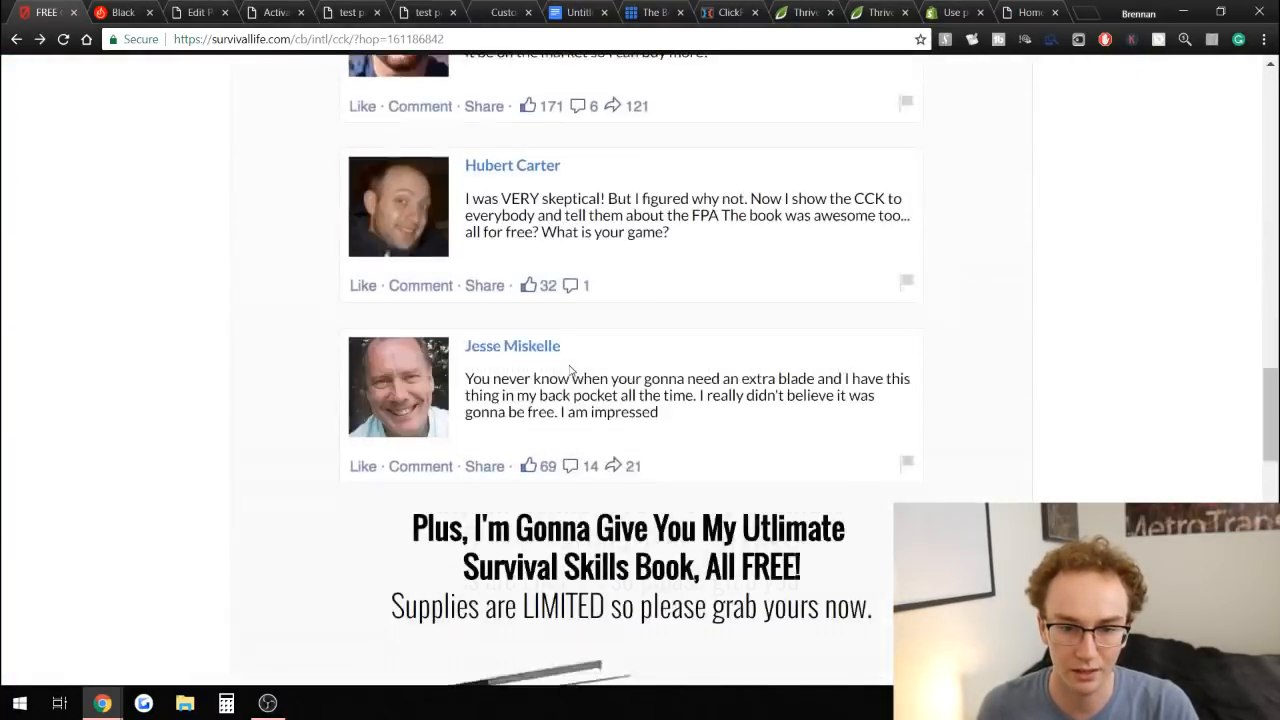
scroll(679, 443, up, 20)
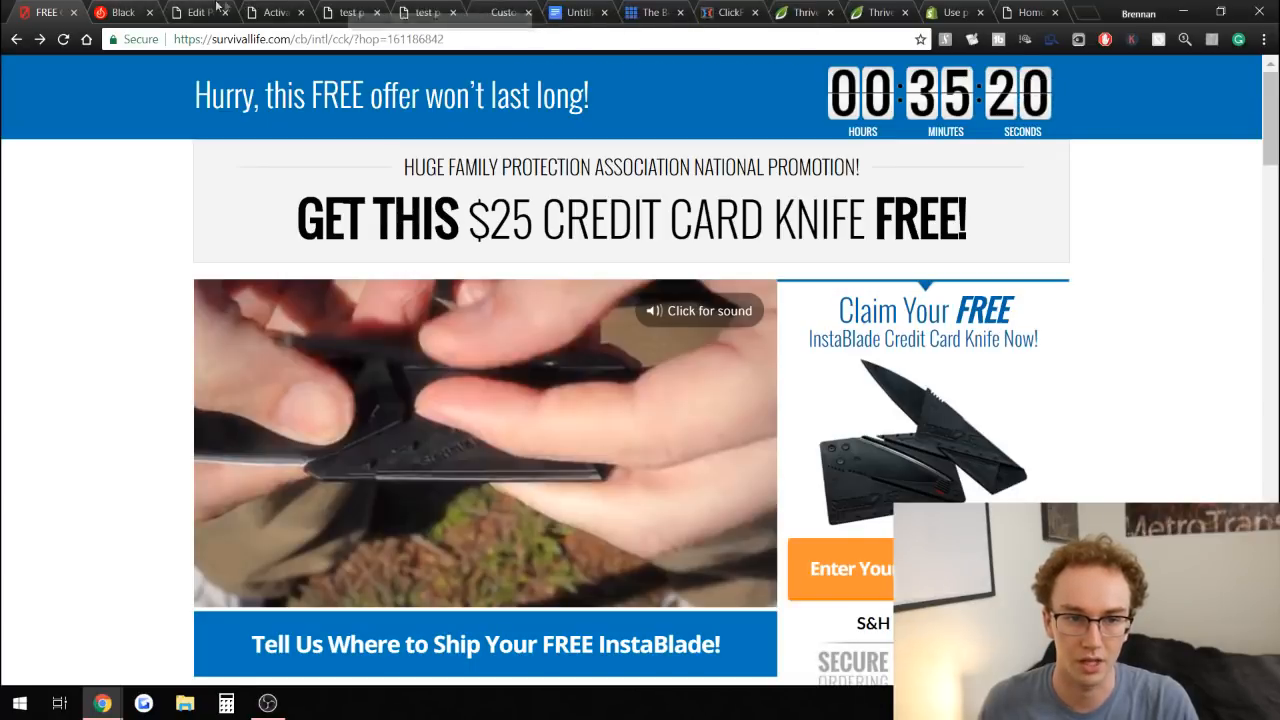
click(272, 12)
scroll(634, 348, down, 10)
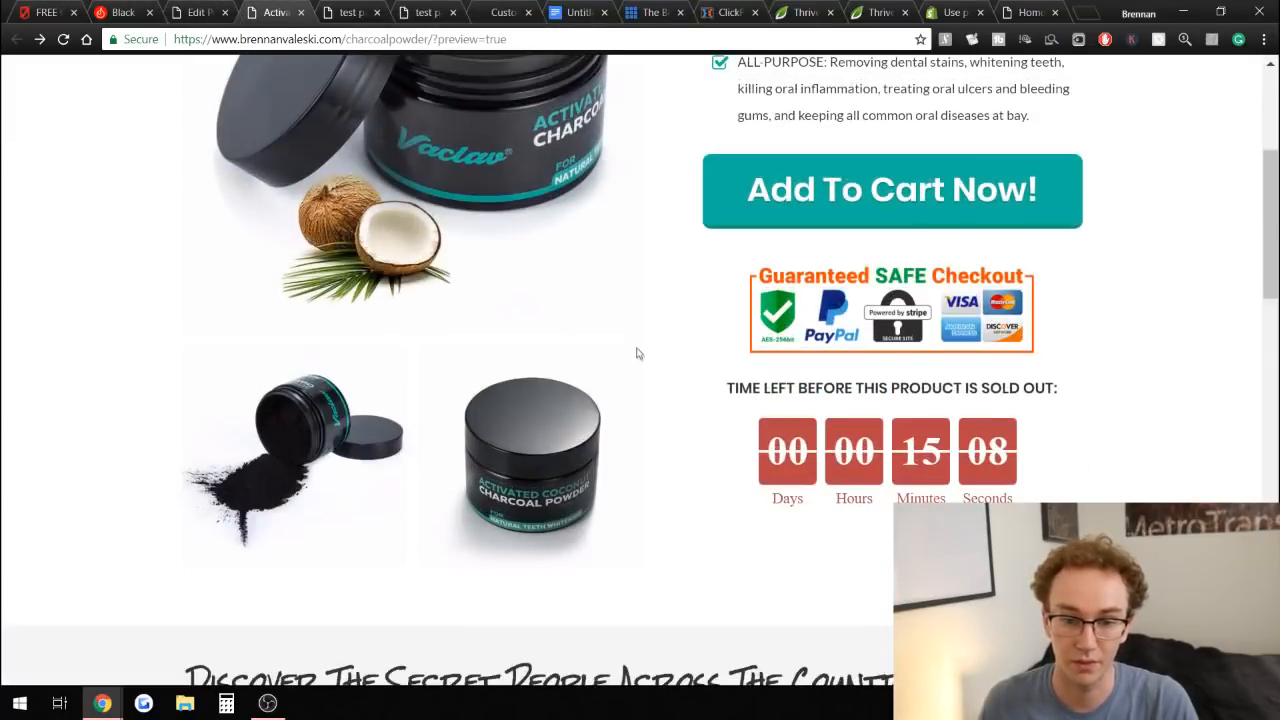
scroll(677, 531, down, 6)
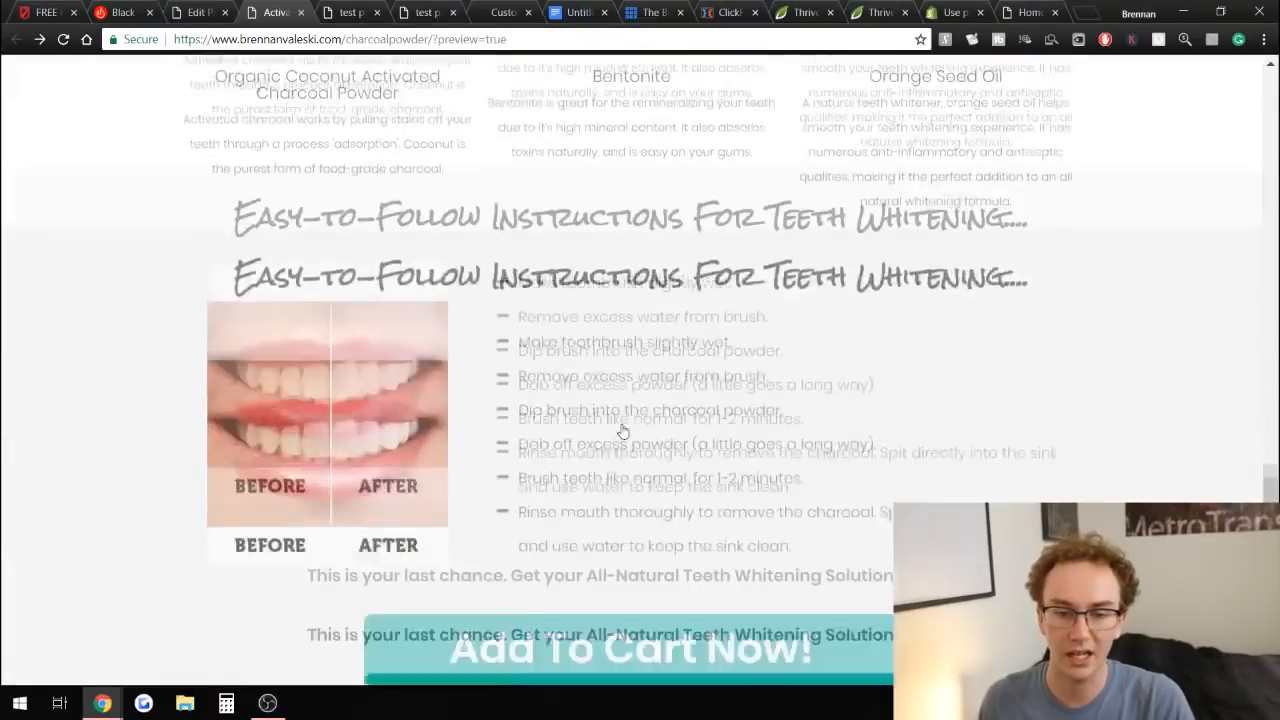
scroll(624, 432, up, 2)
drag(234, 390, 660, 434)
click(671, 429)
scroll(668, 430, down, 3)
drag(393, 343, 727, 461)
scroll(174, 154, down, 3)
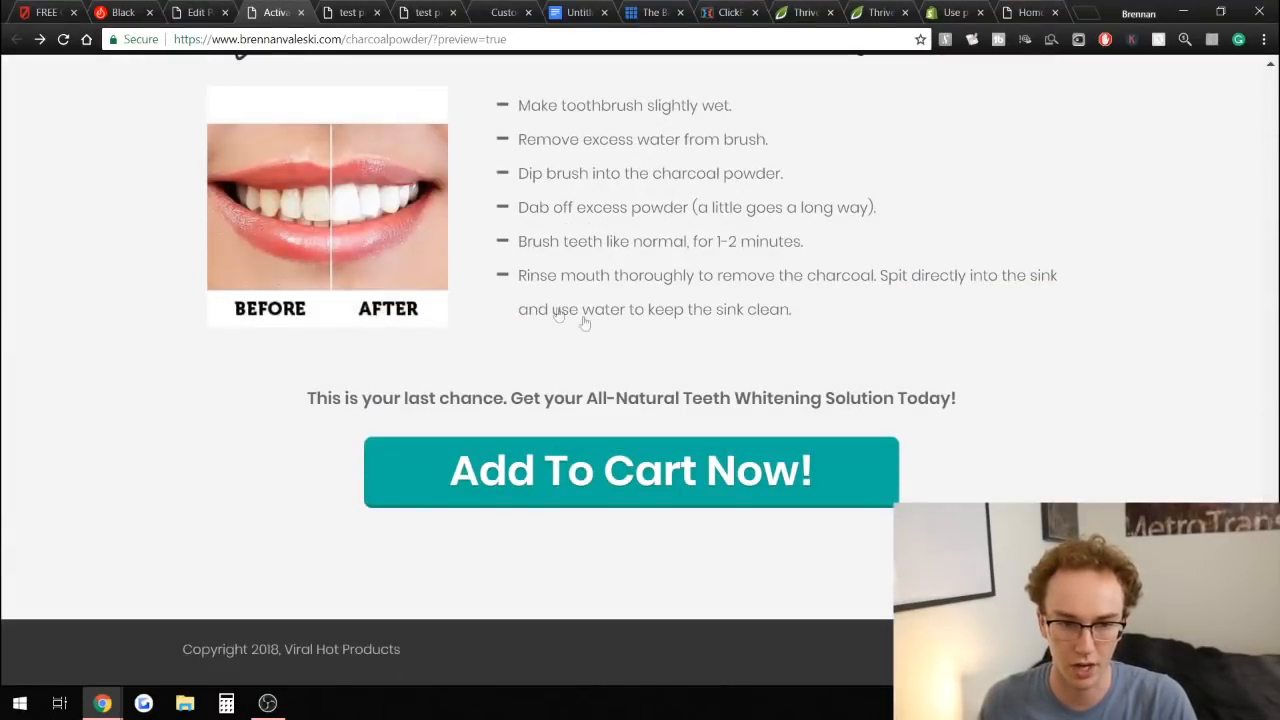
scroll(799, 295, up, 15)
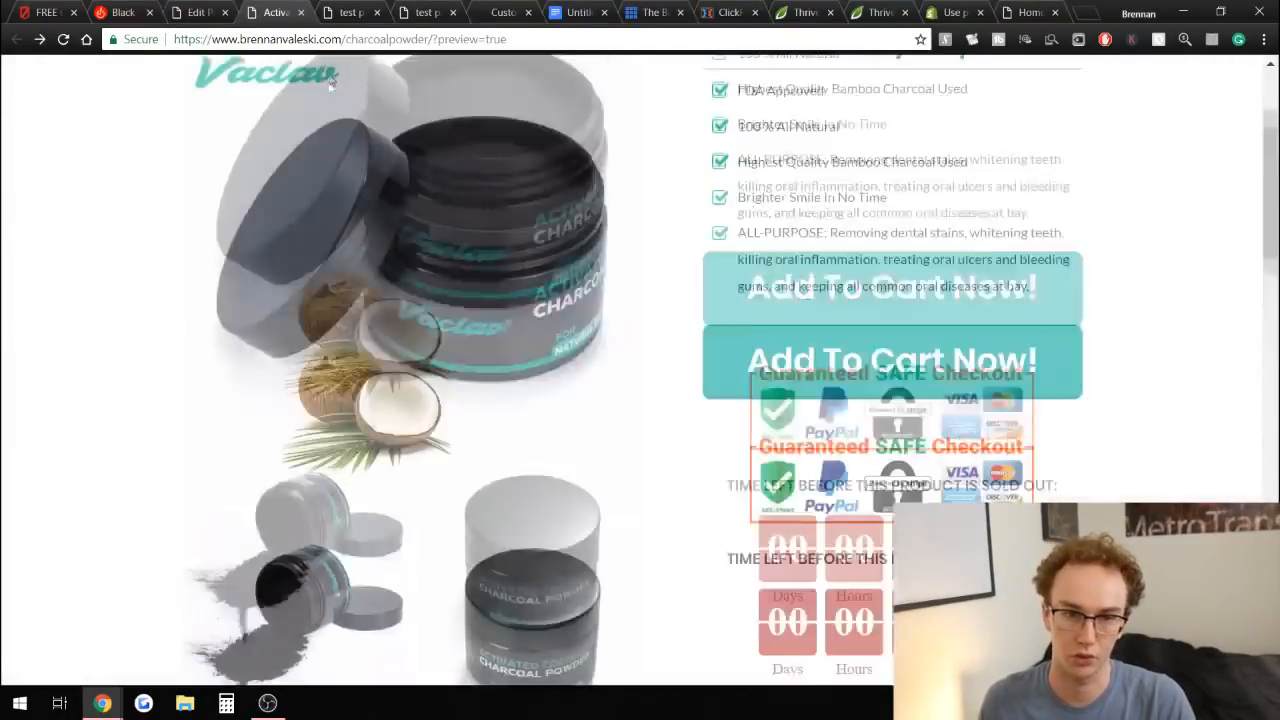
Browse the Thrive Themes, ClickFunnels and Bluehost pricing pages, the edited page and the site homepage.
click(345, 12)
scroll(600, 250, up, 3)
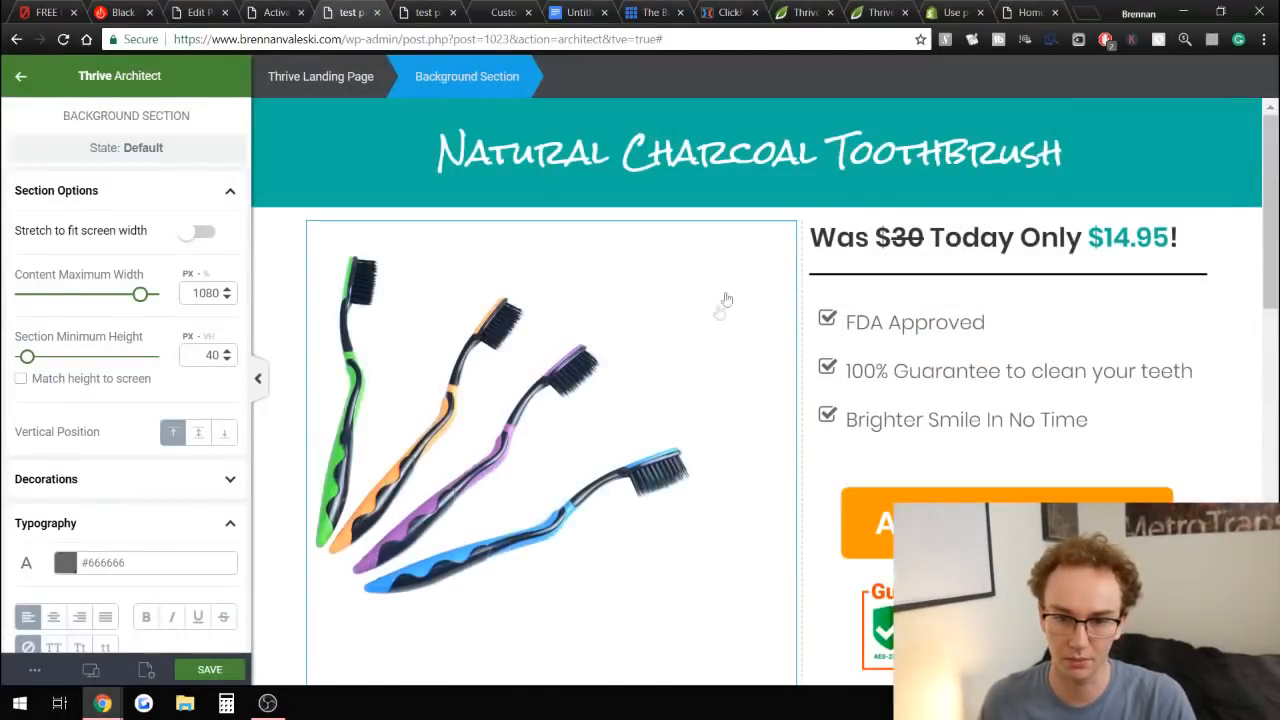
click(866, 10)
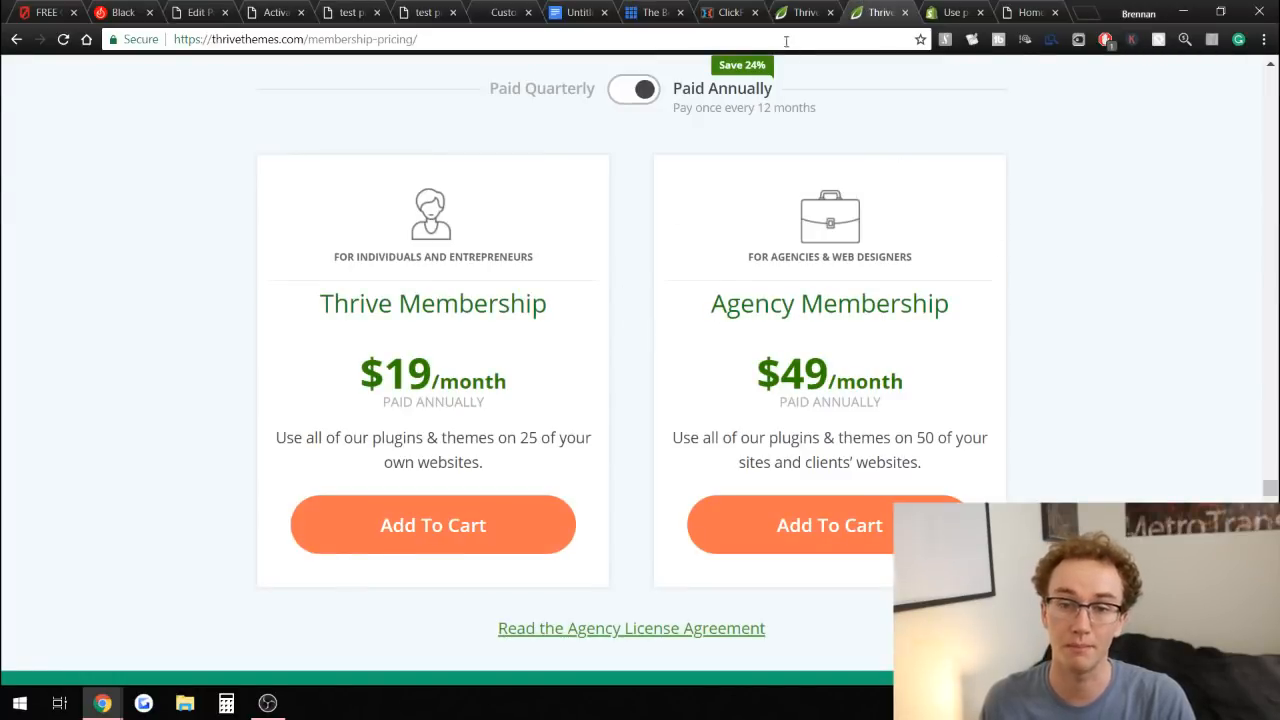
click(797, 10)
drag(911, 218, 1120, 218)
click(1120, 218)
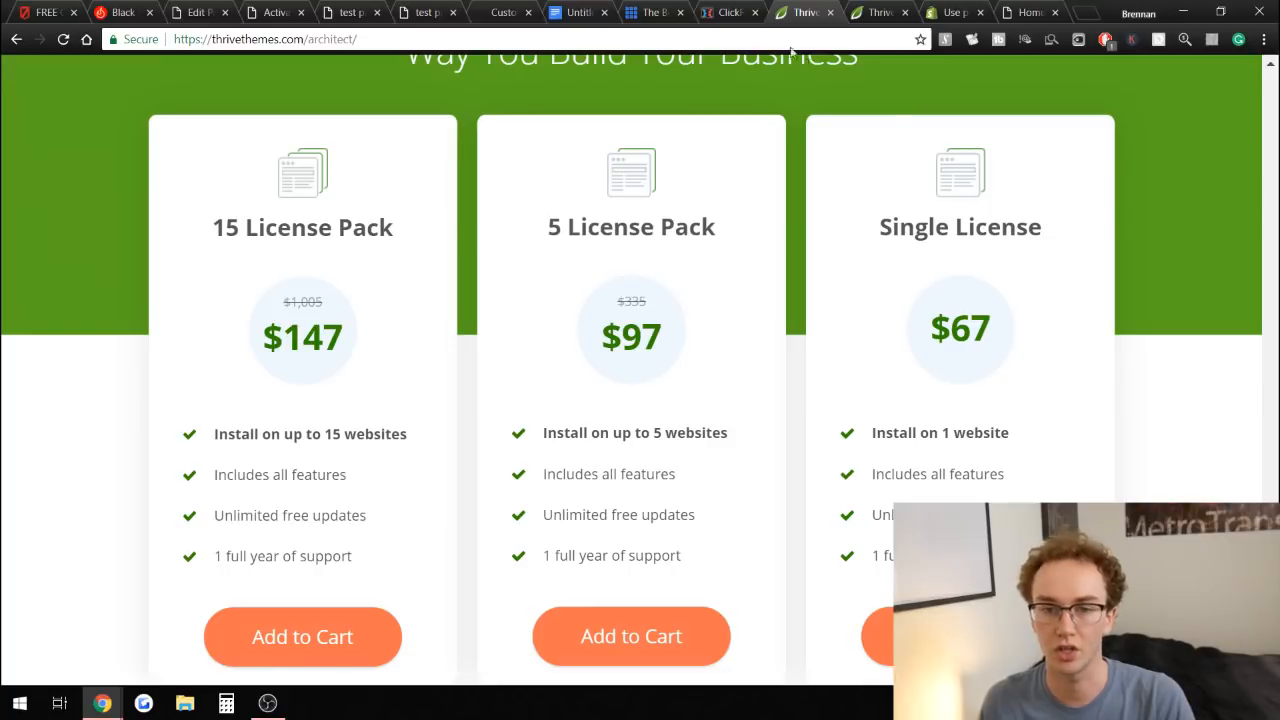
click(722, 10)
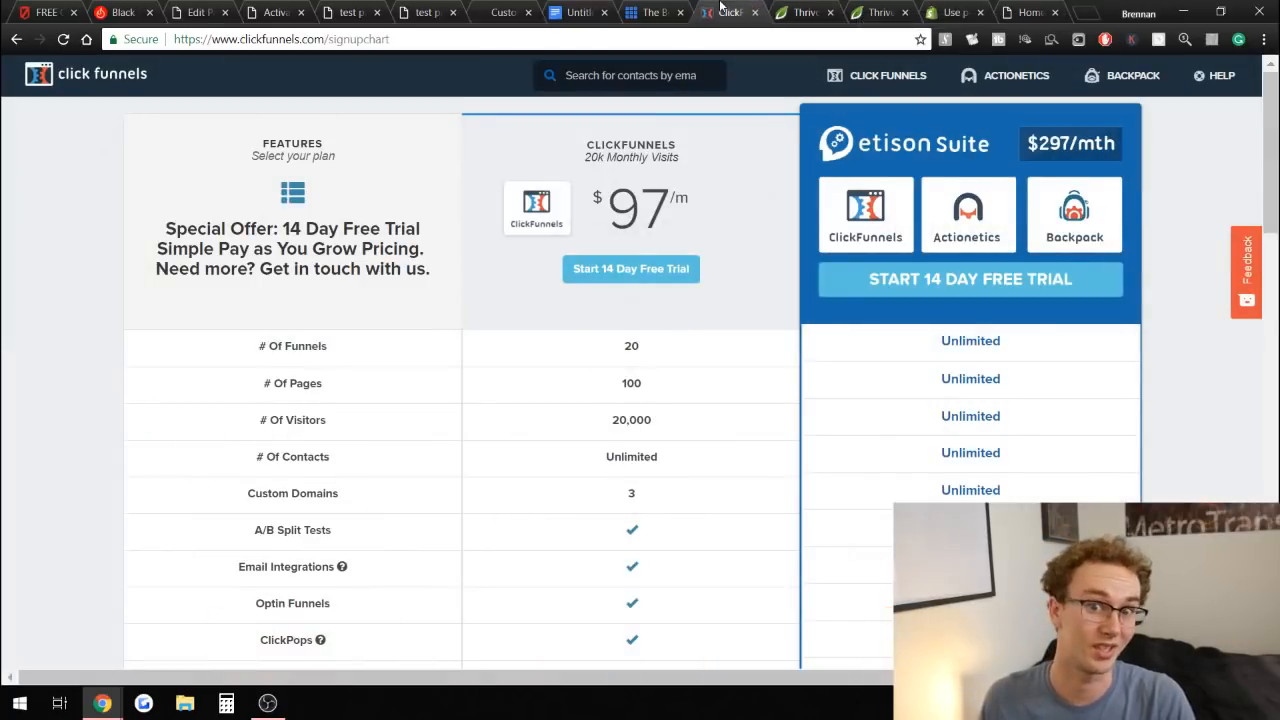
drag(587, 166, 655, 212)
click(781, 183)
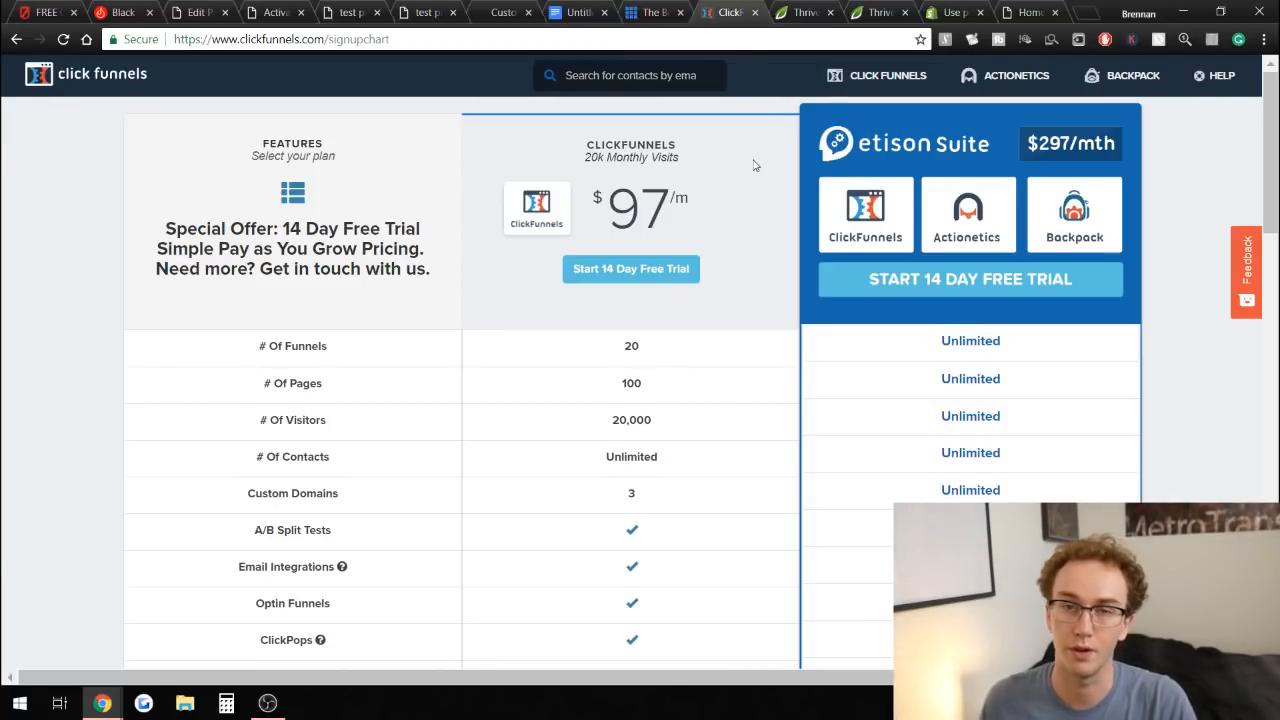
click(660, 12)
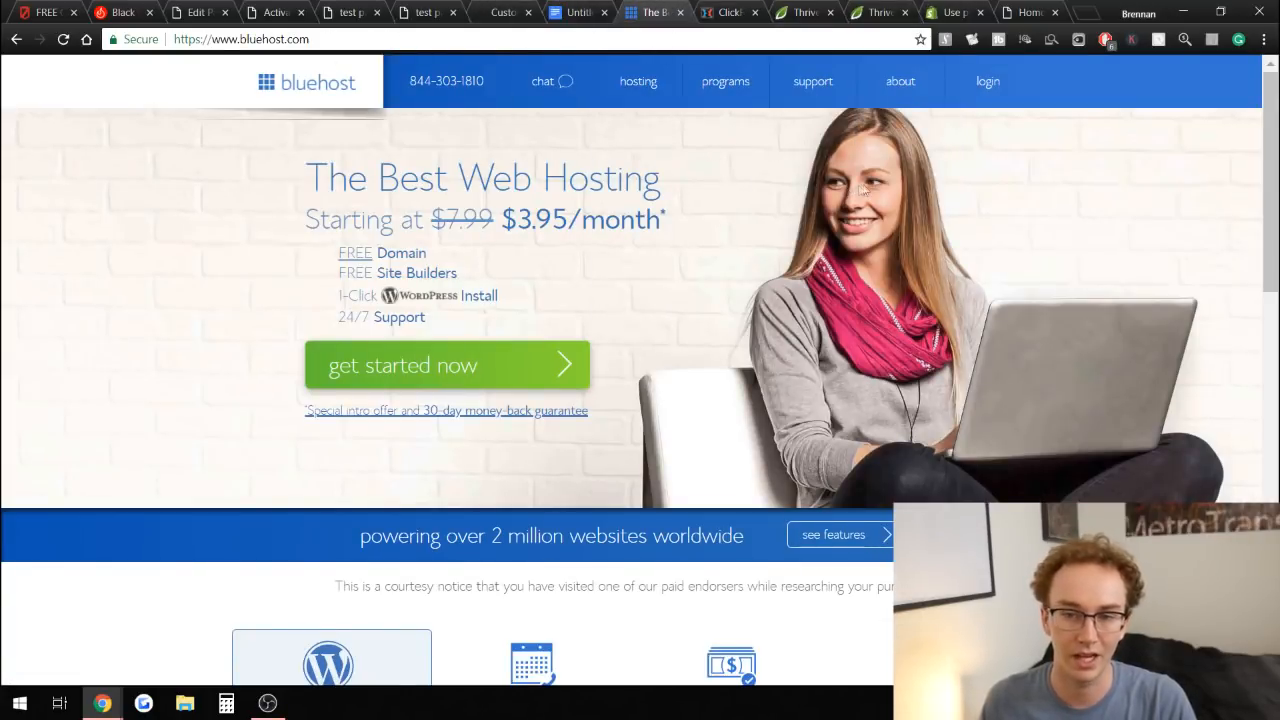
click(370, 9)
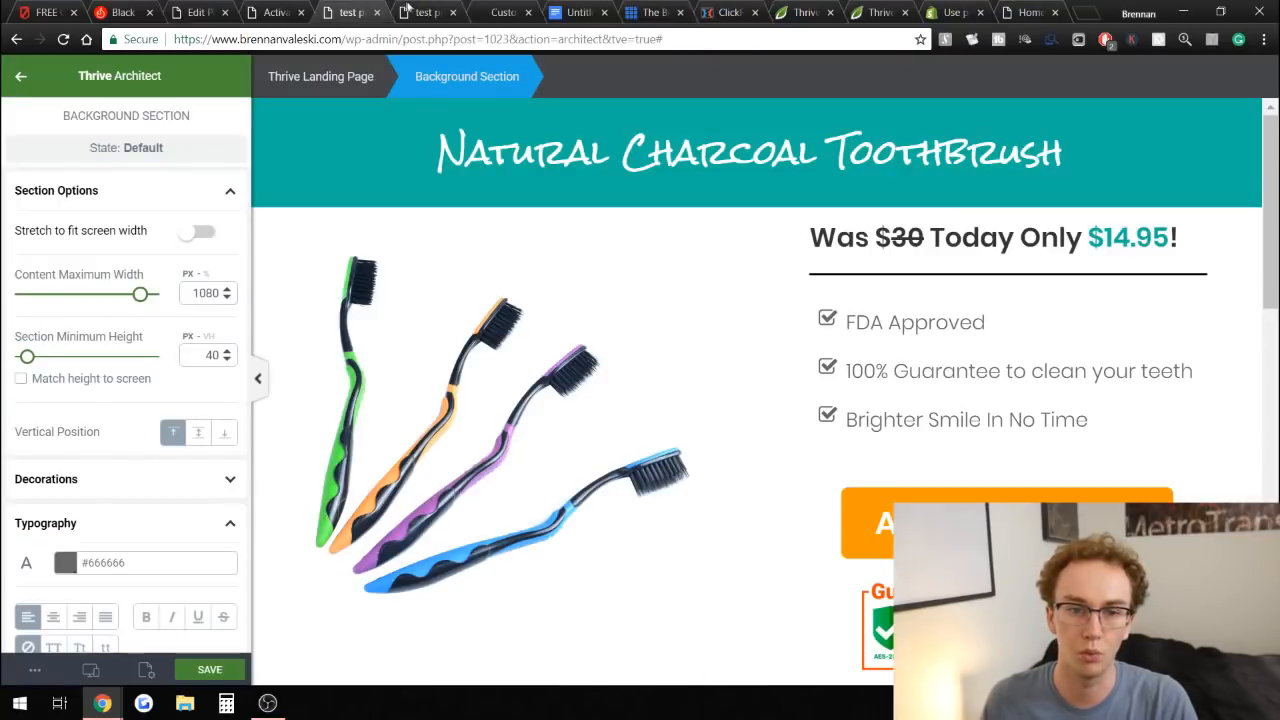
scroll(806, 310, down, 5)
scroll(804, 320, up, 5)
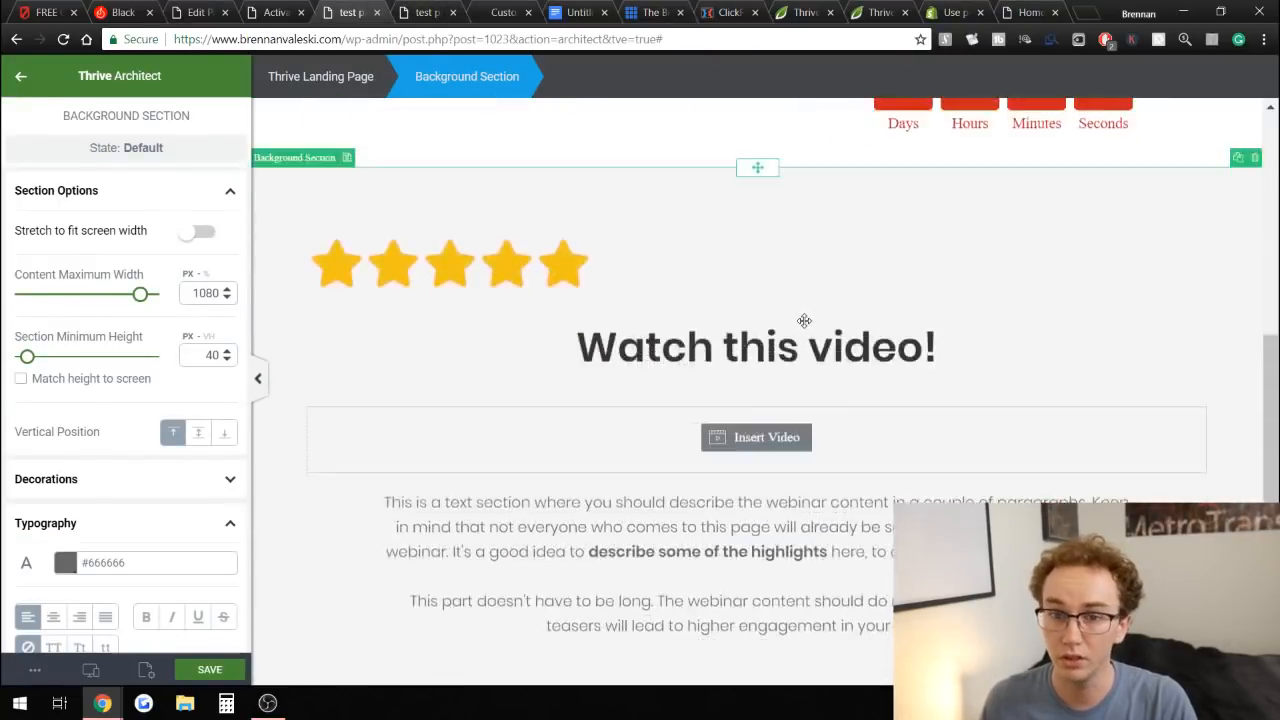
click(1036, 8)
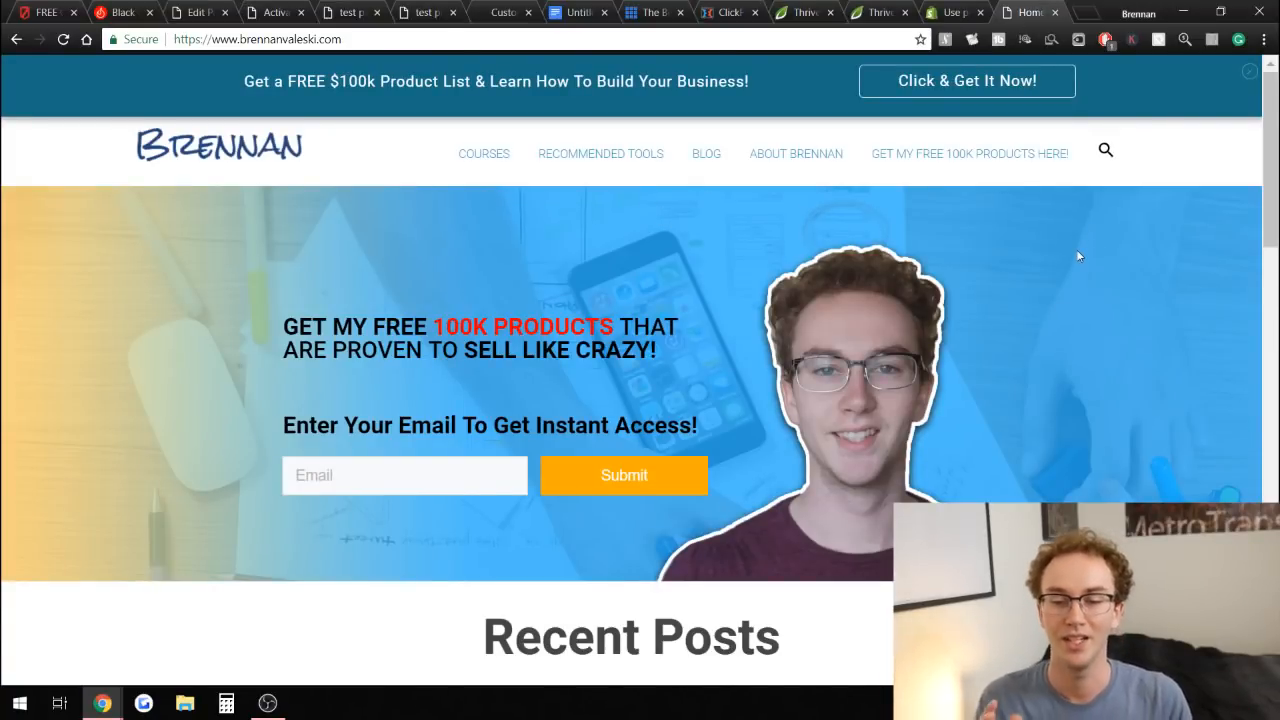
scroll(1070, 250, down, 4)
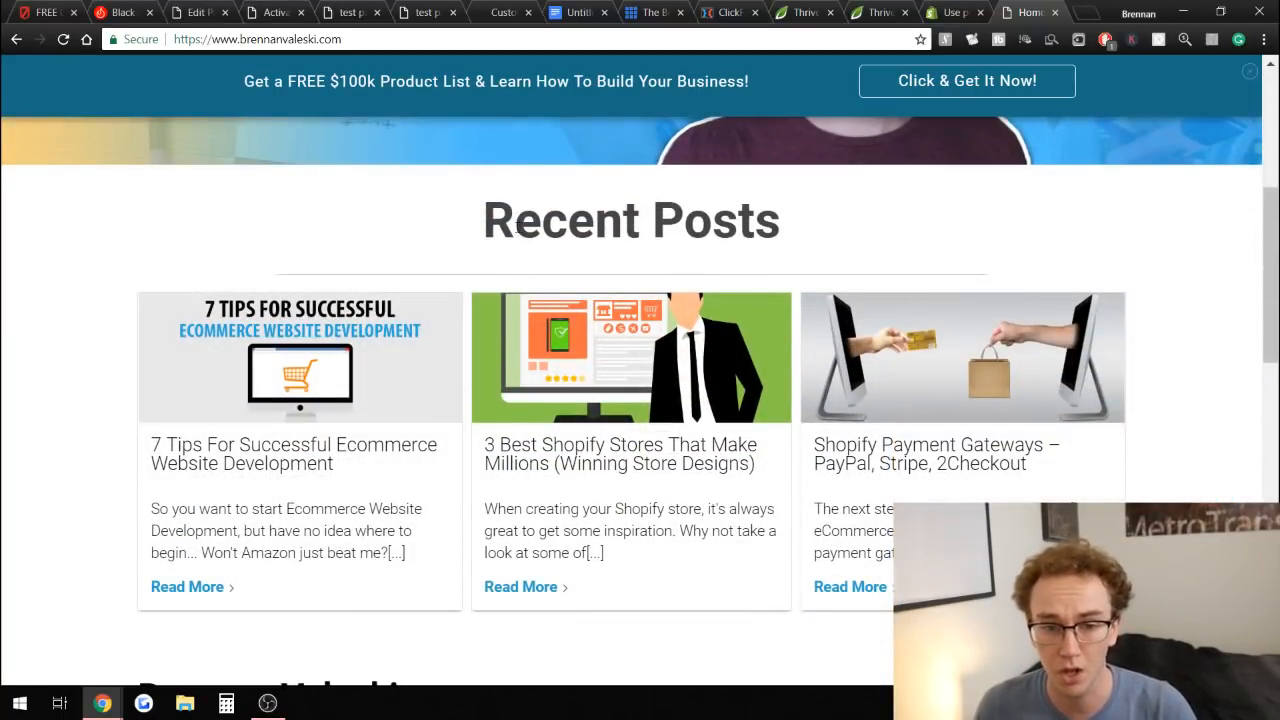
Scroll through the site homepage, examining its header, recent posts and author sections.
scroll(630, 320, down, 1)
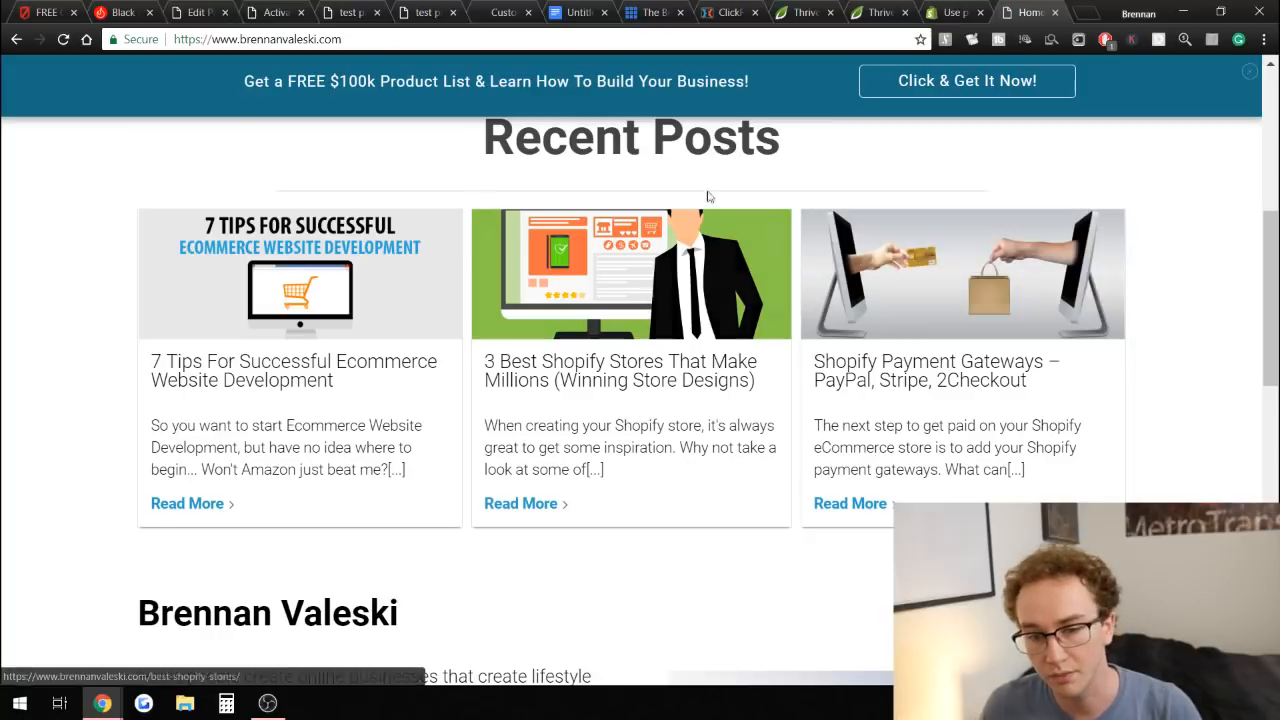
scroll(467, 188, up, 1)
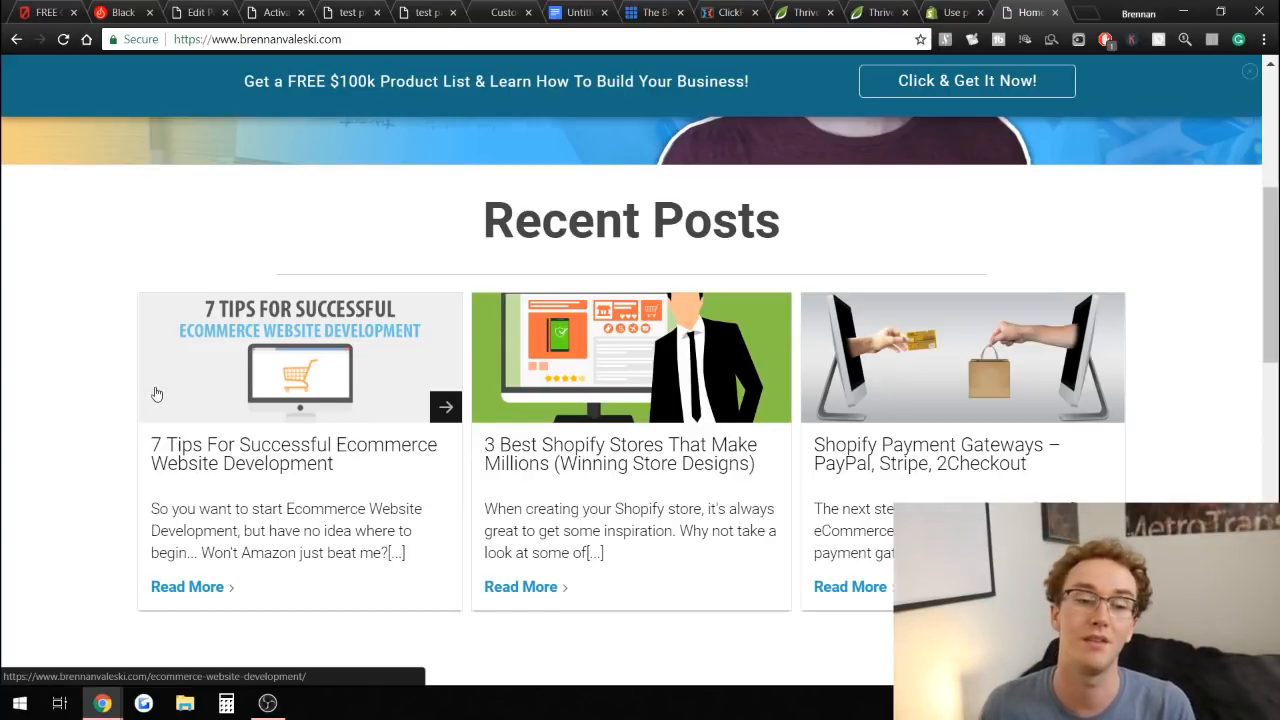
scroll(106, 350, down, 3)
scroll(108, 352, up, 1)
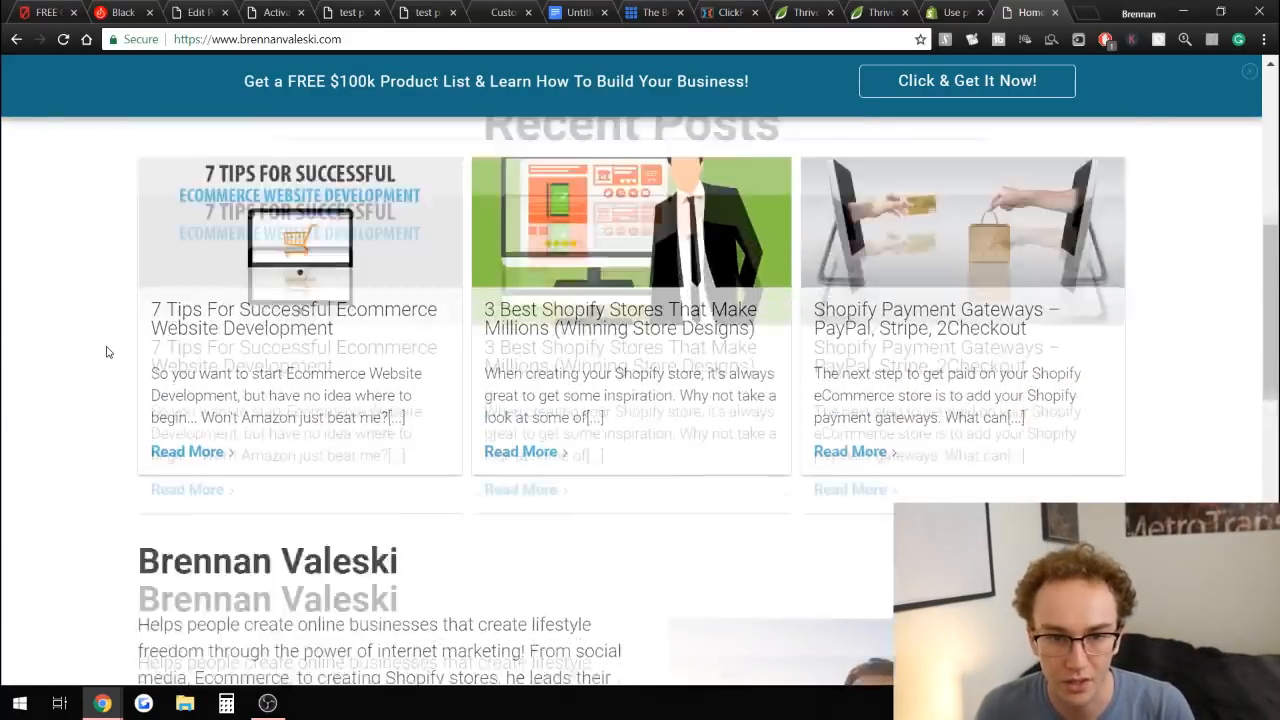
scroll(108, 356, down, 3)
scroll(466, 371, up, 10)
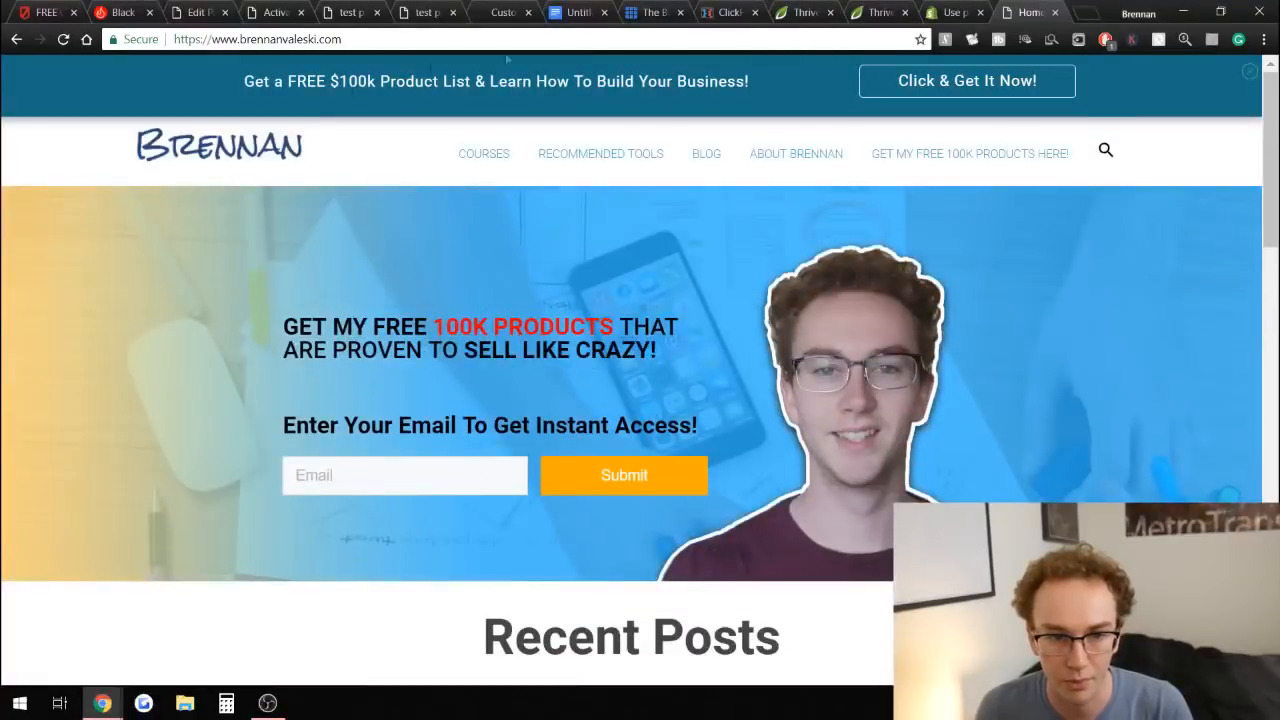
scroll(243, 333, down, 4)
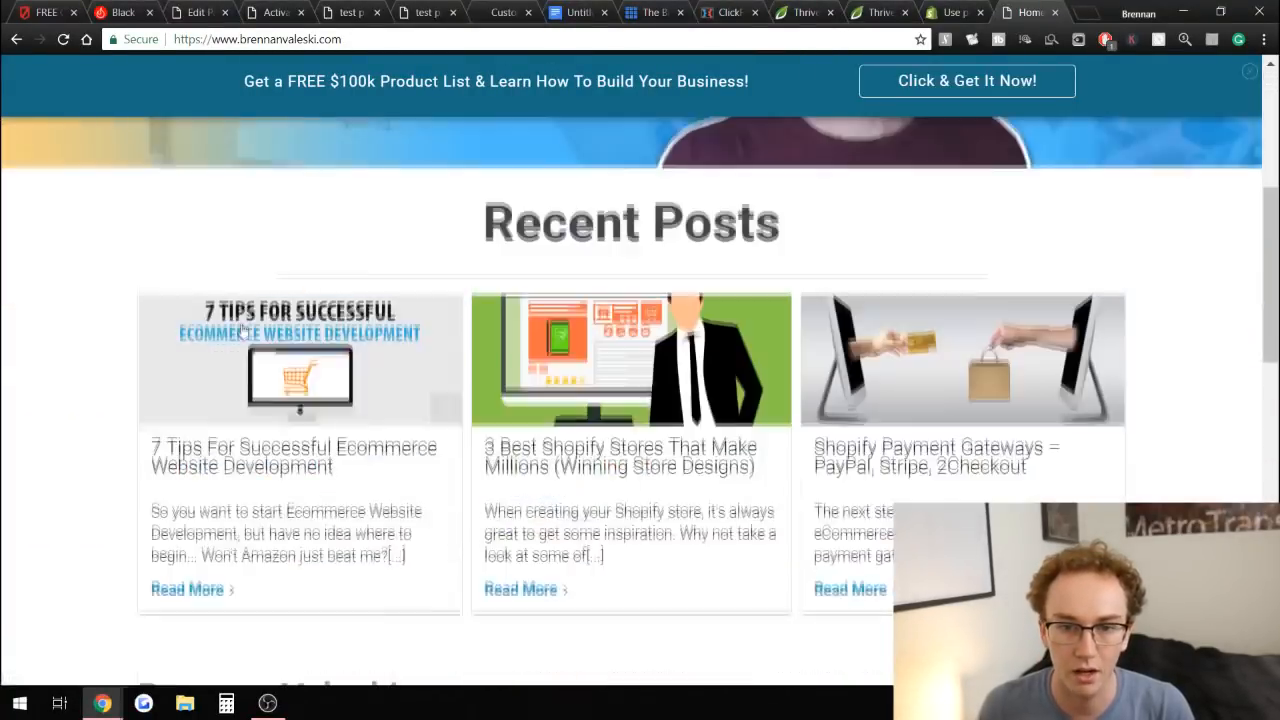
scroll(243, 333, down, 6)
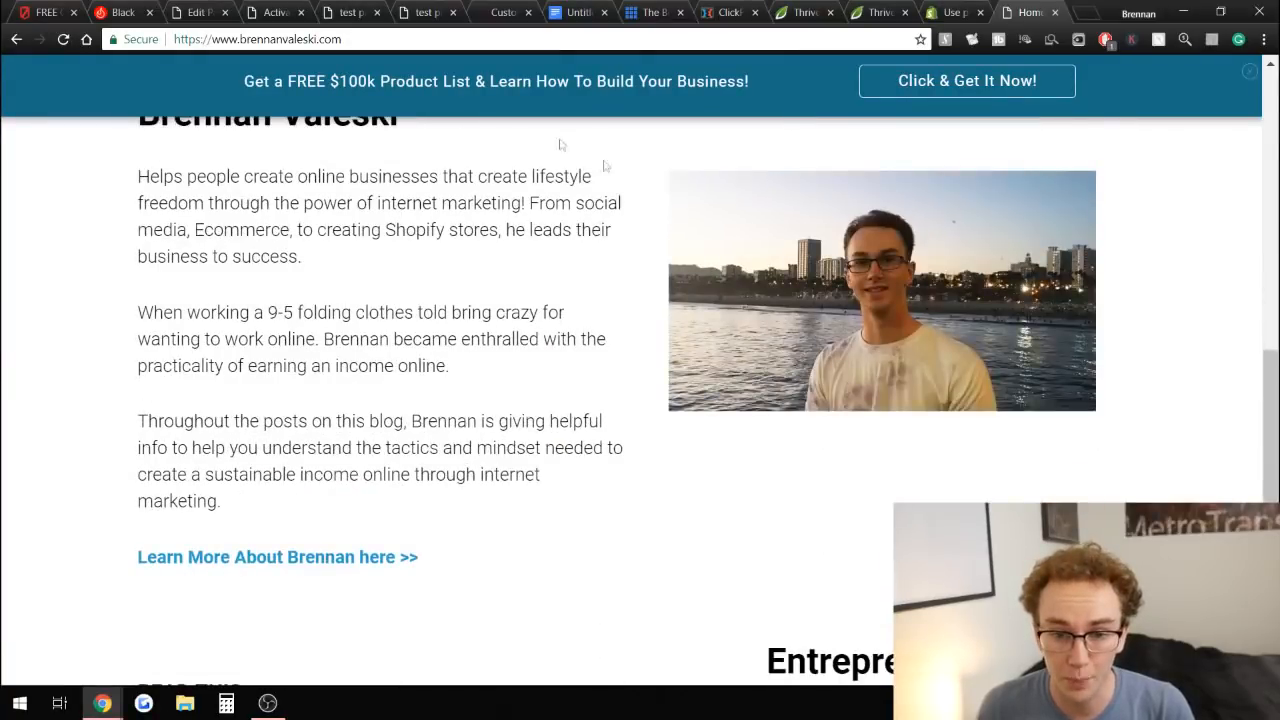
scroll(560, 145, up, 3)
scroll(423, 146, up, 7)
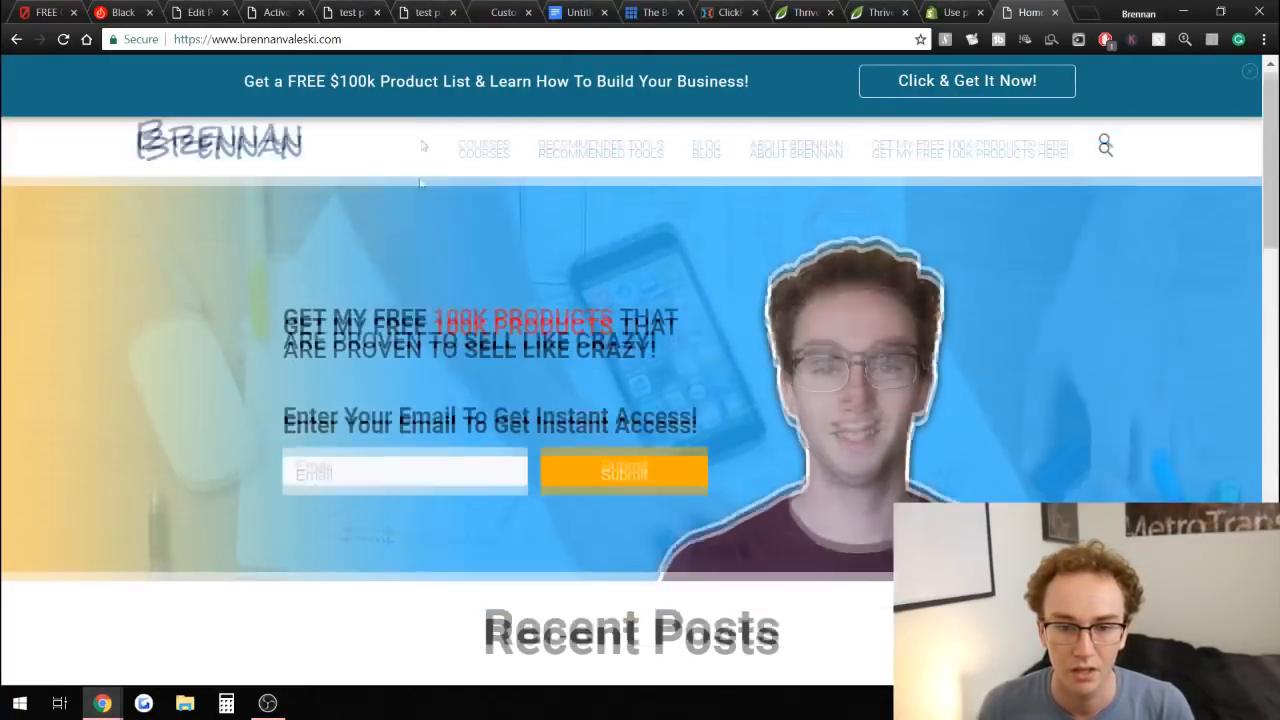
click(428, 12)
scroll(640, 300, down, 10)
scroll(500, 250, up, 10)
Cycle through the charcoal powder page, the toothbrush page in the editor, the Thrive pricing pages and the homepage.
click(278, 12)
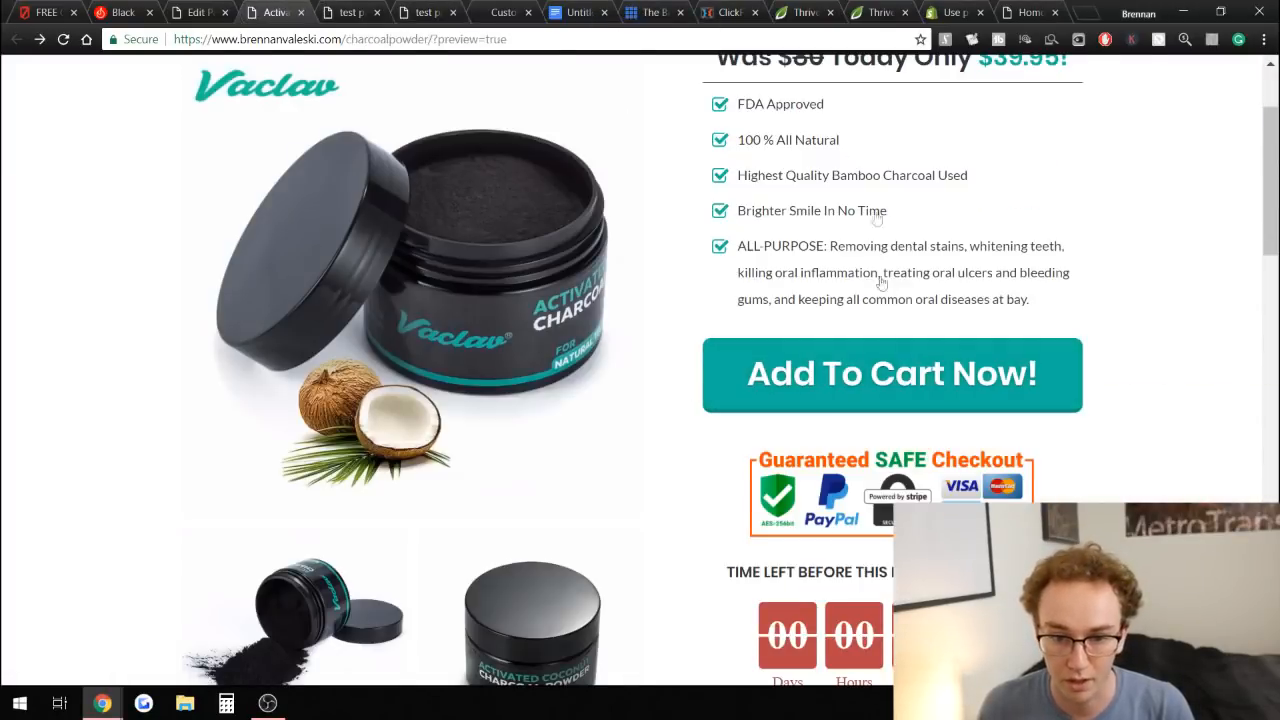
scroll(876, 218, up, 2)
scroll(823, 251, down, 8)
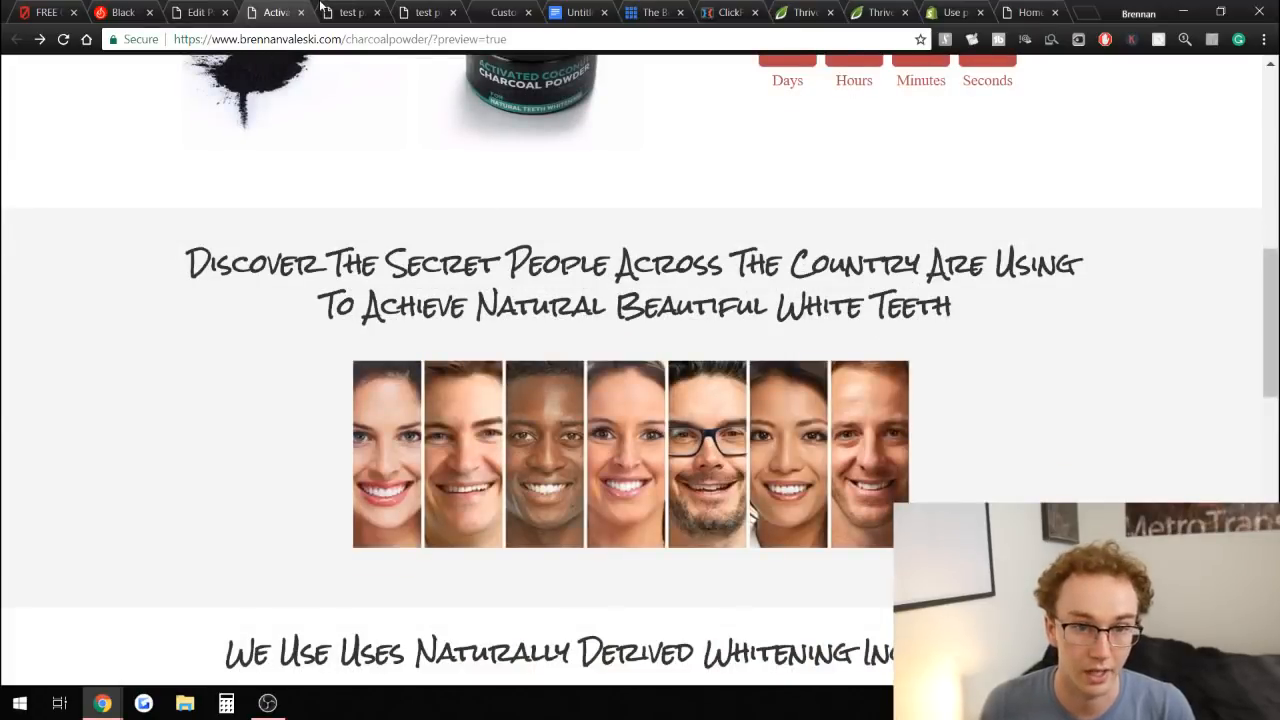
click(352, 12)
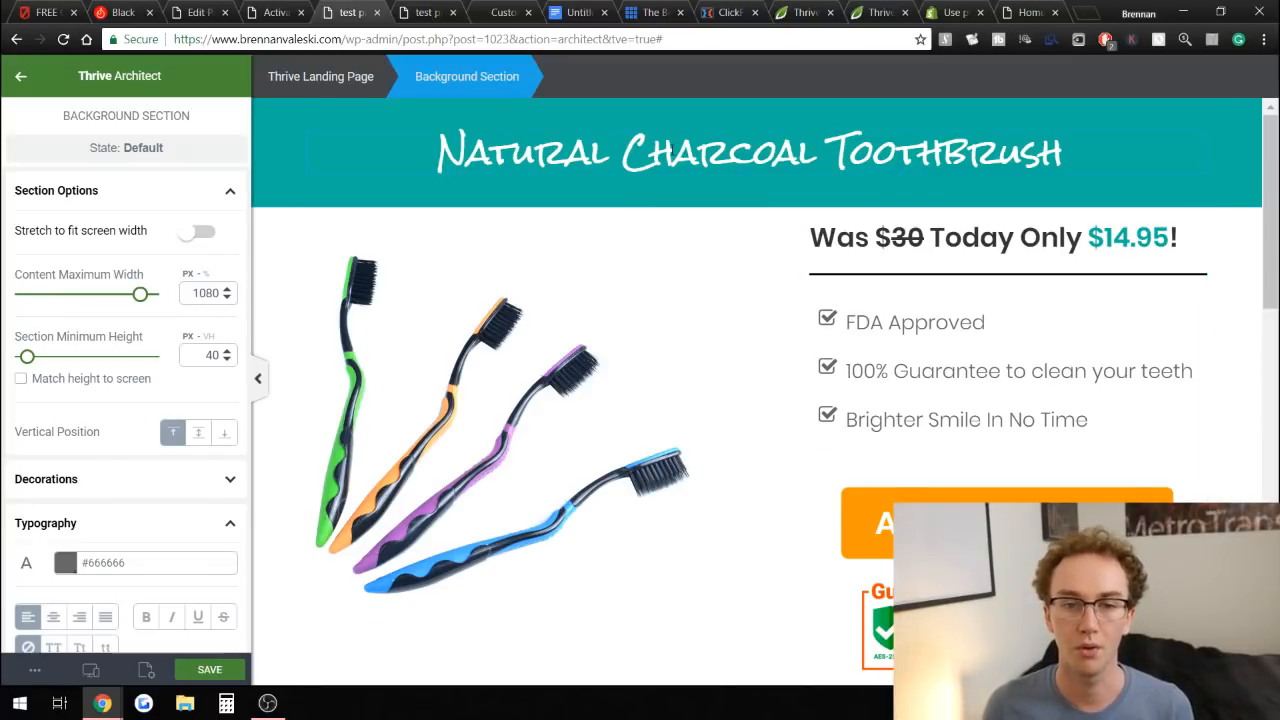
click(782, 11)
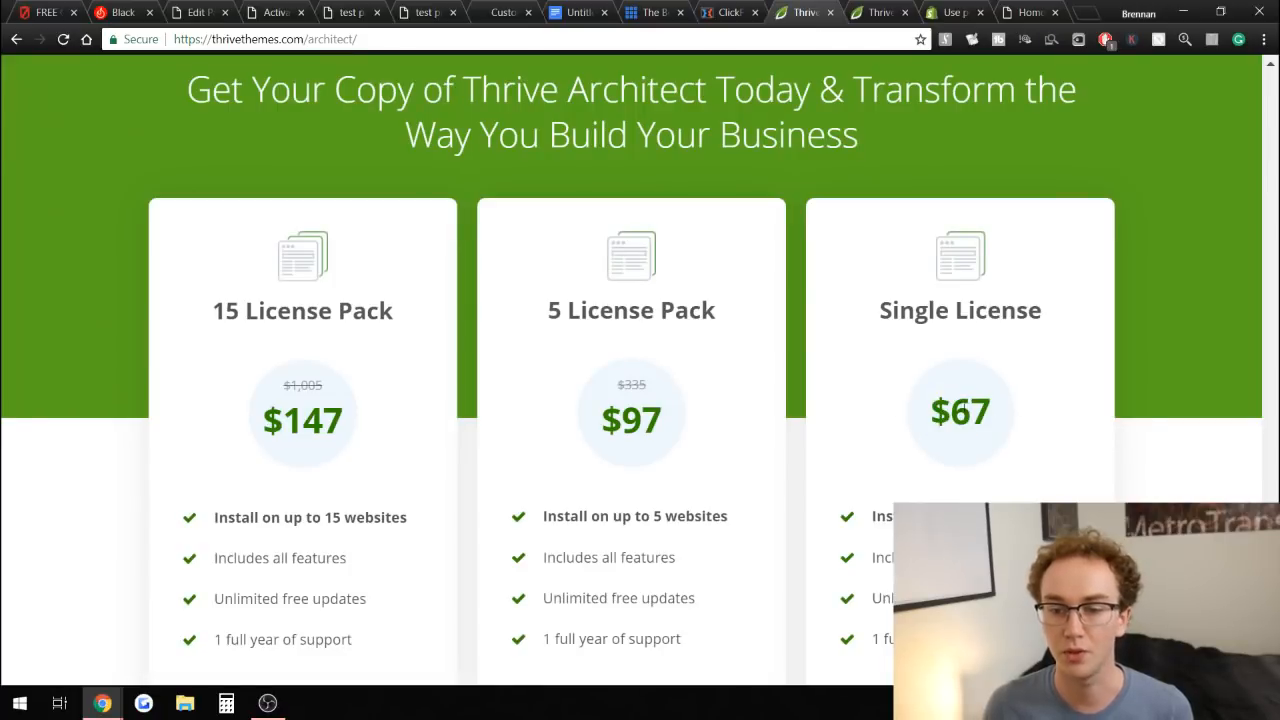
click(864, 11)
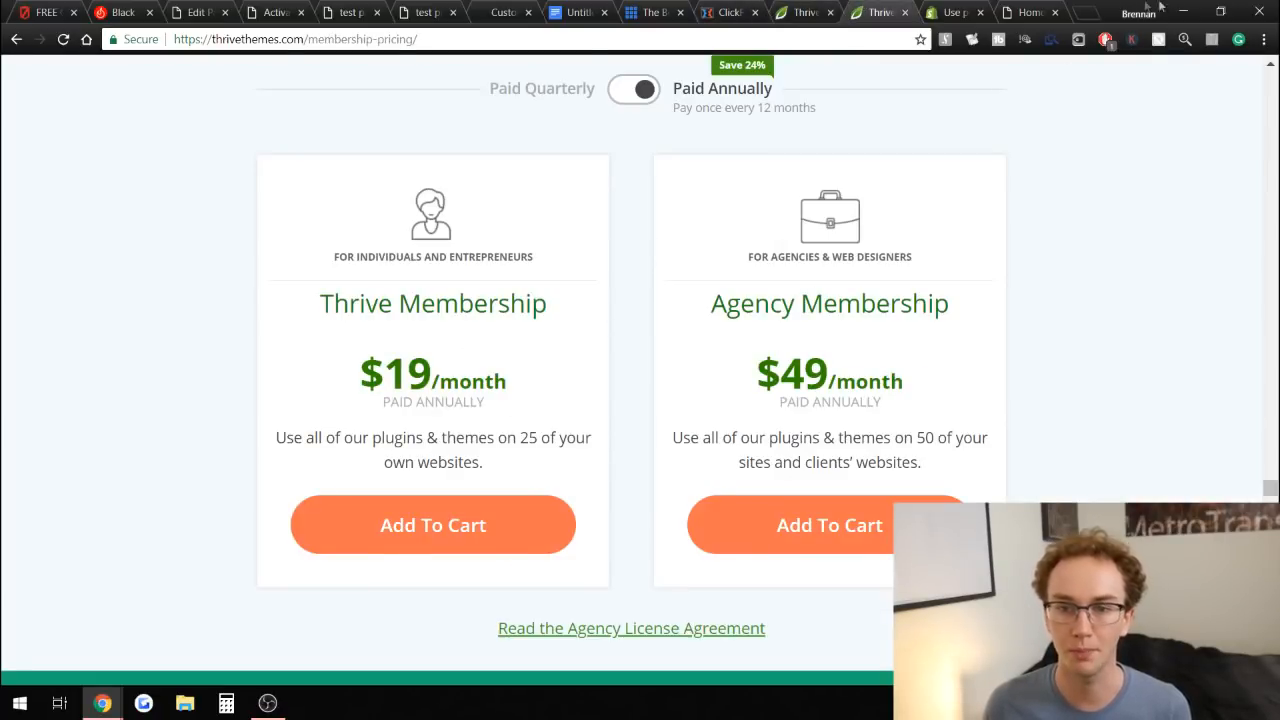
click(1028, 11)
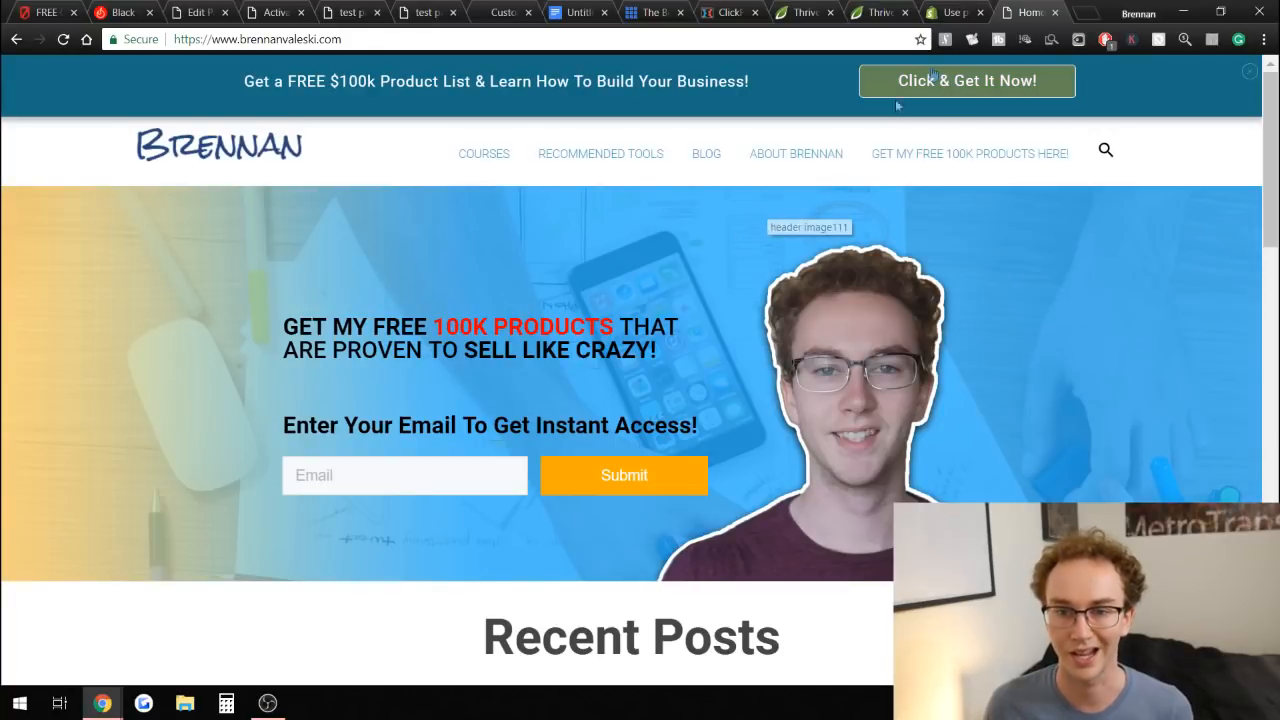